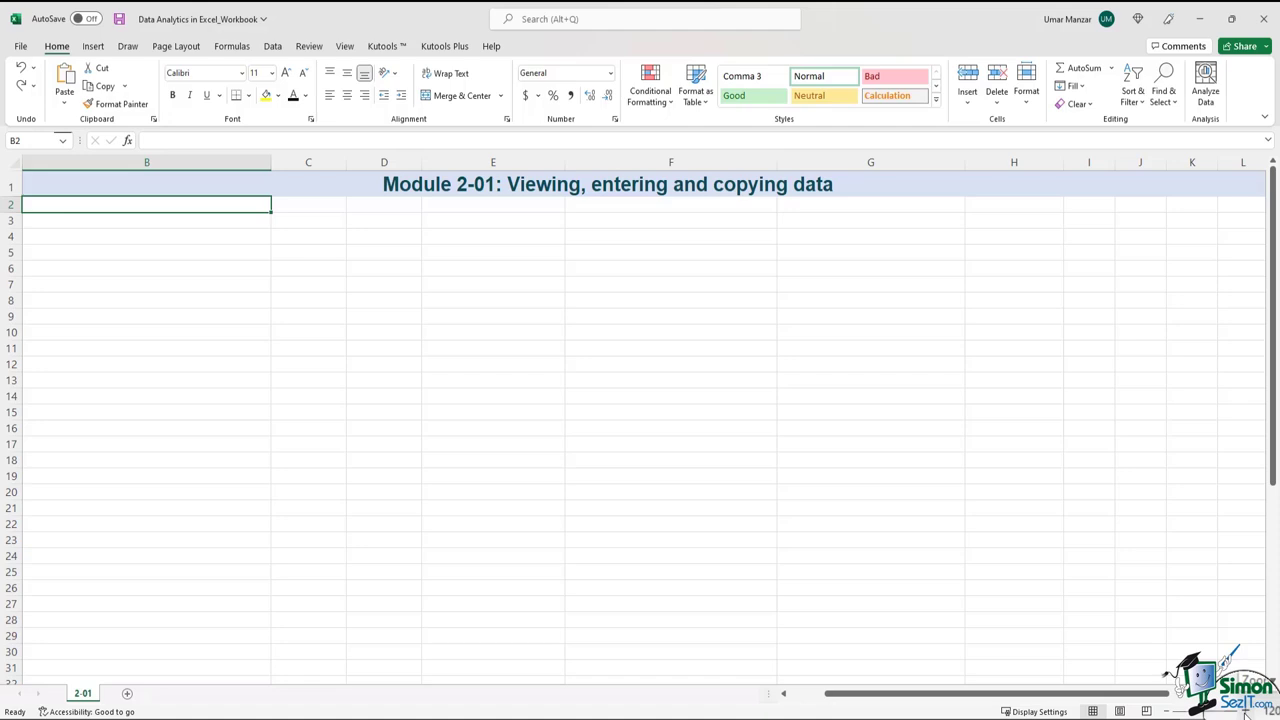
Zoom the worksheet to 140% with column A and the module title row in view.
click(1245, 712)
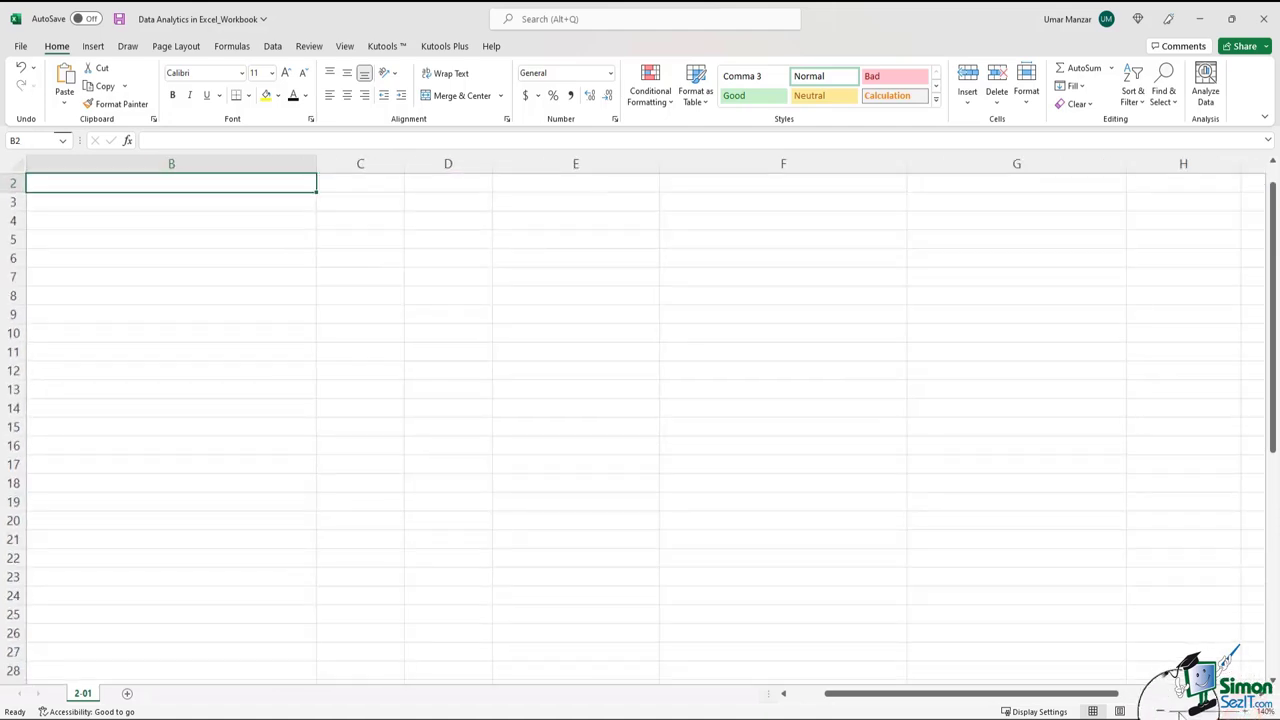
scroll(1168, 700, left, 1)
click(1168, 710)
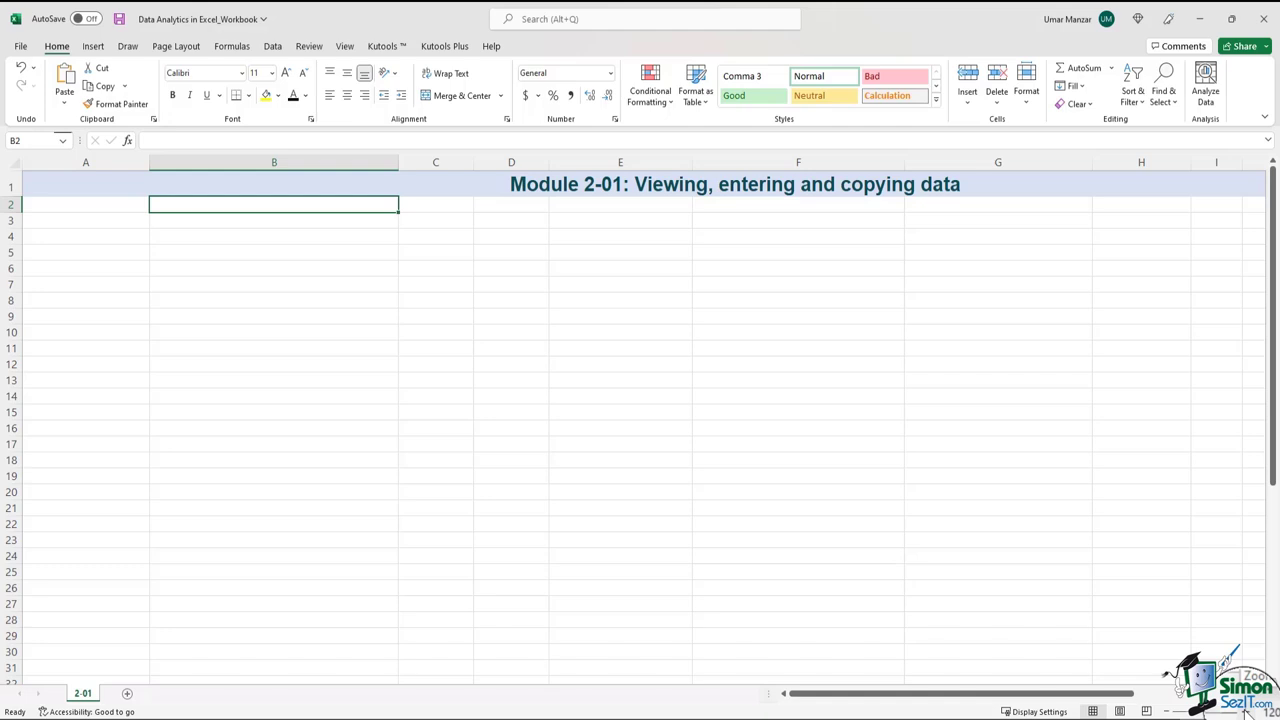
click(1246, 711)
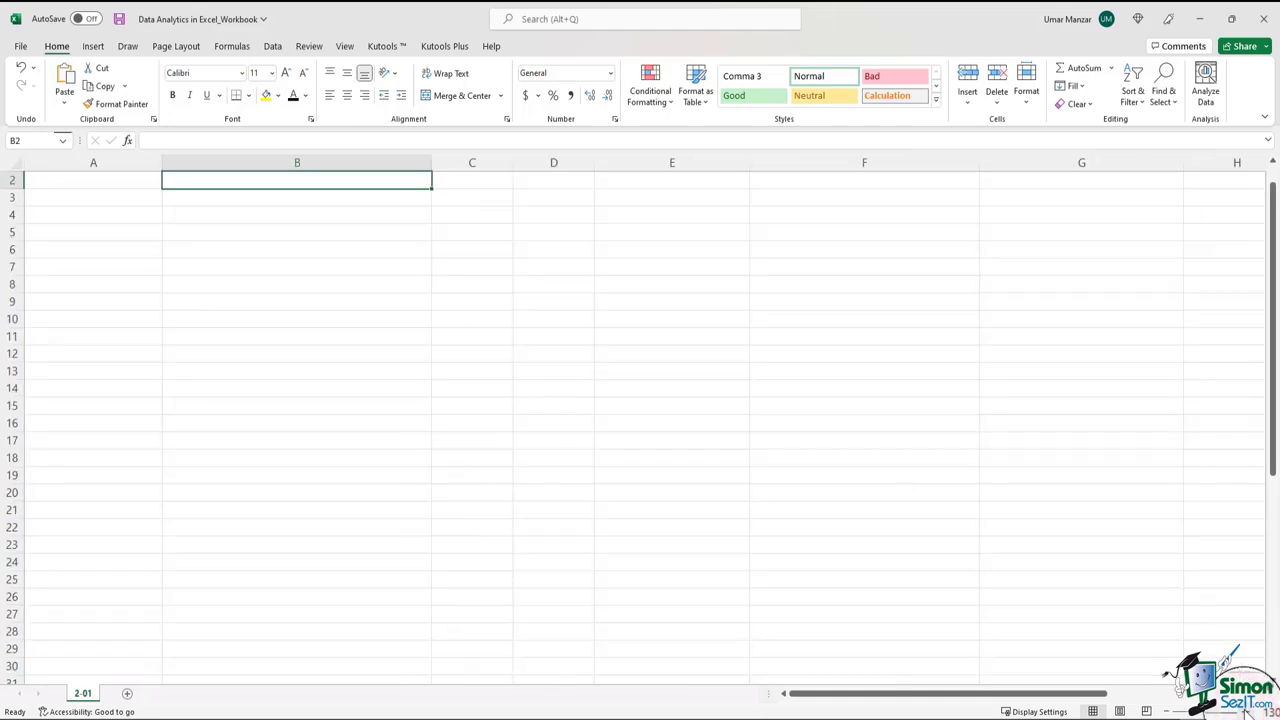
click(1246, 711)
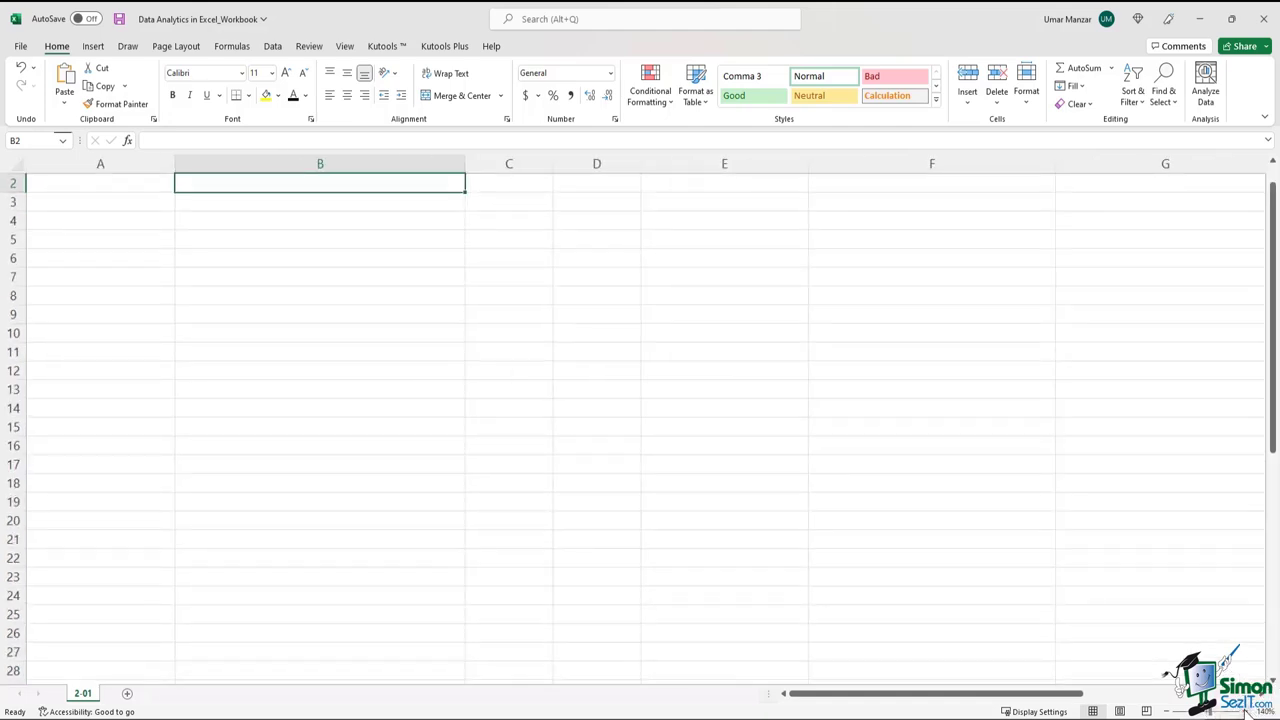
scroll(811, 531, up, 1)
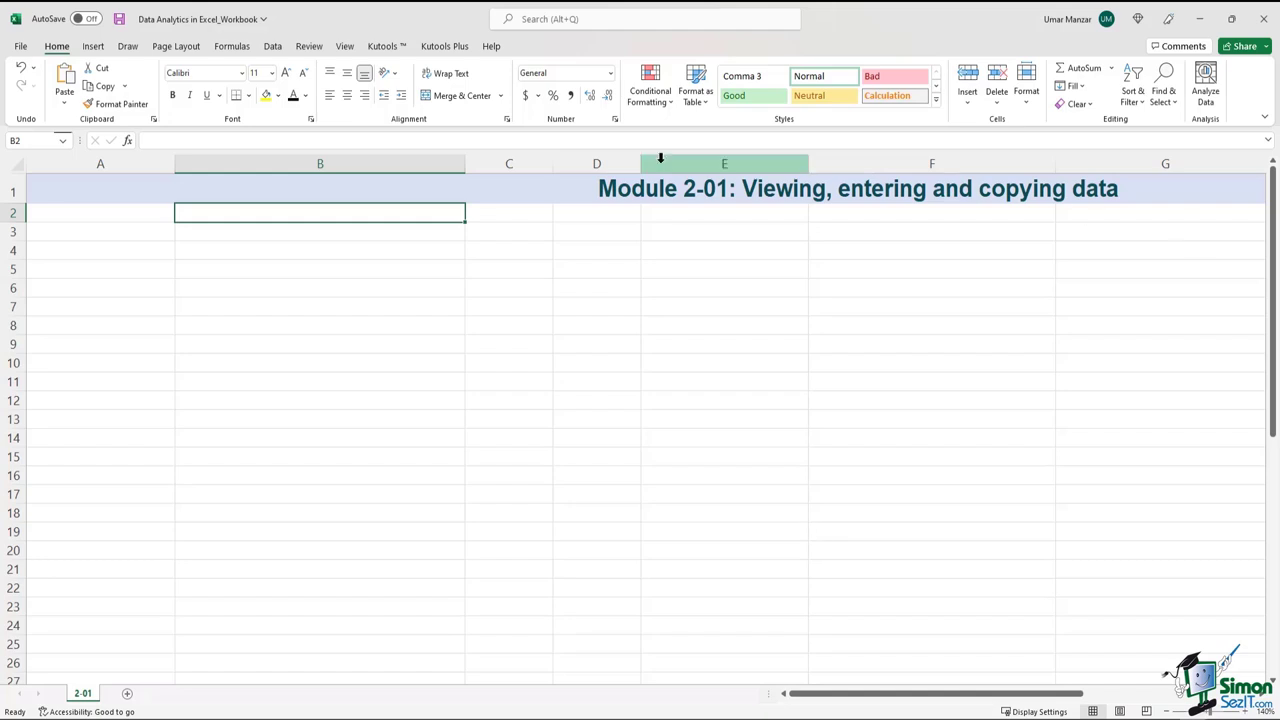
Enter the row label Revenue in cell A3.
click(103, 233)
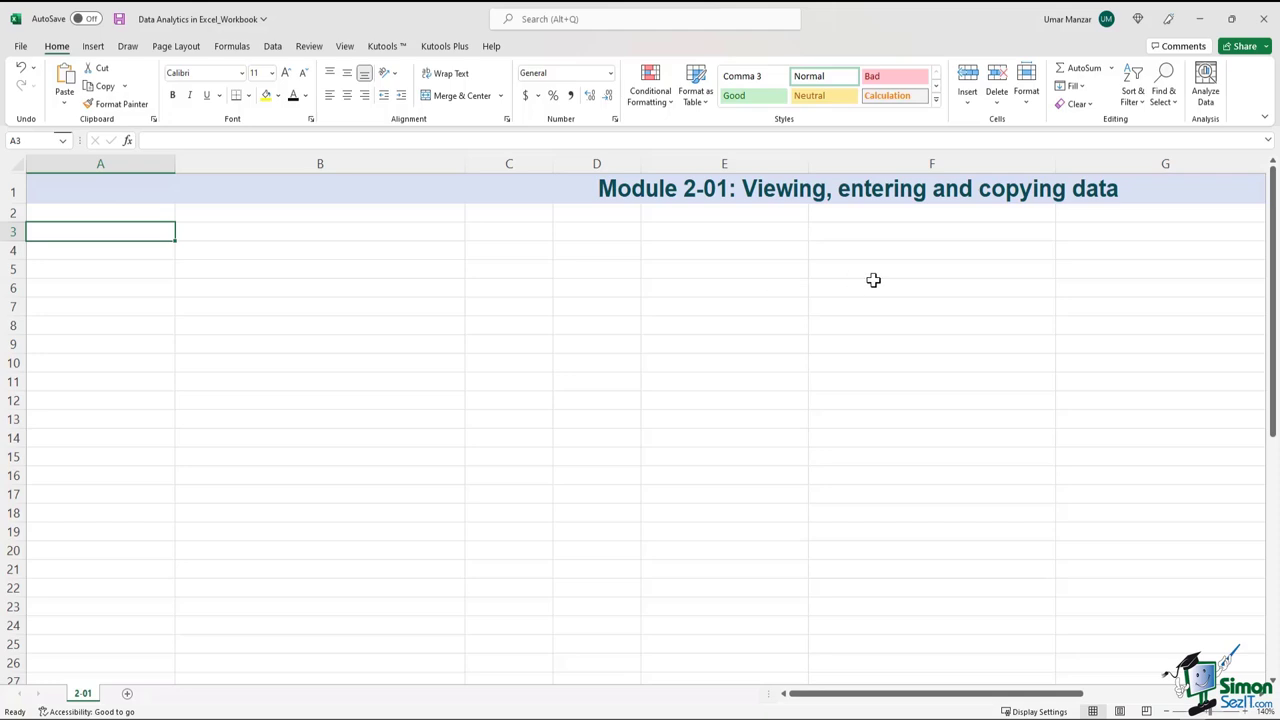
text(Reve)
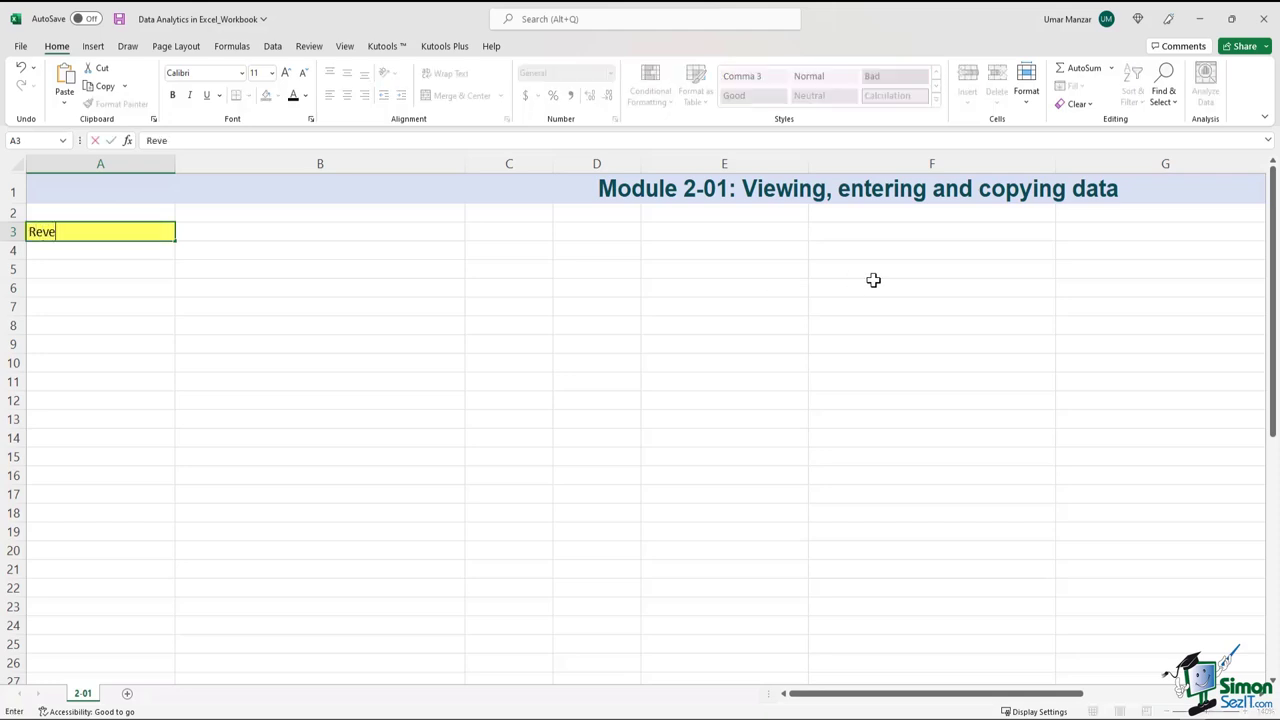
text(nue)
key(Return)
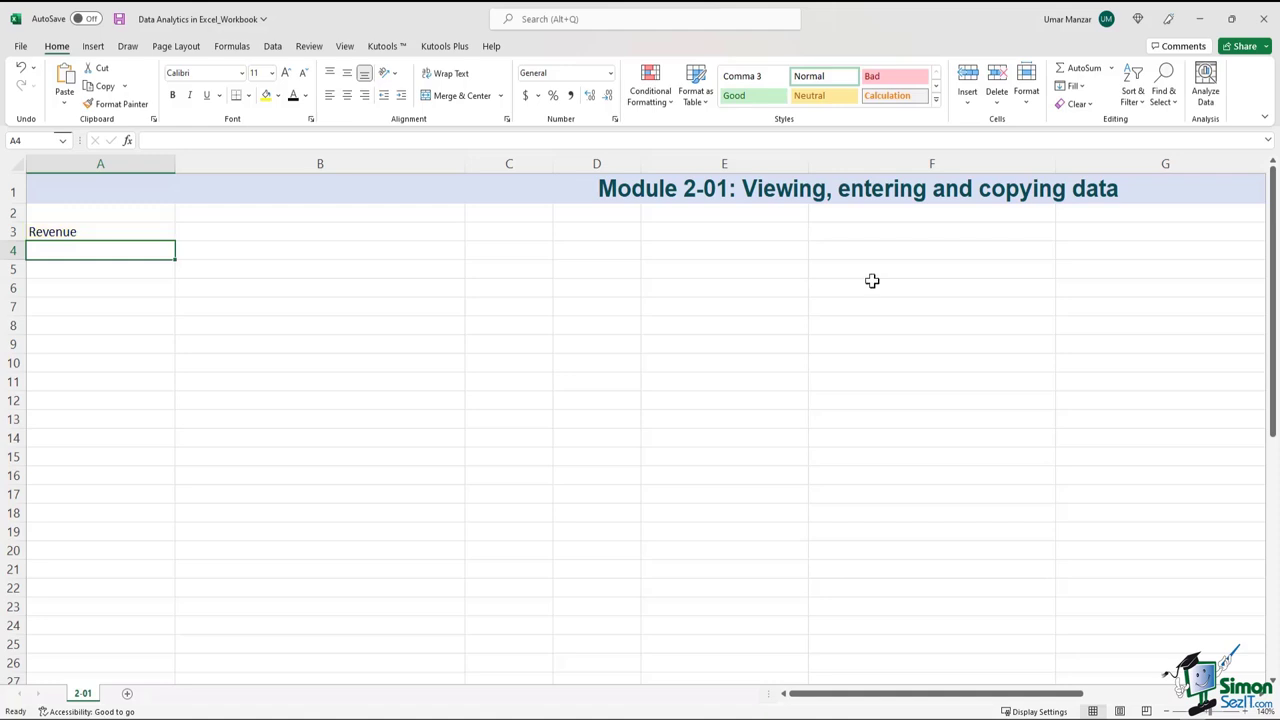
Enter the row labels Costs in cell A4 and Profit in cell A5, below Revenue.
click(120, 234)
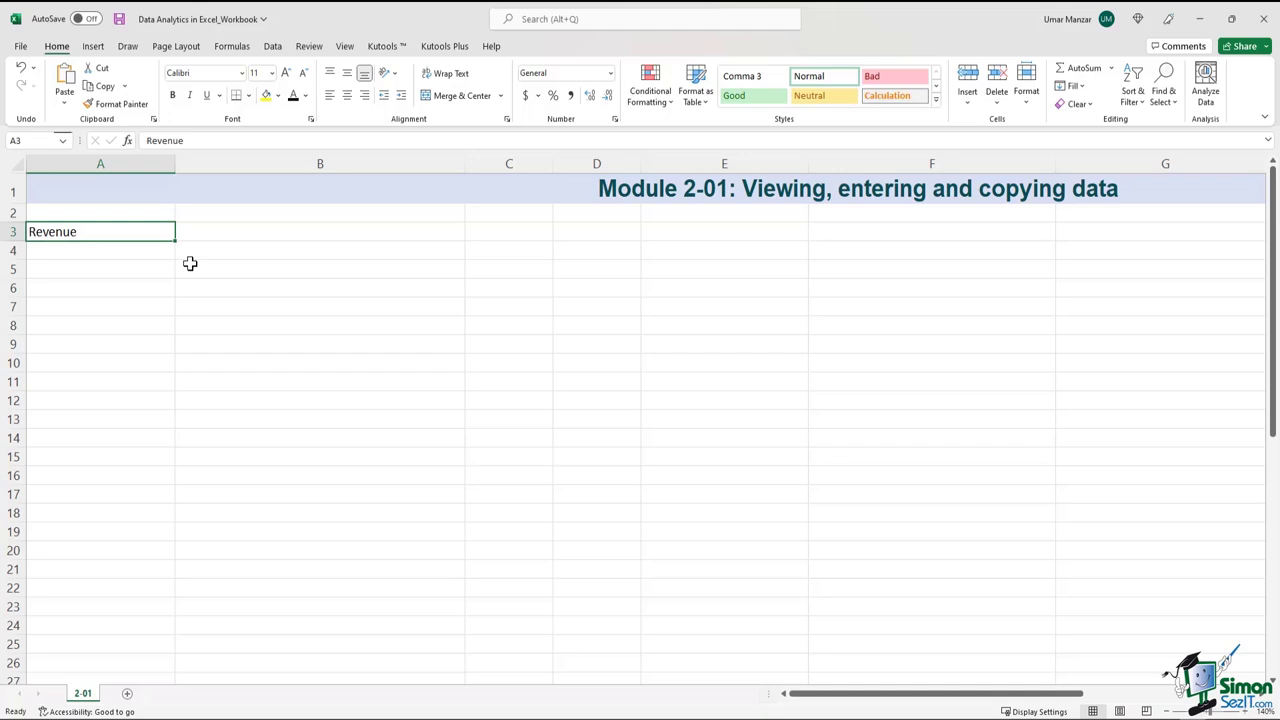
key(Down)
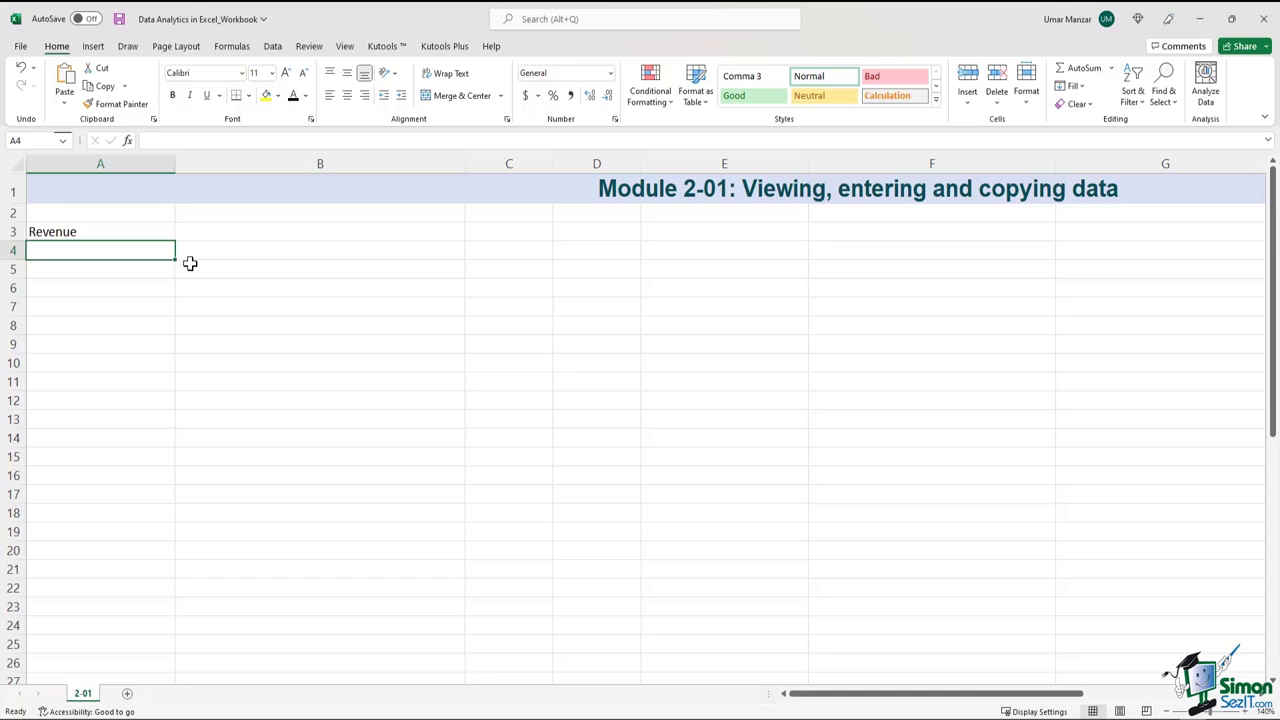
text(Costs)
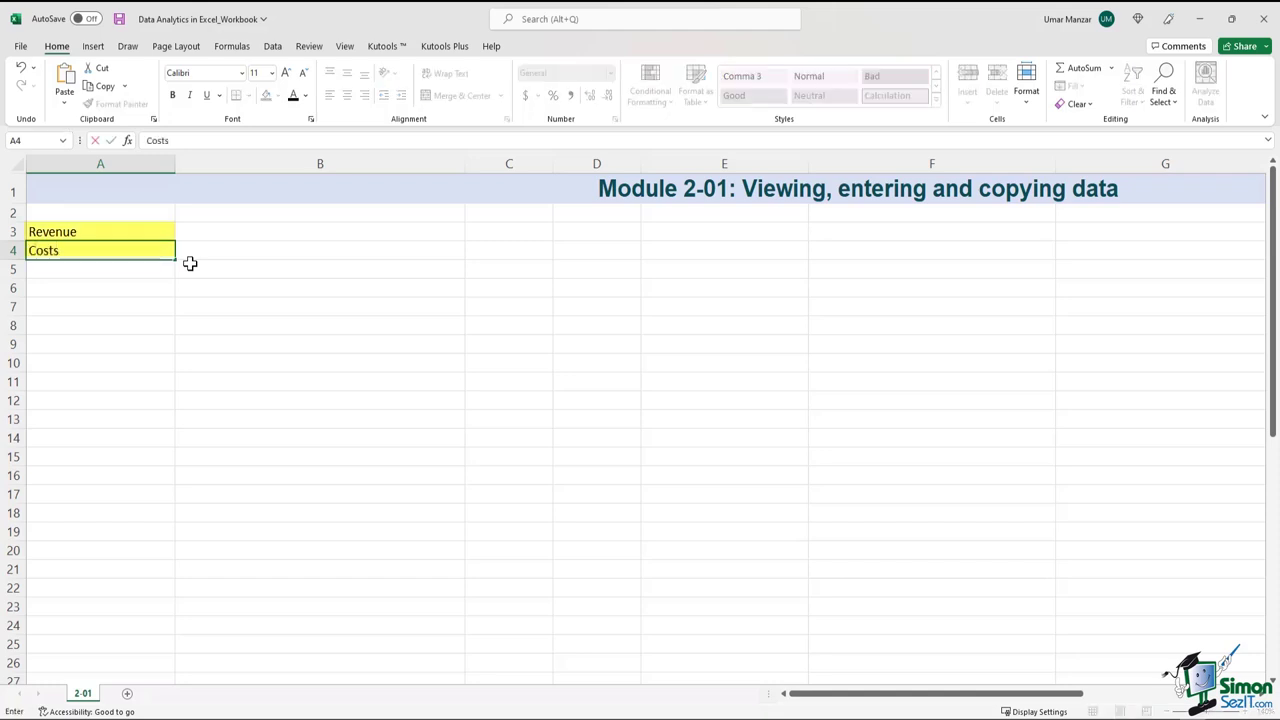
key(Return)
text(Prof)
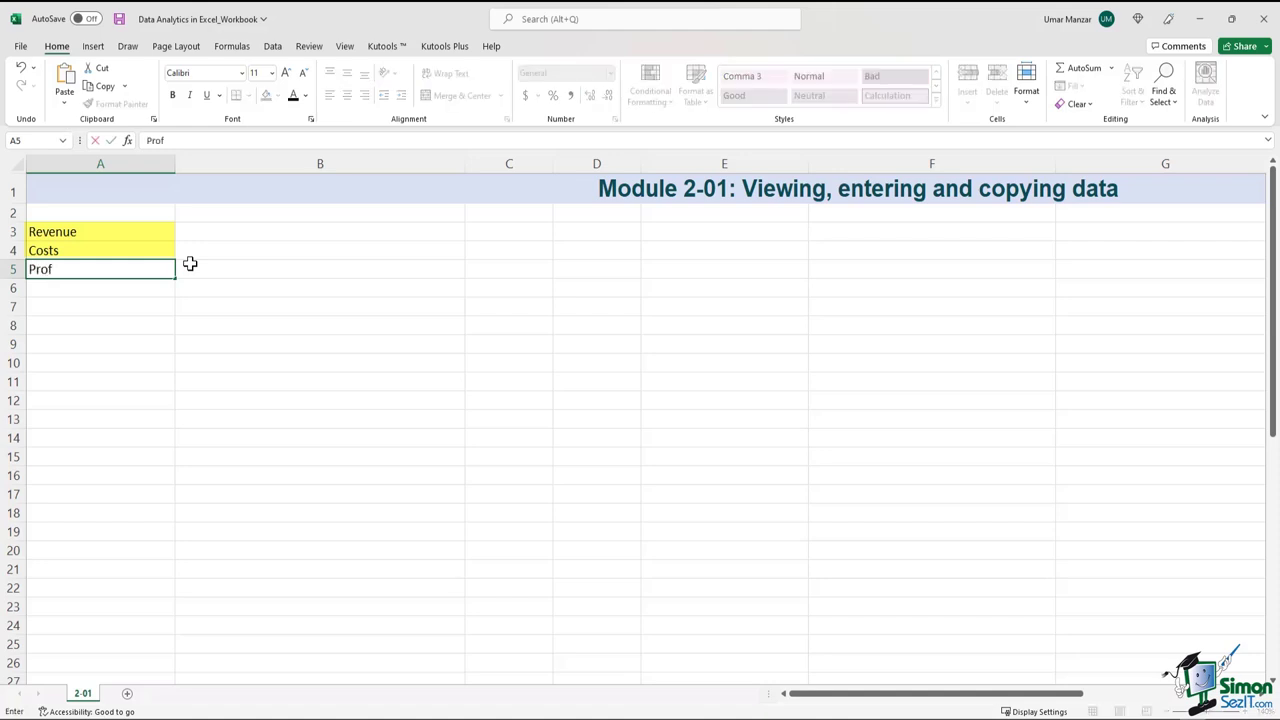
text(it)
key(Return)
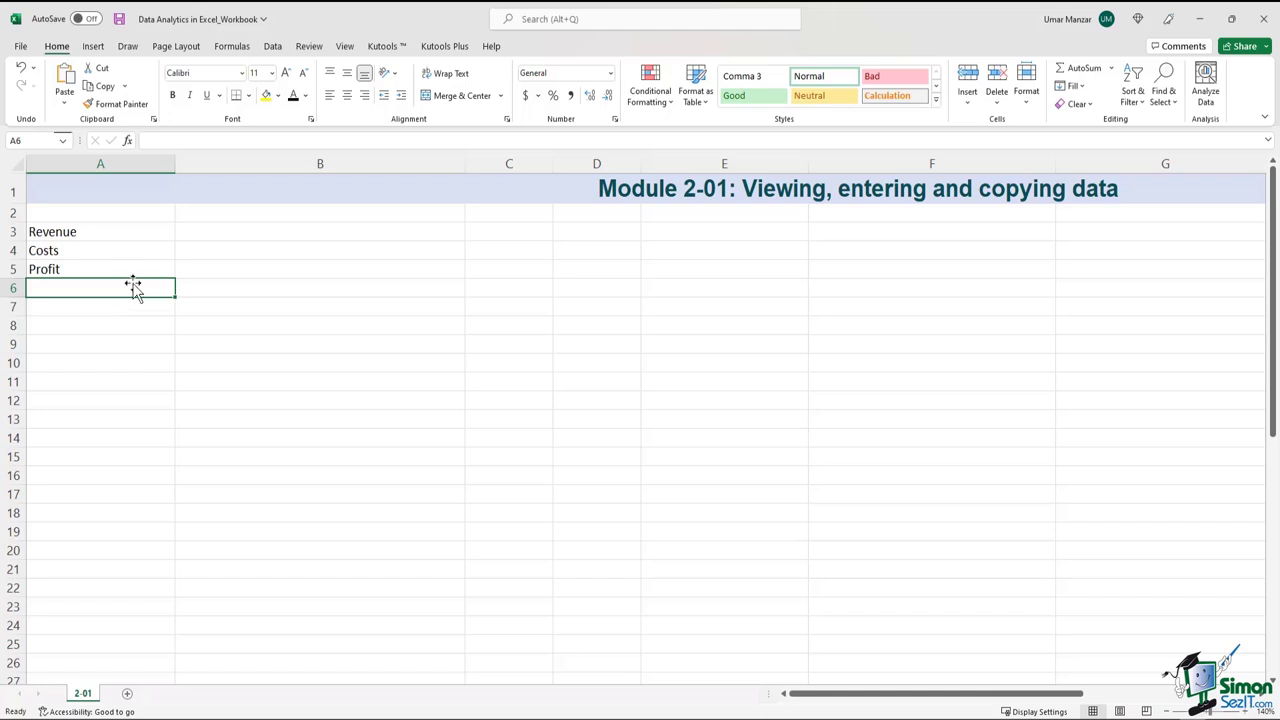
Replace the label in cell A4 with Expenses.
click(73, 248)
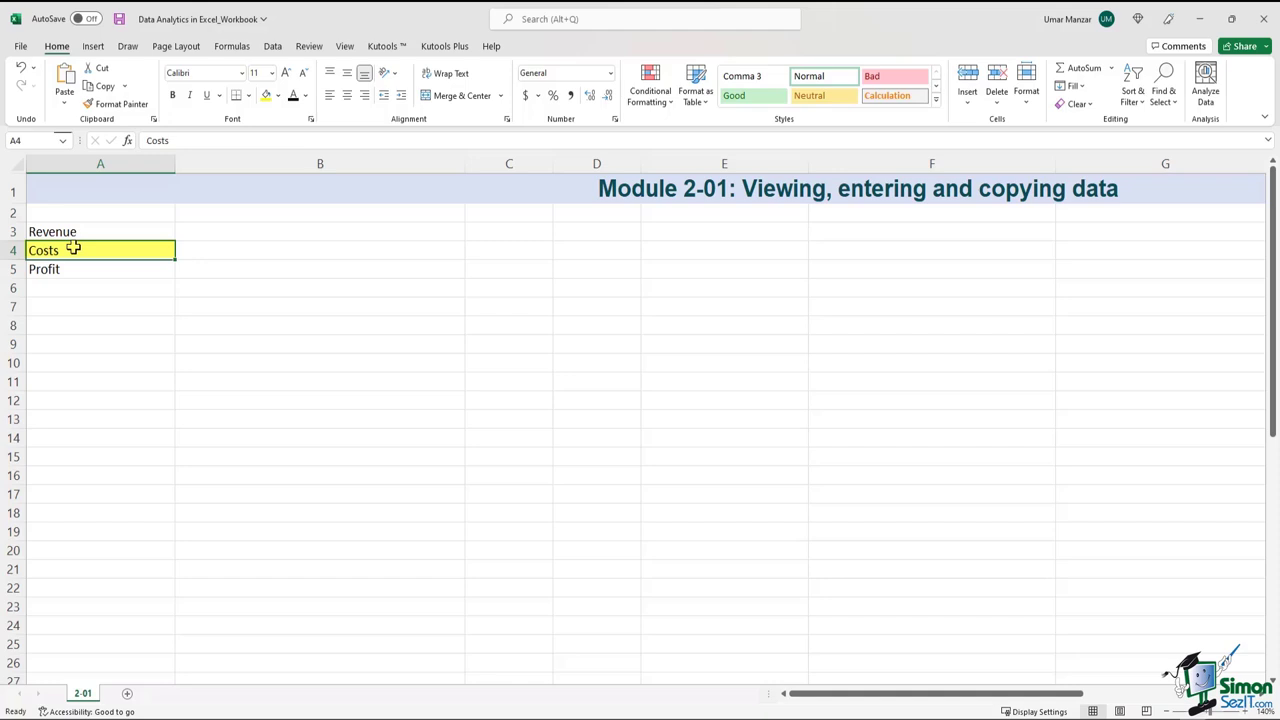
text(Expenses)
key(Return)
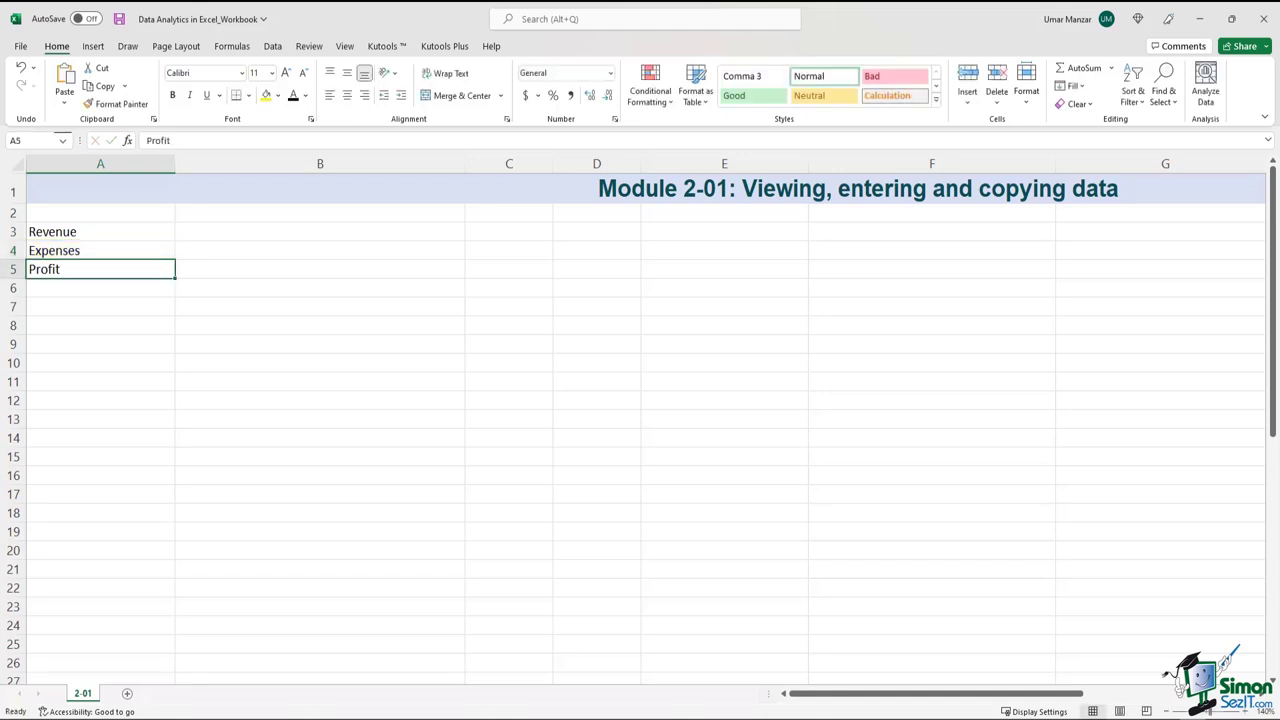
Inspect the contents of cells A5 and A4 in the formula bar without editing them.
click(162, 140)
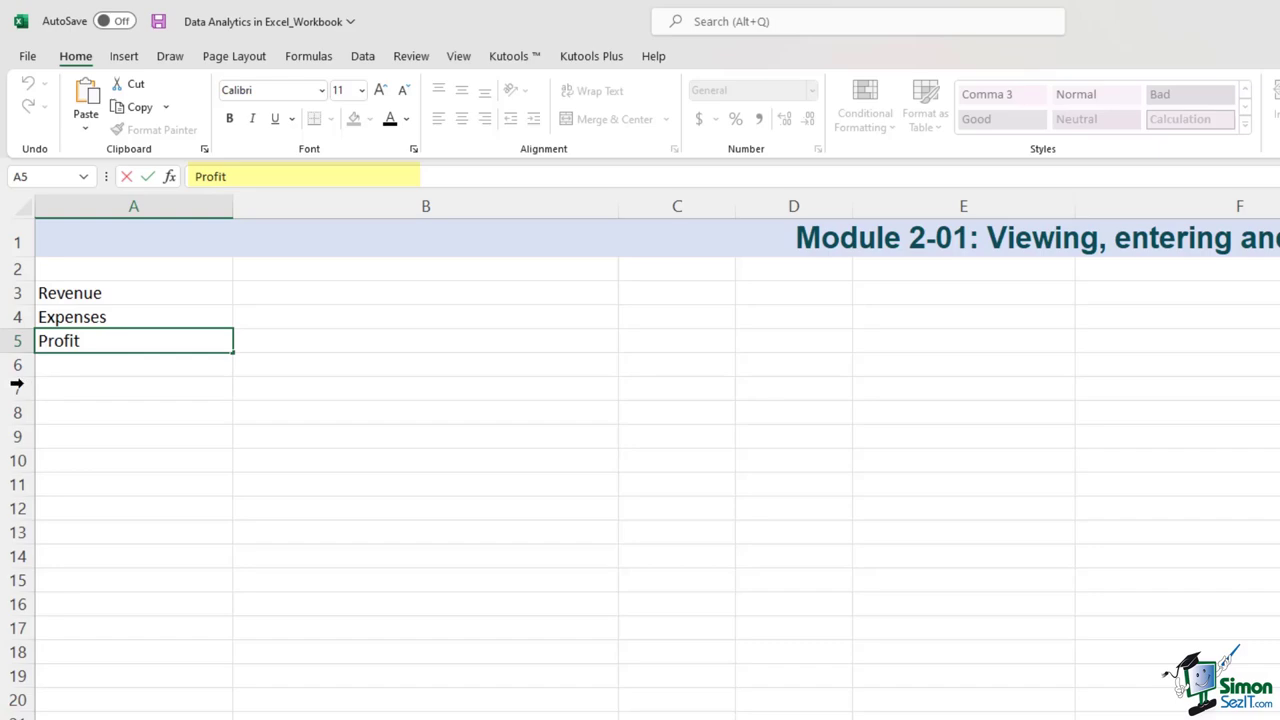
click(80, 314)
click(259, 176)
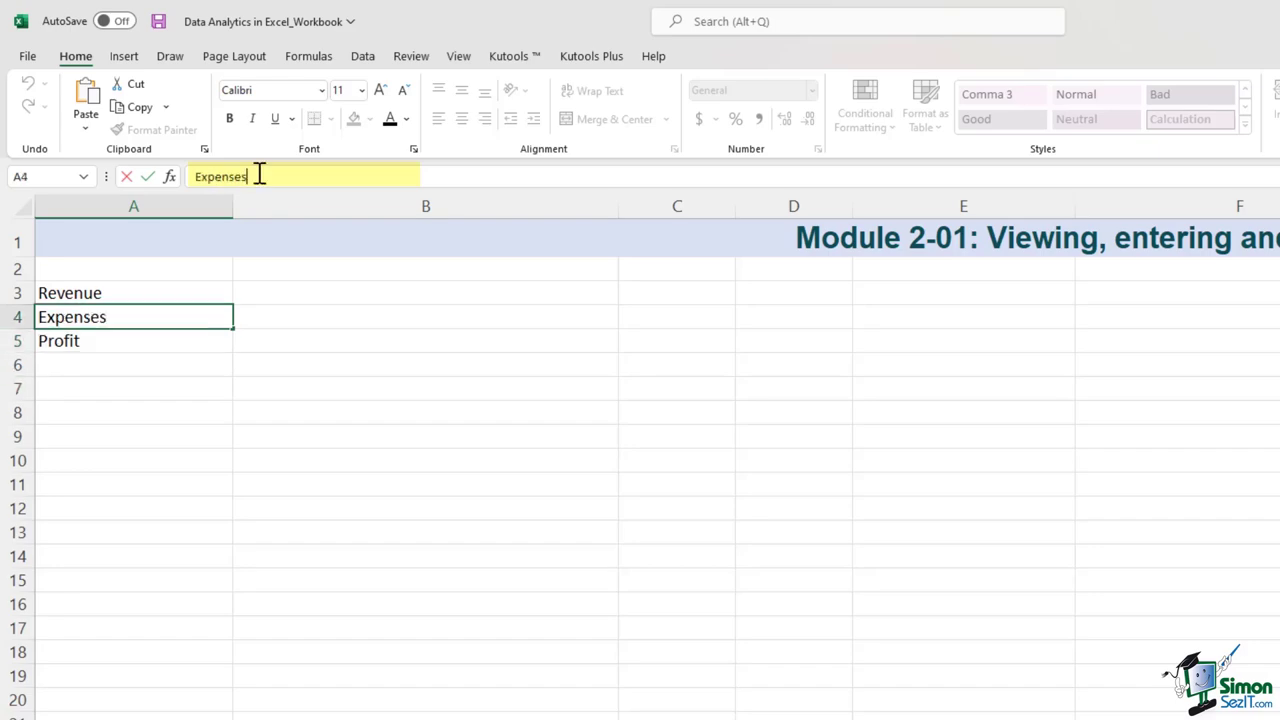
click(403, 436)
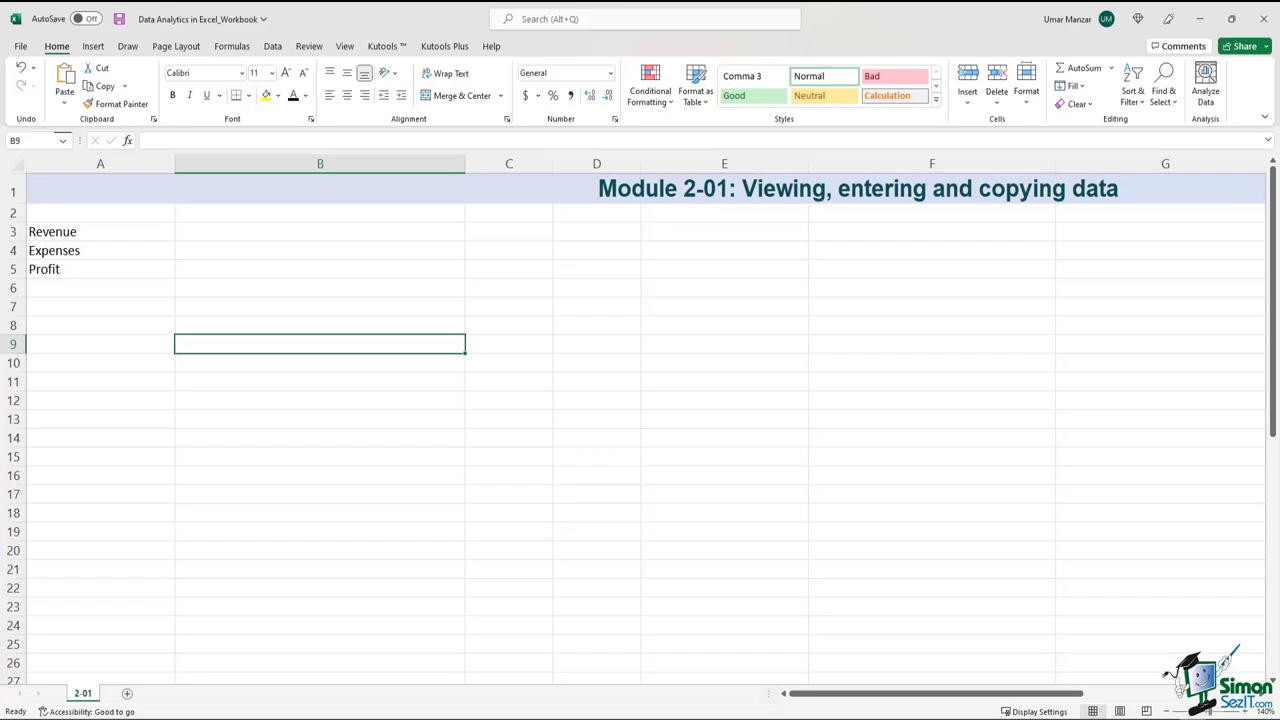
Enter 8O, with the letter O instead of a zero, in cell B3 and 130 in cell C3.
click(314, 232)
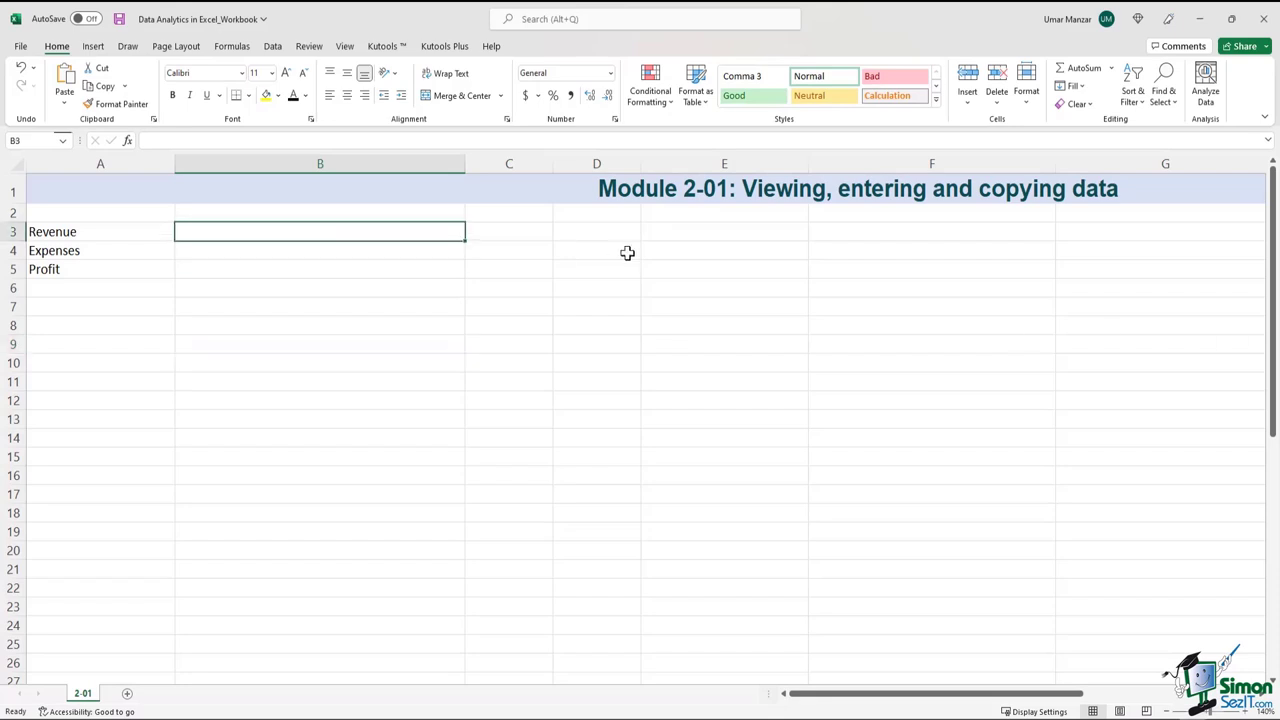
text(8)
text(0)
key(Return)
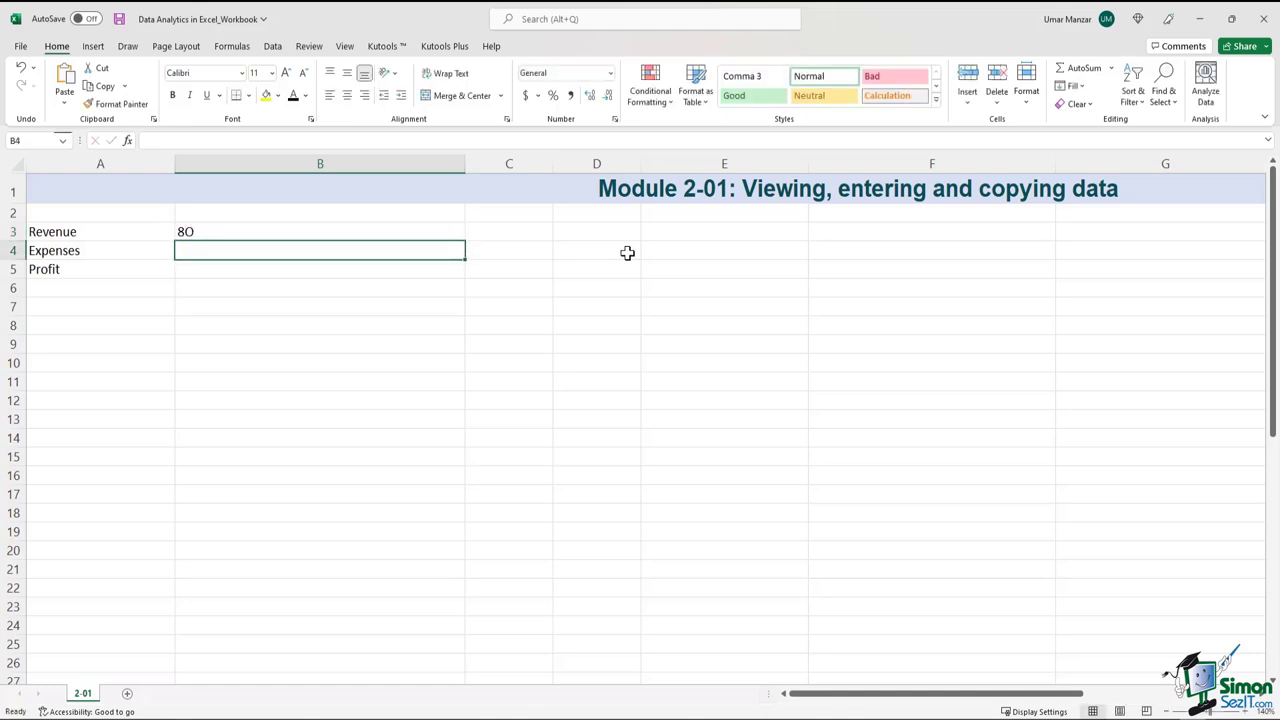
key(Up)
key(Right)
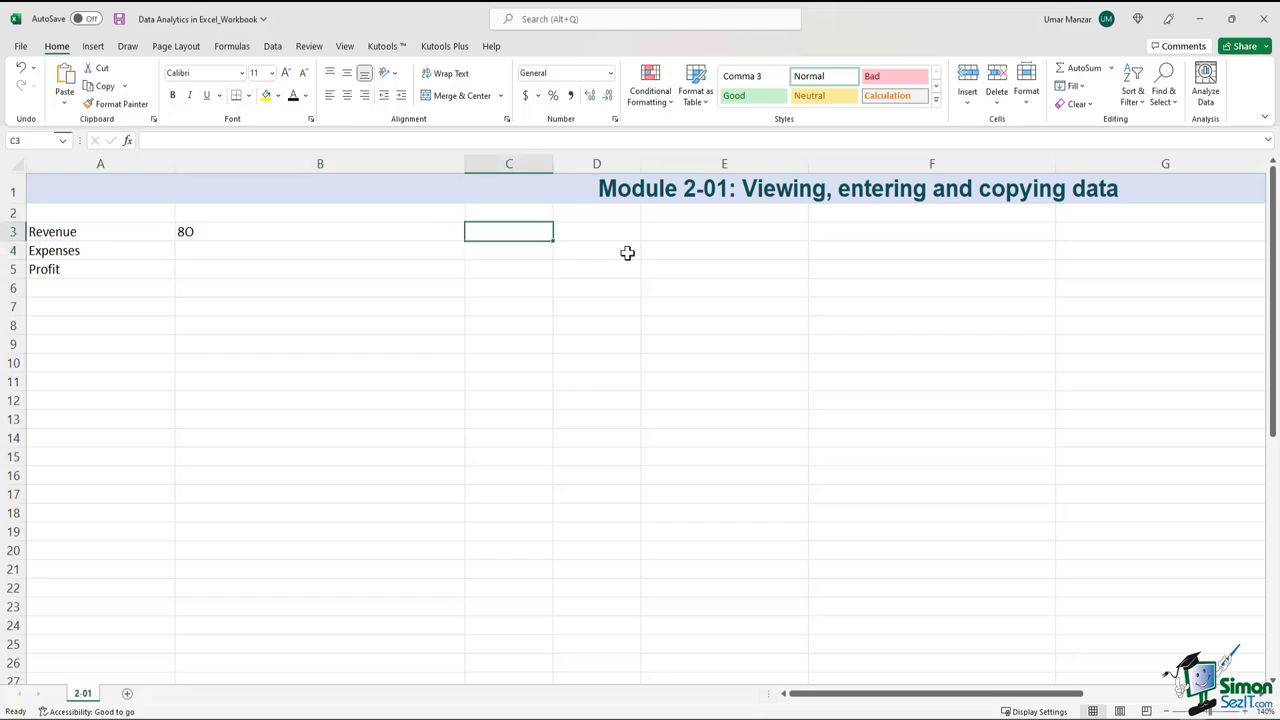
text(130)
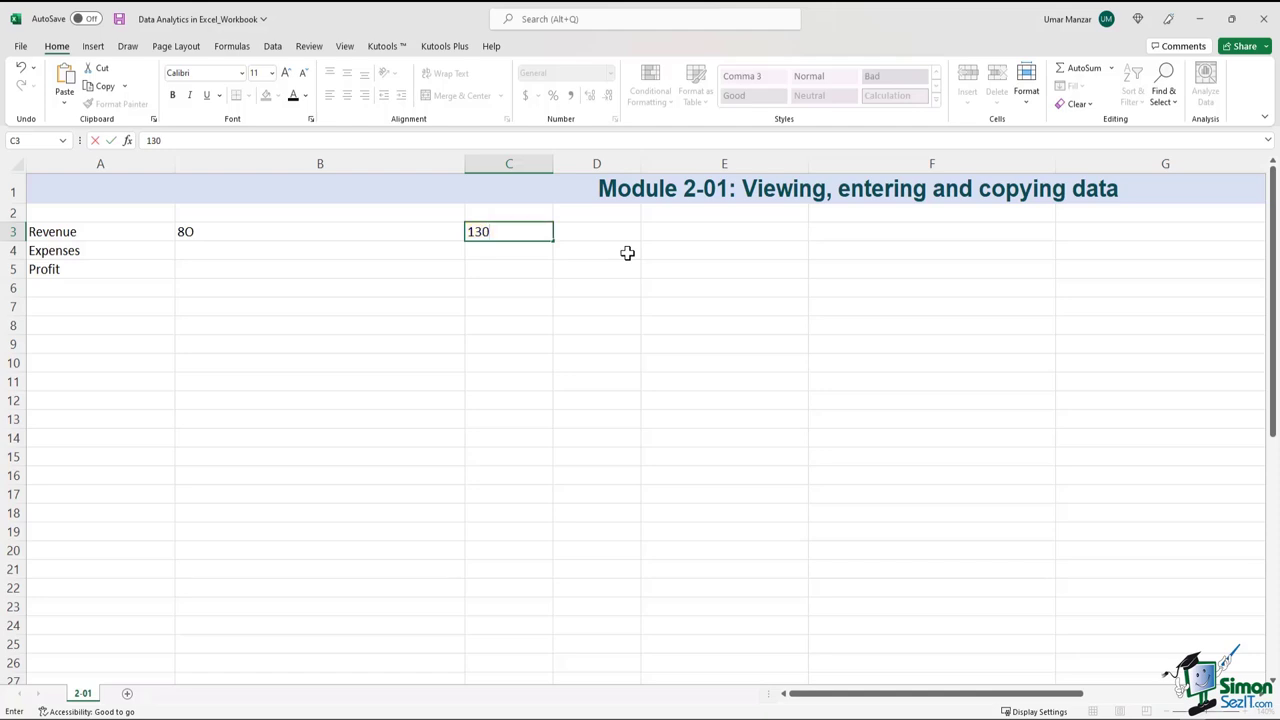
key(Right)
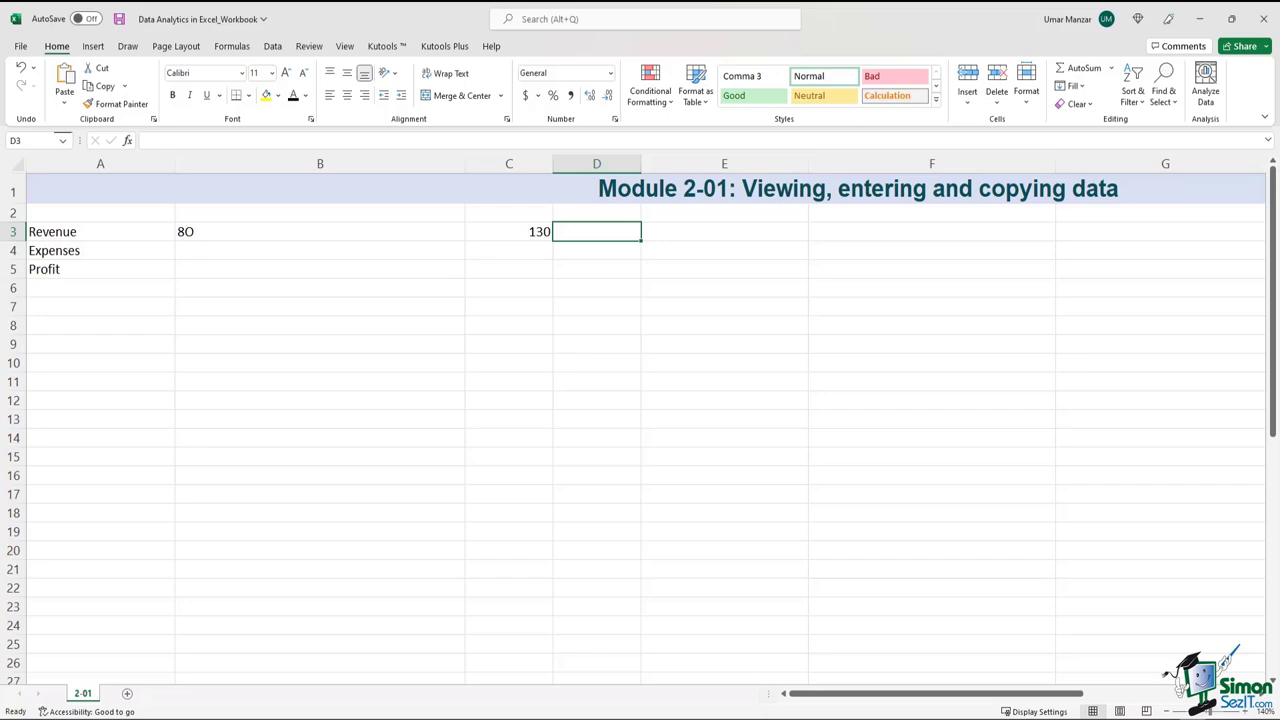
Correct the entry in cell B3 to the number 80 by replacing its letter O with a zero.
click(256, 231)
click(196, 140)
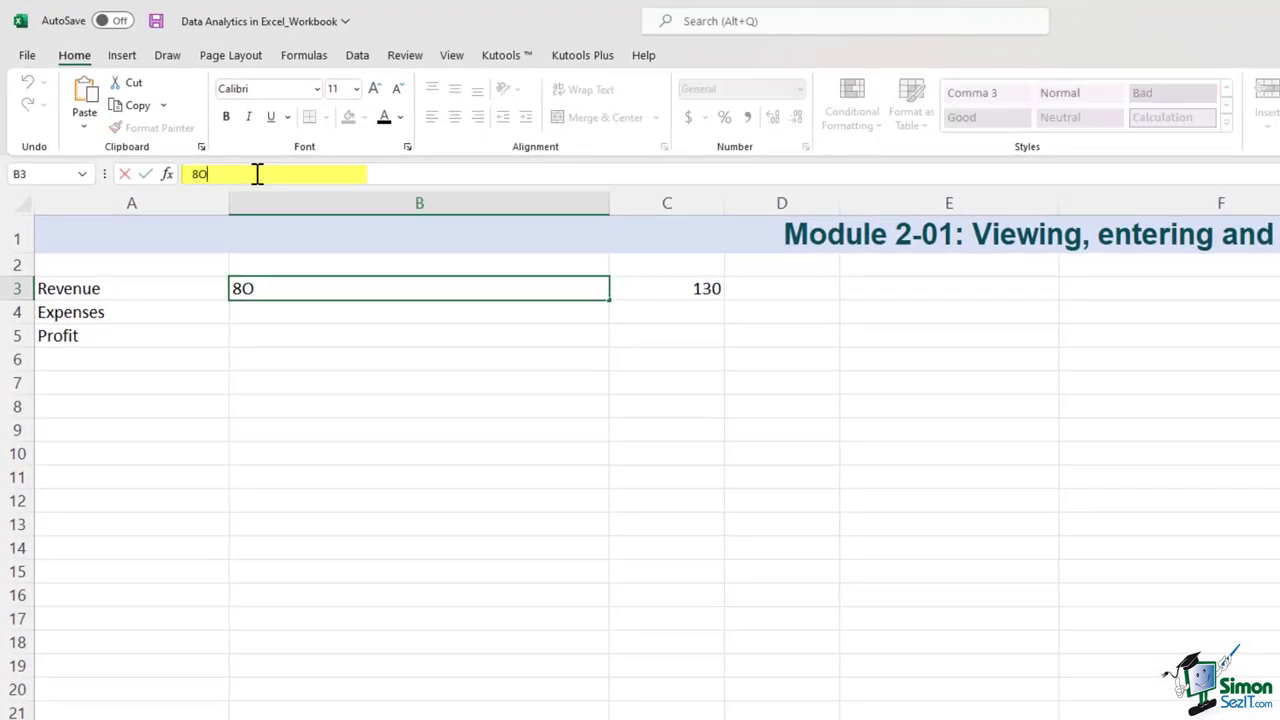
key(BackSpace)
text(0)
key(Return)
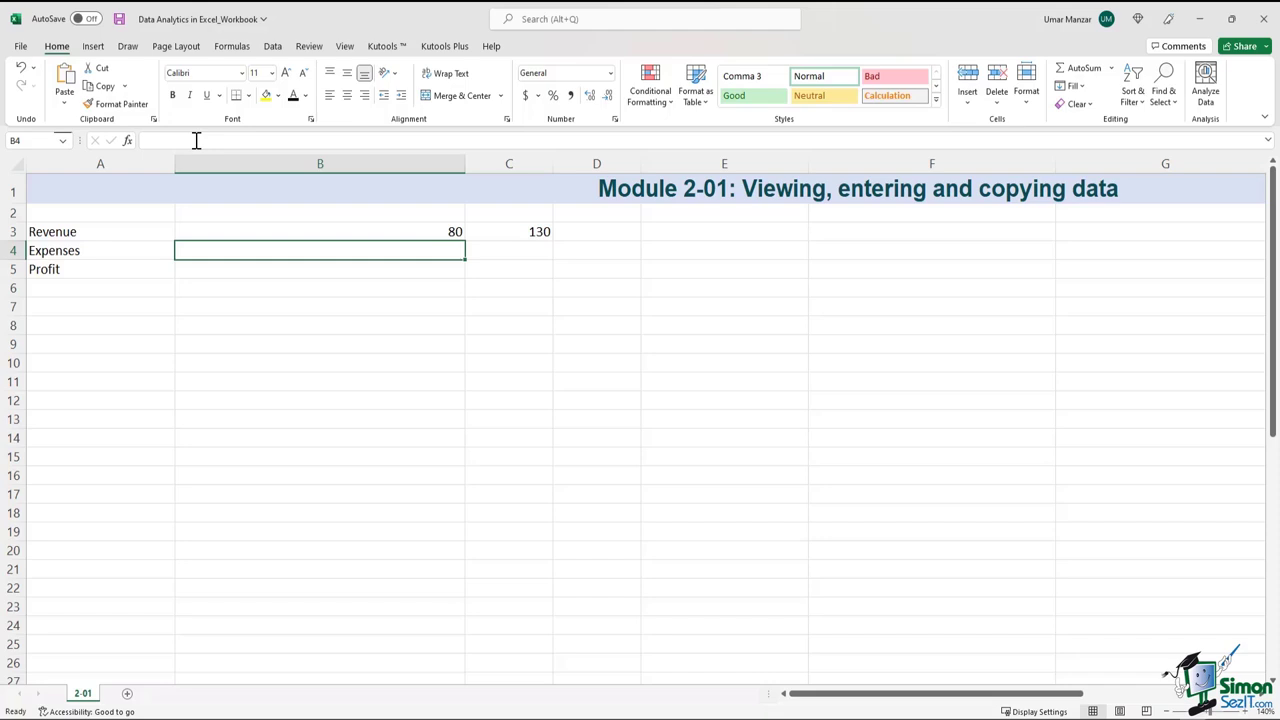
Fill in the rest of the Revenue row with 225, 300, 325 and 500 in cells D3 to G3.
click(620, 236)
text(225)
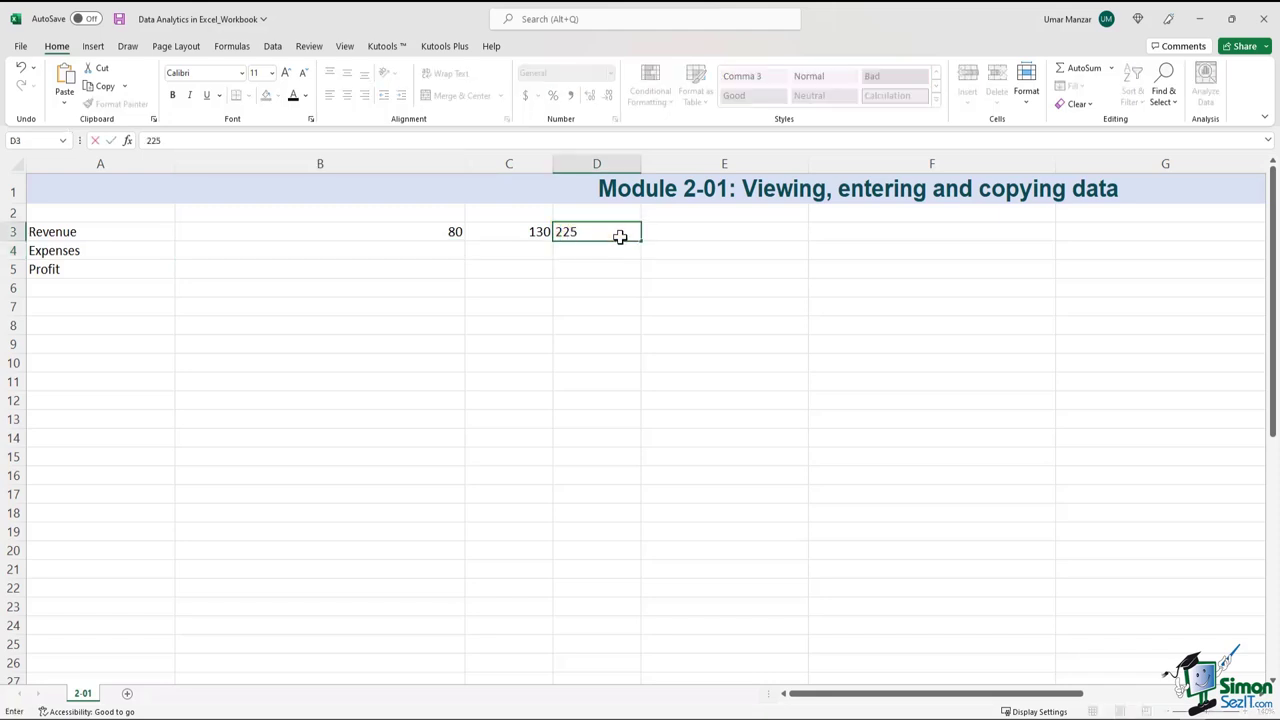
key(Tab)
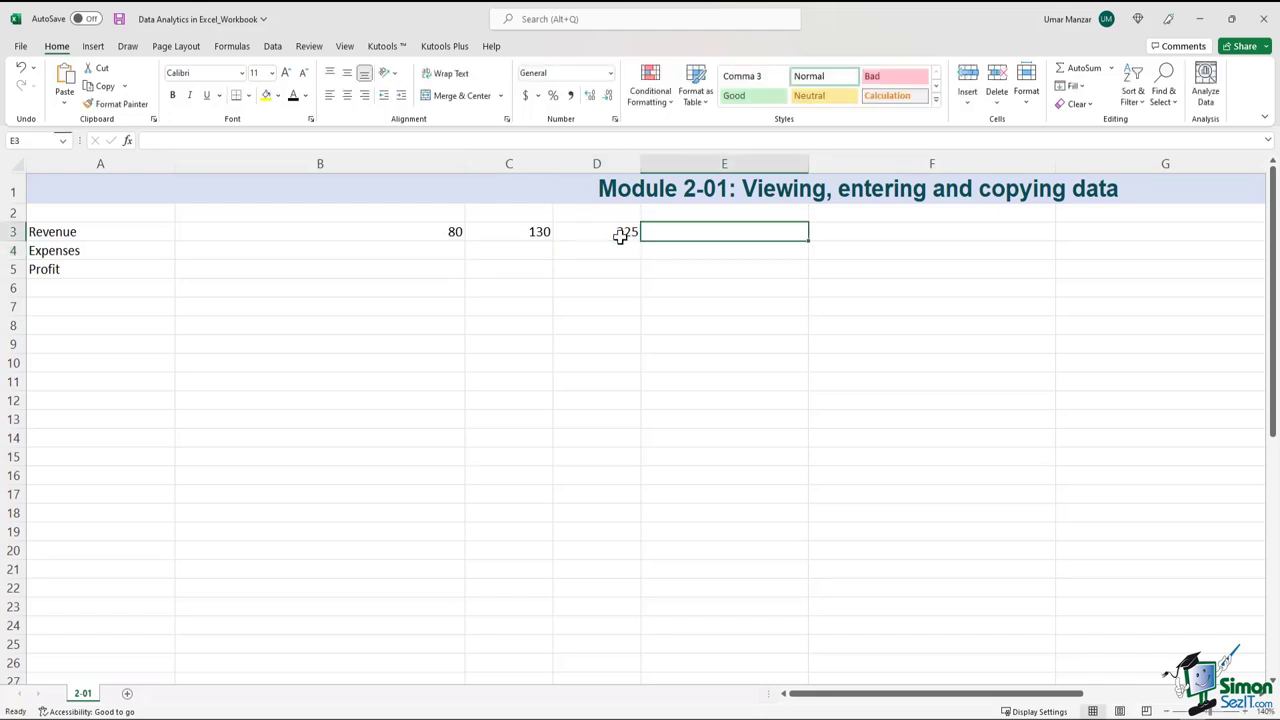
text(300)
key(Tab)
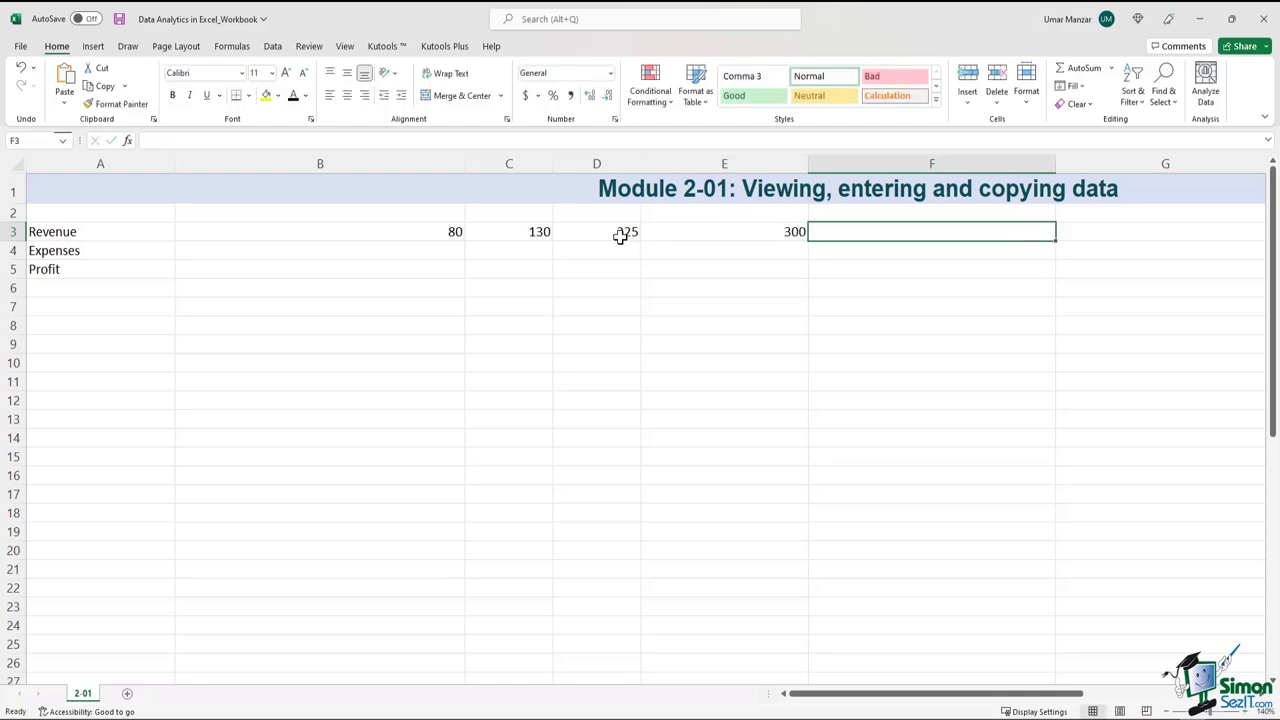
text(325)
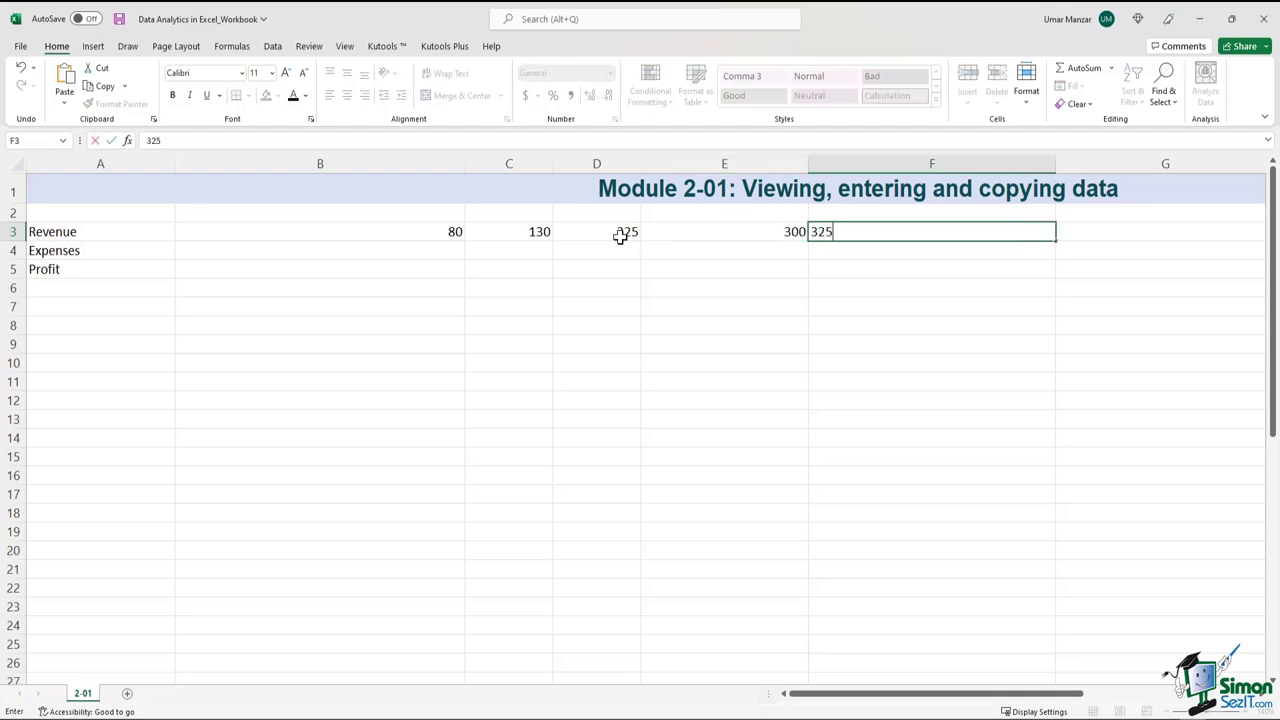
key(Tab)
text(500)
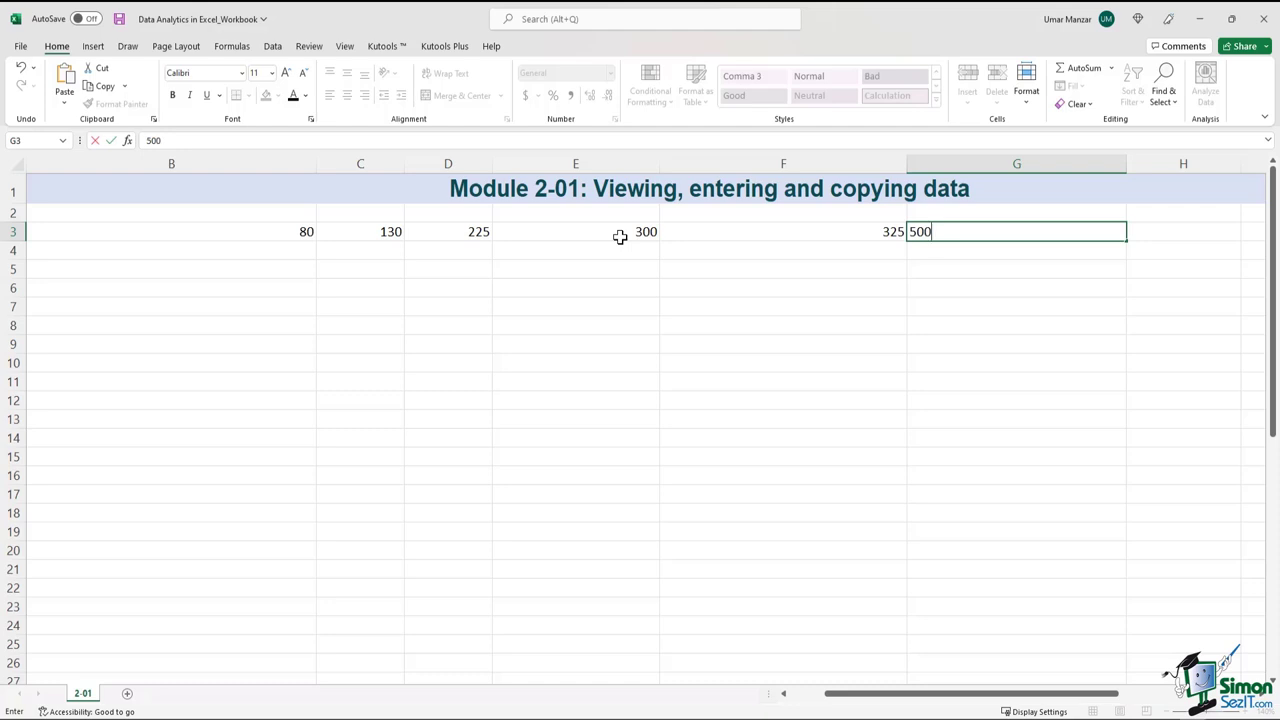
key(Return)
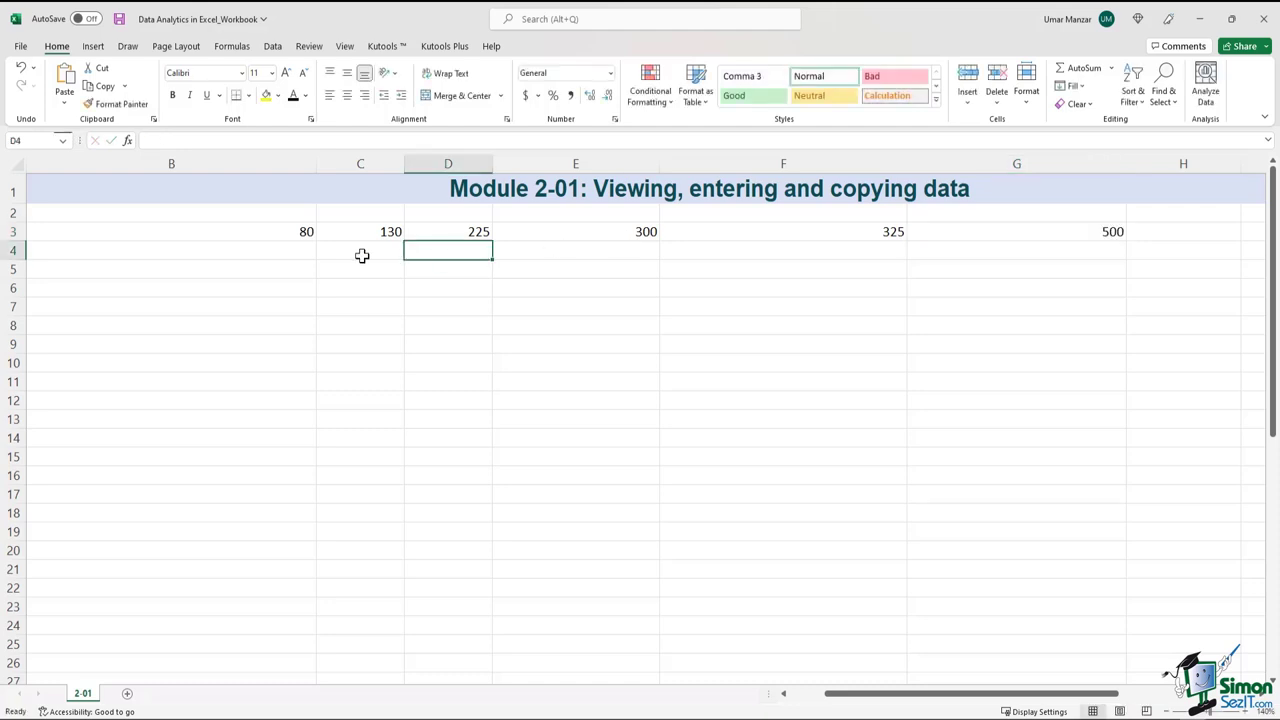
Enter 114 in cell B4 as the first value of the Expenses row.
scroll(851, 698, left, 2)
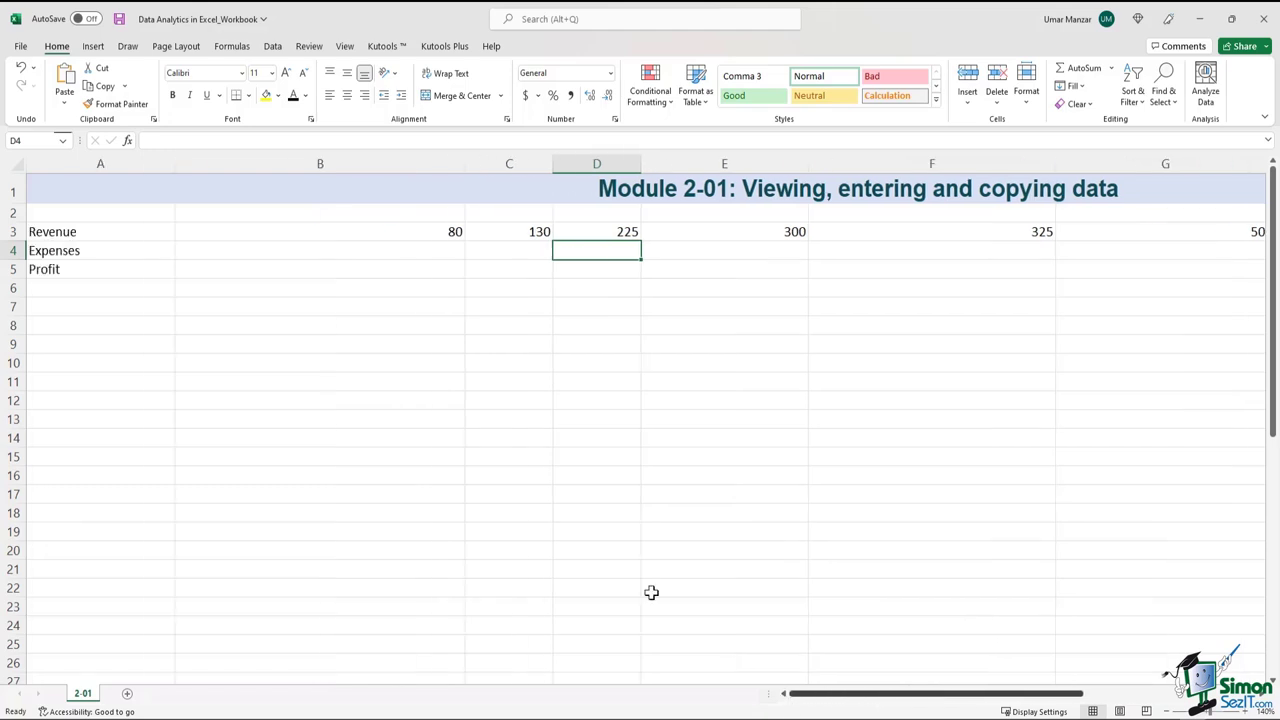
click(345, 251)
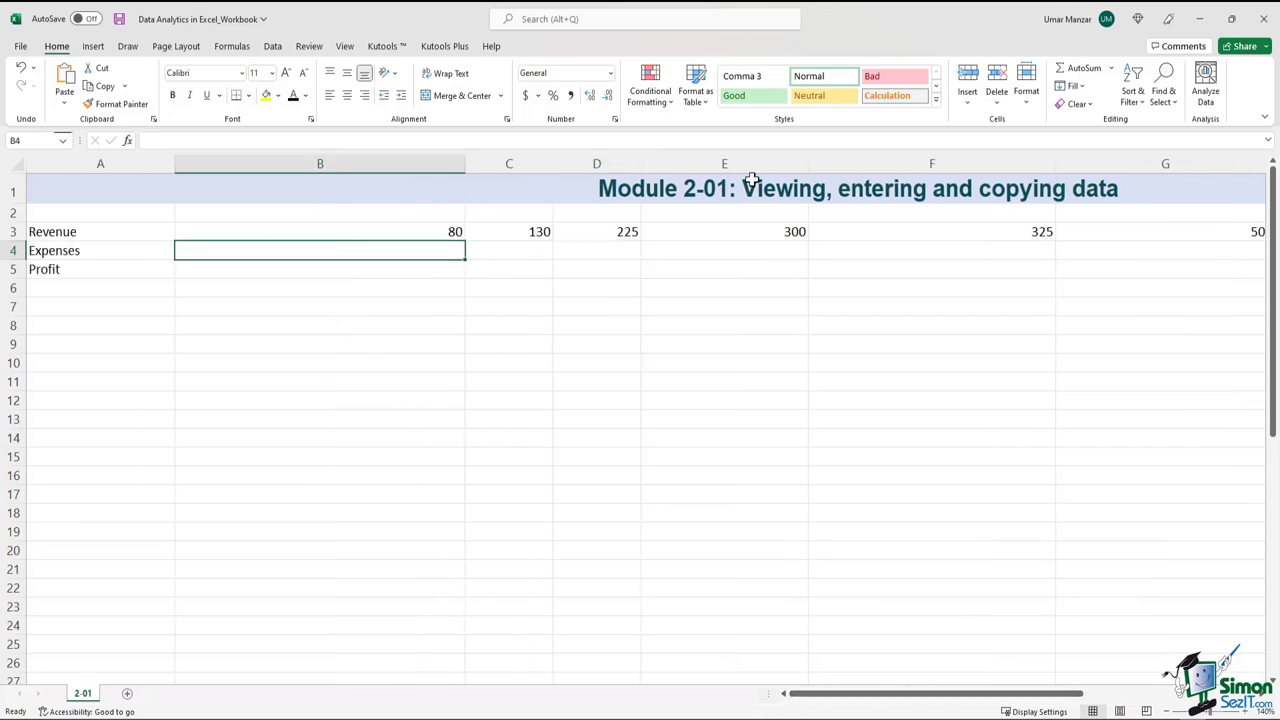
text(1)
text(1)
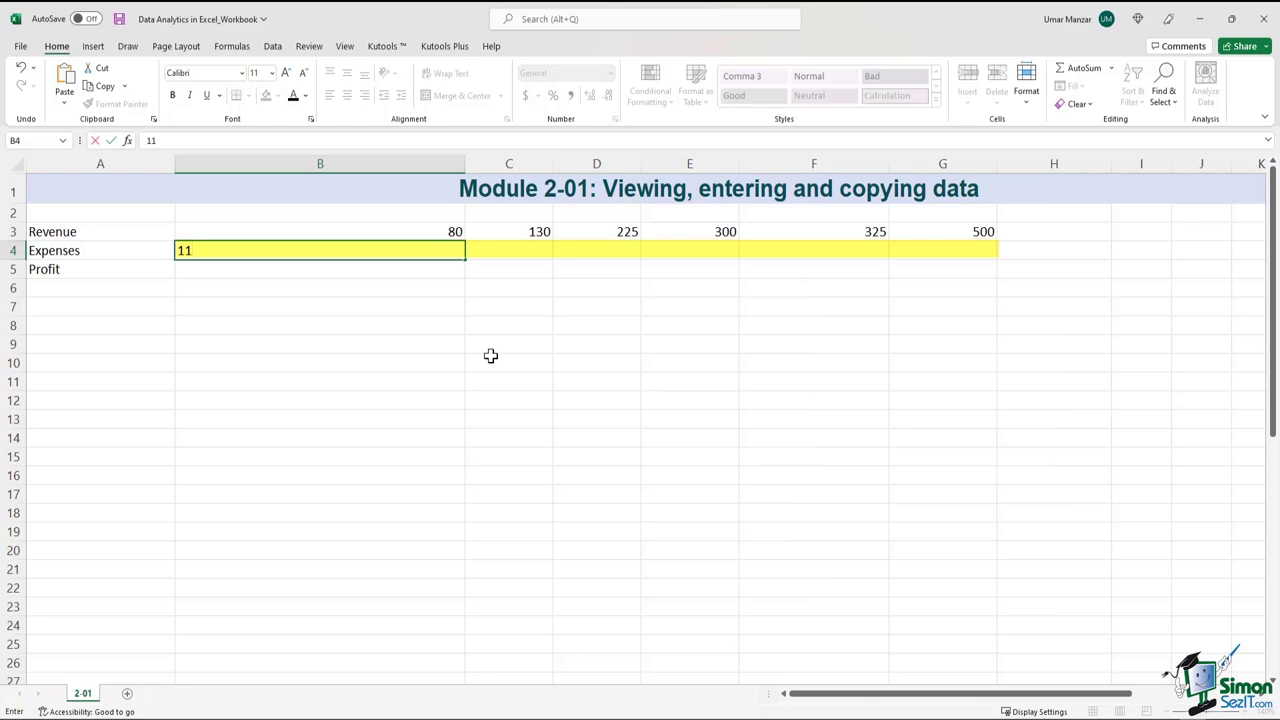
text(4)
key(Tab)
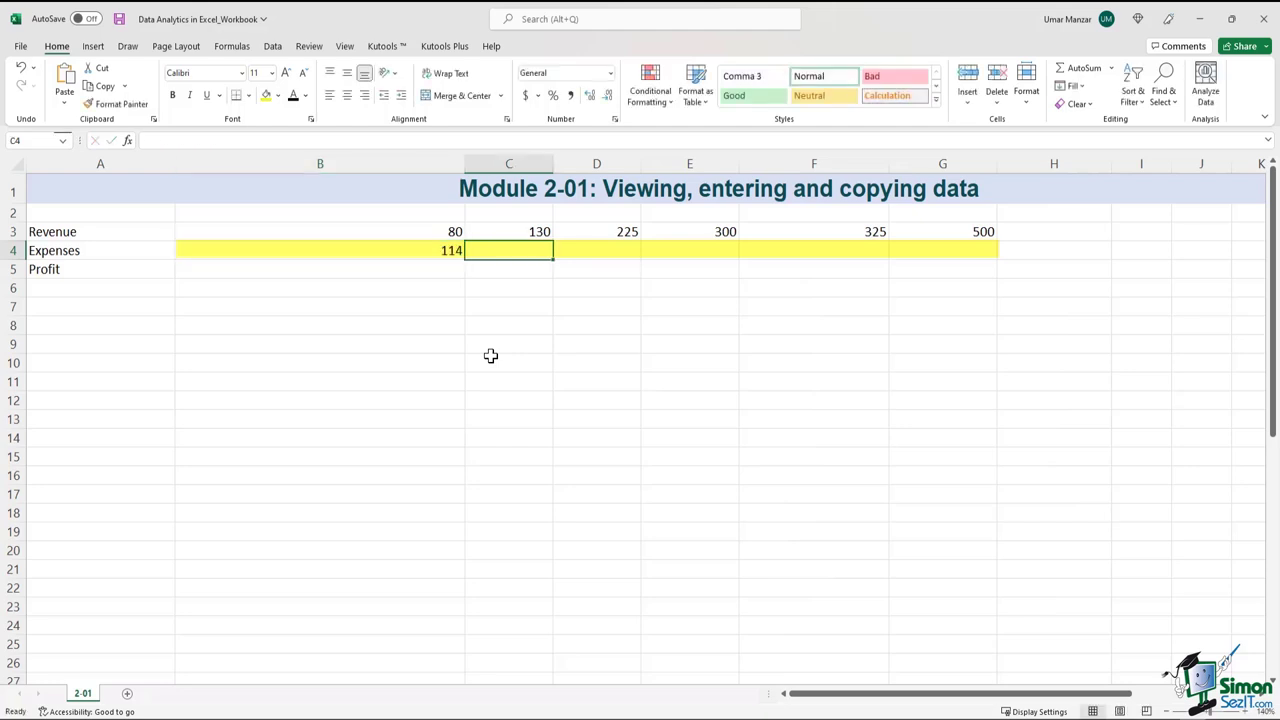
Complete the Expenses row with 231, 105, 150, 167 and 400 in cells C4 to G4.
text(231)
key(Tab)
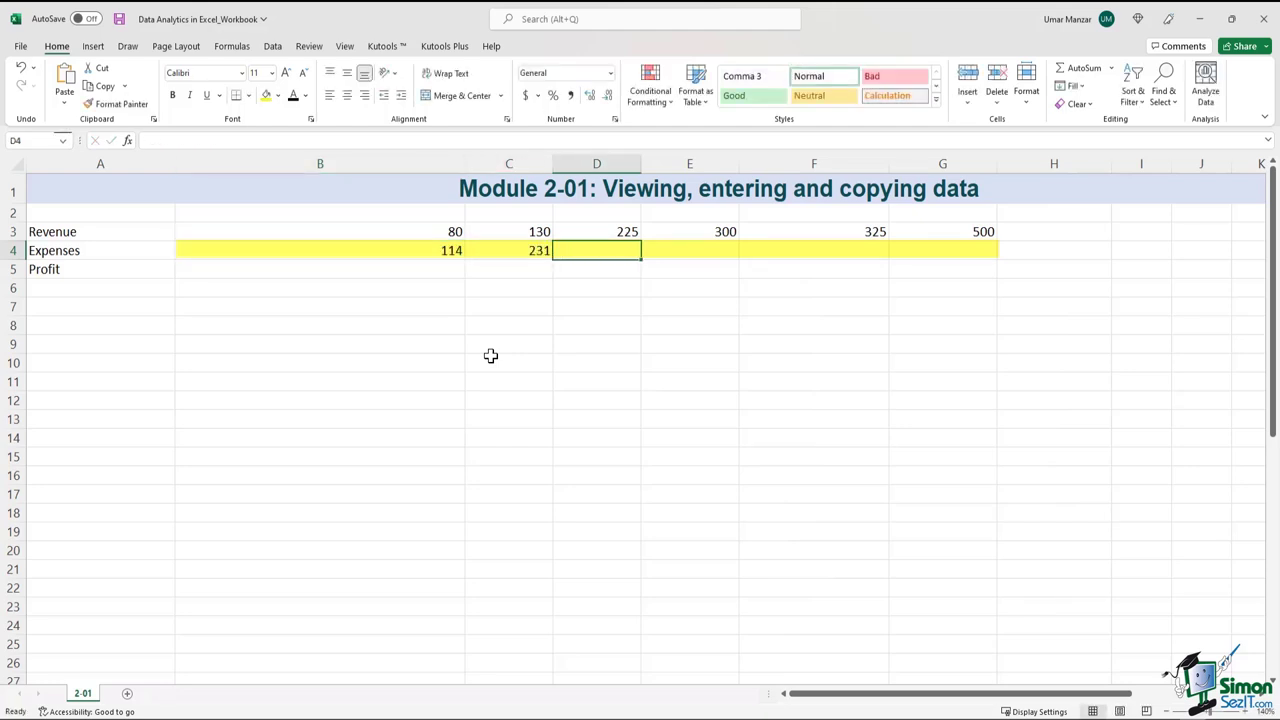
text(105)
key(Tab)
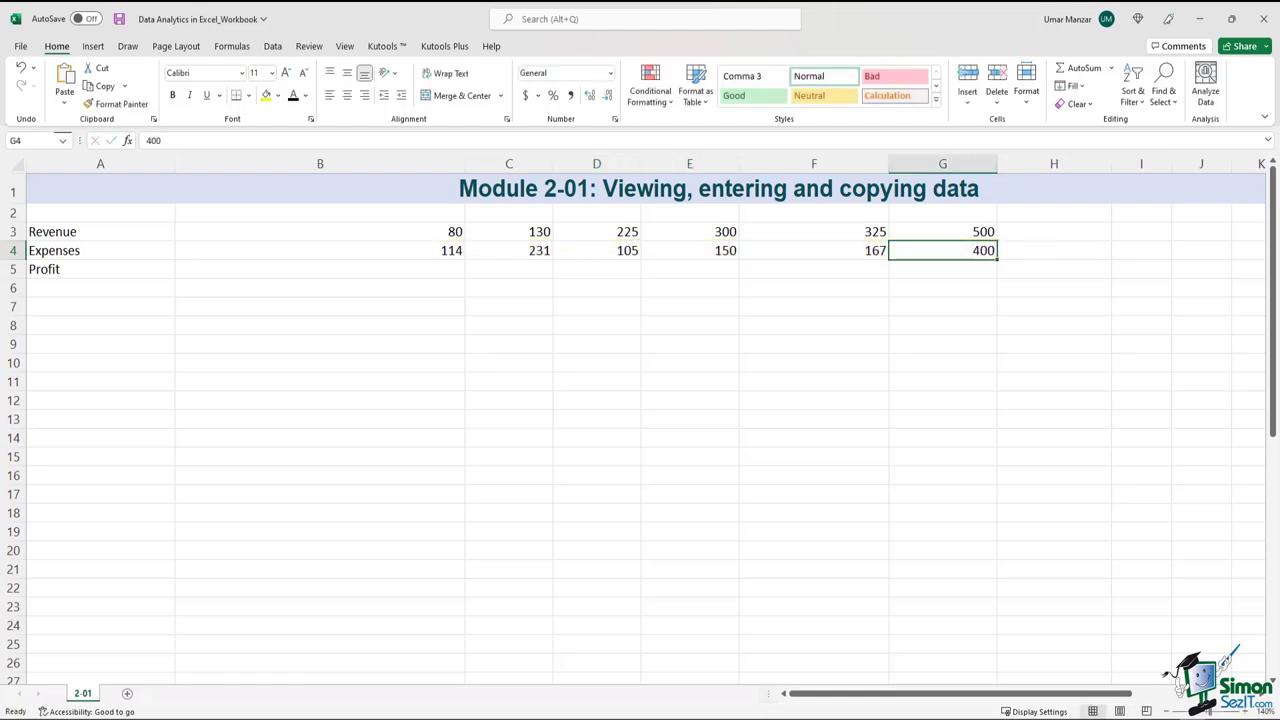
click(942, 269)
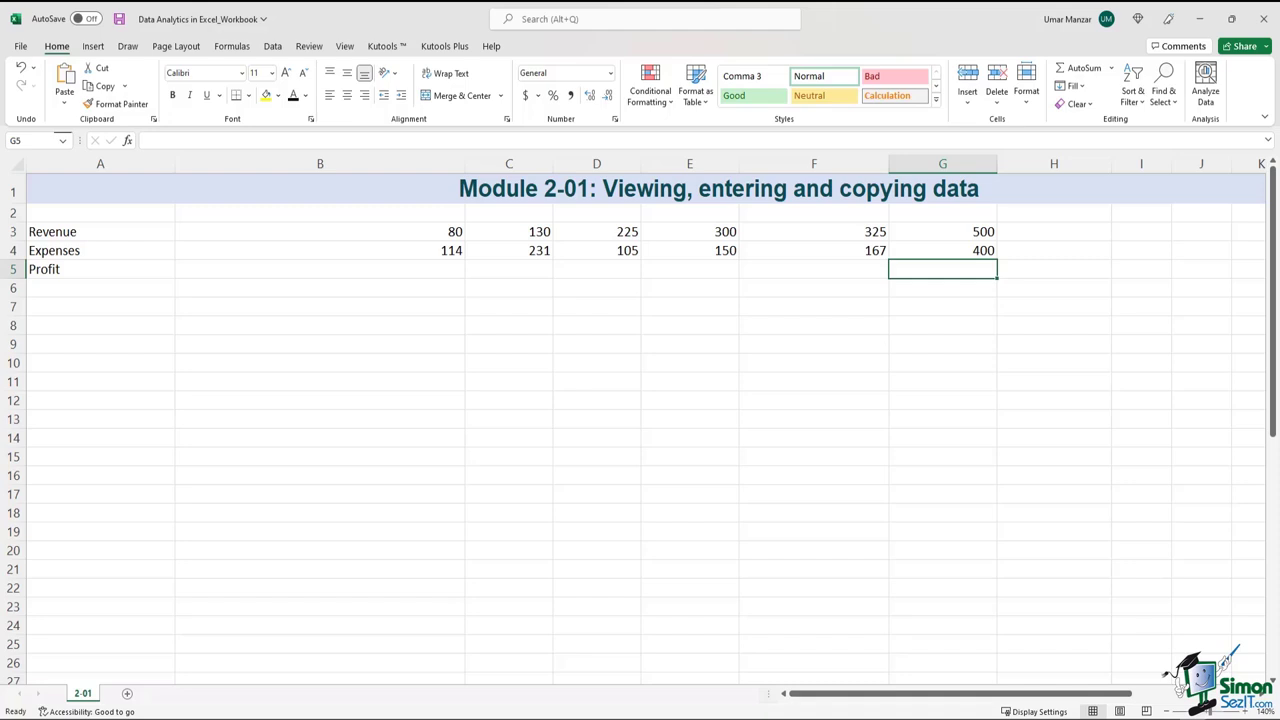
Enter January in cell B2 and autofill the month headings across to June in G2.
click(379, 212)
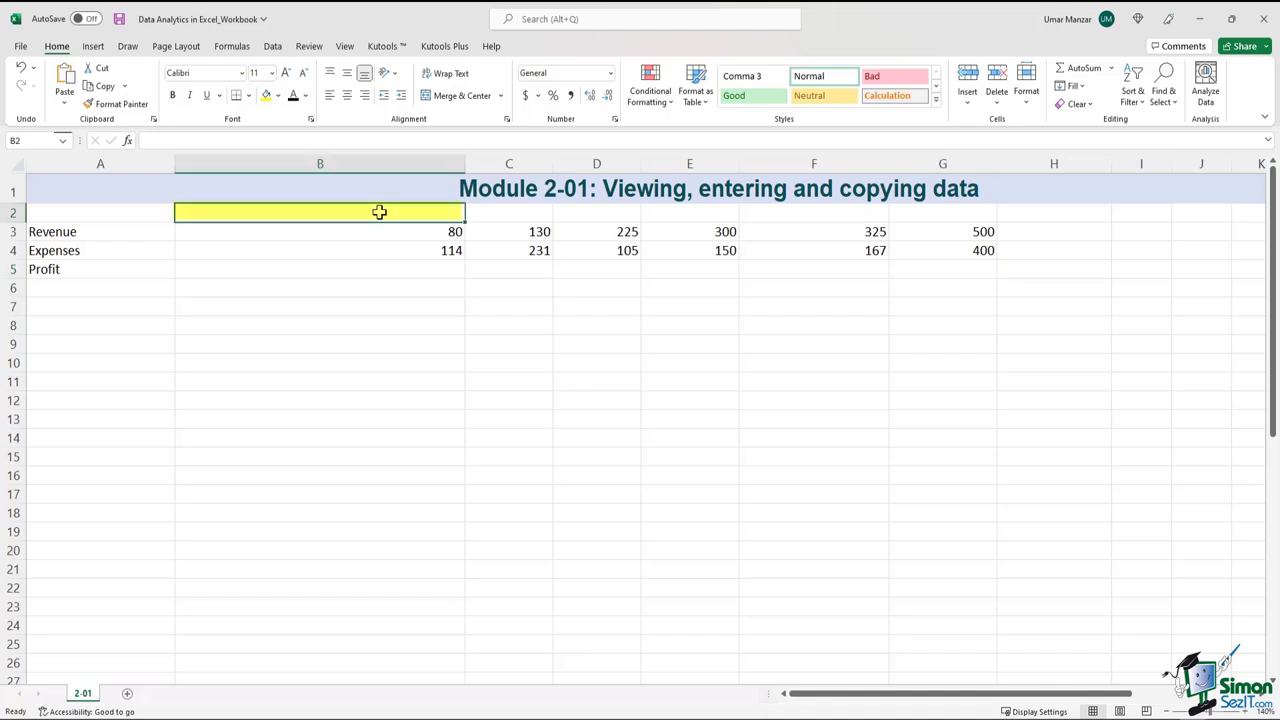
text(January)
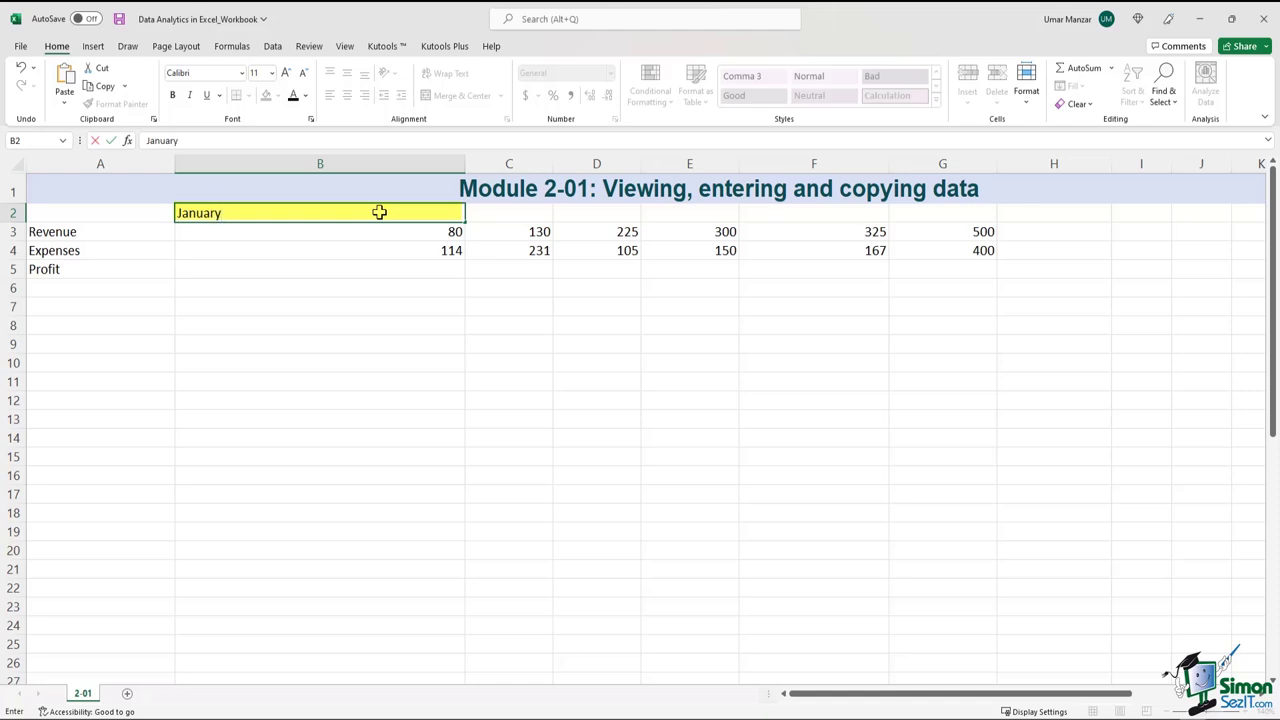
key(Tab)
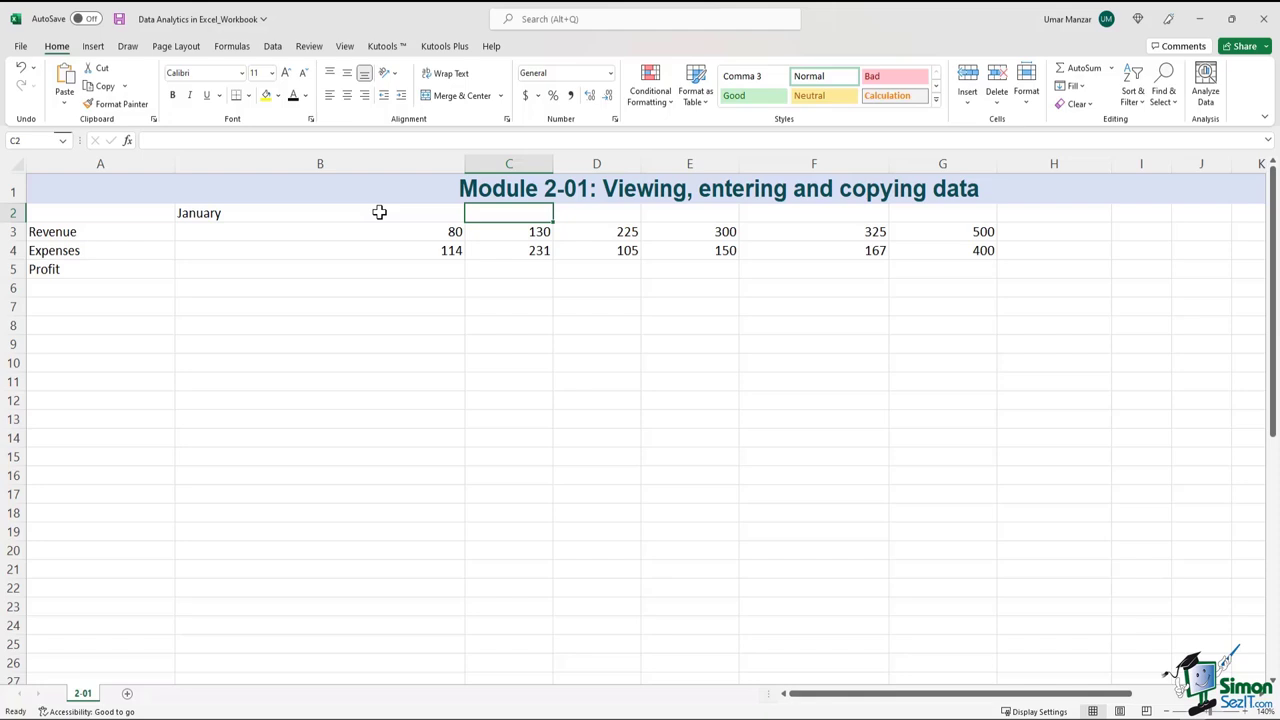
click(379, 212)
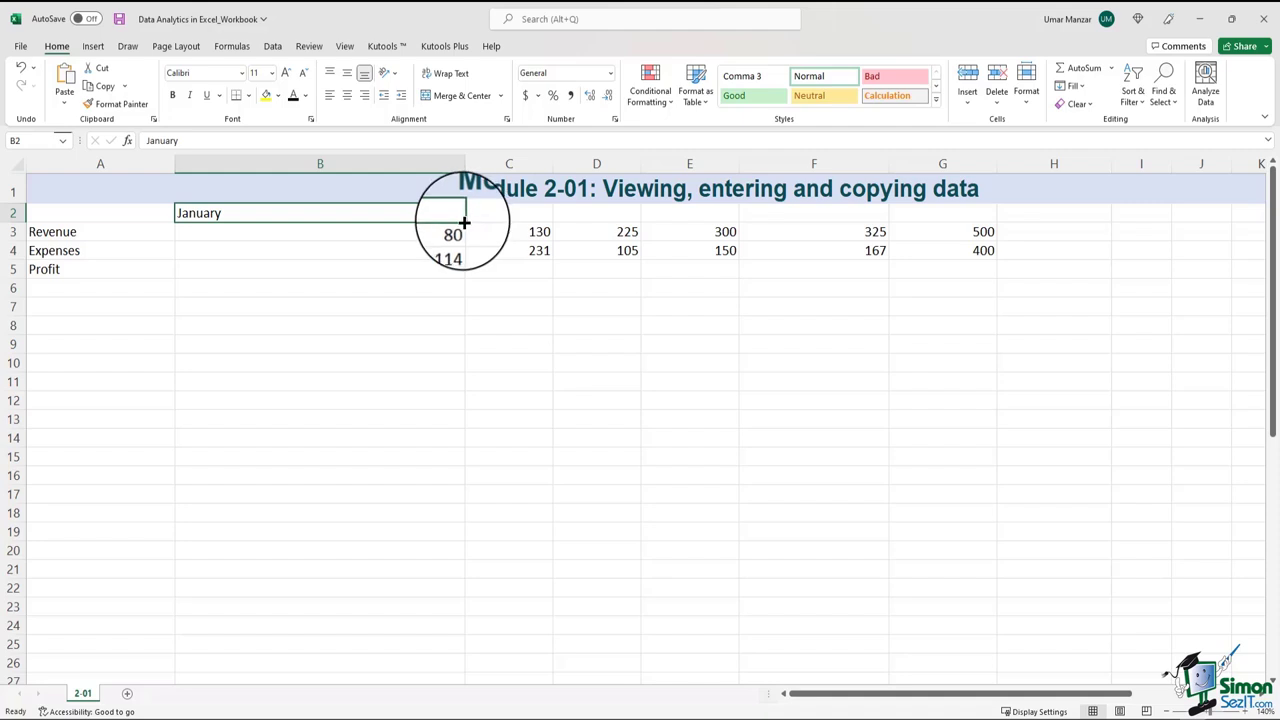
drag(464, 222, 464, 222)
drag(469, 224, 1002, 231)
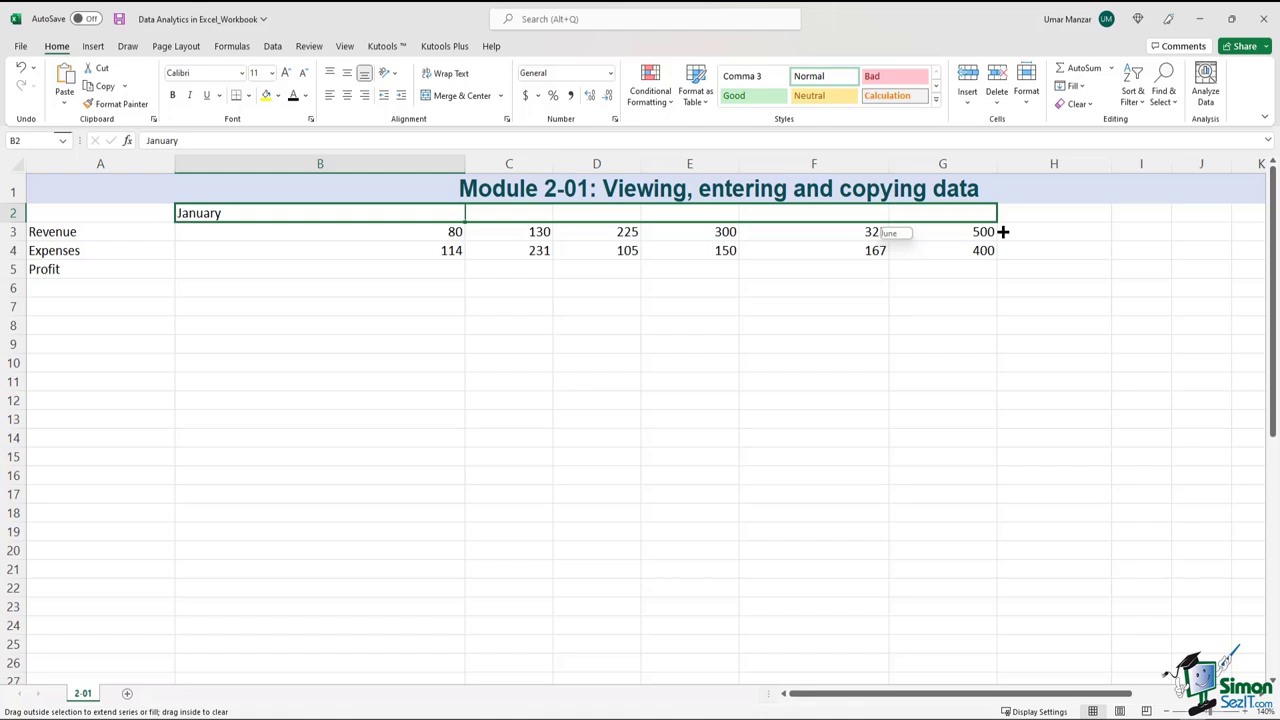
mouse_move(1003, 231)
mouse_down()
mouse_move(1034, 231)
mouse_move(995, 232)
mouse_up()
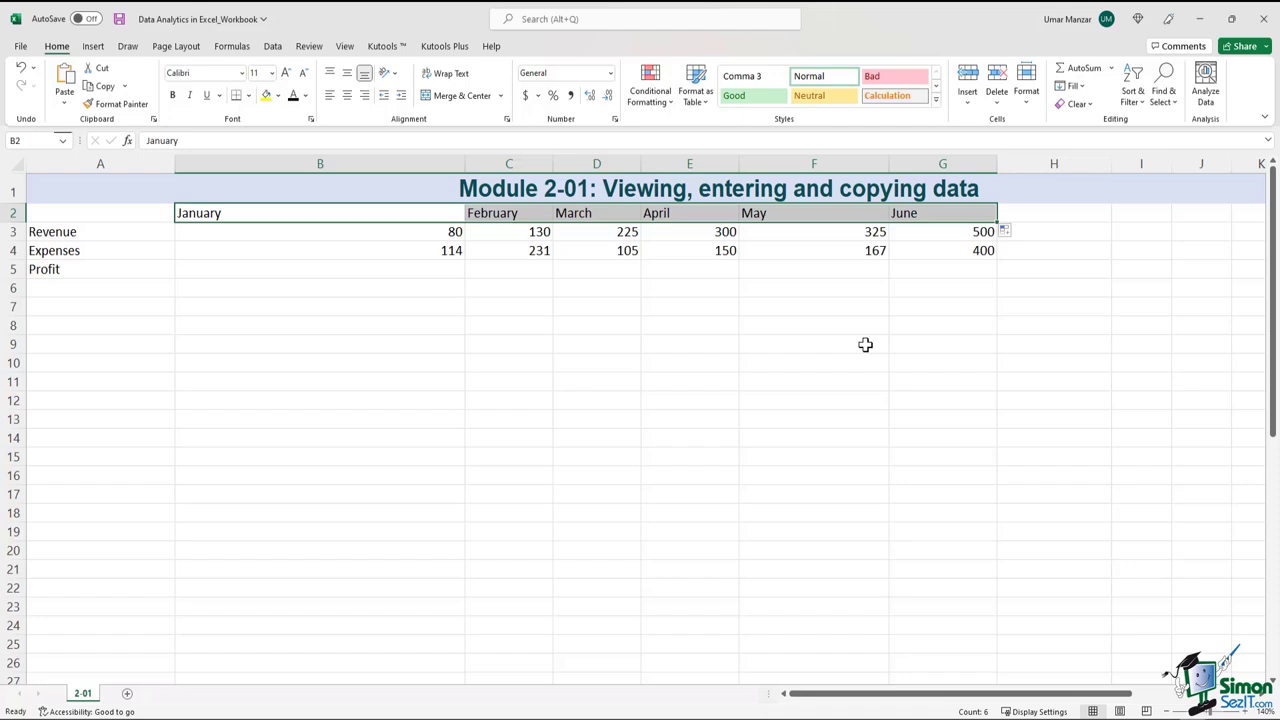
Enter Oct in cell B9 and autofill the abbreviated months down to B24.
click(276, 344)
text(O)
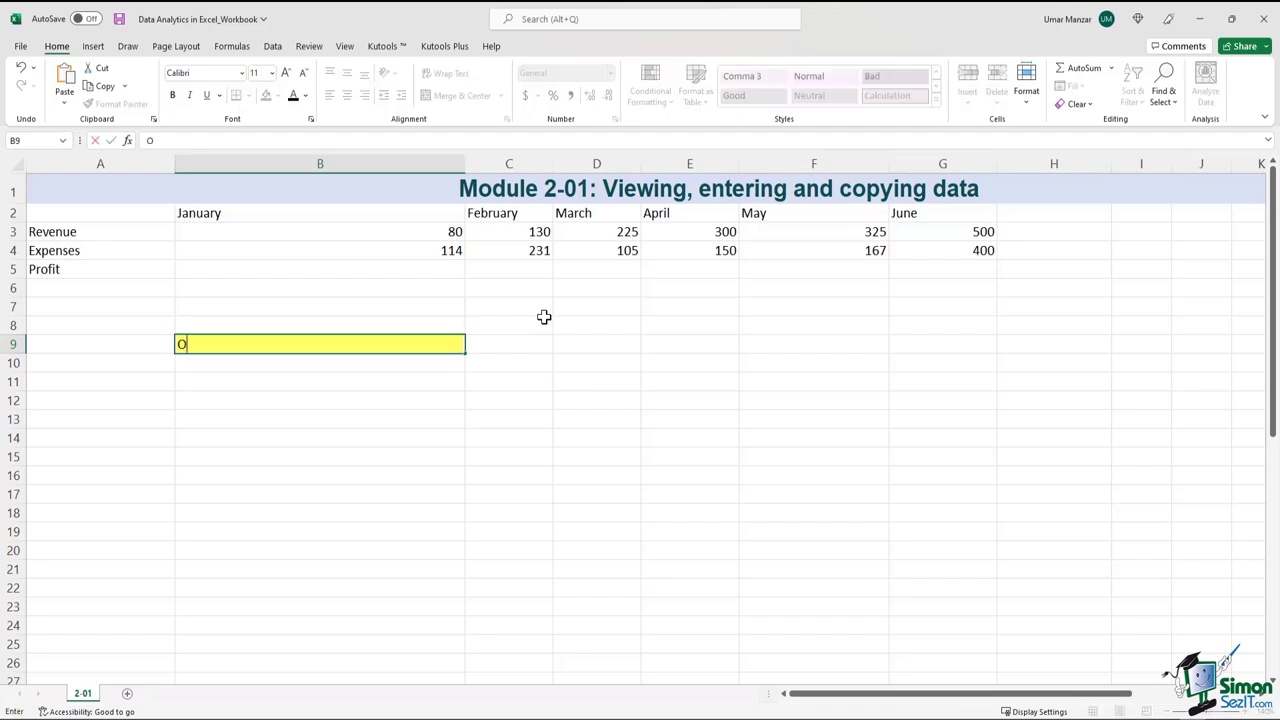
text(ct)
key(Return)
click(463, 350)
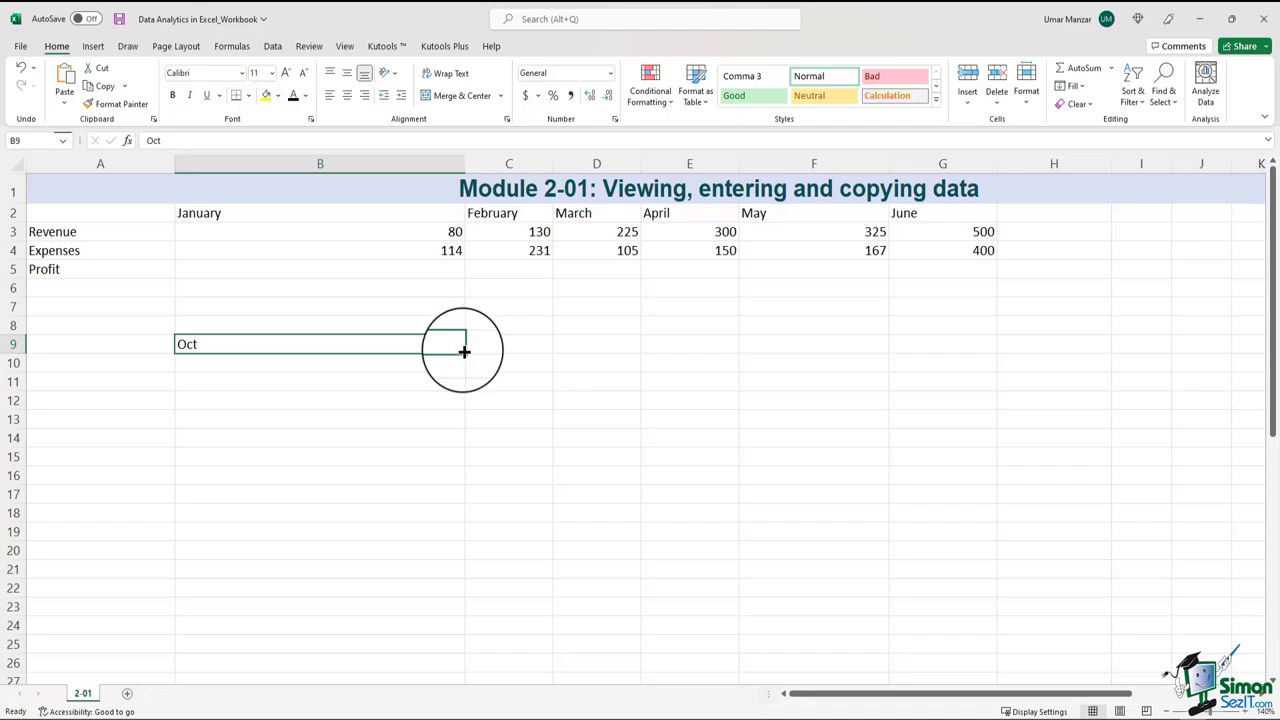
drag(463, 350, 466, 637)
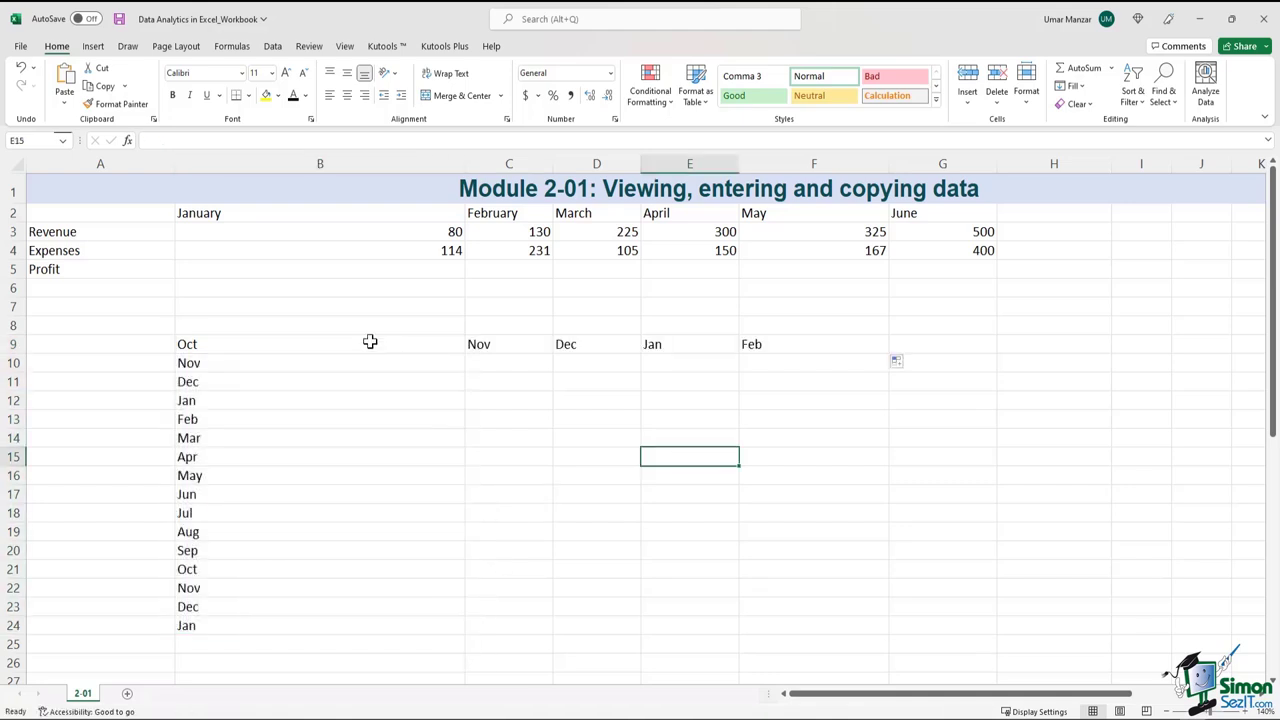
Autofill the months from Oct in B9 across to F9, and from Nov in C9 down to C24.
click(420, 345)
drag(464, 354, 890, 356)
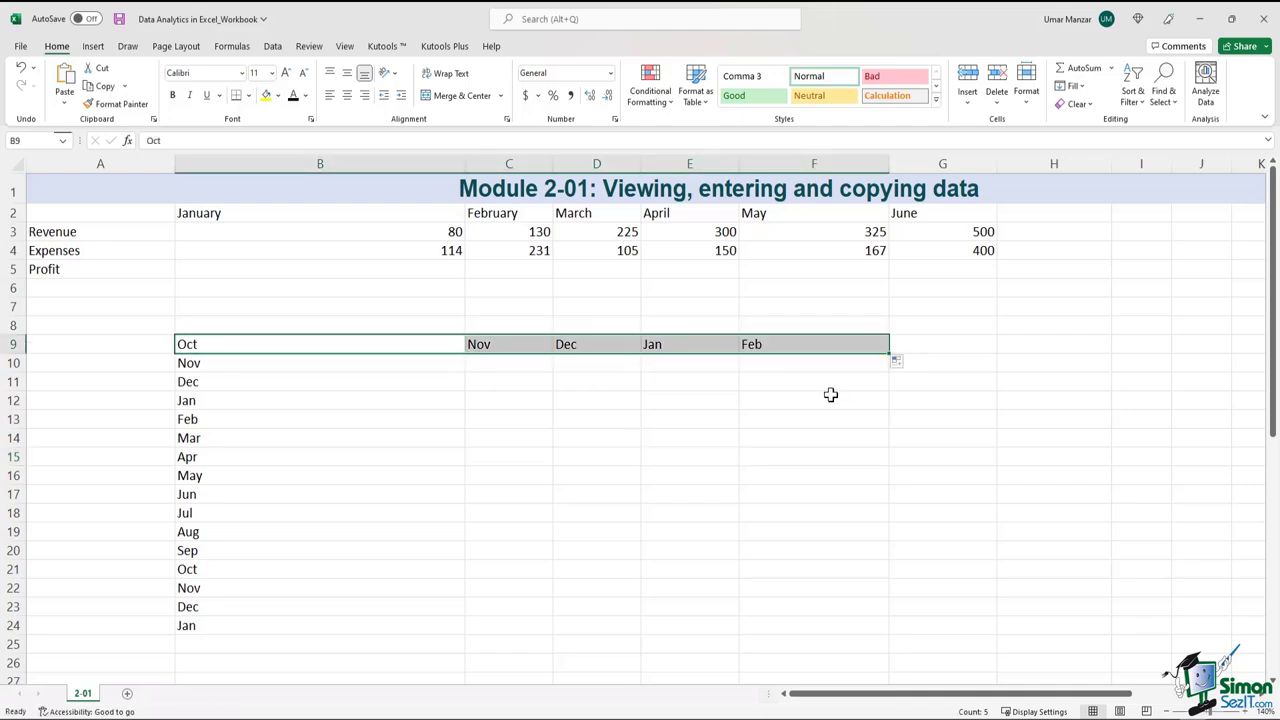
click(487, 346)
drag(551, 352, 551, 640)
click(785, 383)
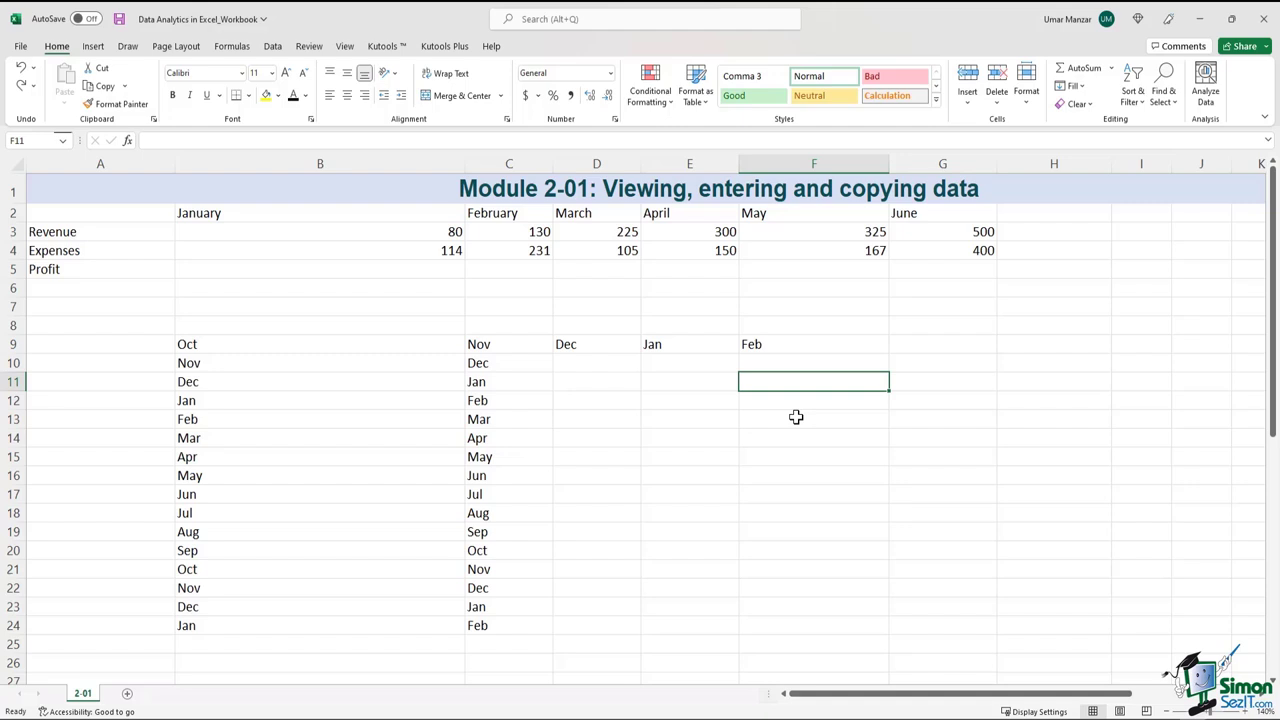
Enter Q1 in cell G9 and autofill the quarters down to Q4 in G12.
click(943, 348)
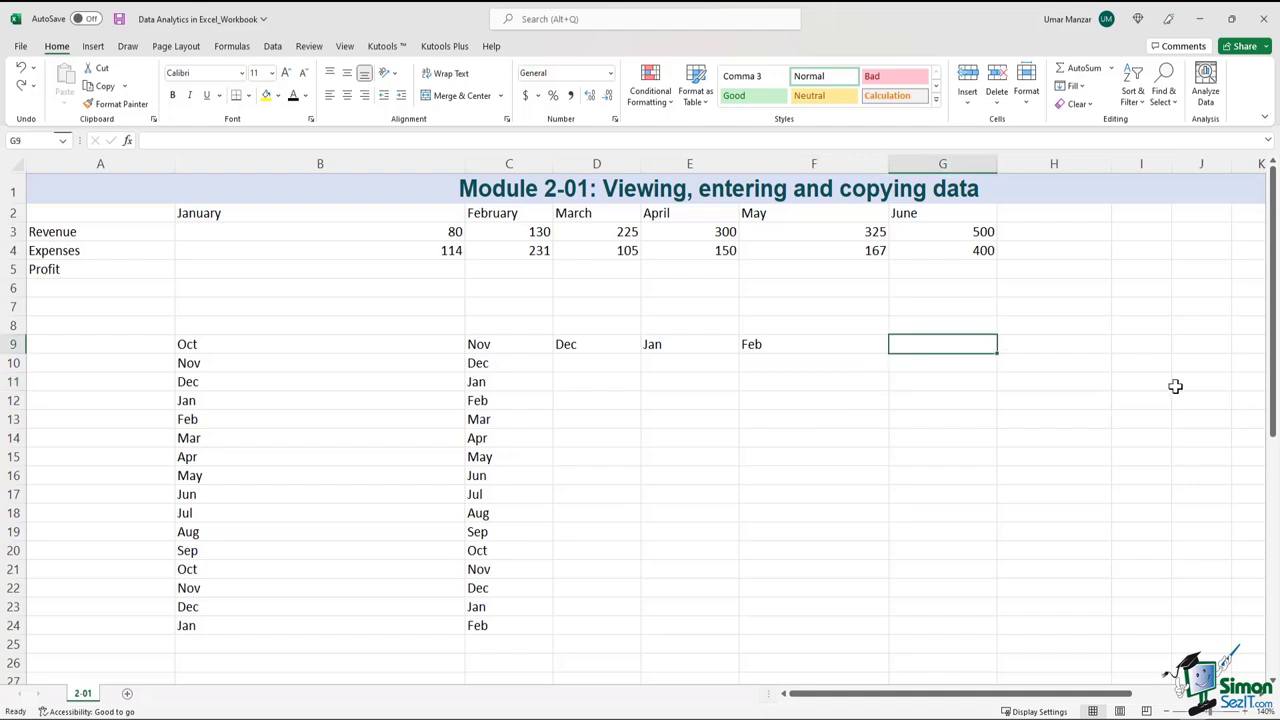
key(F4)
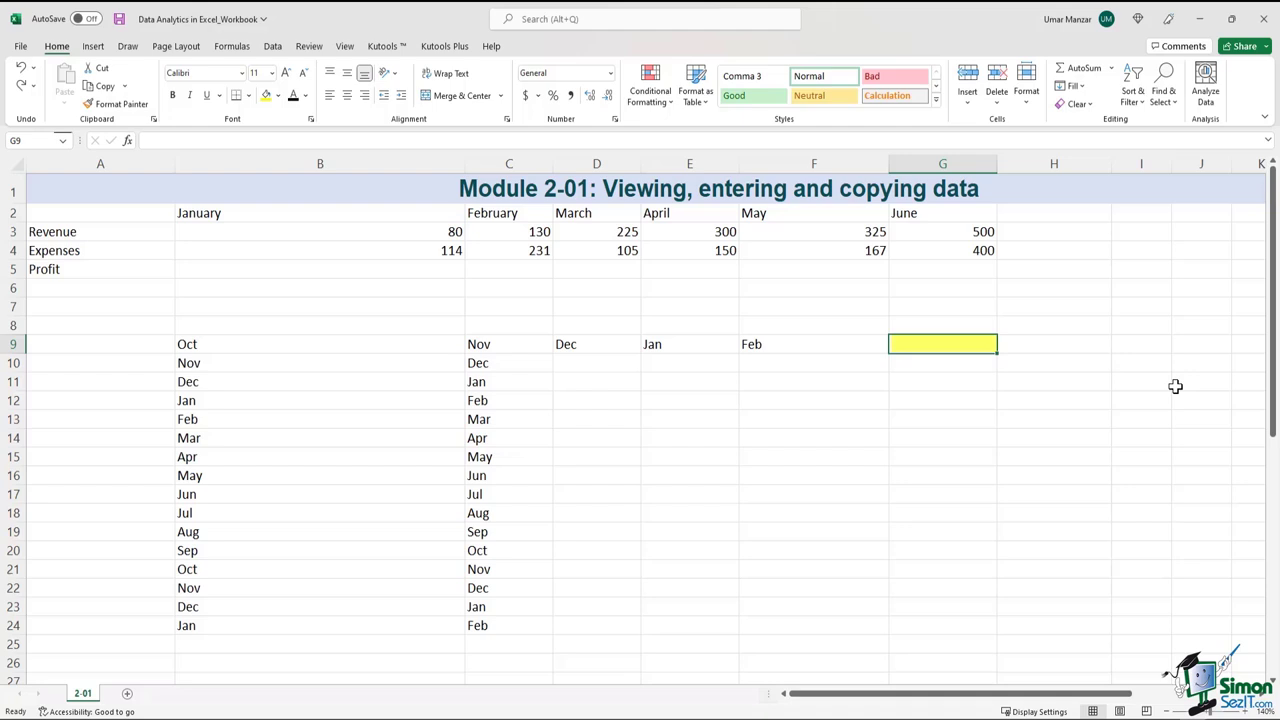
text(Q1)
key(Return)
key(Up)
drag(997, 352, 998, 410)
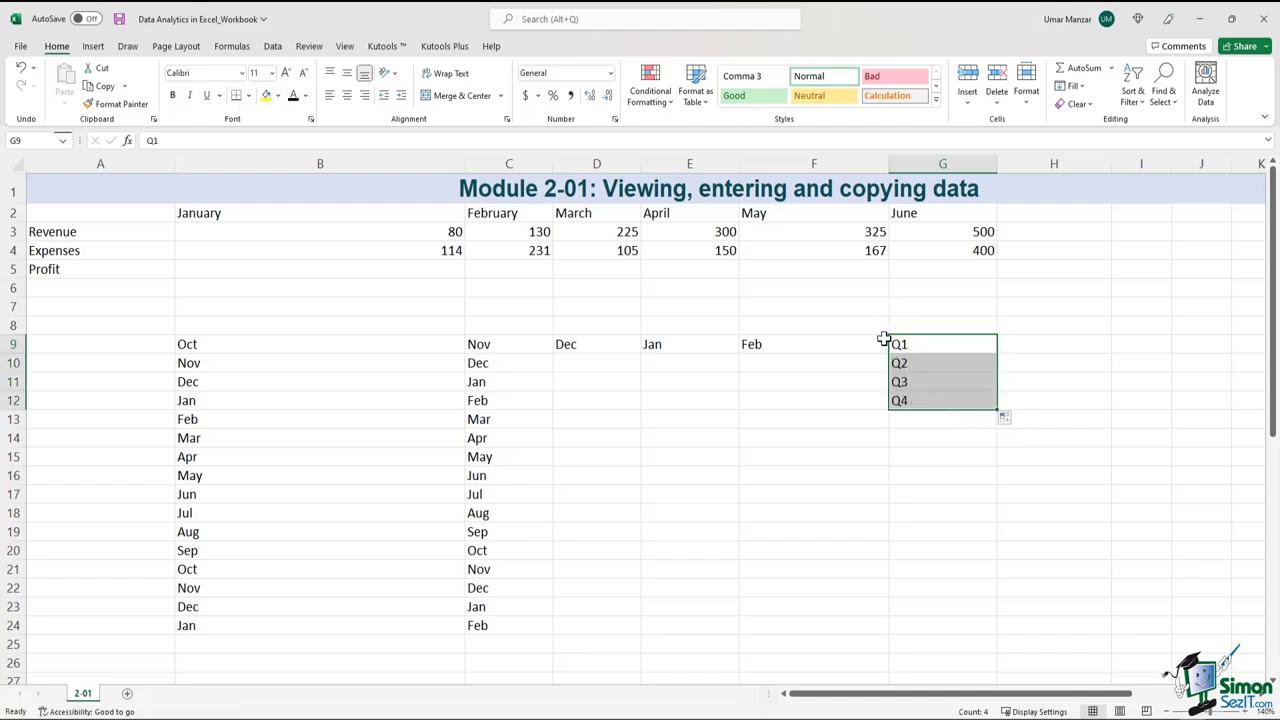
Autofill the quarters from Q1 in G9 across to Q4 in J9.
click(966, 344)
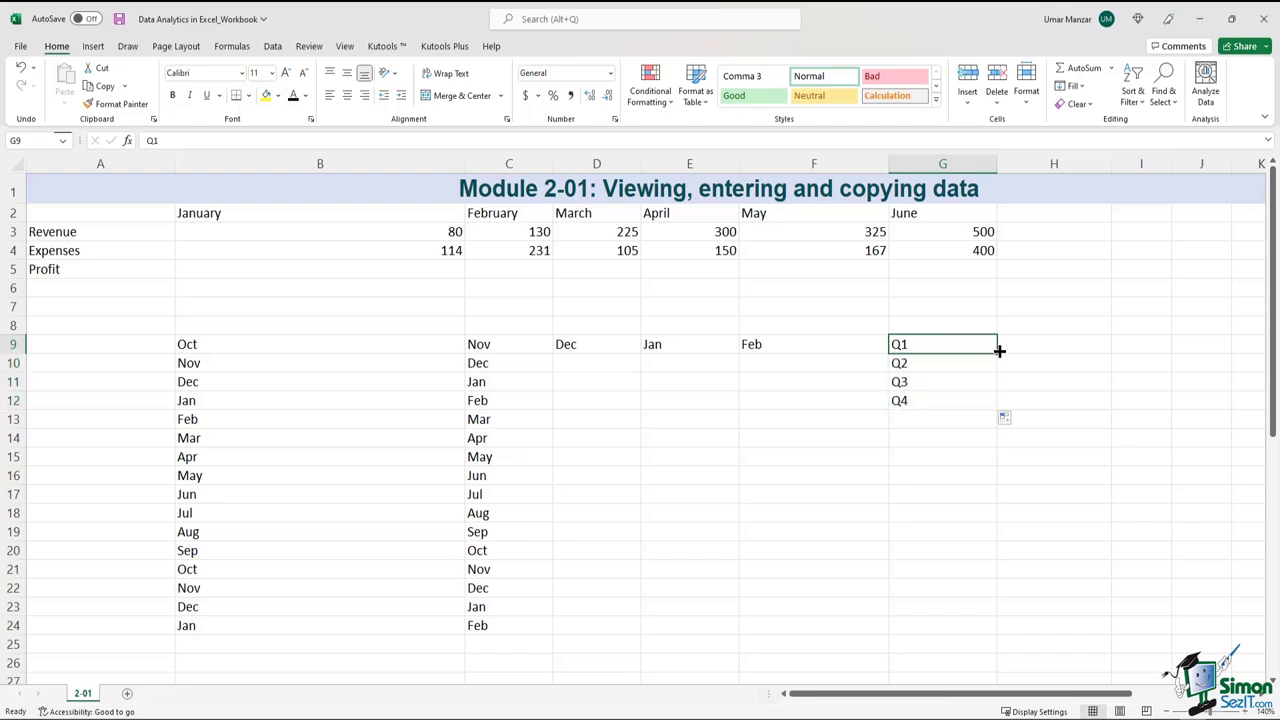
drag(997, 351, 1217, 356)
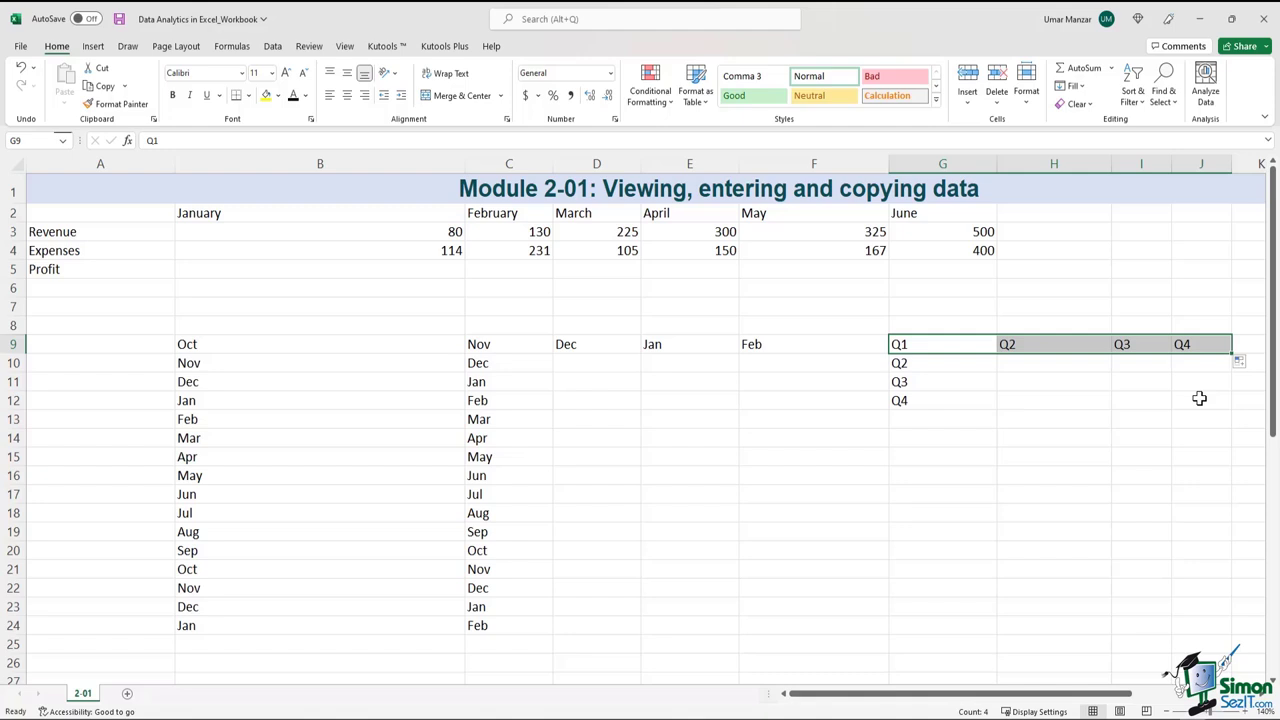
click(1200, 344)
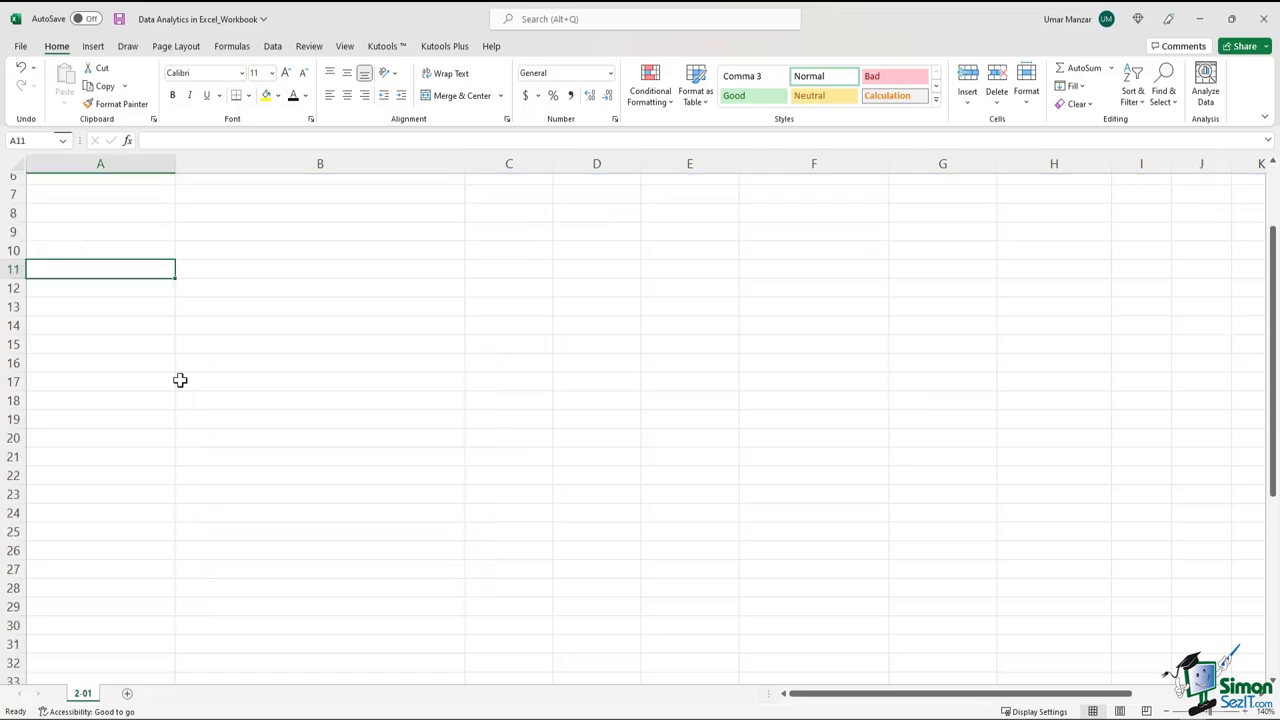
Clear the account ID in cell A50 of the accounts table, and undo the deletion.
scroll(180, 380, down, 6)
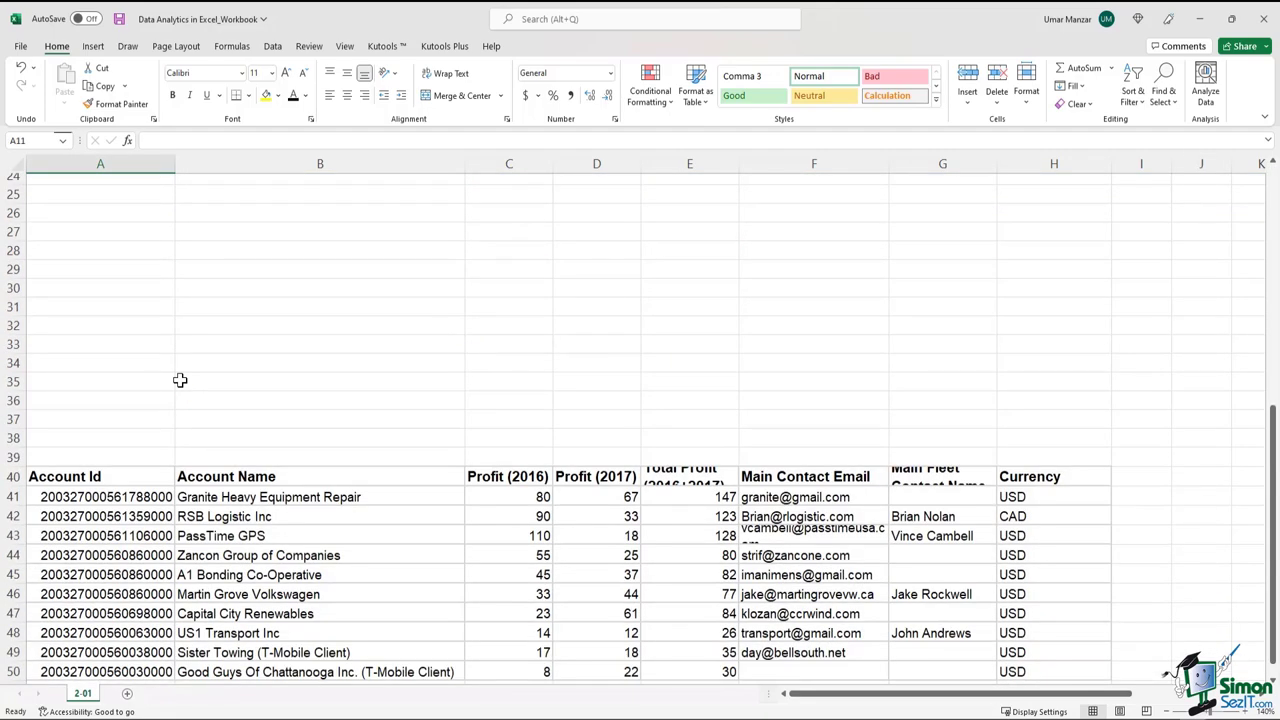
scroll(180, 380, down, 1)
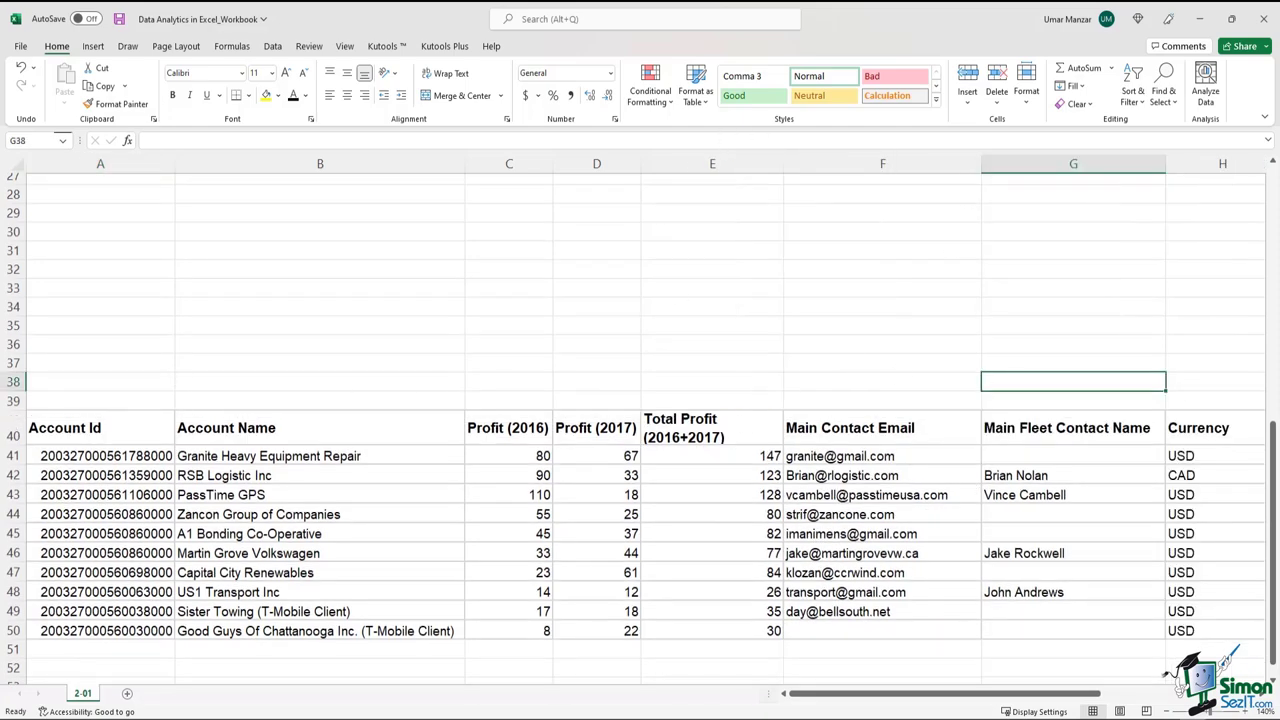
scroll(948, 526, down, 1)
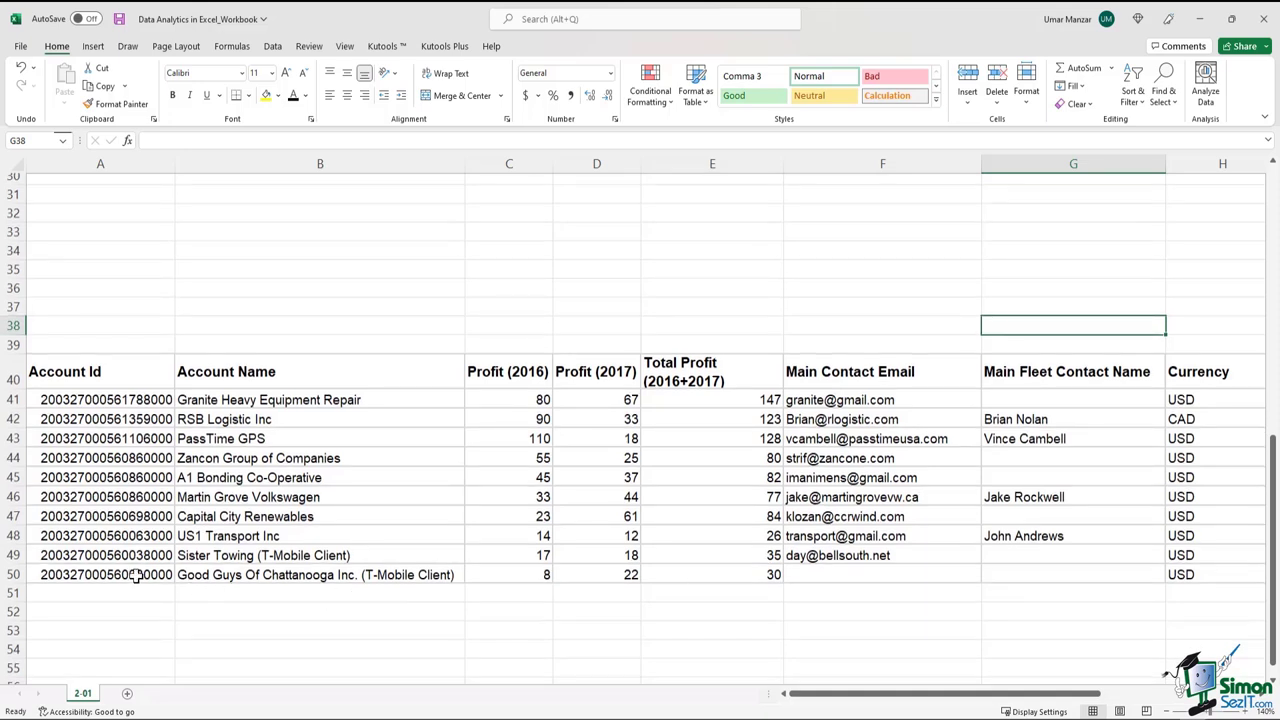
click(136, 576)
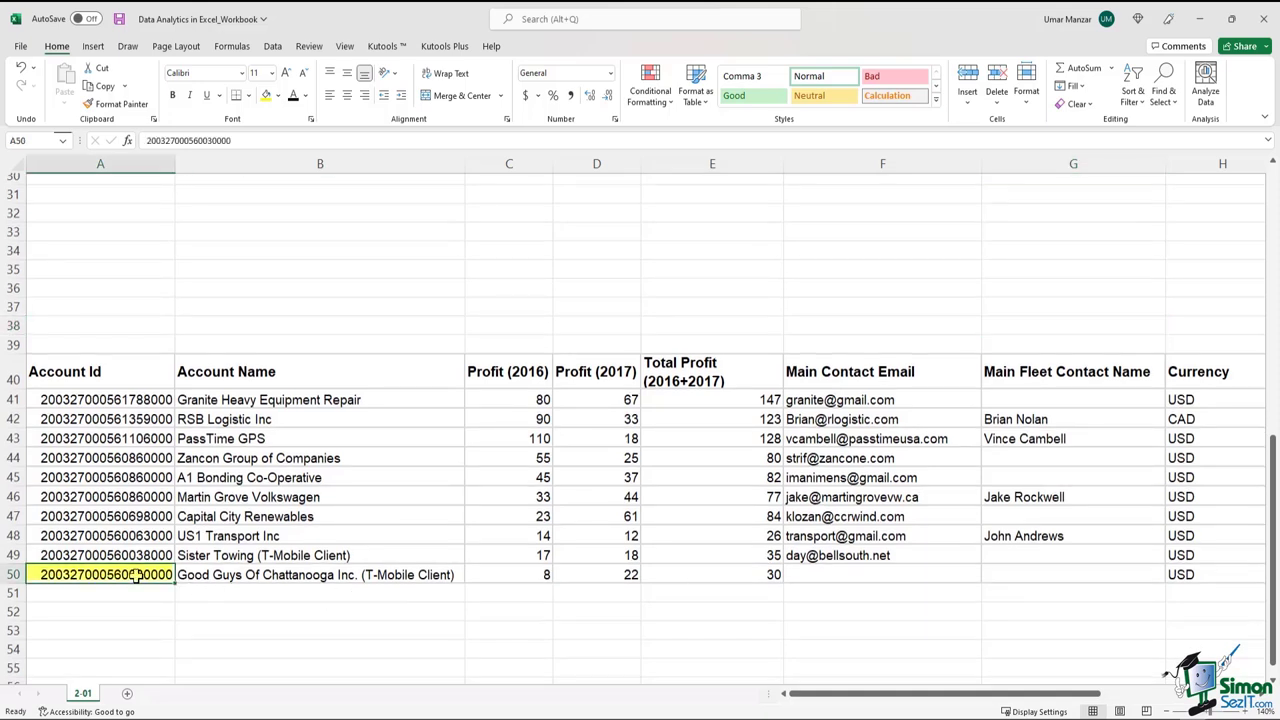
key(ctrl+z)
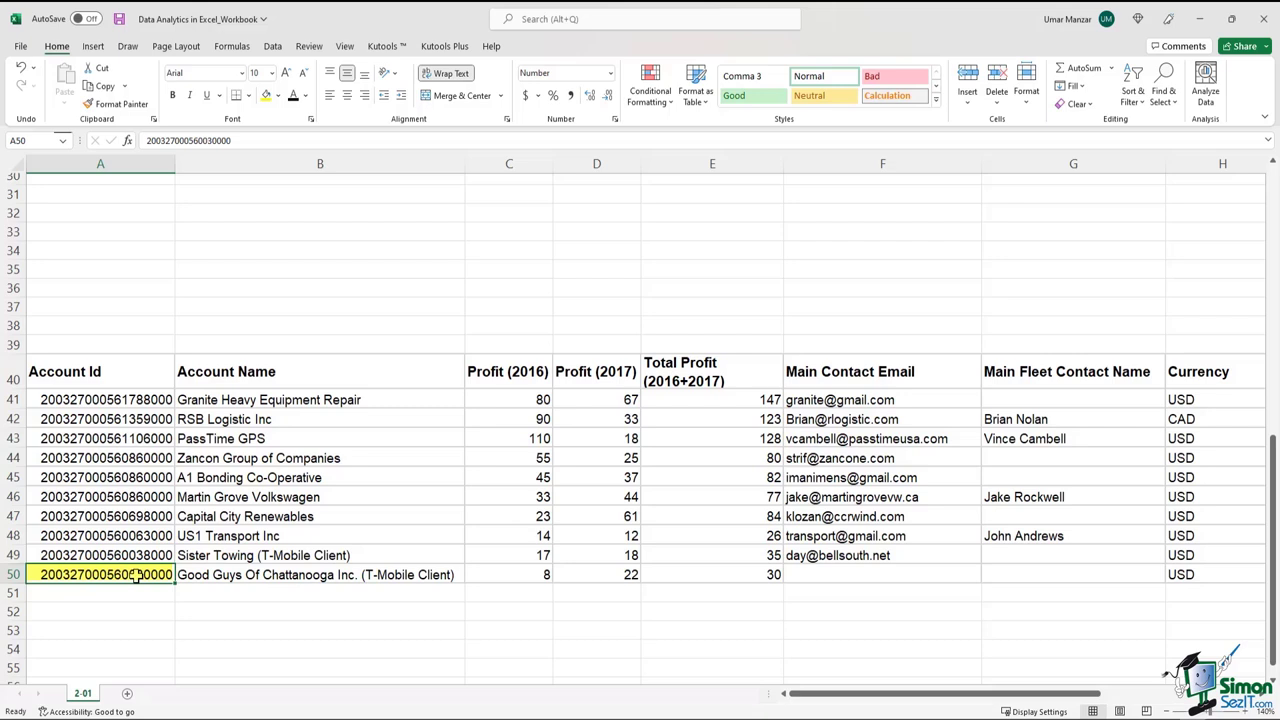
key(ctrl+z)
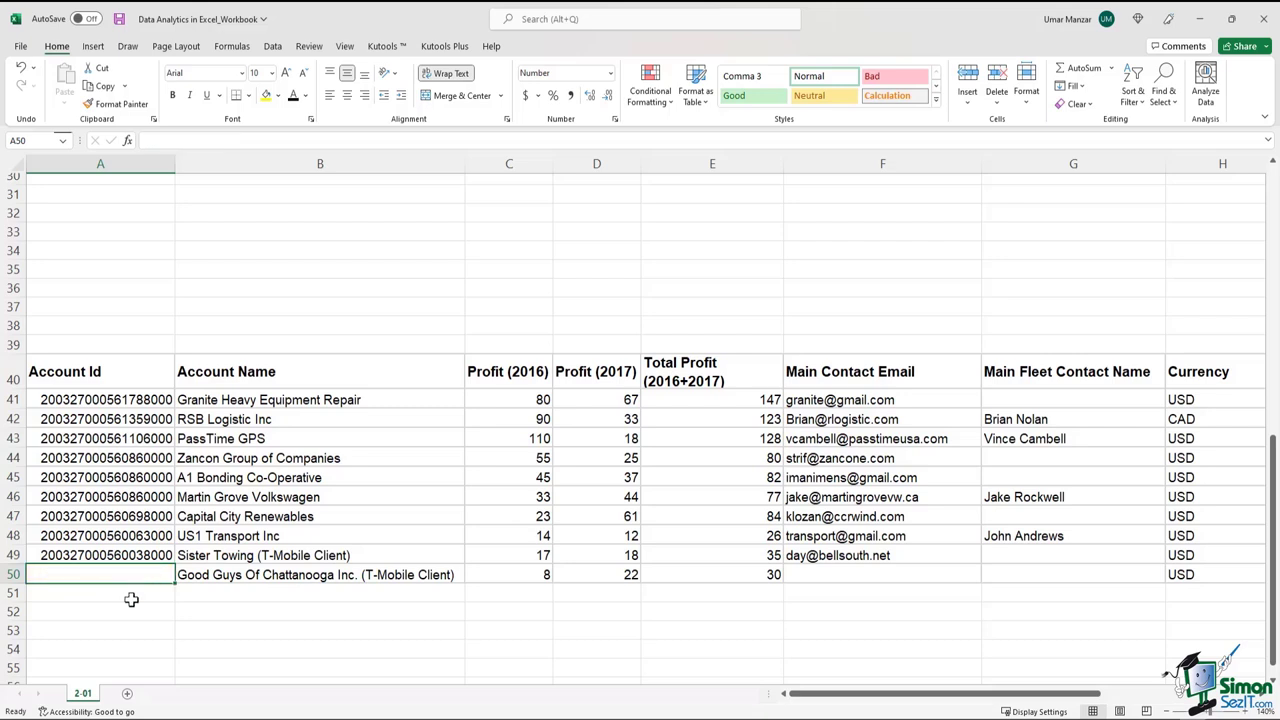
key(ctrl+y)
Try out selecting cell ranges such as B37:B53 and A36:C53, and select the entire worksheet.
drag(101, 301, 72, 631)
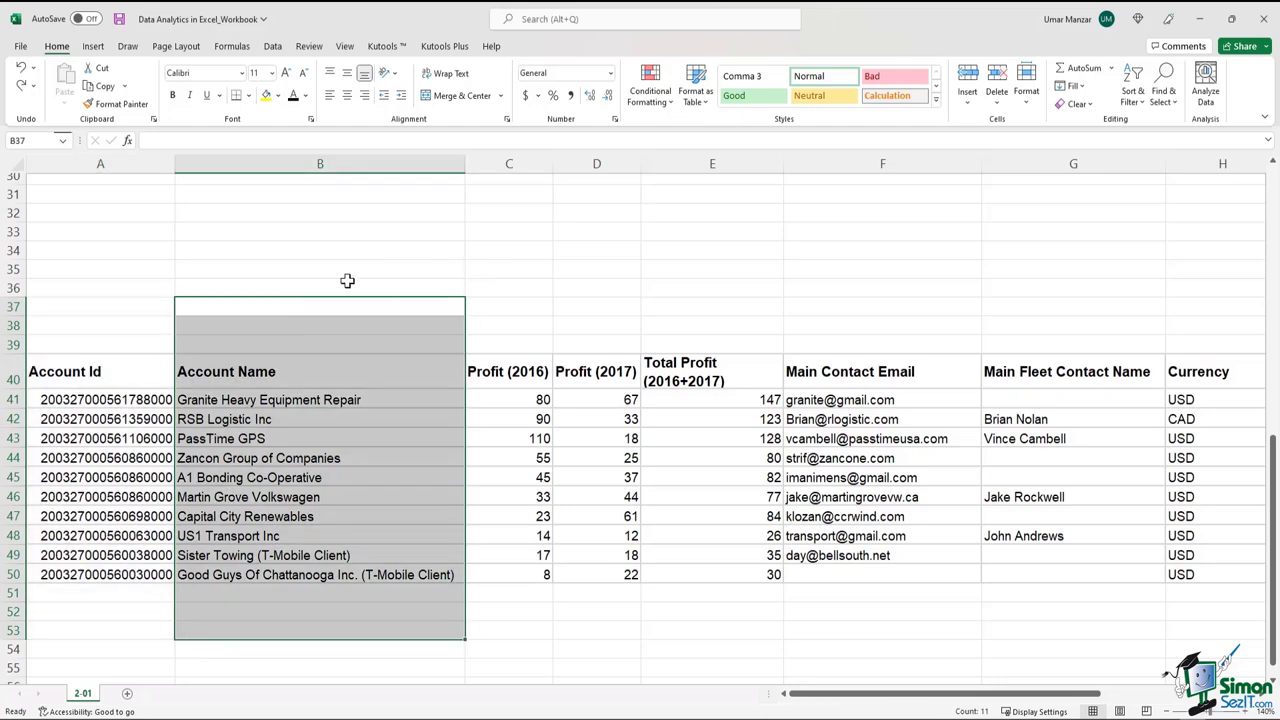
drag(494, 282, 89, 631)
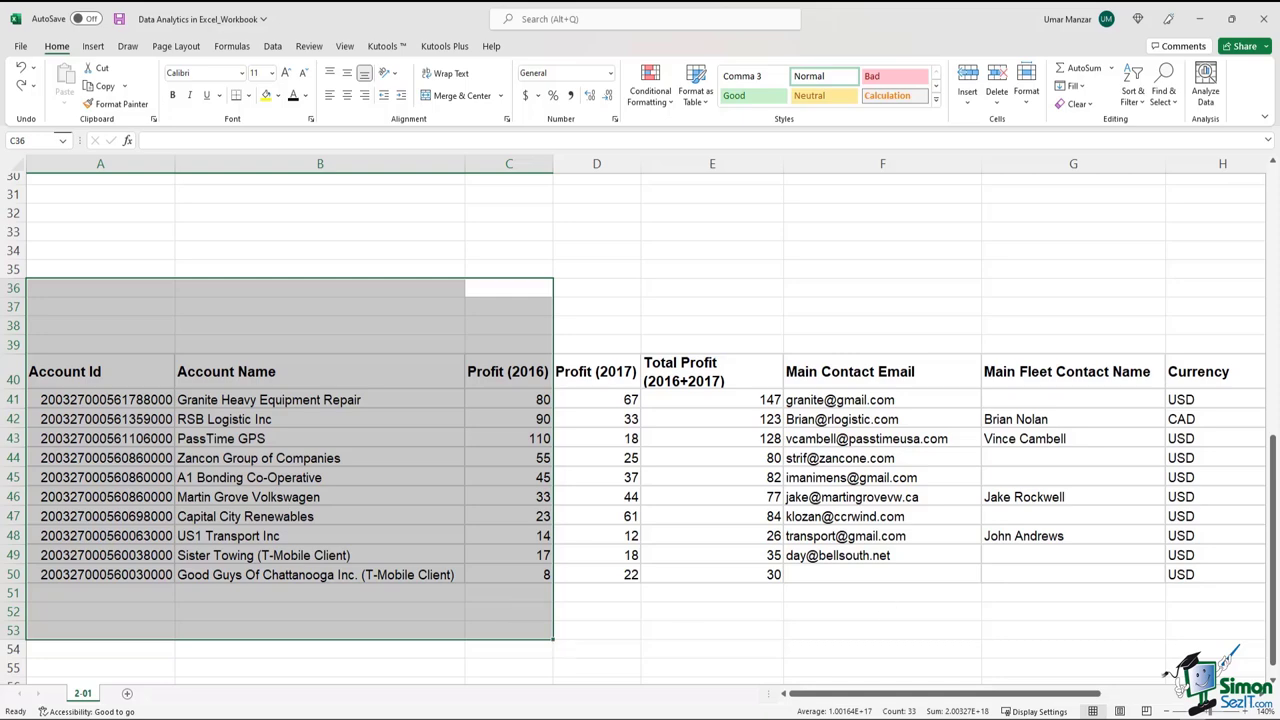
click(612, 251)
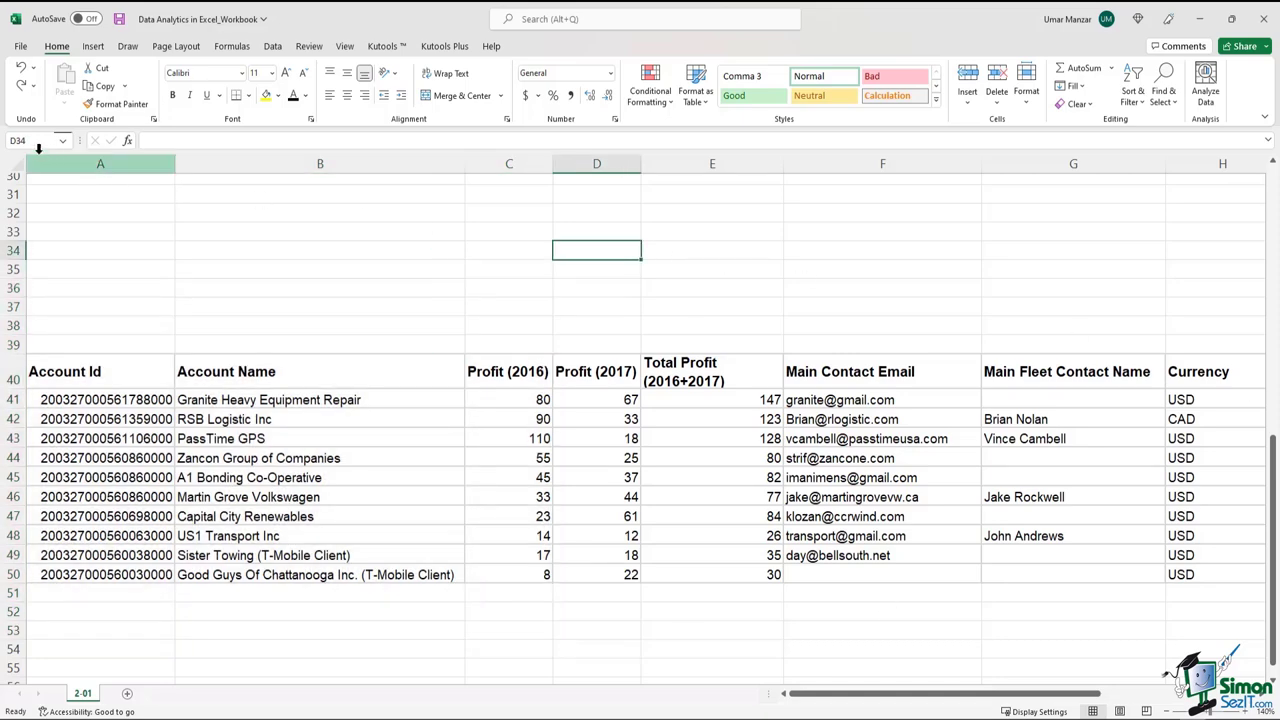
click(5, 162)
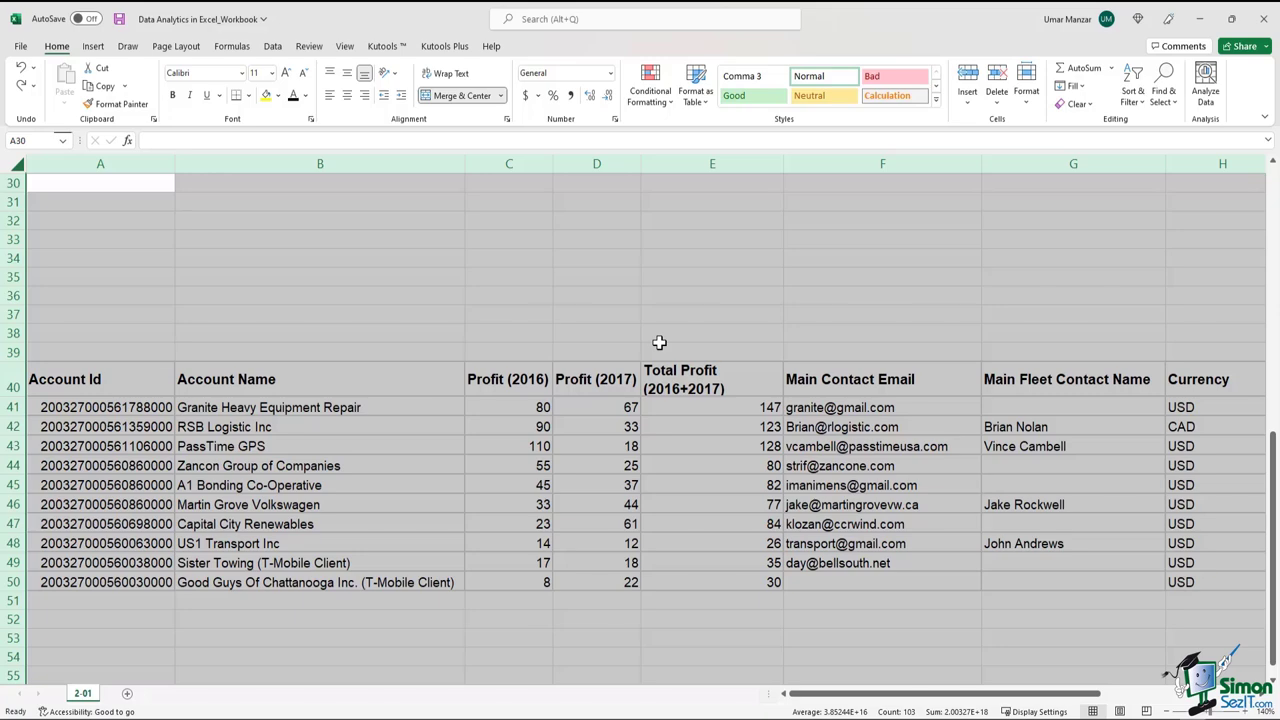
click(860, 333)
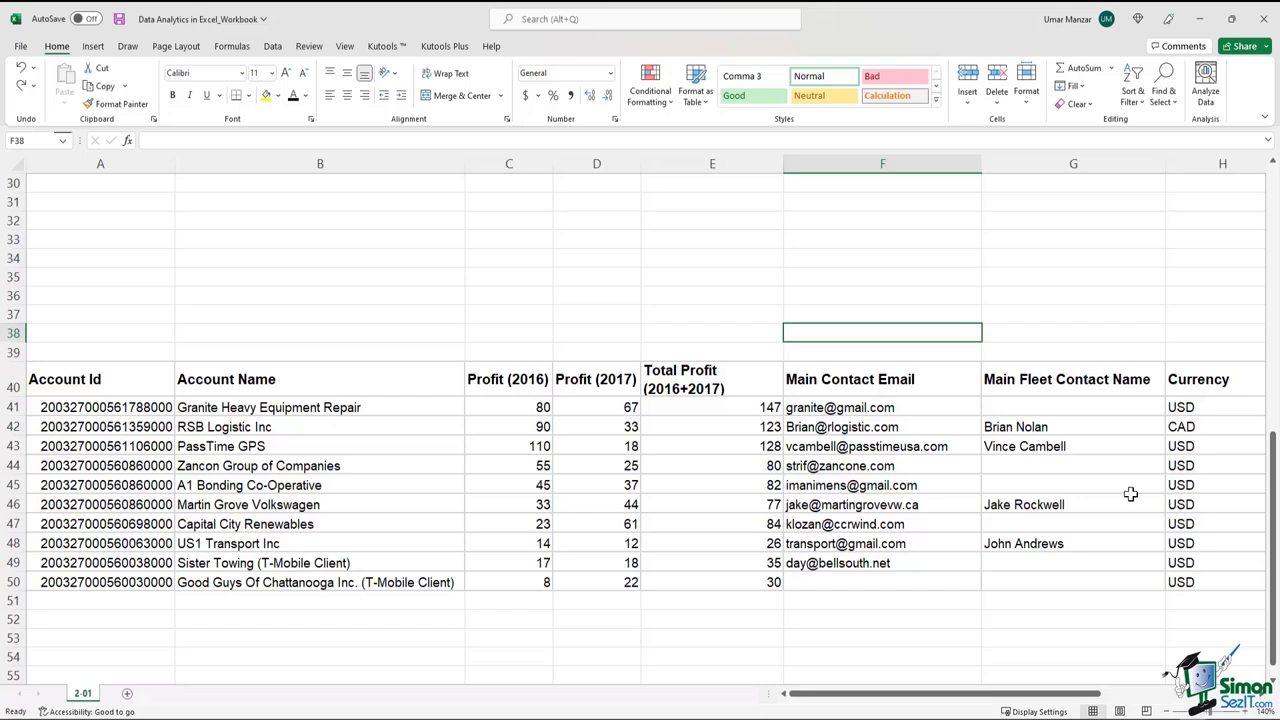
Copy the accounts table in A40:H50 and paste it below at A56, and open the paste options.
drag(131, 388, 1187, 582)
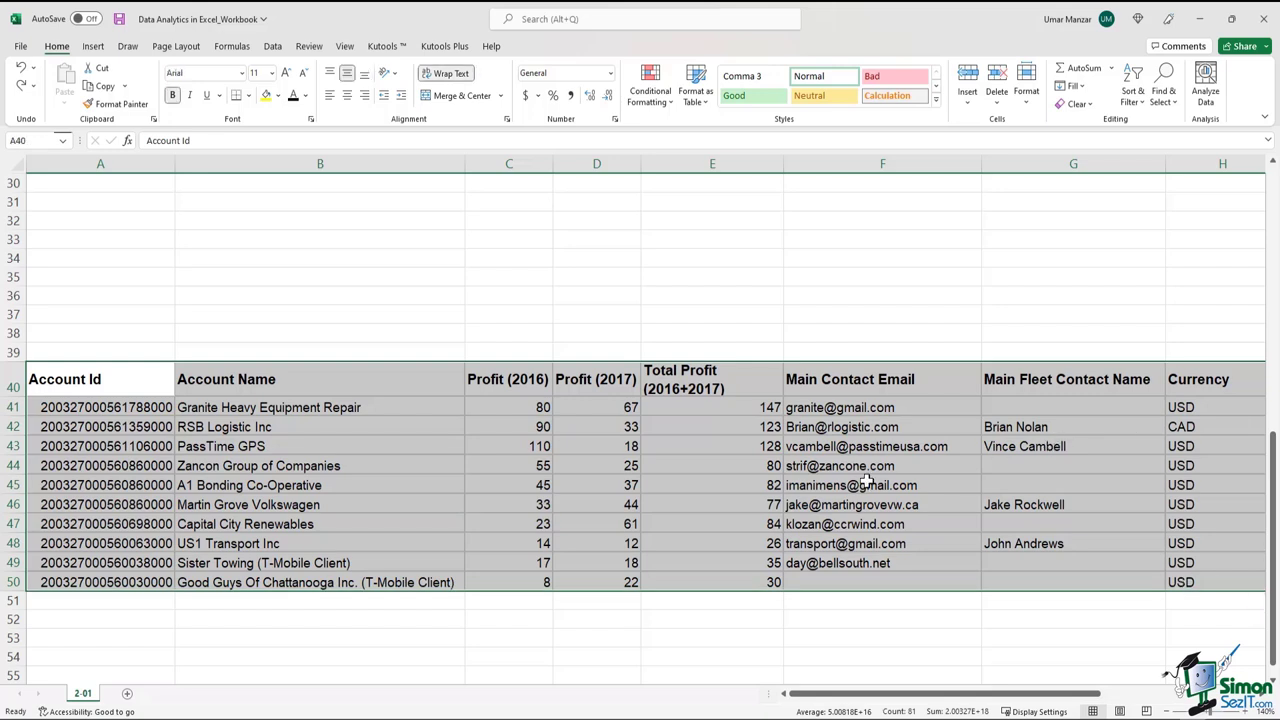
key(ctrl+c)
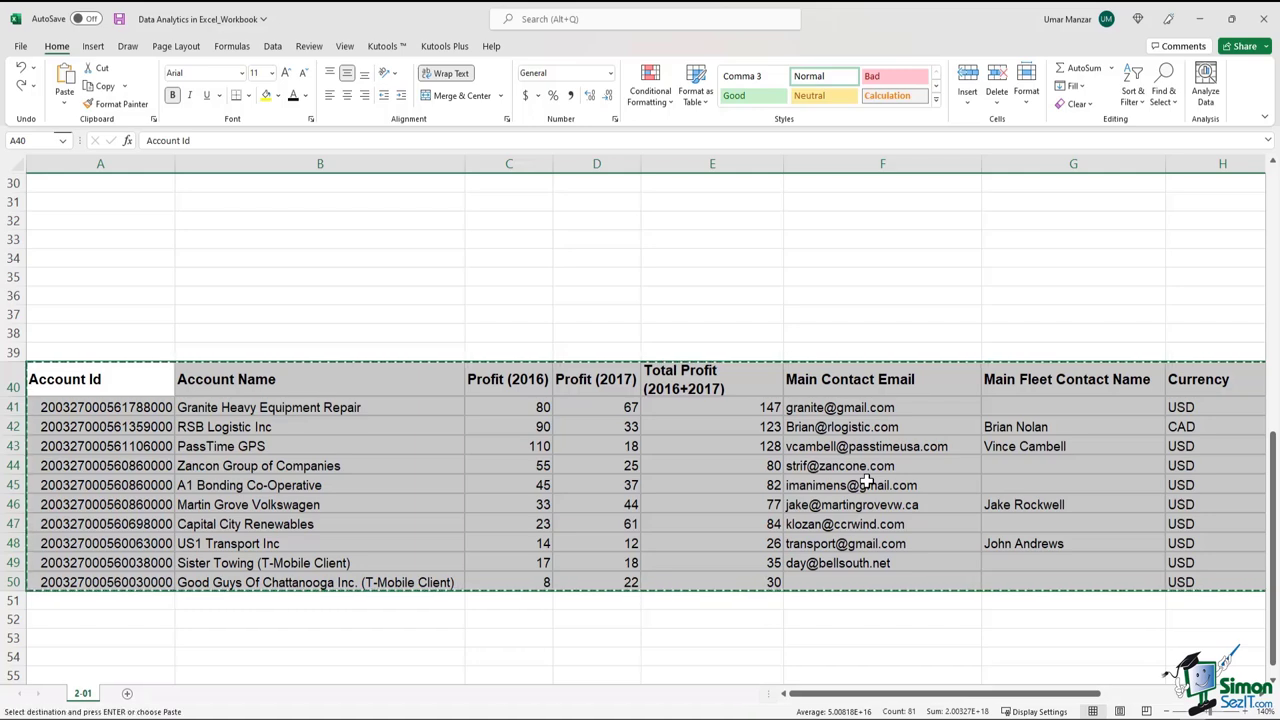
scroll(866, 481, down, 4)
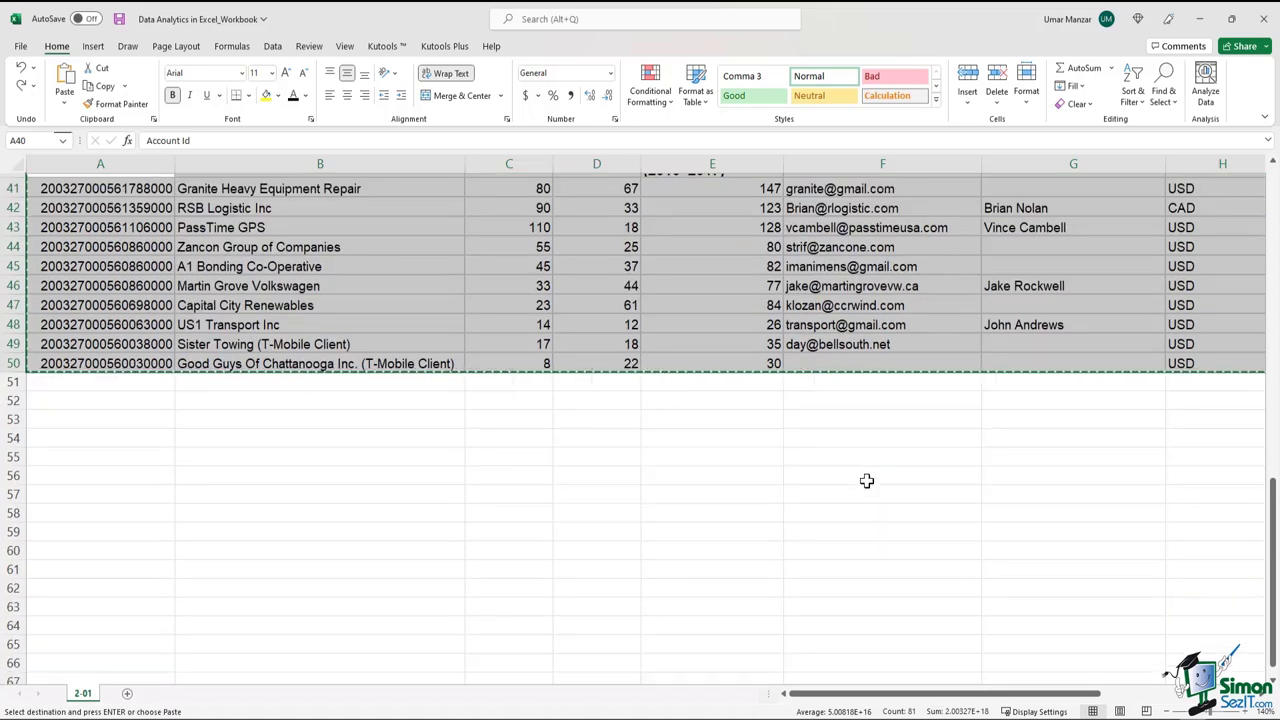
click(143, 470)
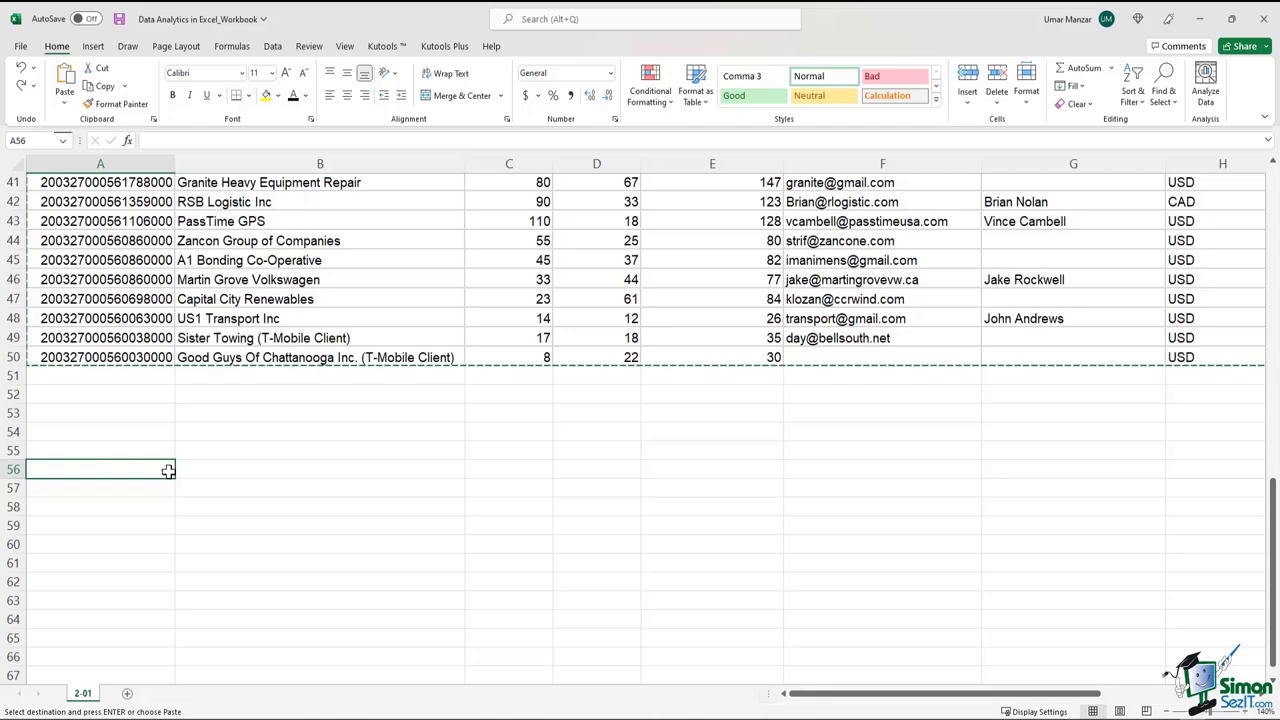
key(ctrl+v)
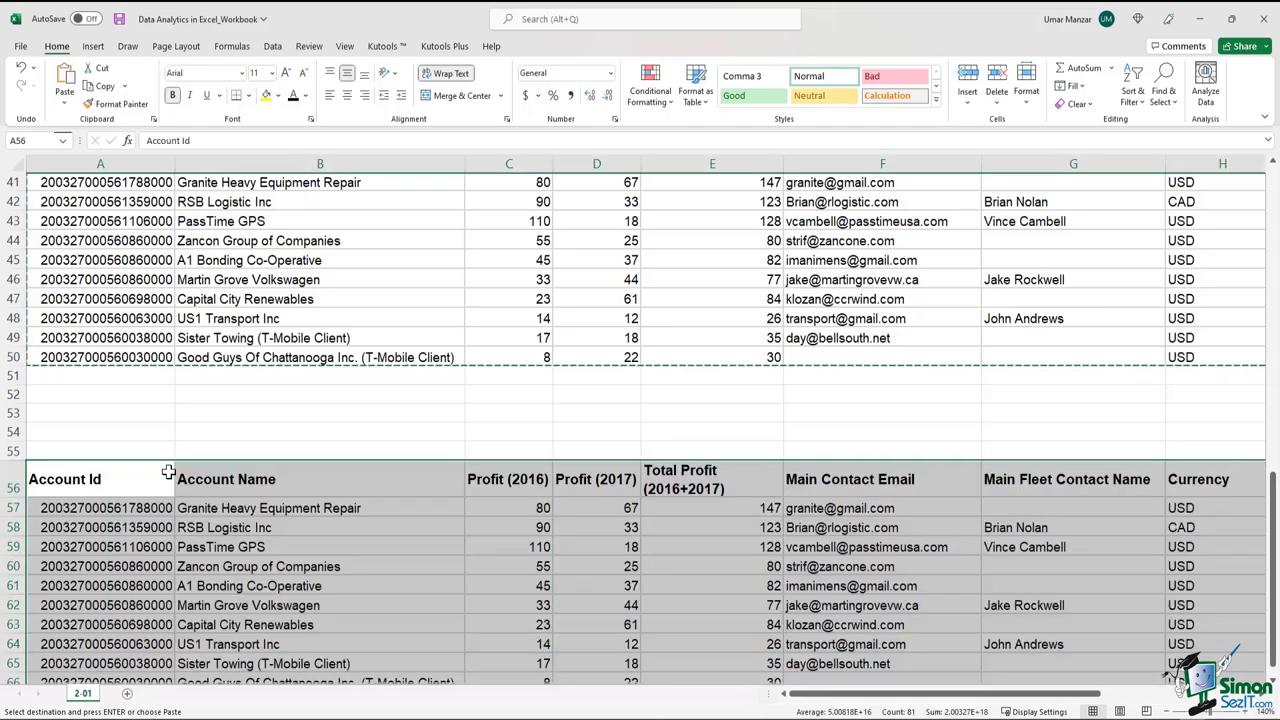
key(ctrl)
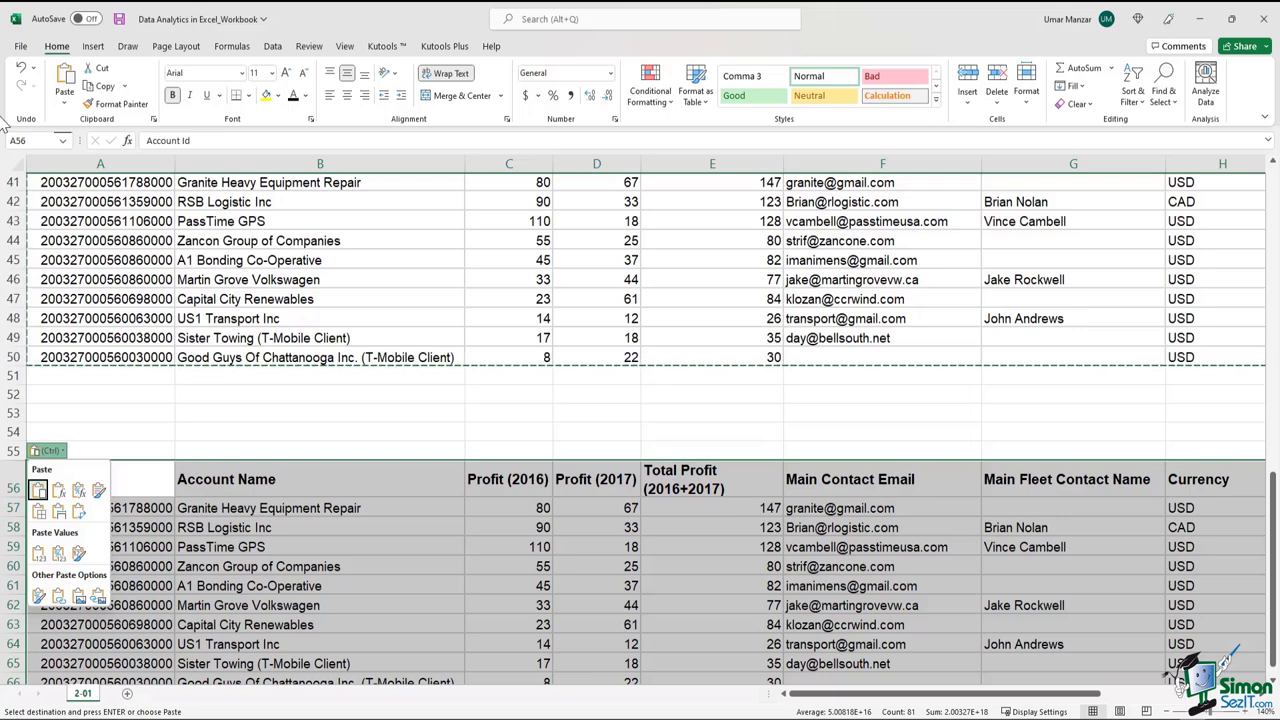
Undo the table paste at A56 and cancel the pending copy.
click(20, 68)
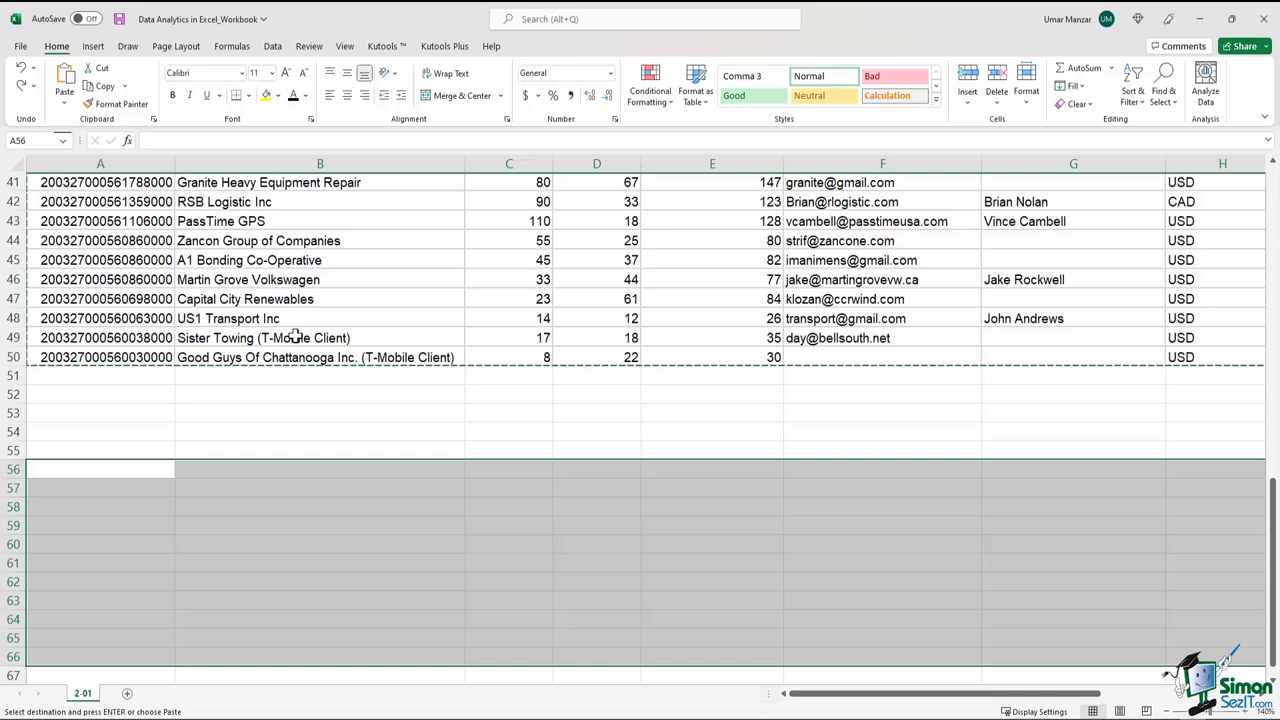
drag(322, 412, 340, 400)
scroll(340, 400, up, 1)
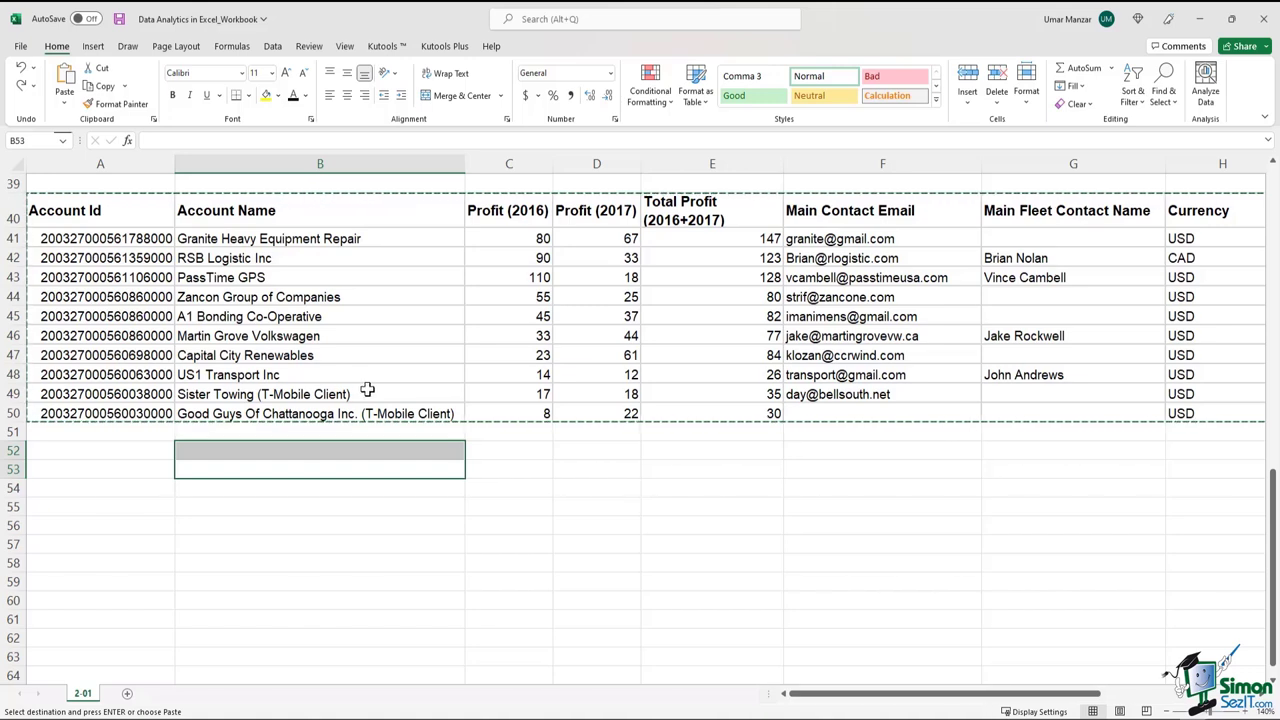
key(Escape)
Move the entire accounts table in A40:H50 down the sheet so that it starts at cell A59.
drag(132, 220, 1220, 411)
drag(1066, 694, 1128, 700)
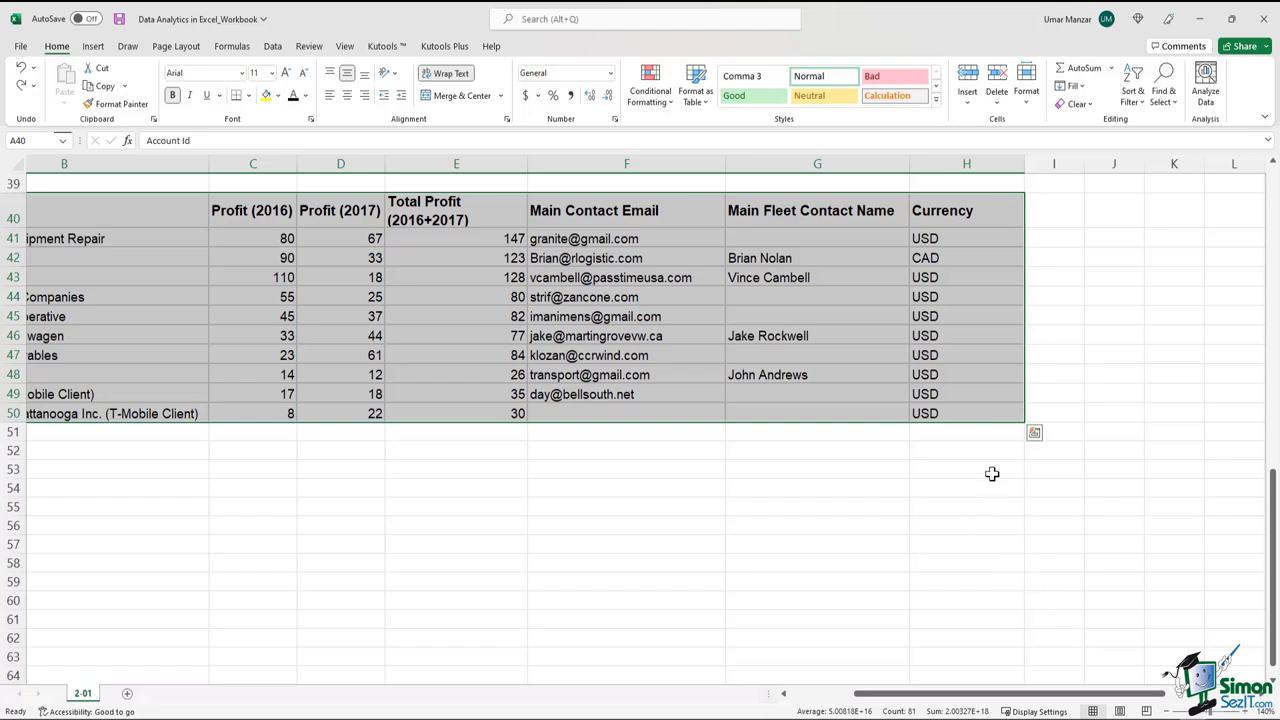
click(1024, 410)
drag(1023, 408, 846, 572)
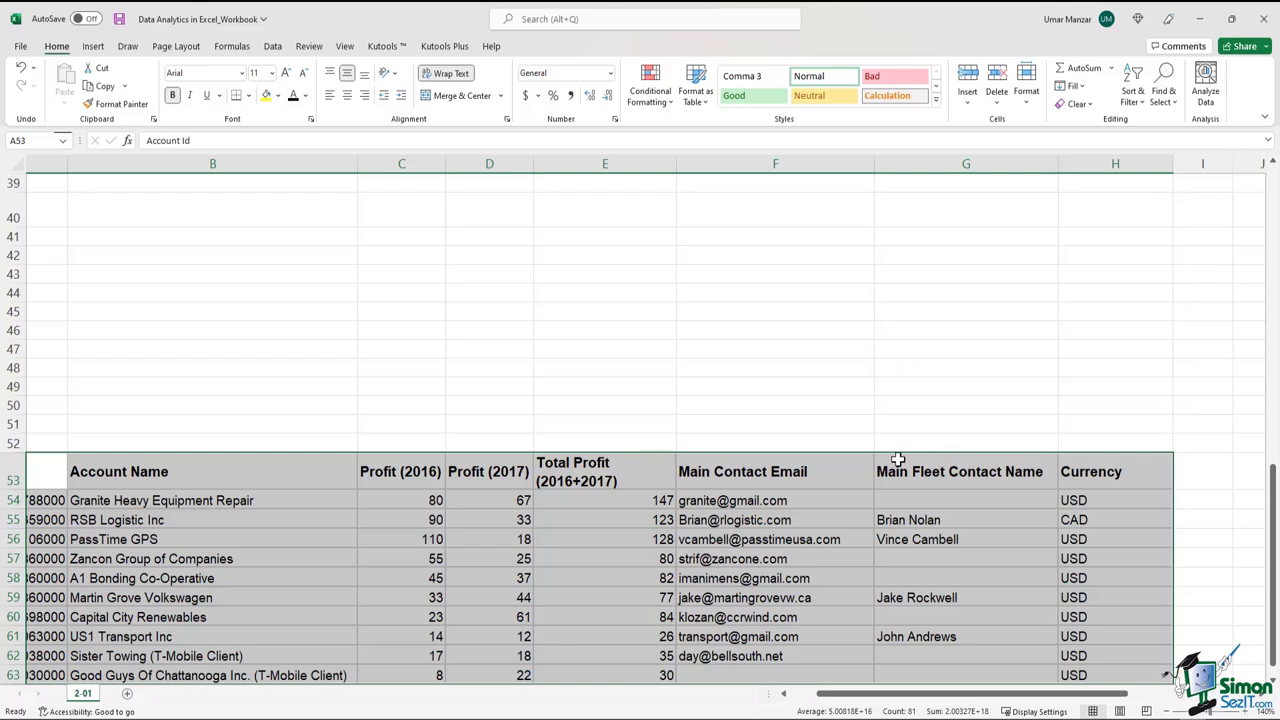
scroll(1175, 560, down, 3)
drag(1172, 462, 1162, 562)
drag(1163, 568, 1161, 564)
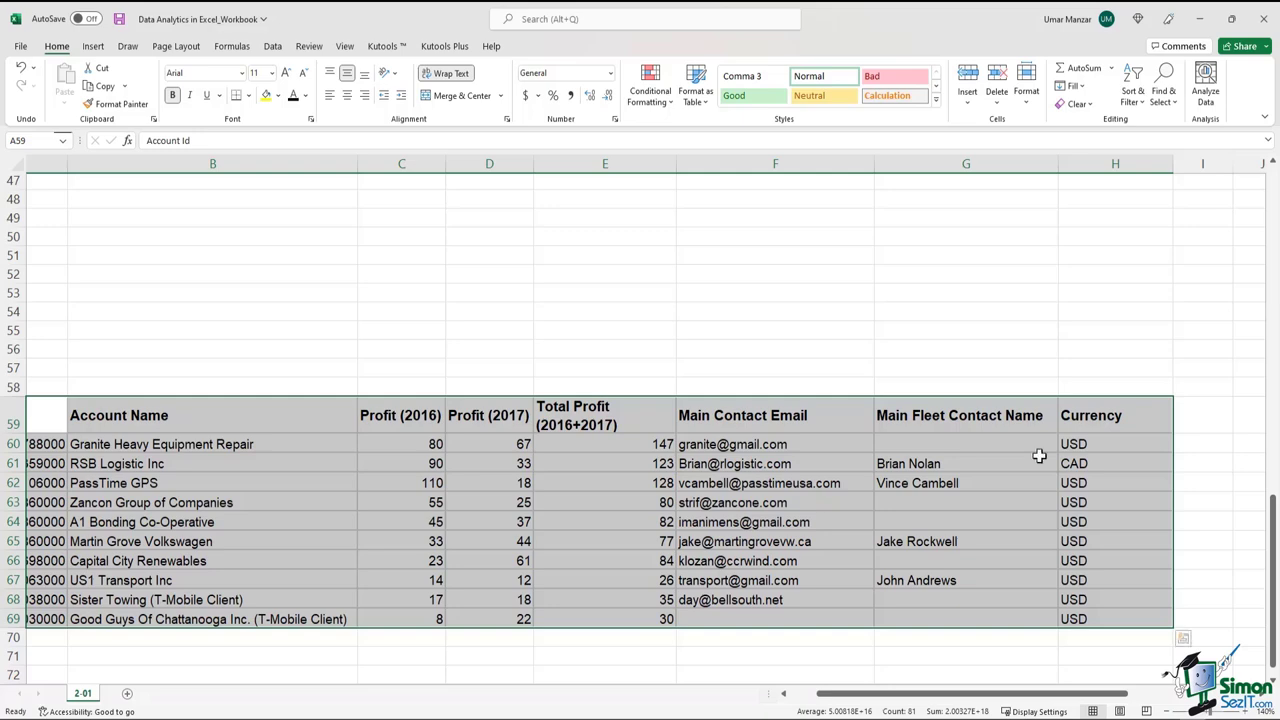
Examine the moved table's profit columns by selecting Total Profit, the yearly figures in C60:D69, and the totals in E60:E69.
click(409, 440)
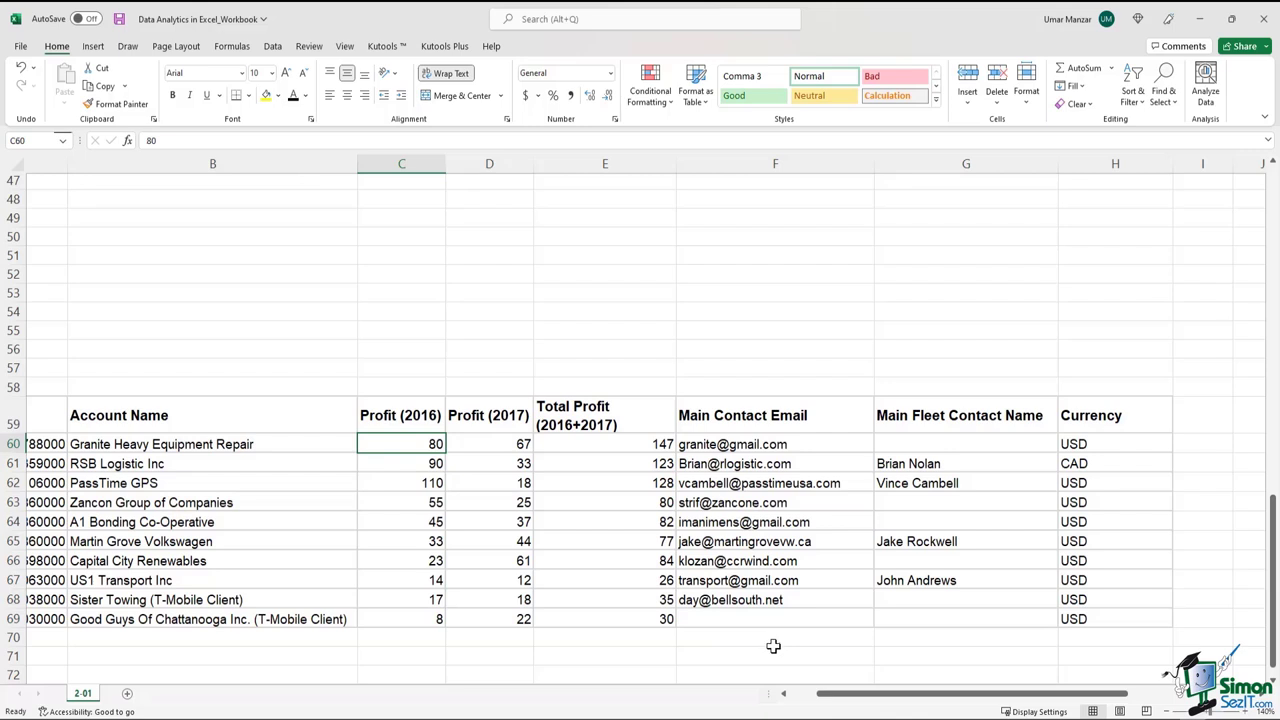
click(783, 693)
drag(712, 416, 720, 615)
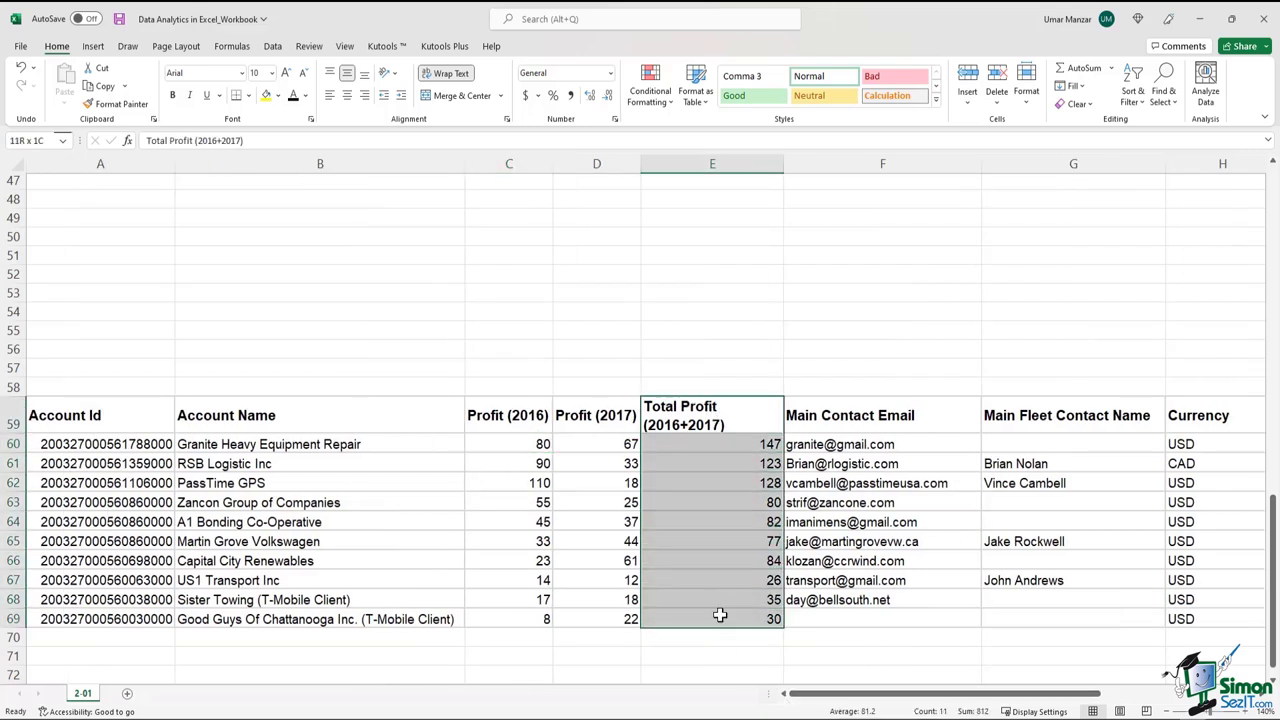
click(697, 420)
drag(508, 446, 606, 620)
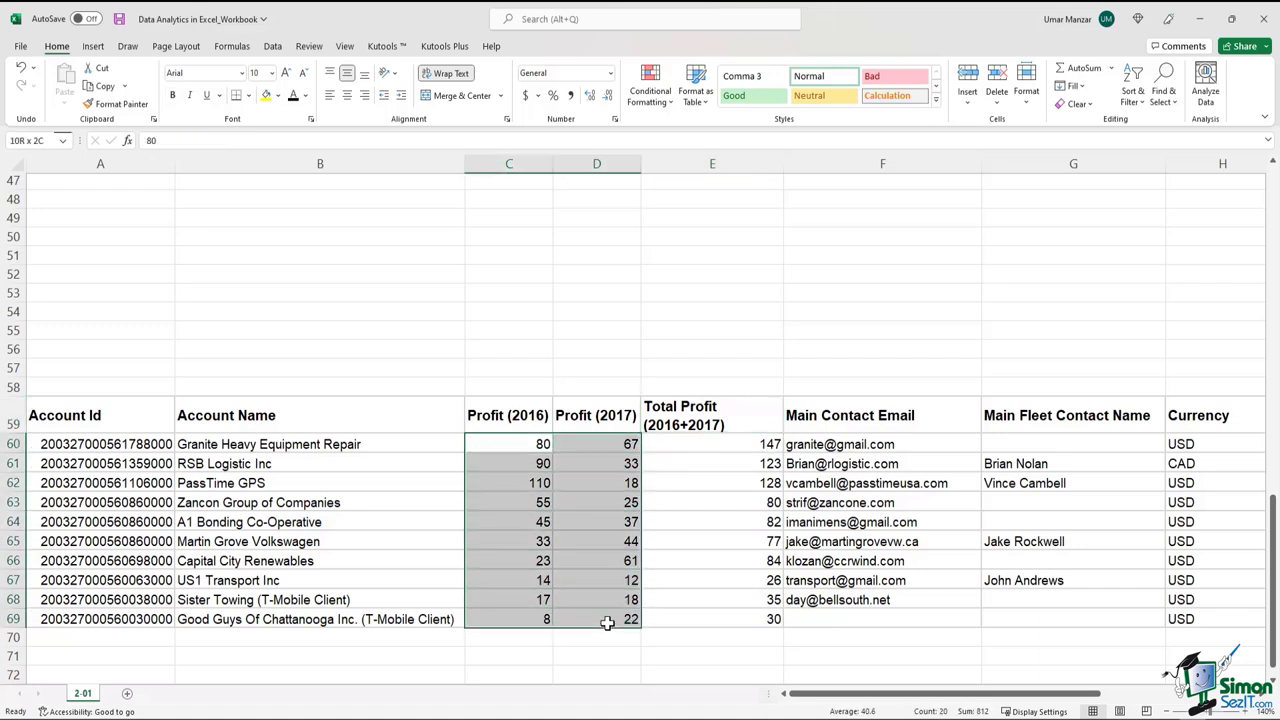
click(714, 455)
drag(714, 455, 729, 620)
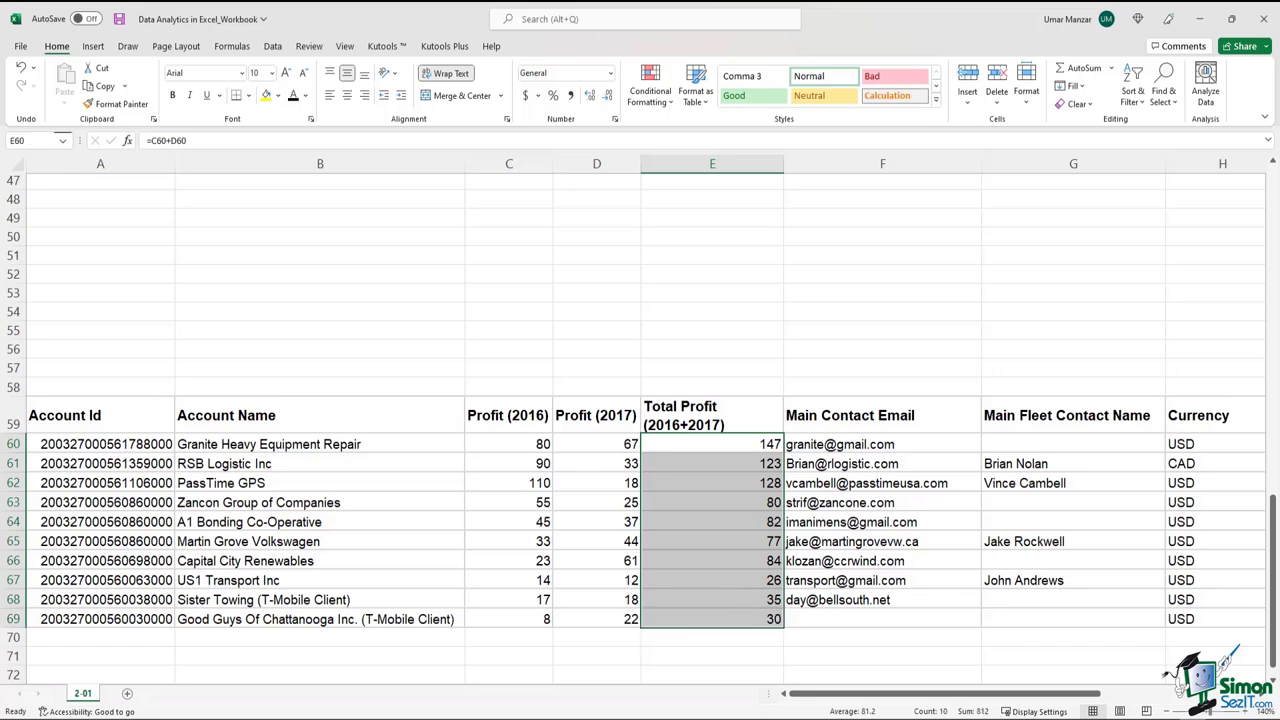
Copy the accounts table in A59:H69 and paste it at A42.
click(114, 416)
drag(114, 416, 1250, 625)
drag(724, 444, 717, 616)
drag(92, 405, 1203, 612)
right_click(1203, 612)
click(1077, 186)
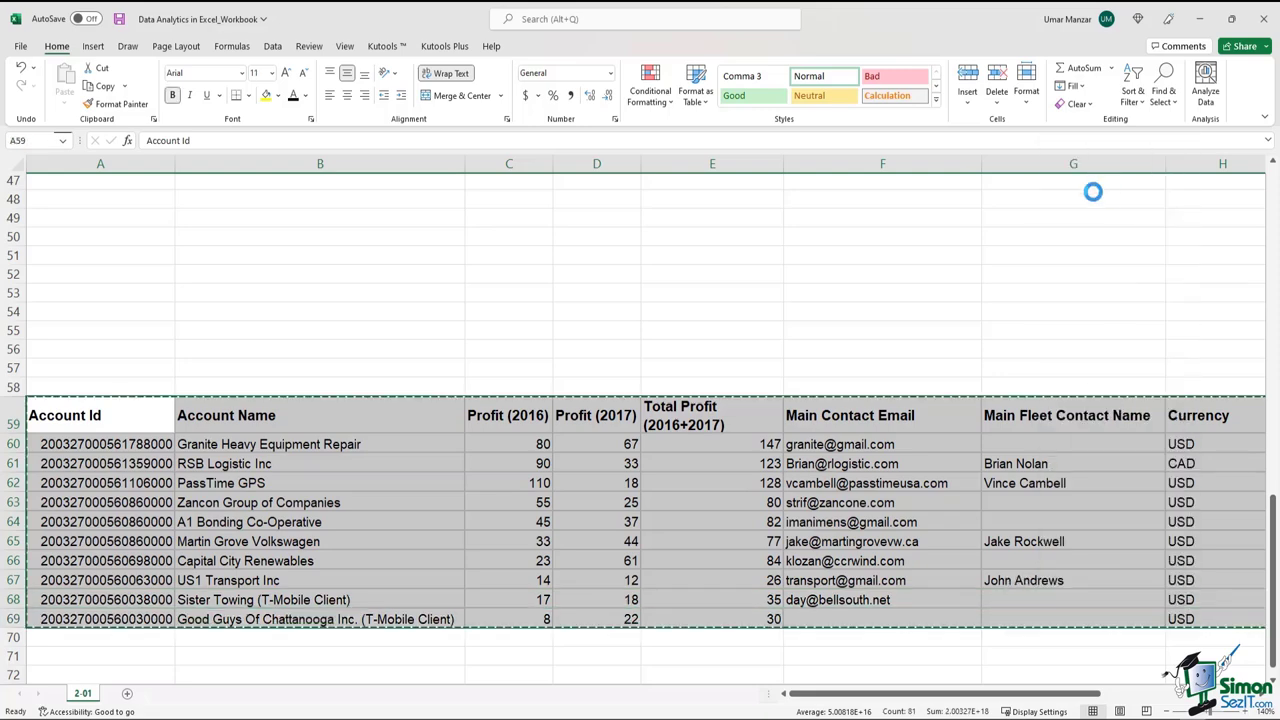
scroll(160, 286, up, 3)
click(110, 254)
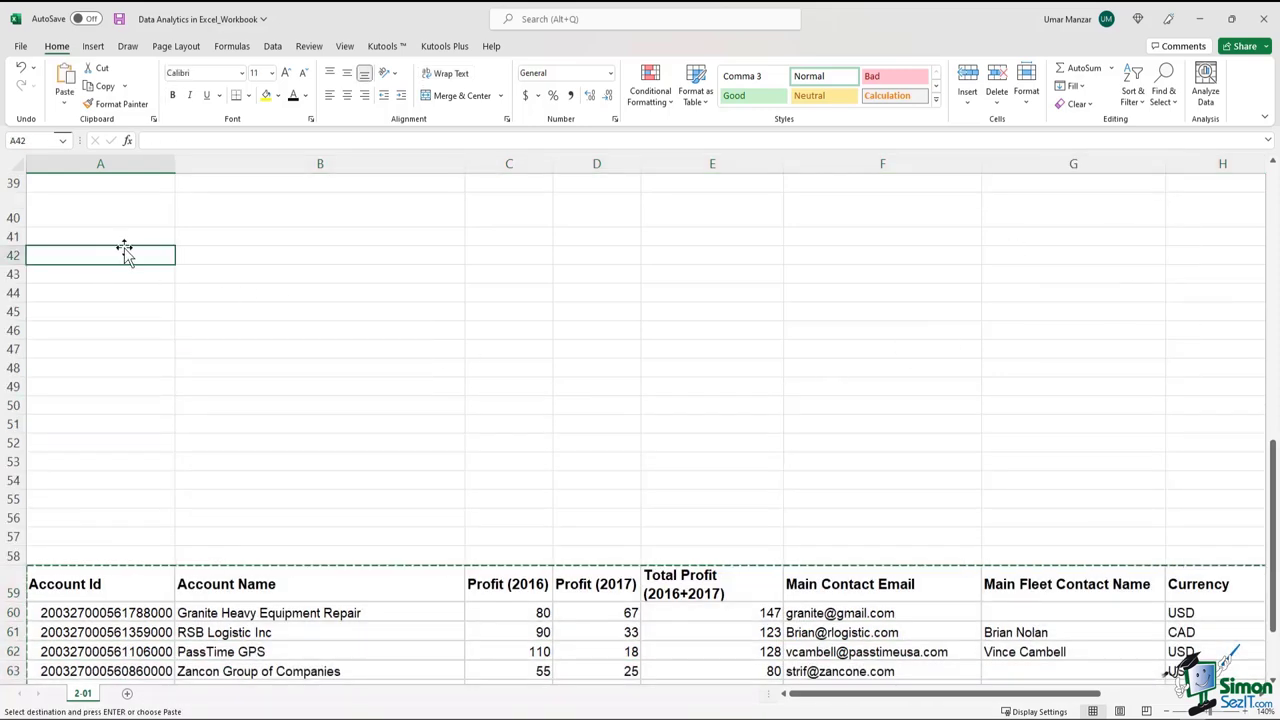
key(ctrl+v)
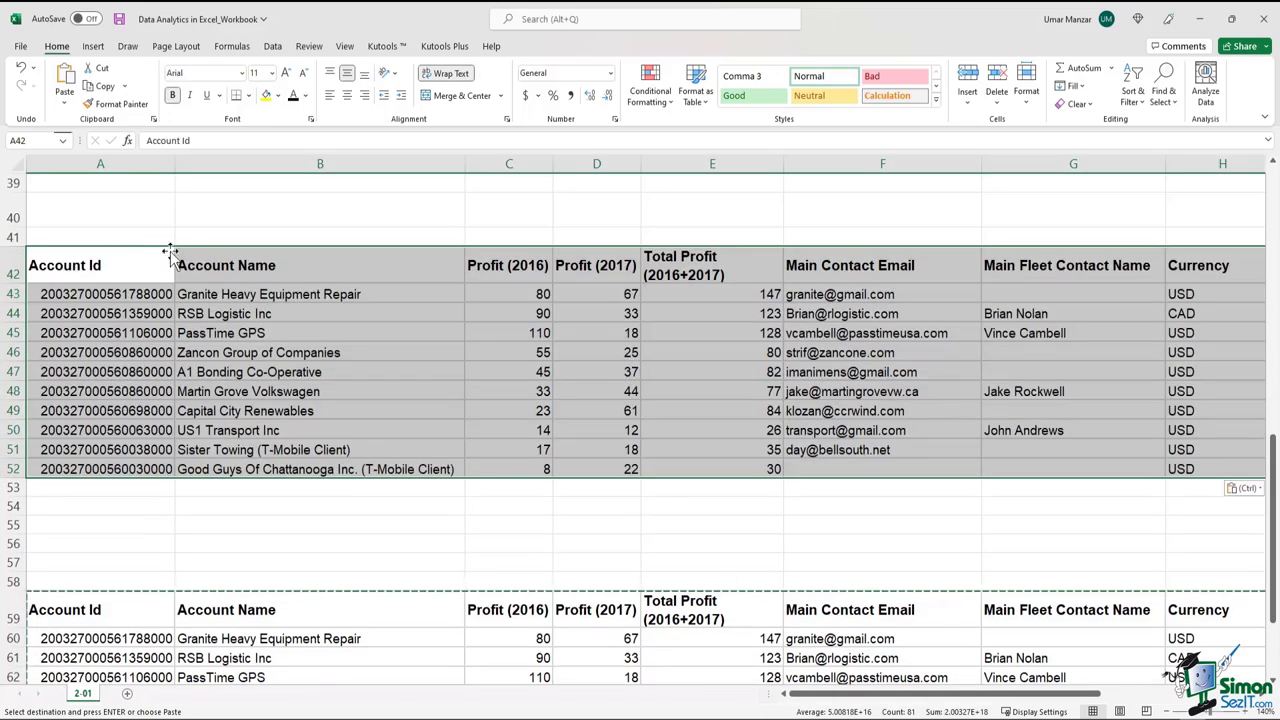
Check the Total Profit formulas in the table copy that starts at A42.
click(728, 294)
click(726, 334)
click(708, 374)
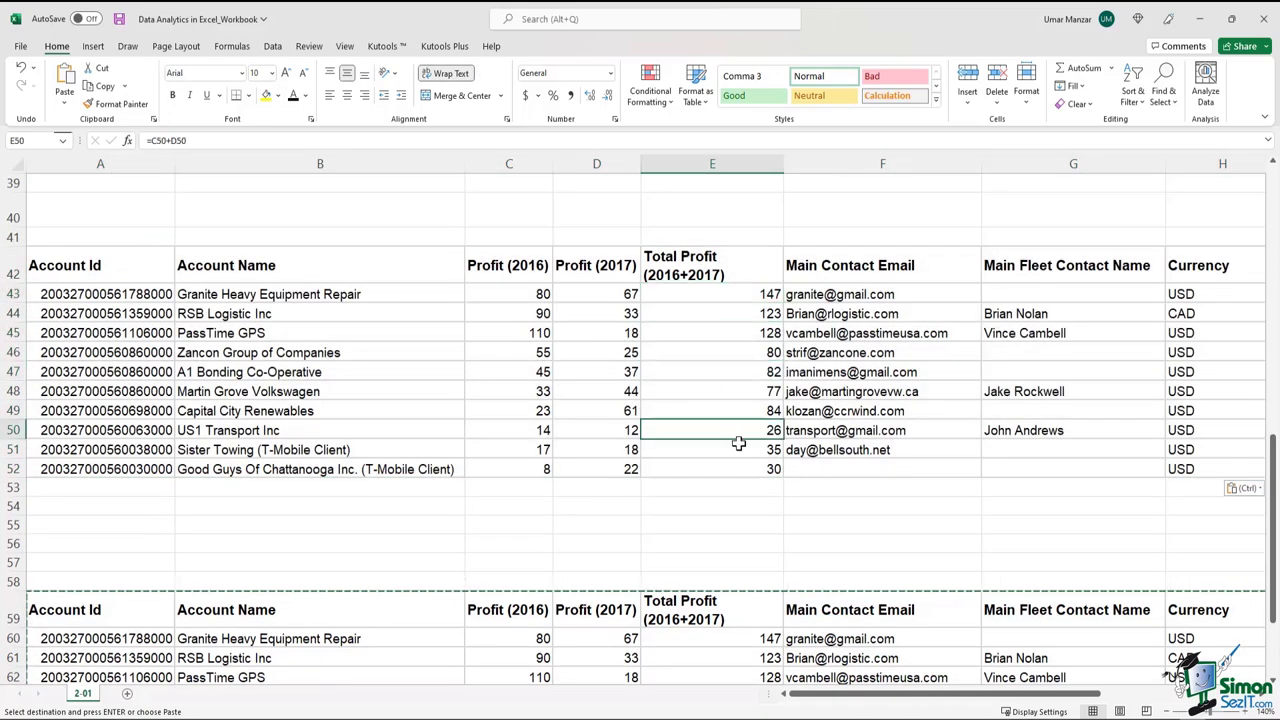
Copy only the Total Profit cells E60:E69 and paste them with their formulas at E74.
scroll(737, 443, down, 5)
drag(720, 332, 723, 508)
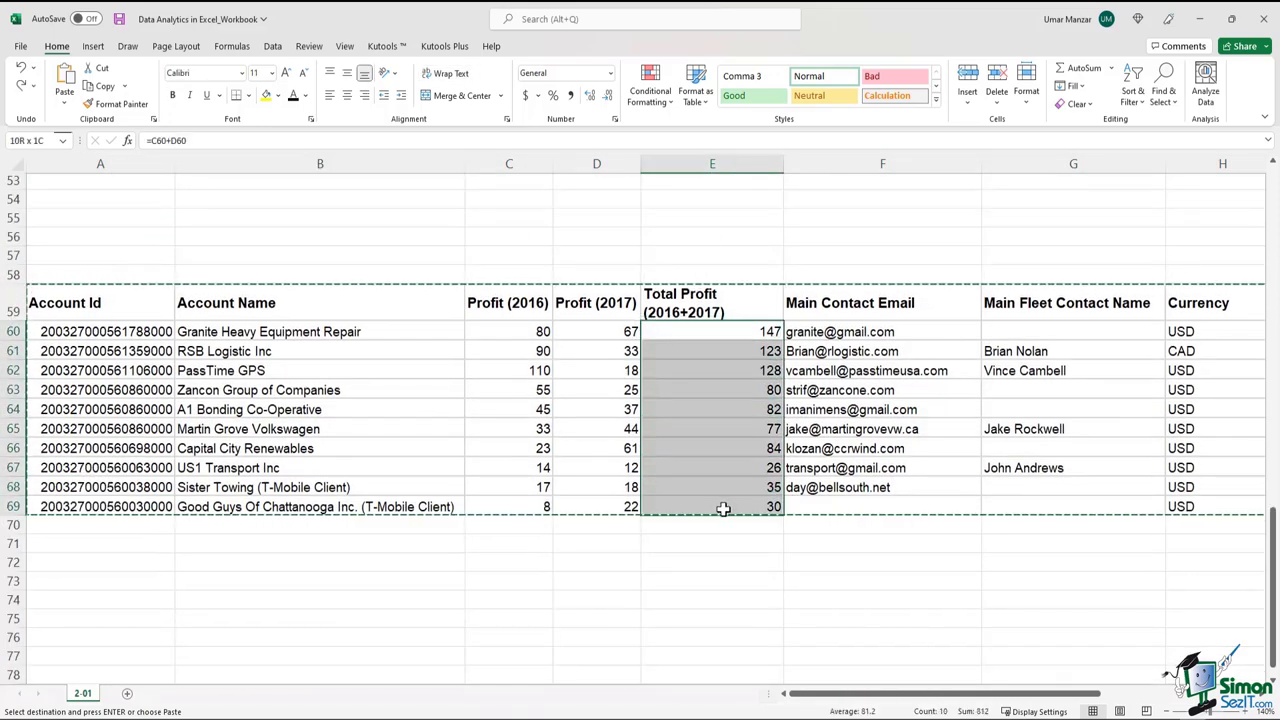
right_click(726, 434)
key(Escape)
key(ctrl+c)
scroll(691, 371, down, 3)
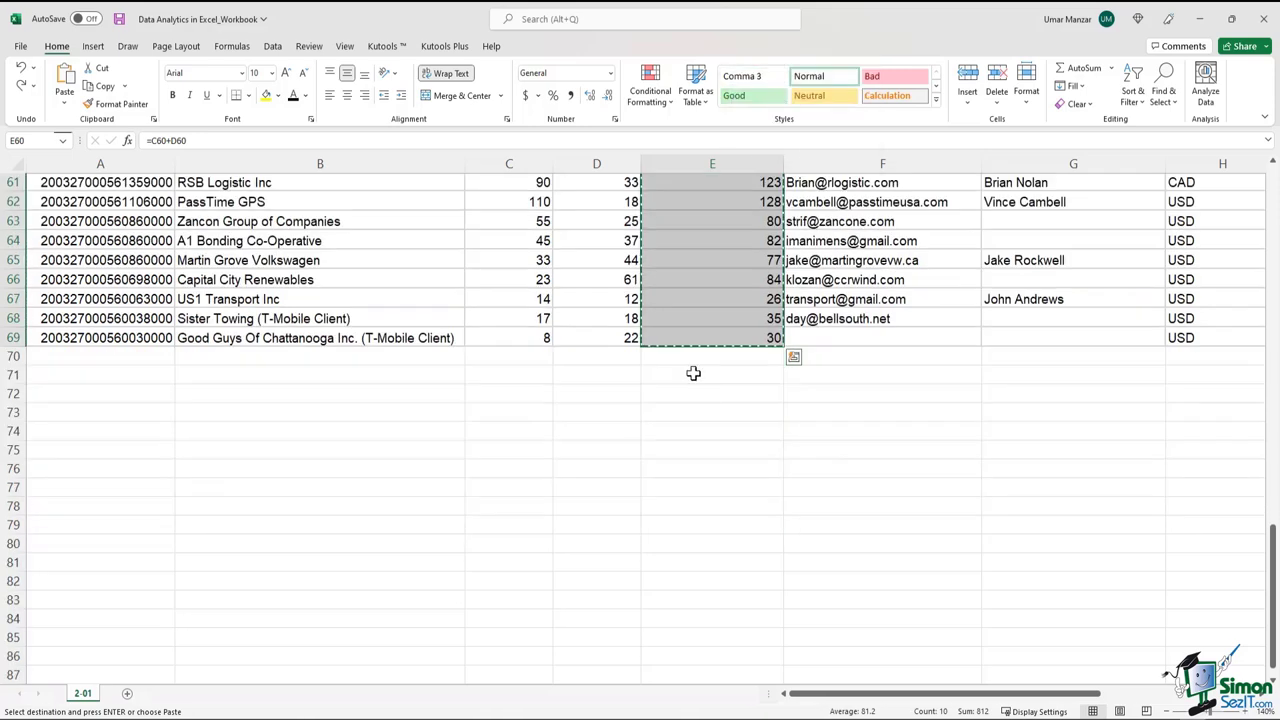
click(709, 429)
key(ctrl+v)
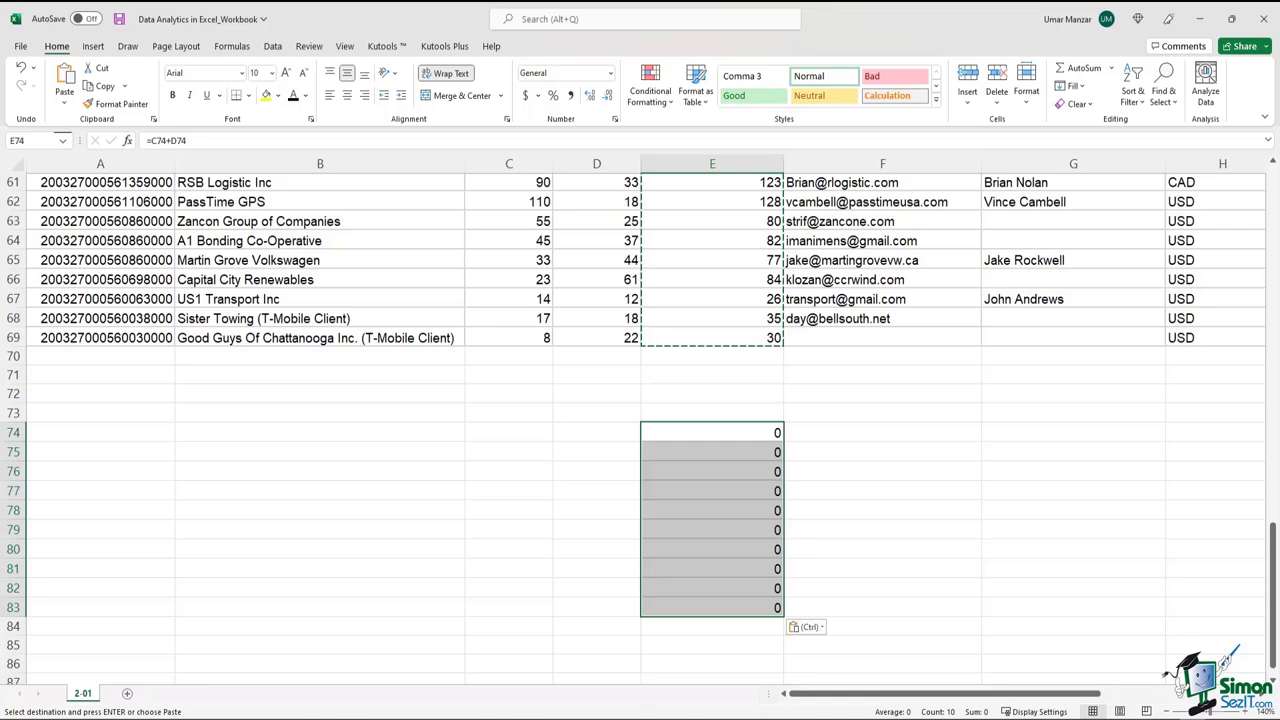
Copy the Total Profit cells E60:E69 again and paste them over E74:E83 as values only.
click(736, 392)
scroll(745, 390, up, 3)
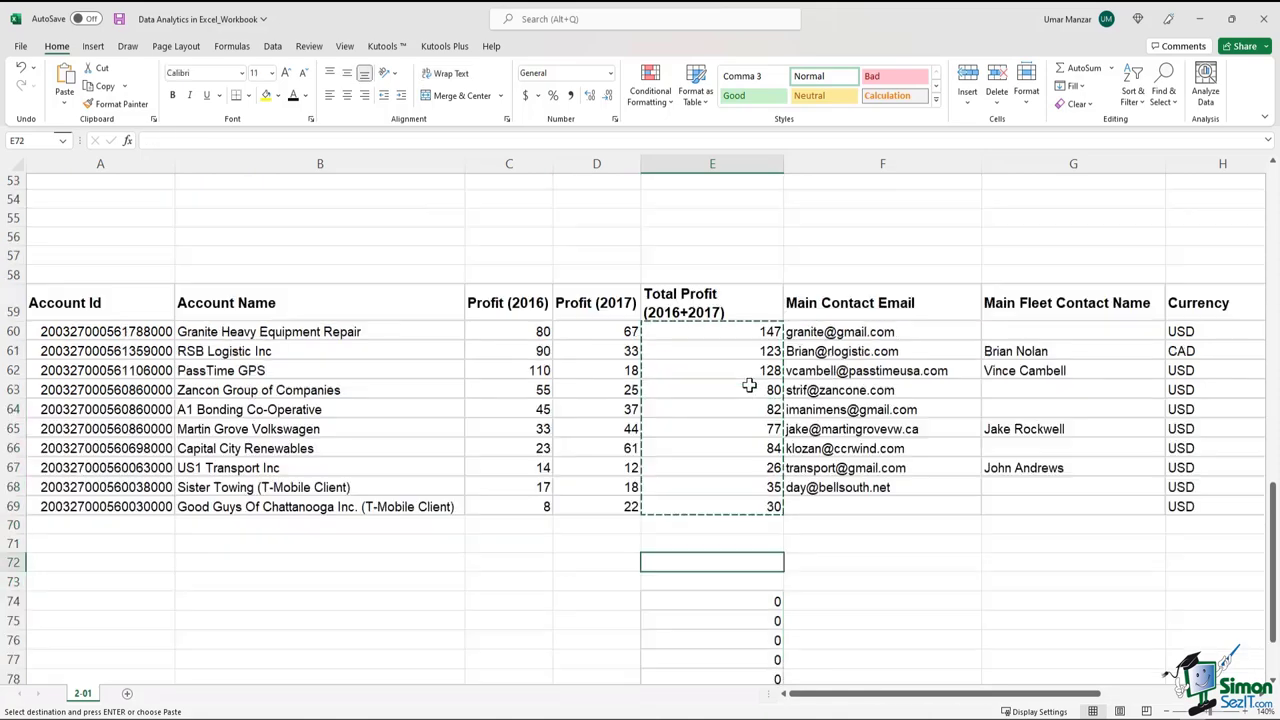
drag(720, 334, 726, 508)
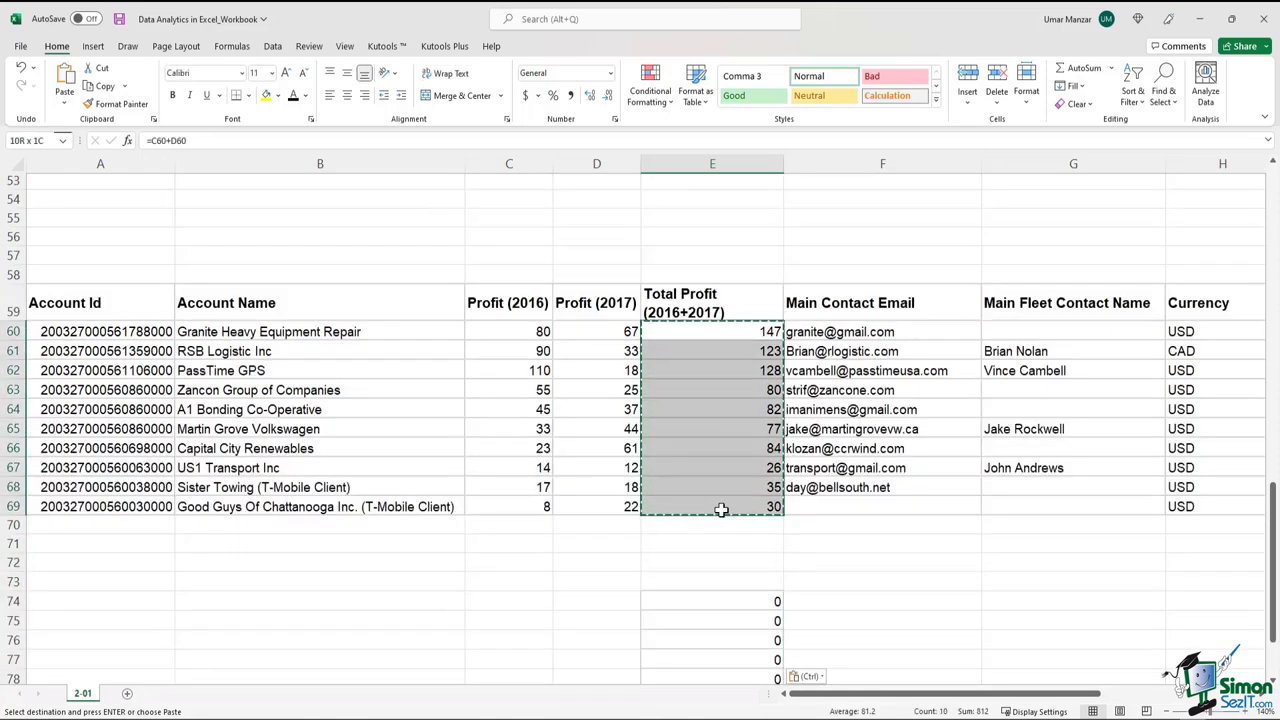
right_click(718, 444)
scroll(737, 560, up, 1)
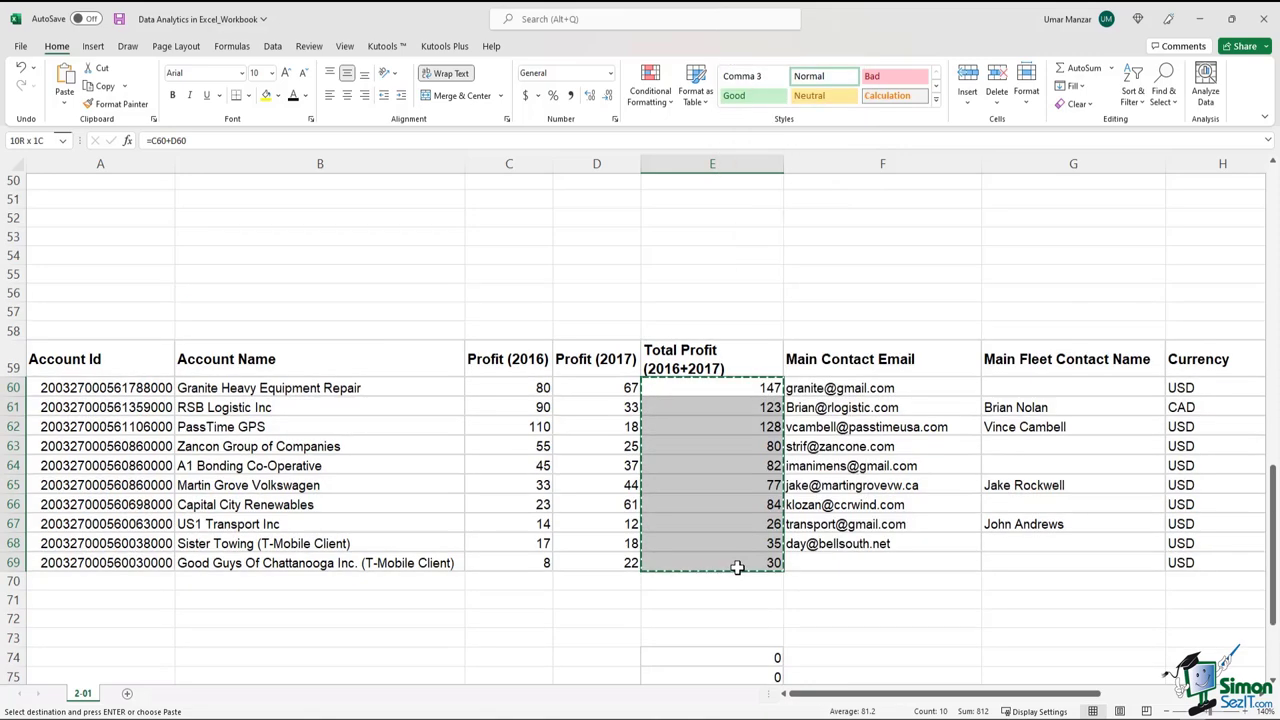
right_click(734, 488)
click(790, 131)
scroll(811, 450, down, 4)
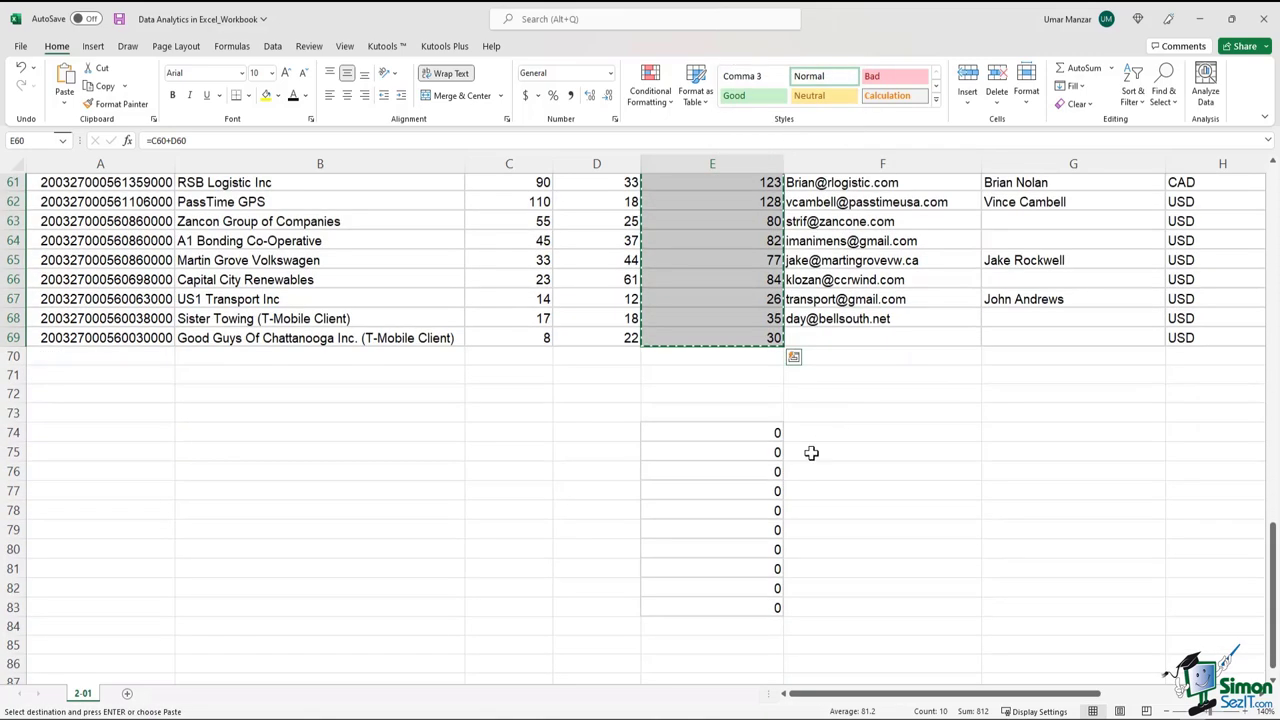
drag(742, 432, 734, 604)
right_click(734, 604)
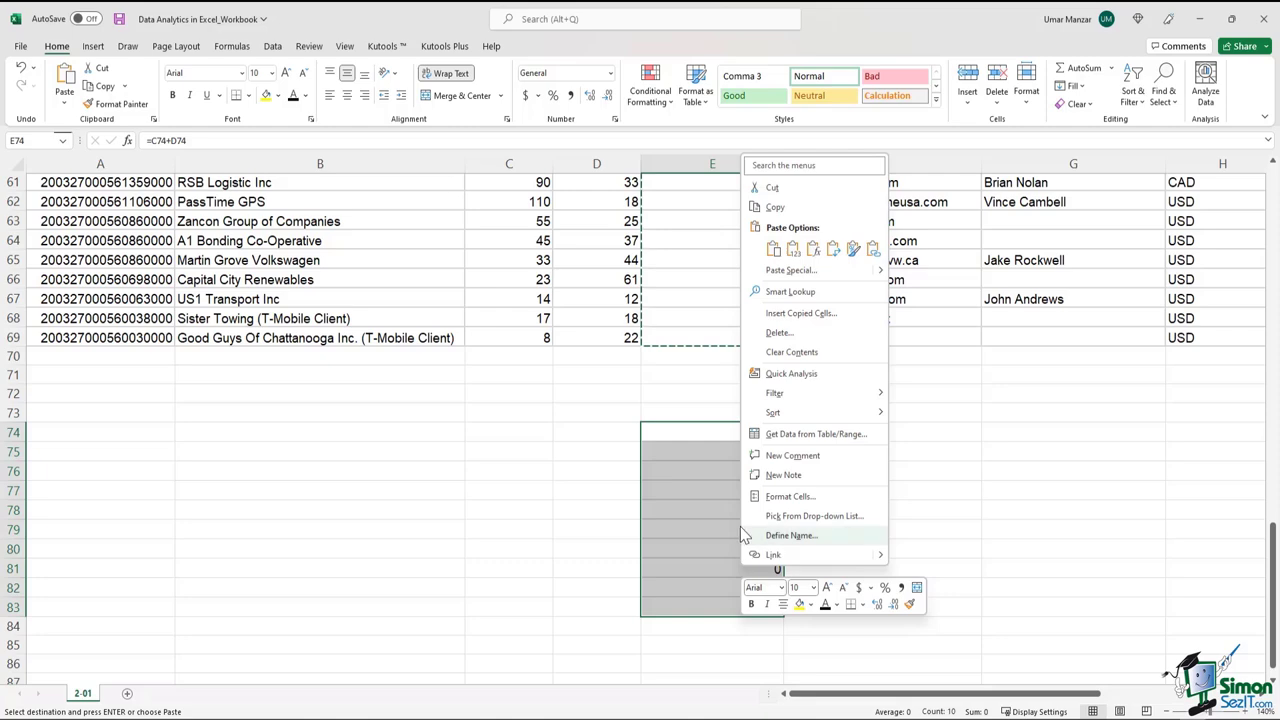
click(793, 249)
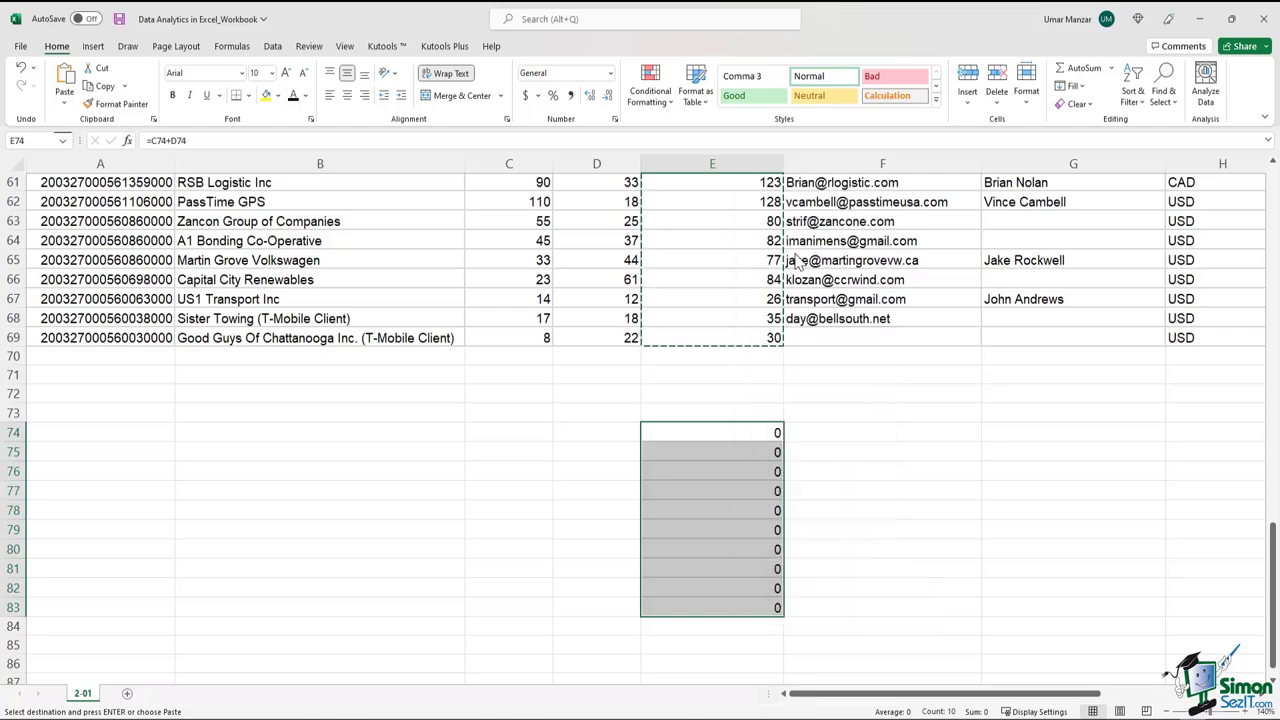
Copy the whole accounts table A59:H69 and paste it at A74 as values only using Paste Special.
scroll(760, 400, up, 3)
drag(712, 331, 707, 514)
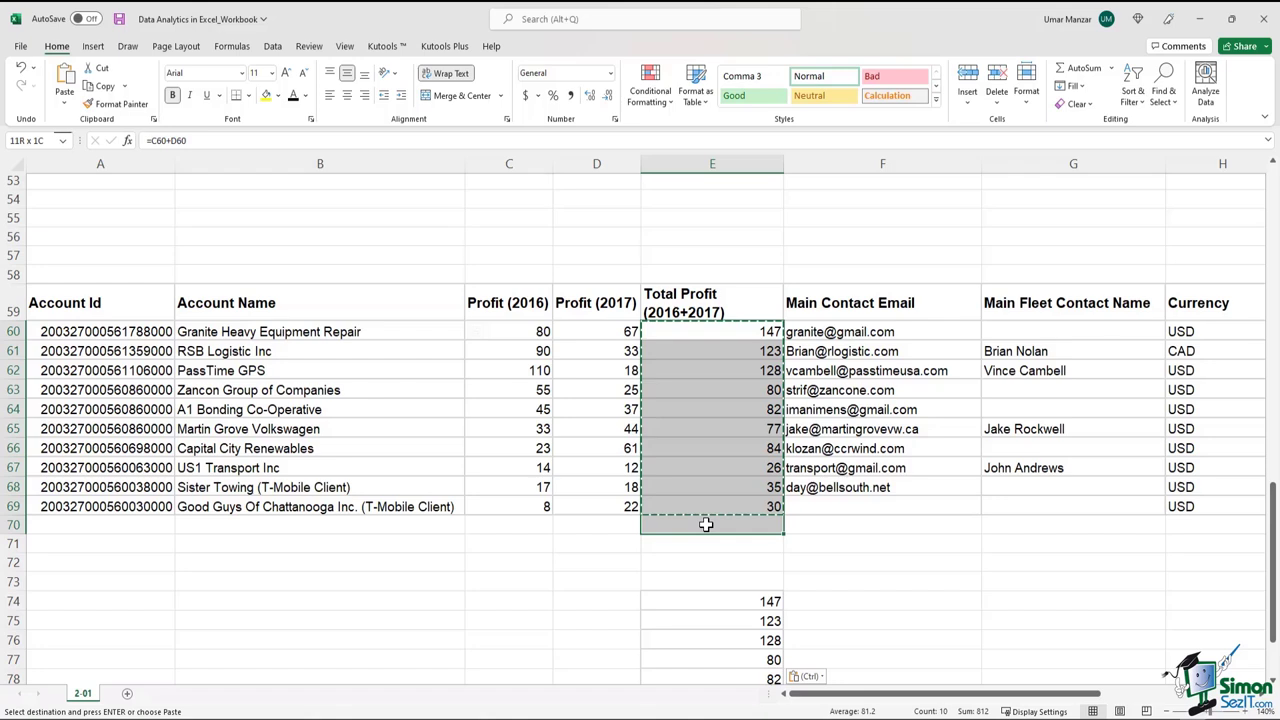
click(108, 300)
drag(184, 307, 1177, 503)
right_click(1088, 286)
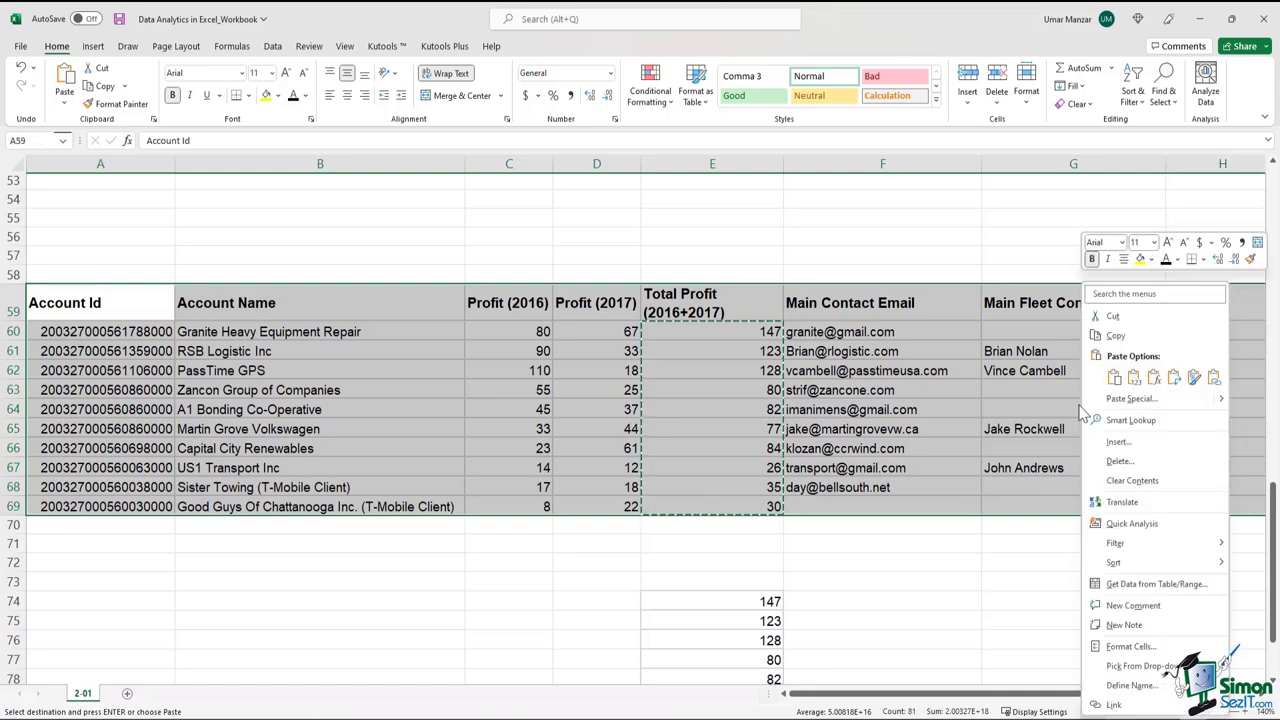
click(1112, 335)
scroll(180, 480, down, 2)
click(119, 490)
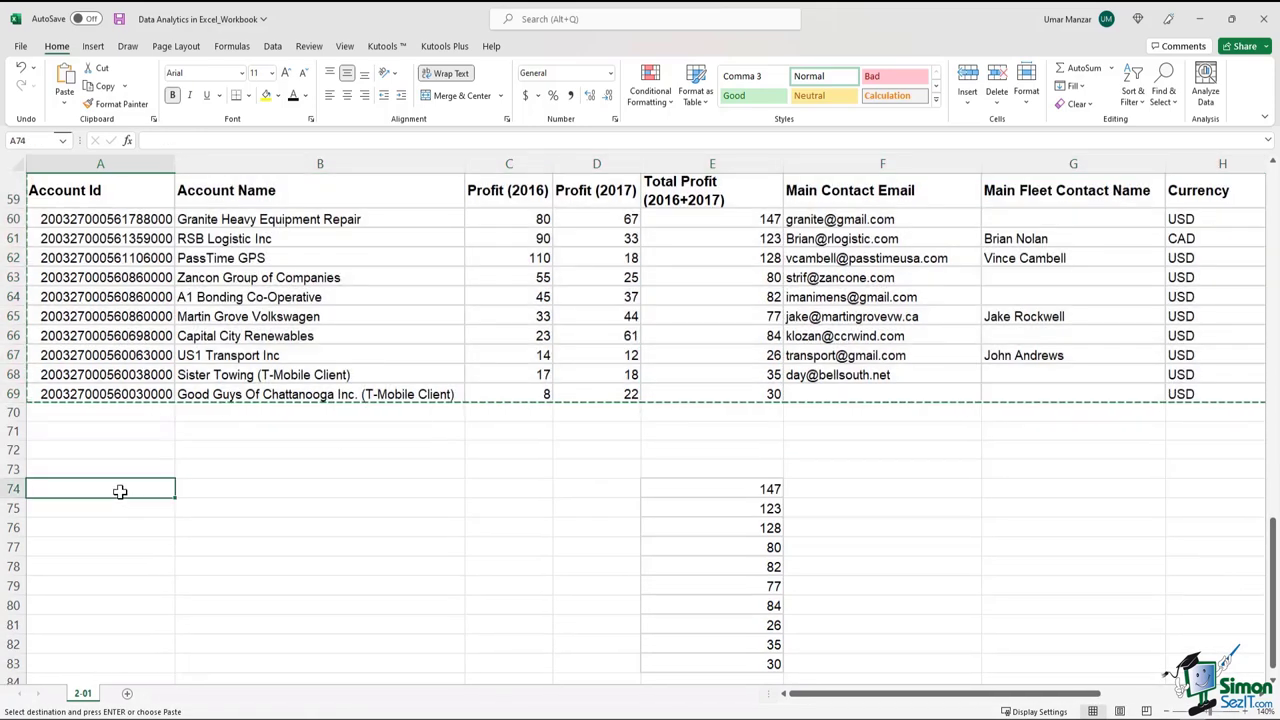
right_click(119, 490)
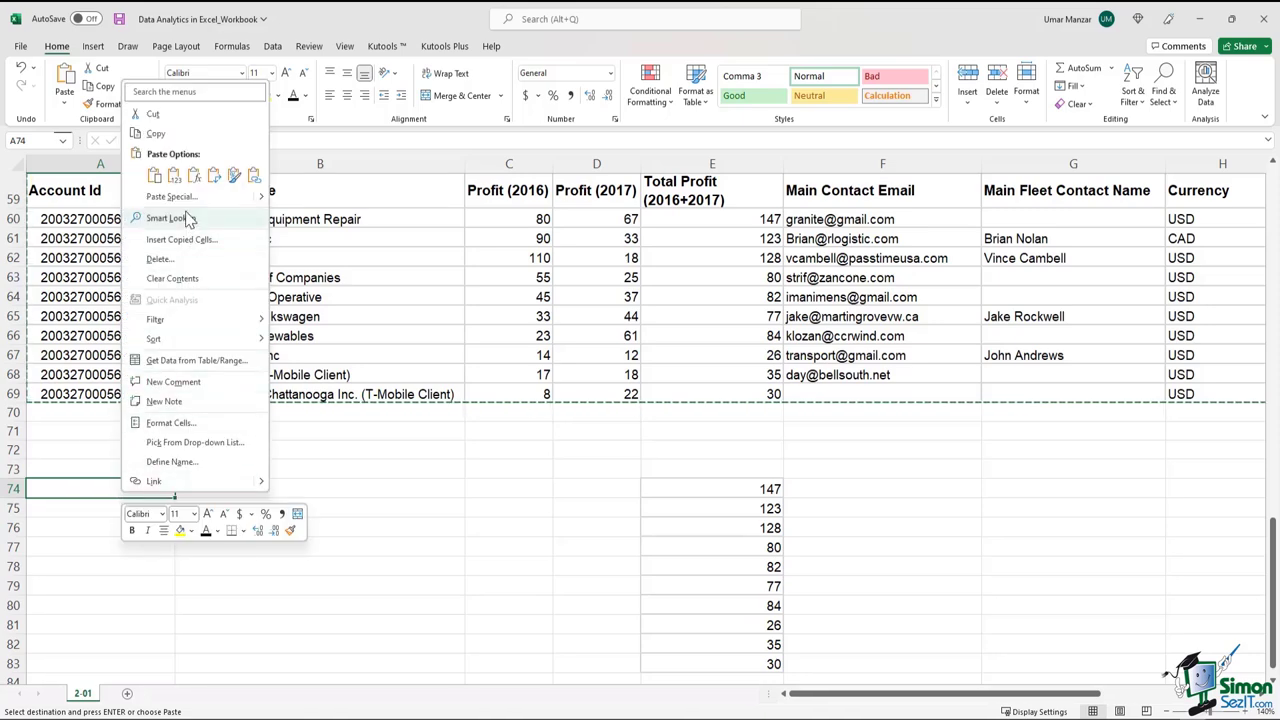
mouse_move(251, 195)
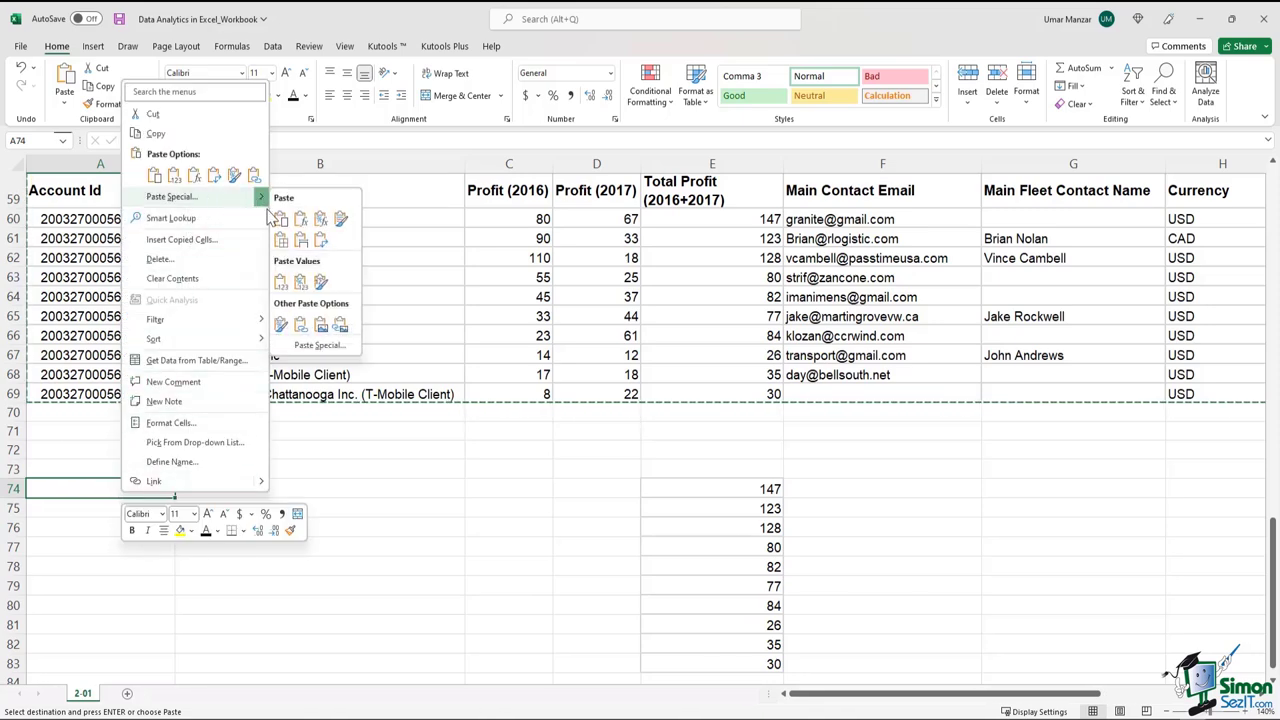
click(281, 284)
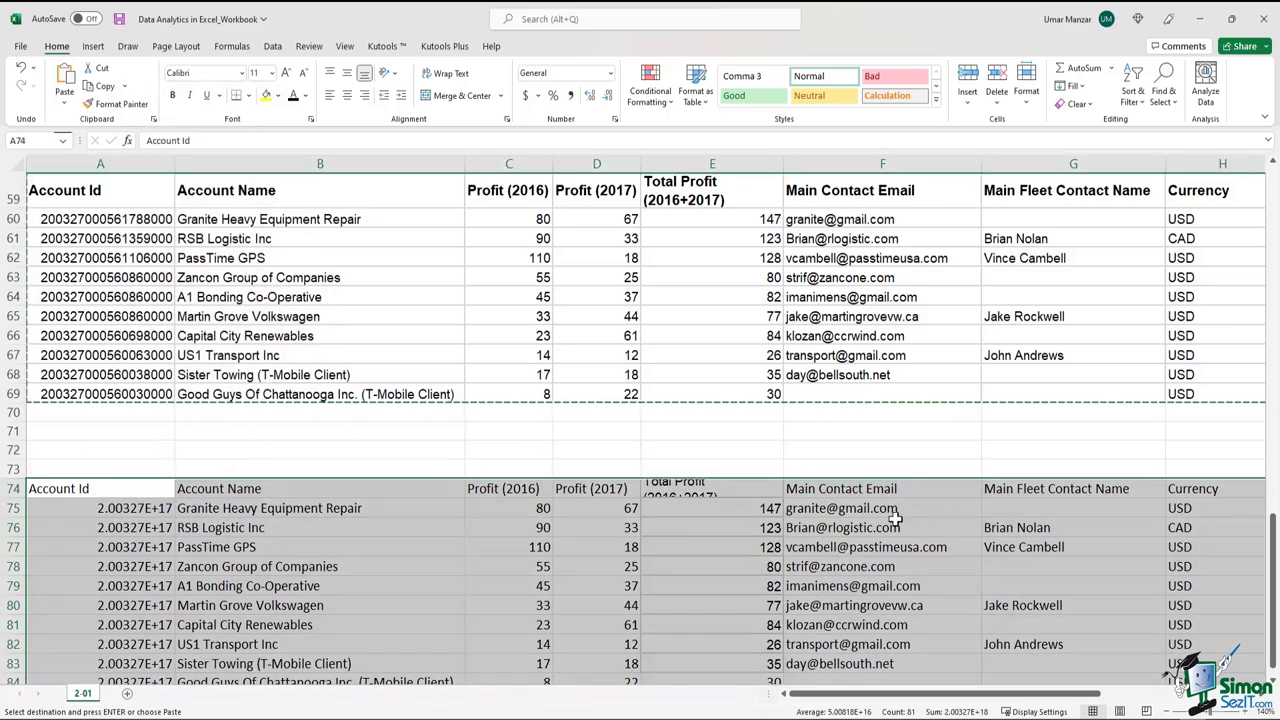
Undo the values-only paste of the accounts table at A74.
scroll(771, 297, down, 2)
scroll(771, 297, up, 3)
key(ctrl+z)
click(413, 489)
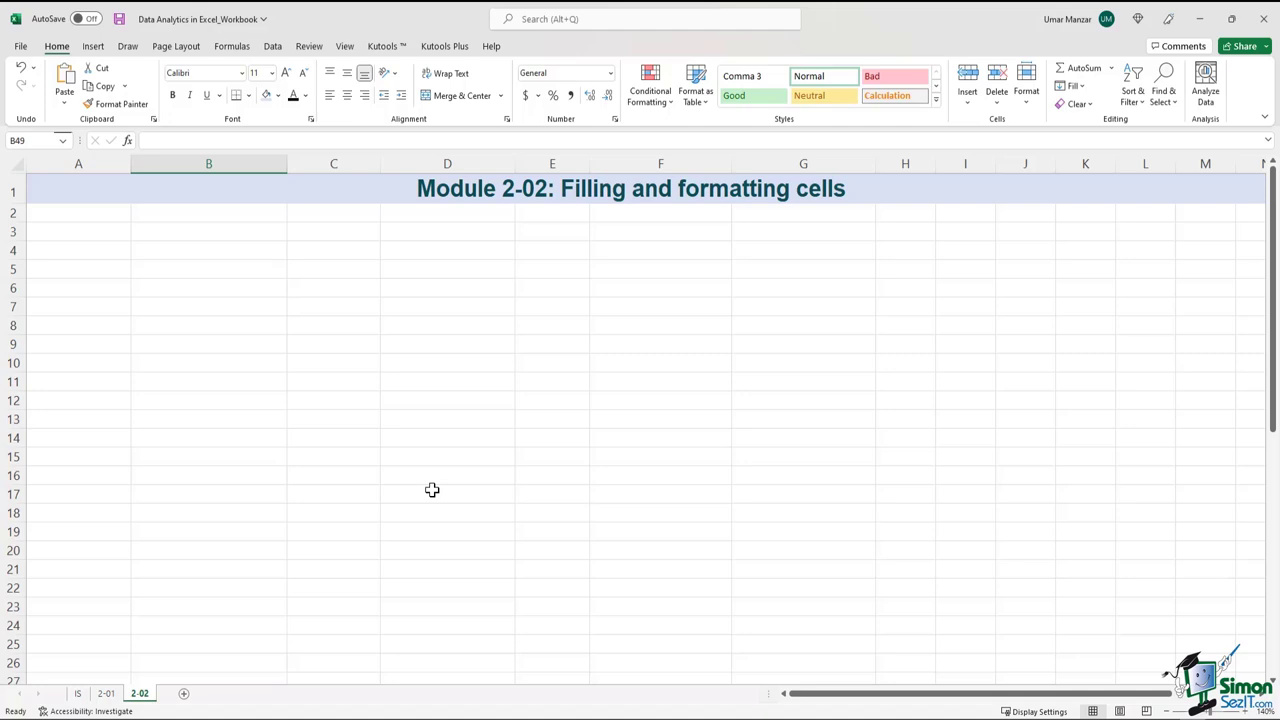
Copy the monthly table A2:G4 from sheet 2-01, without the Profit row, and paste it at A2 on sheet 2-02.
click(108, 695)
drag(109, 214, 1134, 249)
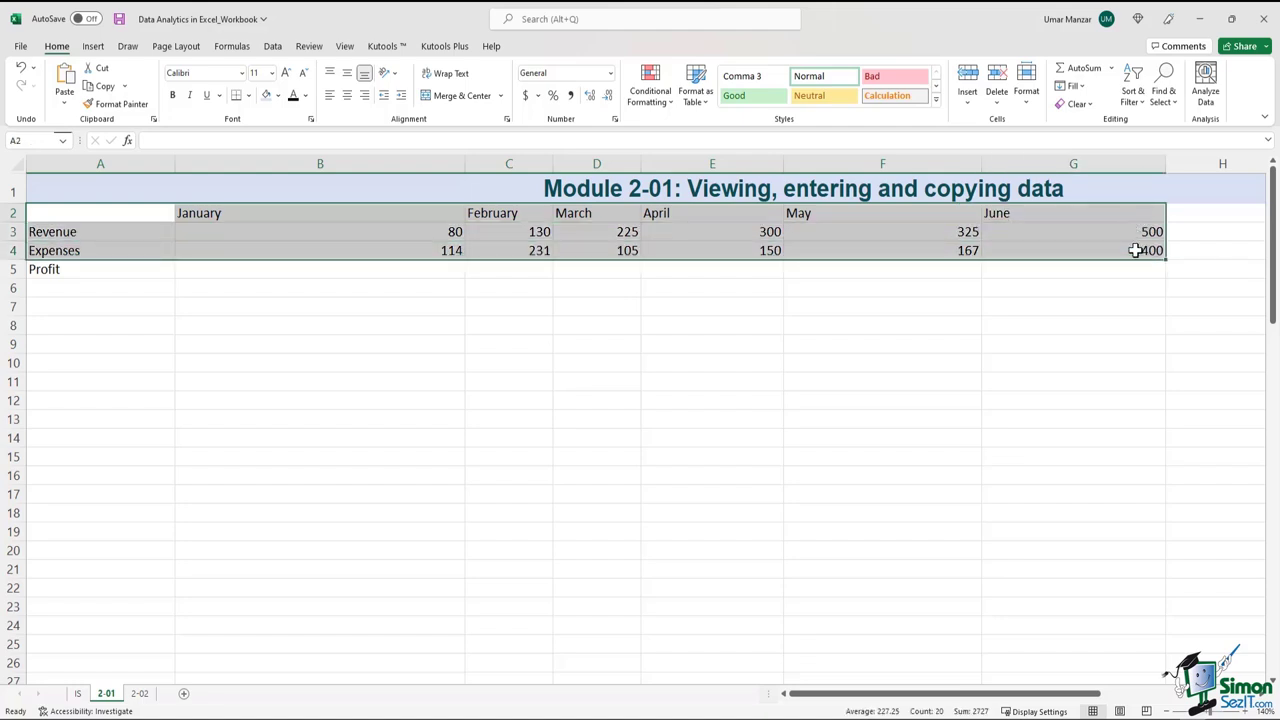
right_click(1134, 250)
click(1070, 290)
click(139, 693)
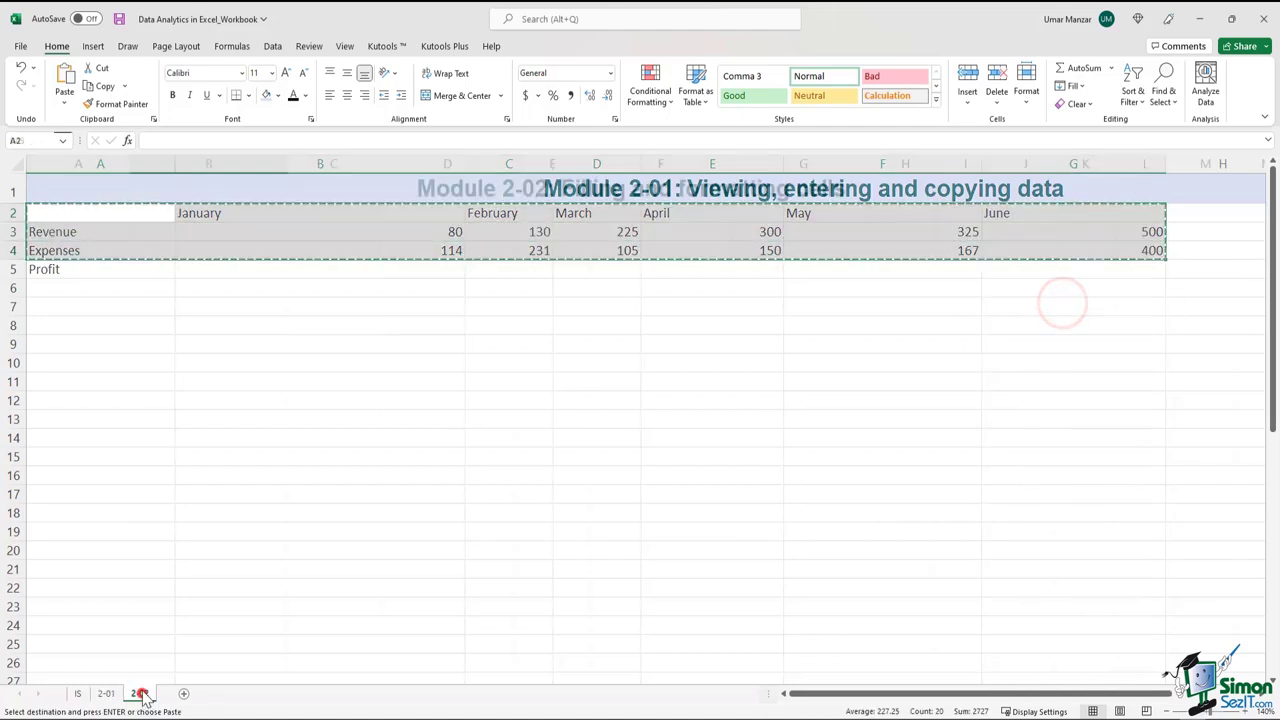
click(80, 214)
key(ctrl+v)
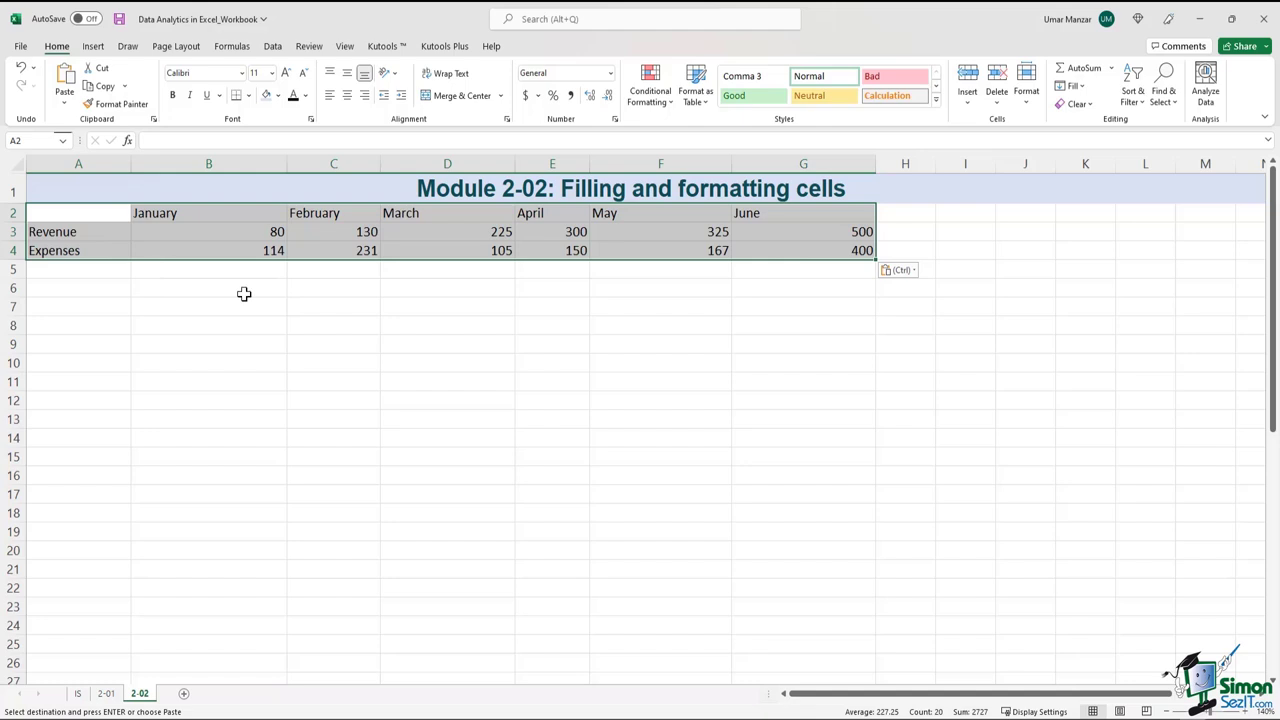
click(360, 327)
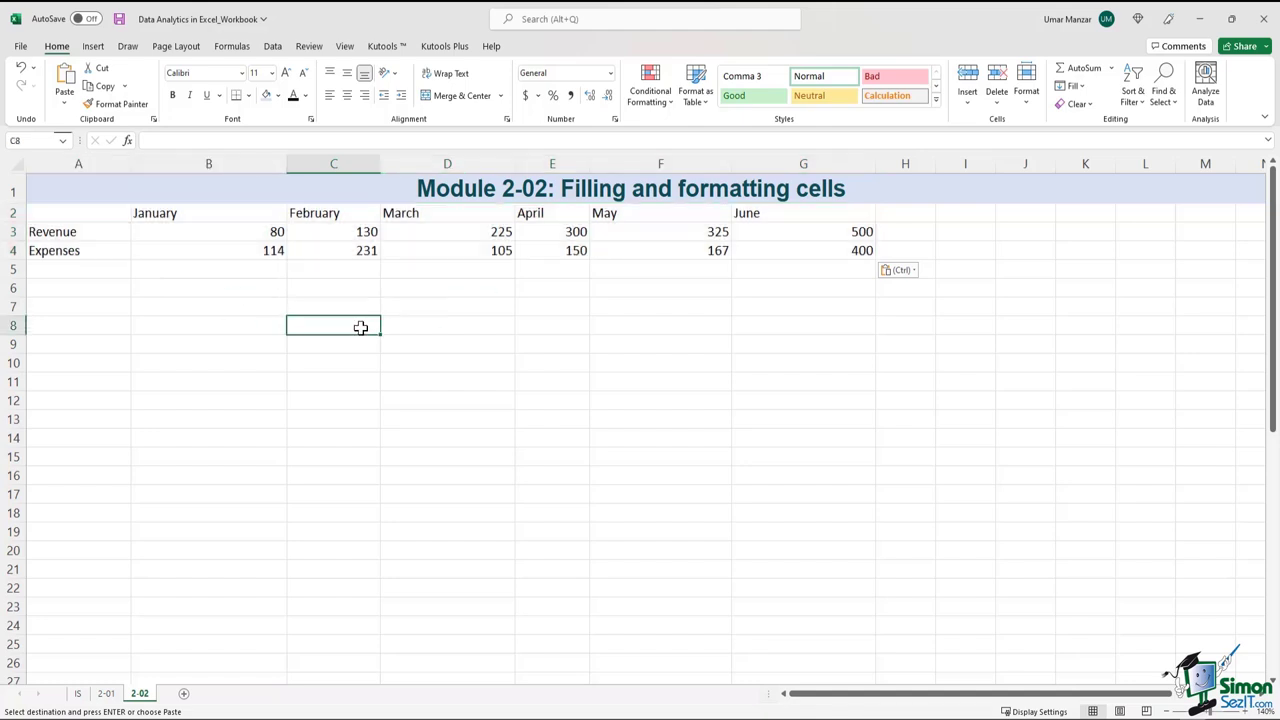
click(107, 229)
key(shift+Down)
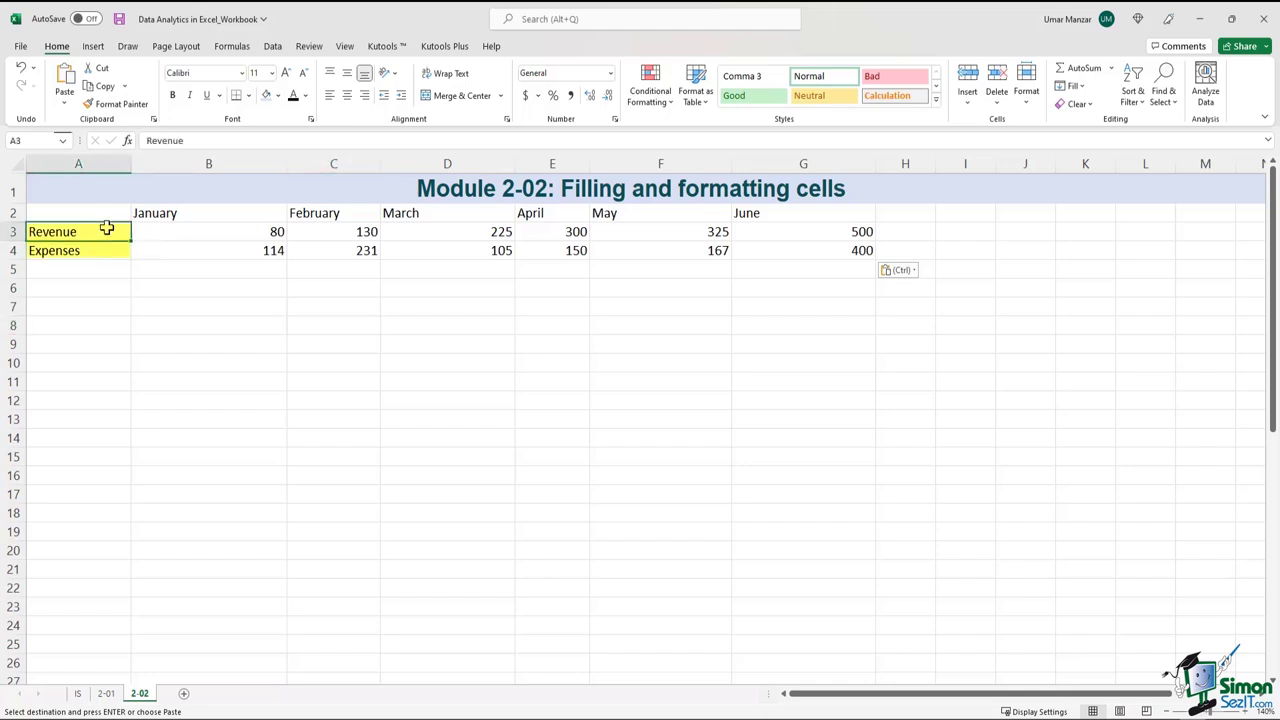
drag(107, 229, 109, 252)
drag(171, 212, 812, 207)
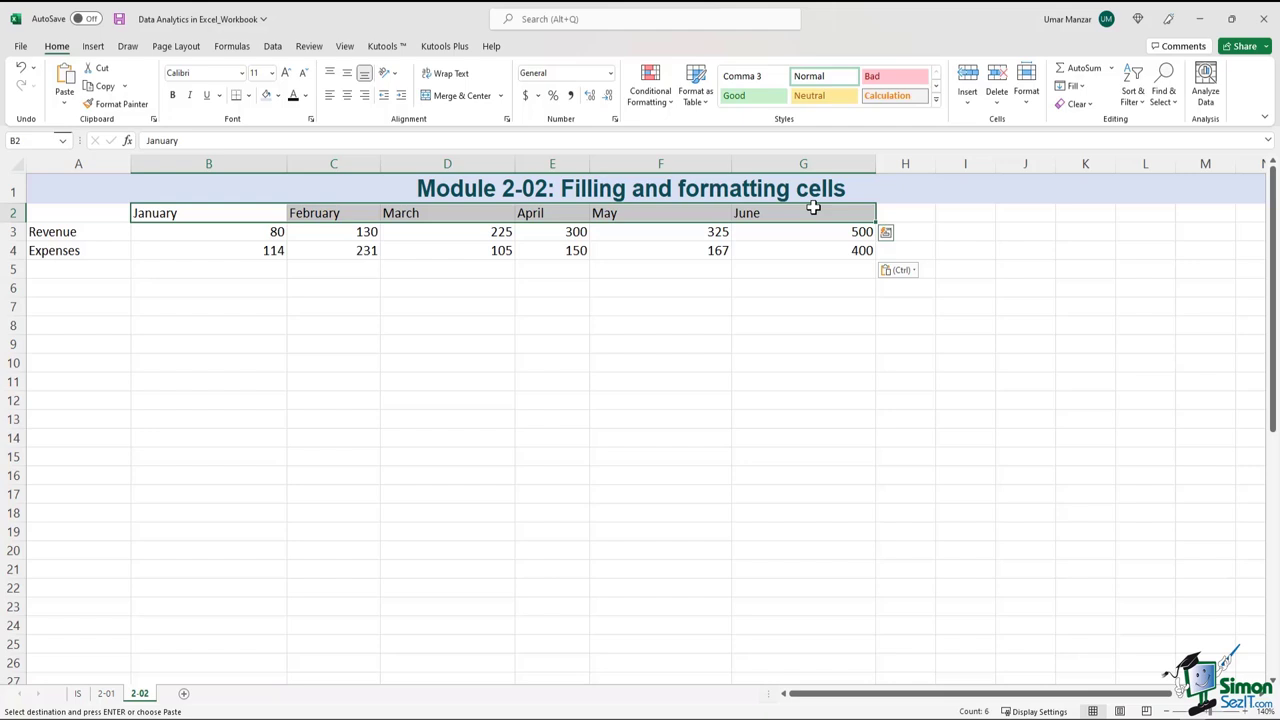
click(687, 336)
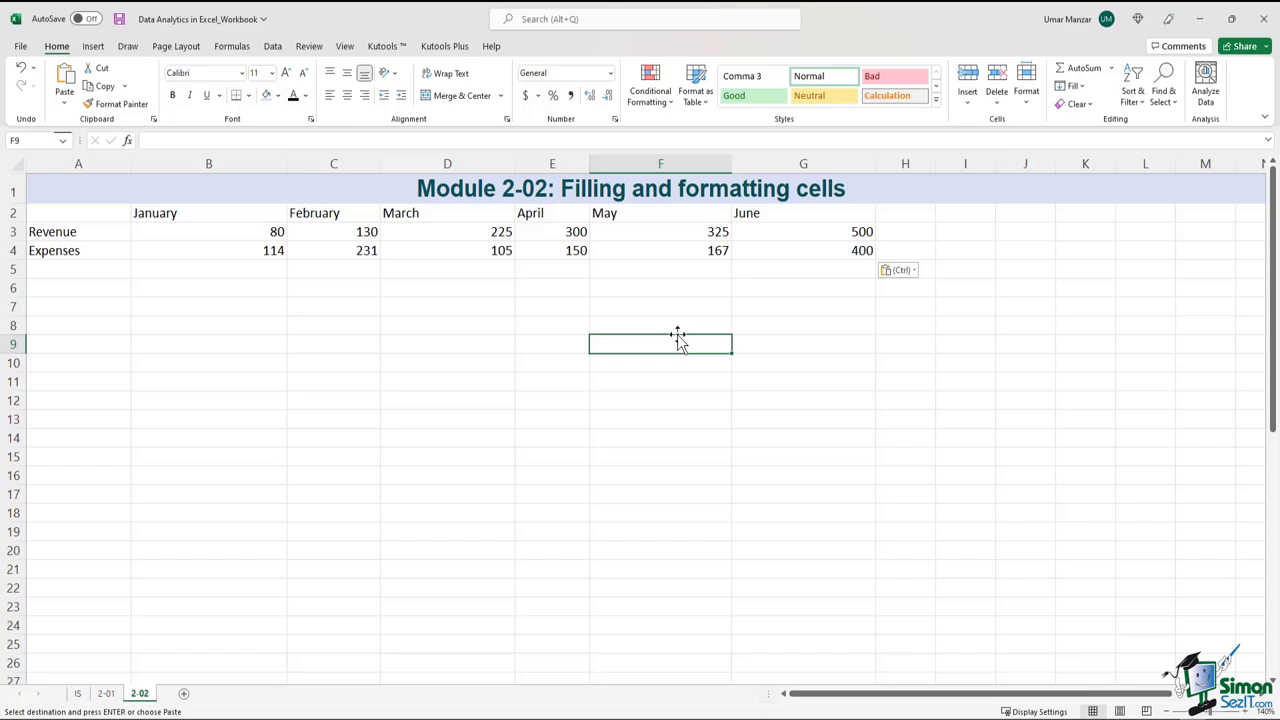
Enter the heading "Financial data" in cell A2 above the Revenue and Expenses labels.
click(108, 214)
click(292, 146)
text(Financial data)
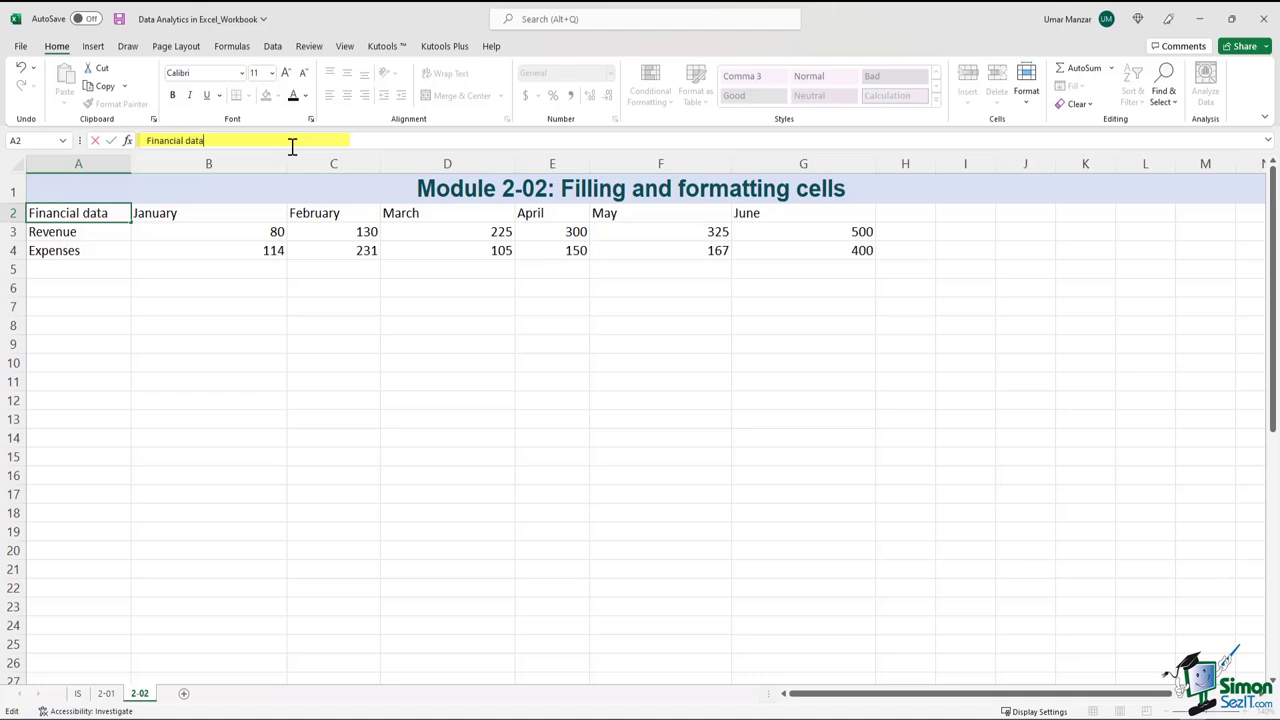
key(ctrl+Return)
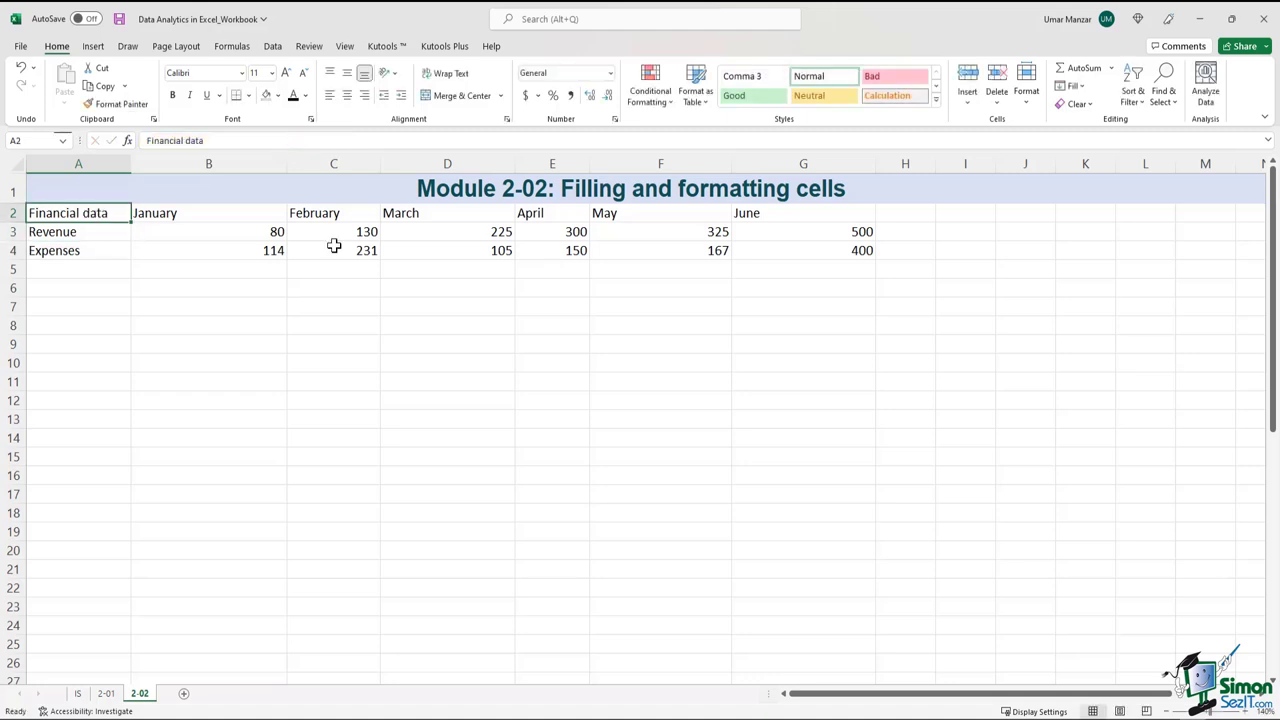
Format the Financial data heading in A2 as bold, italic and underlined.
click(173, 100)
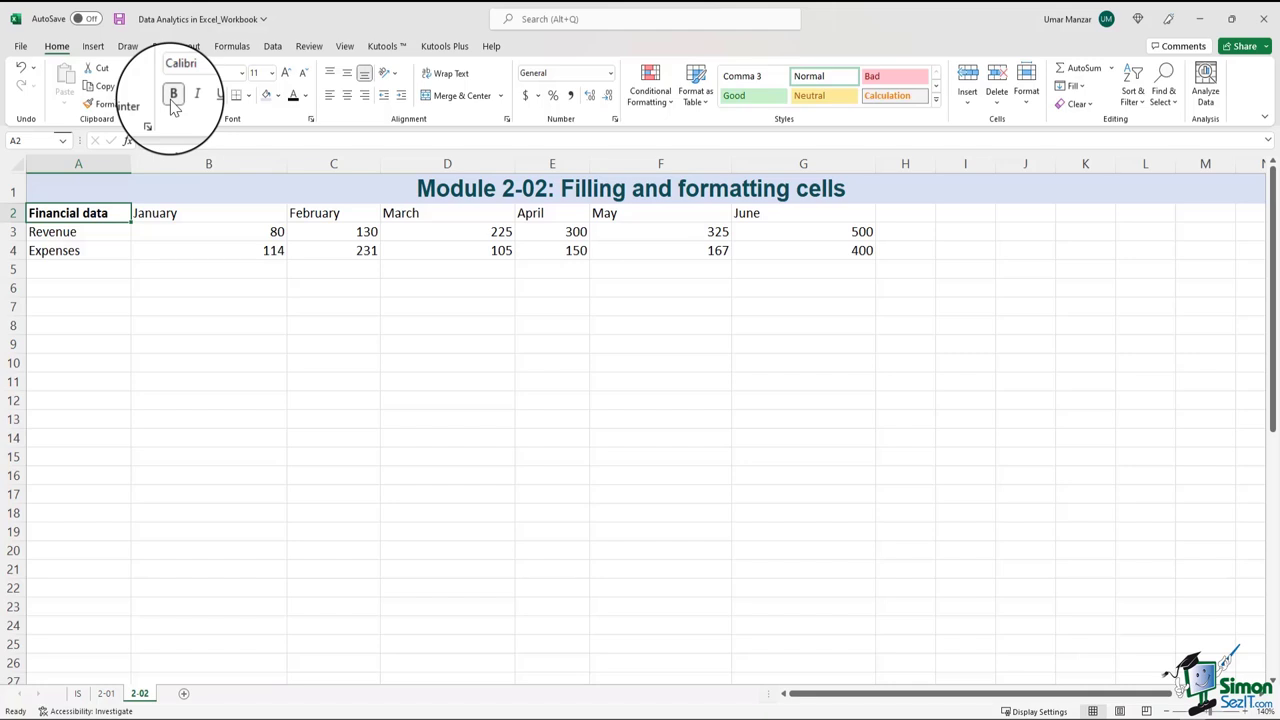
click(191, 100)
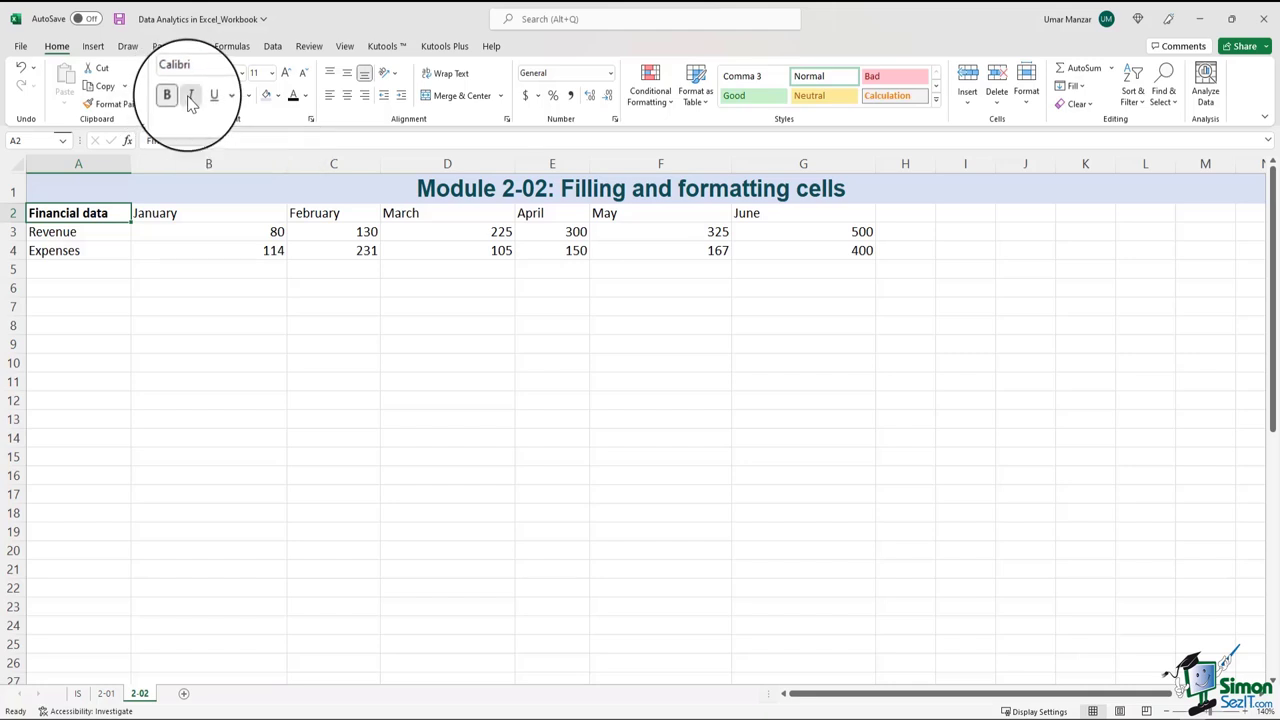
click(208, 97)
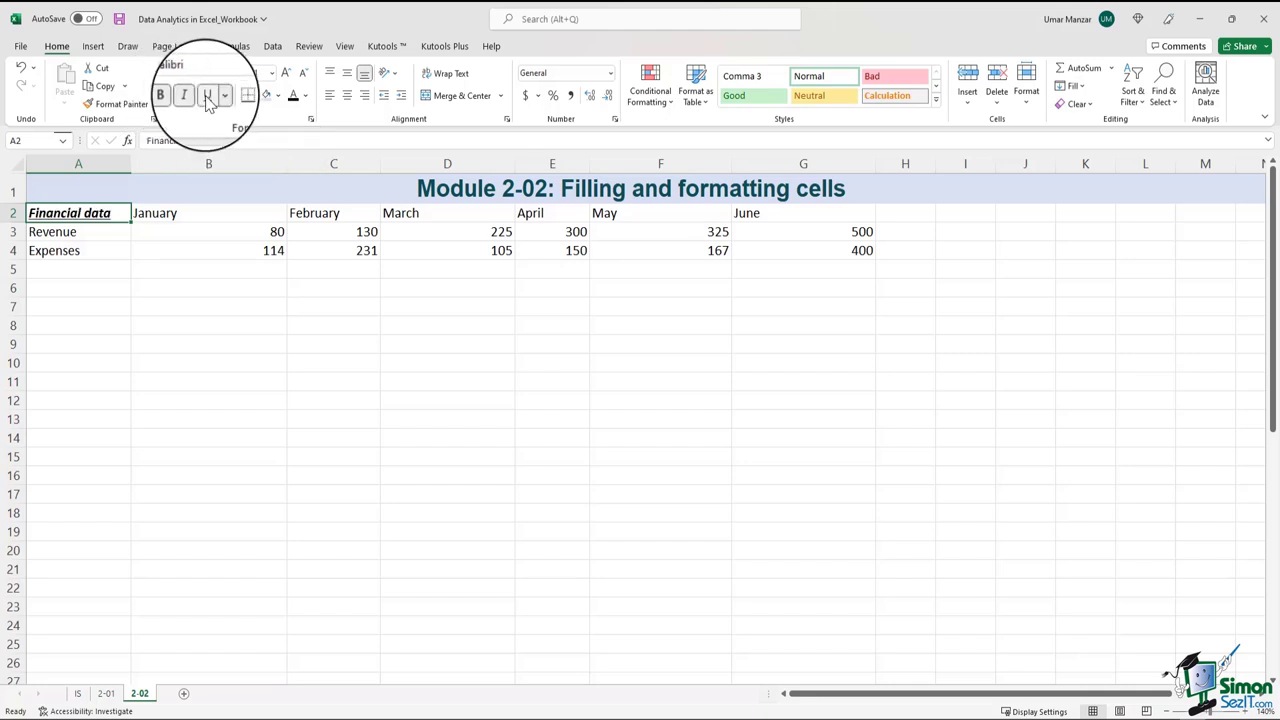
click(277, 318)
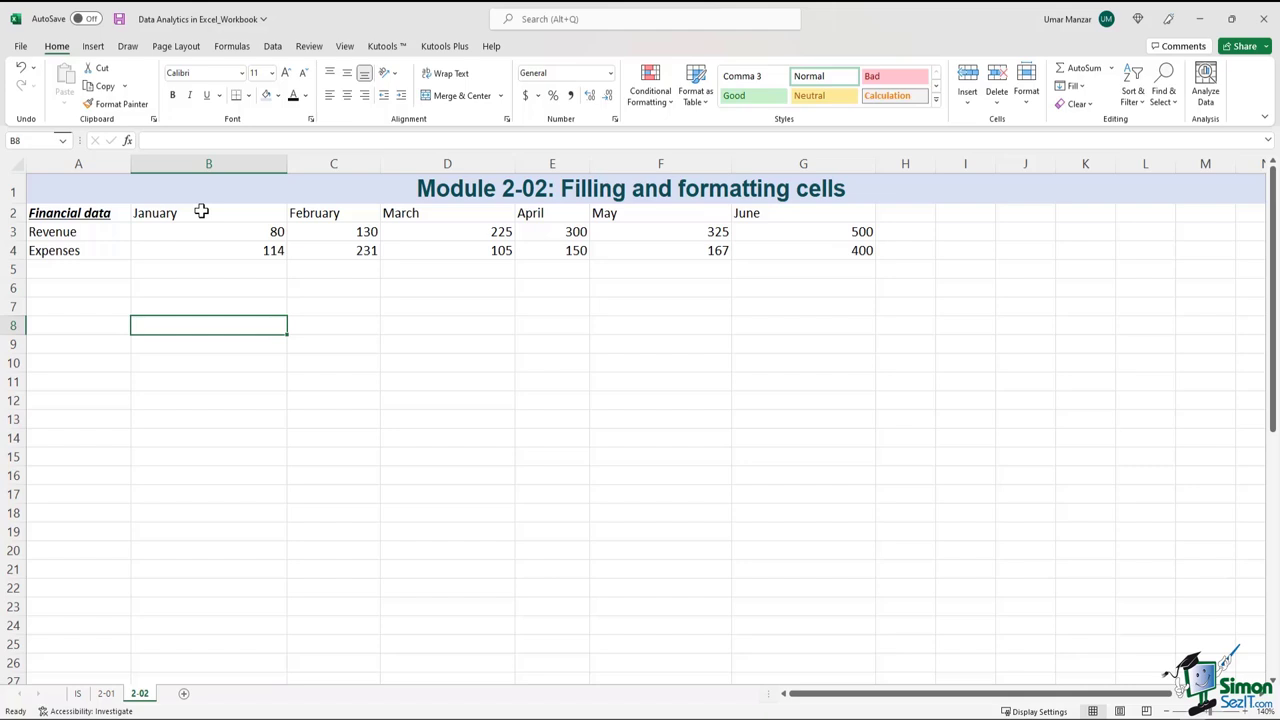
Centre the month headings January to June in B2:G2 horizontally and set them to middle alignment vertically.
drag(218, 213, 808, 217)
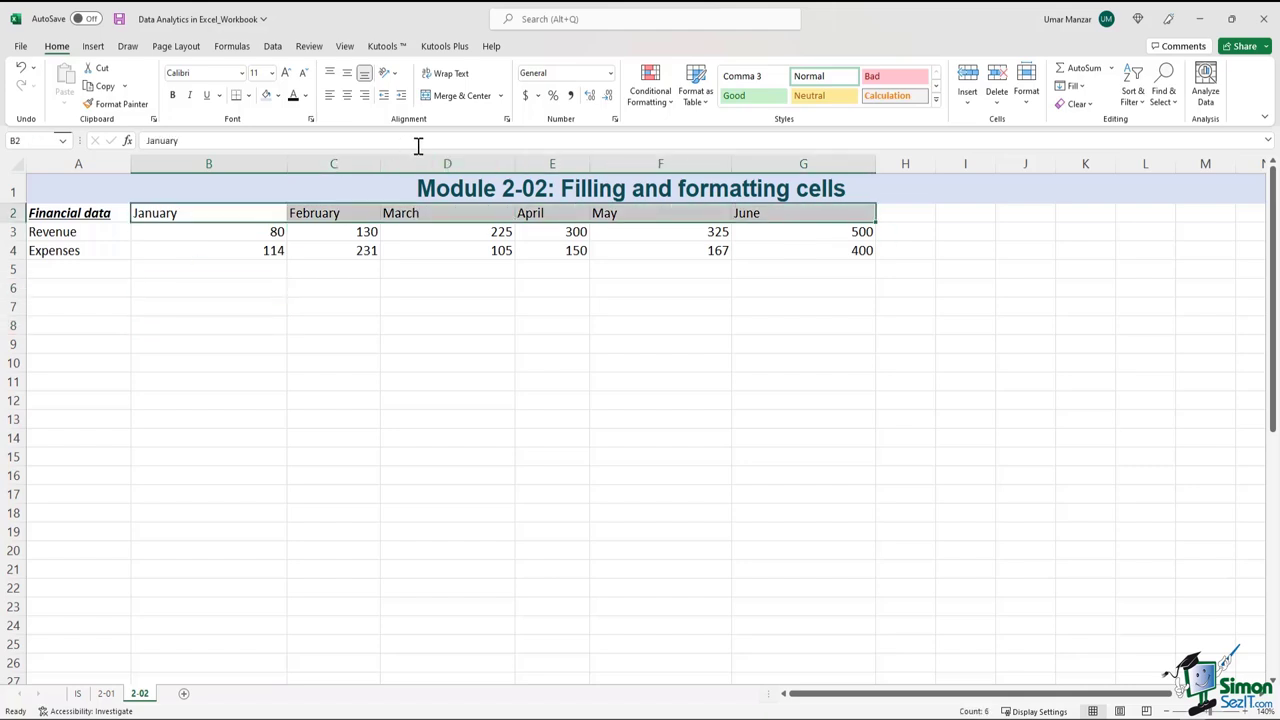
click(347, 95)
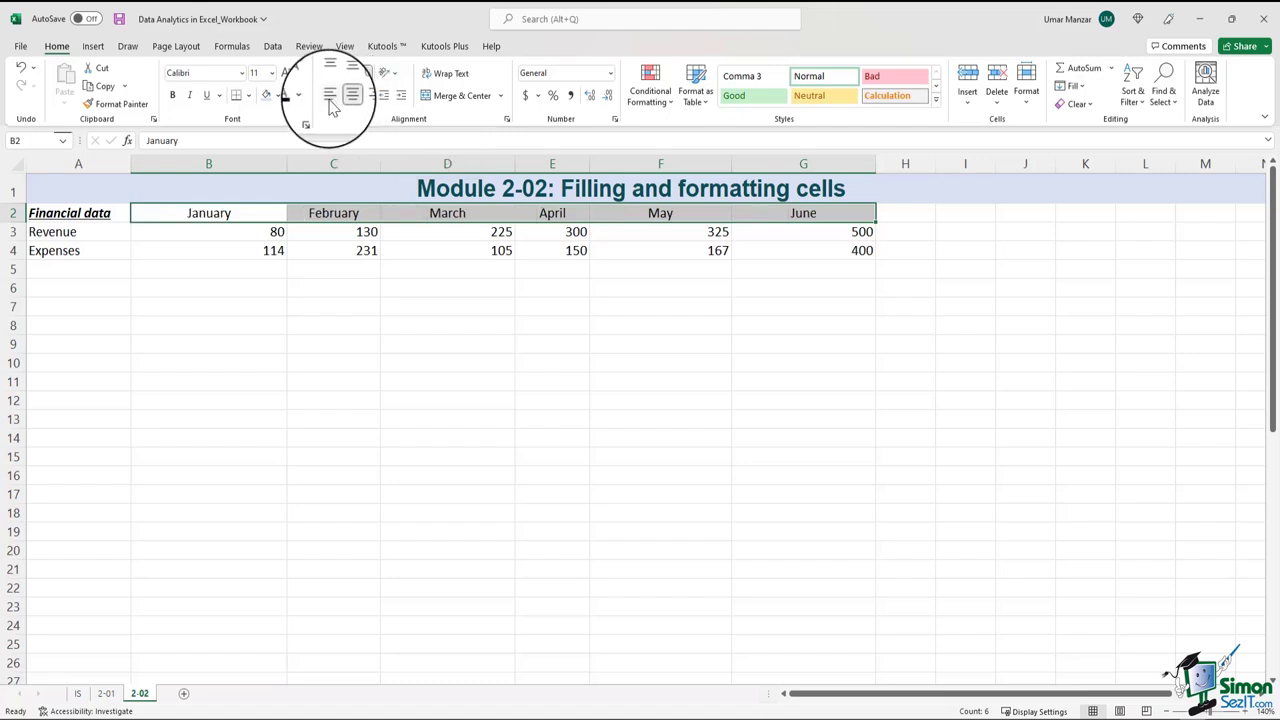
click(331, 103)
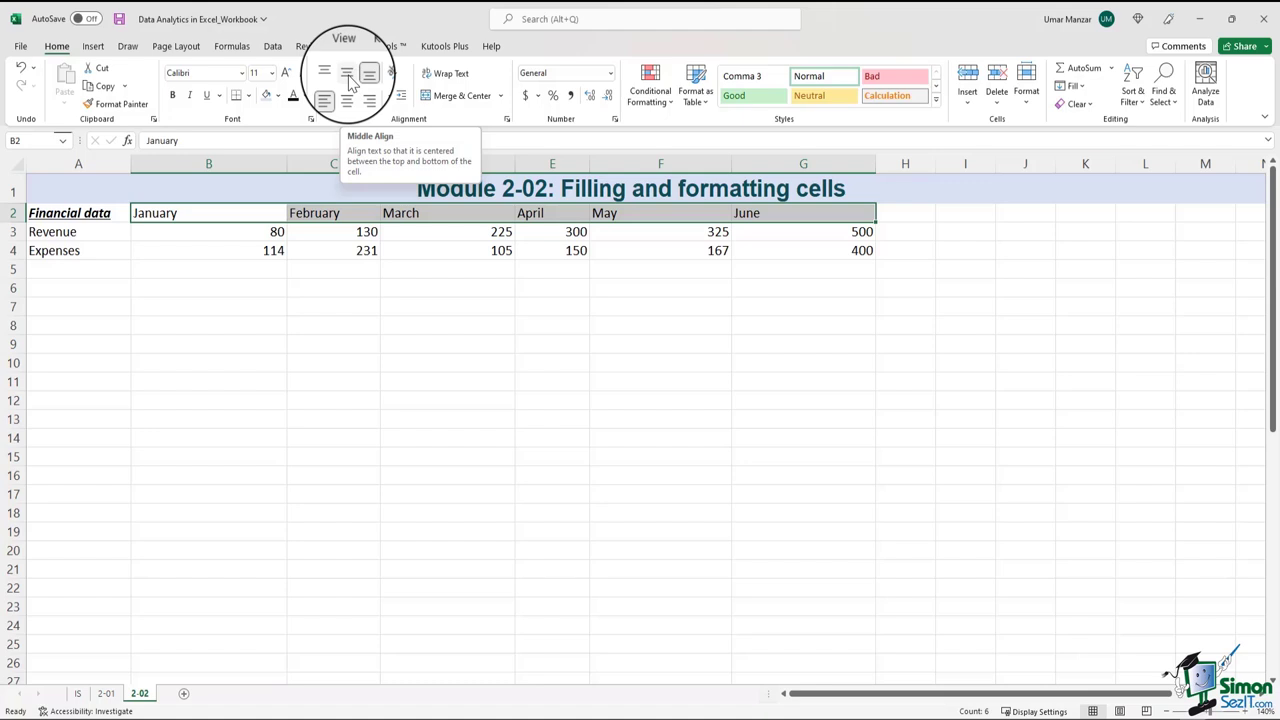
click(349, 80)
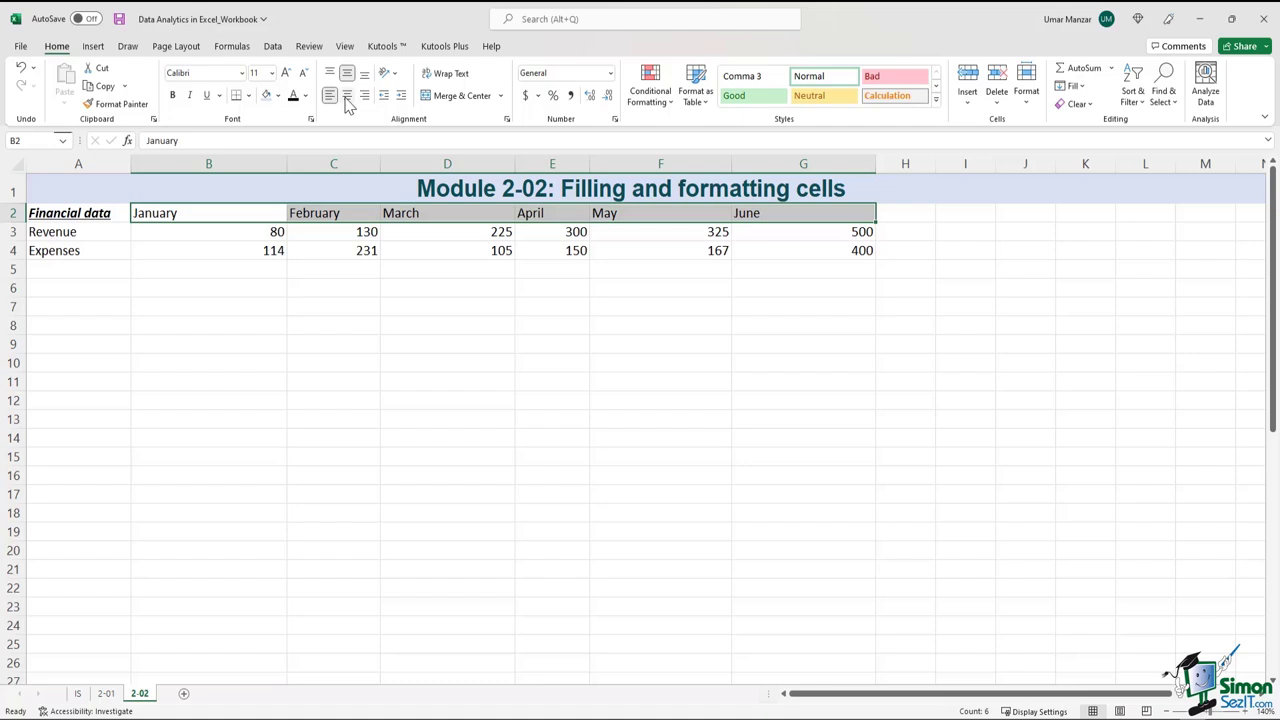
click(347, 96)
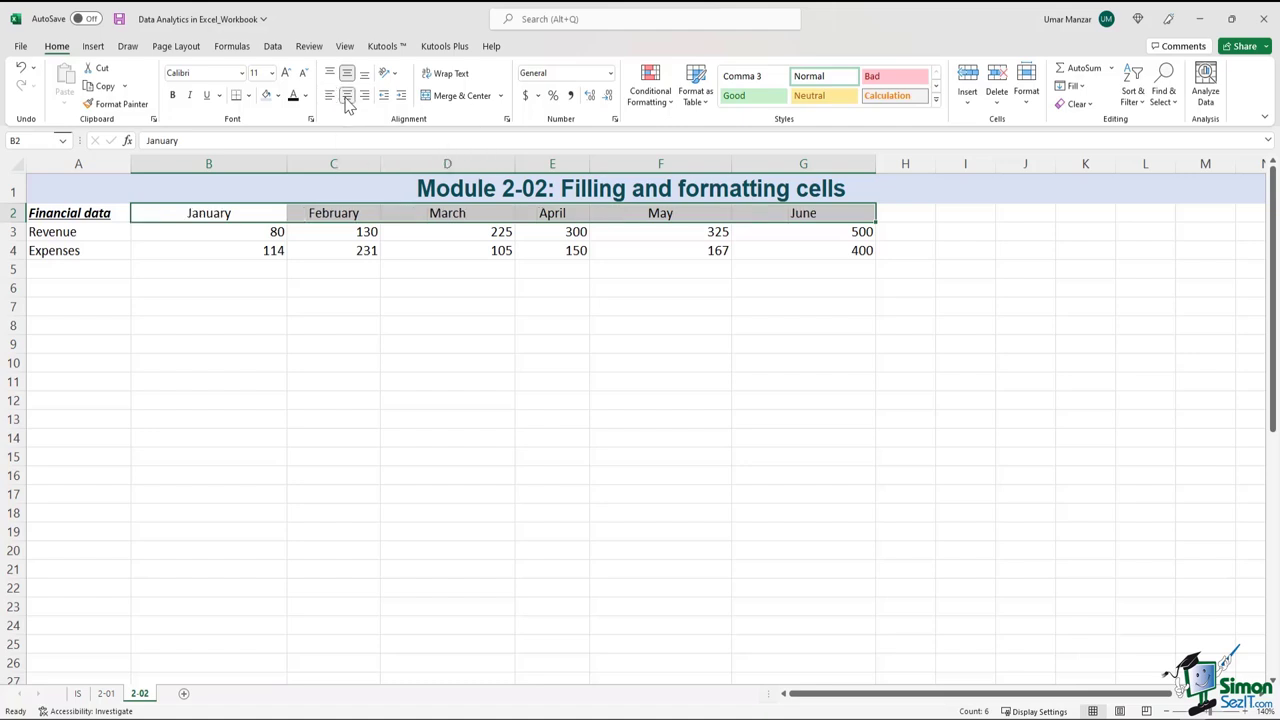
click(336, 347)
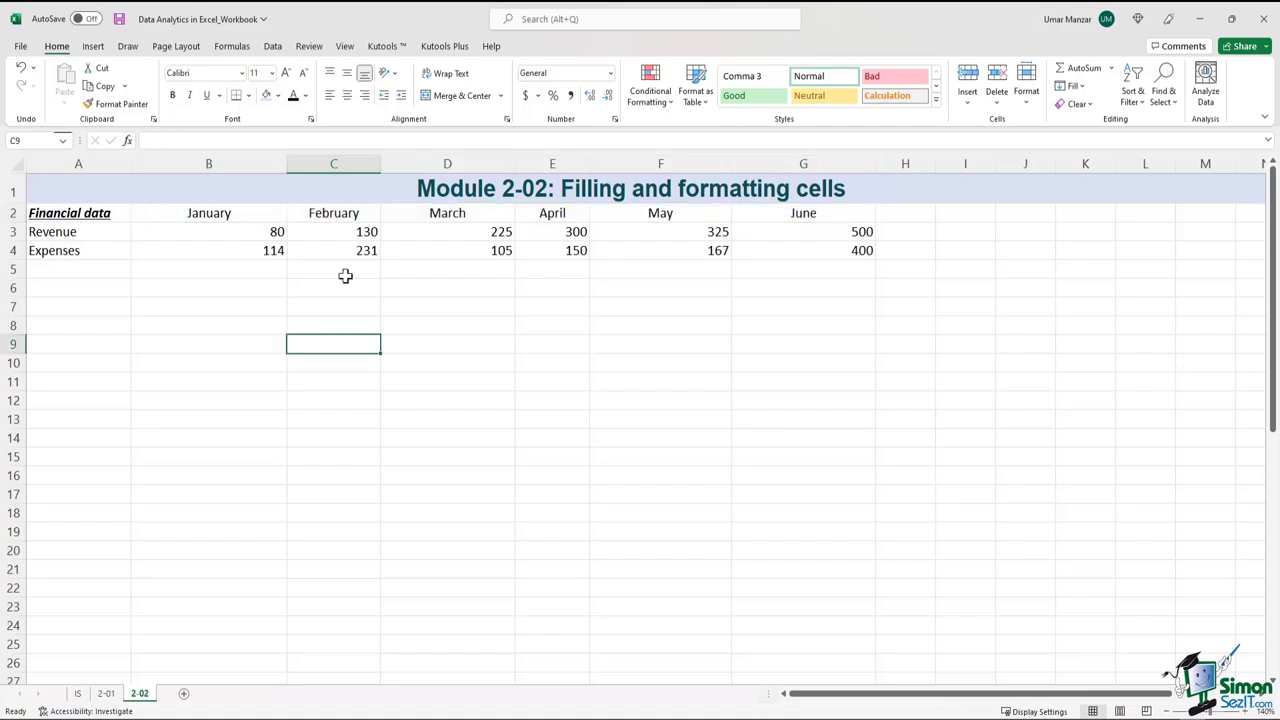
Set the font size of the whole financial table A2:G4 to 12.
drag(109, 214, 830, 252)
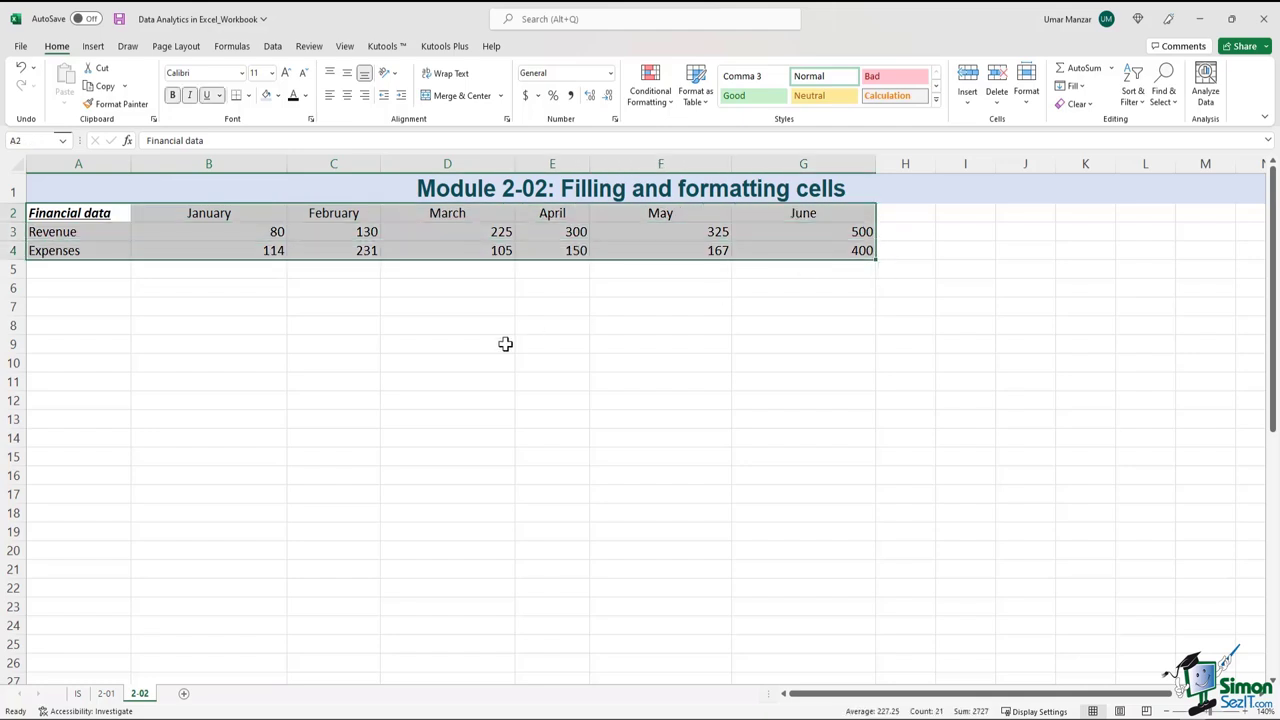
click(272, 74)
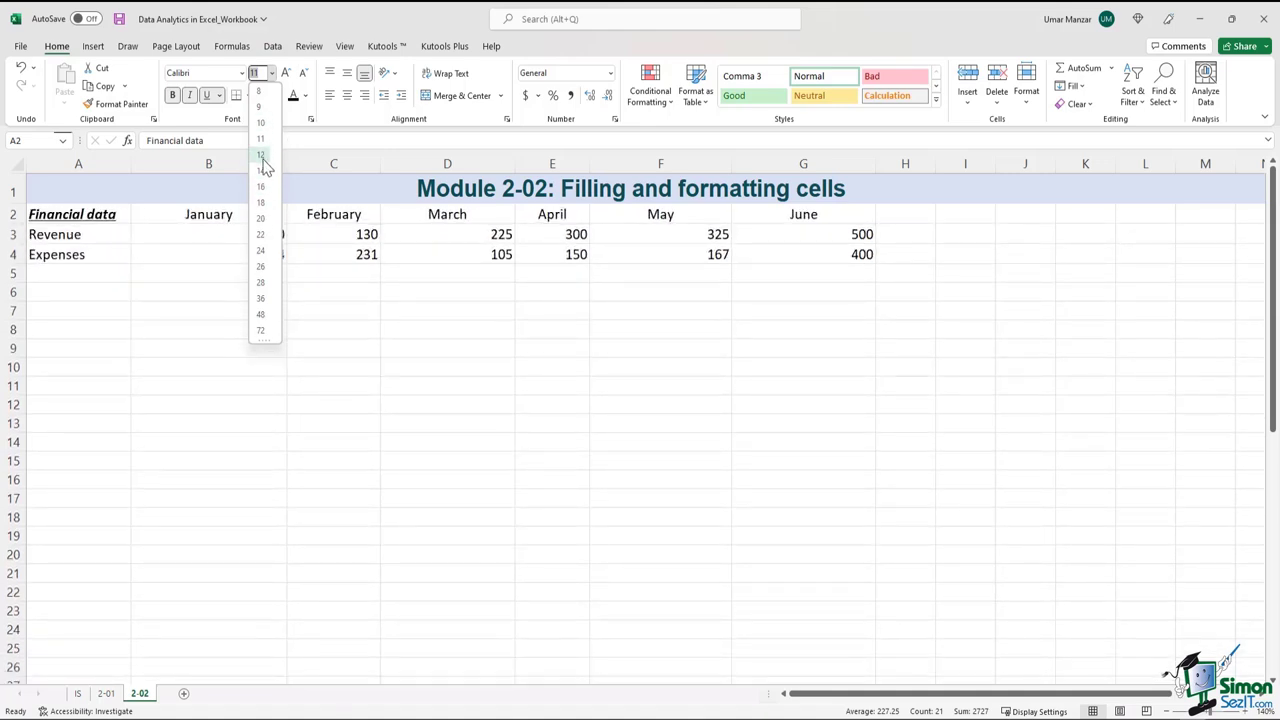
click(262, 158)
Give the month headings B2:G2 a black font colour and a light gold fill.
drag(240, 214, 806, 222)
click(305, 96)
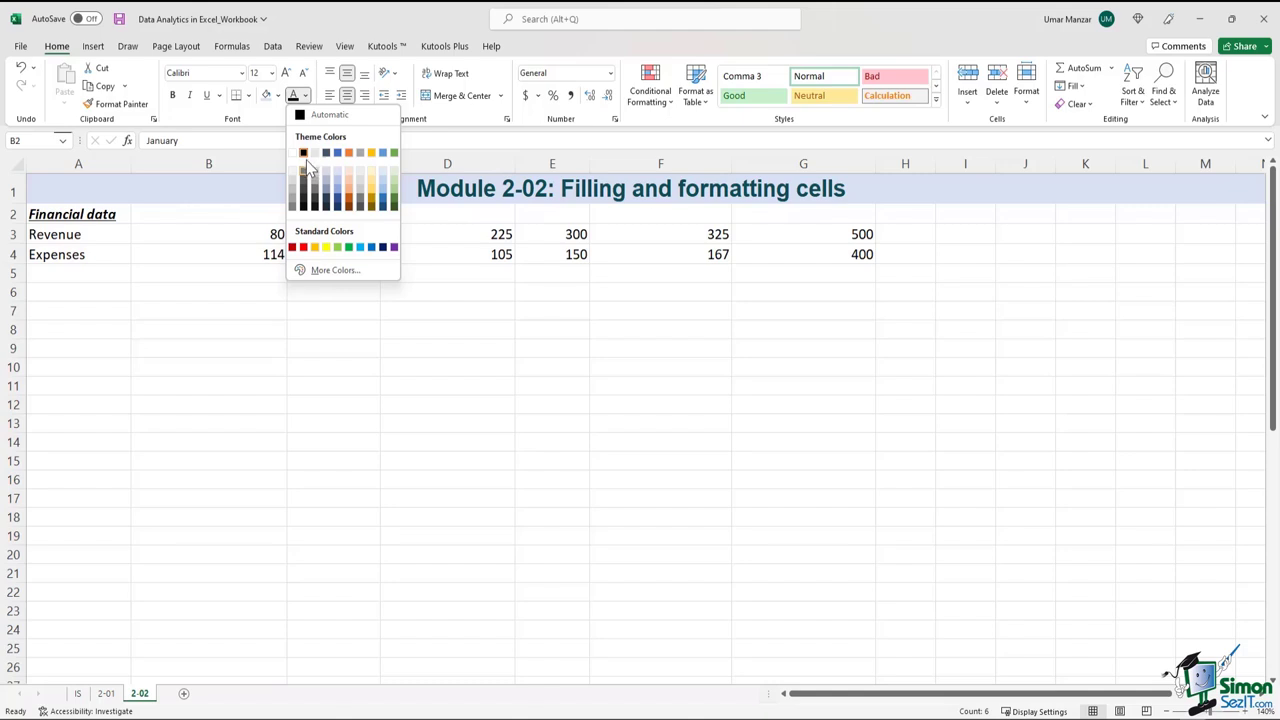
click(303, 153)
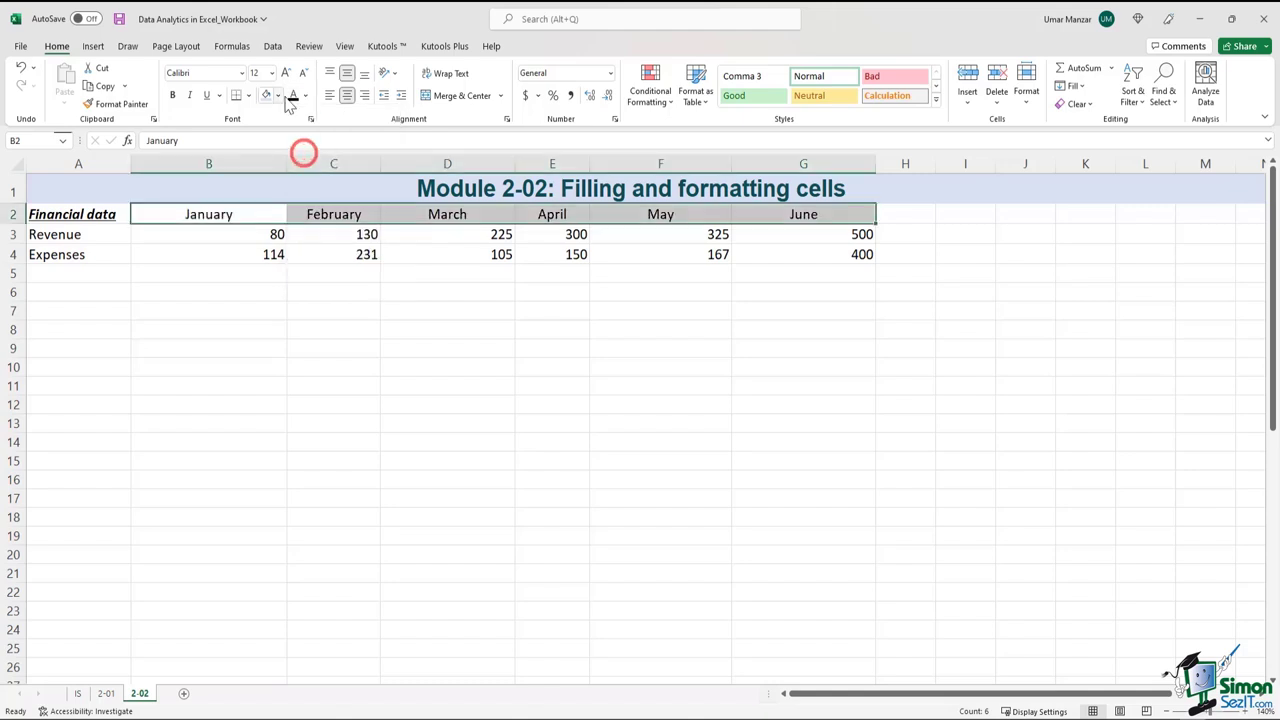
click(279, 97)
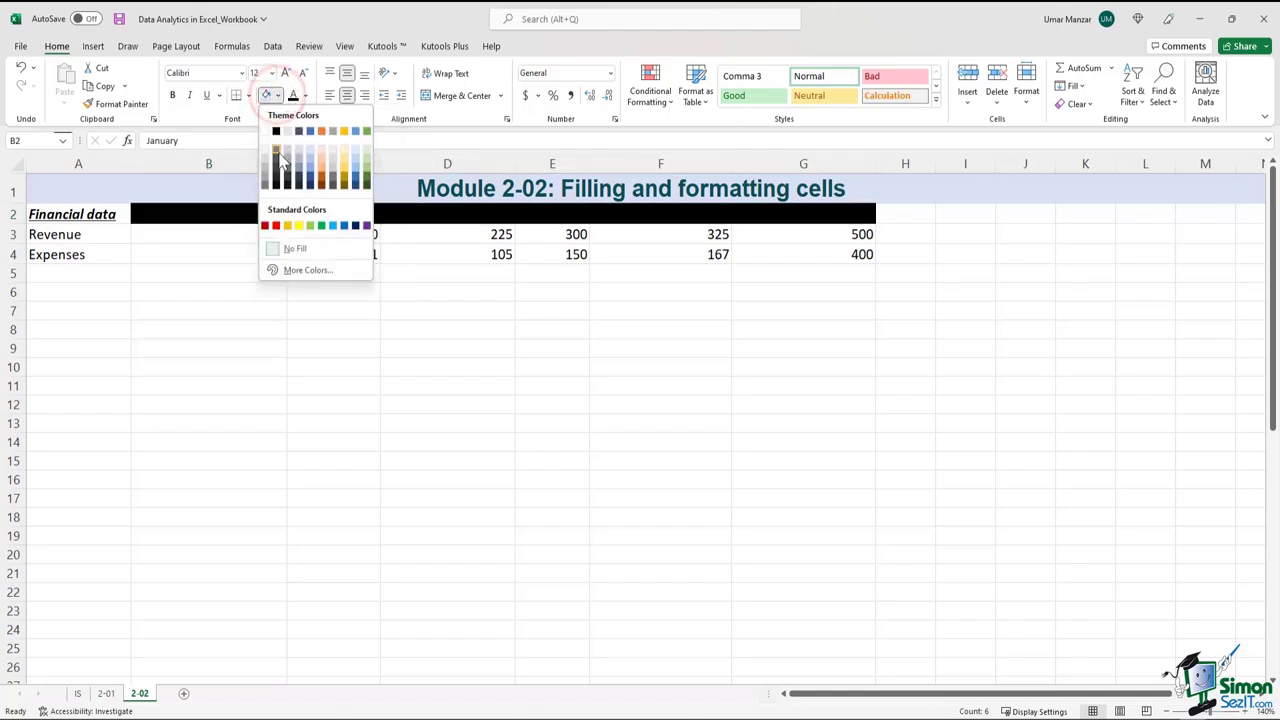
click(345, 152)
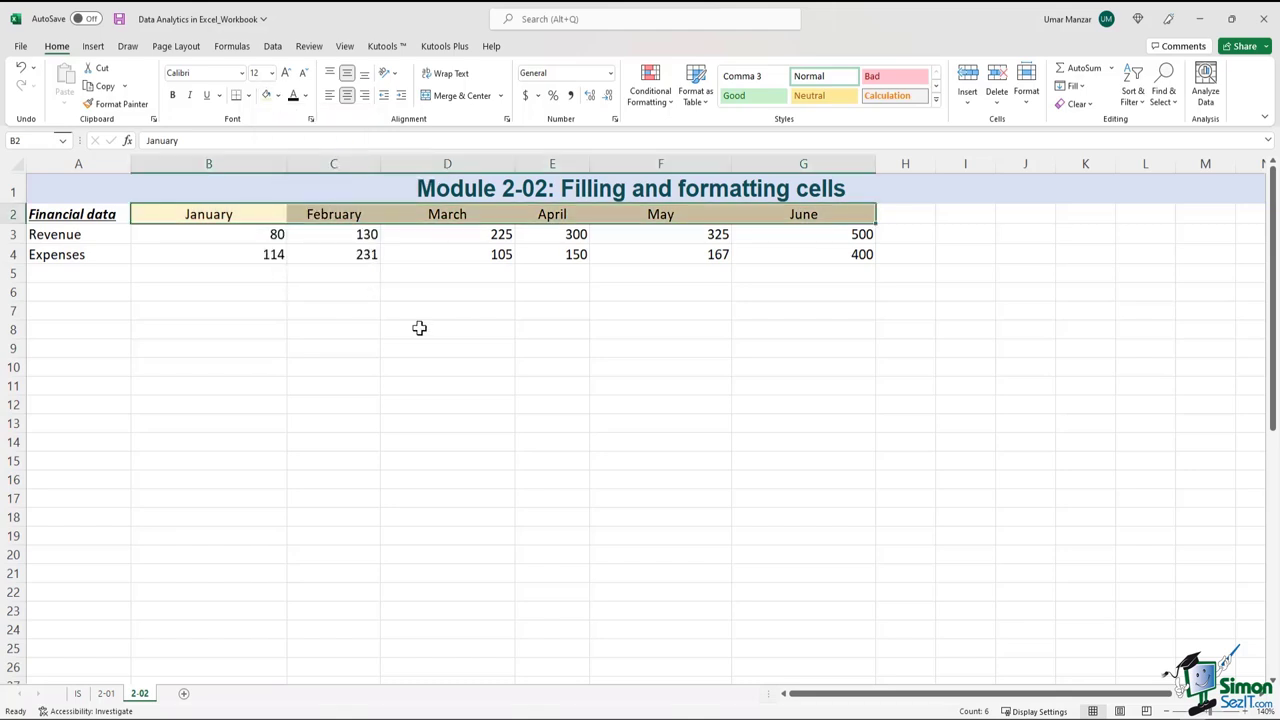
click(419, 332)
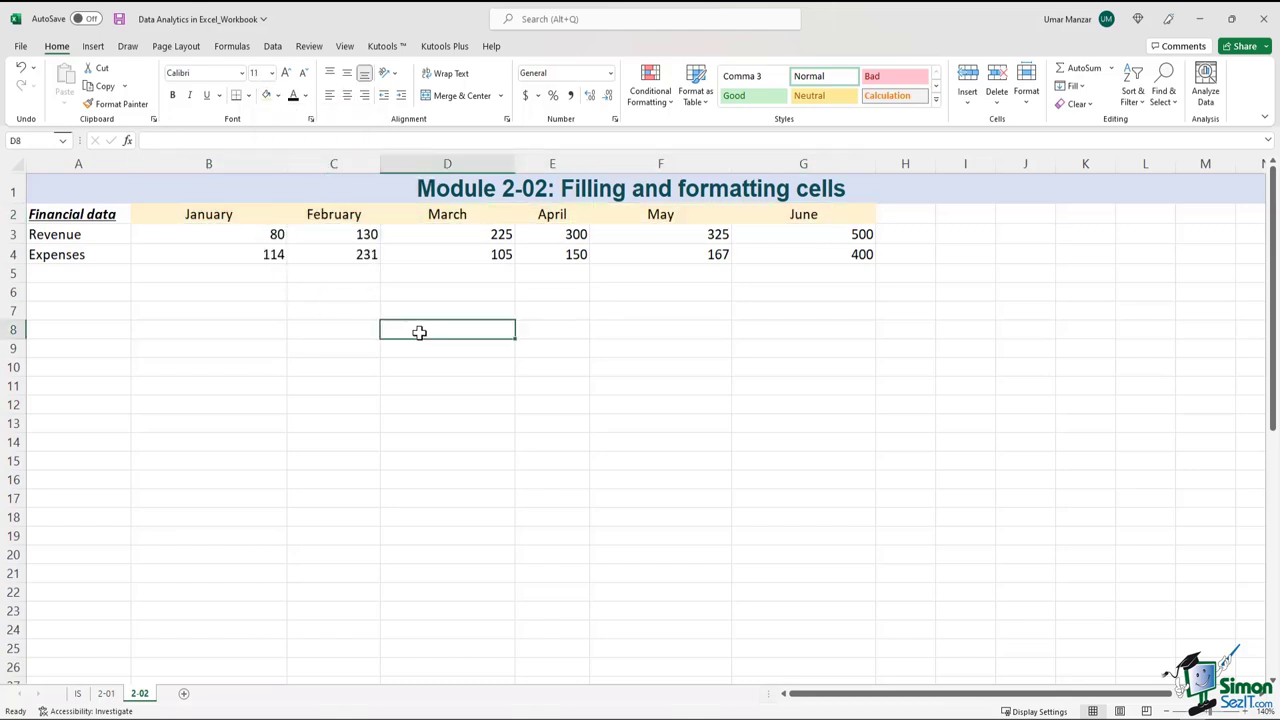
key(Left)
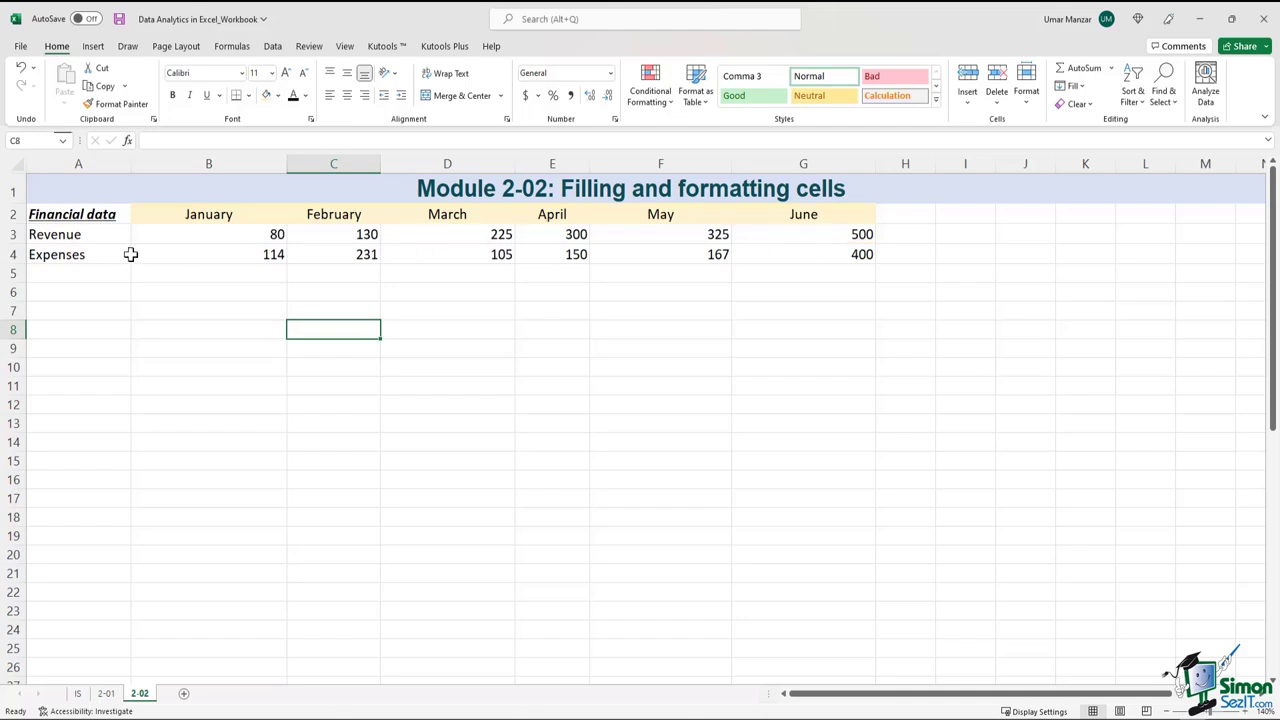
click(13, 234)
click(195, 321)
drag(62, 238, 846, 240)
click(9, 234)
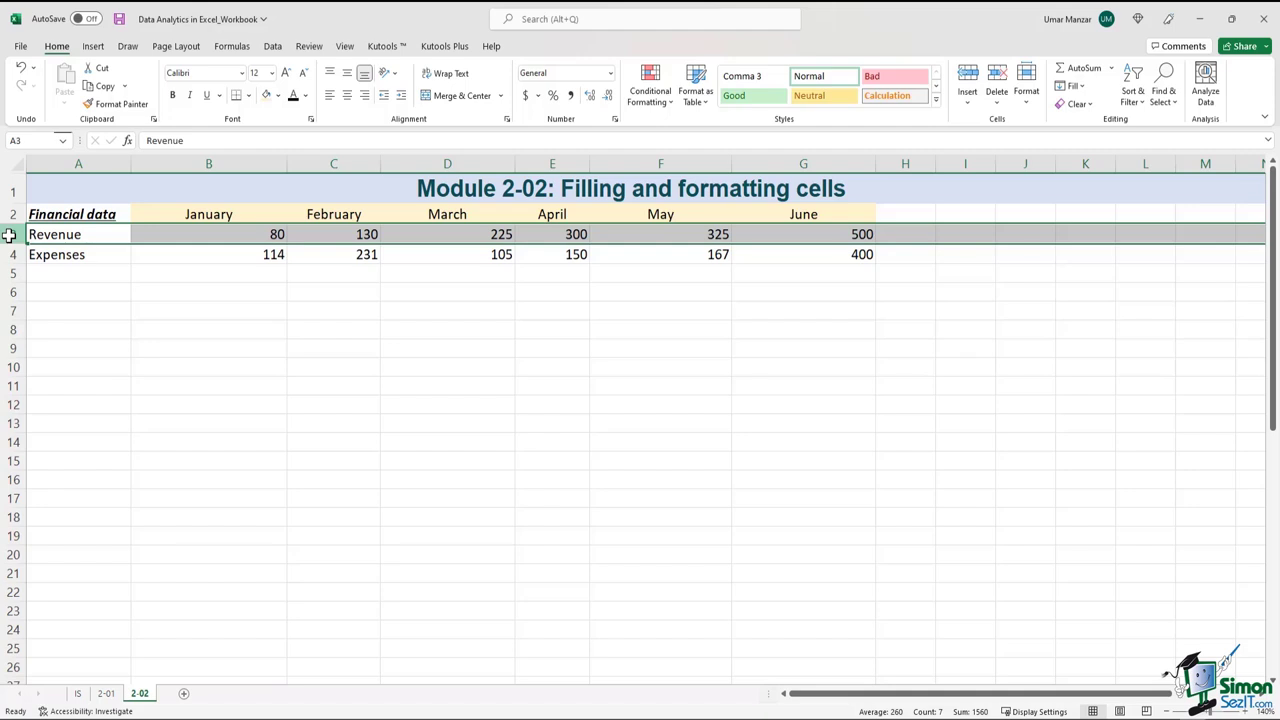
click(133, 346)
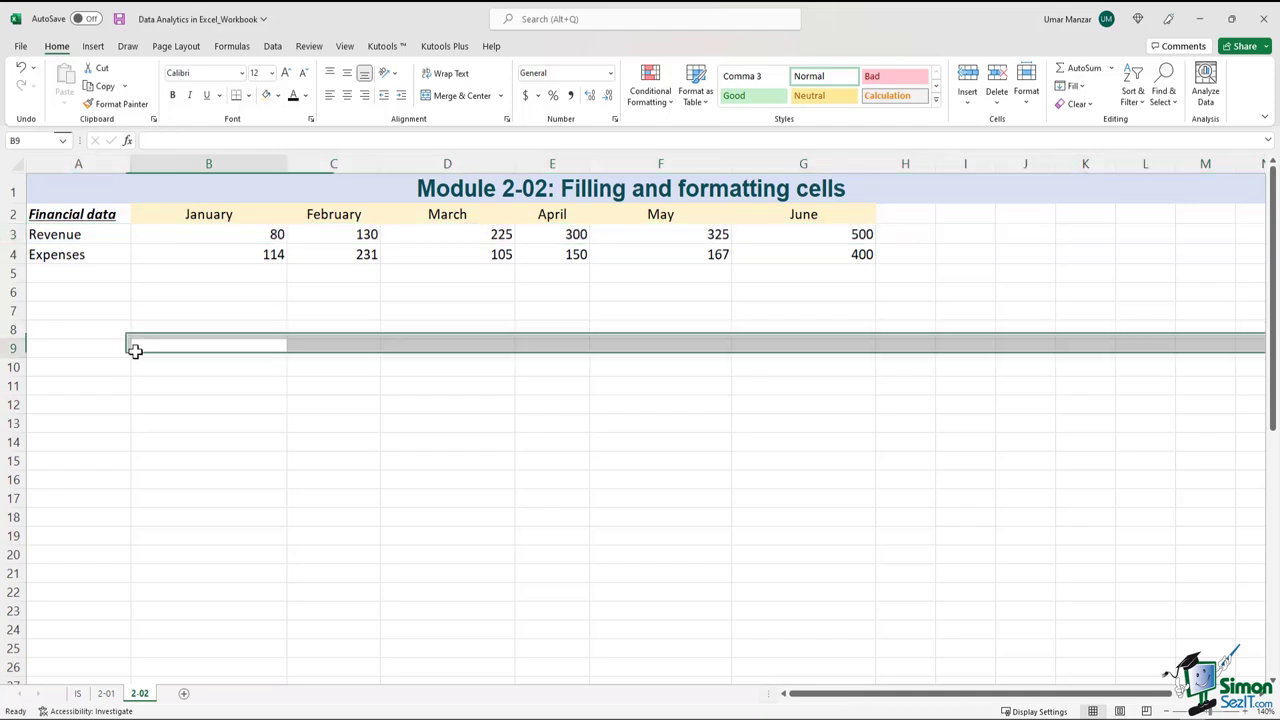
Set the font colour of the entire Expenses row 4 to standard red.
click(10, 255)
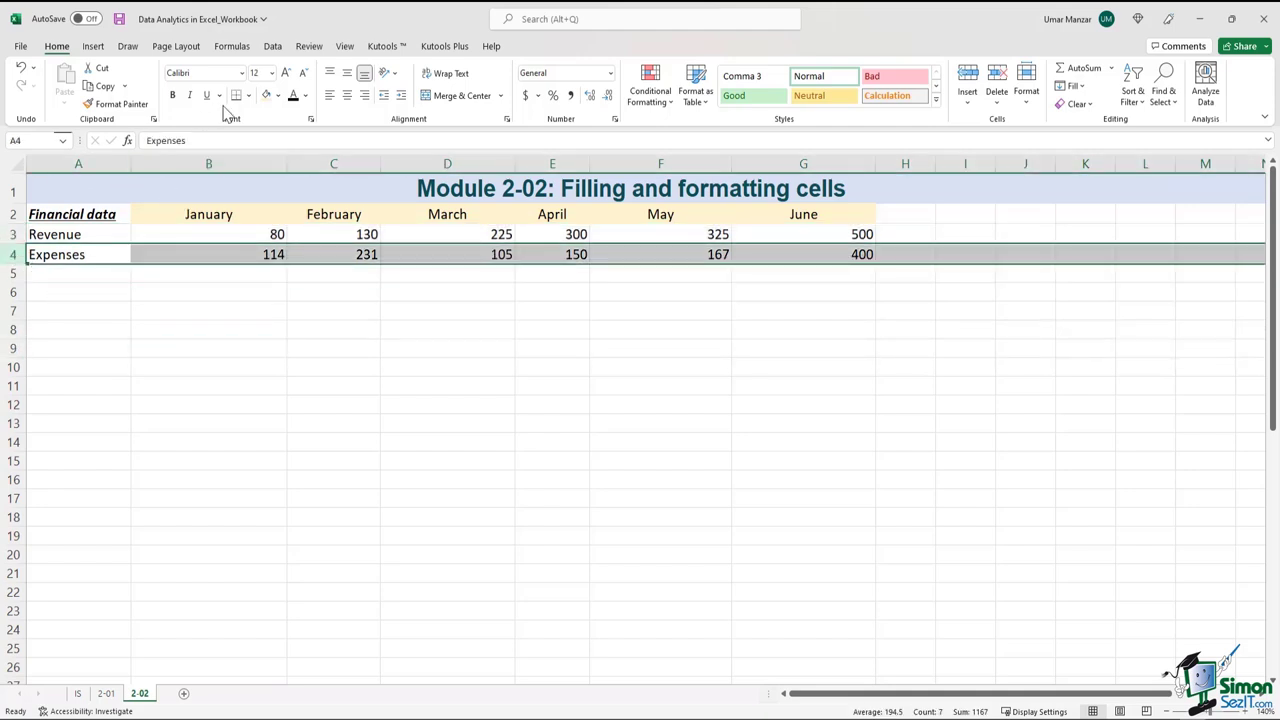
click(306, 96)
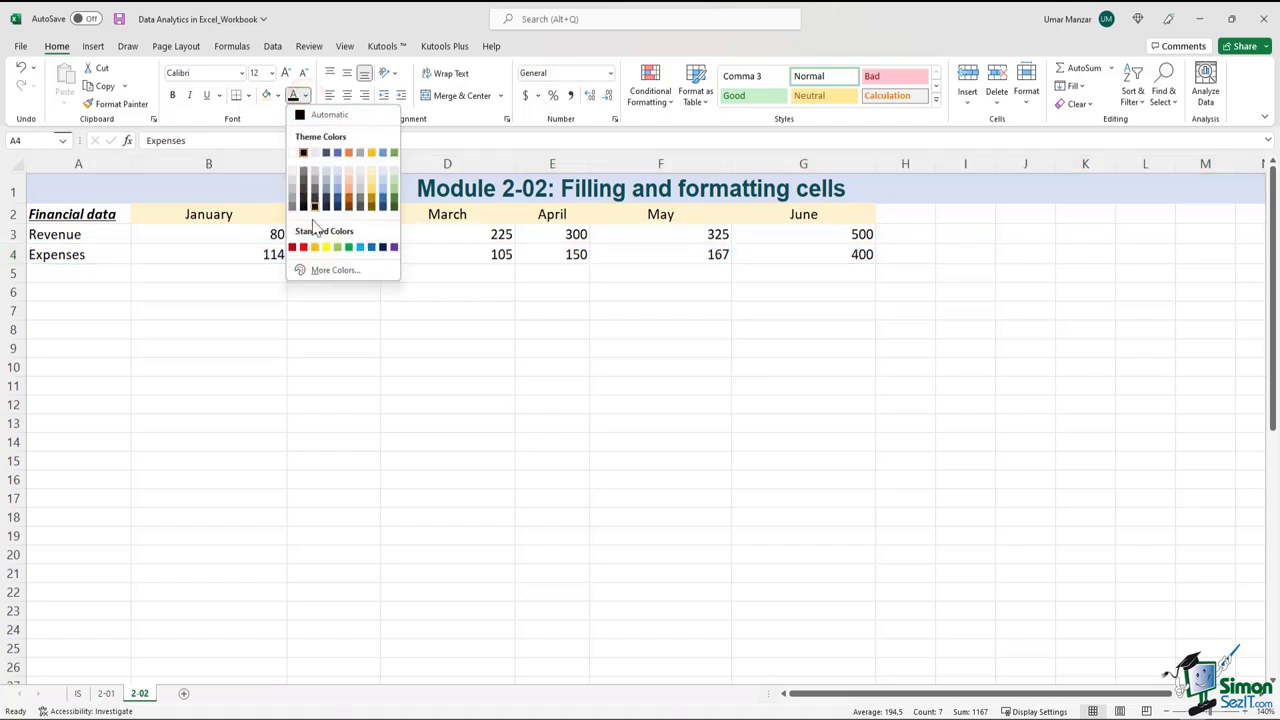
click(304, 249)
click(420, 408)
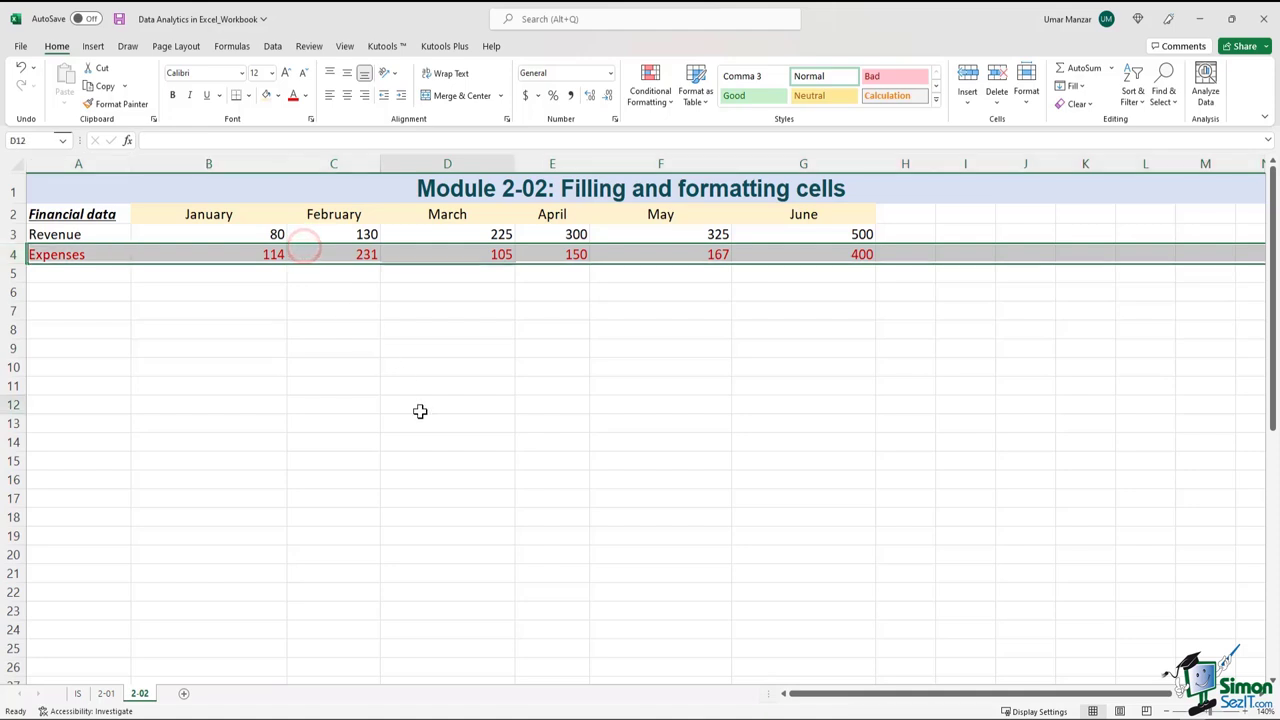
Set the font colour of the entire Revenue row 3 to standard green.
click(14, 234)
click(308, 96)
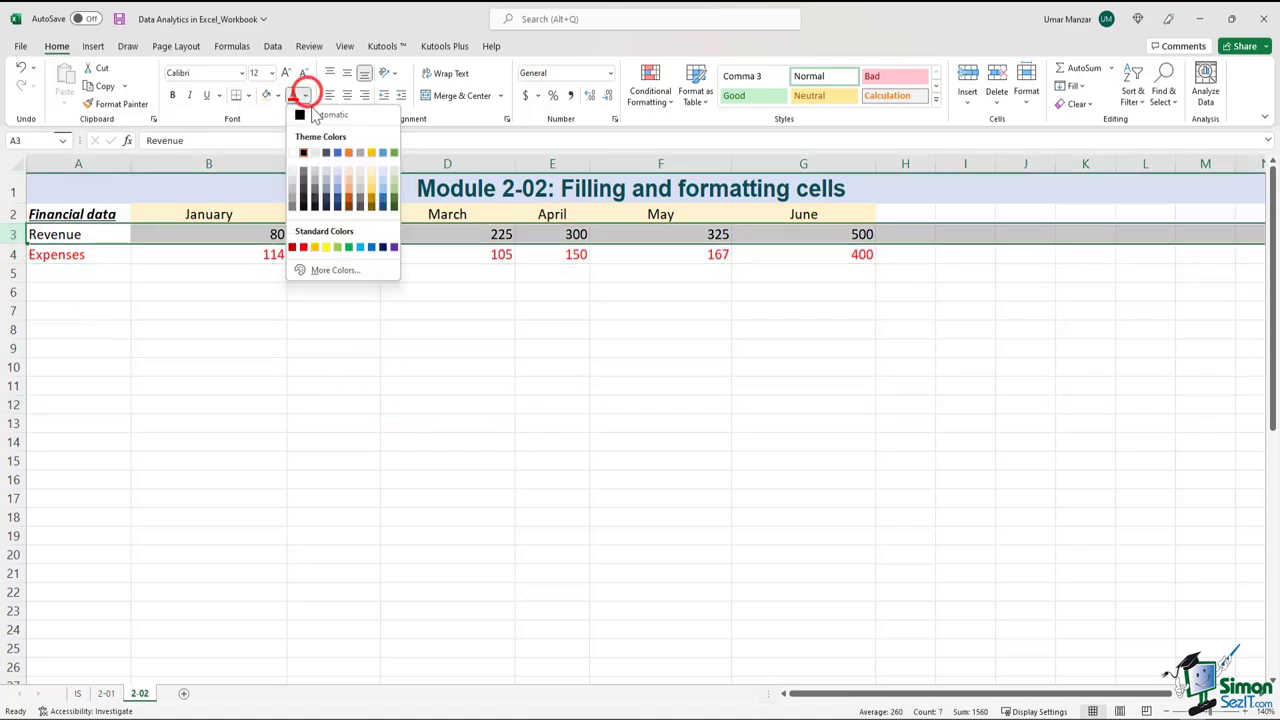
click(348, 248)
click(403, 348)
click(100, 252)
drag(100, 254, 827, 258)
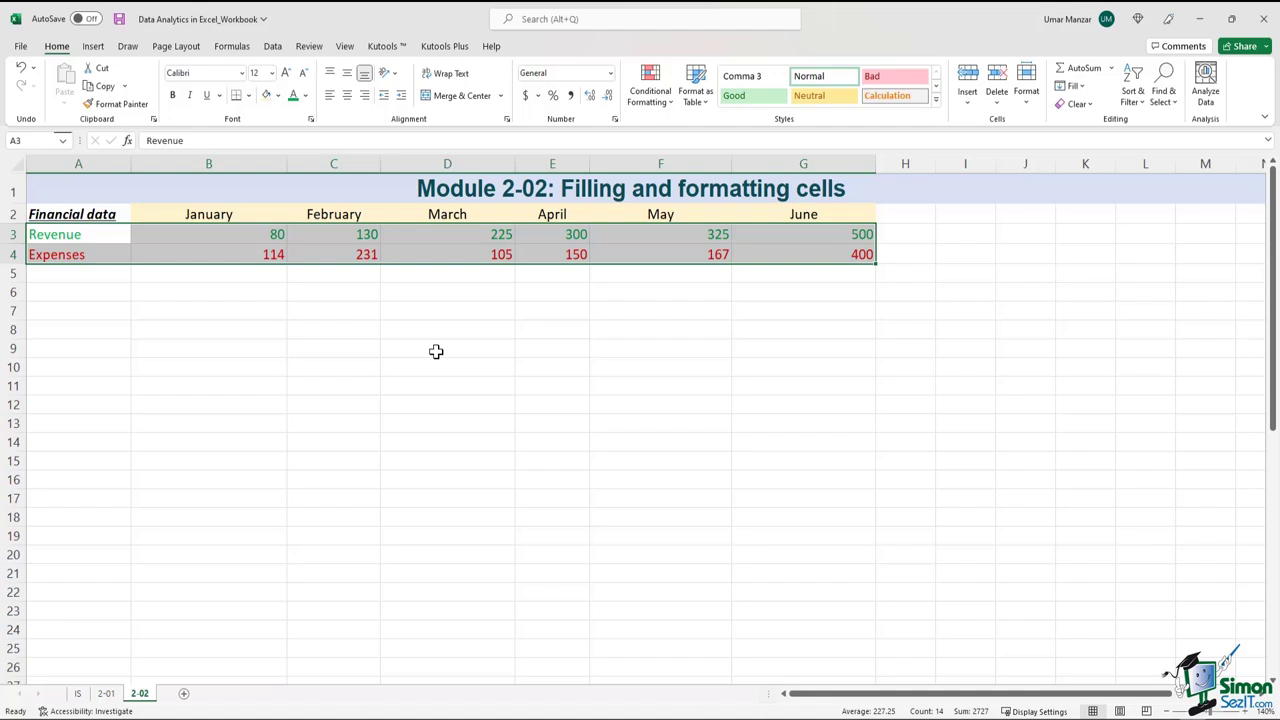
click(995, 357)
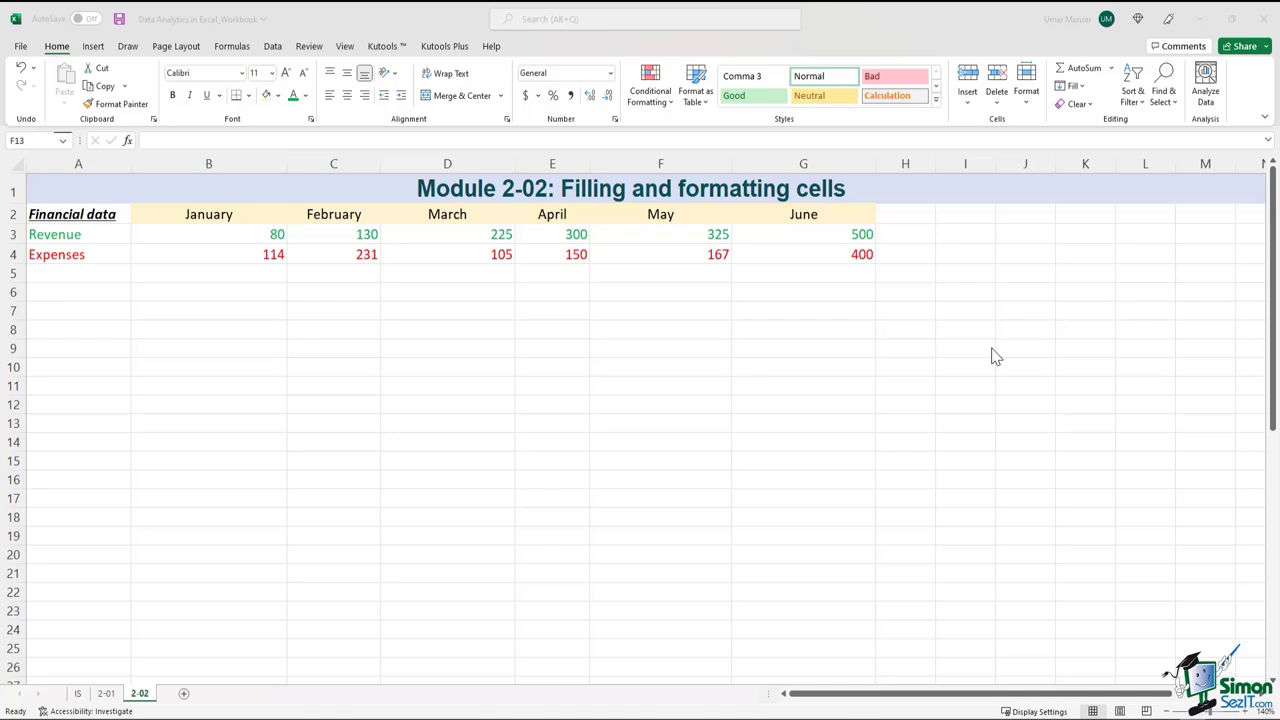
Copy the financial table A2:G4 and paste the copy starting at cell A8.
drag(100, 215, 828, 255)
right_click(828, 255)
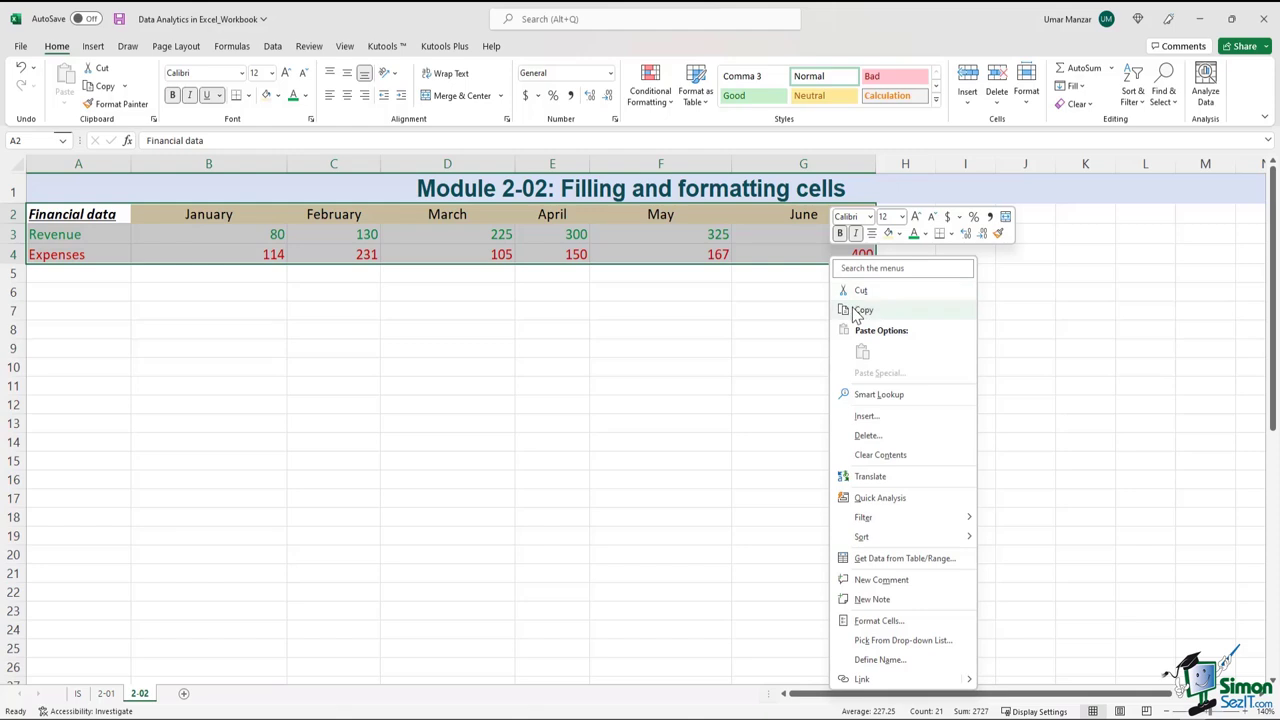
click(858, 307)
click(83, 332)
key(ctrl+v)
click(133, 402)
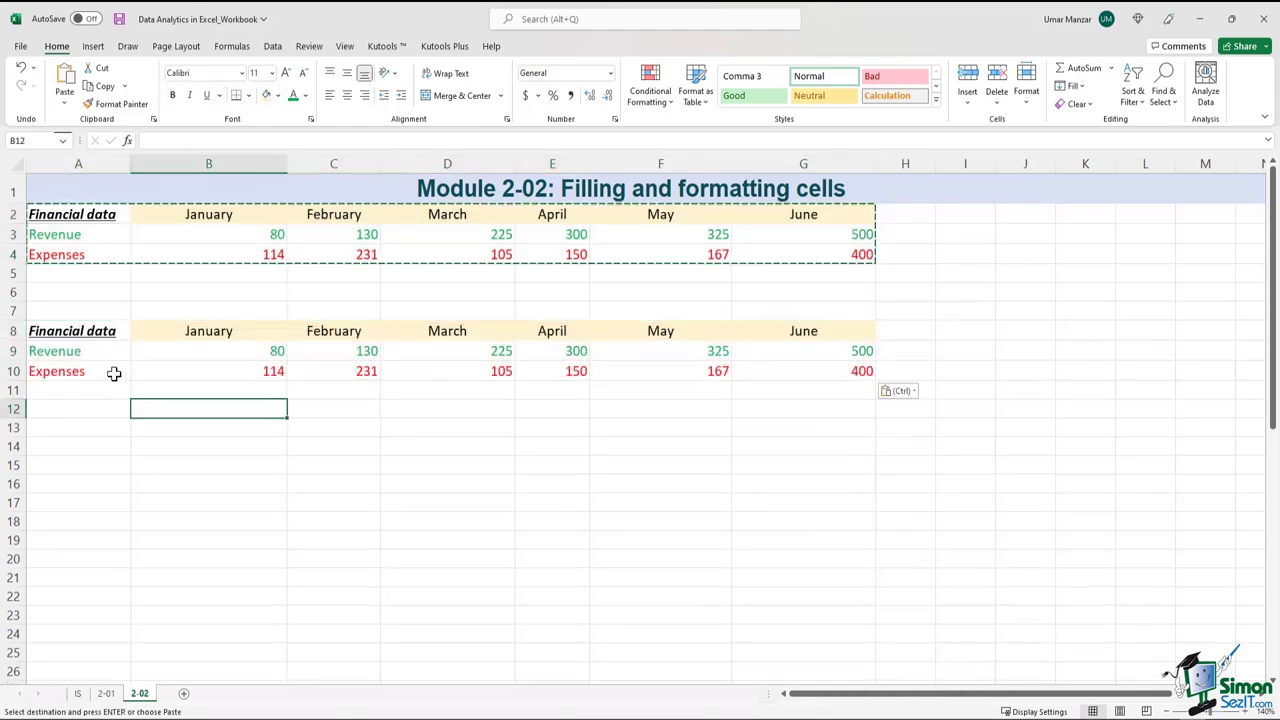
Move the "Financial data" heading of the copied table from A8 to A7 by cutting and pasting it.
click(100, 335)
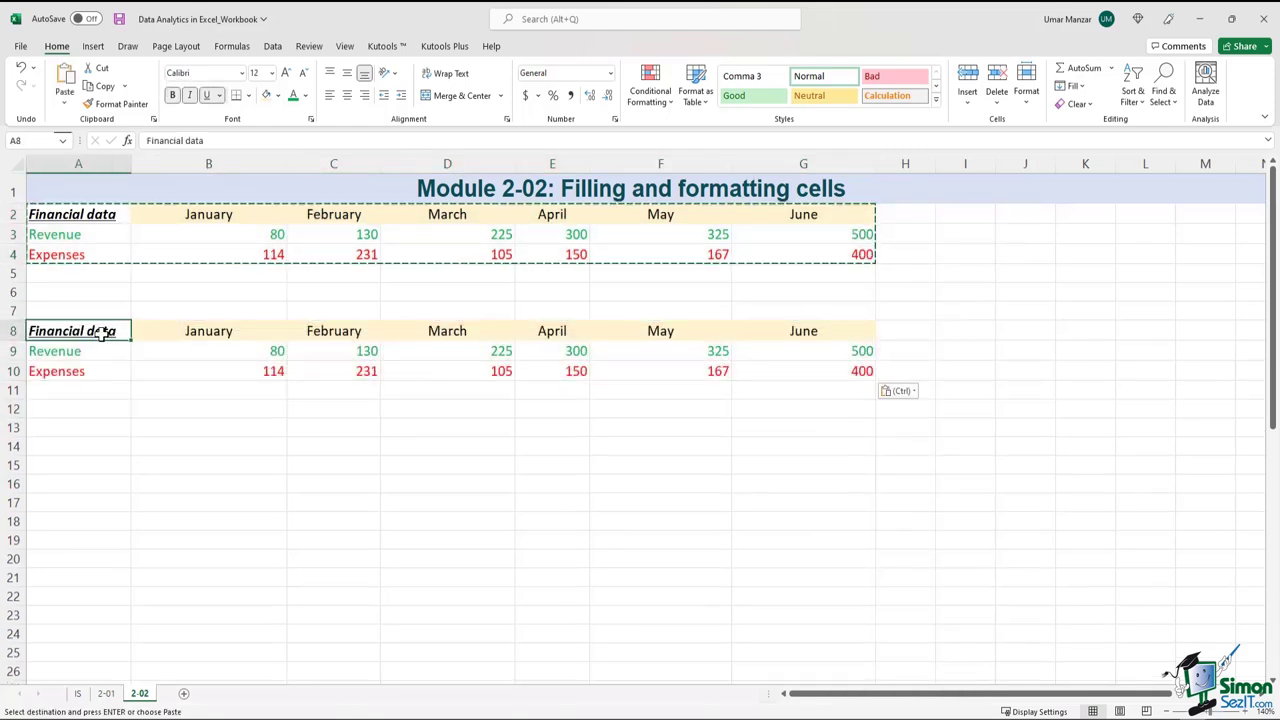
right_click(100, 335)
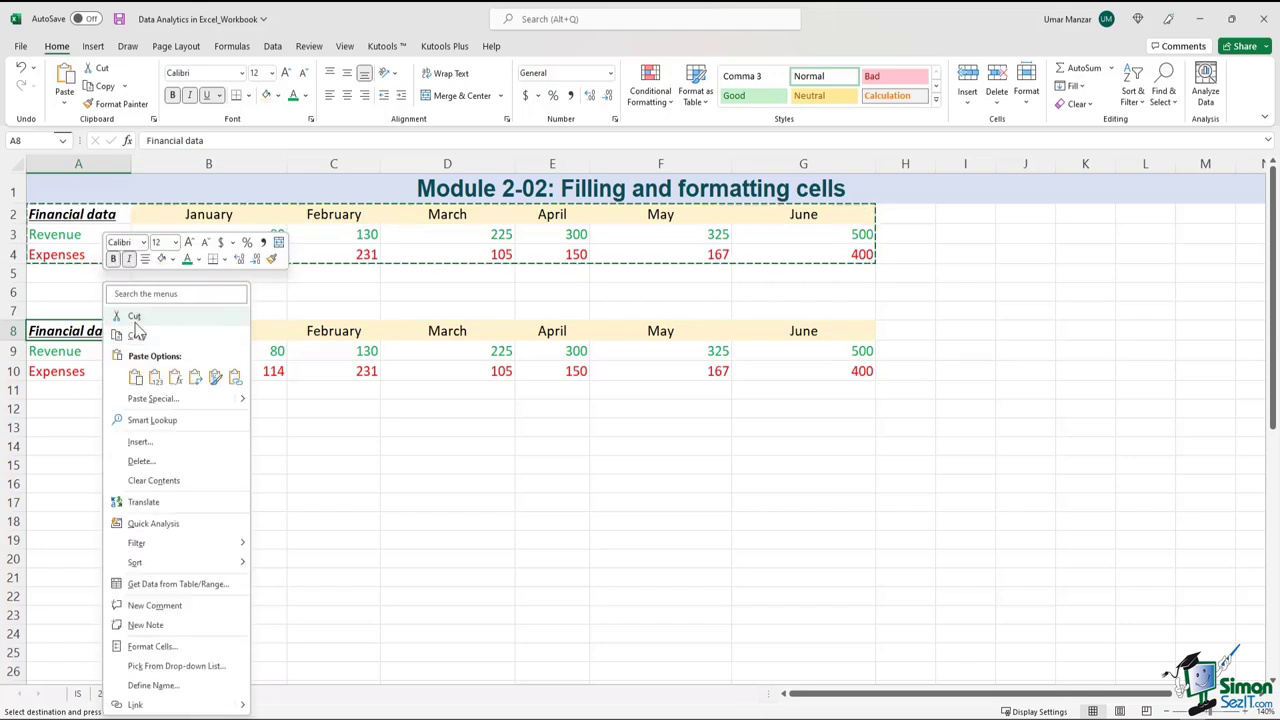
click(128, 331)
click(90, 311)
key(Return)
Merge cells A7:G7 across the width of the copied table with Merge Across.
drag(90, 311, 835, 311)
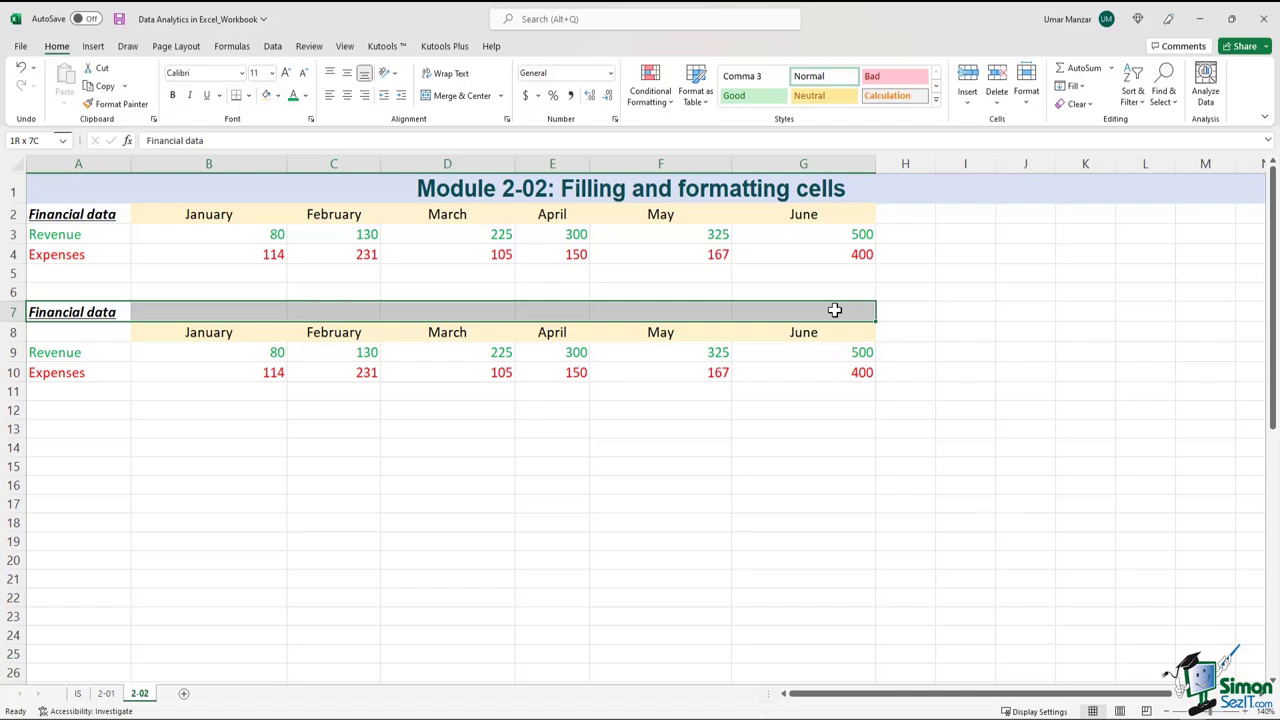
drag(60, 312, 826, 307)
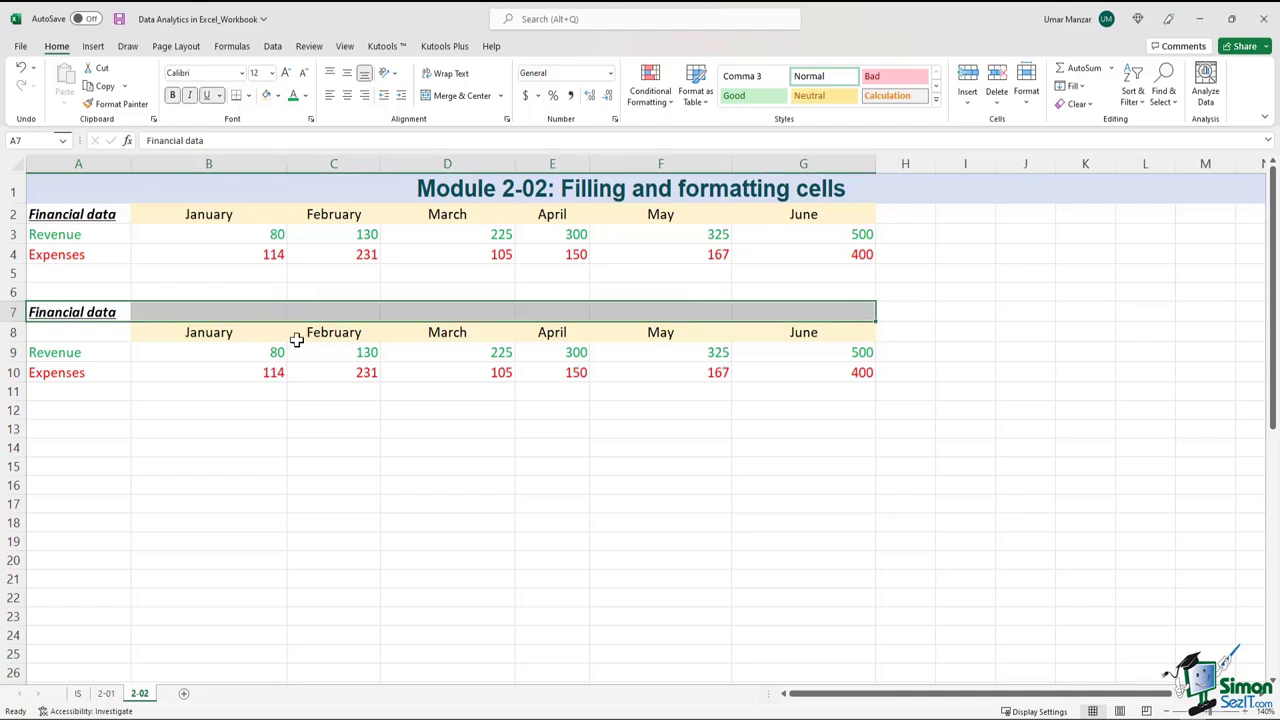
drag(83, 332, 832, 375)
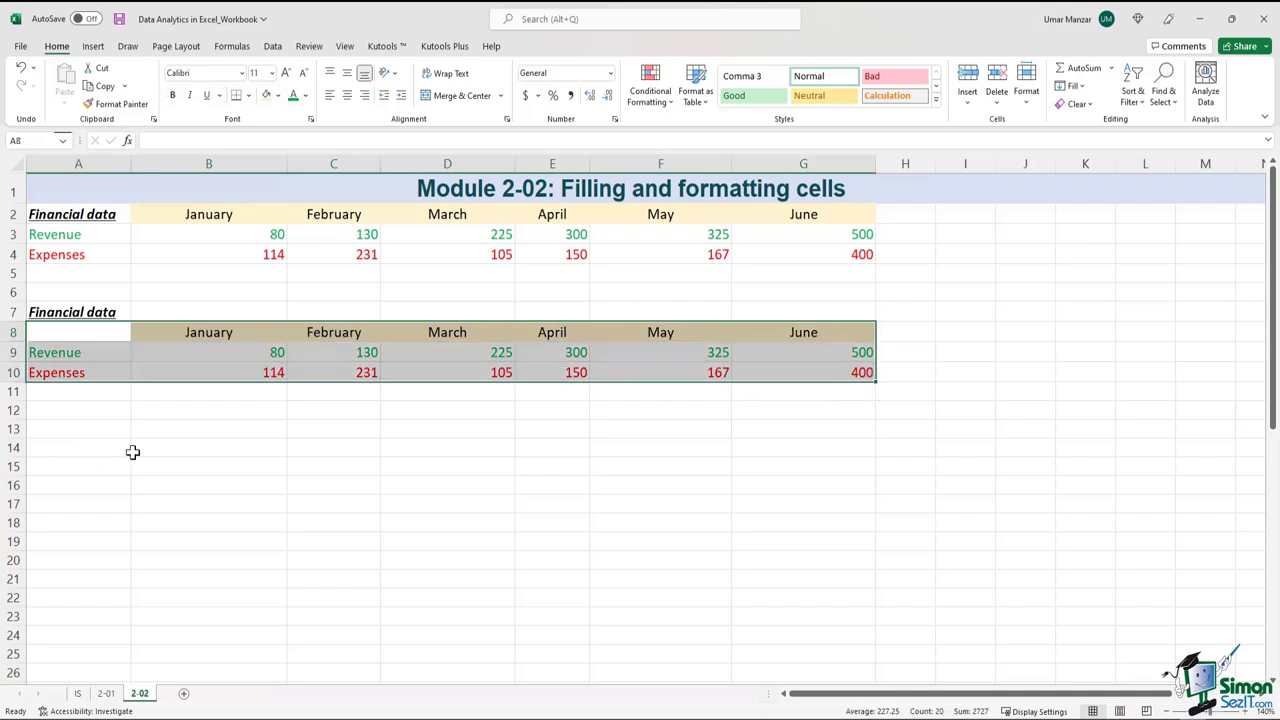
click(132, 452)
click(92, 311)
drag(76, 302, 805, 310)
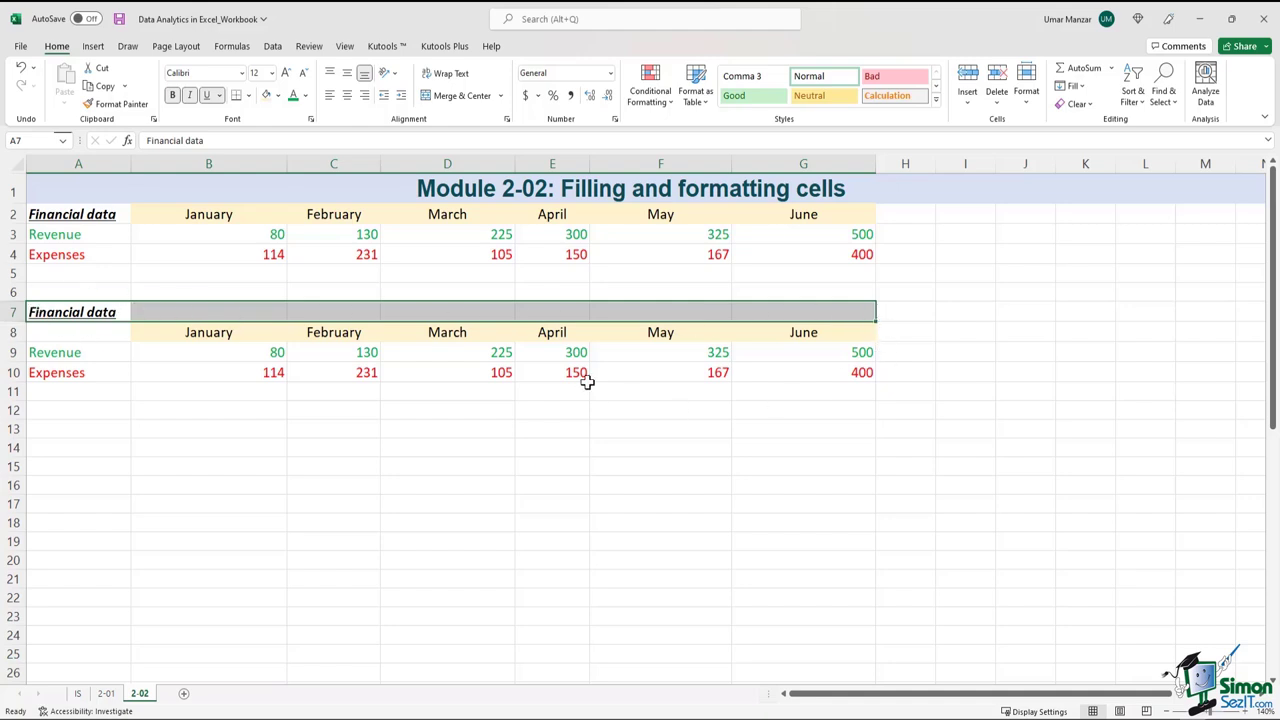
click(501, 95)
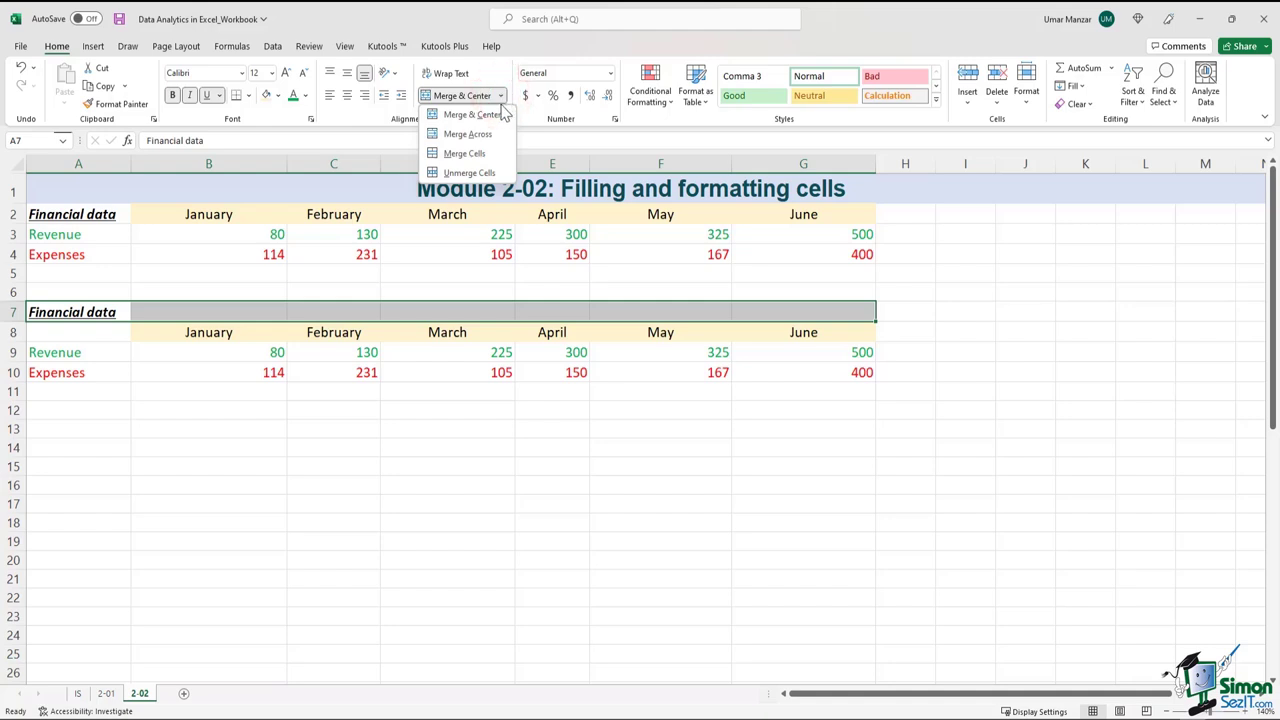
click(489, 136)
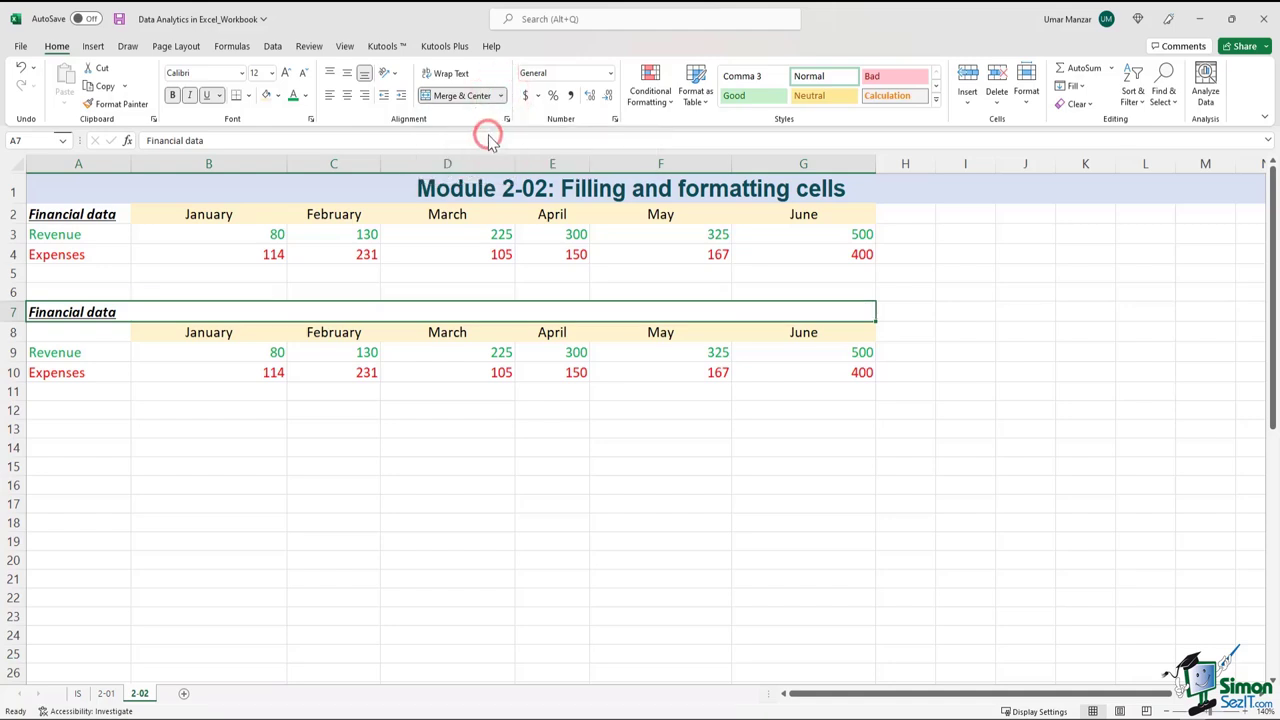
click(533, 478)
Centre the "Financial data" heading horizontally in the merged row 7.
click(248, 305)
click(347, 95)
click(426, 457)
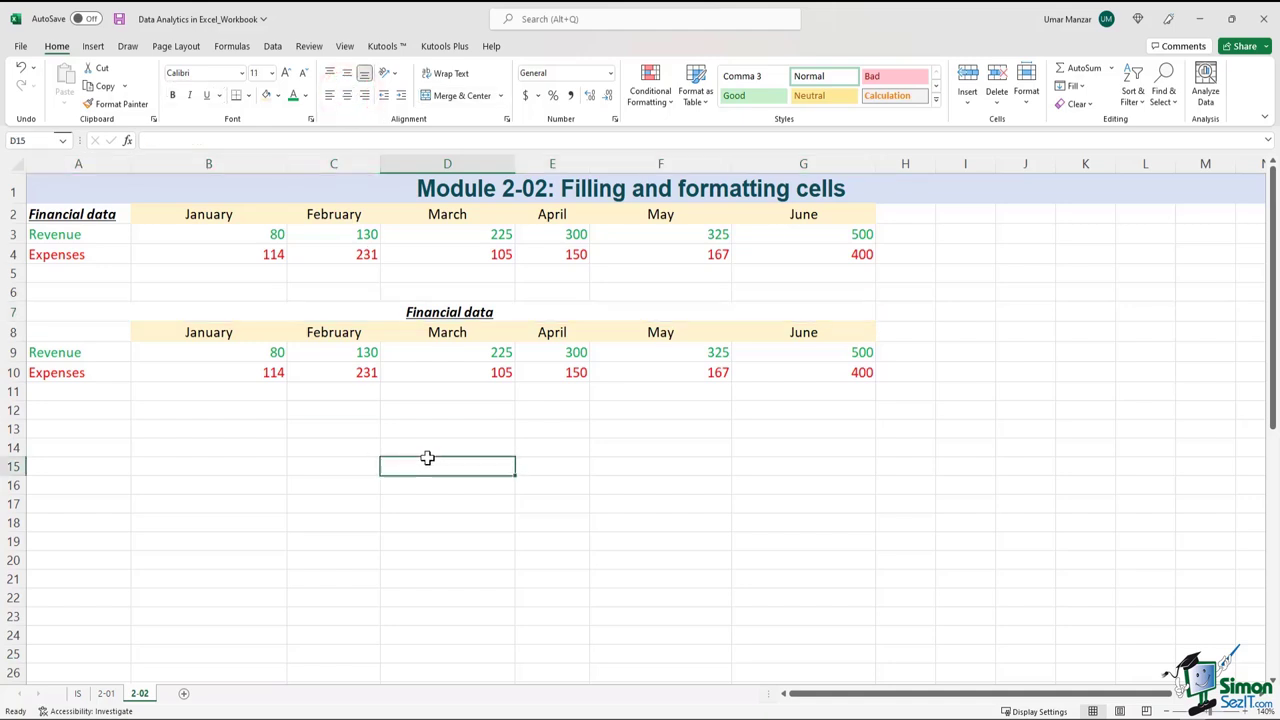
Compare the original financial table A2:G4 with the rearranged copy in A7:G10.
drag(320, 466, 317, 440)
drag(136, 310, 146, 374)
drag(103, 213, 808, 254)
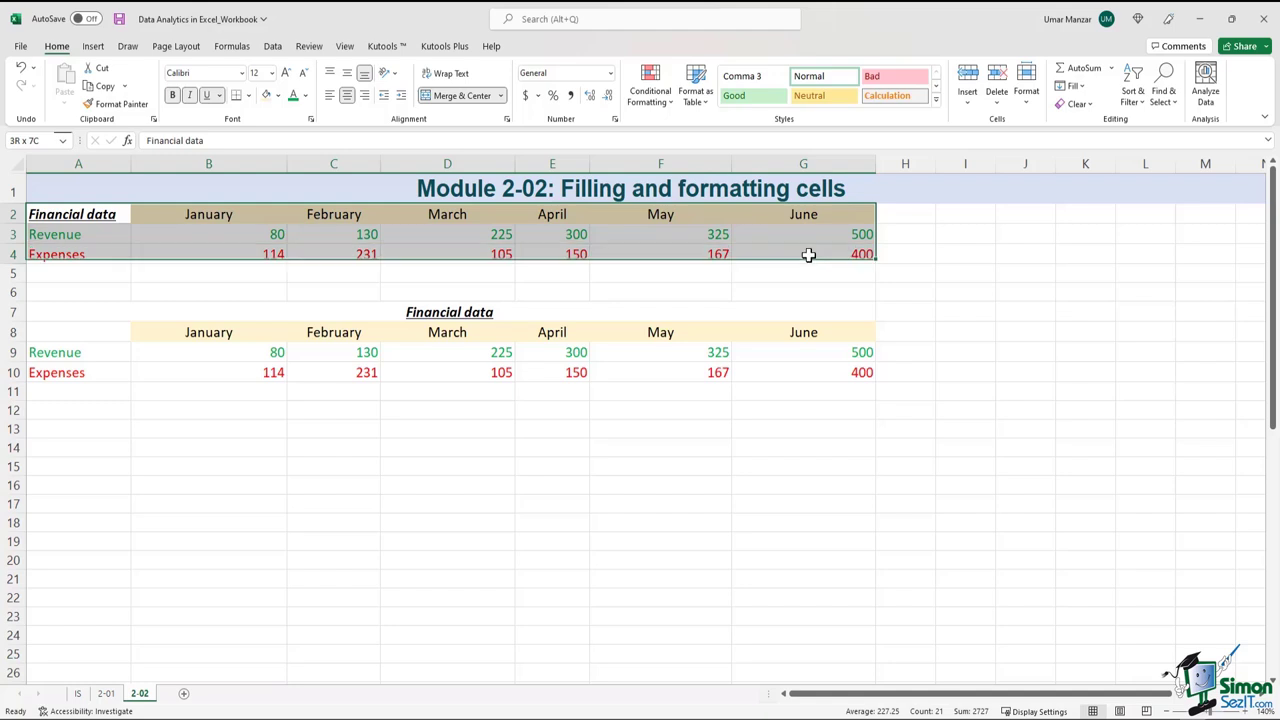
drag(286, 317, 270, 372)
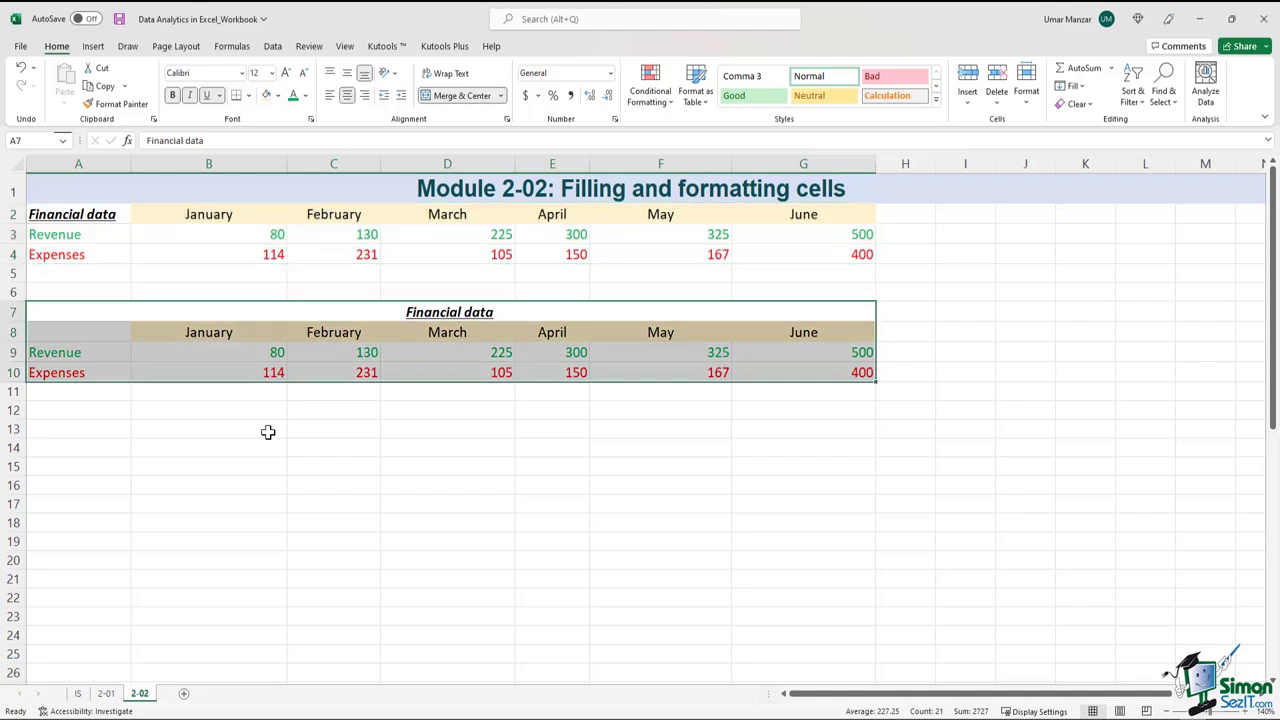
click(721, 436)
Examine the ticket table A40:G43 for its text, number and date columns and the formulas under Days Since Issue.
scroll(721, 436, down, 4)
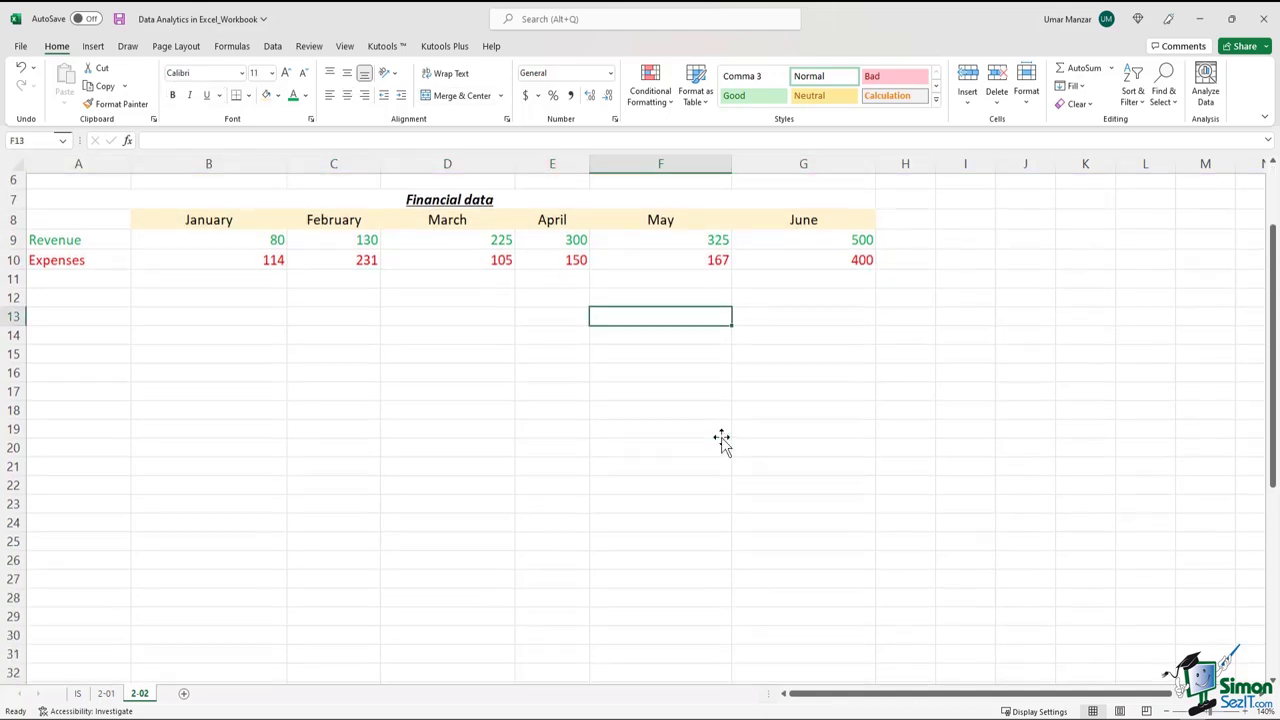
scroll(721, 436, down, 6)
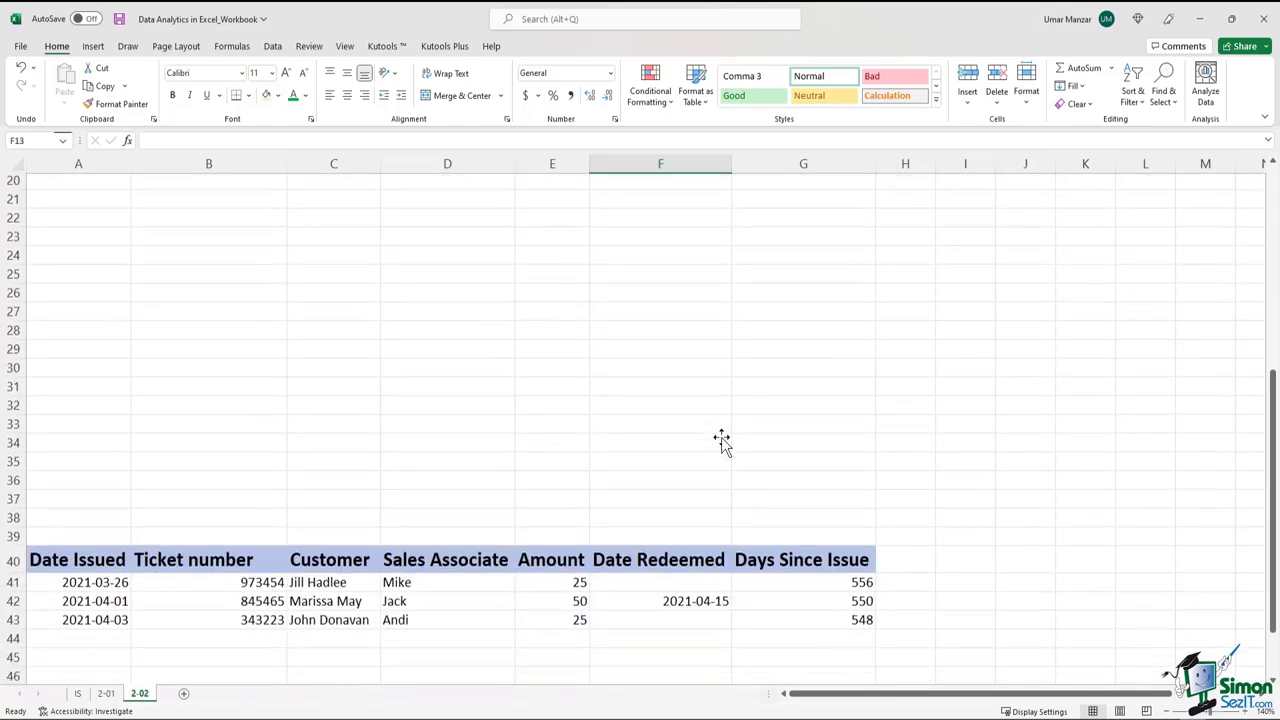
drag(60, 377, 863, 440)
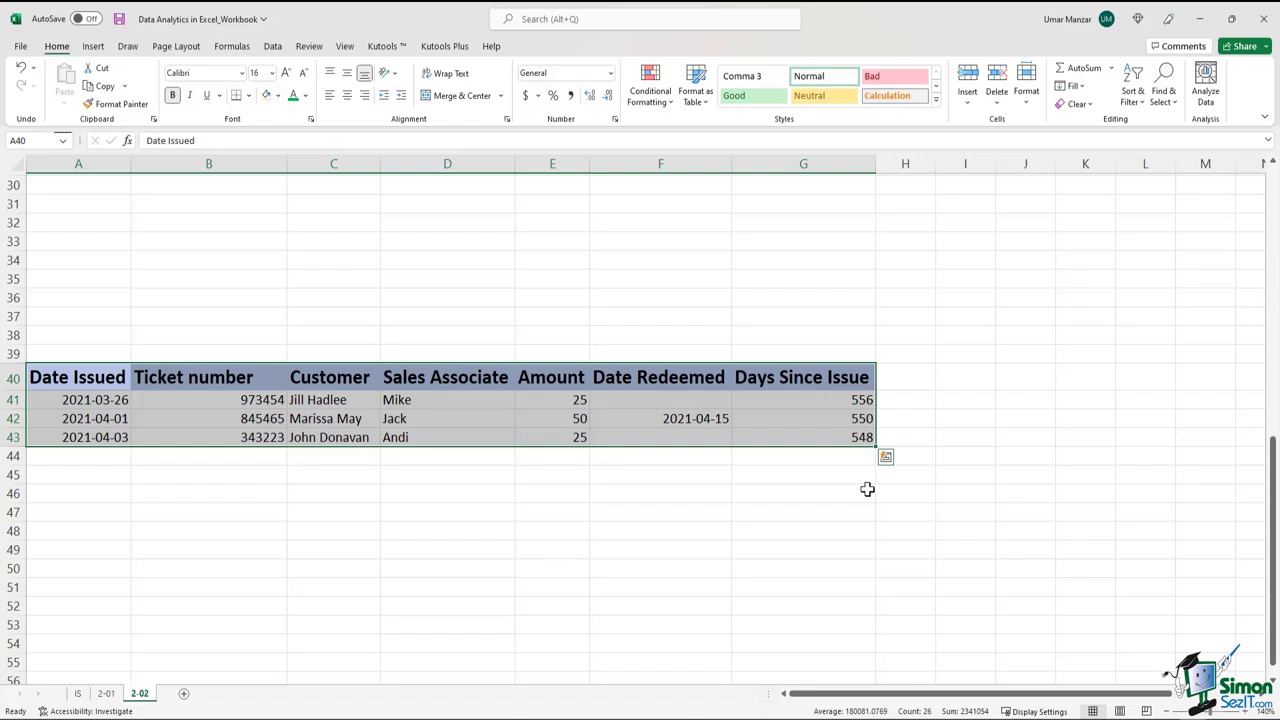
click(694, 528)
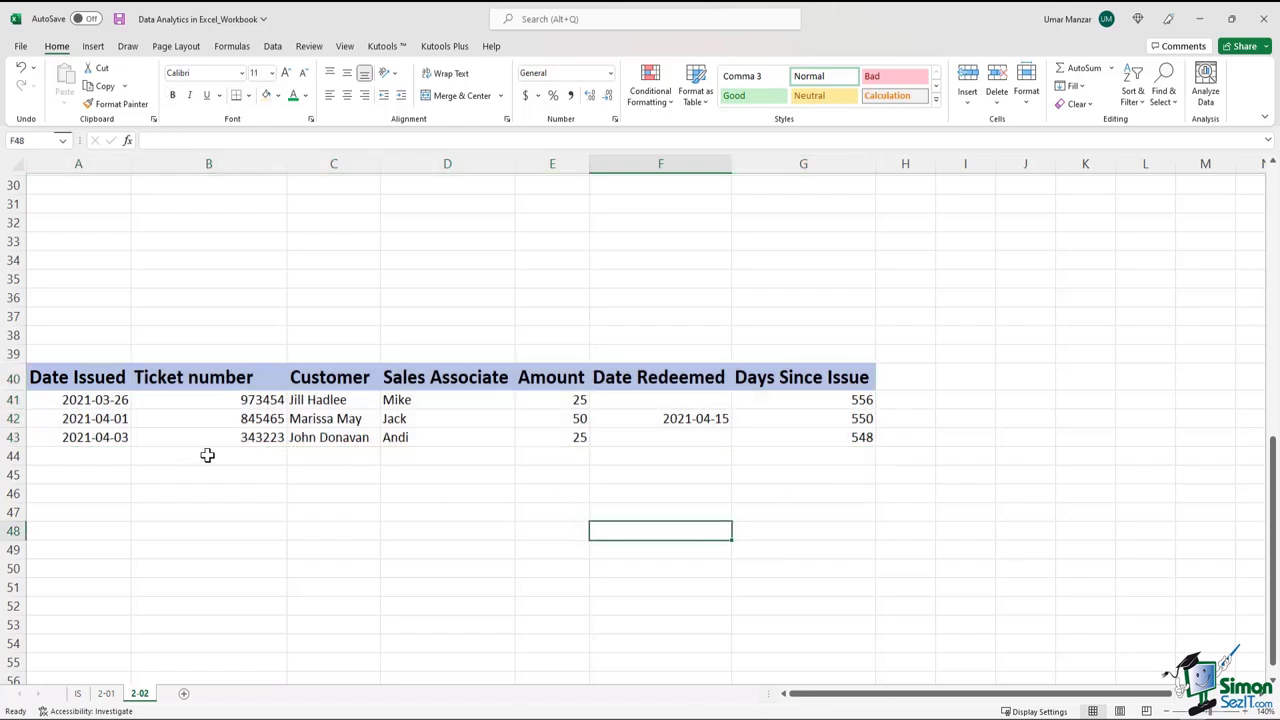
drag(332, 396, 445, 439)
drag(234, 400, 227, 440)
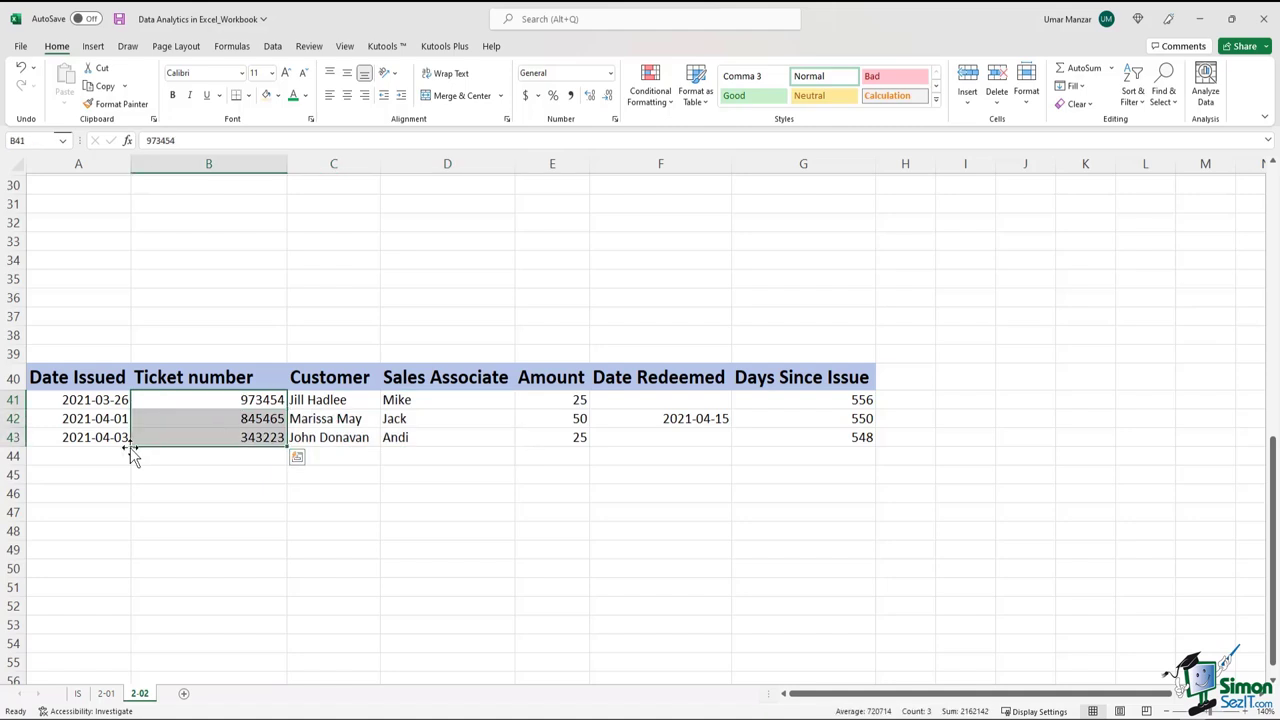
drag(86, 398, 106, 437)
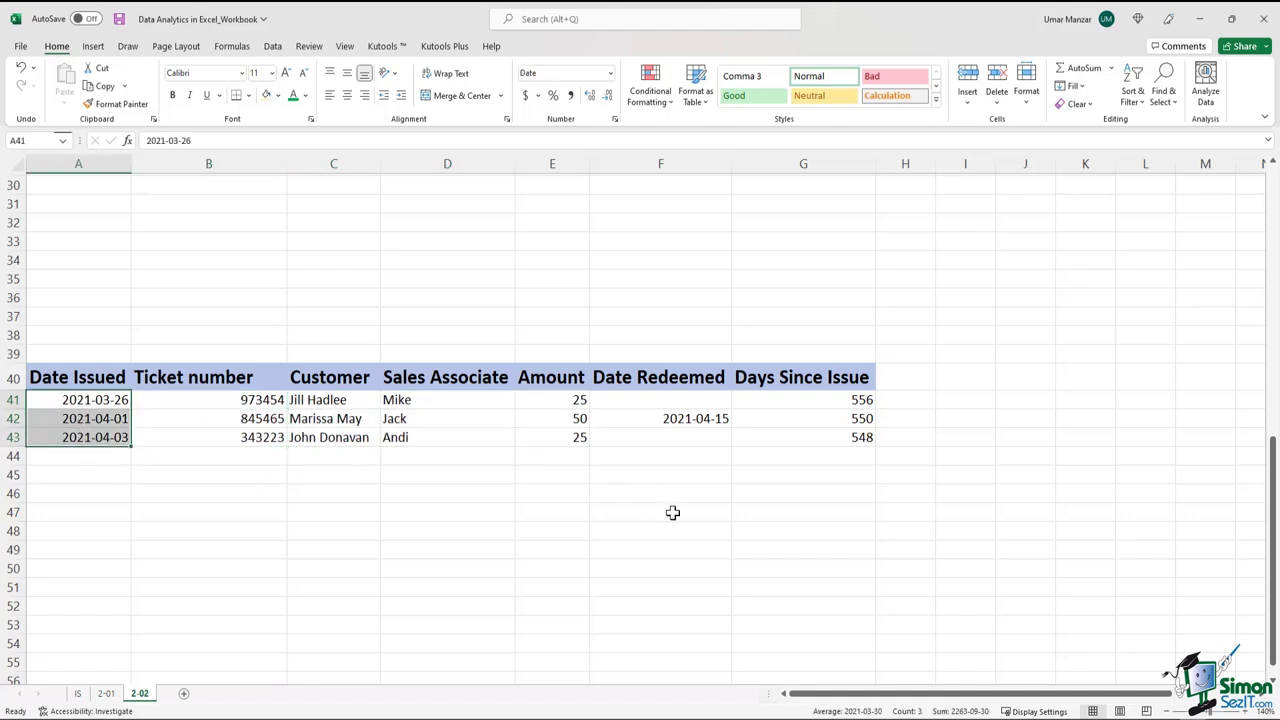
click(800, 403)
click(808, 423)
click(809, 438)
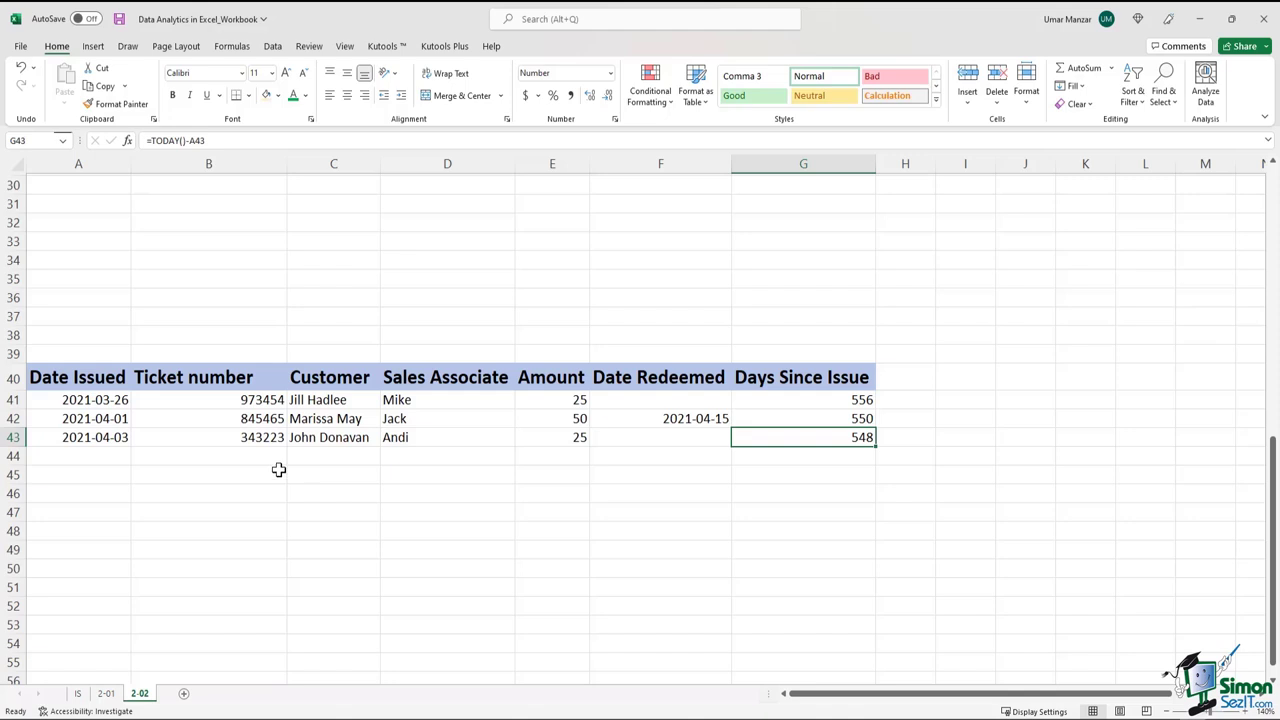
Enter a person's first name as text in B46 and the number 17 in C46.
click(230, 492)
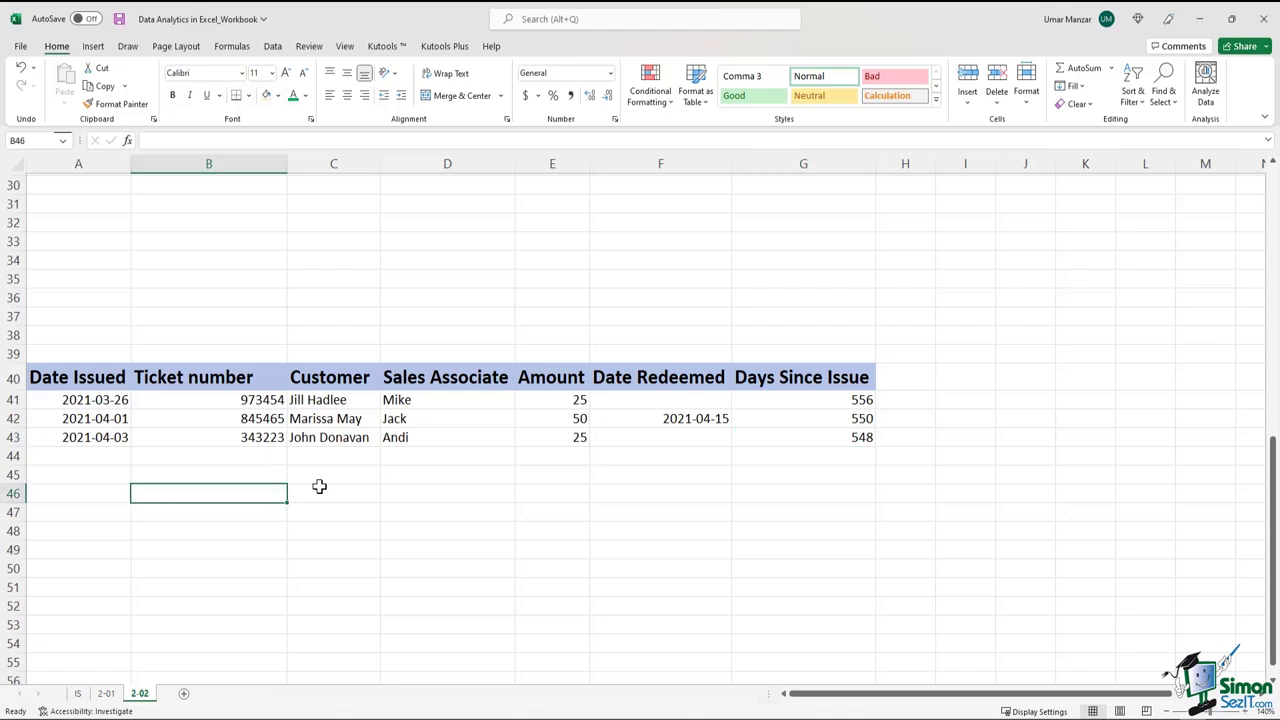
text(Umar)
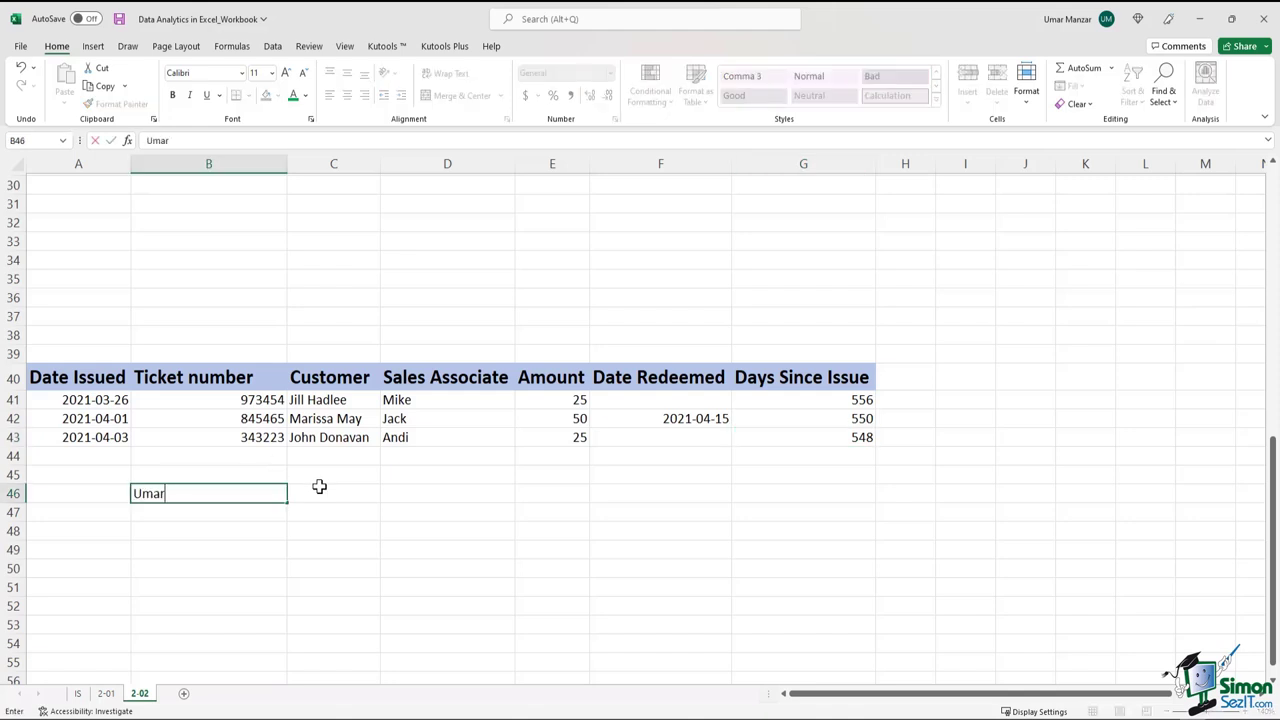
key(Return)
click(188, 492)
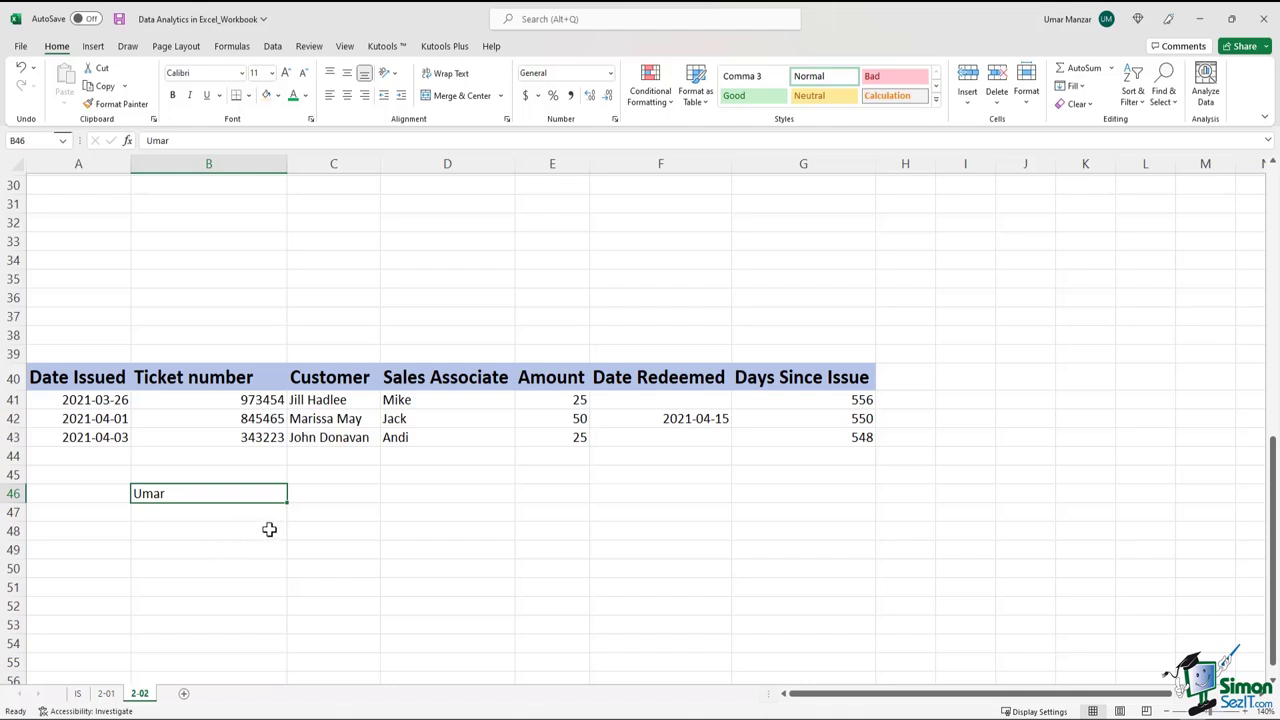
click(320, 497)
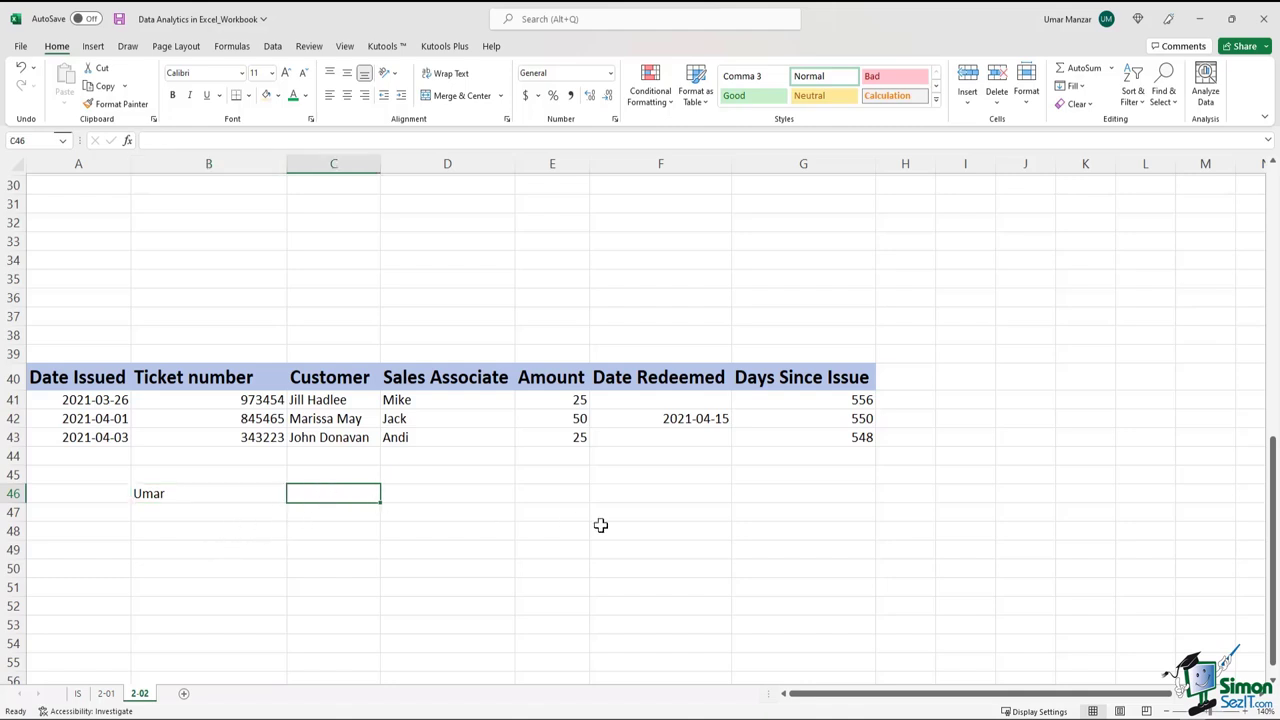
text(17)
key(Return)
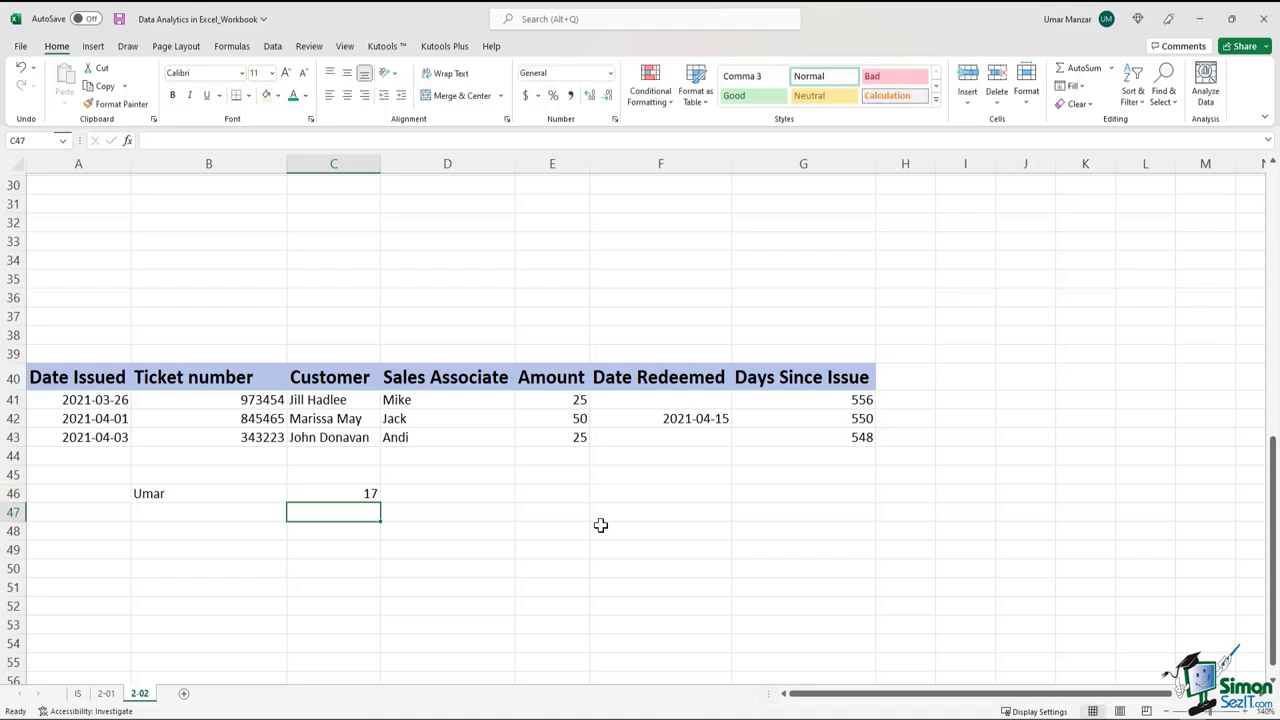
With the number cell C46 selected, browse the library of Financial functions.
drag(327, 497, 231, 497)
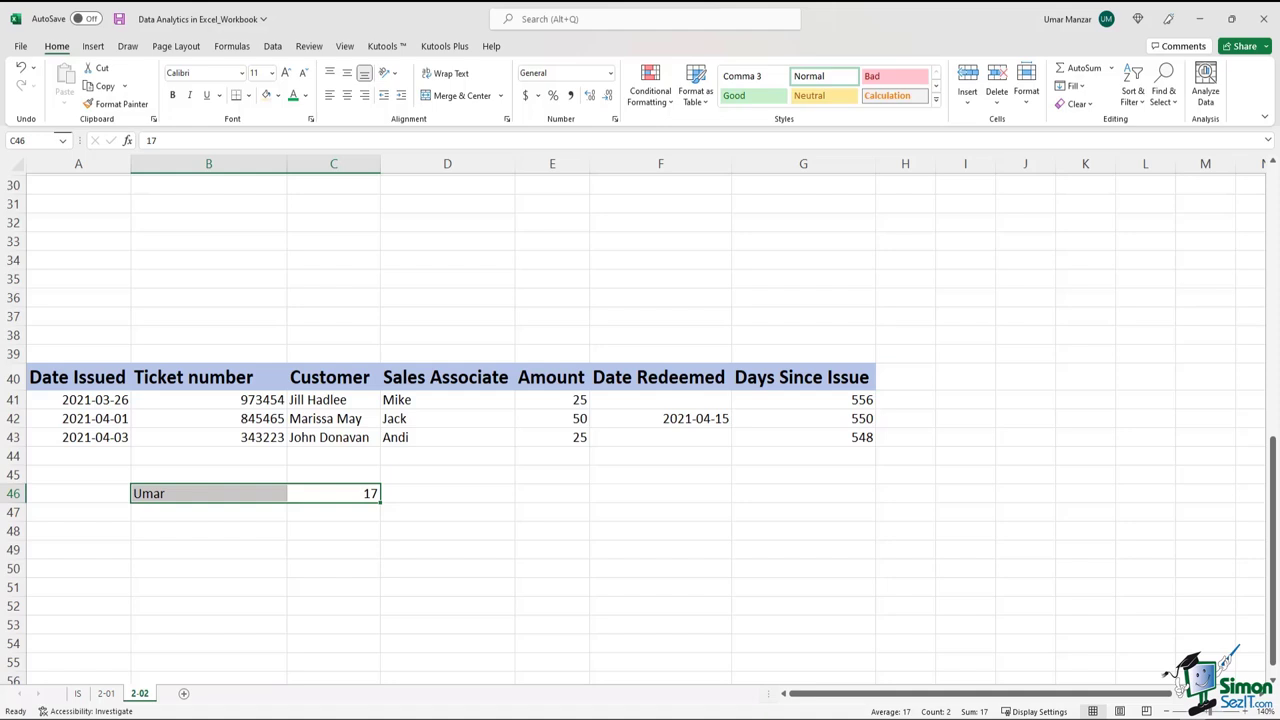
click(491, 470)
click(364, 496)
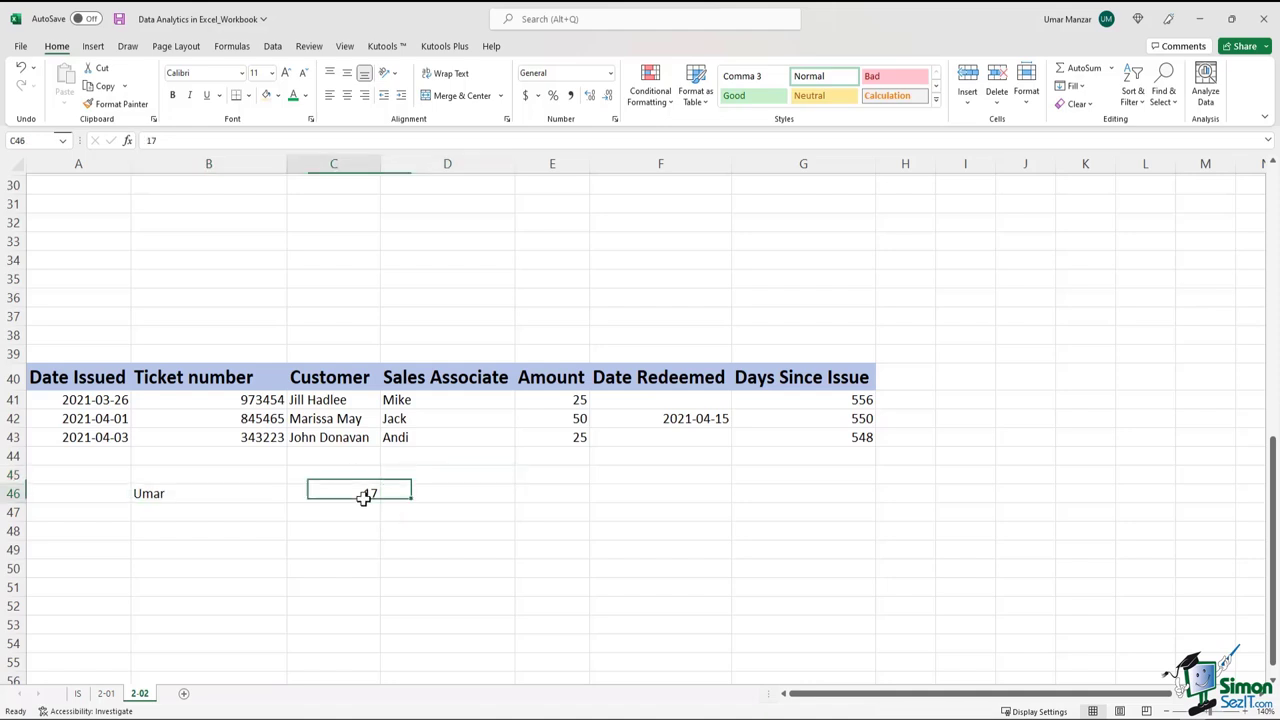
click(240, 50)
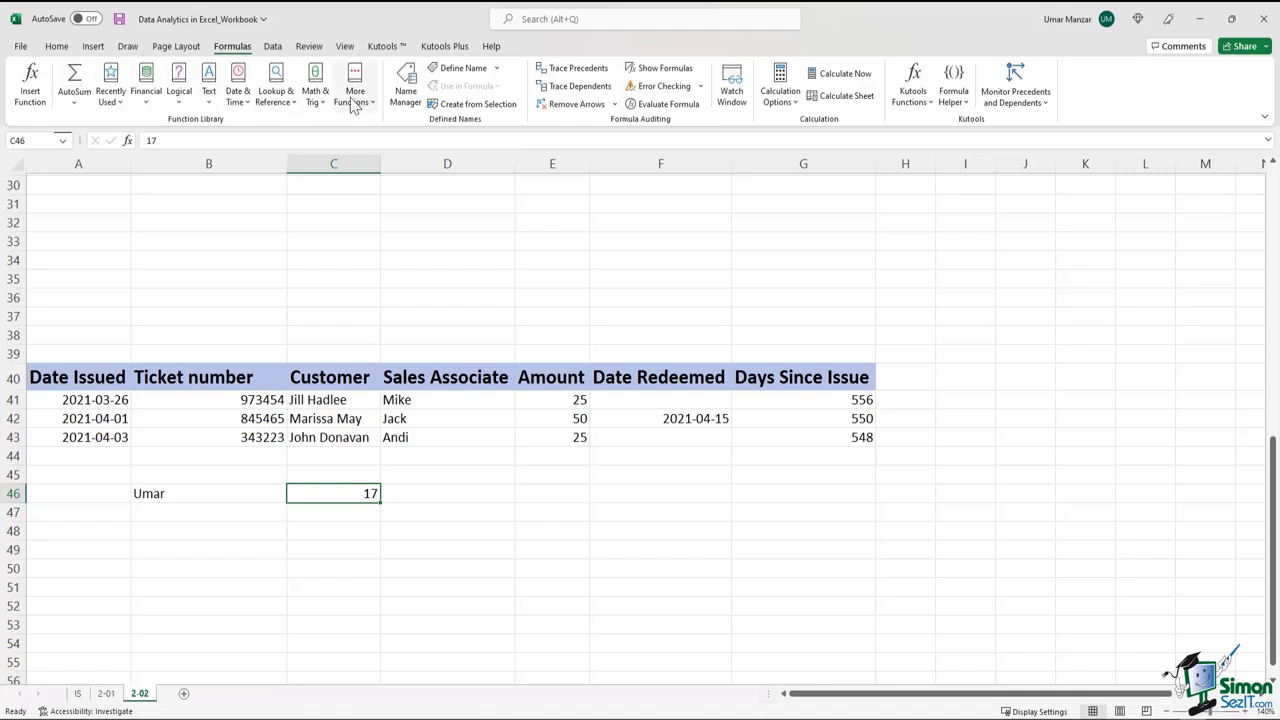
click(146, 100)
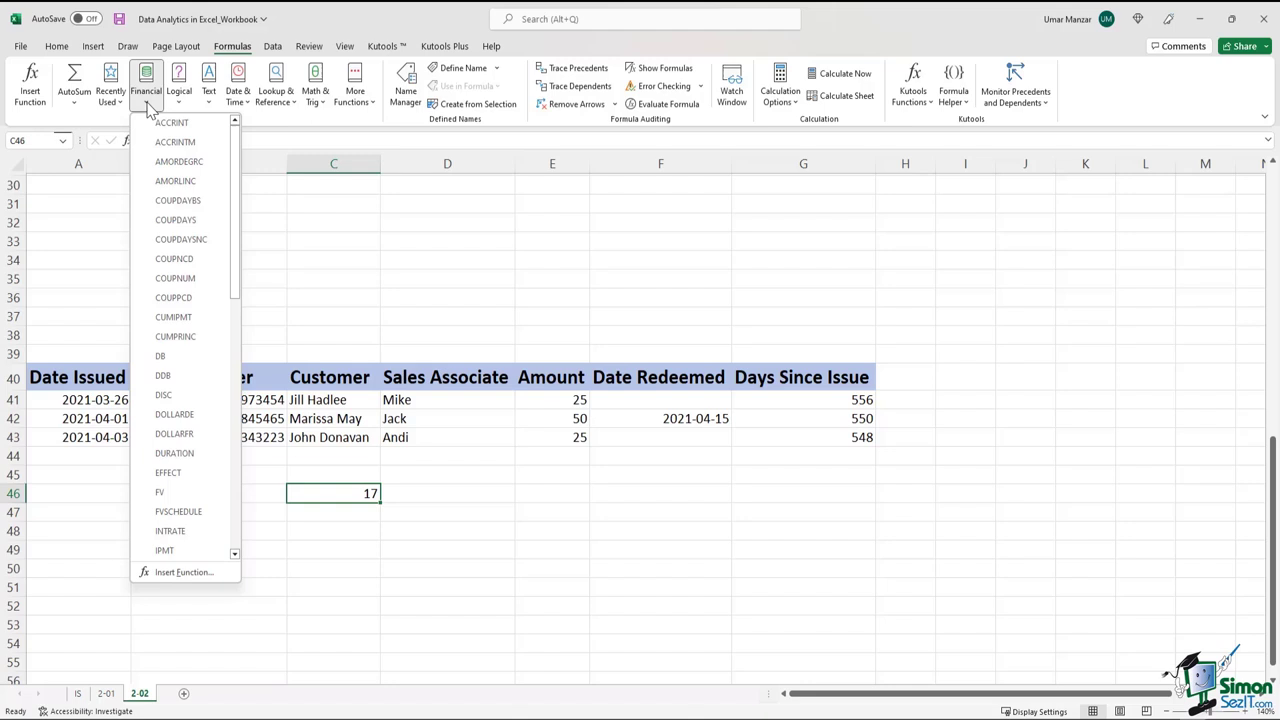
drag(234, 194, 232, 300)
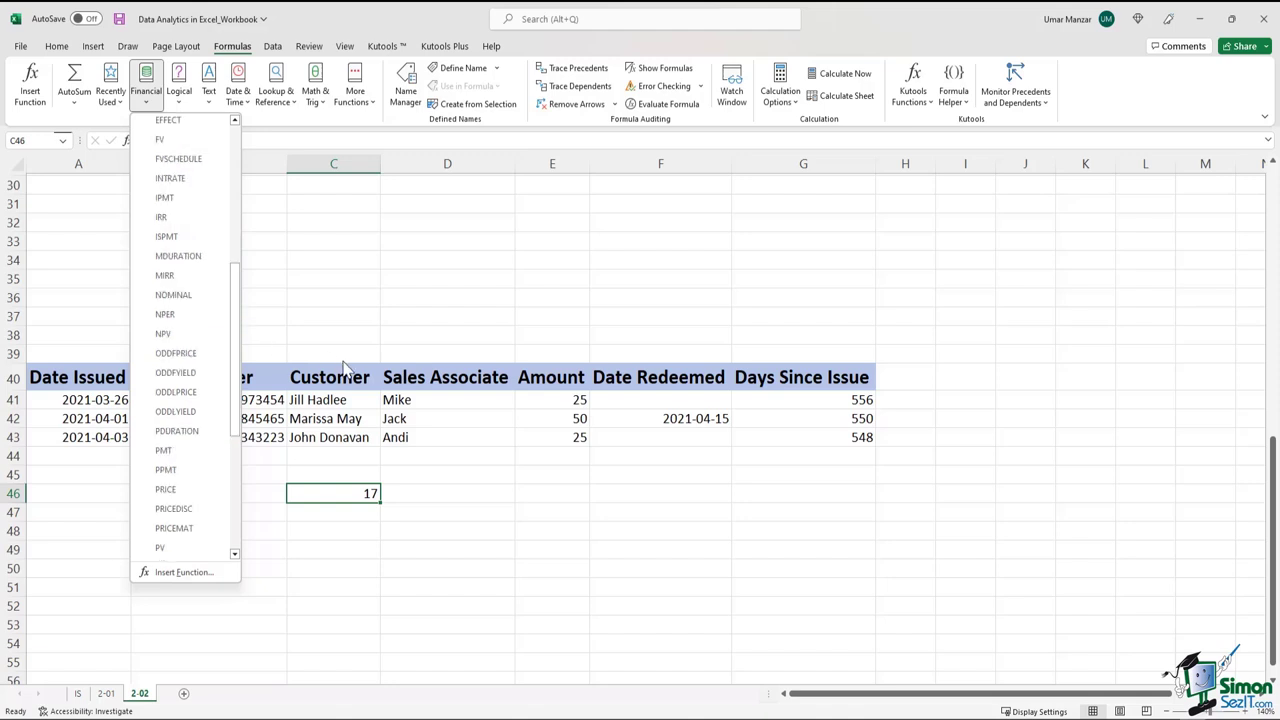
key(Escape)
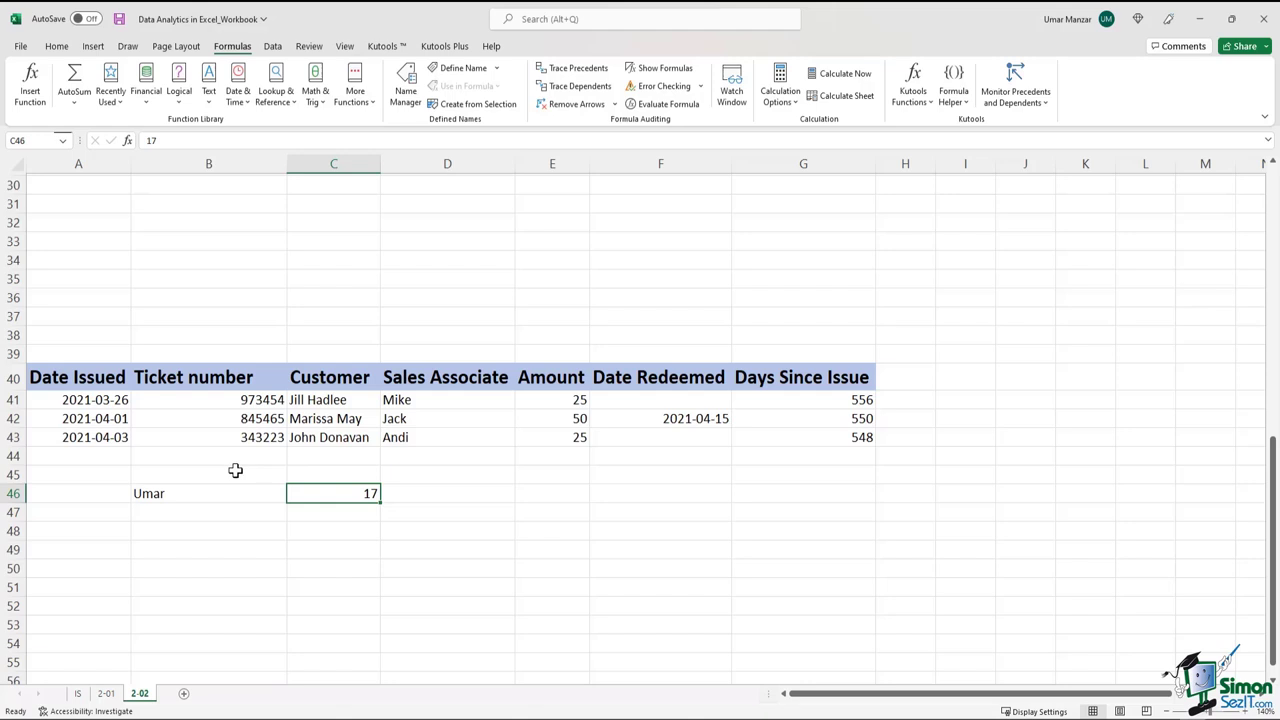
Compare the data types of the text in B46, the date in A41 and the number in C46.
click(151, 497)
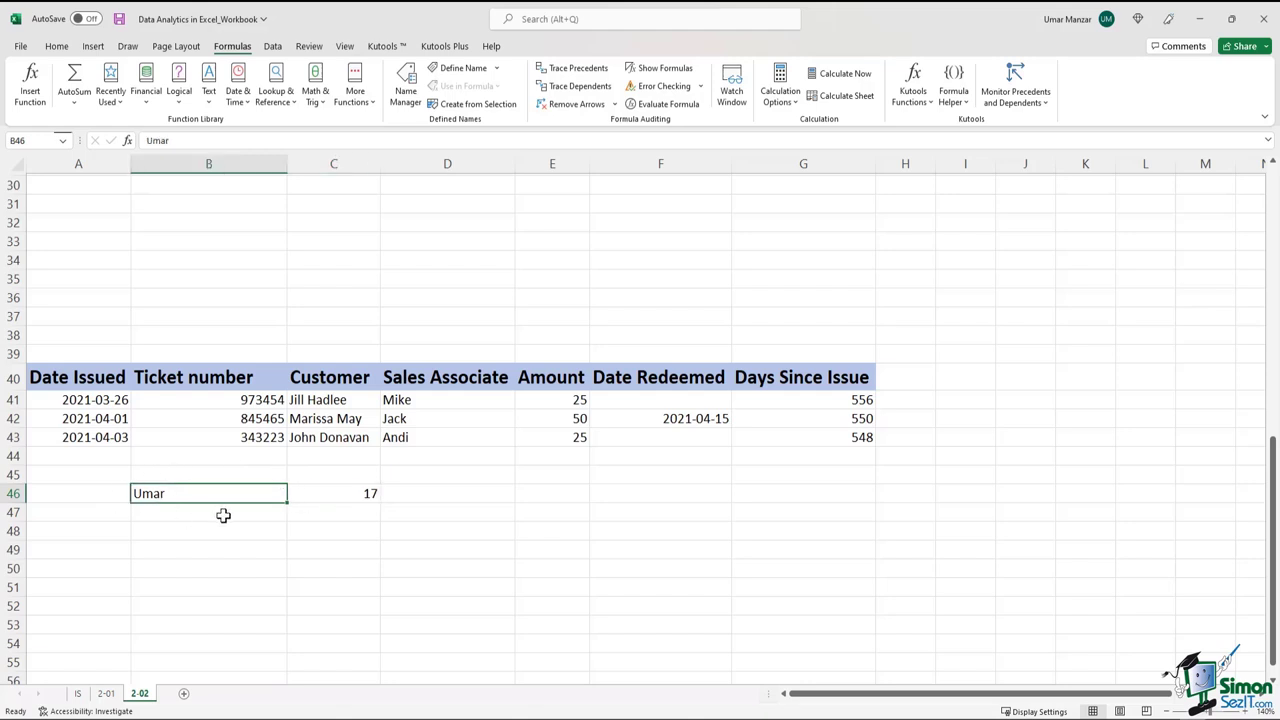
click(119, 400)
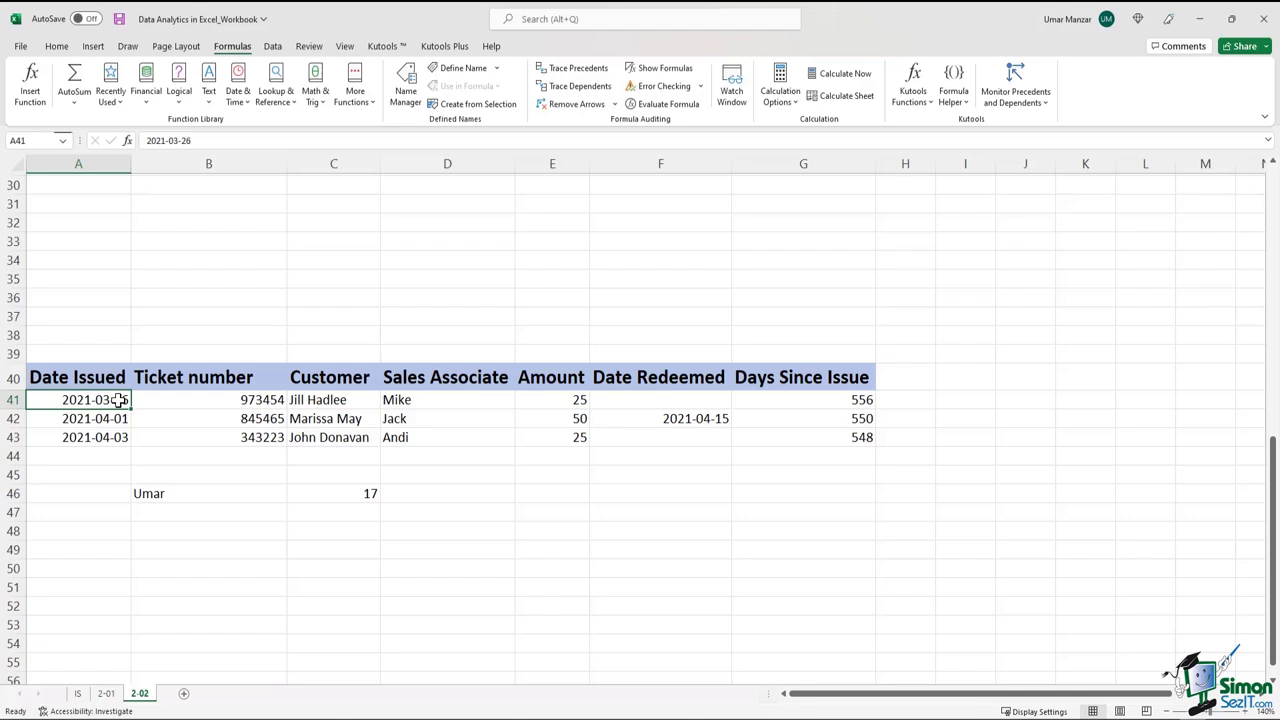
click(228, 456)
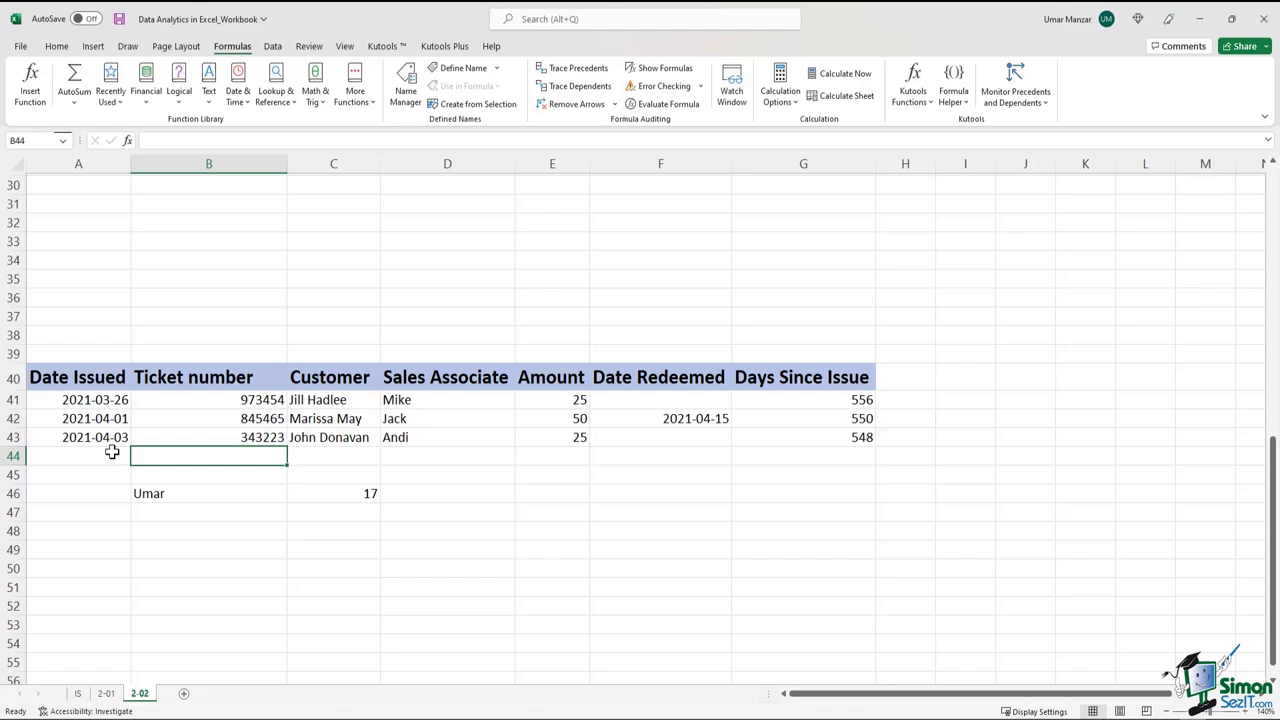
drag(177, 492, 323, 494)
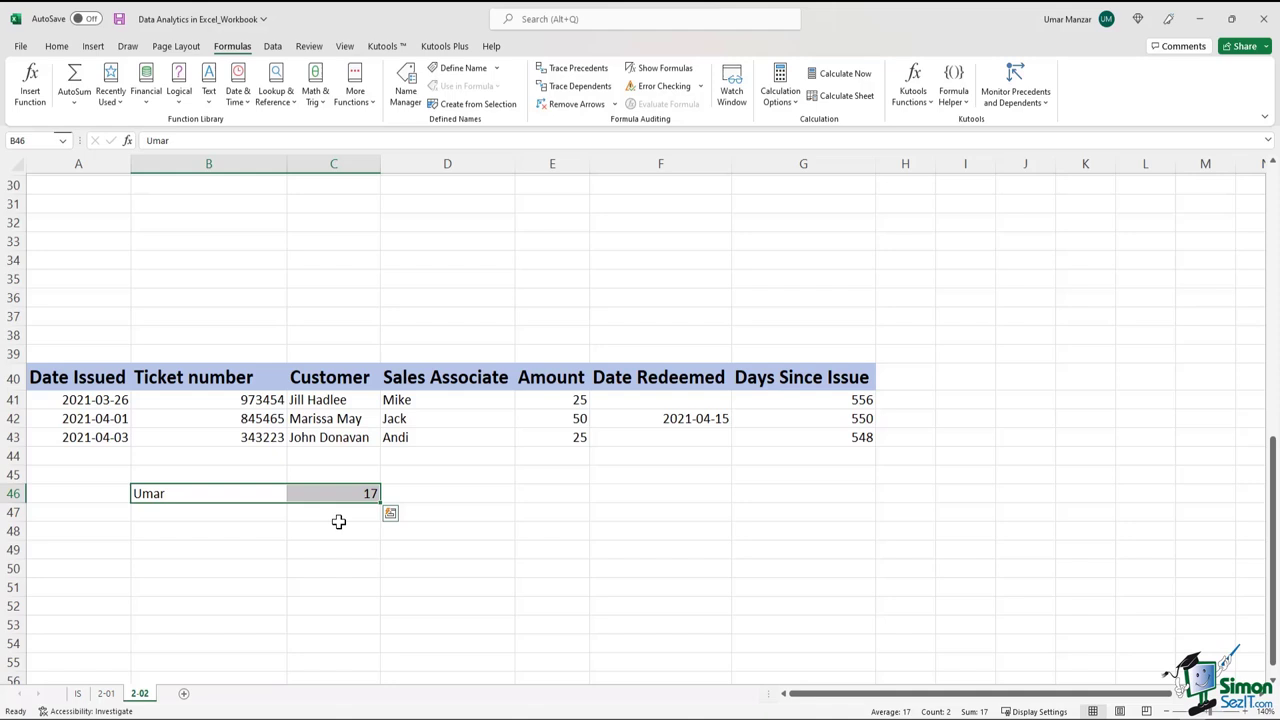
Enter the date Oct 3 in cell A48, below the Date Issued column.
drag(84, 401, 80, 434)
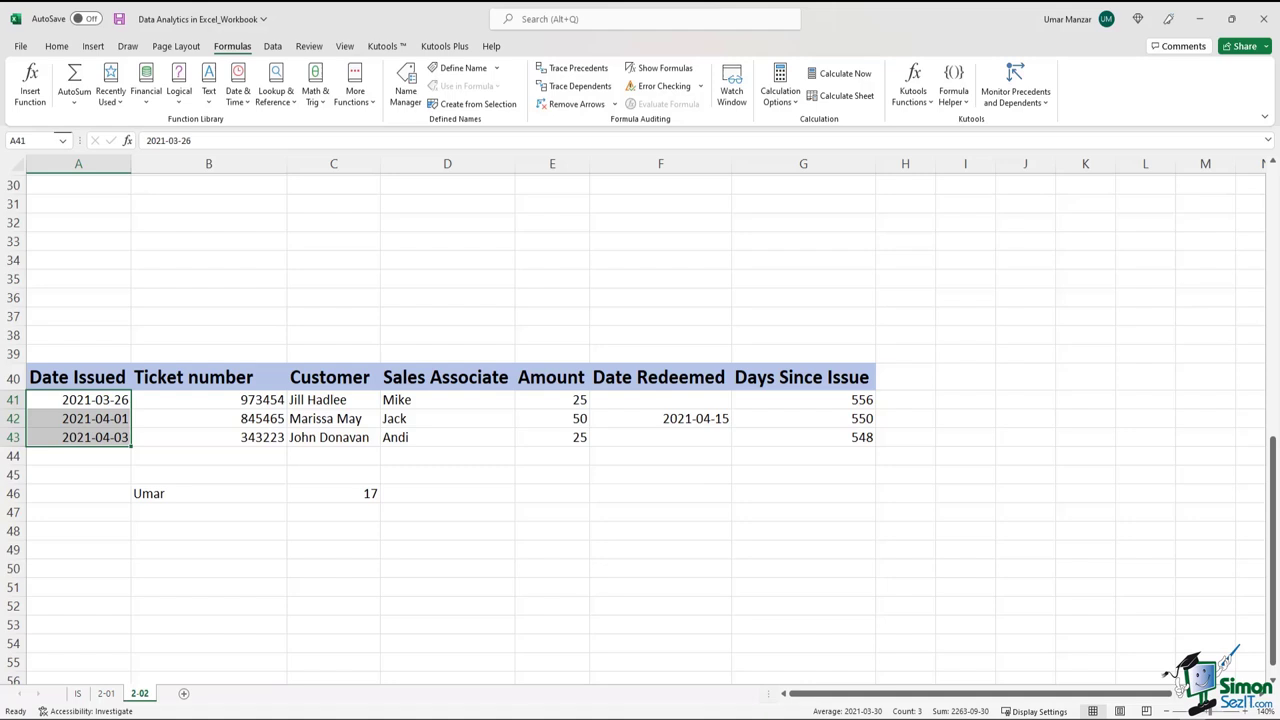
click(98, 529)
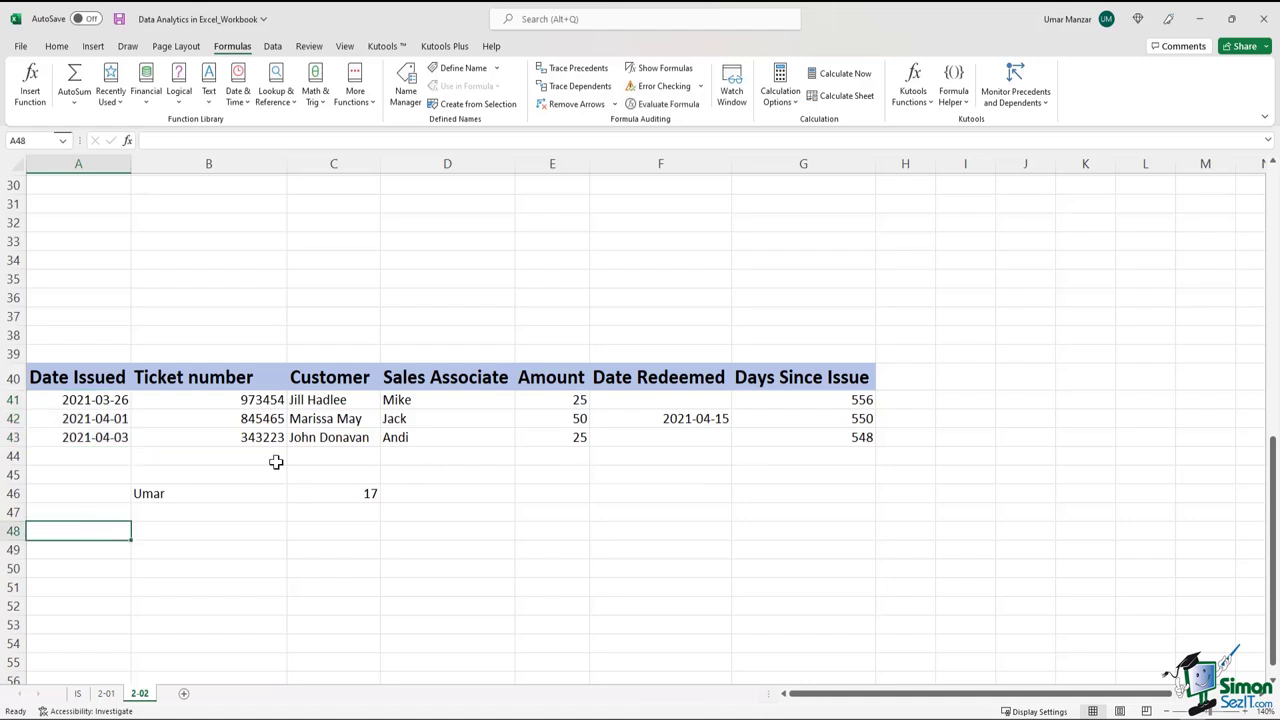
text(Oct 3)
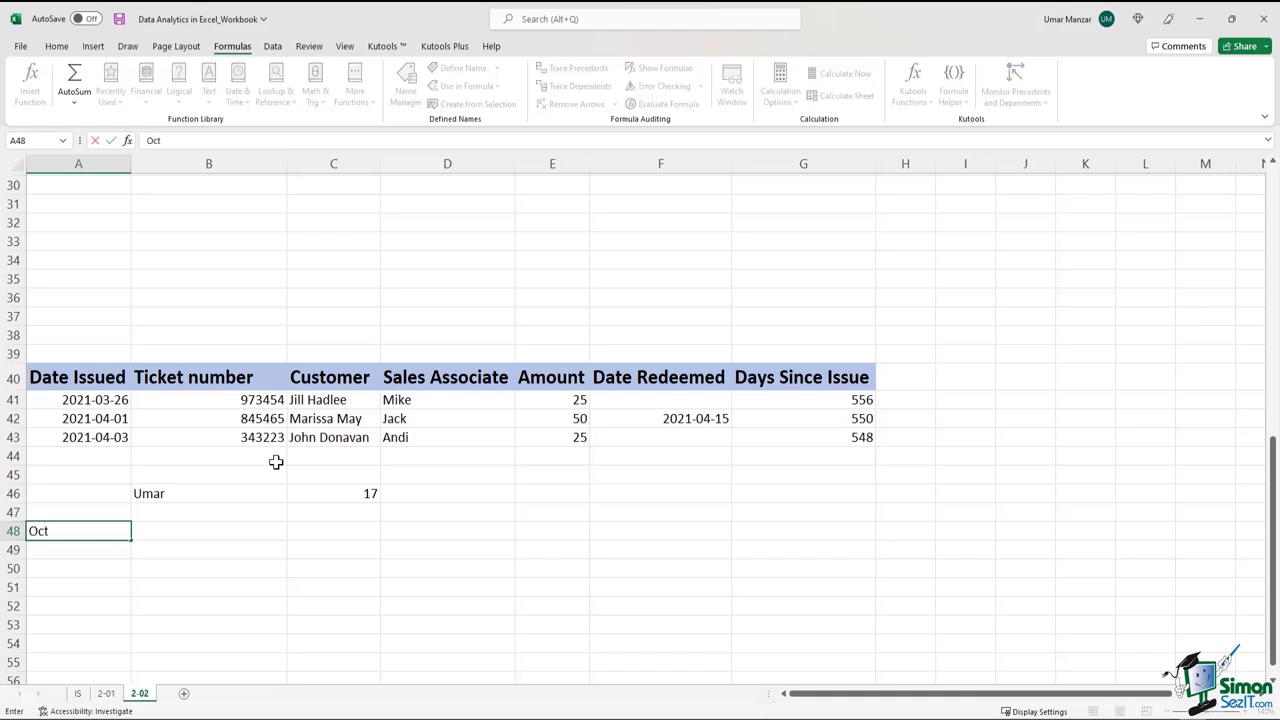
key(Return)
key(Up)
Examine the full date stored in A48, checking its year and day parts.
click(82, 552)
click(96, 530)
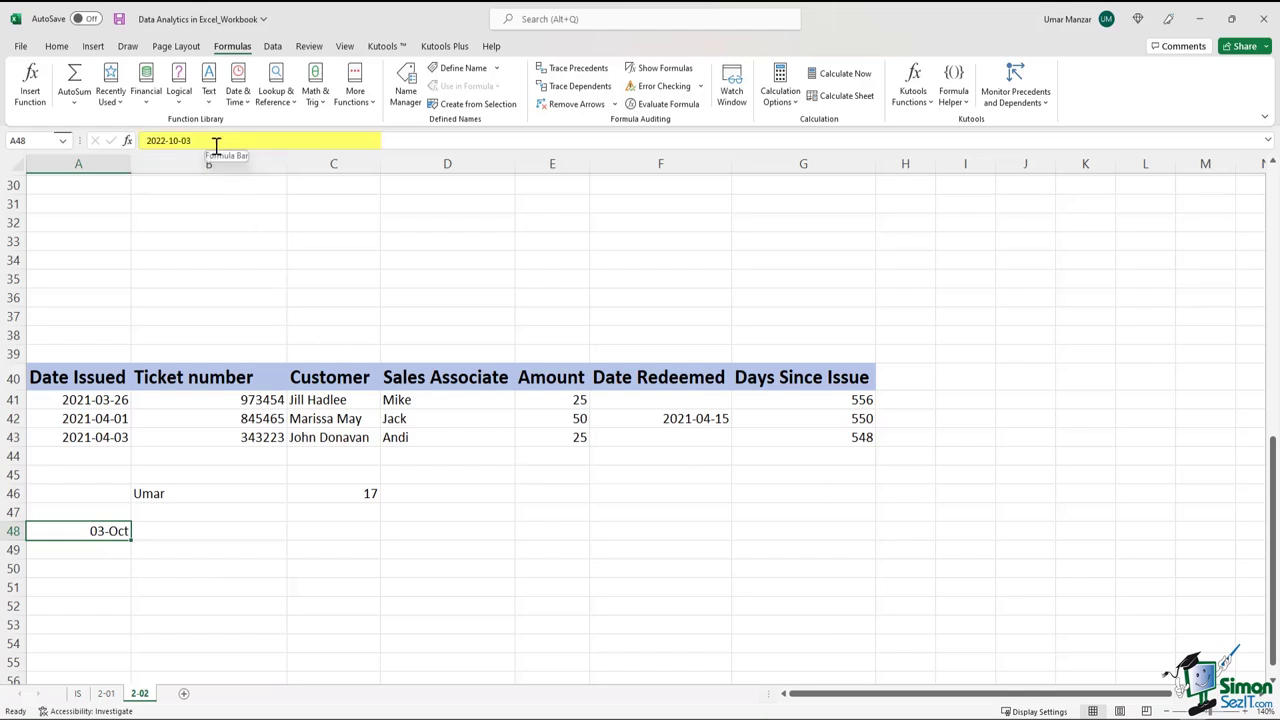
click(160, 141)
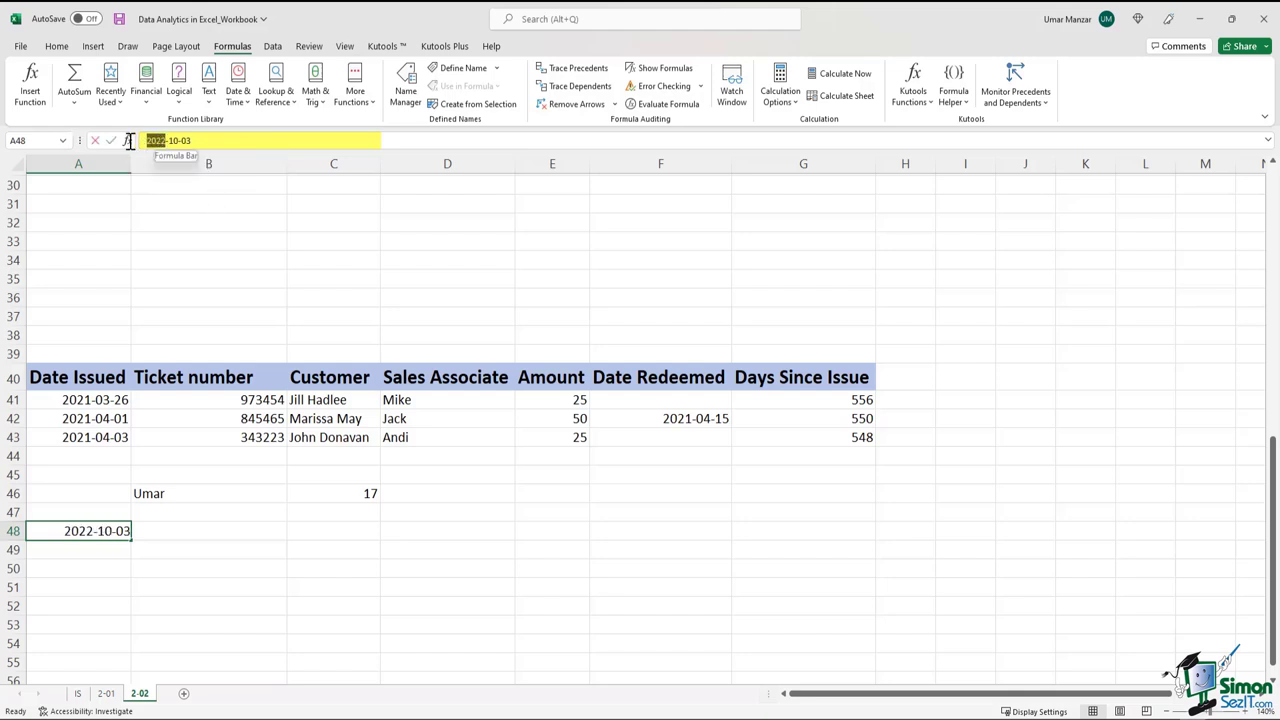
double_click(158, 141)
double_click(185, 141)
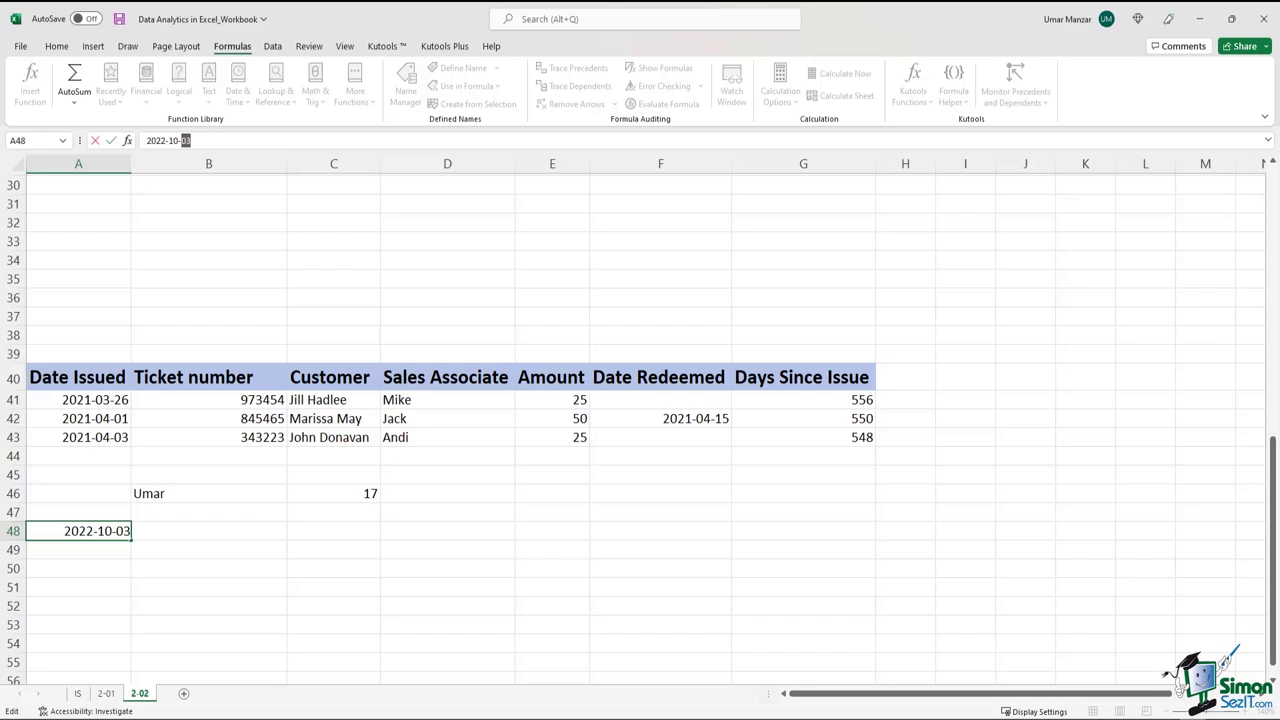
click(101, 553)
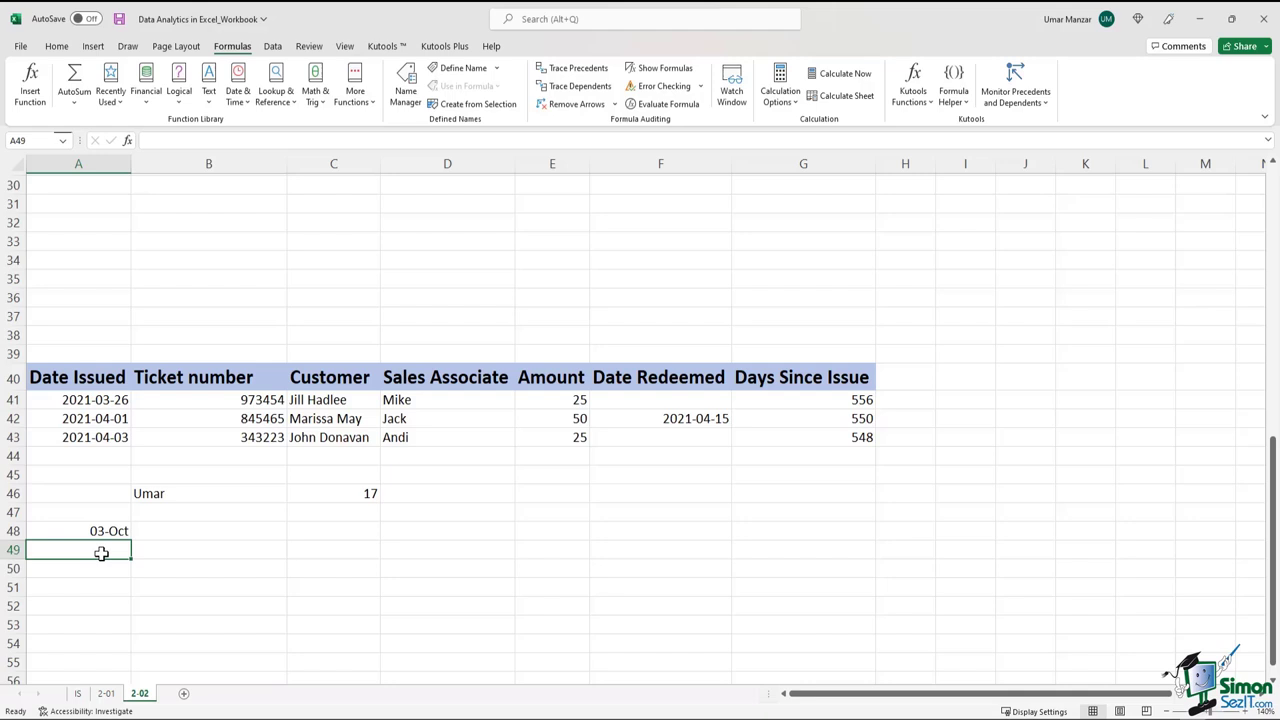
Enter the time 17:55 in A49 and check how its value is stored.
click(80, 531)
click(80, 551)
text(17:55)
key(ctrl+Return)
double_click(207, 141)
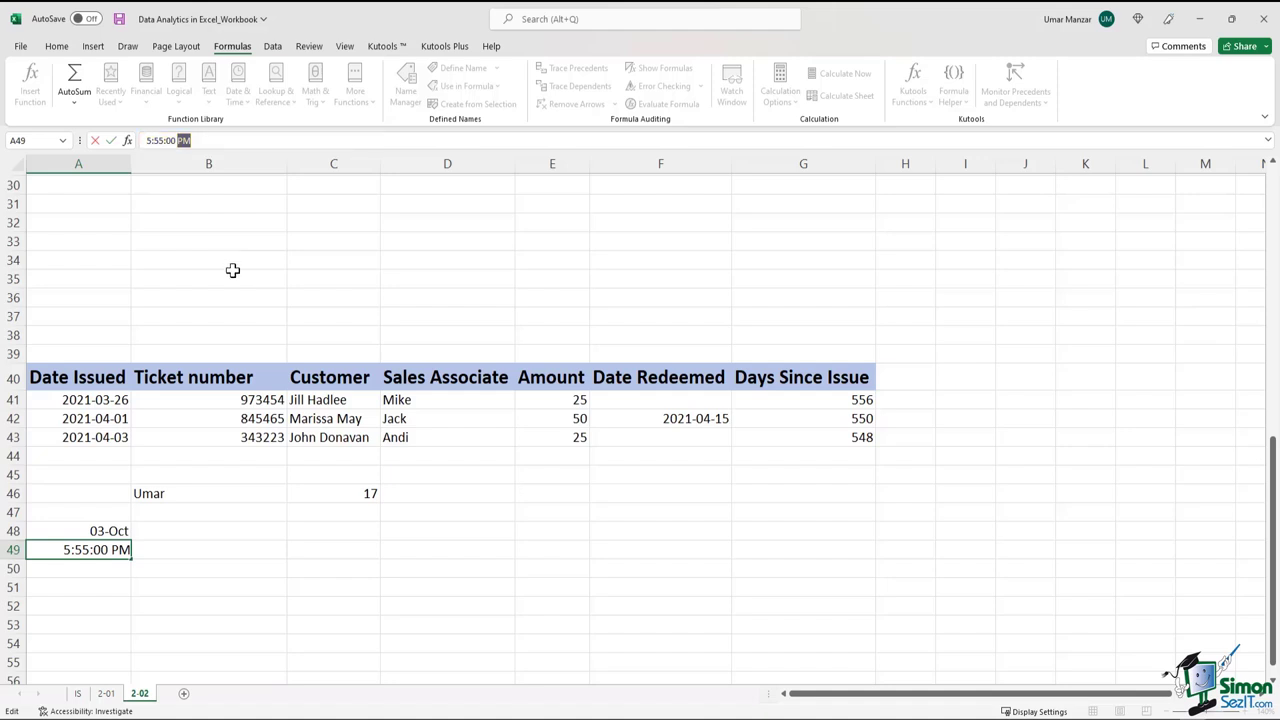
click(210, 476)
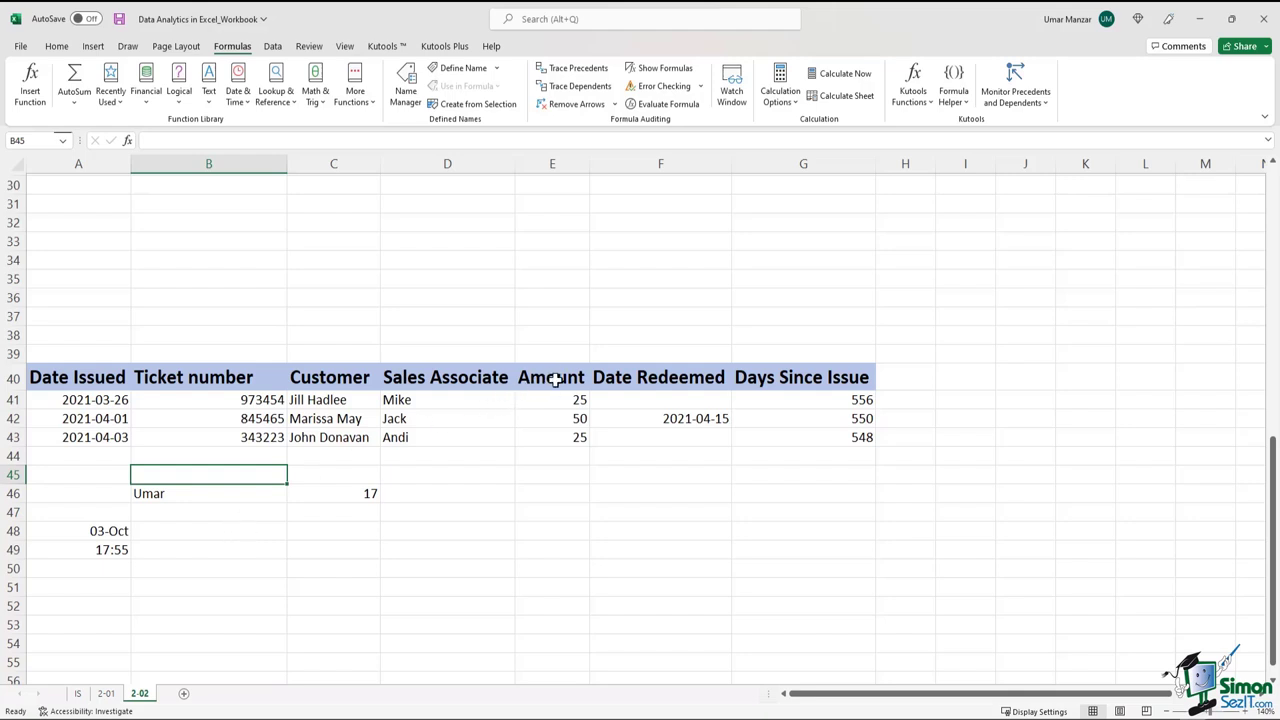
Format the Amount values in E41:E43 as Currency.
drag(552, 396, 560, 436)
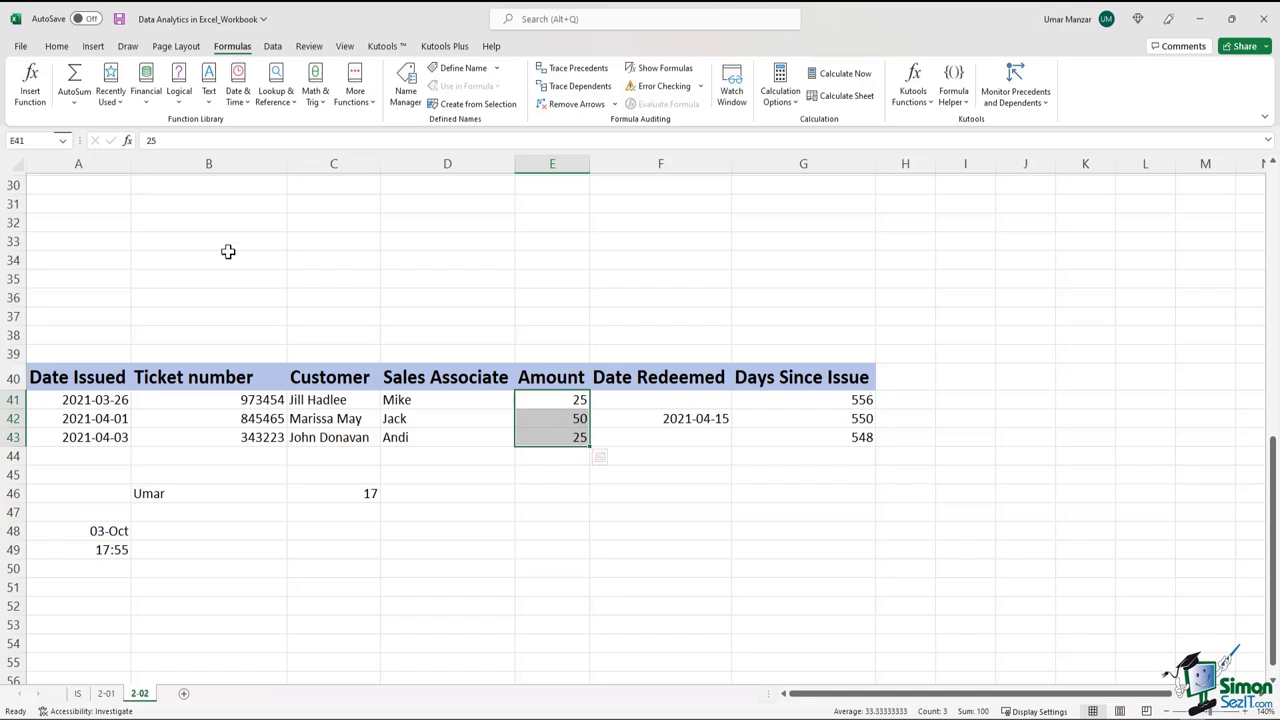
click(55, 47)
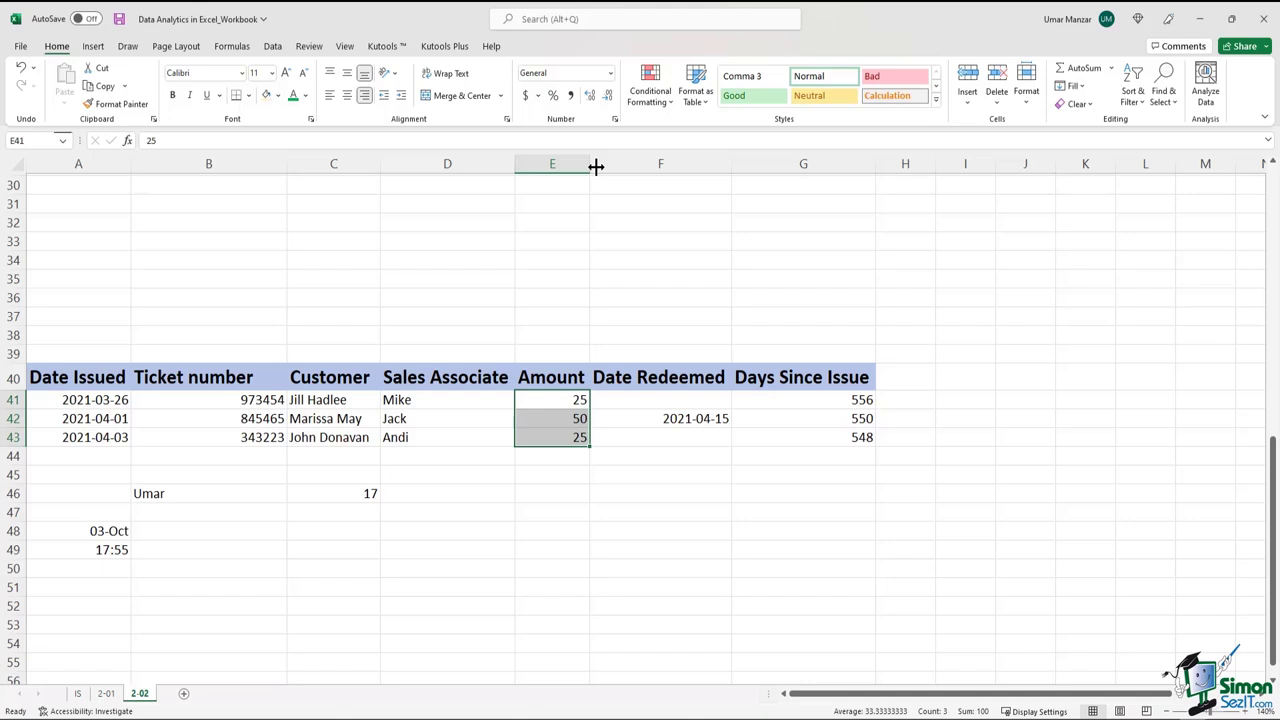
click(610, 74)
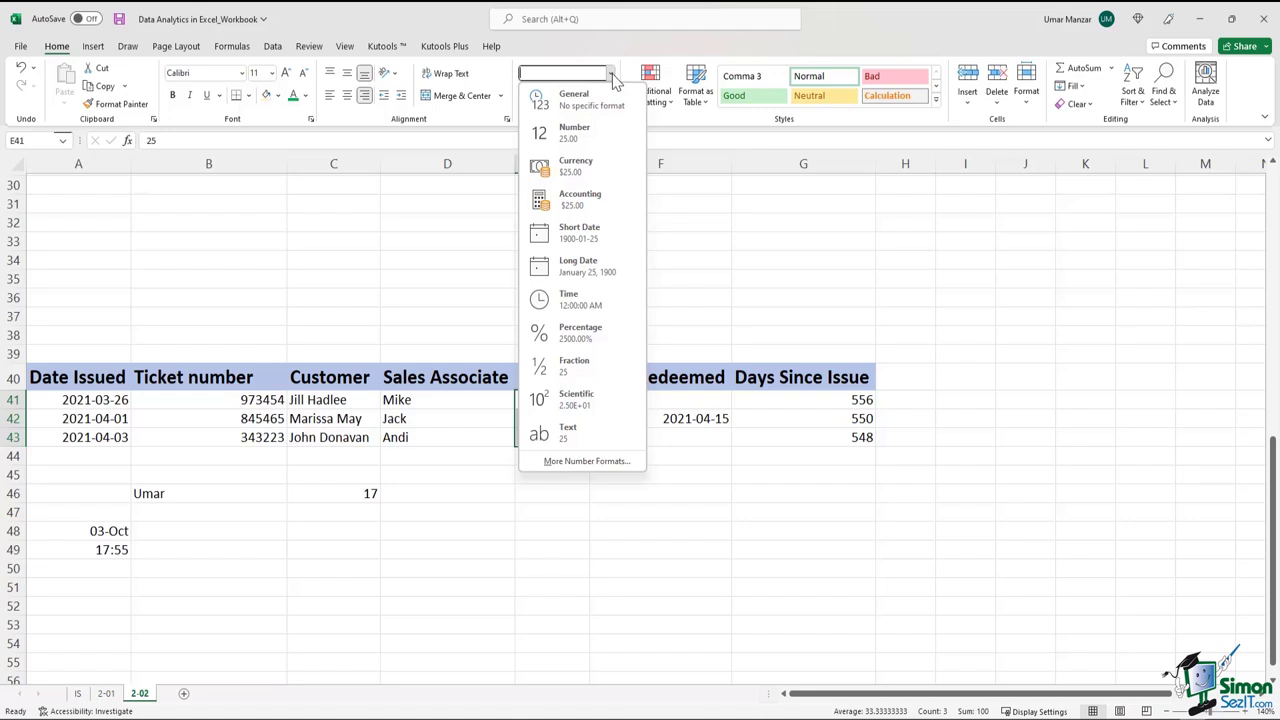
click(587, 176)
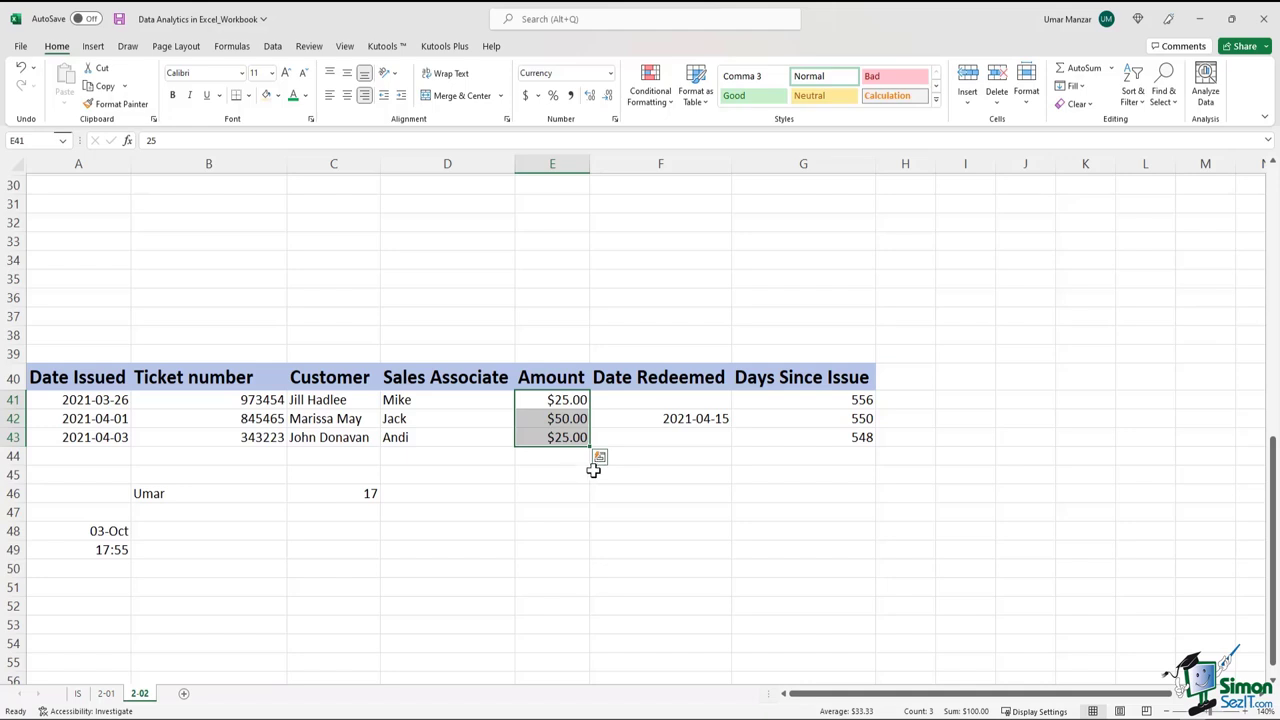
Increase the Amount values in E41:E43 to five decimal places, and reduce them to zero decimals.
click(589, 93)
click(589, 93)
click(589, 93)
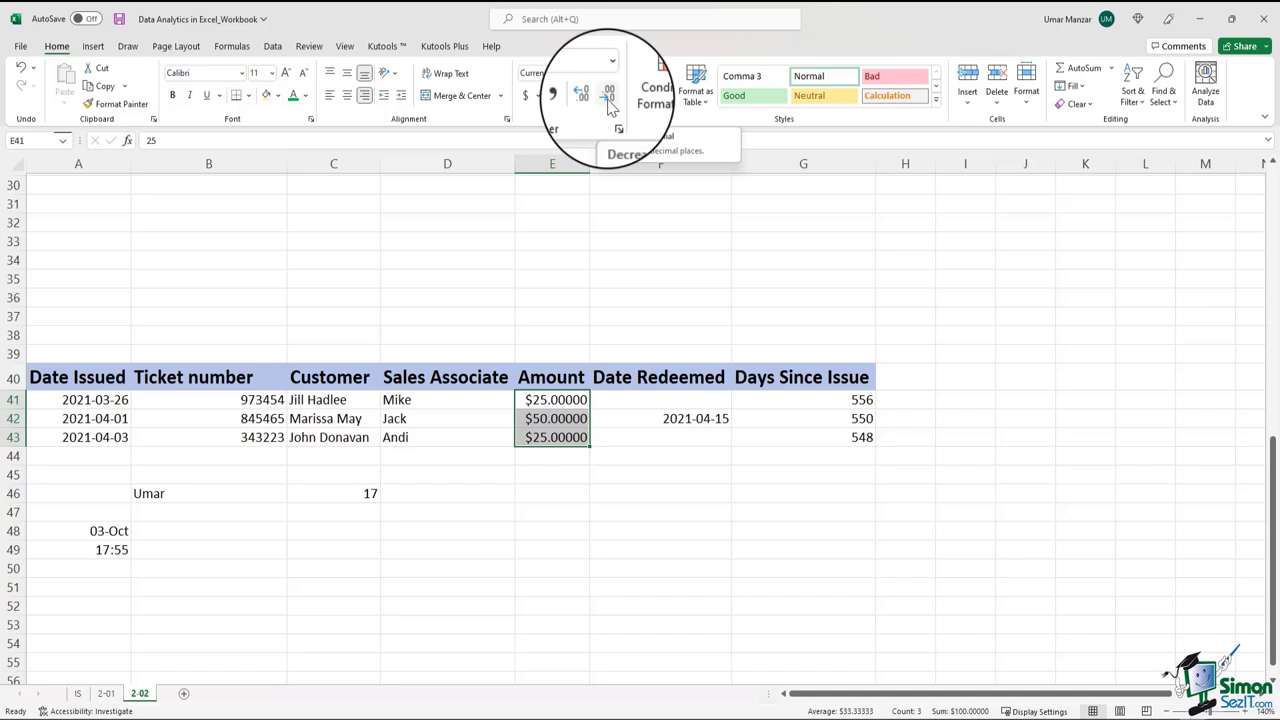
click(609, 100)
click(609, 100)
click(609, 100)
click(609, 100)
click(609, 100)
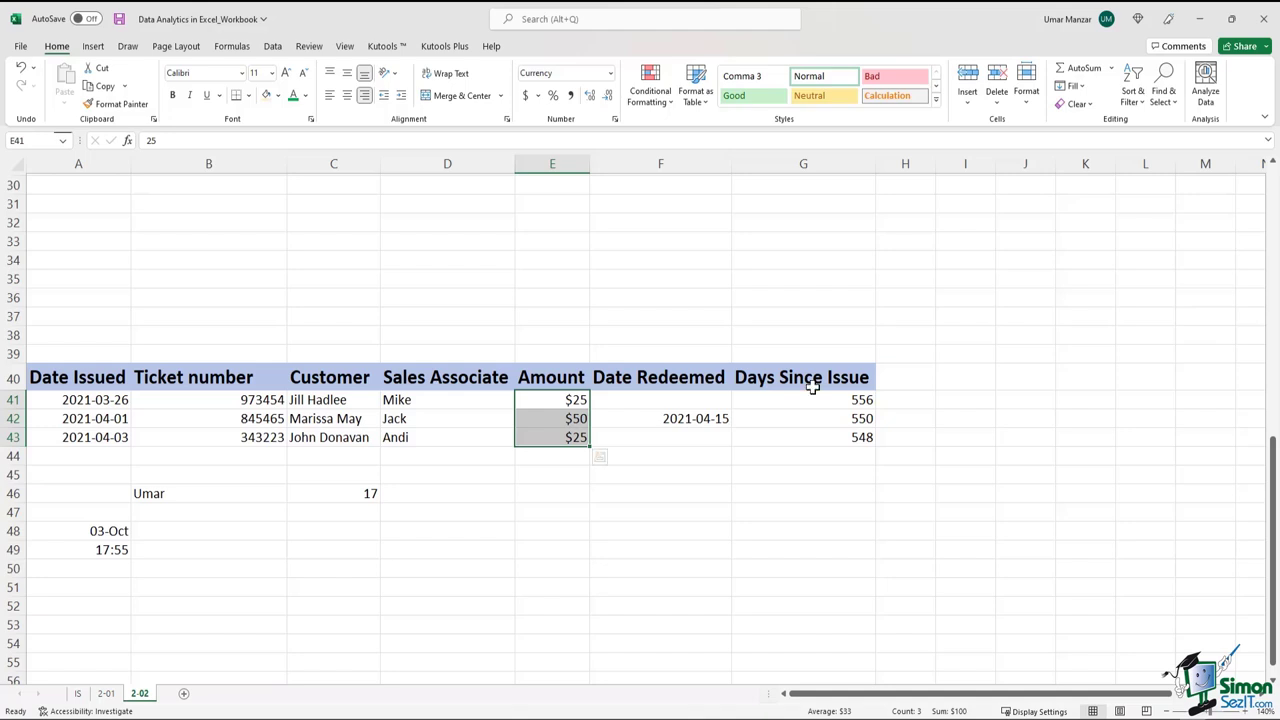
Examine the formulas behind the Days Since Issue values in G41:G43.
drag(818, 375, 823, 434)
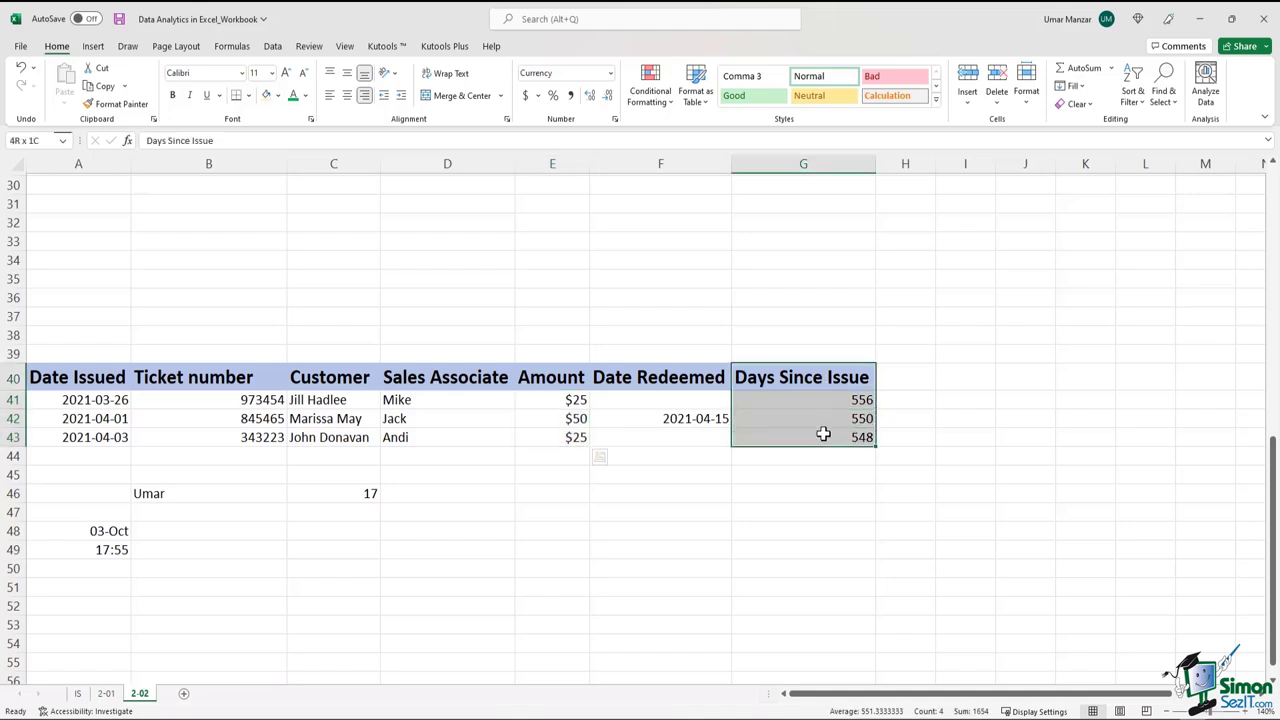
click(831, 394)
click(831, 418)
click(834, 437)
click(820, 399)
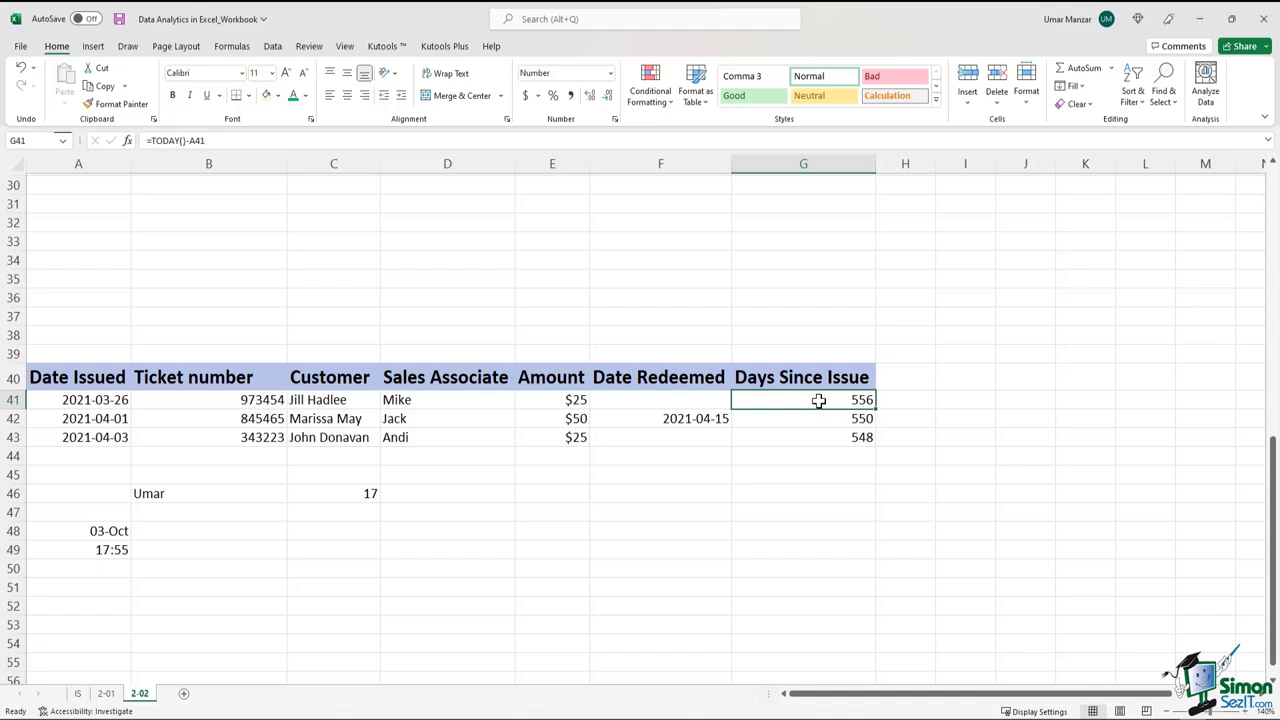
Enter 3:55PM without a space in B50 and inspect the stored entry.
click(208, 568)
text(3:)
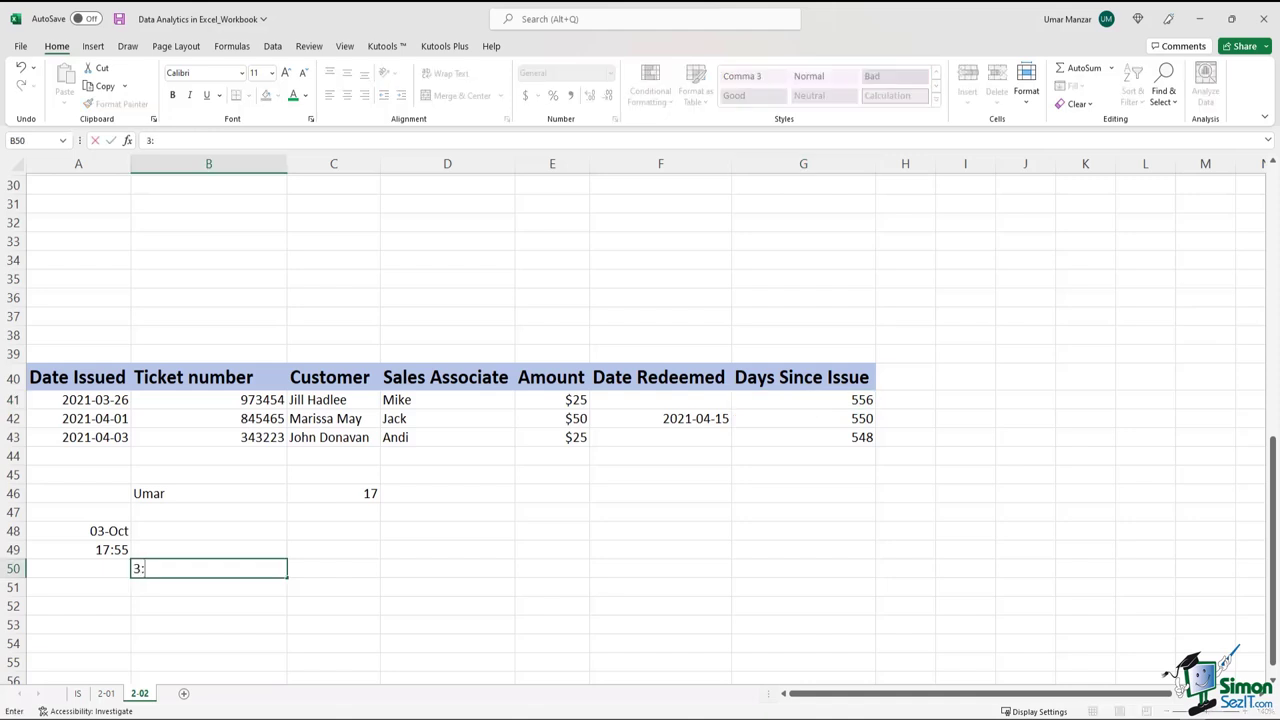
text(55PM)
key(Return)
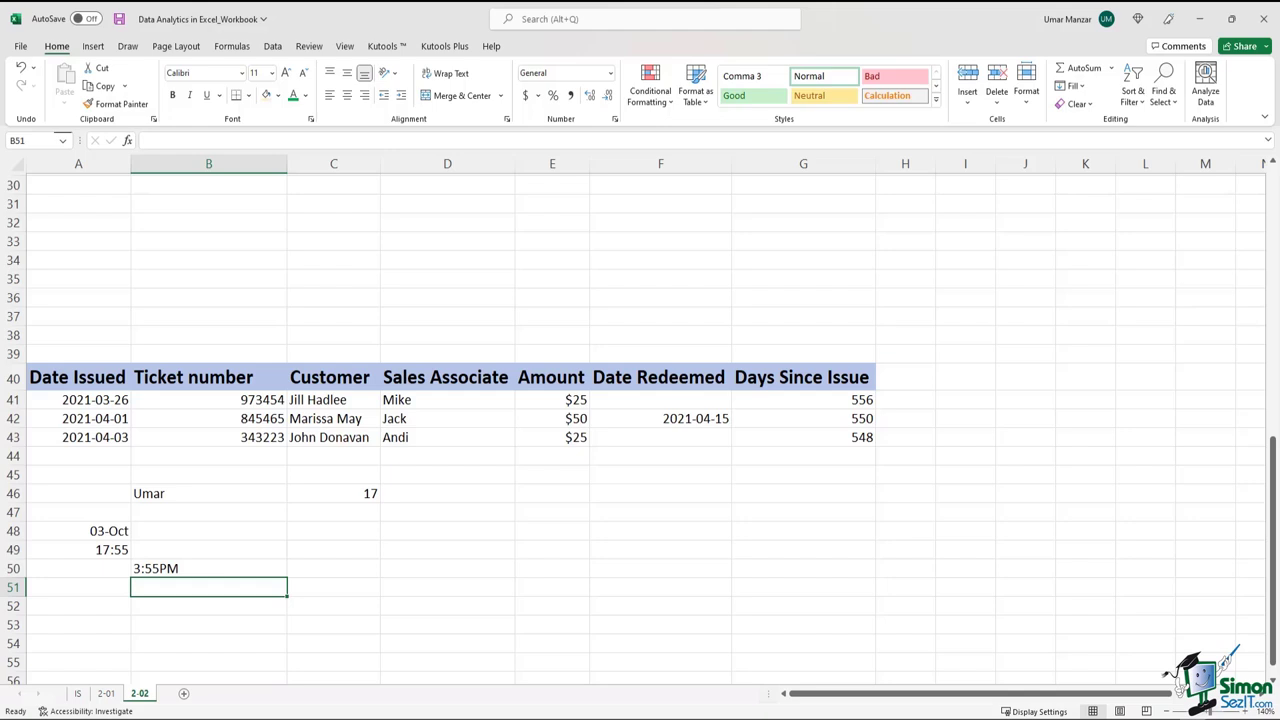
click(190, 565)
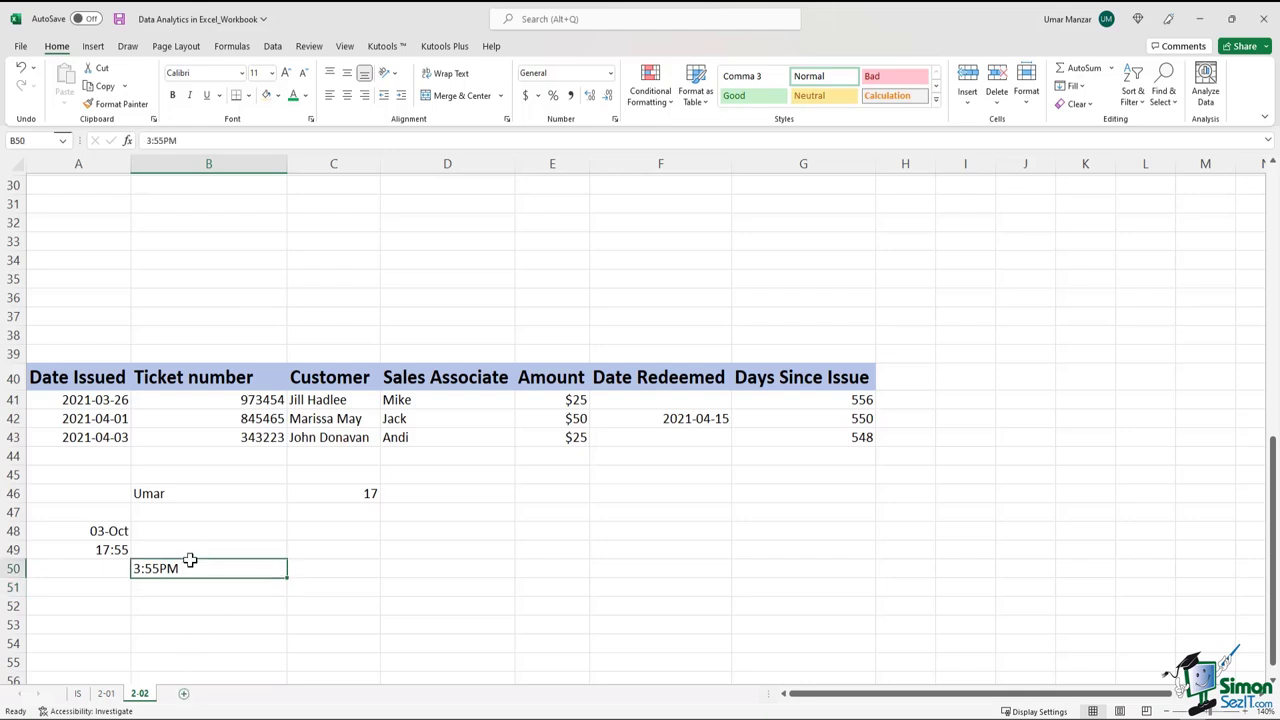
click(161, 140)
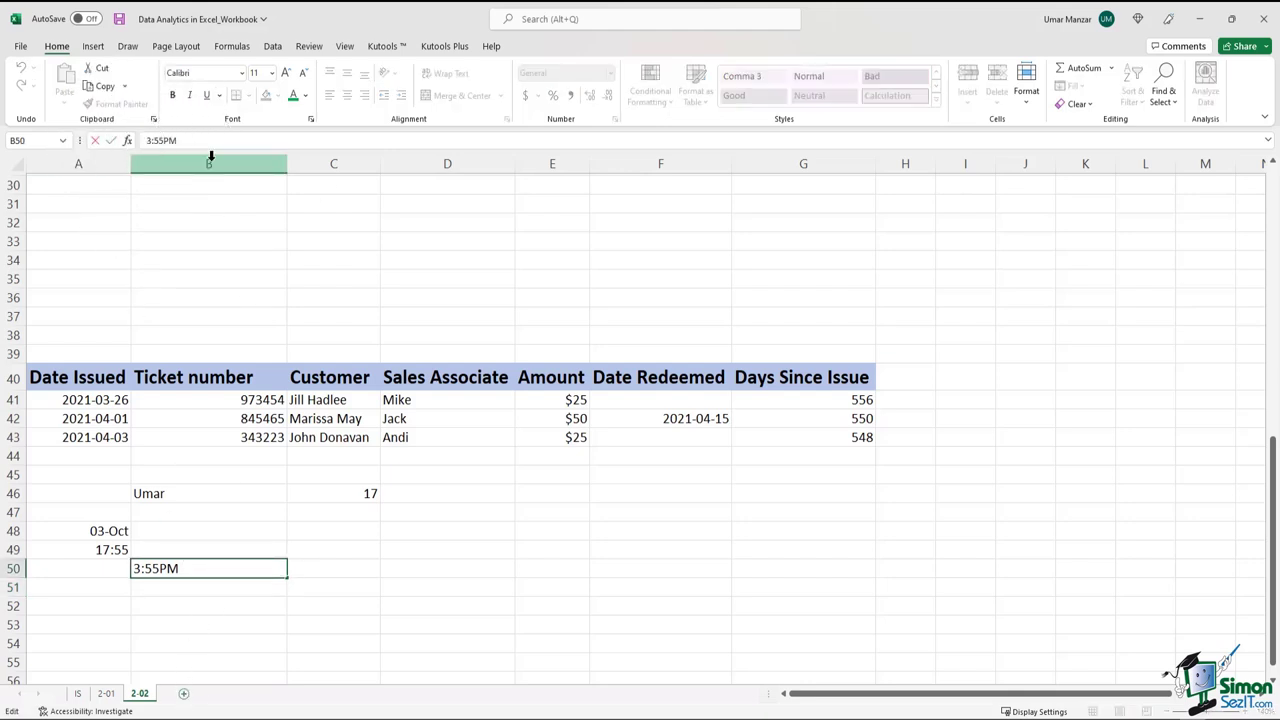
key(Return)
click(235, 564)
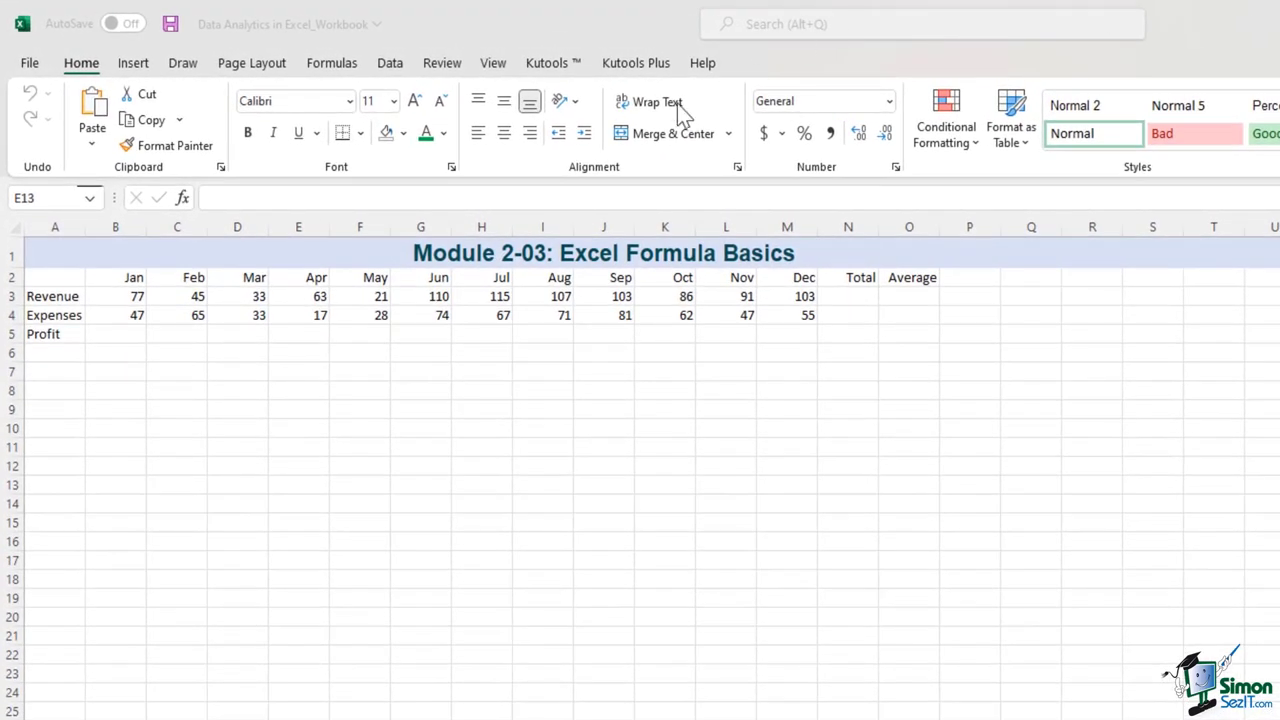
Calculate January's profit in B5 as revenue minus expenses with the formula =B3-B4.
drag(55, 335, 777, 340)
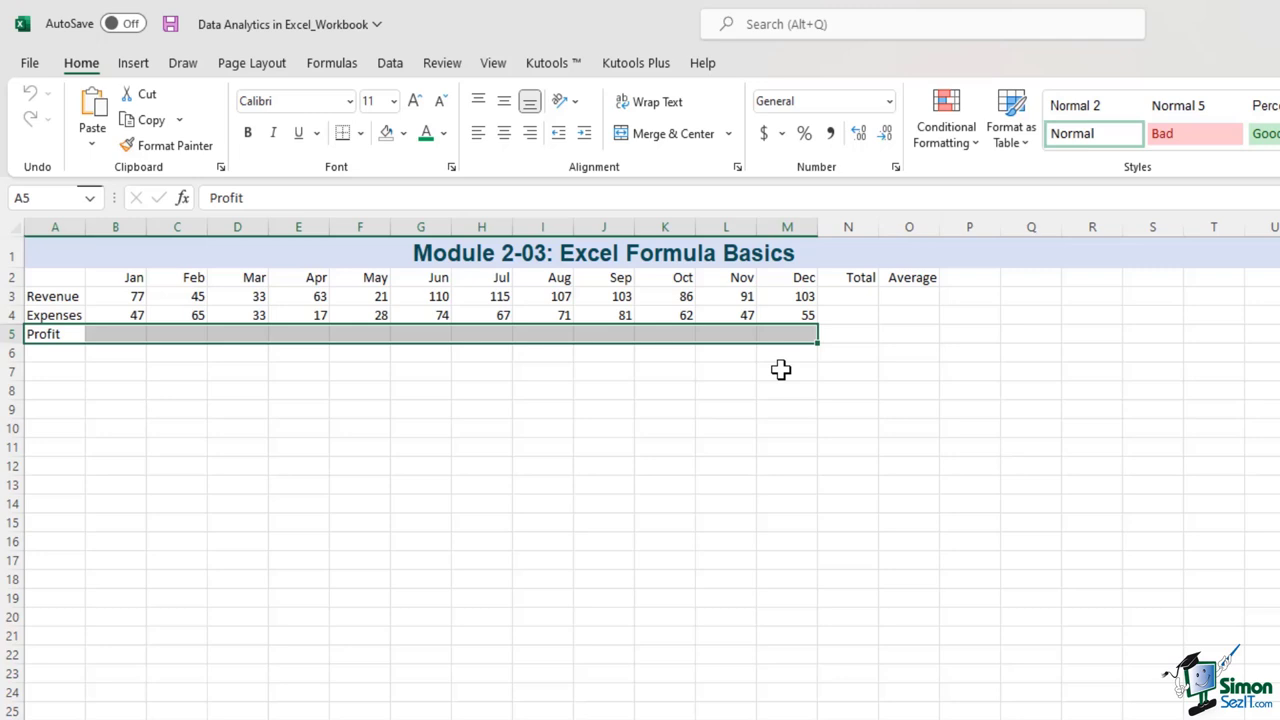
click(129, 335)
click(222, 198)
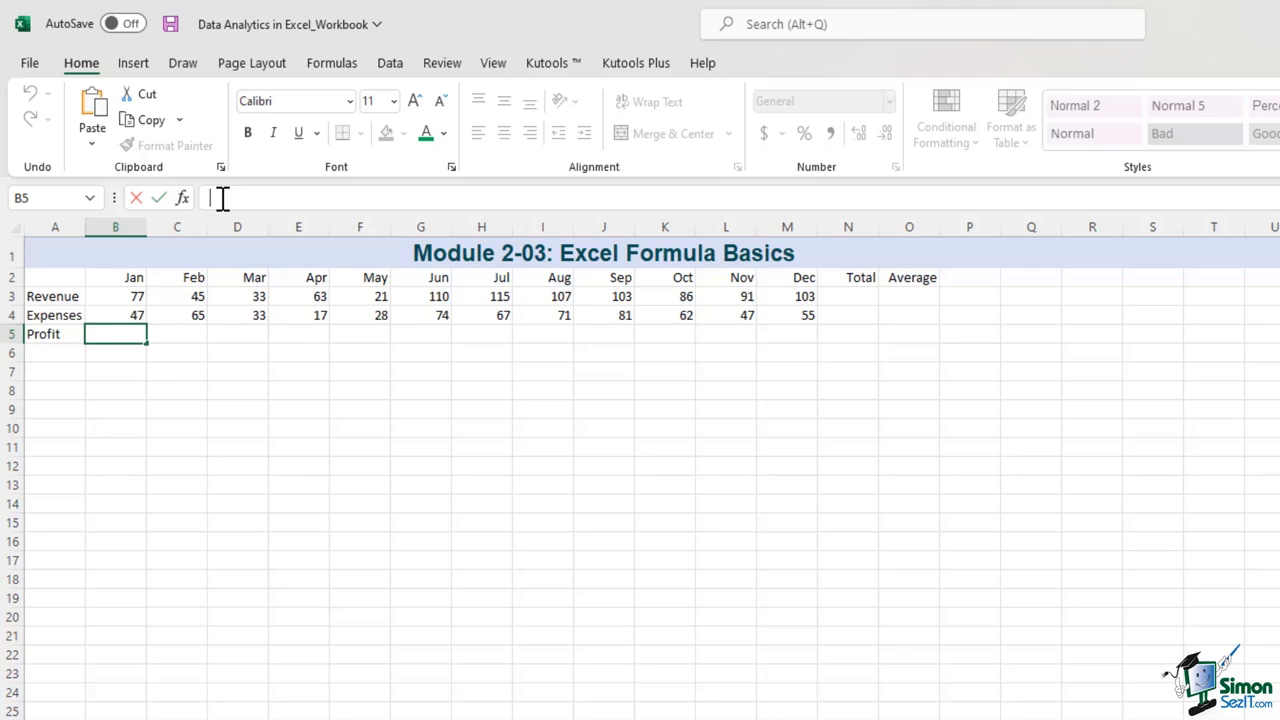
text(=)
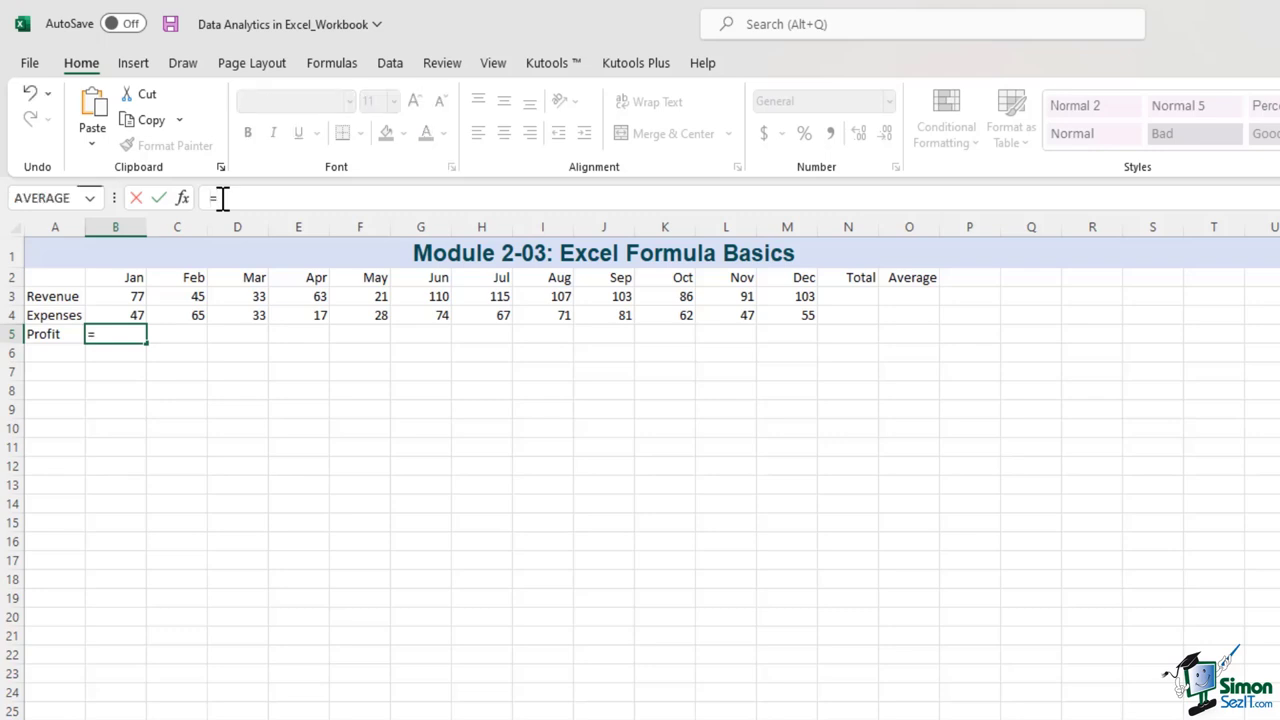
click(130, 296)
text(=)
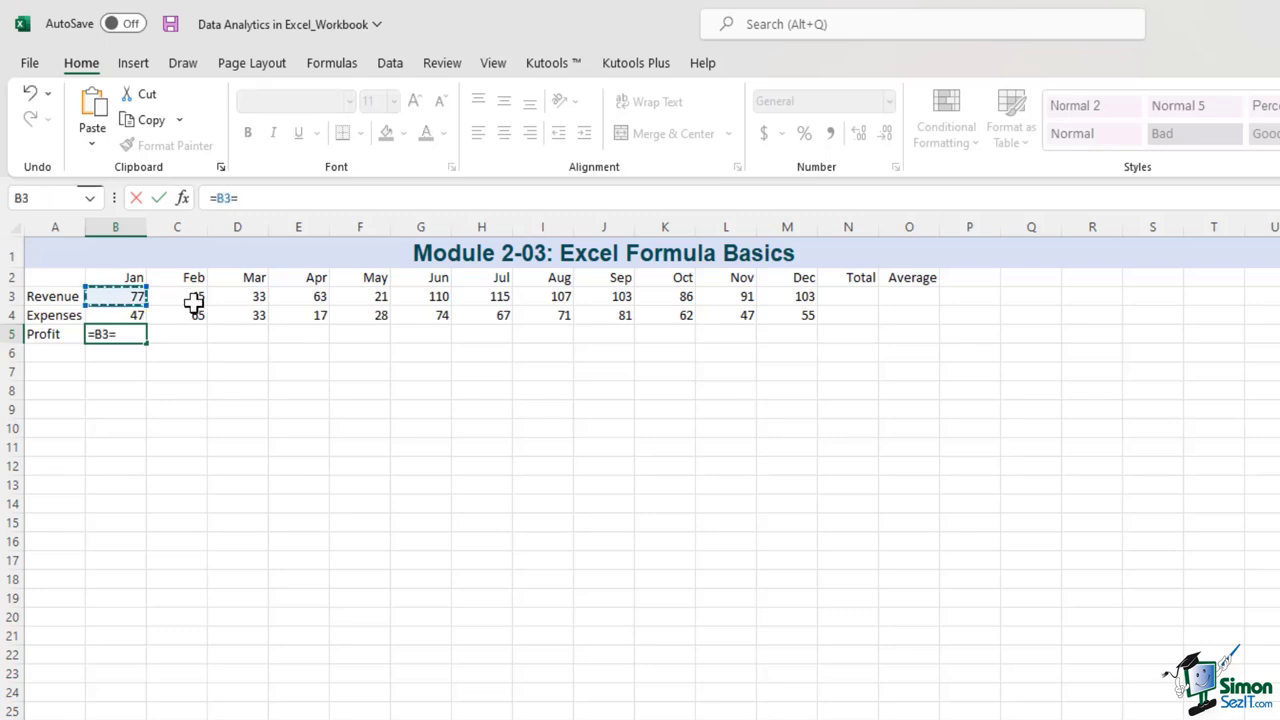
key(BackSpace)
key(BackSpace)
key(BackSpace)
click(109, 293)
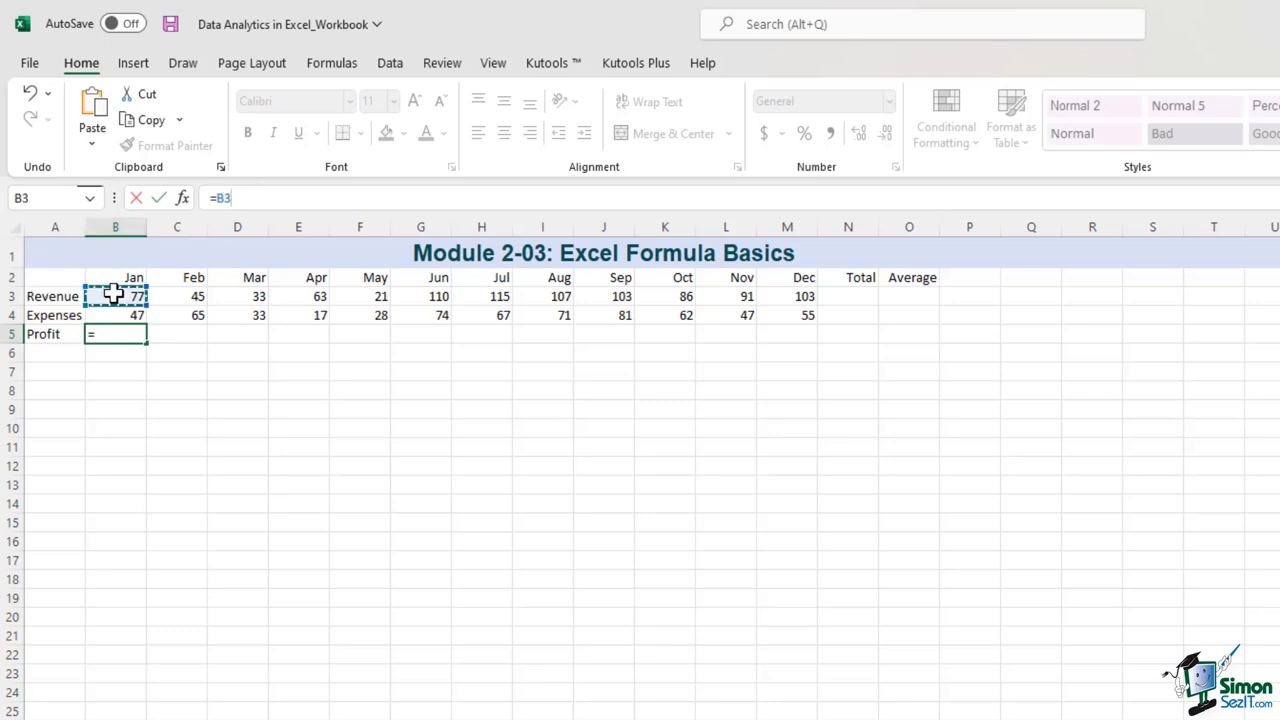
text(-)
click(124, 316)
key(Return)
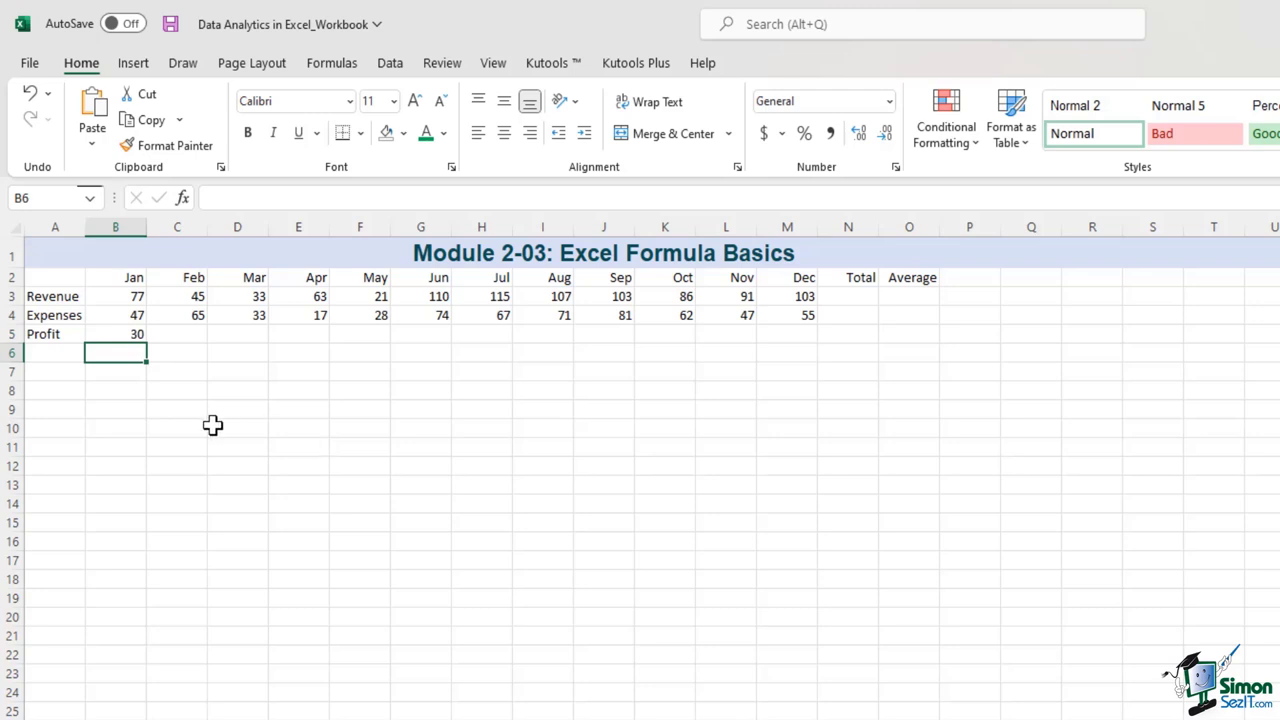
Review the January profit formula in B5 and the cells it references.
click(114, 333)
click(273, 200)
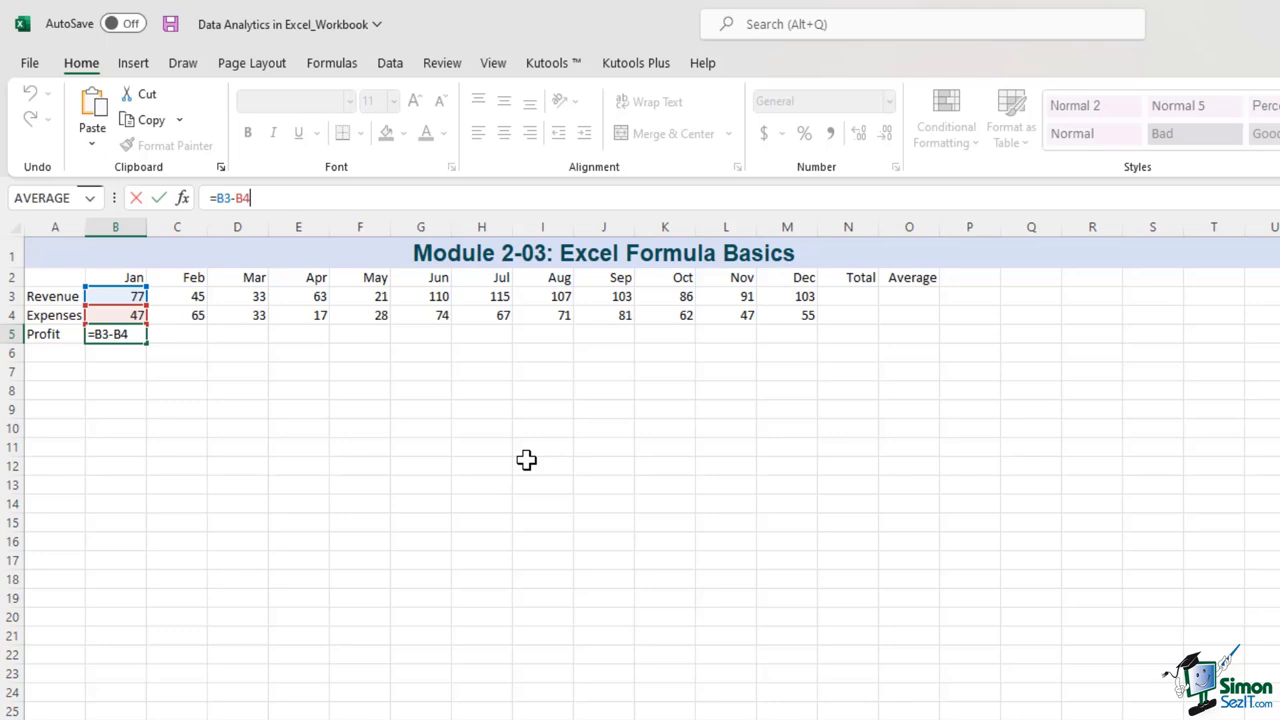
key(Return)
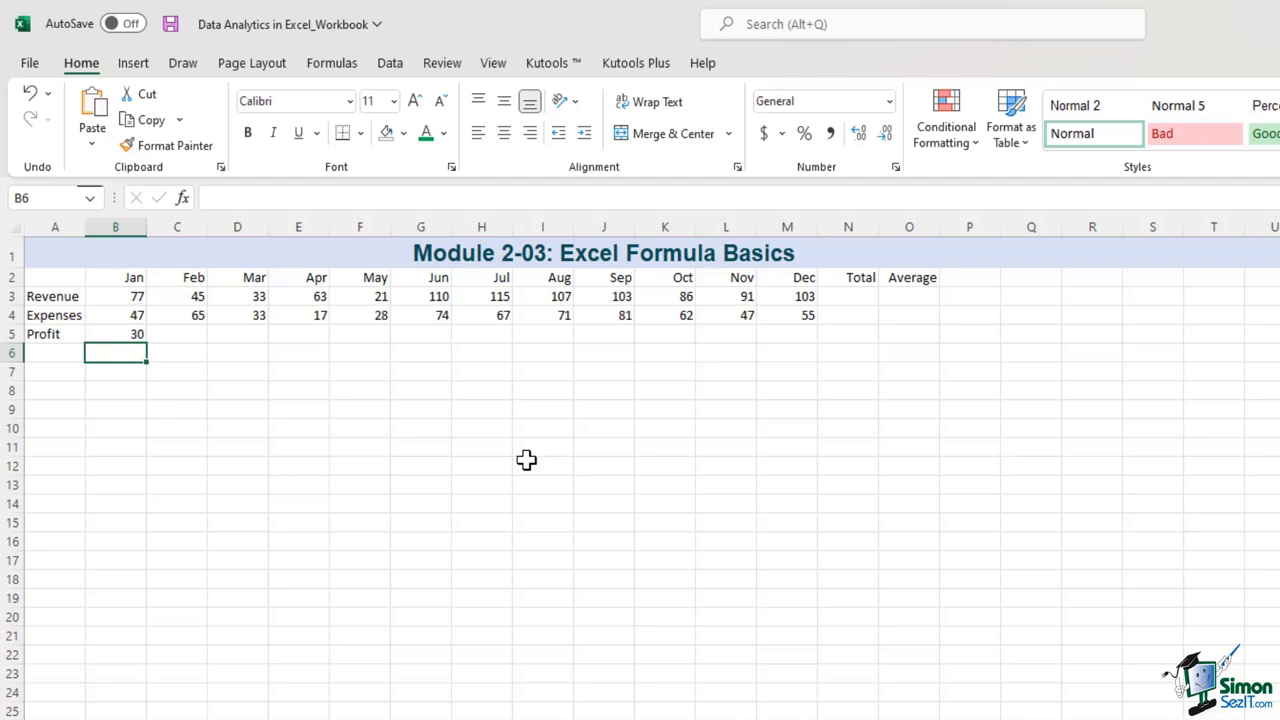
Clear the January profit formula from B5, keeping that cell selected.
click(125, 336)
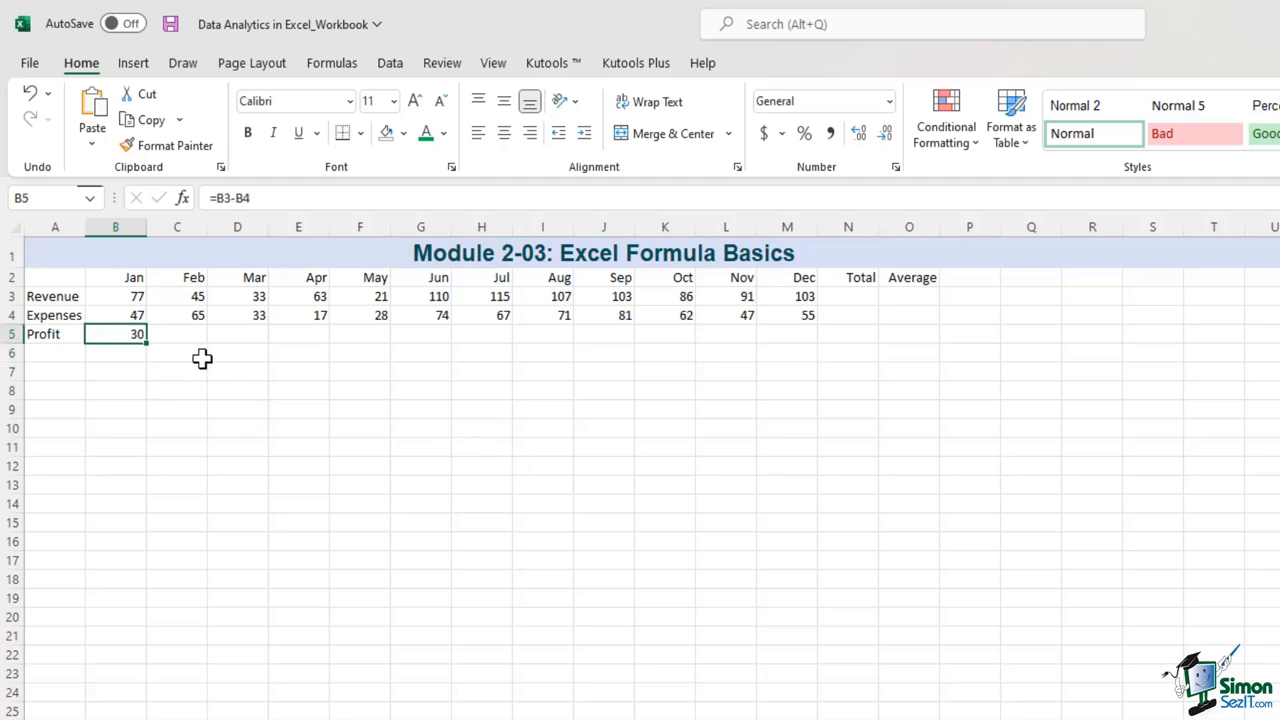
key(Delete)
key(Up)
key(Up)
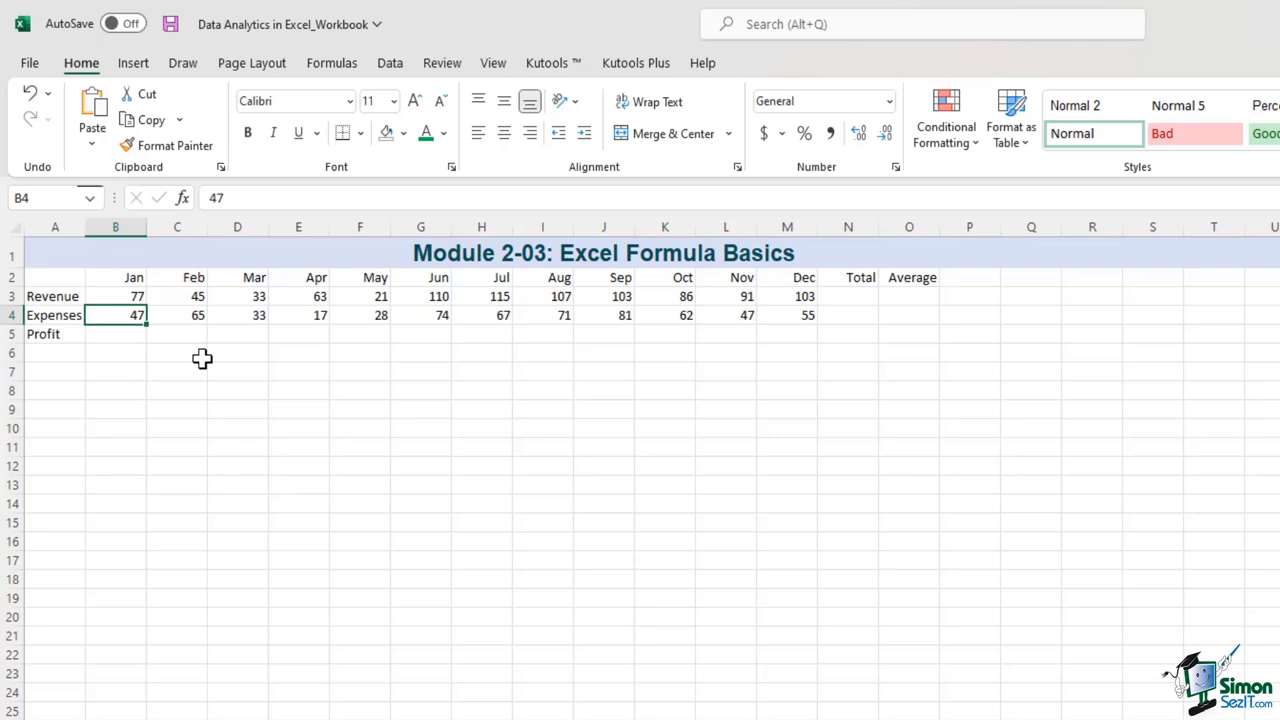
key(Down)
key(Down)
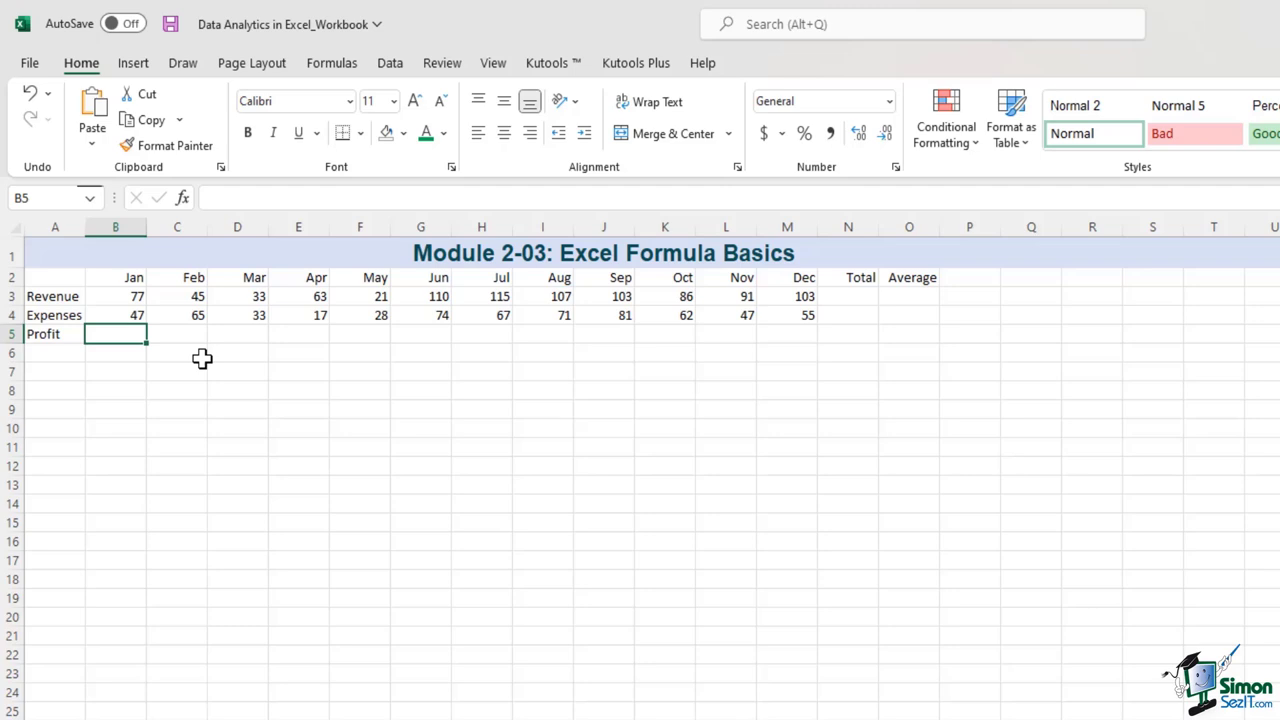
Calculate January's profit in B5 with the formula =B3-B4, and undo the entry.
text(=)
key(Up)
key(Up)
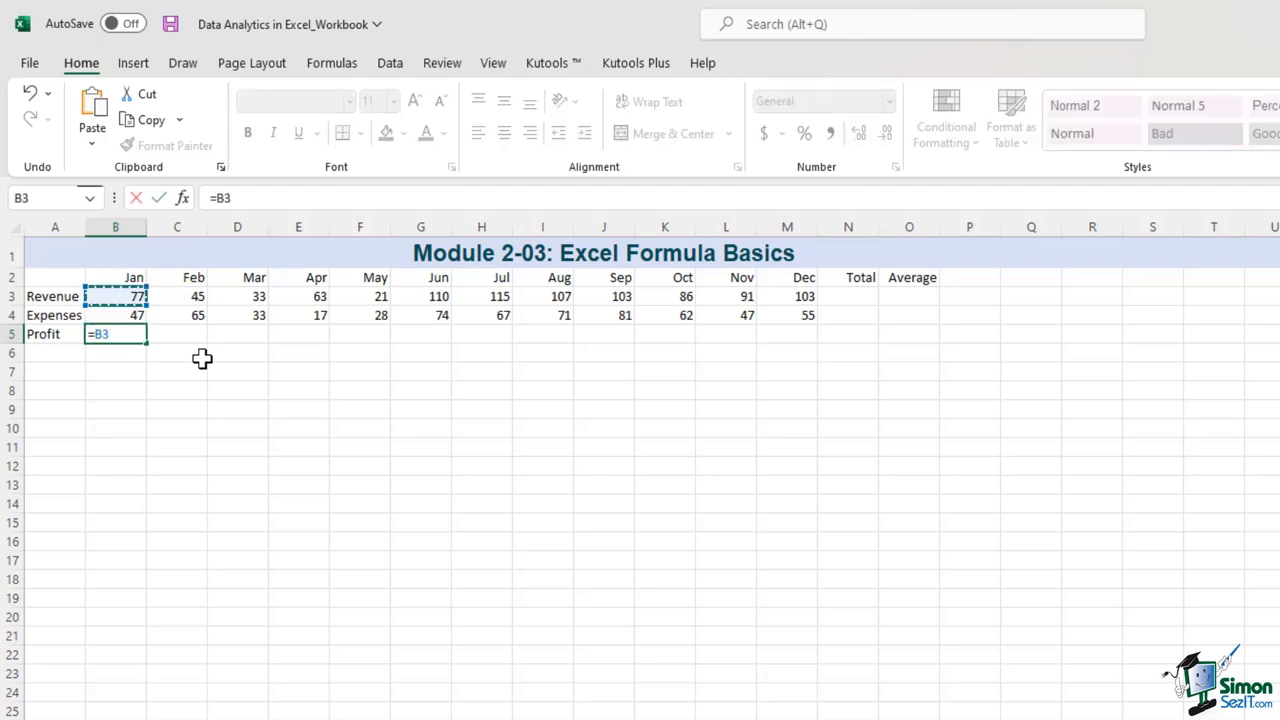
text(-)
key(Up)
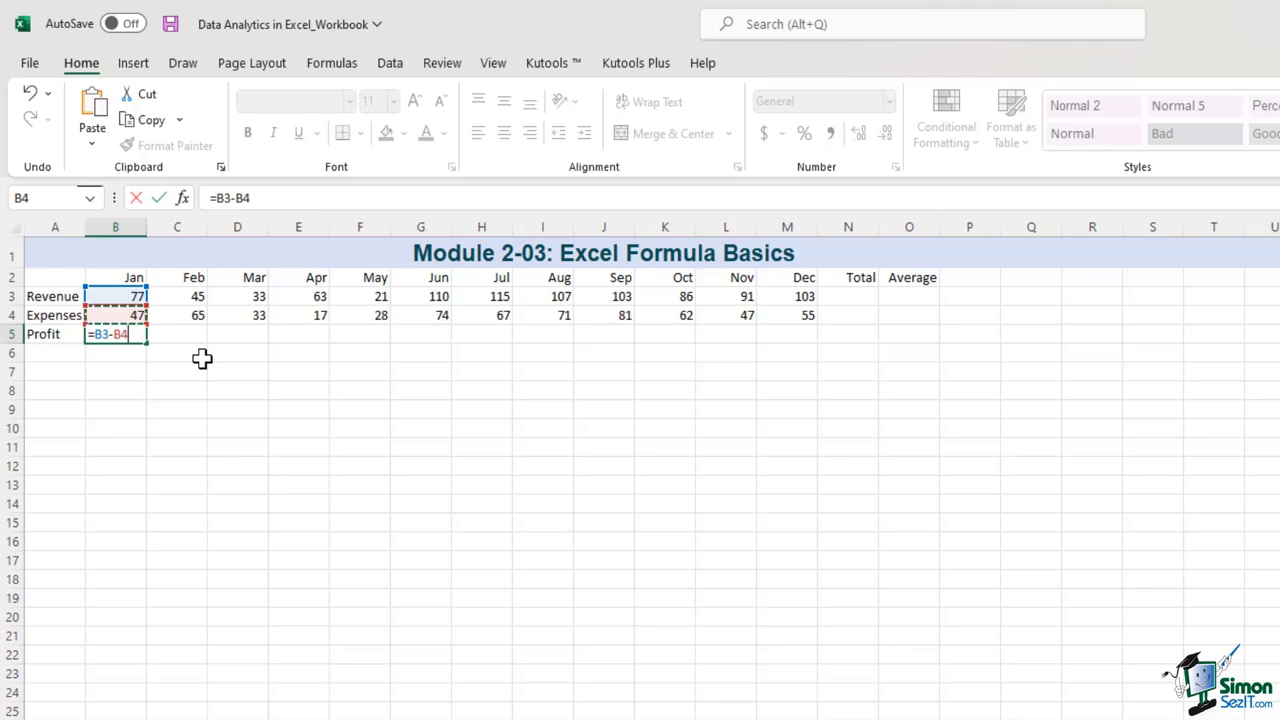
key(Return)
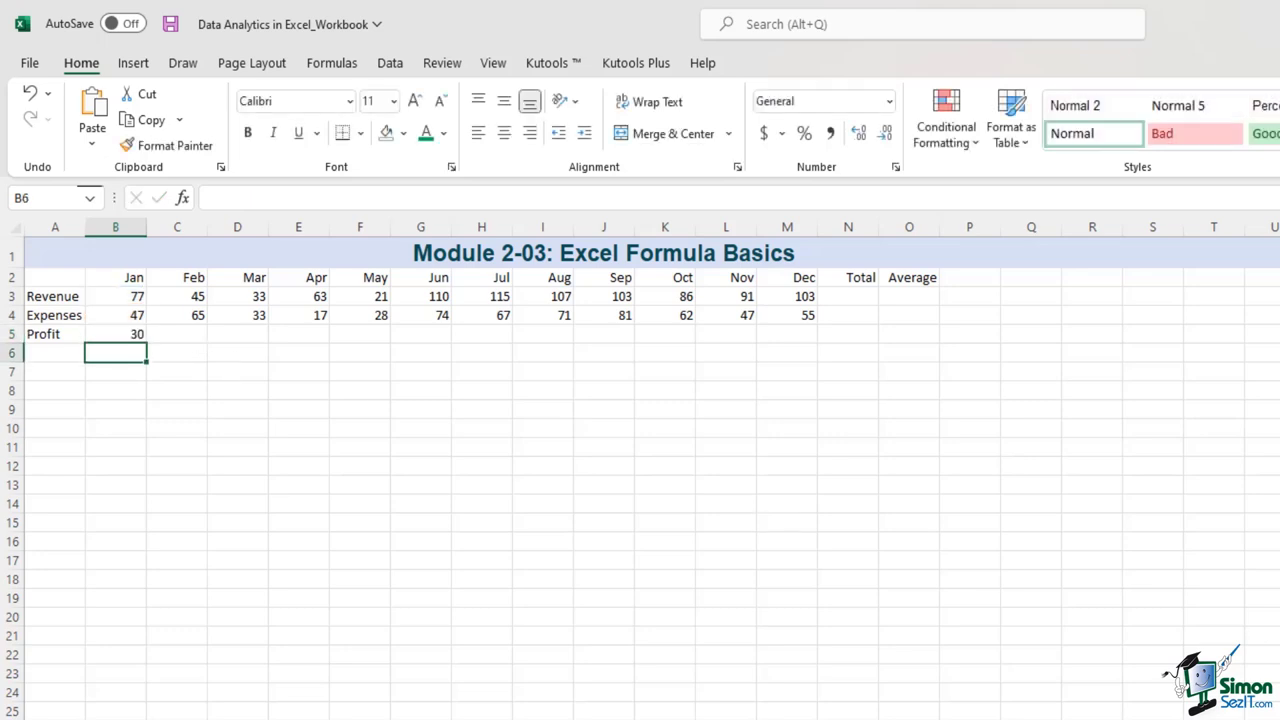
key(ctrl+z)
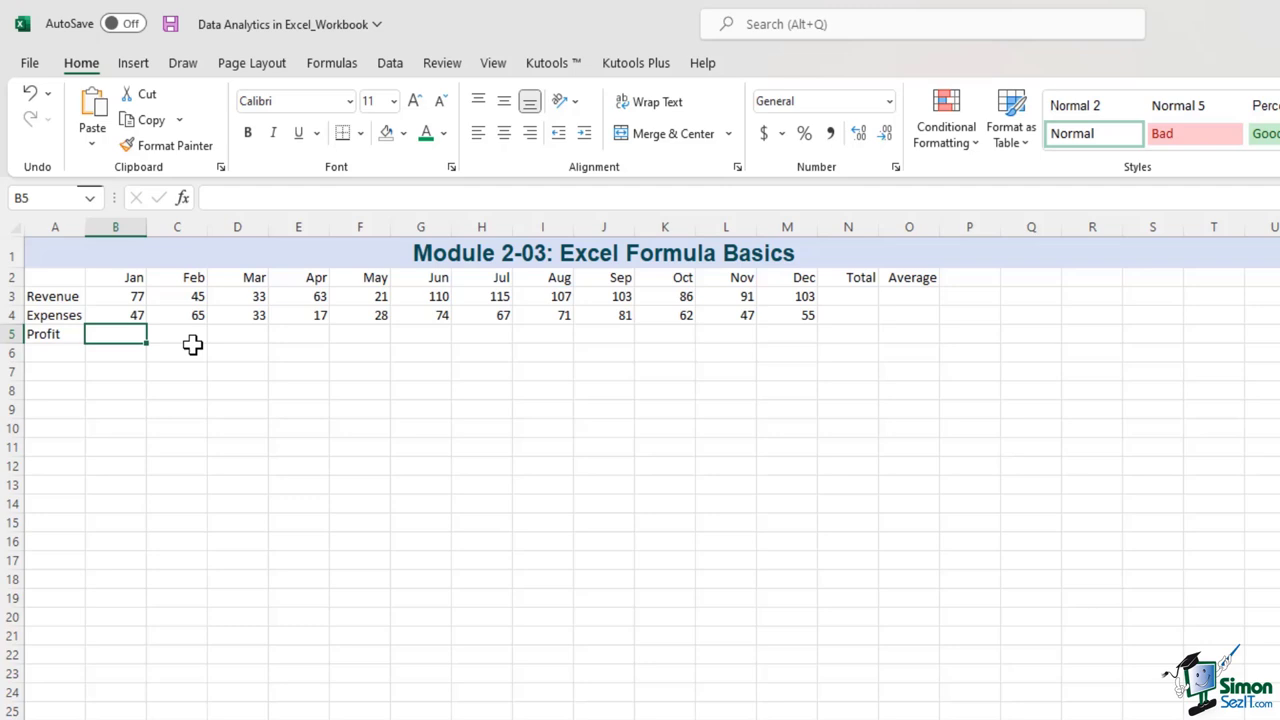
Enter the formula =B3-B4 in B5 for January's profit and inspect the stored formula.
text(=)
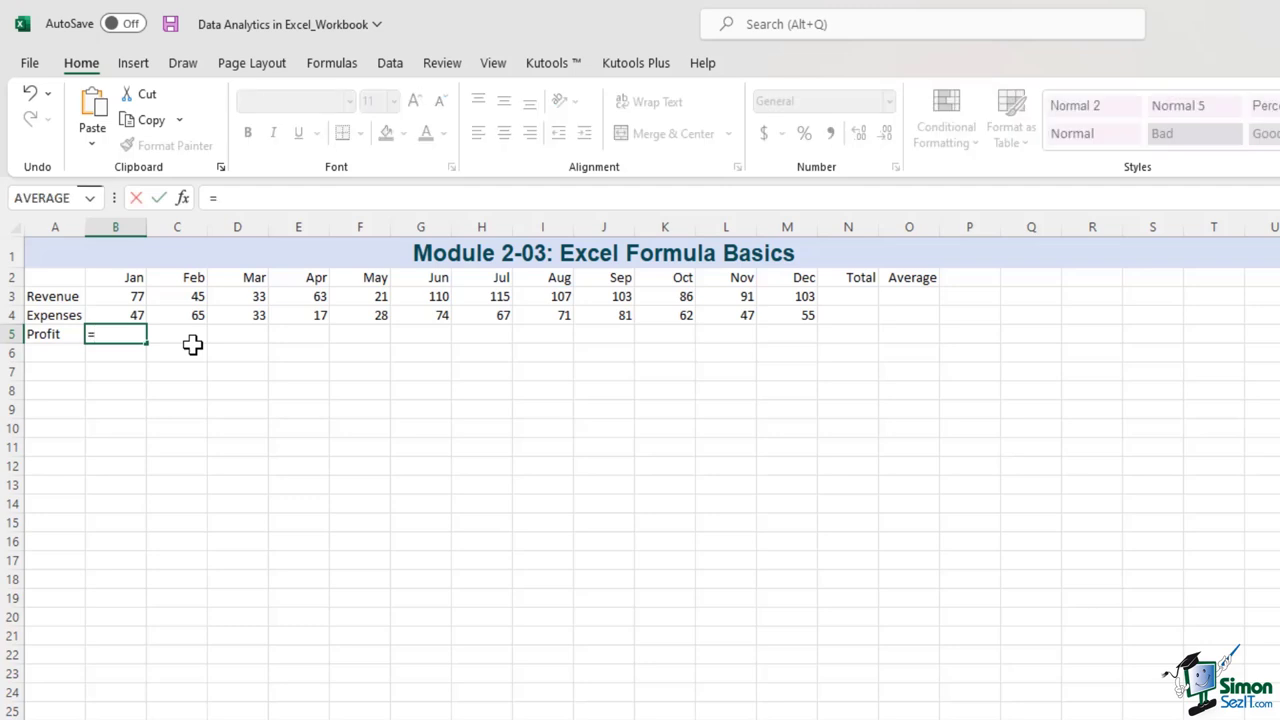
click(129, 297)
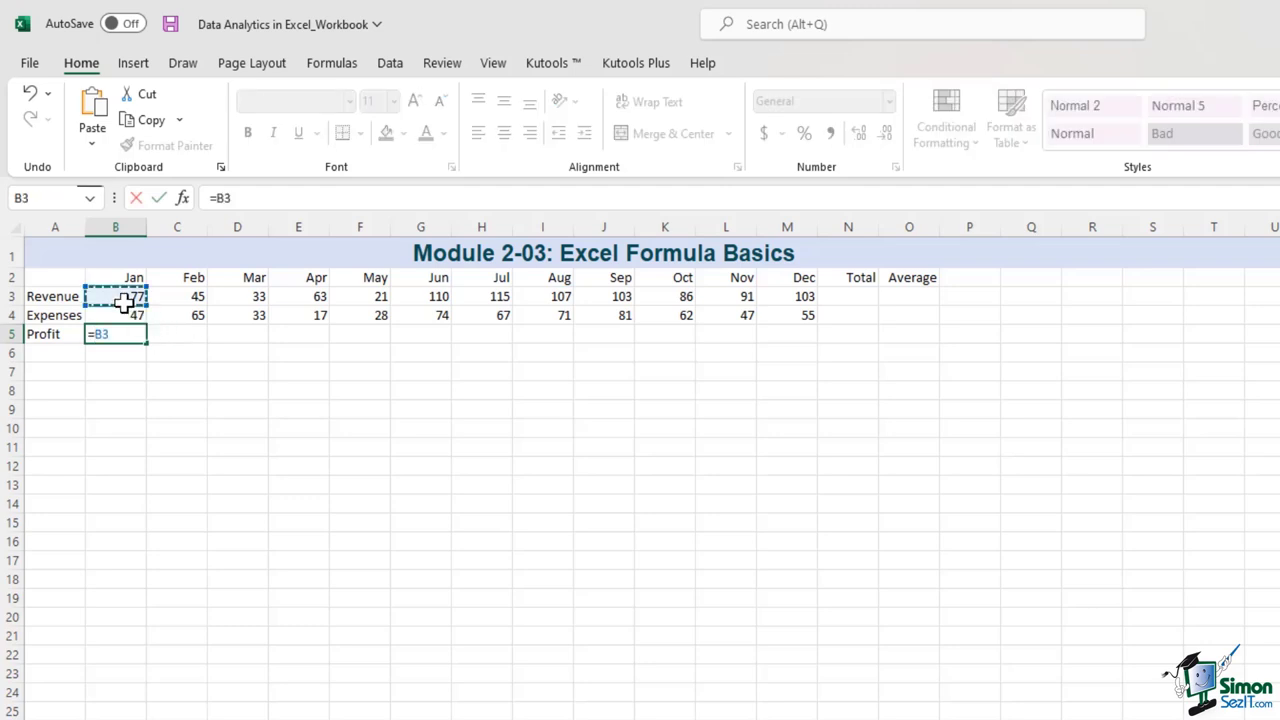
text(-)
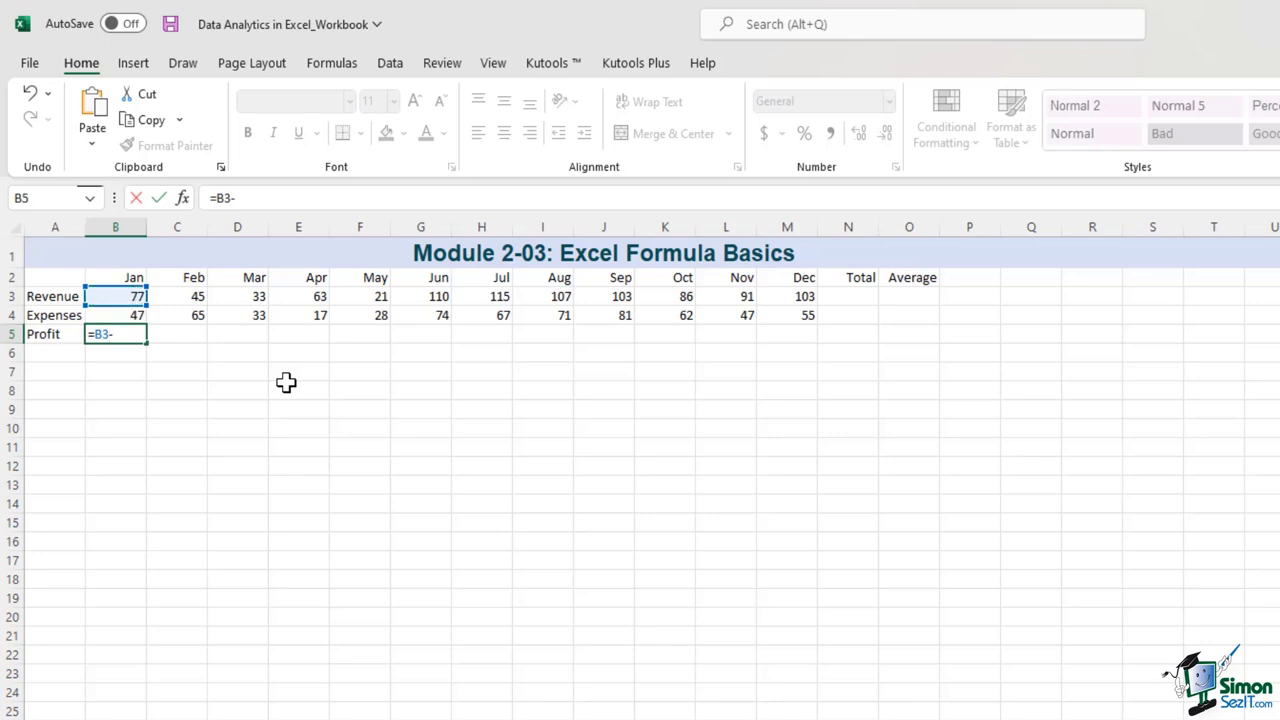
click(126, 314)
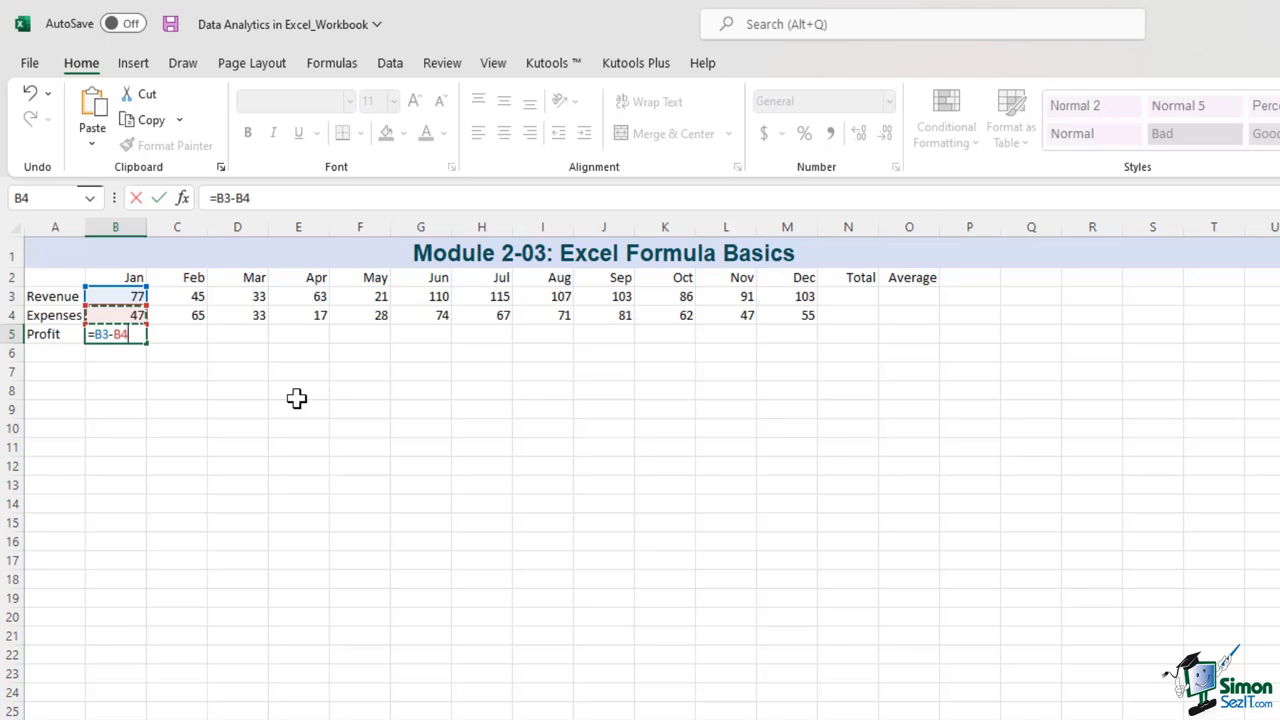
key(Return)
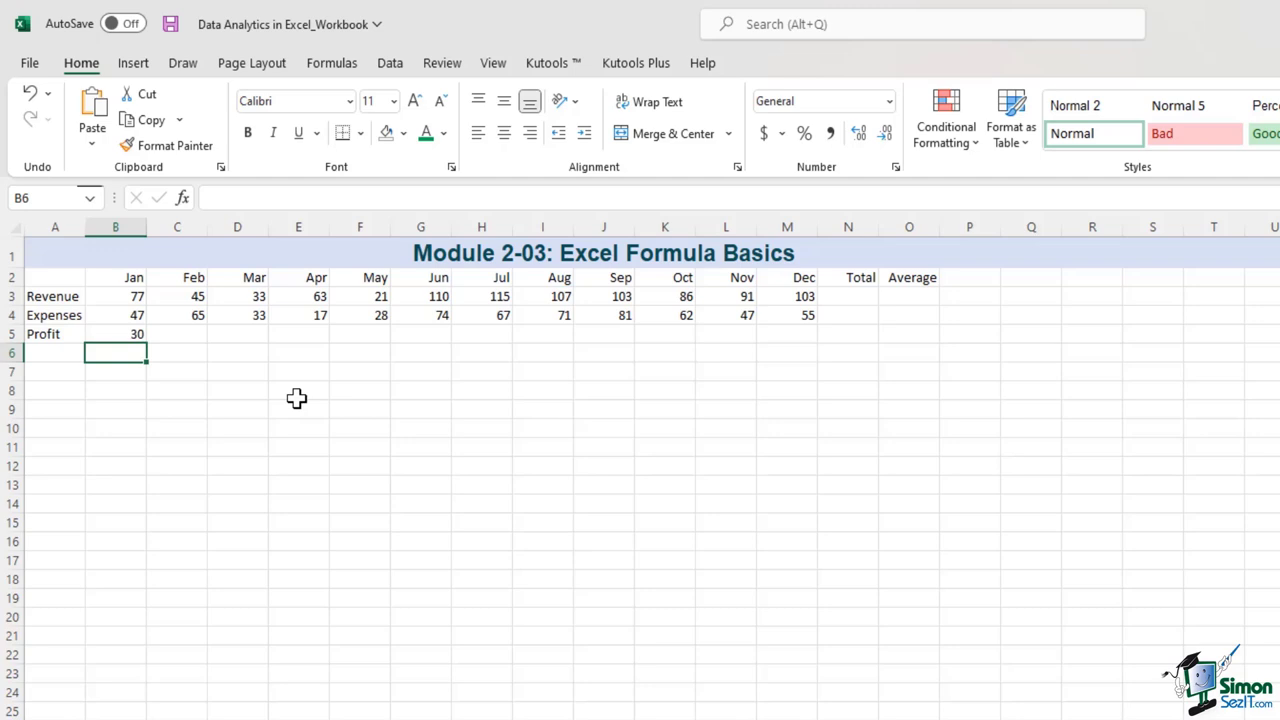
click(121, 336)
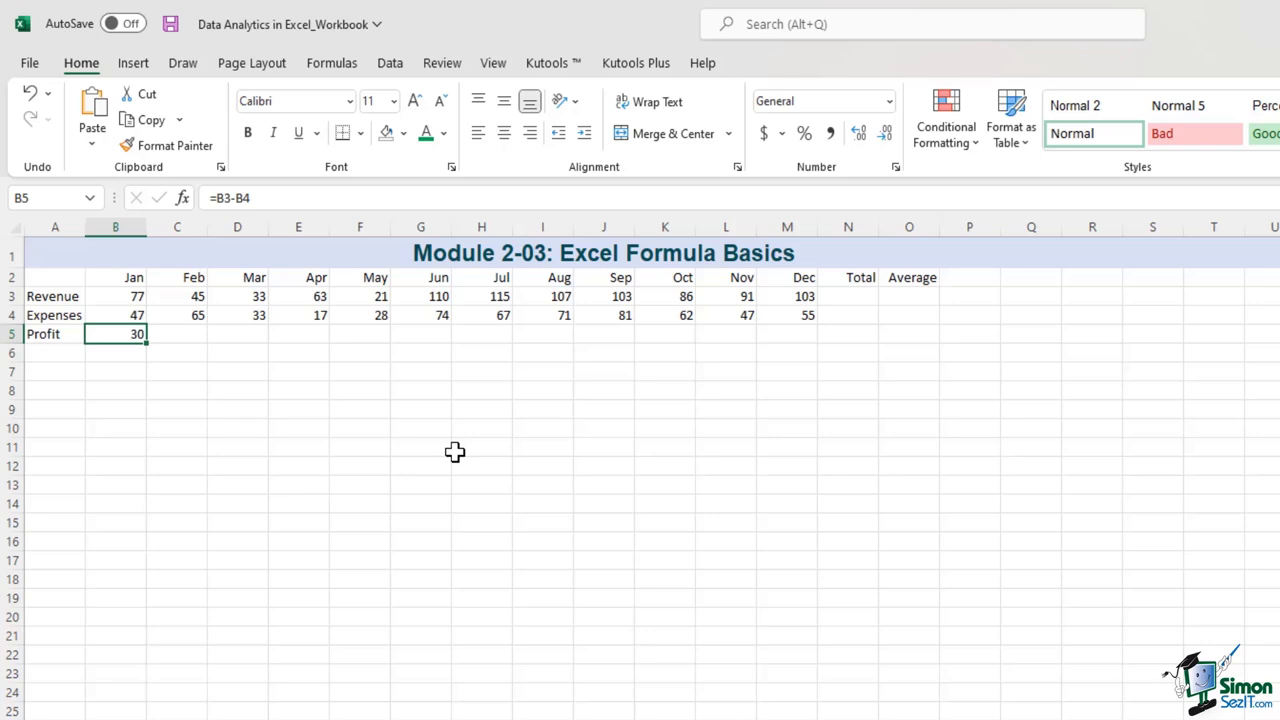
click(117, 337)
click(852, 296)
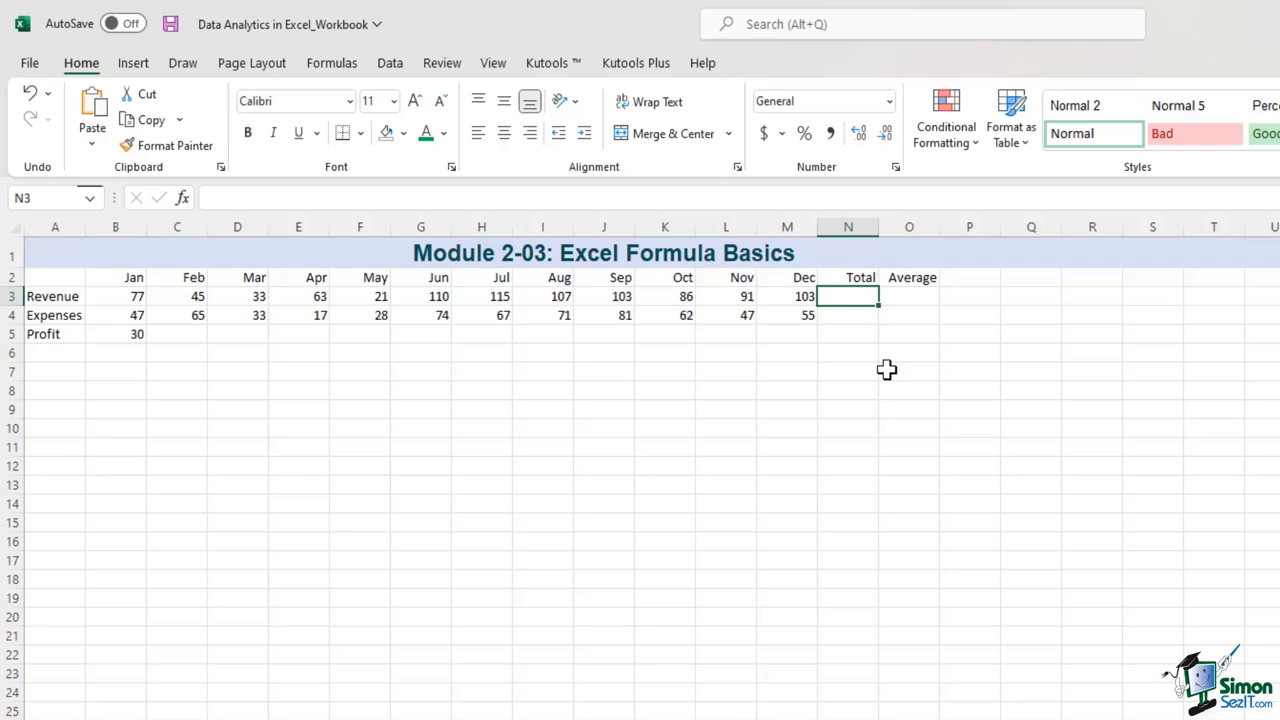
text(=)
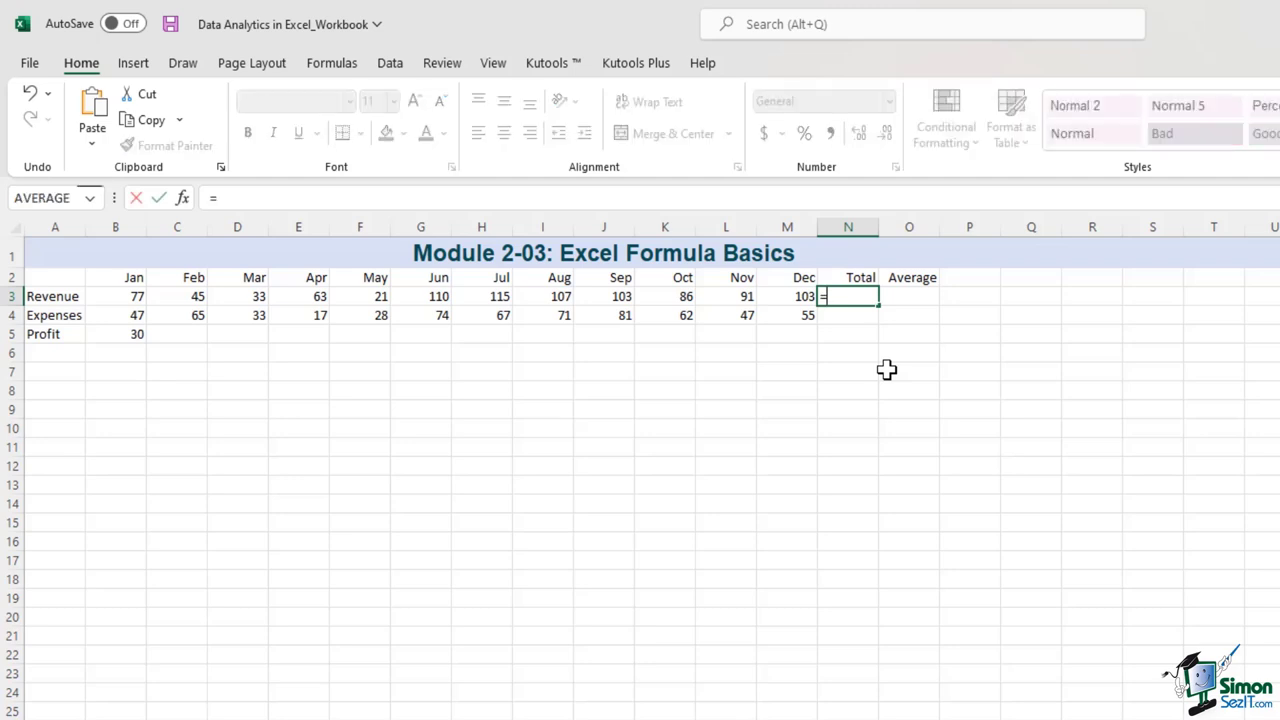
click(114, 298)
text(+)
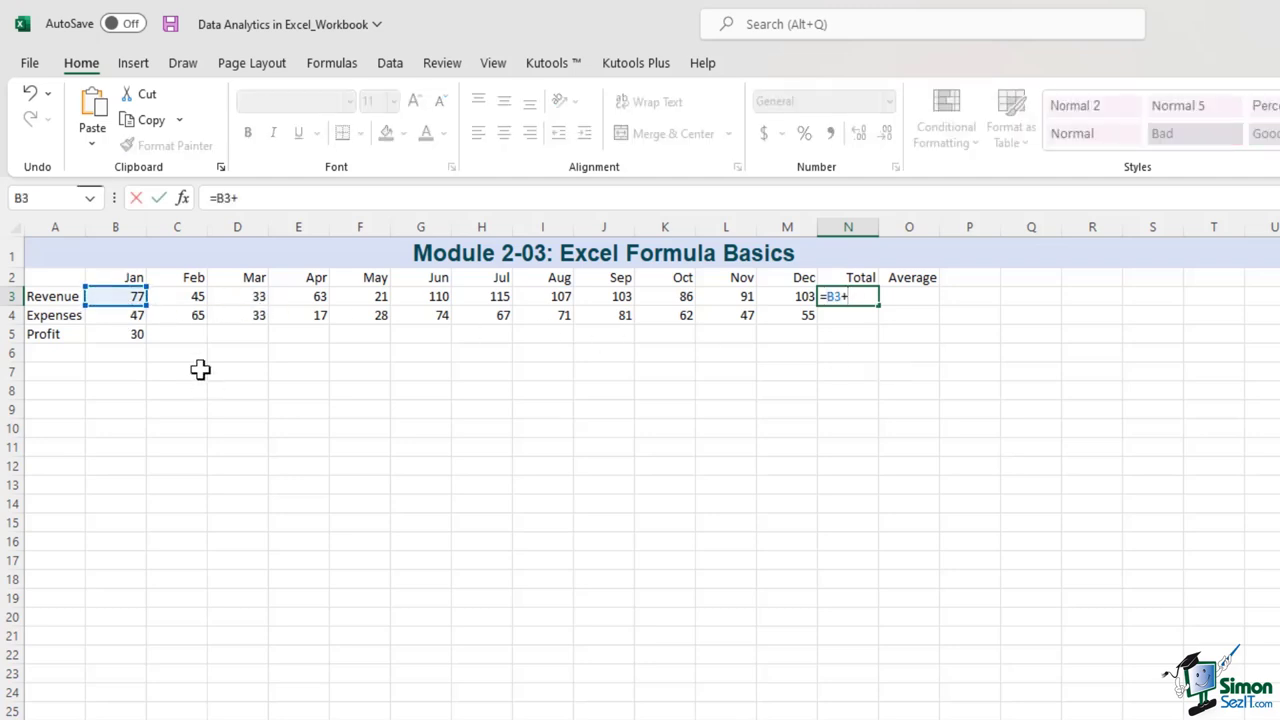
click(183, 298)
text(+)
click(236, 300)
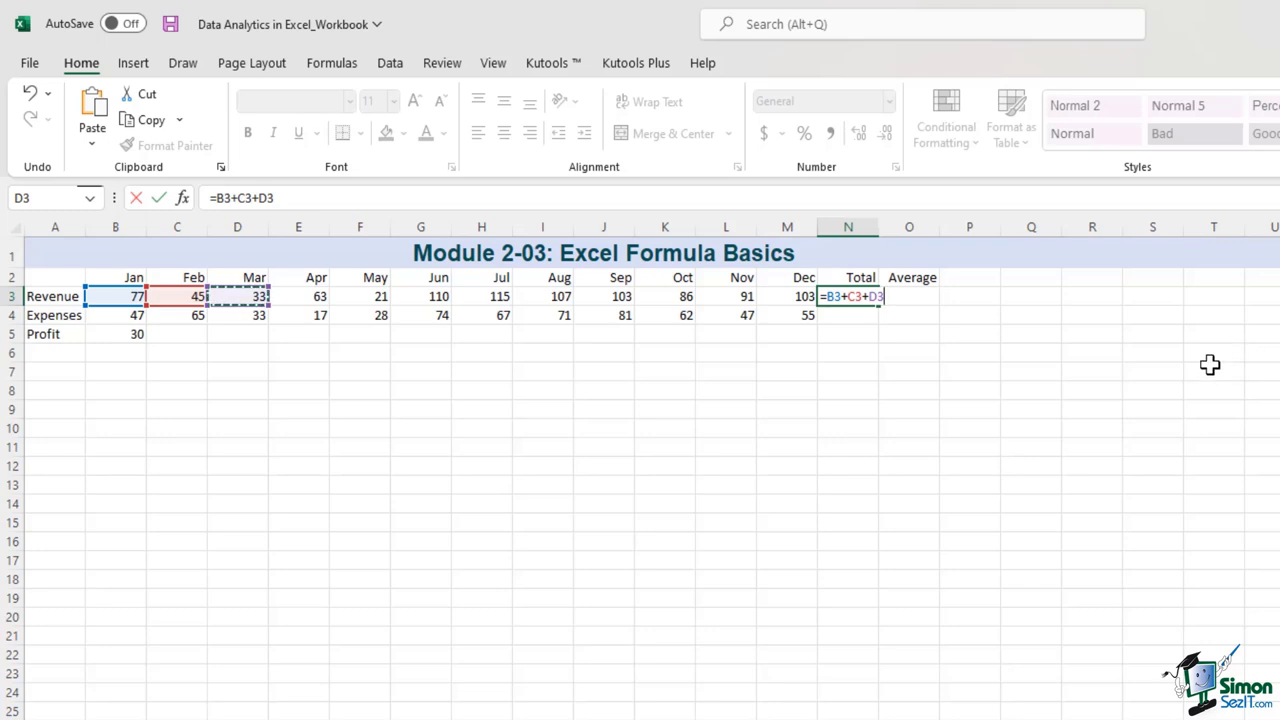
key(Escape)
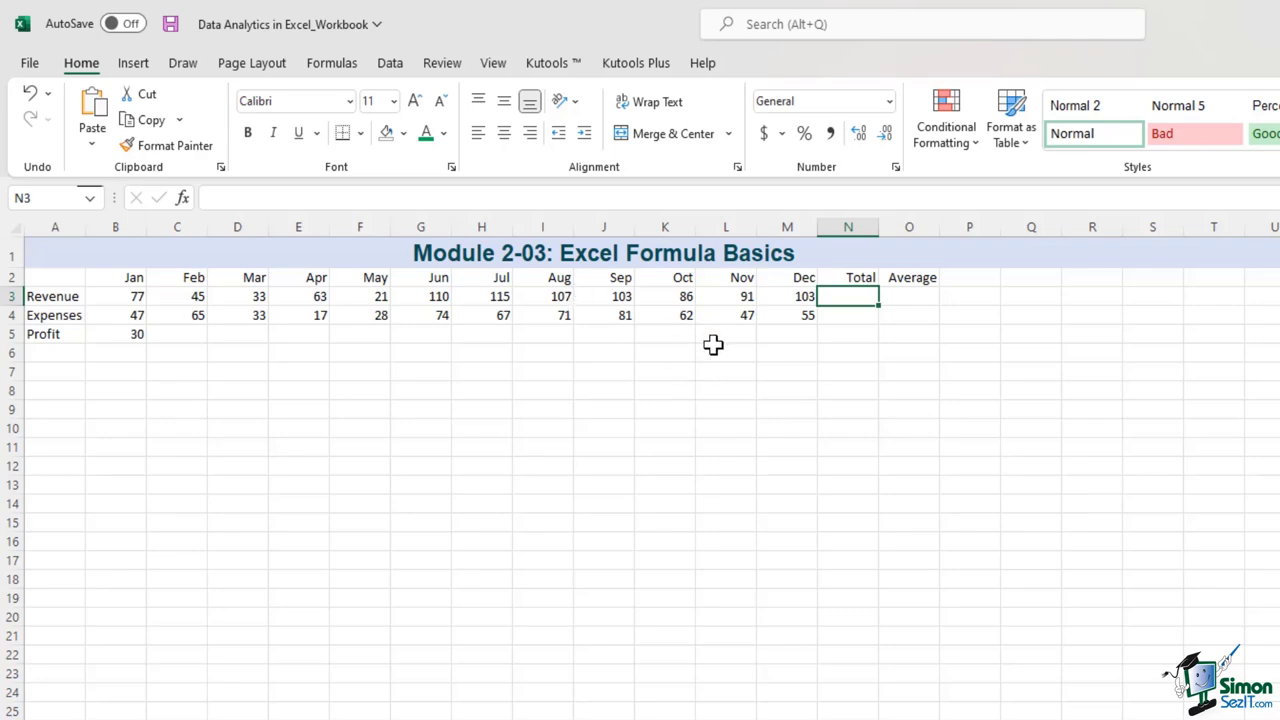
Total the January to December revenue in N3 with the formula =SUM(B3:M3).
click(321, 63)
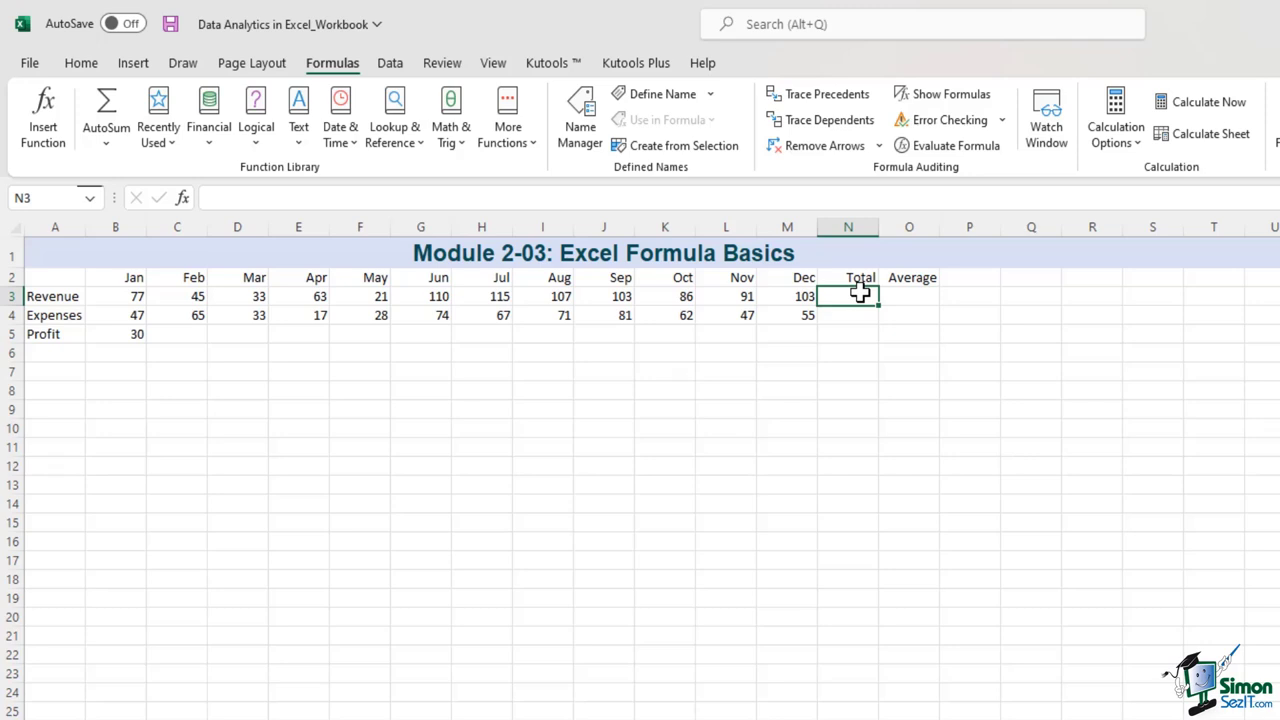
text(=su)
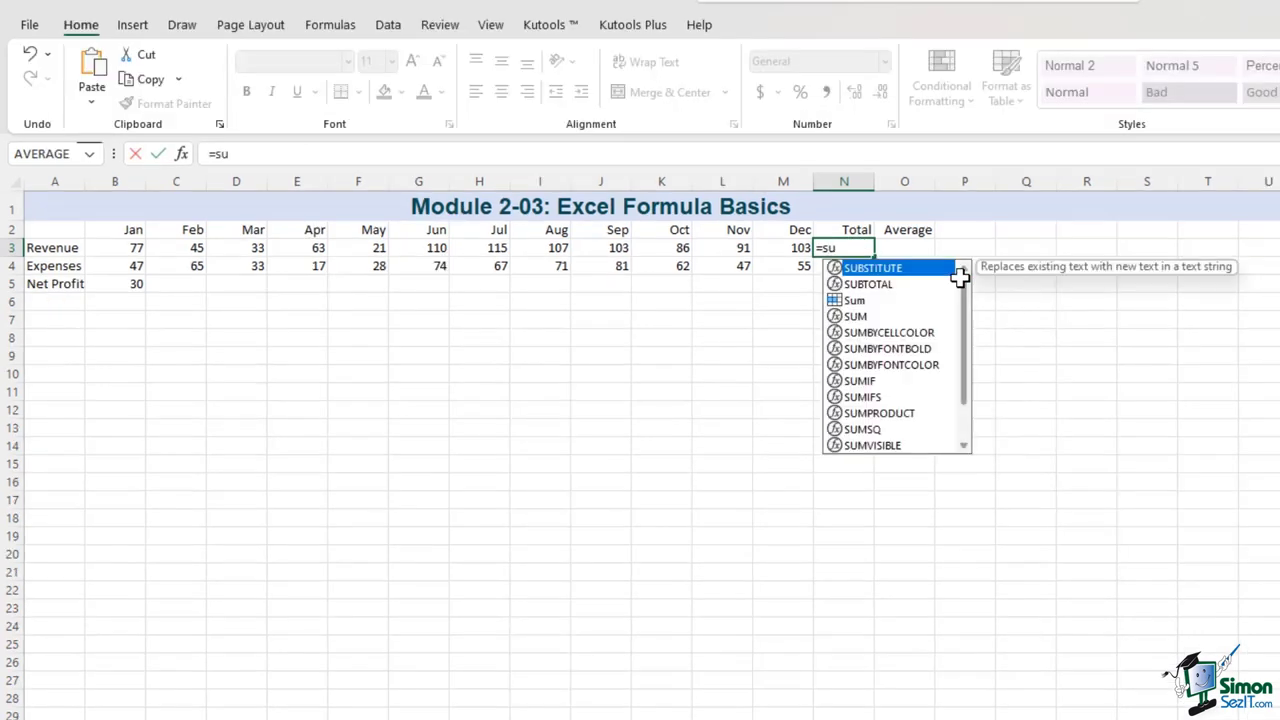
text(m)
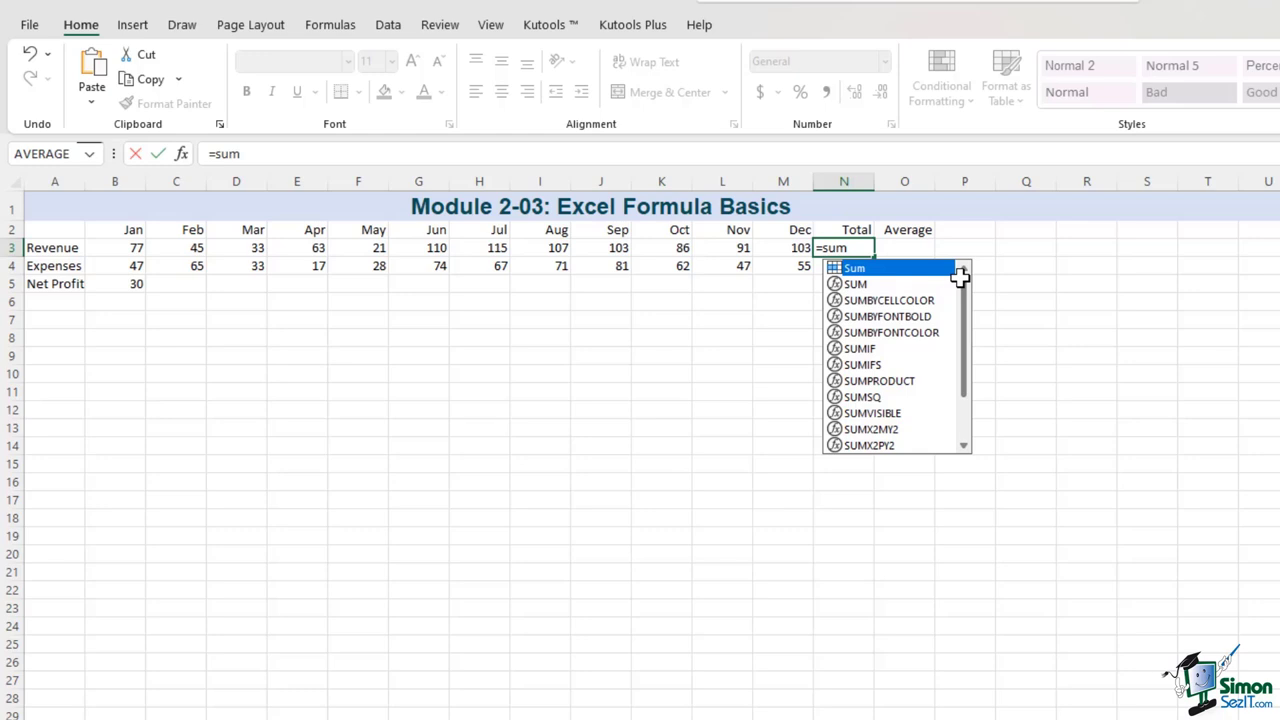
text(()
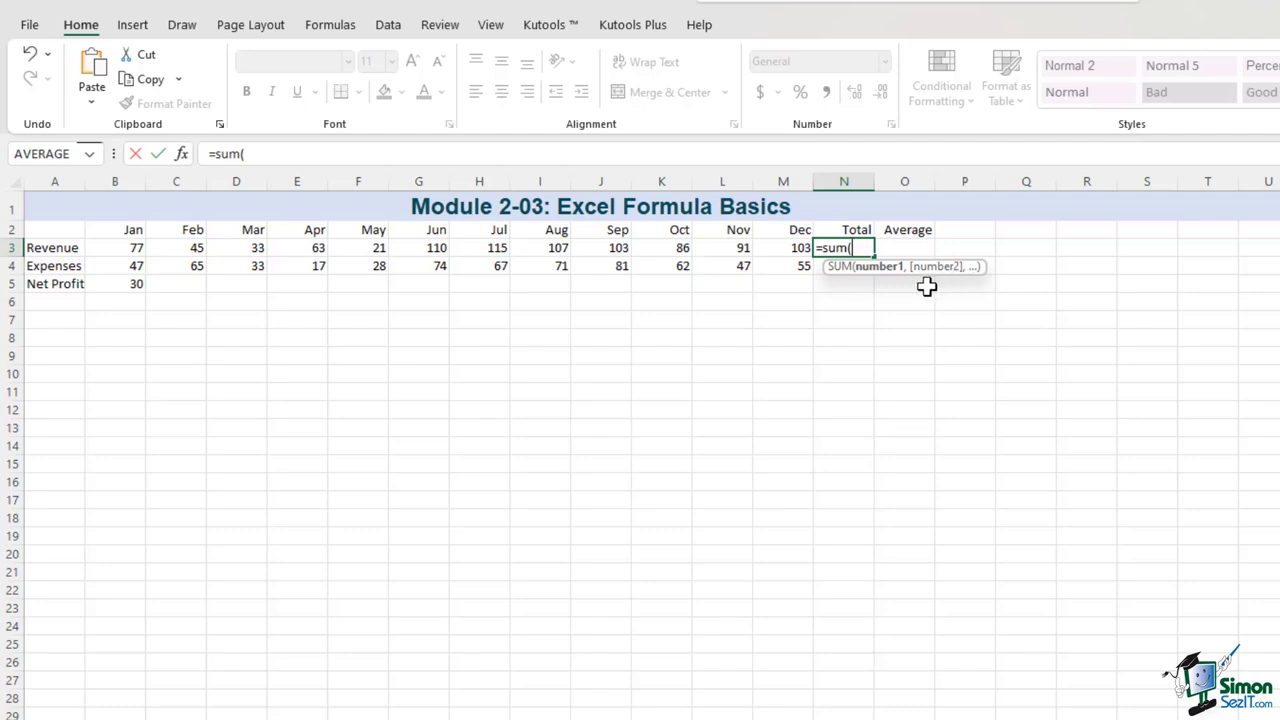
drag(124, 251, 766, 254)
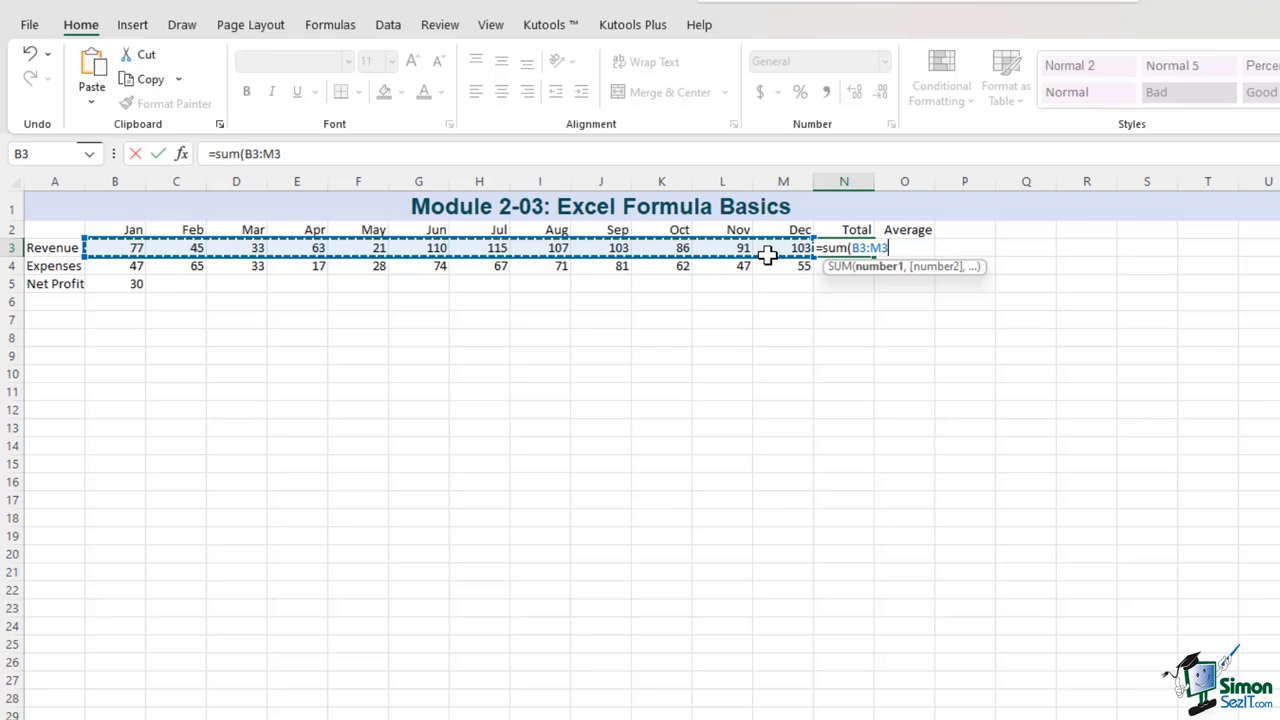
text())
key(Return)
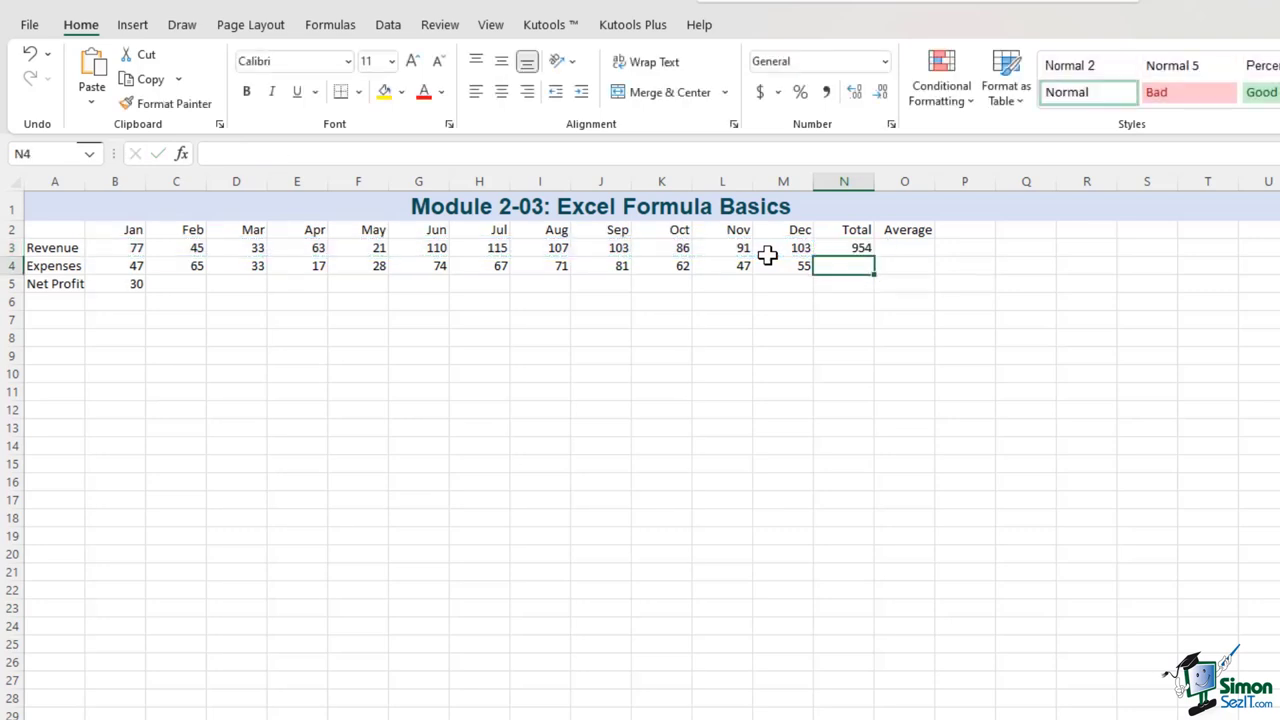
Review the revenue total formula in N3 and the monthly range B3:M3 it adds up.
key(Up)
key(Right)
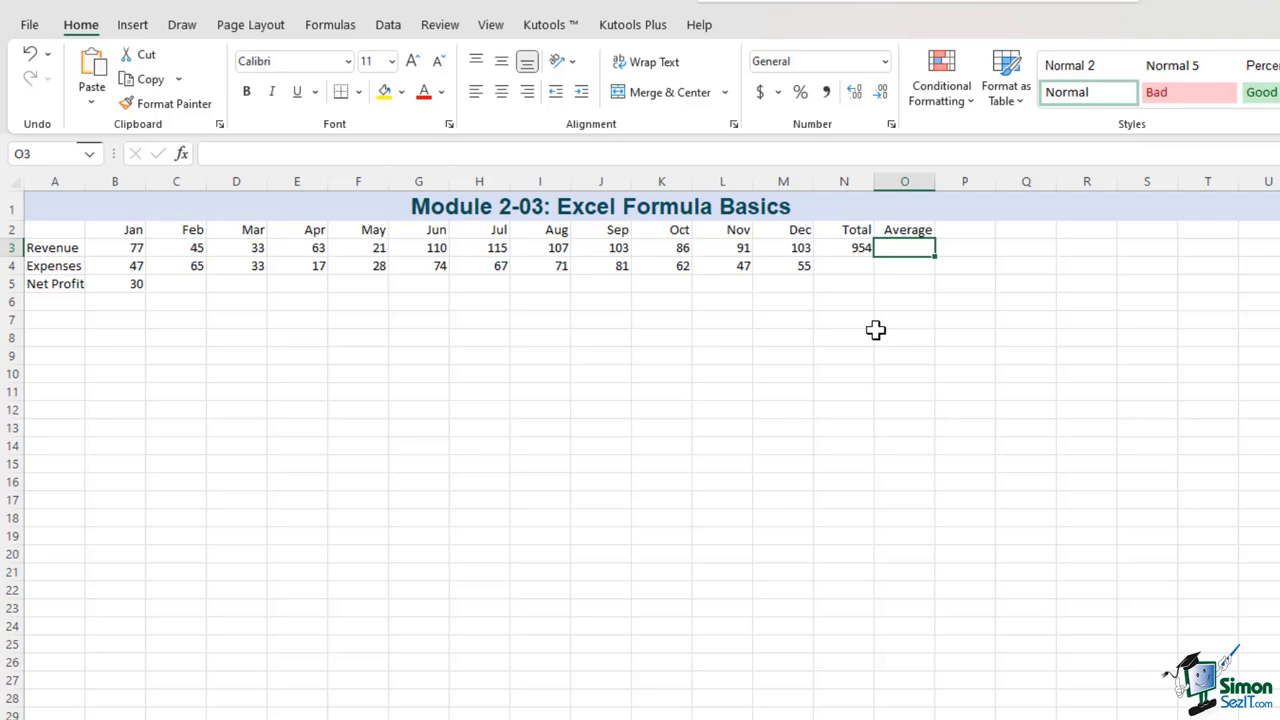
click(818, 249)
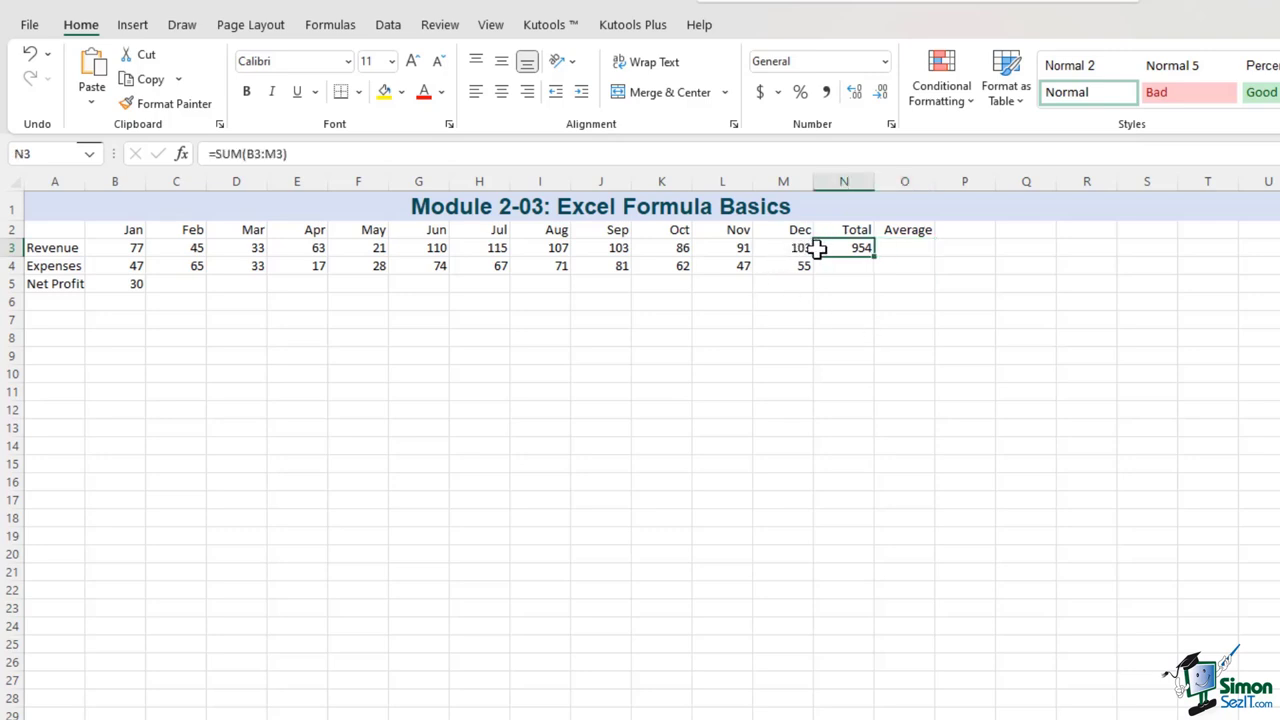
drag(789, 249, 131, 249)
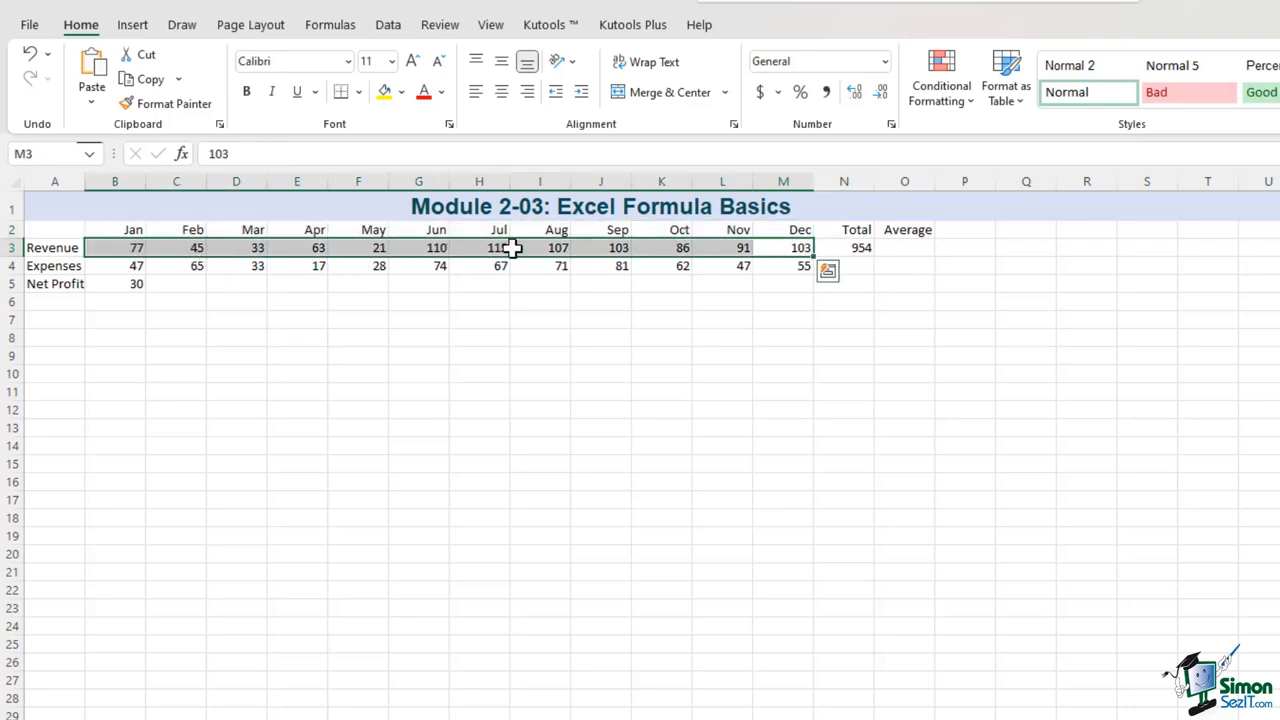
click(843, 247)
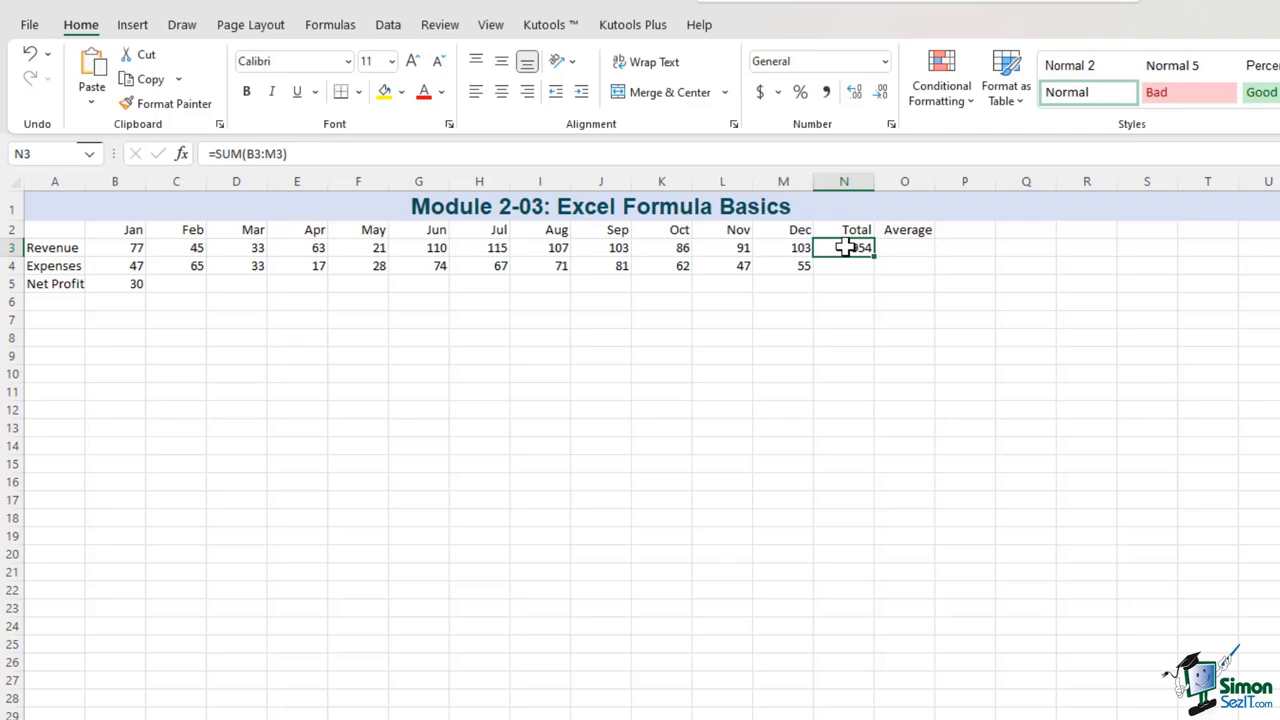
Calculate the average monthly revenue in O3 with the formula =N3/12 and inspect its division operator.
click(907, 248)
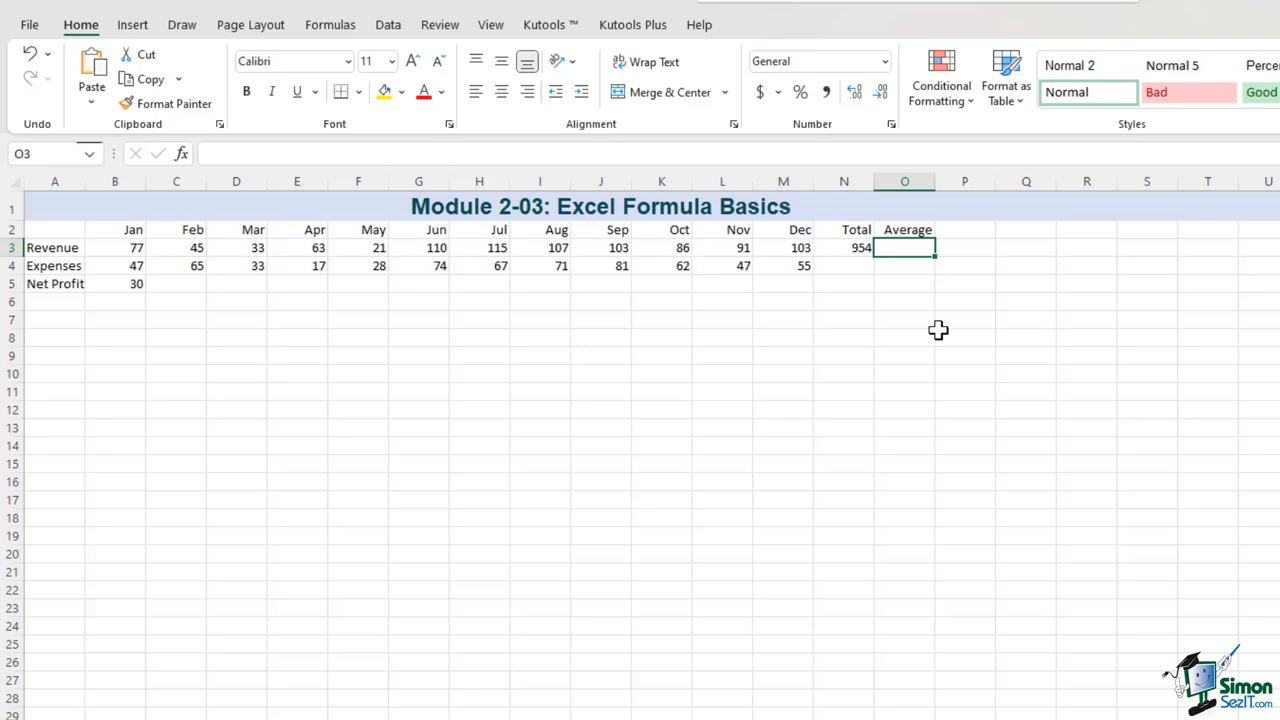
text(=)
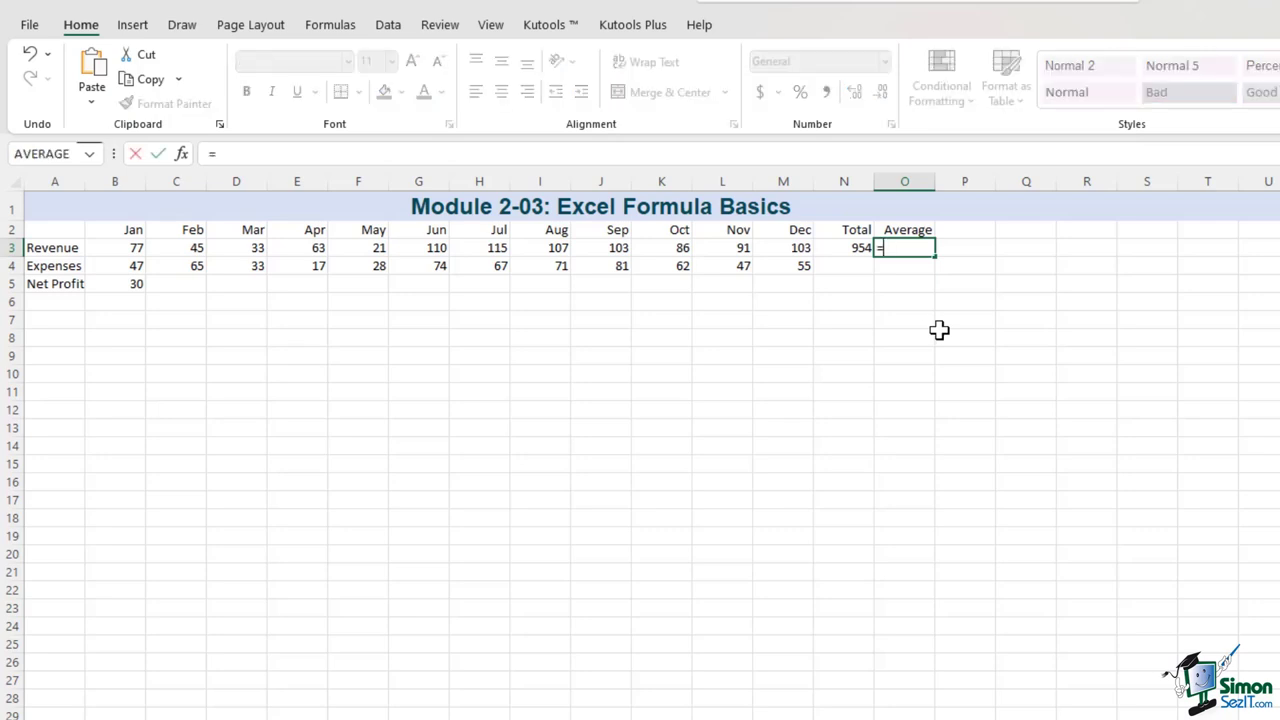
click(852, 252)
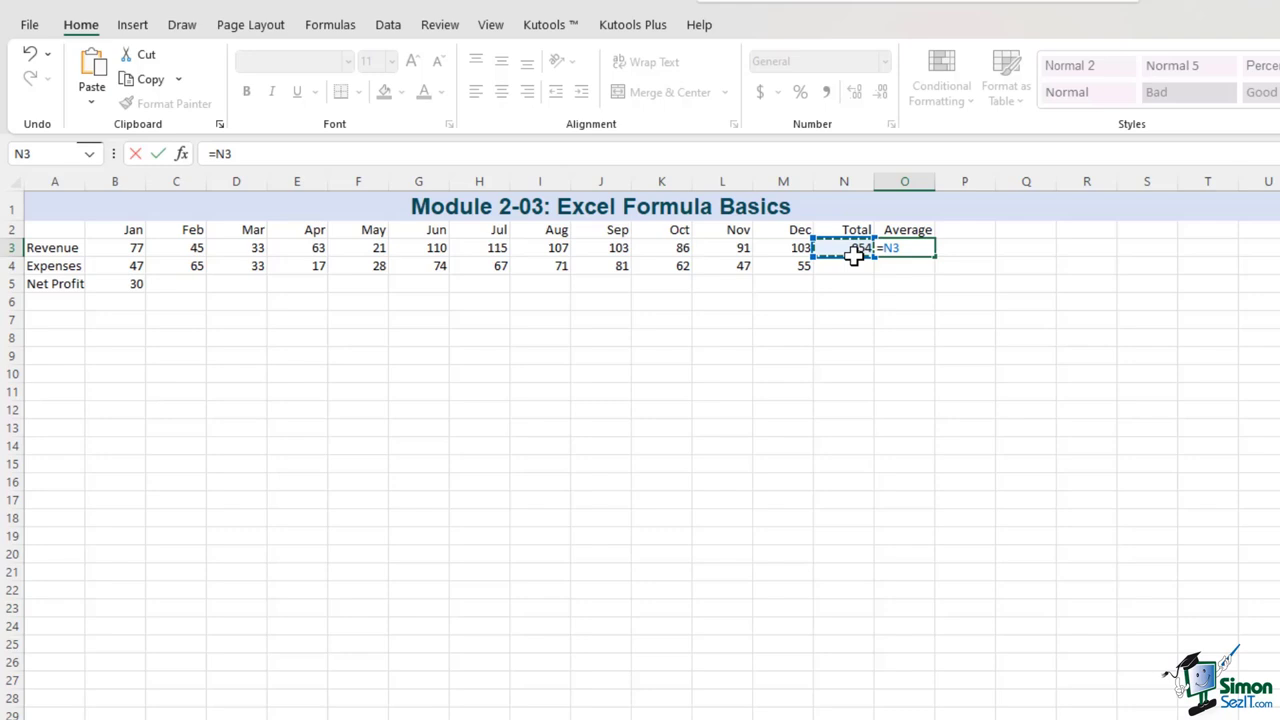
text(/12)
key(Return)
click(905, 248)
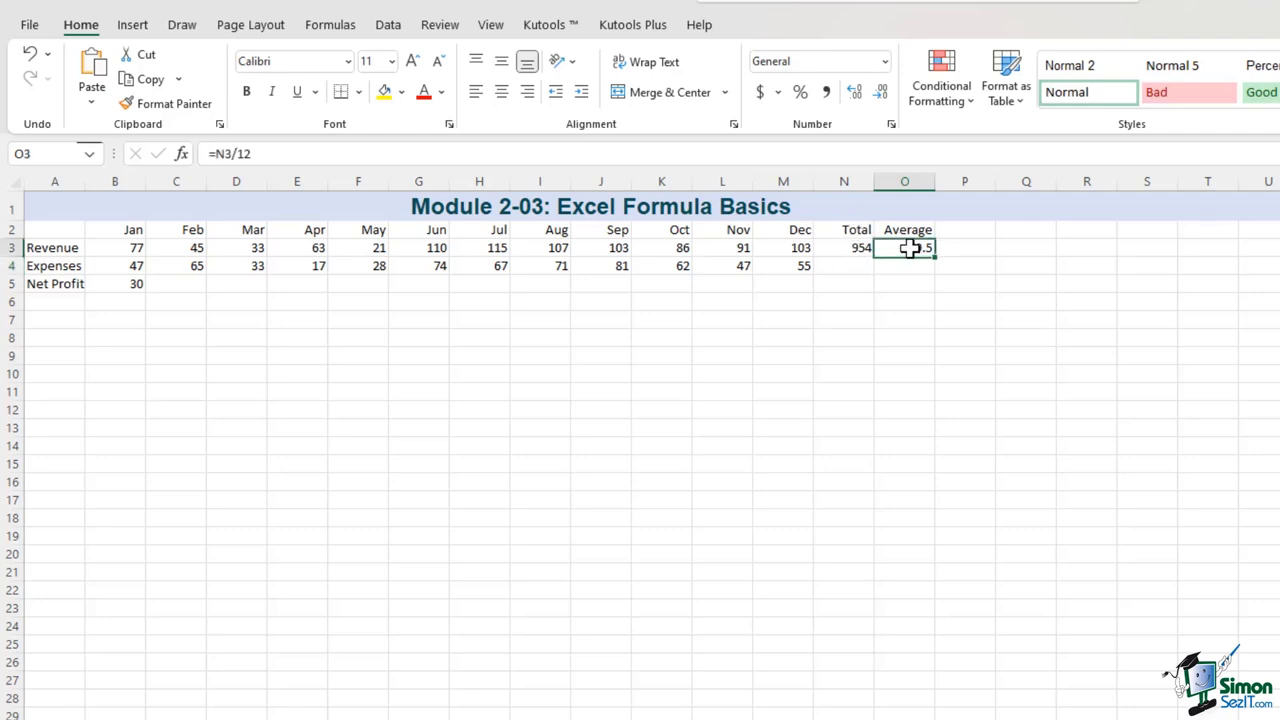
click(241, 153)
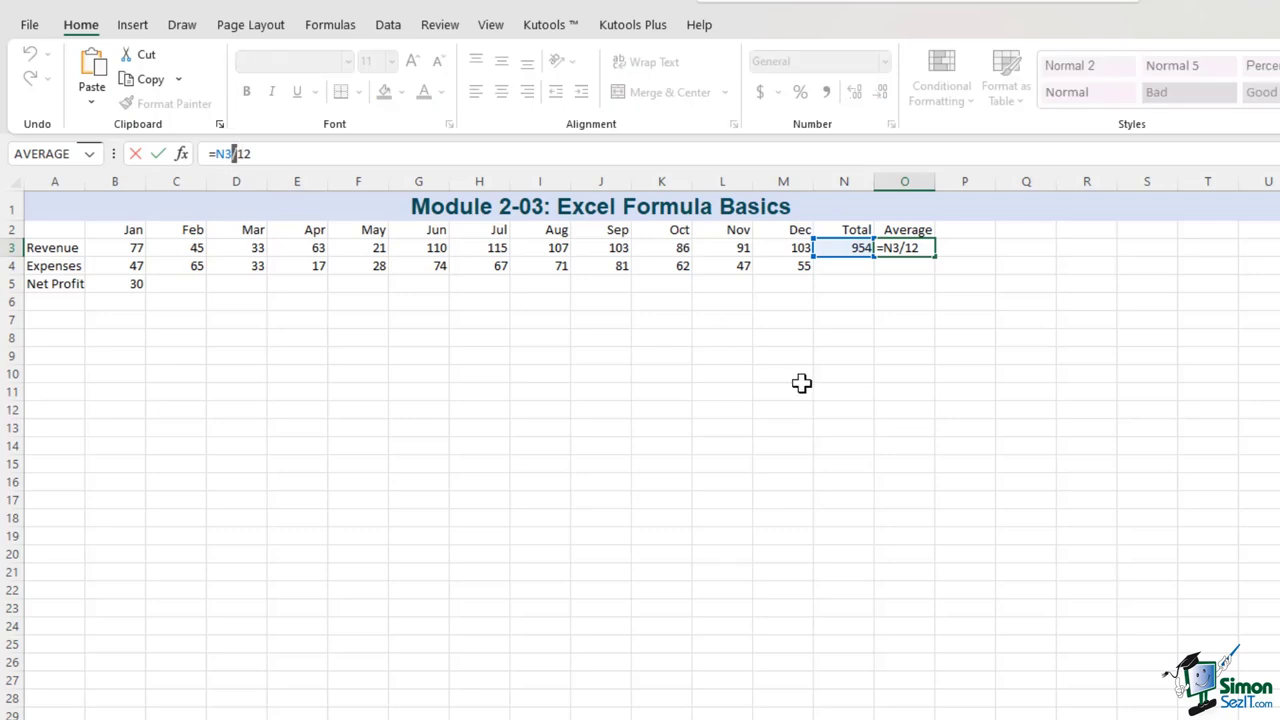
key(Return)
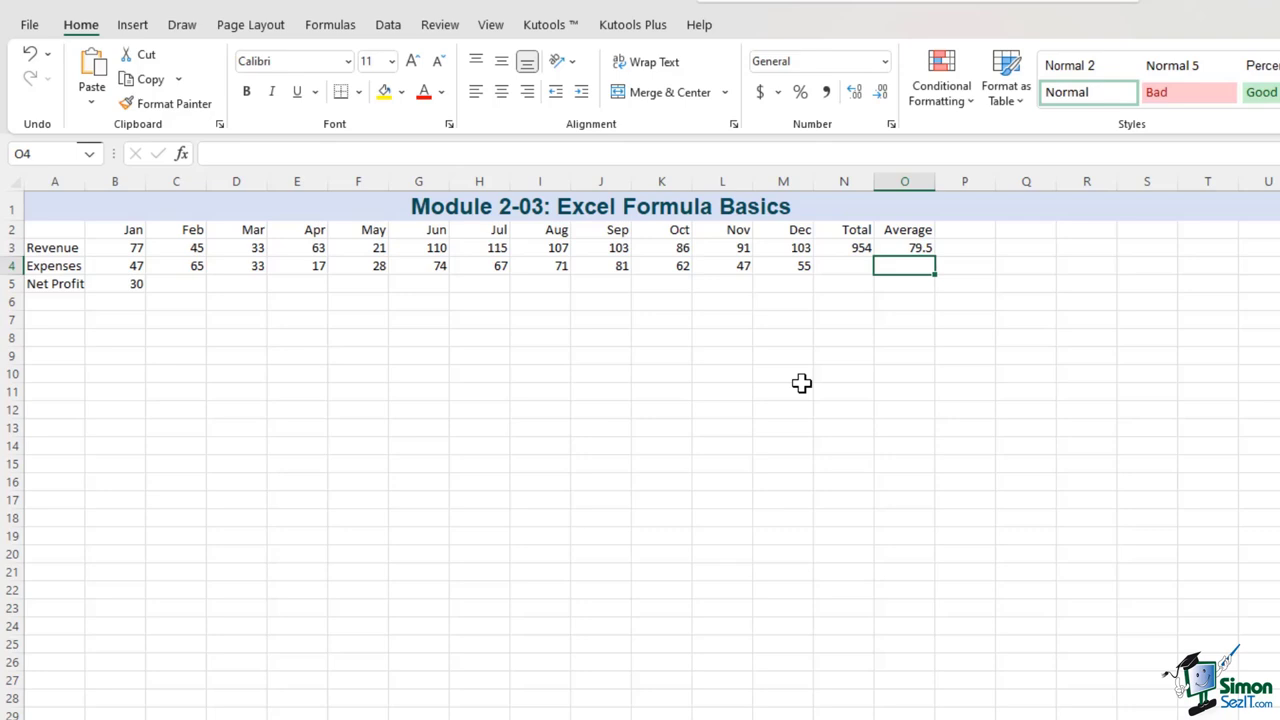
Change January's revenue in B3 to 87 and check the dependent profit, total and average cells.
click(115, 247)
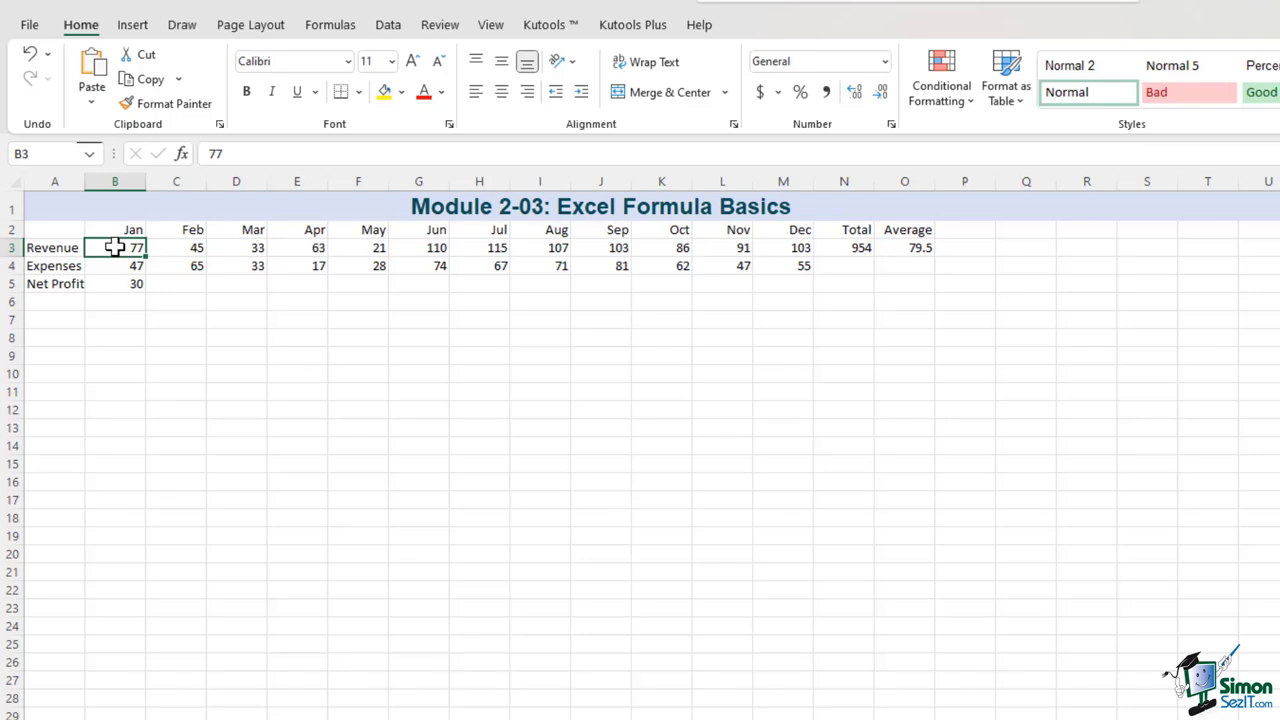
text(87)
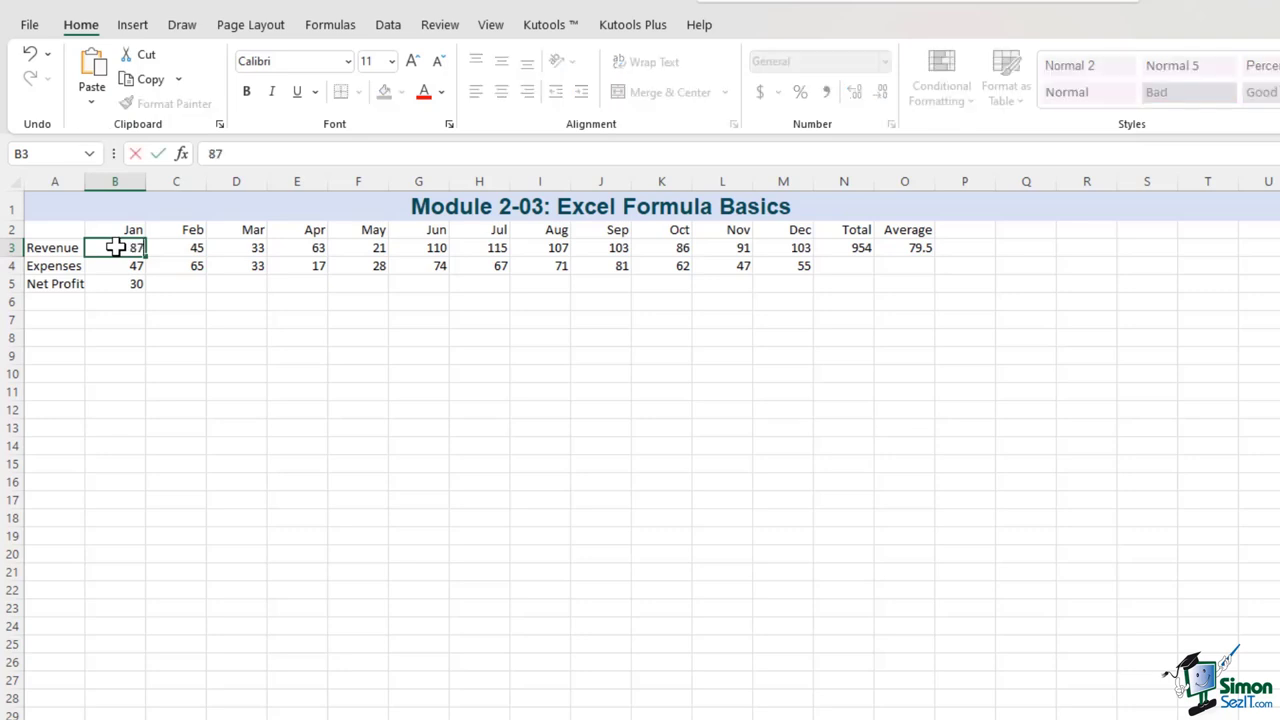
key(Return)
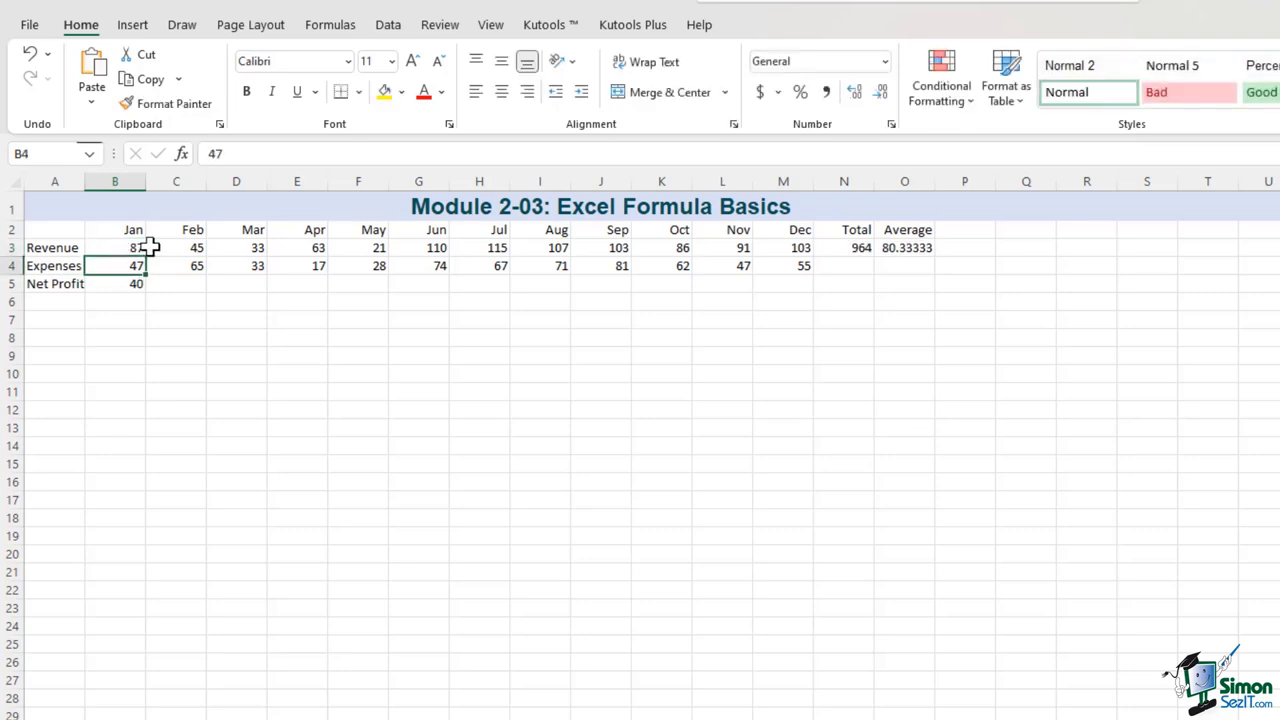
click(128, 283)
drag(850, 248, 887, 250)
click(902, 297)
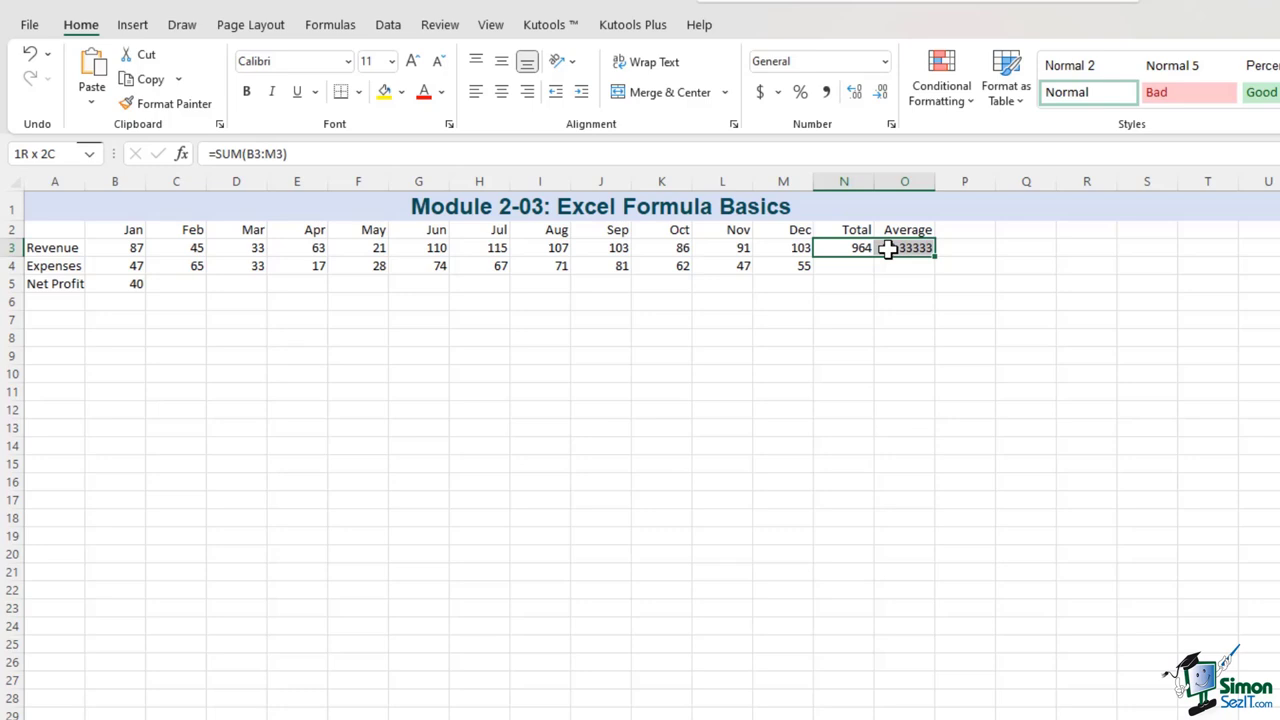
Change January's revenue in B3 to 97 and check the recalculated total, average and net profit cells.
click(818, 268)
click(139, 246)
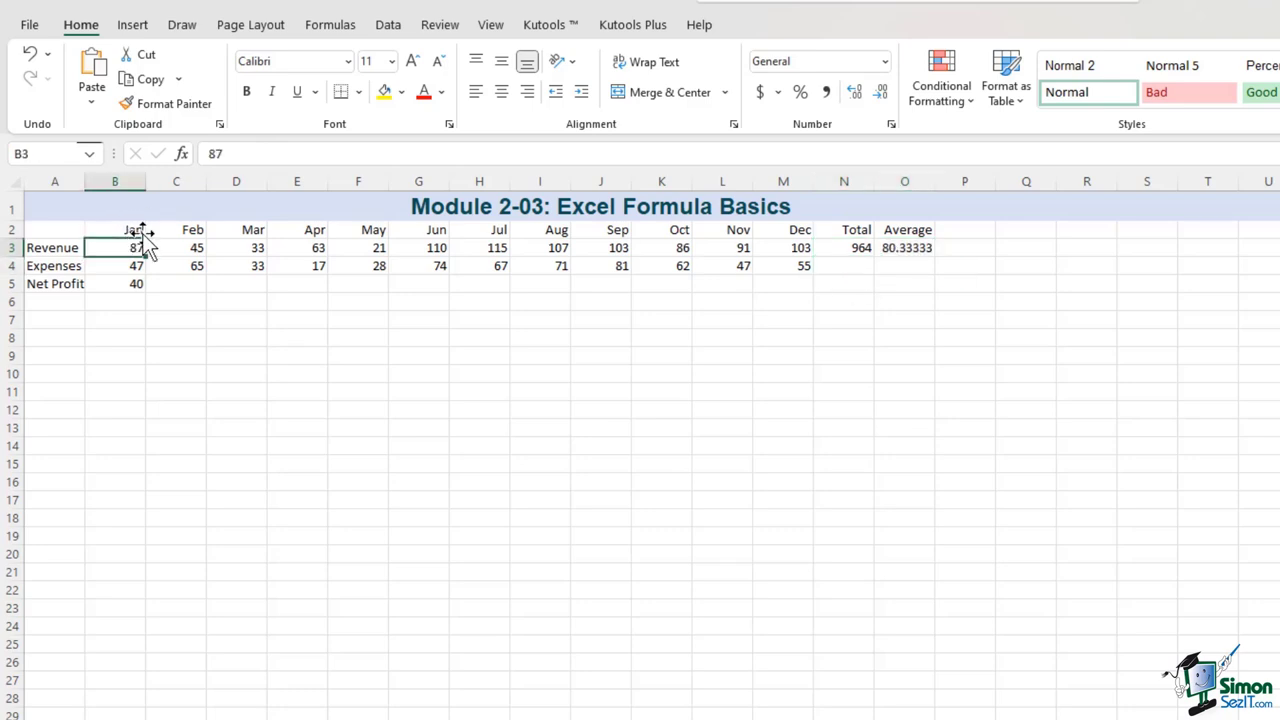
click(219, 156)
key(BackSpace)
text(9)
key(Return)
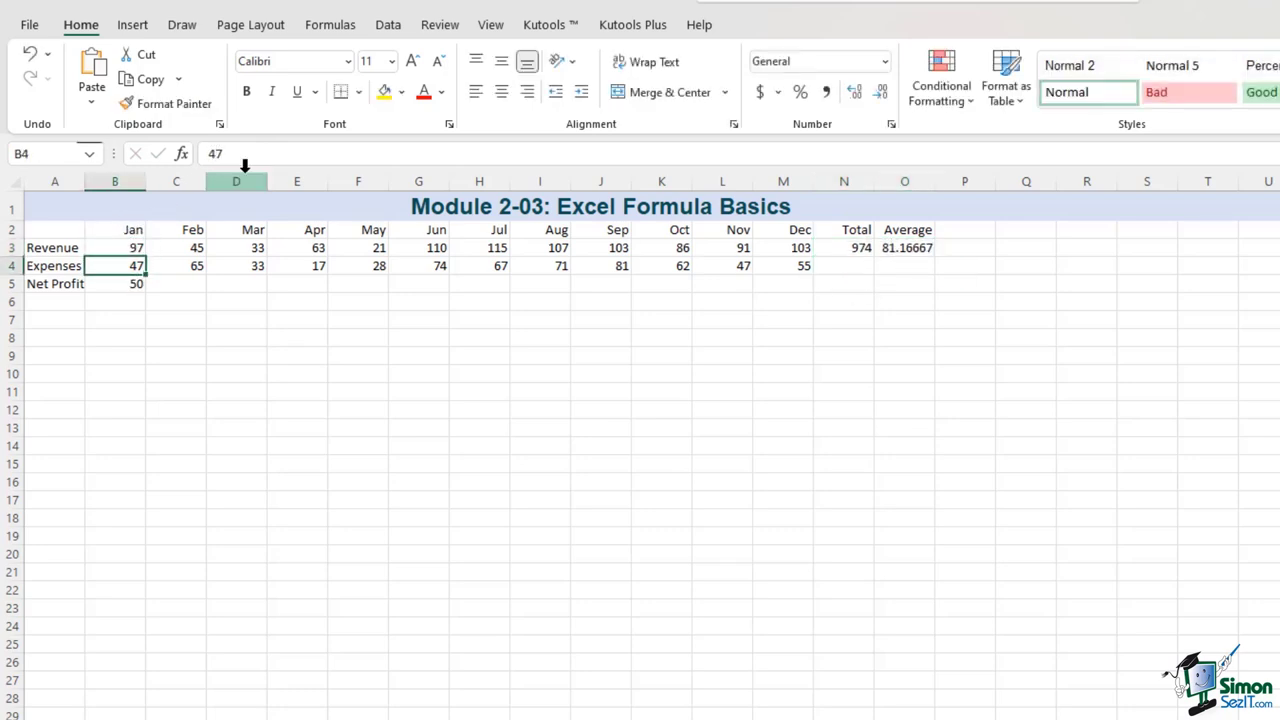
drag(843, 250, 918, 252)
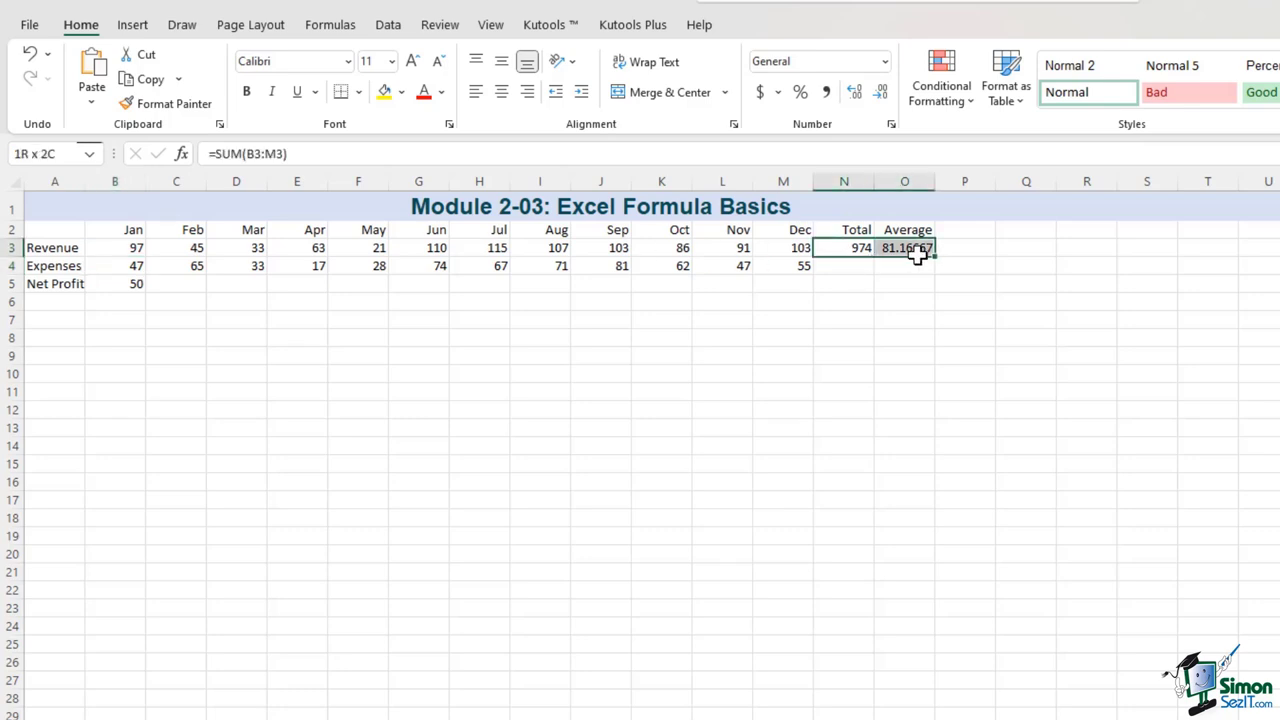
click(136, 284)
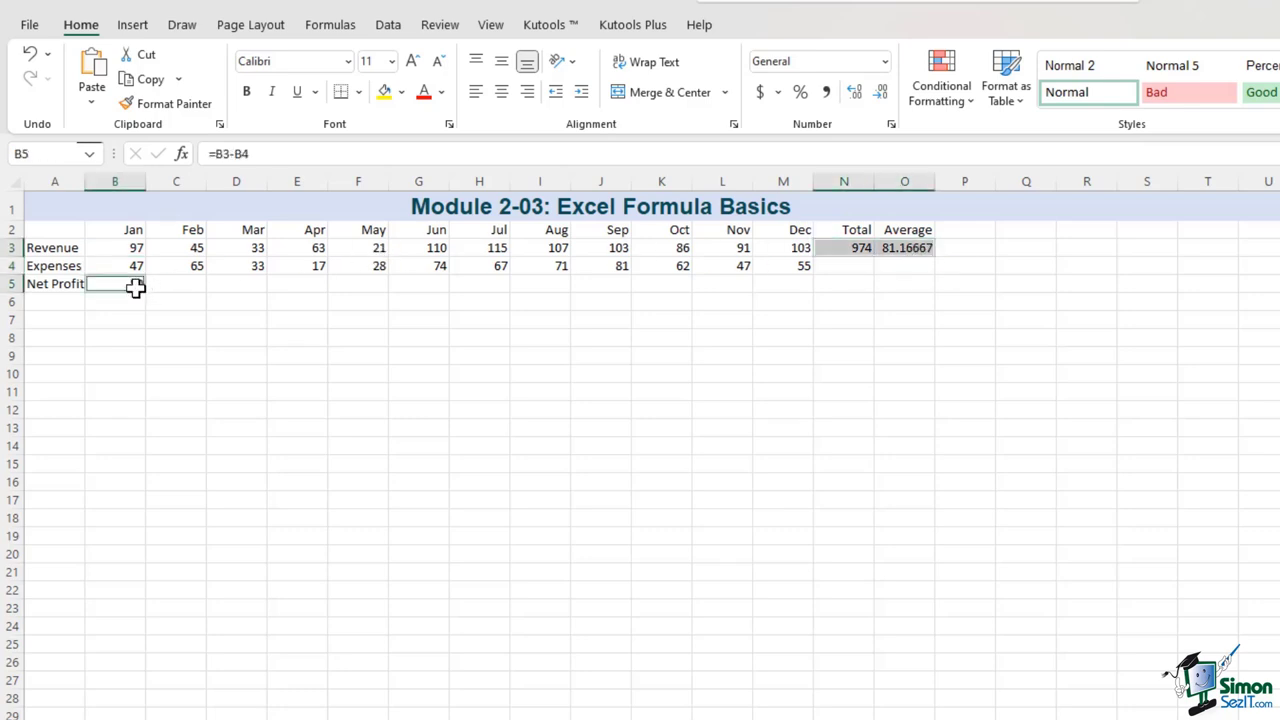
click(236, 300)
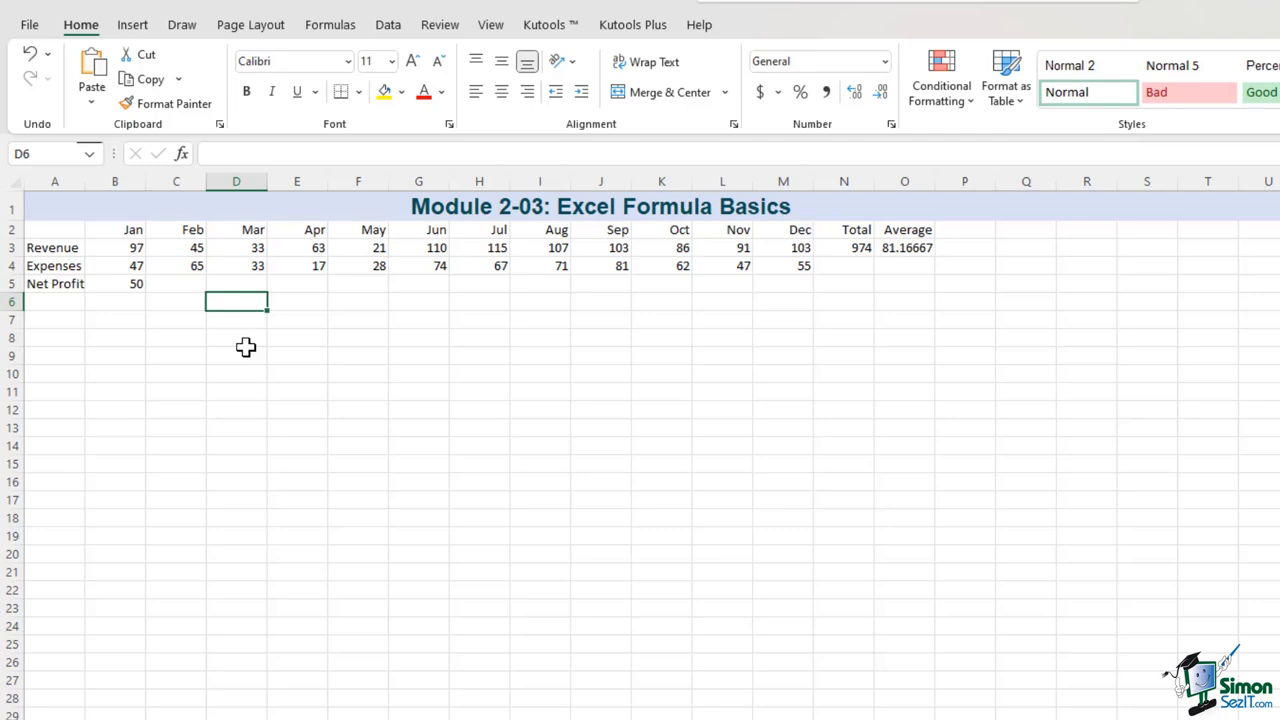
Set January's expenses in B4 to 57.
click(116, 266)
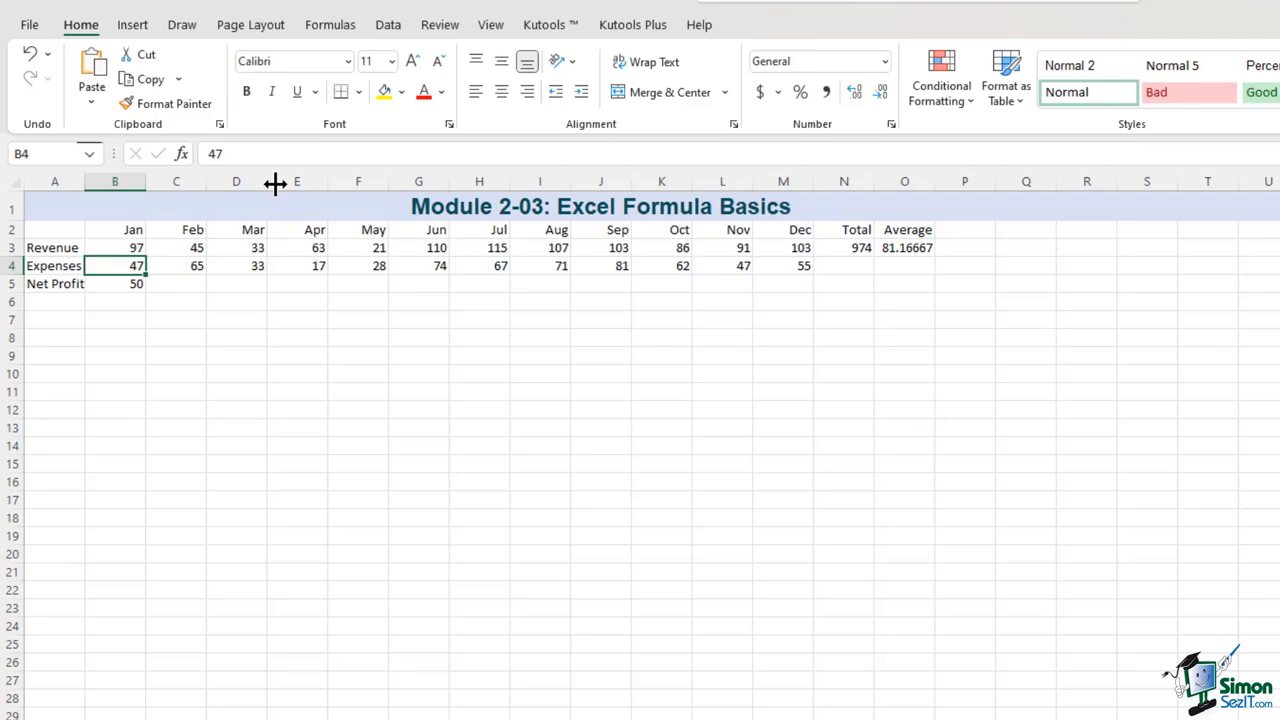
text(57)
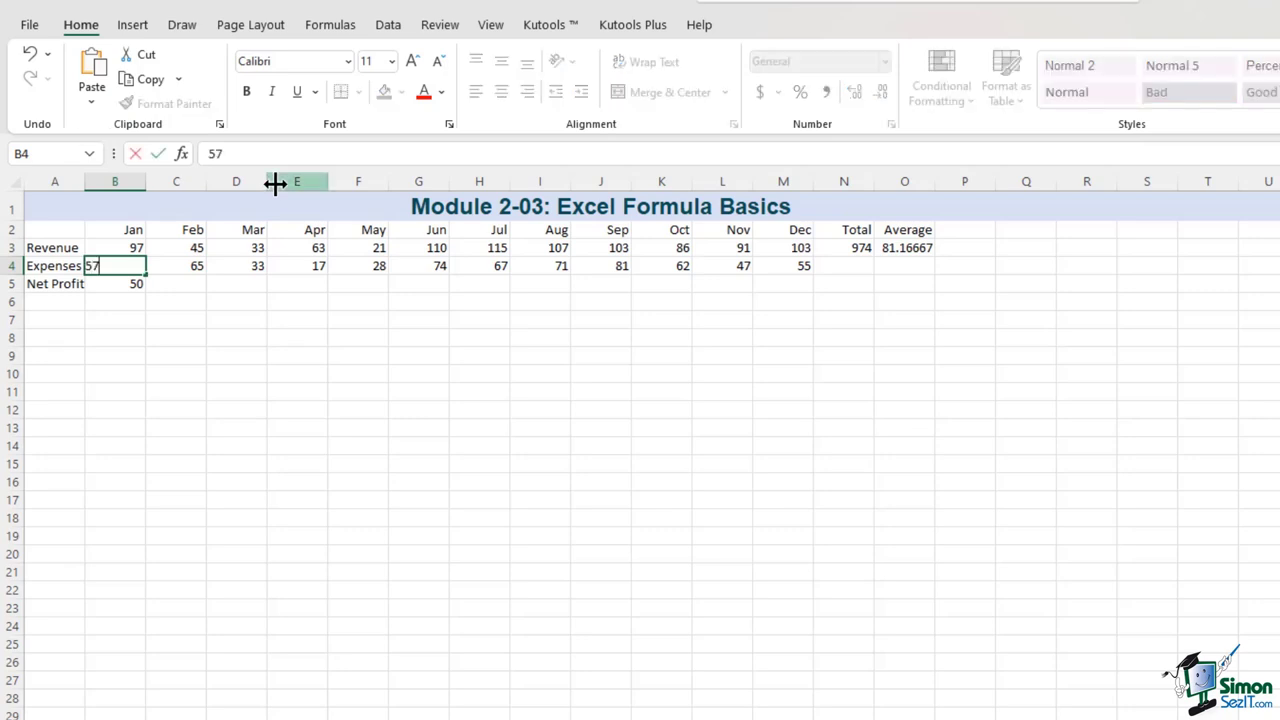
key(Return)
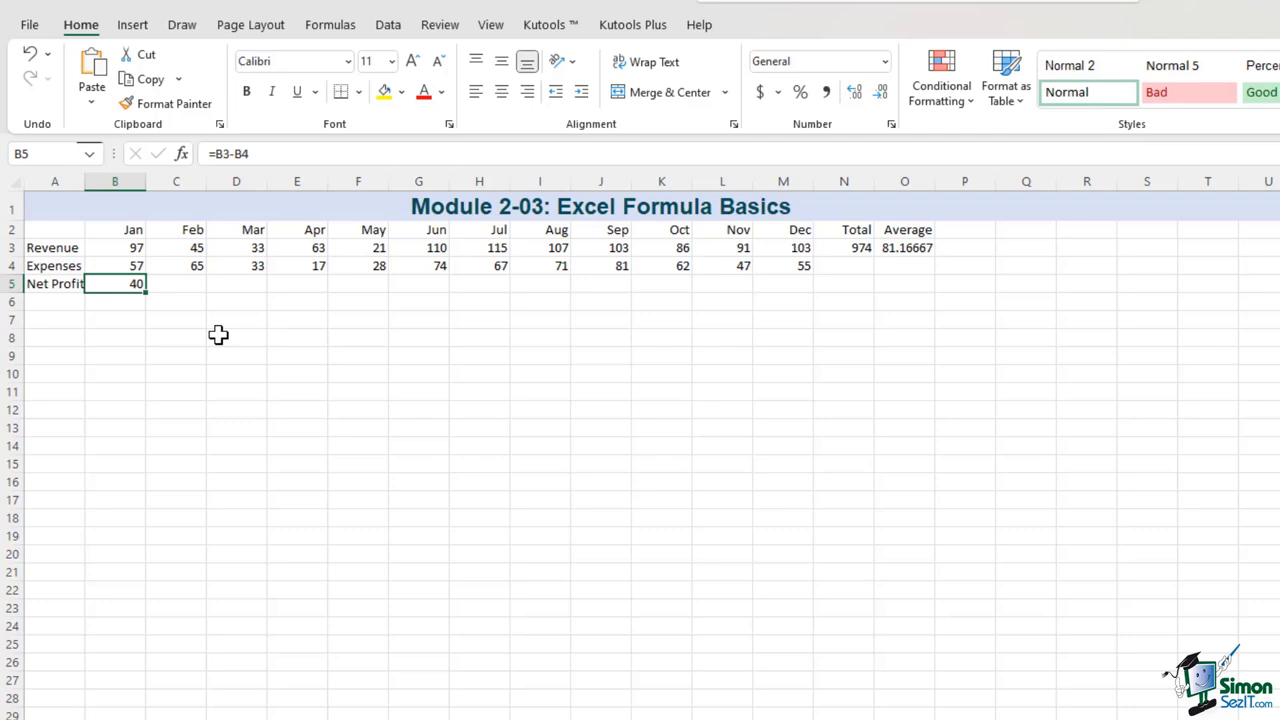
Look over the Expenses and Net Profit cells that still need total, average and monthly formulas.
drag(846, 266, 903, 280)
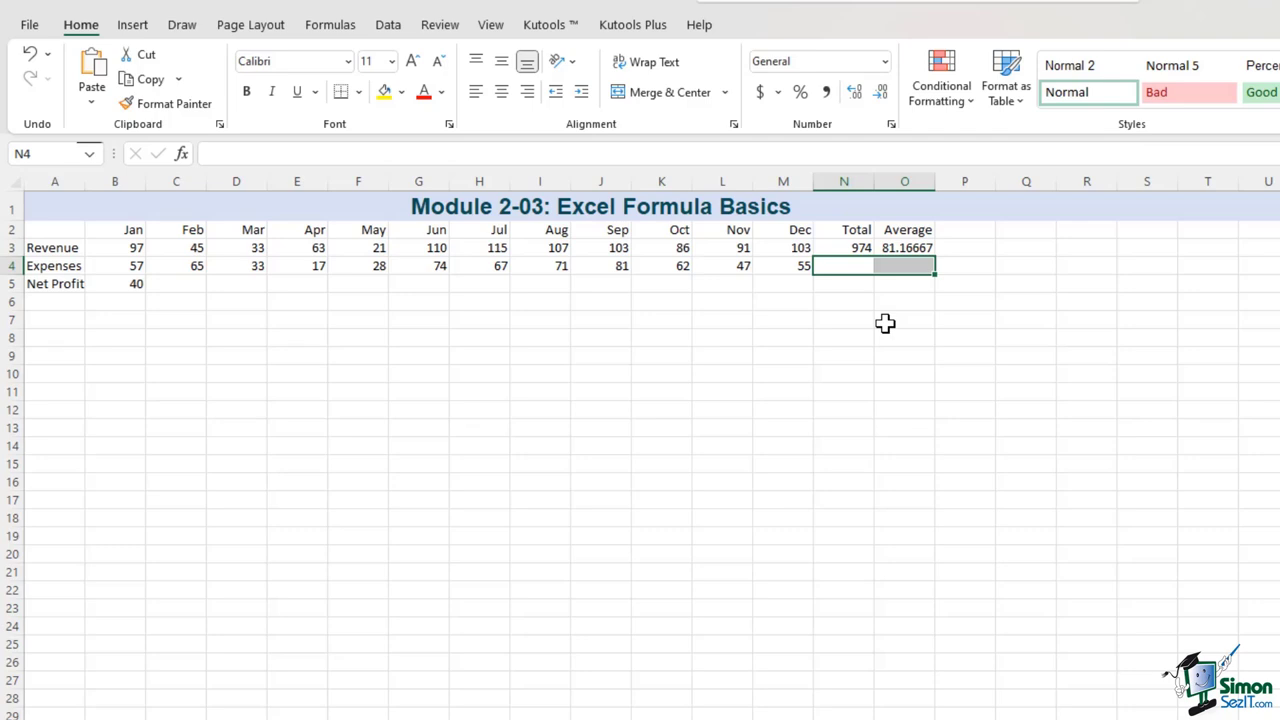
click(885, 309)
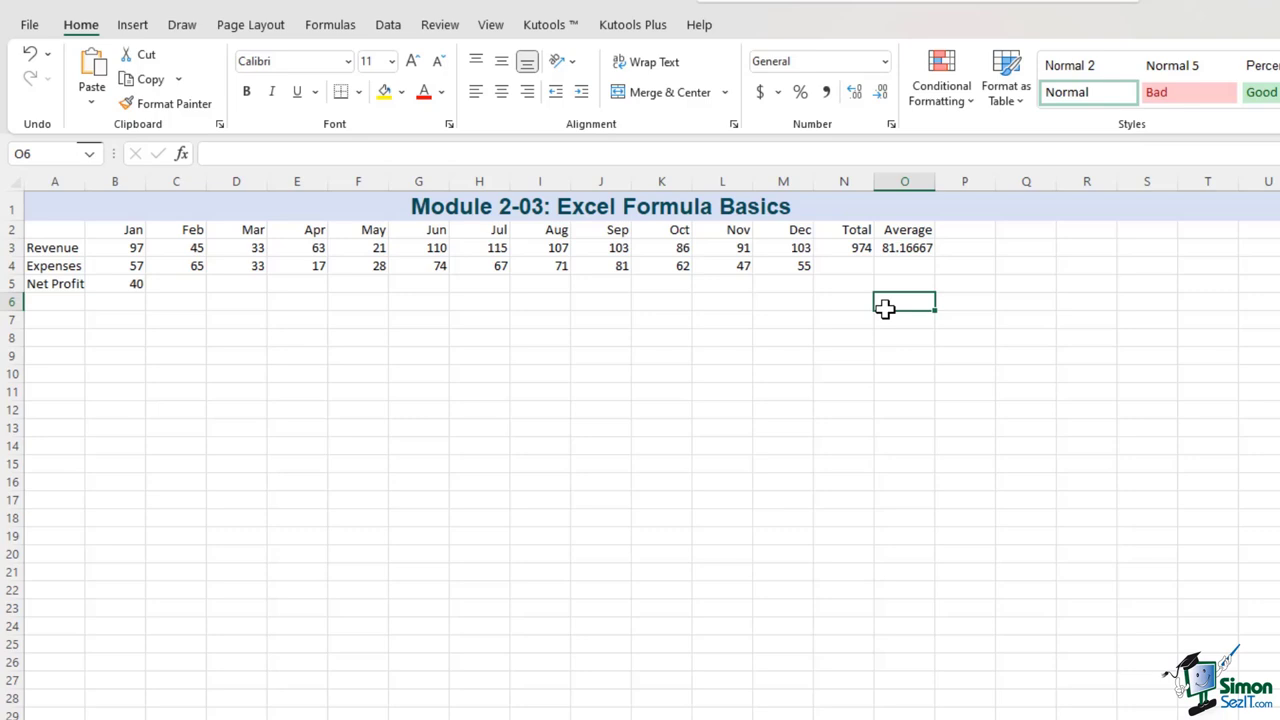
drag(171, 286, 846, 277)
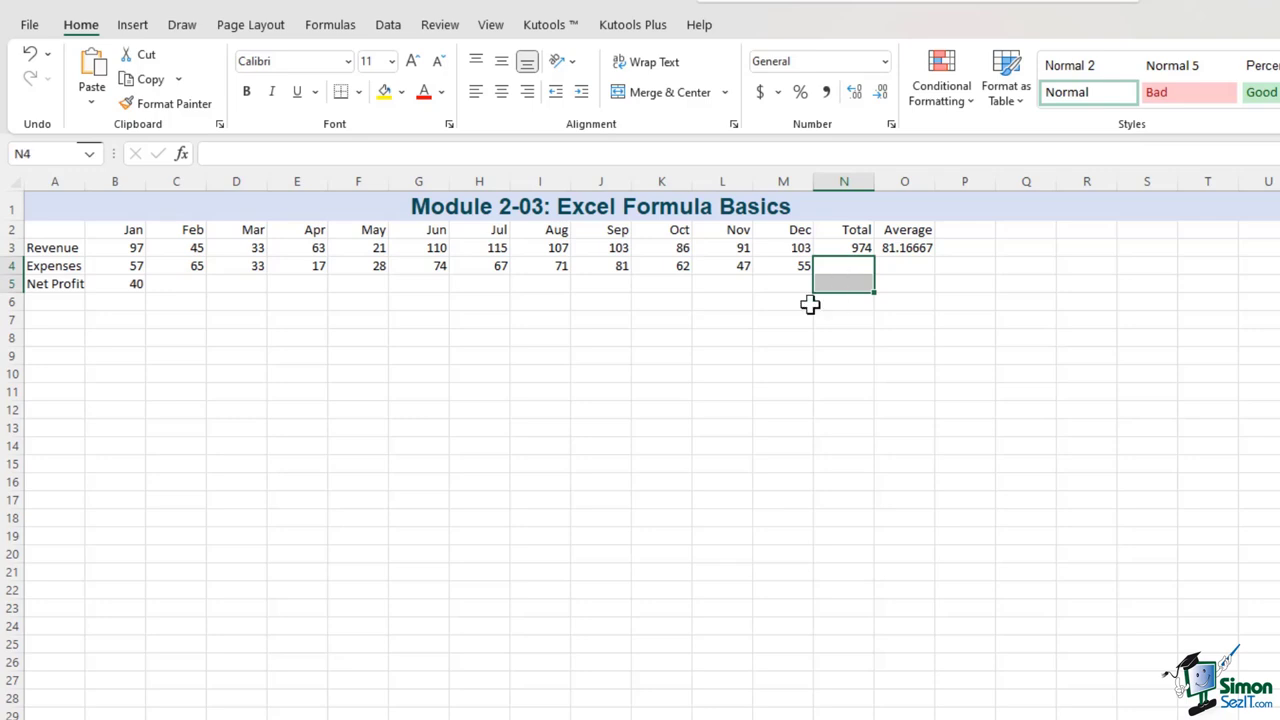
click(811, 303)
Examine the cell references used by January's net profit formula in B5.
click(130, 284)
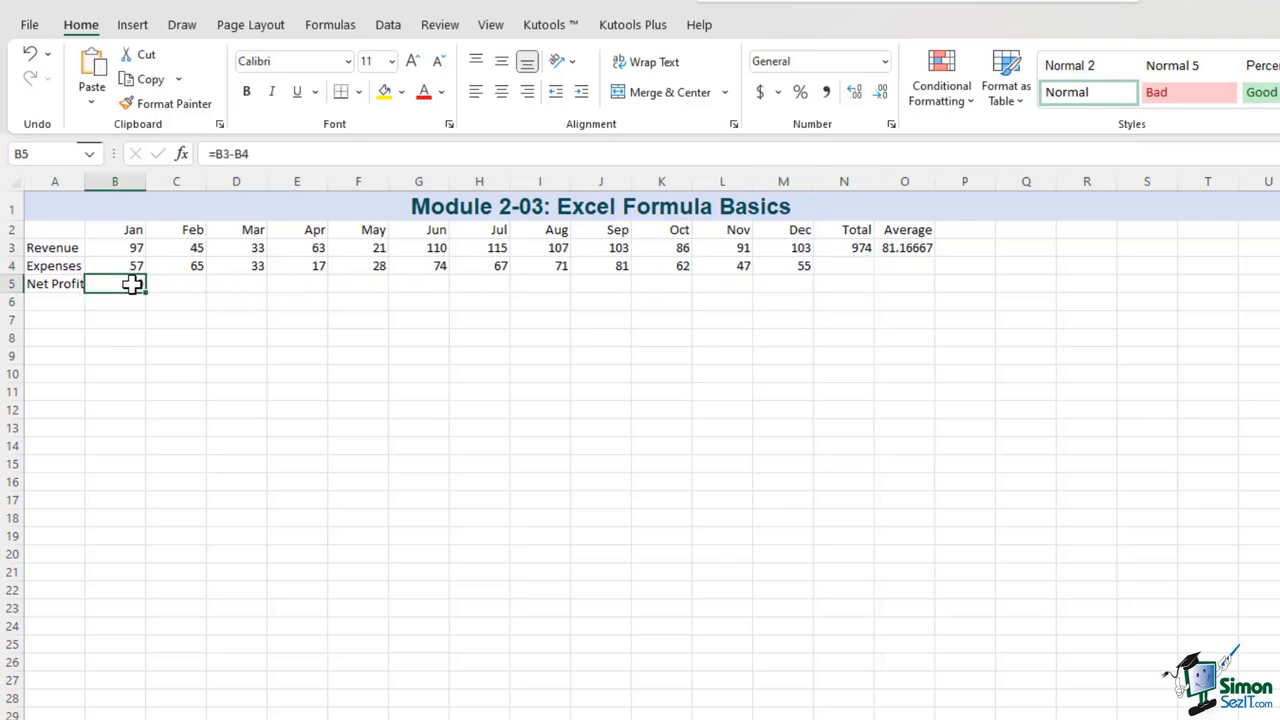
click(289, 156)
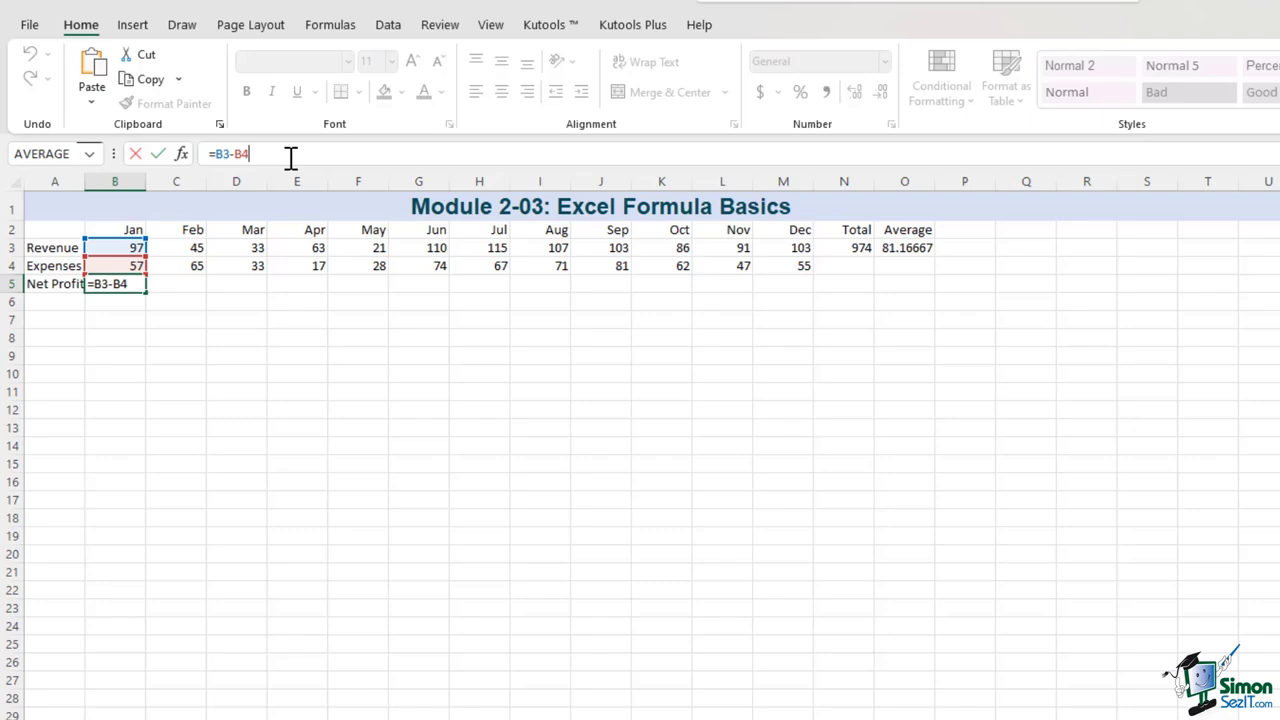
key(Return)
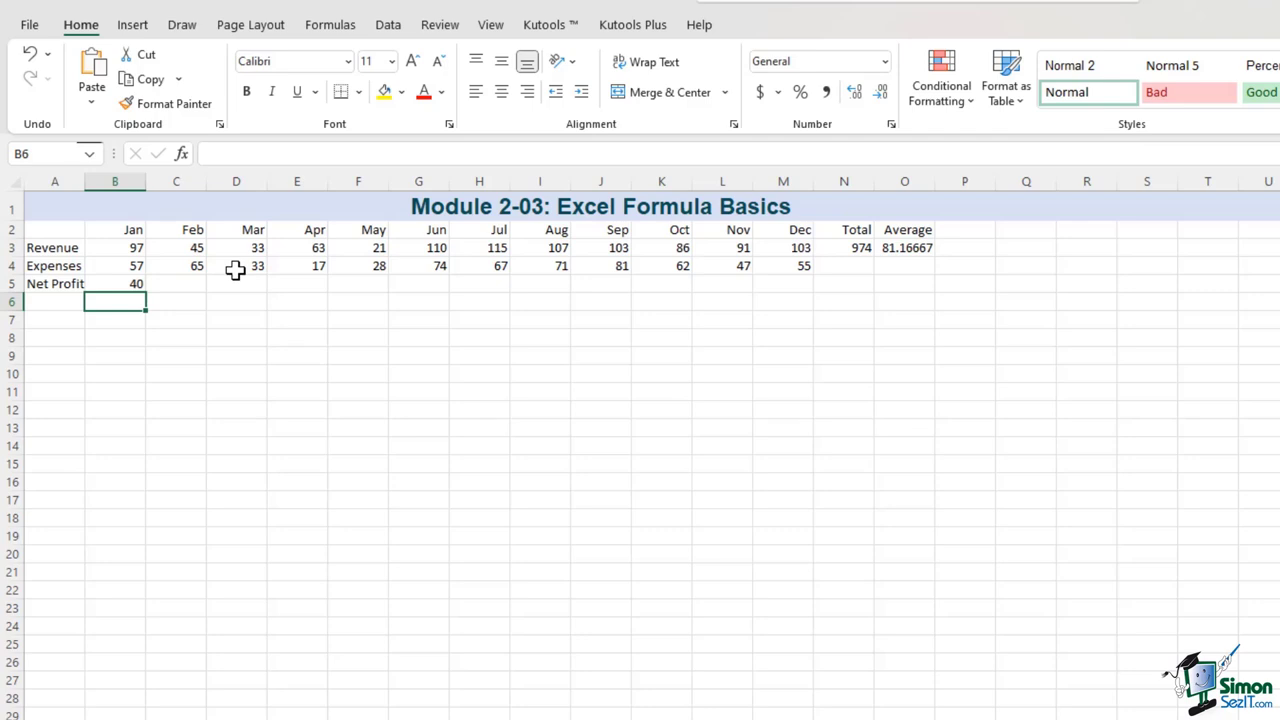
Copy January's net profit formula from B5 to February's net profit cell C5.
click(116, 284)
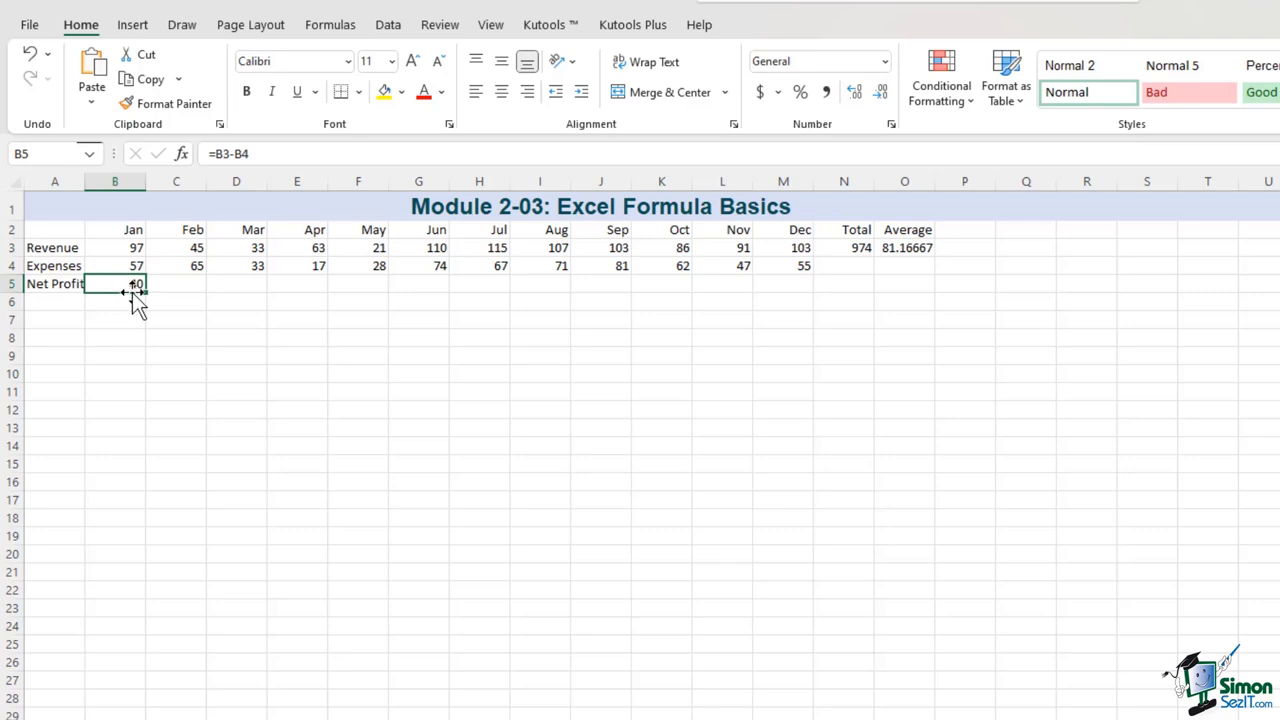
key(ctrl+c)
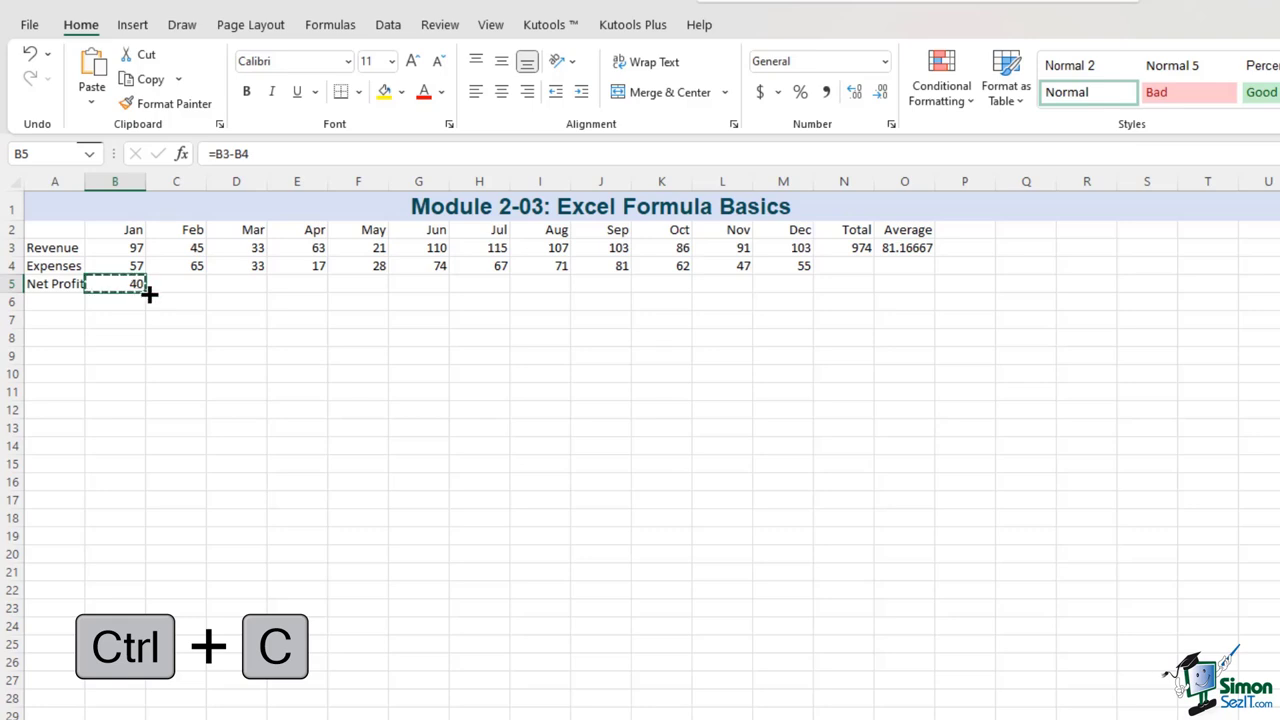
click(199, 284)
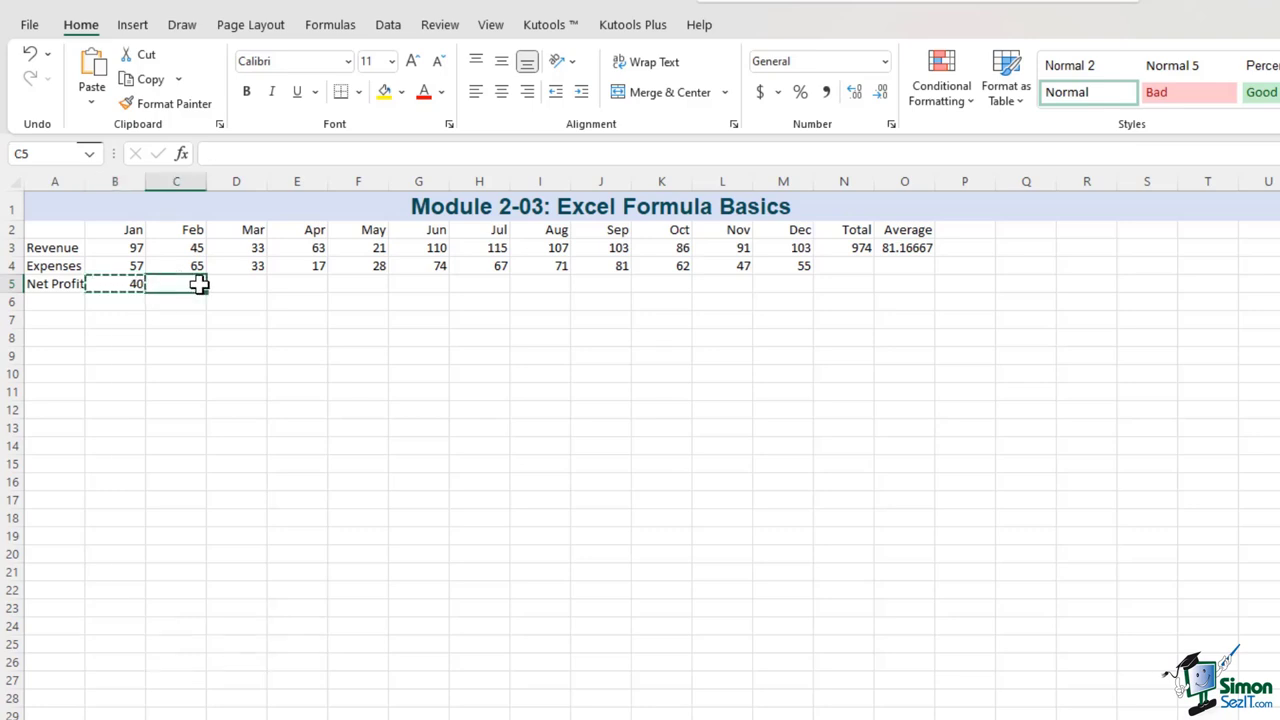
Paste the copied January net profit formula into the February cell C5 and check which cells it references.
key(ctrl+v)
click(204, 318)
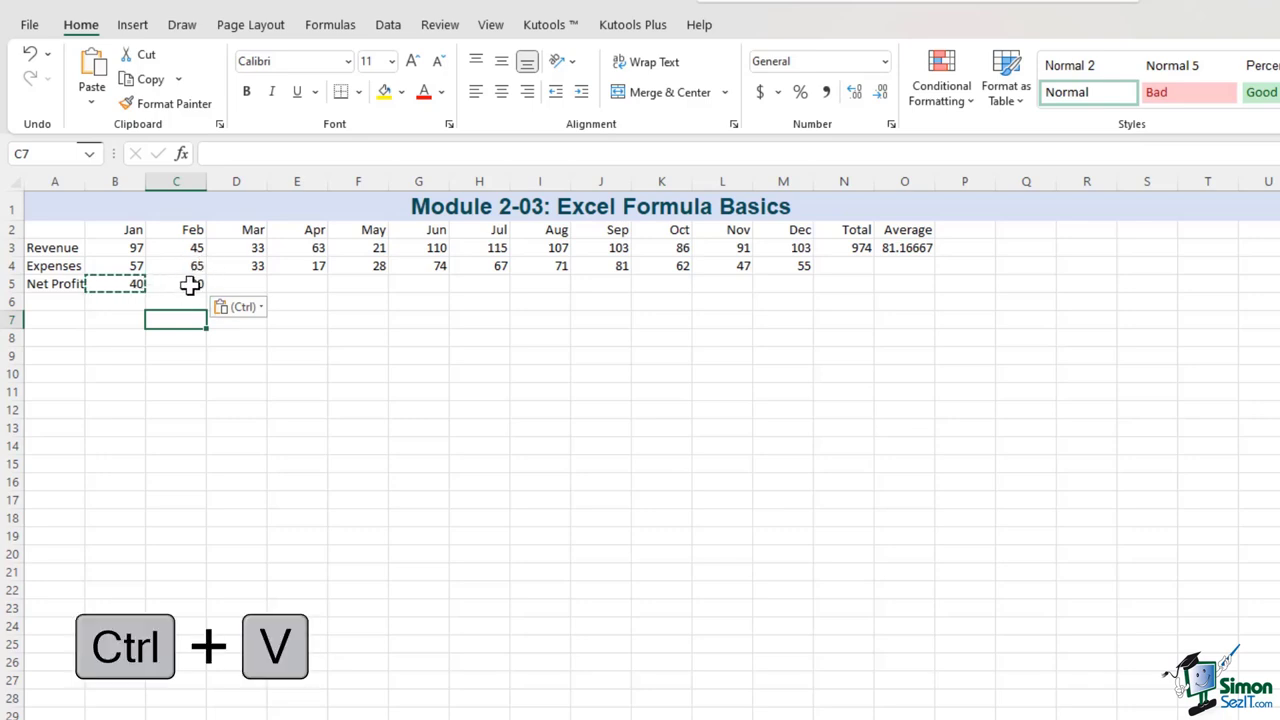
click(182, 282)
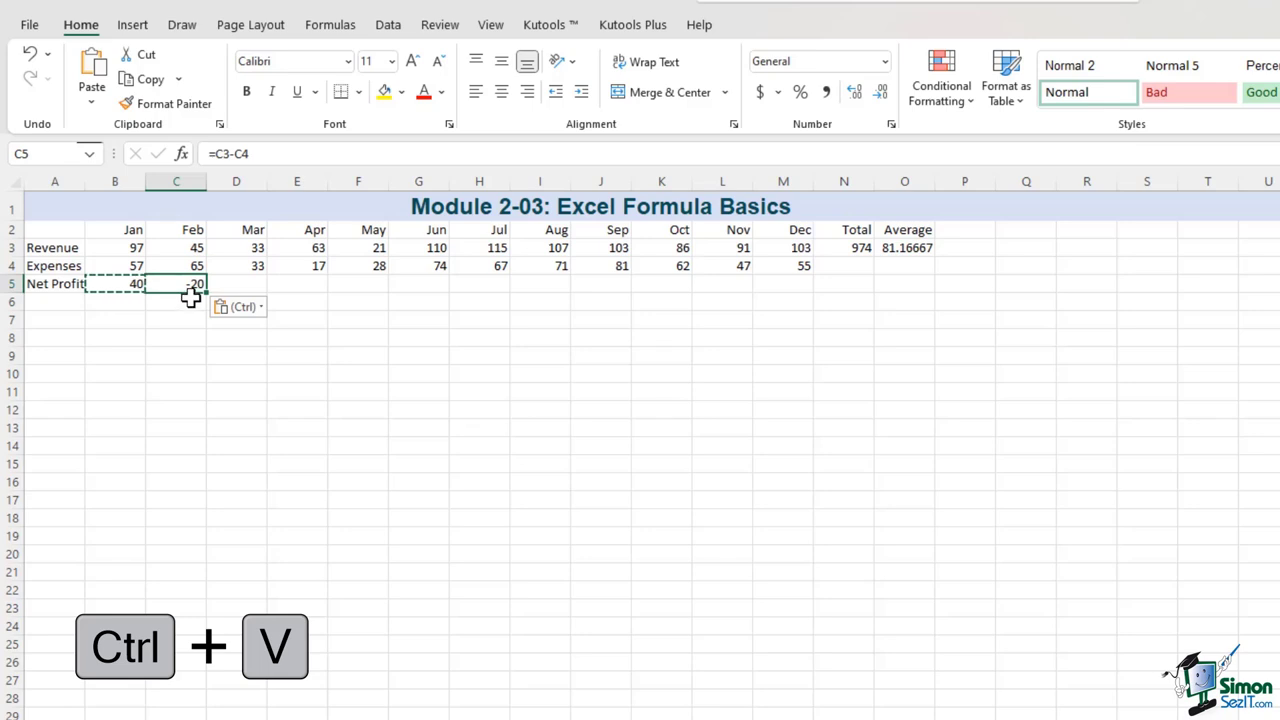
click(267, 154)
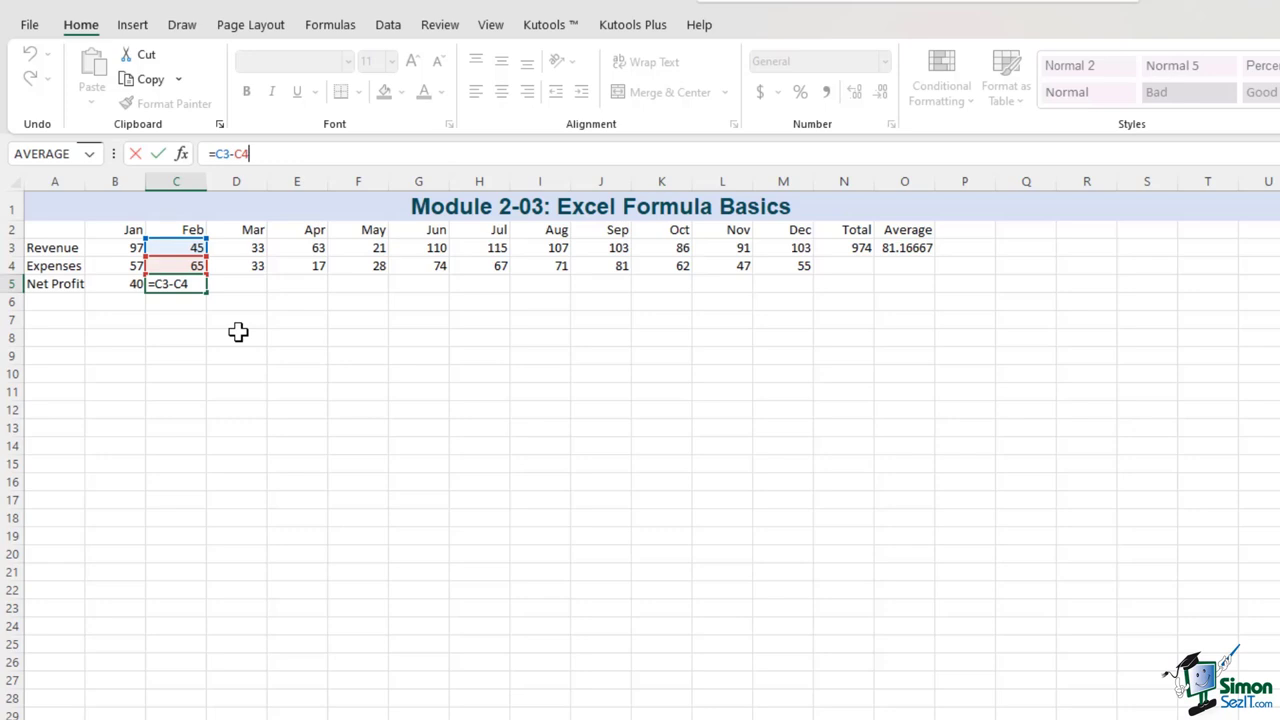
key(Return)
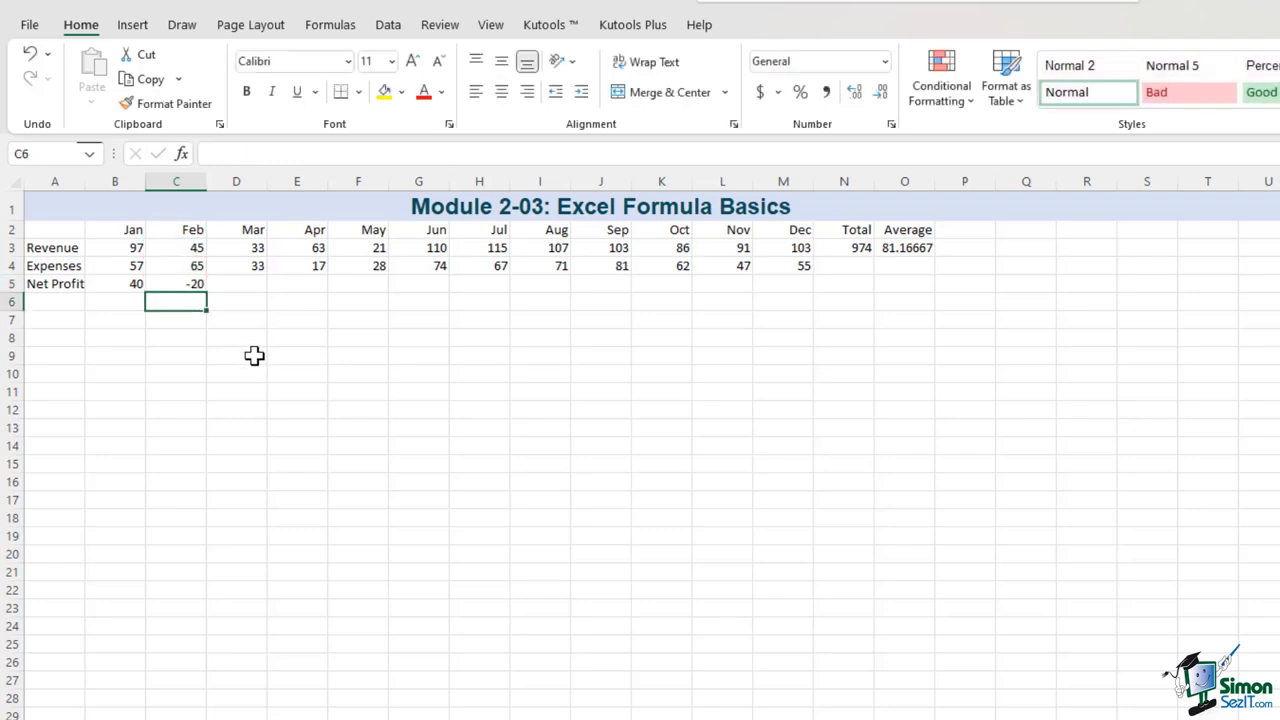
click(214, 285)
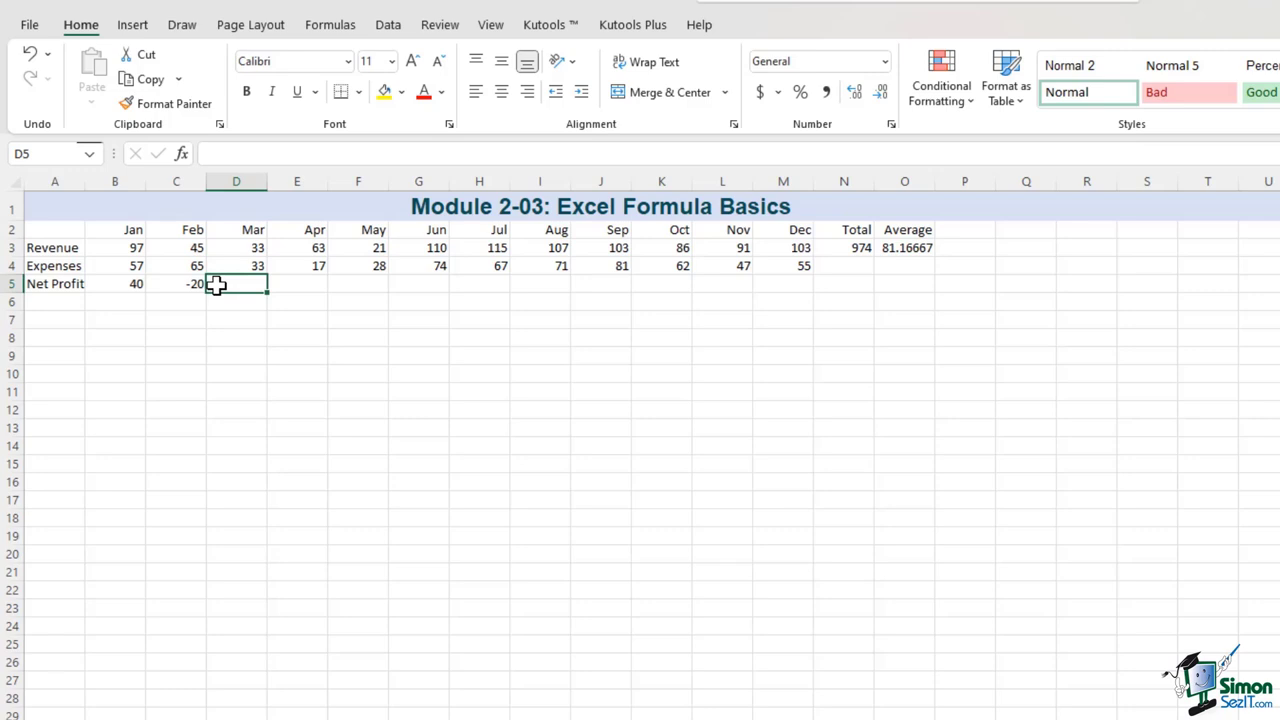
click(286, 285)
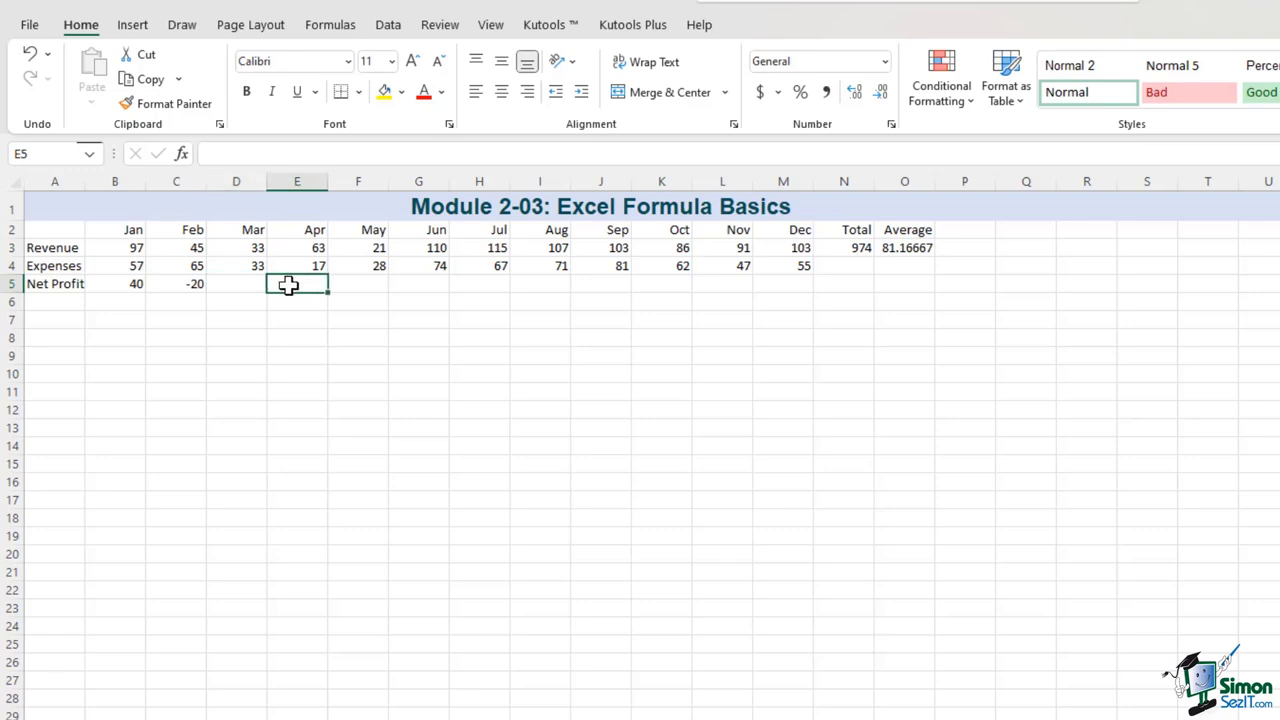
click(369, 289)
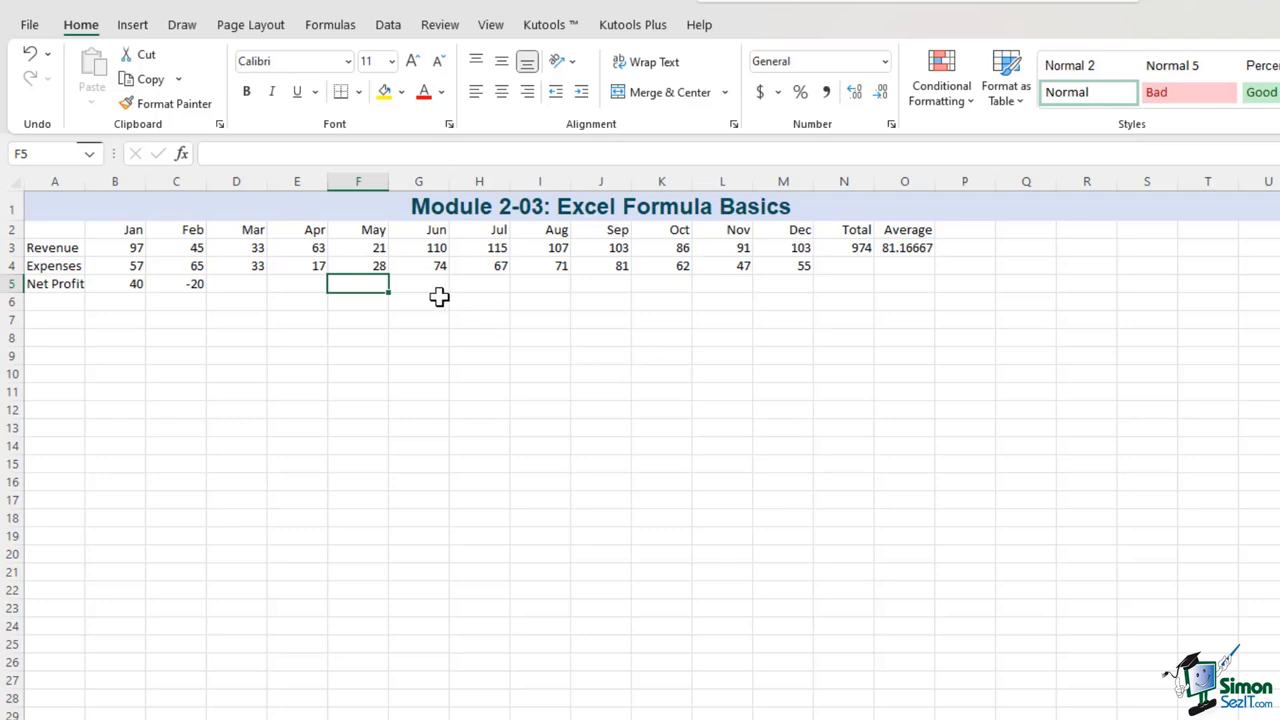
click(224, 283)
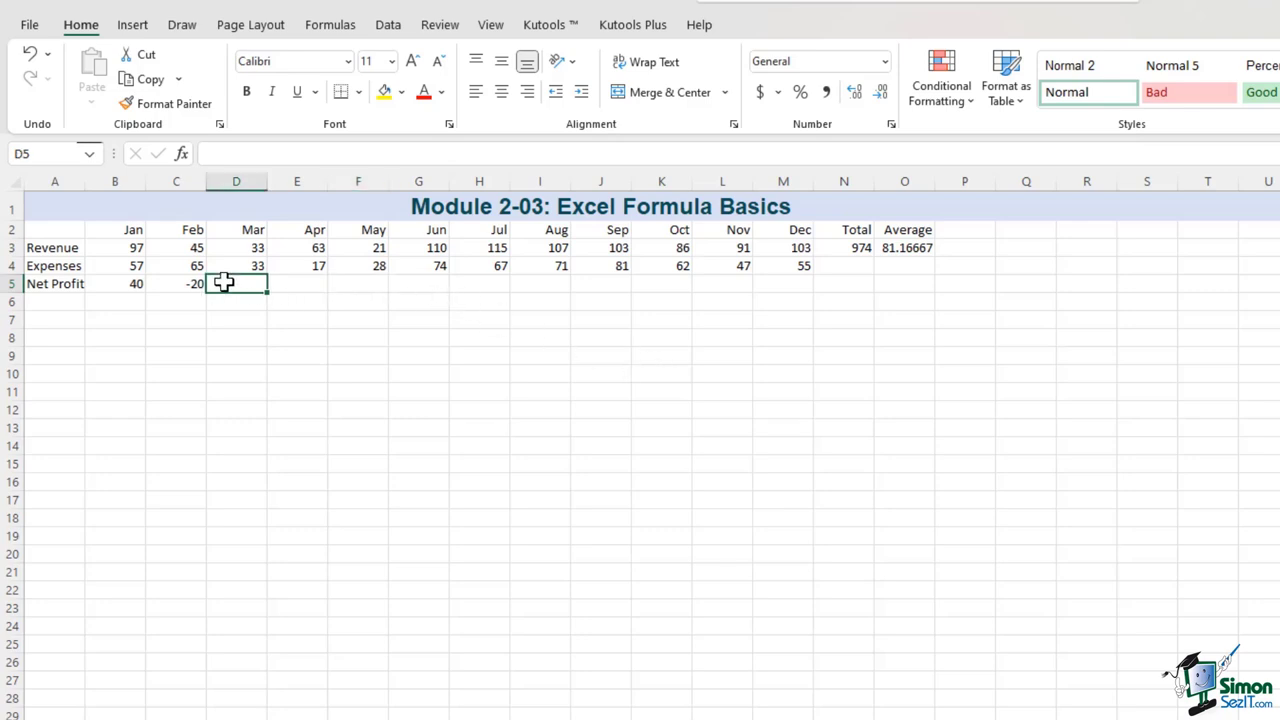
click(367, 286)
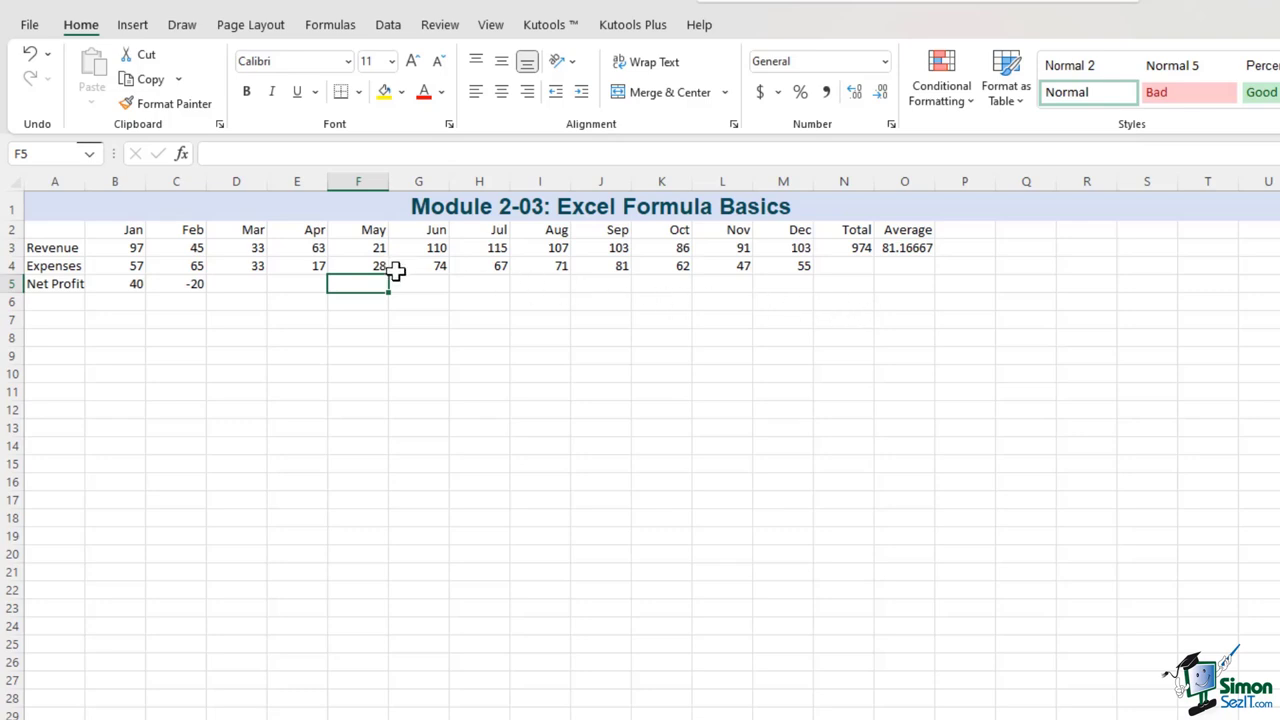
Fill the January net profit formula from B5 across to December in M5, and check the references in the May cell.
click(116, 283)
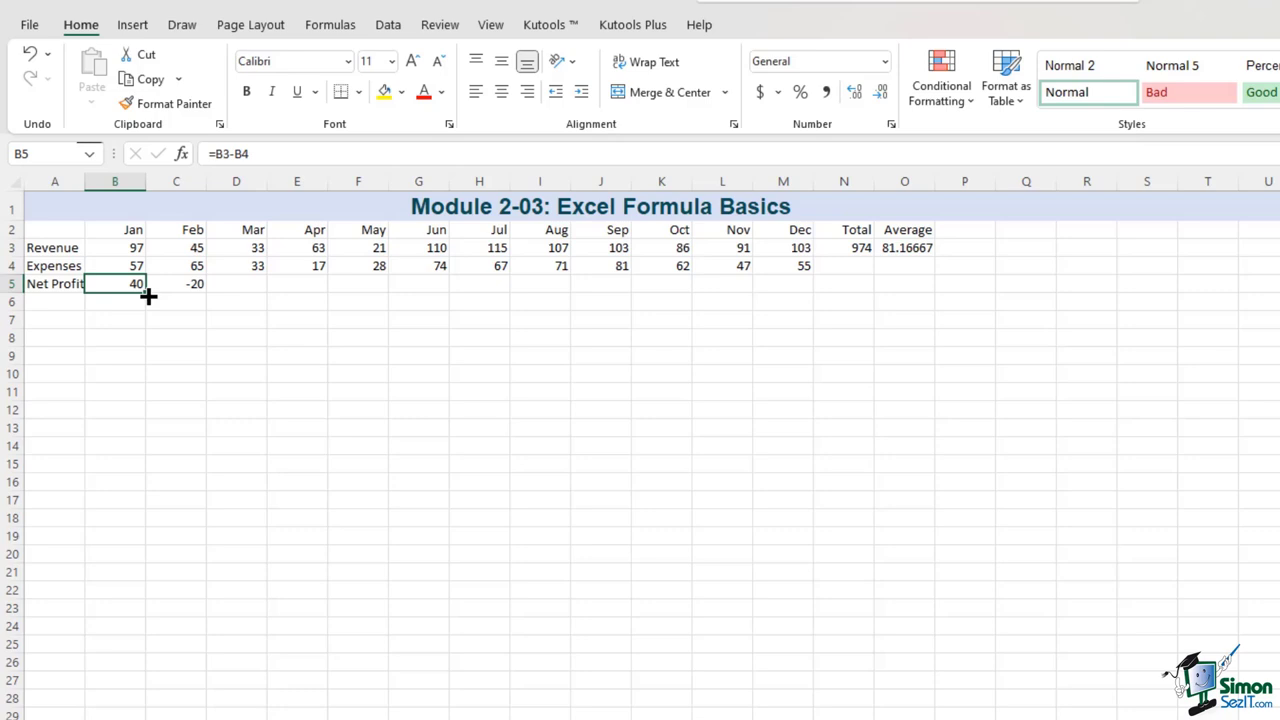
drag(148, 296, 804, 304)
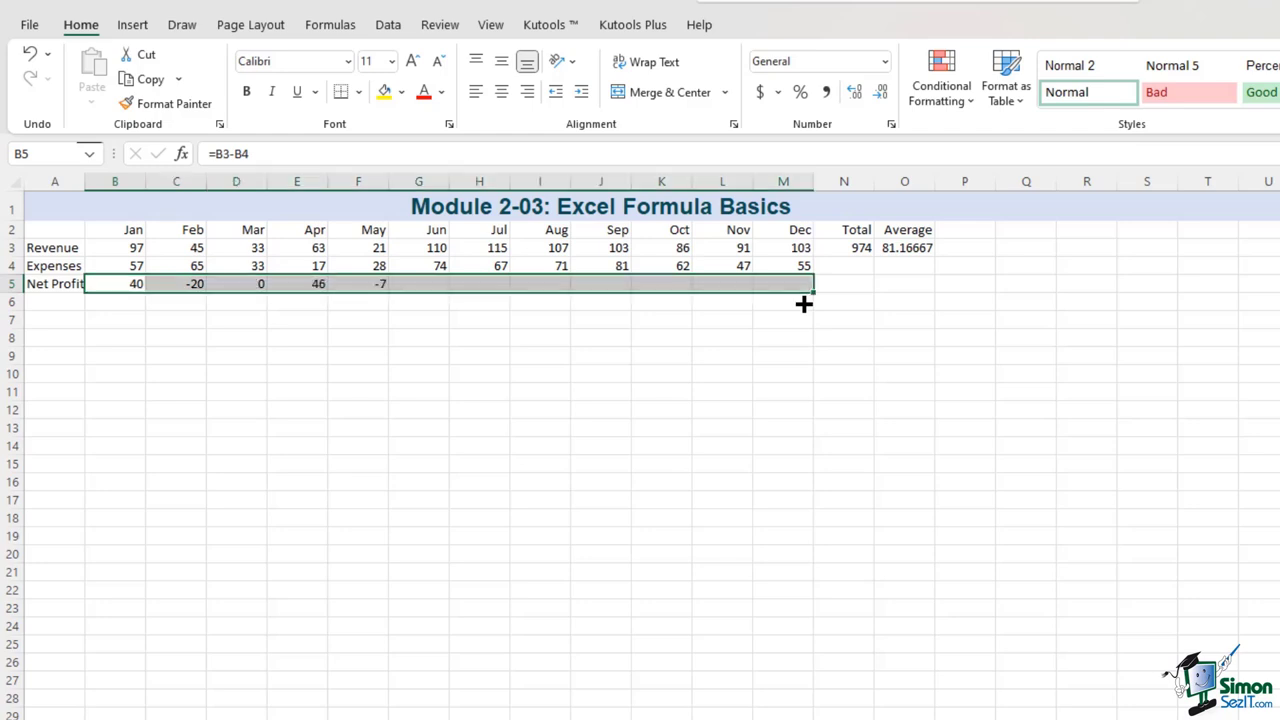
click(600, 388)
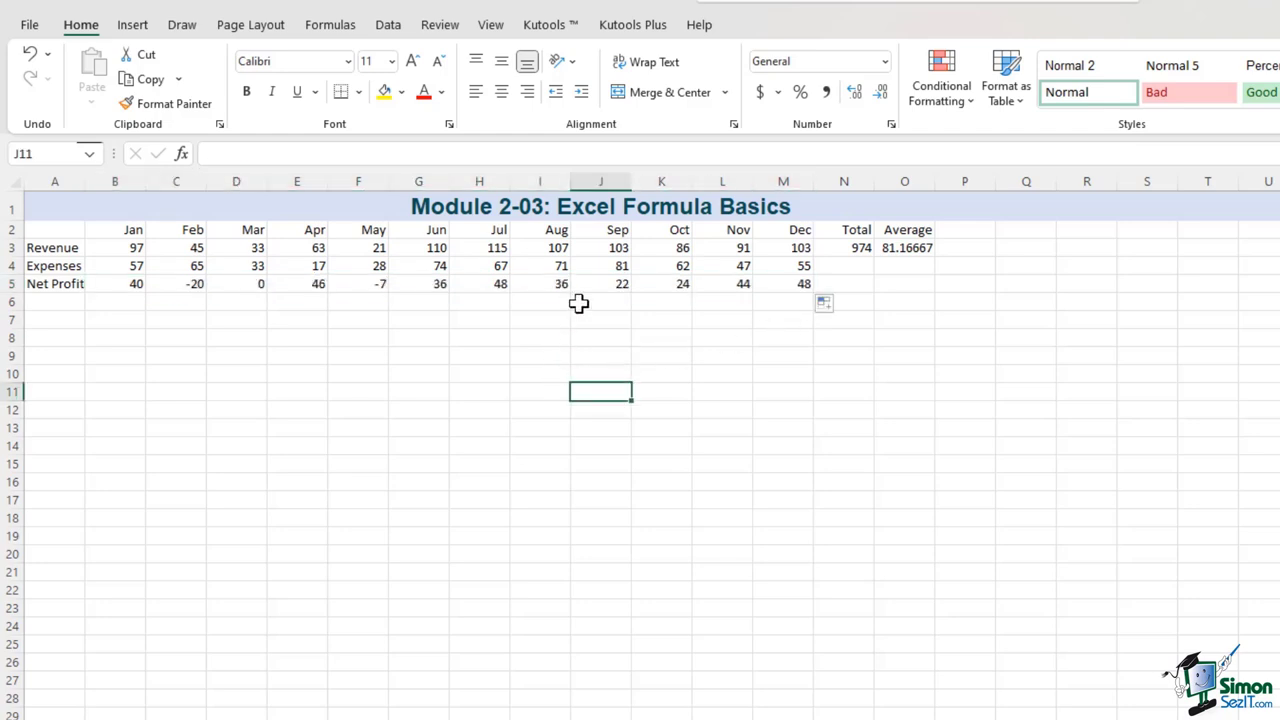
click(384, 284)
click(419, 150)
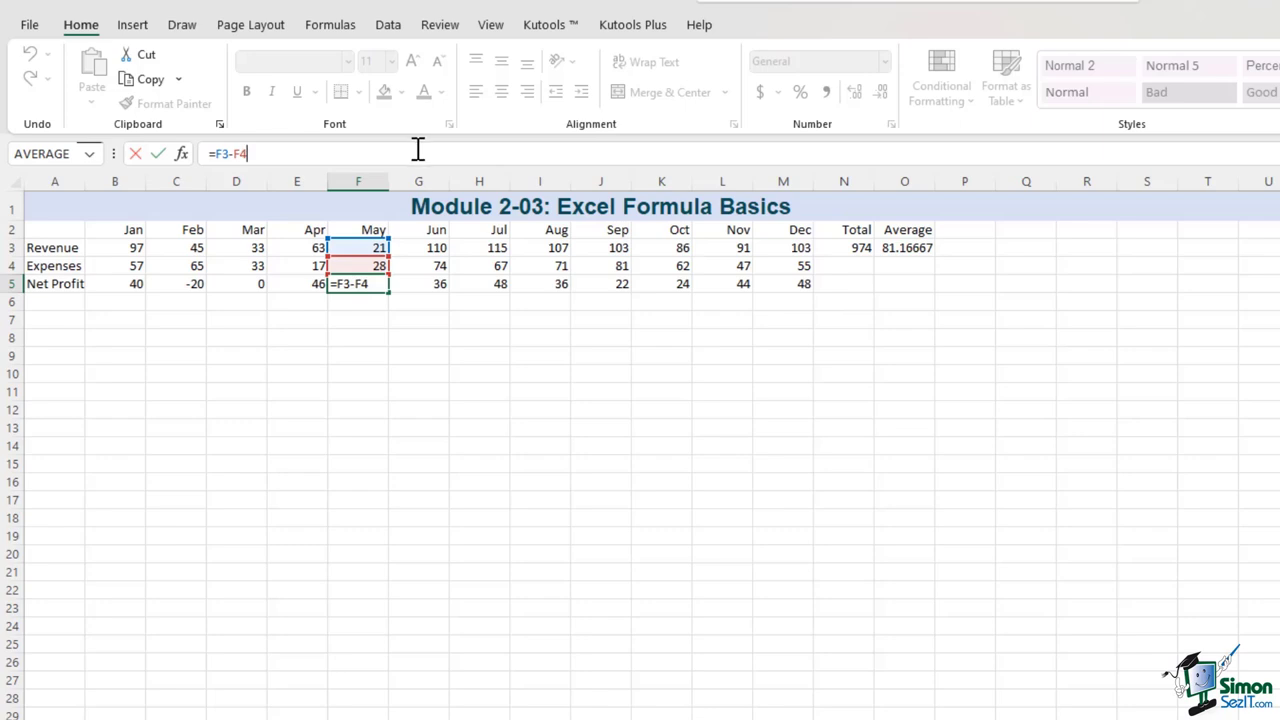
key(Return)
click(135, 284)
drag(146, 292, 797, 283)
click(887, 399)
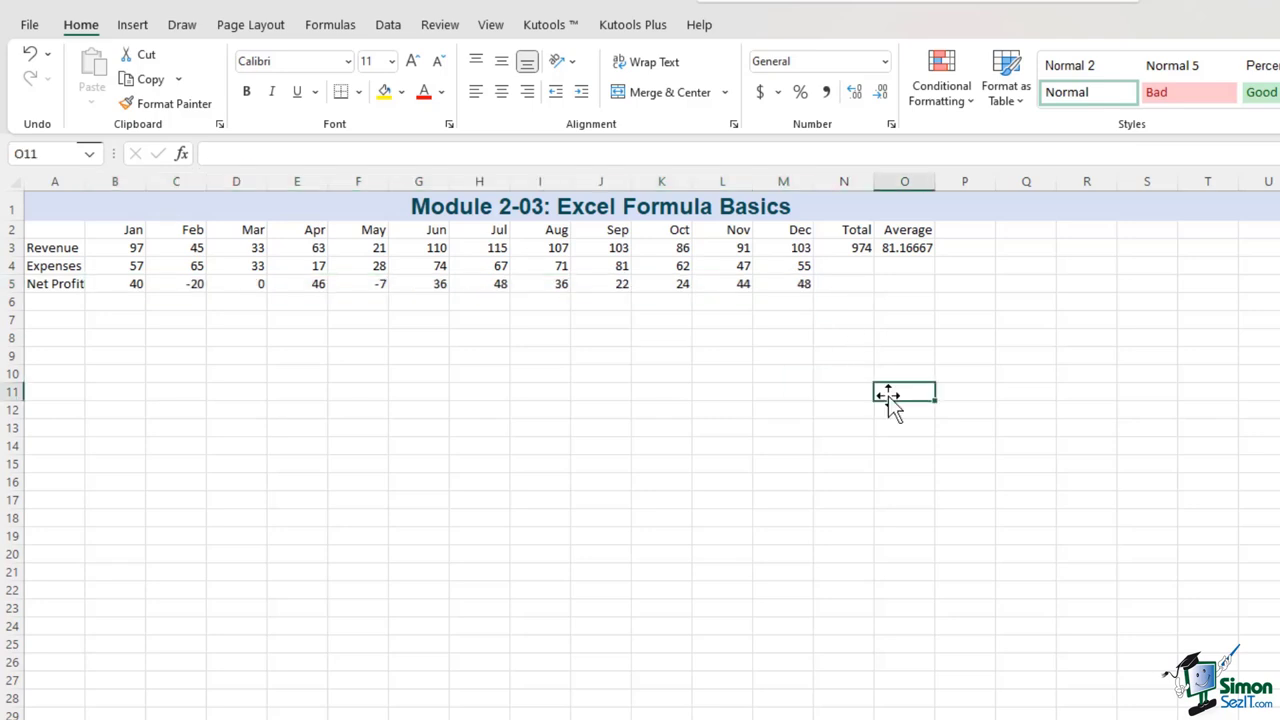
drag(849, 180, 1279, 181)
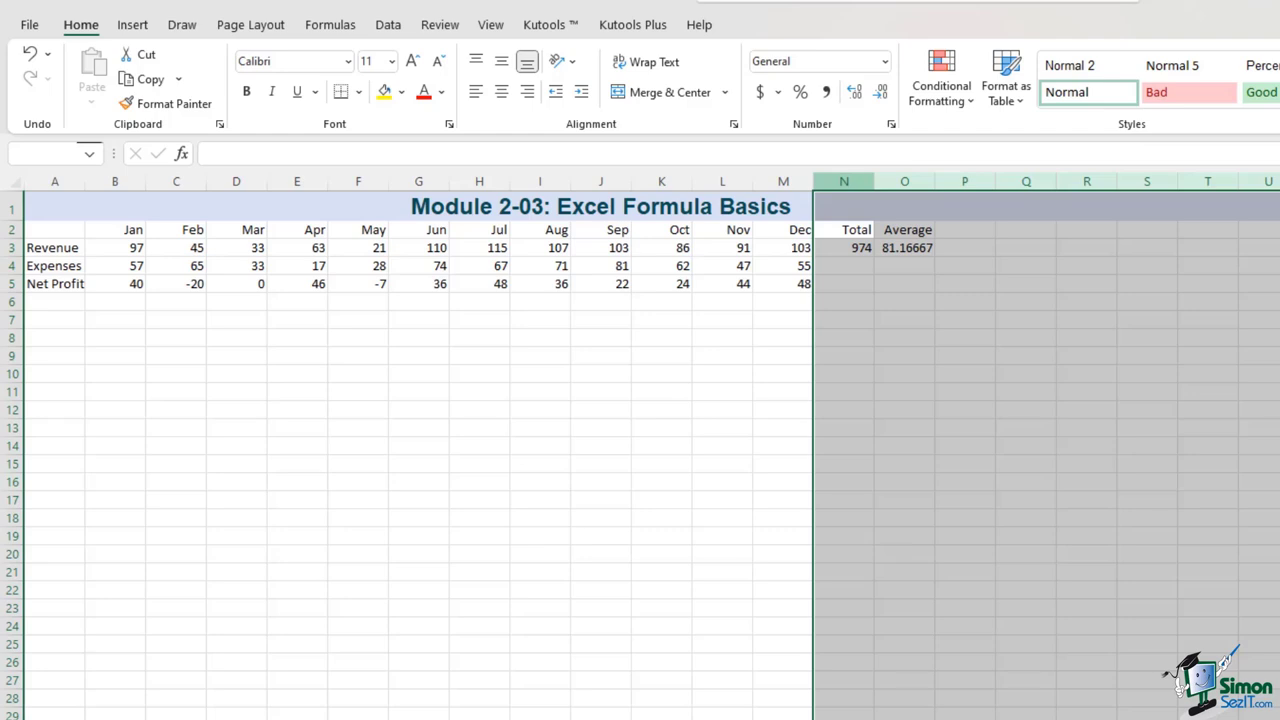
click(1279, 320)
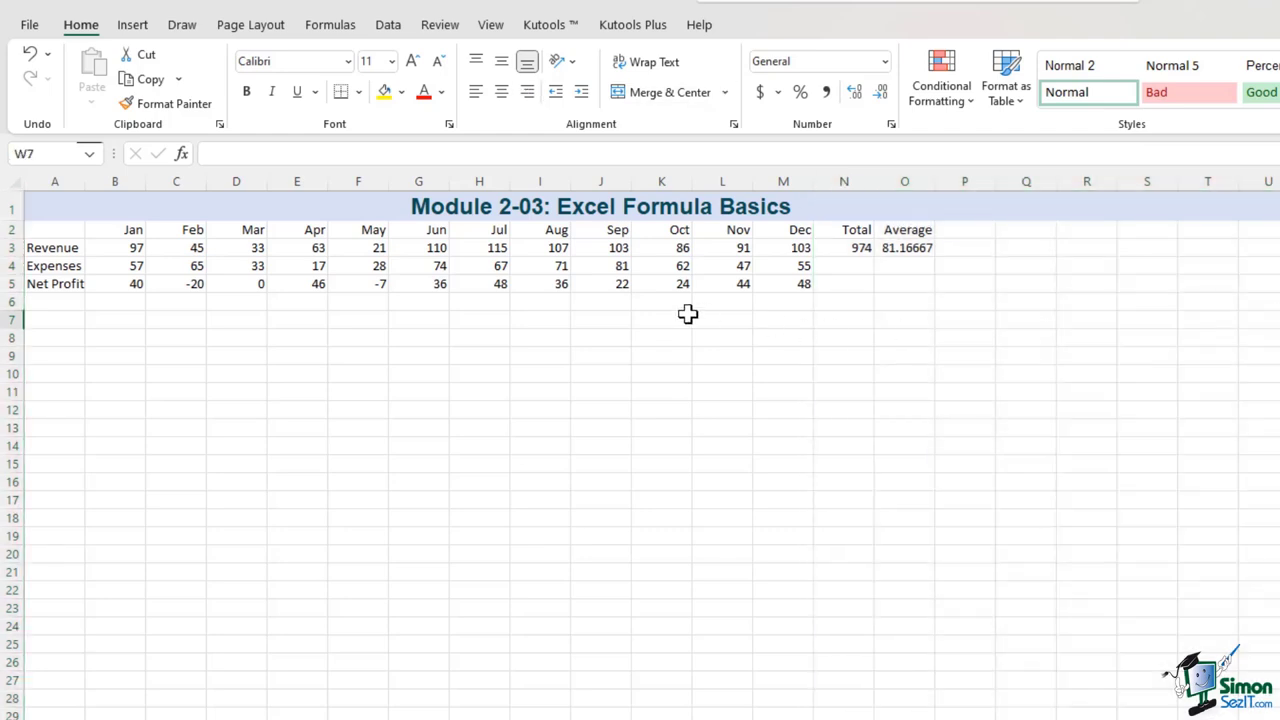
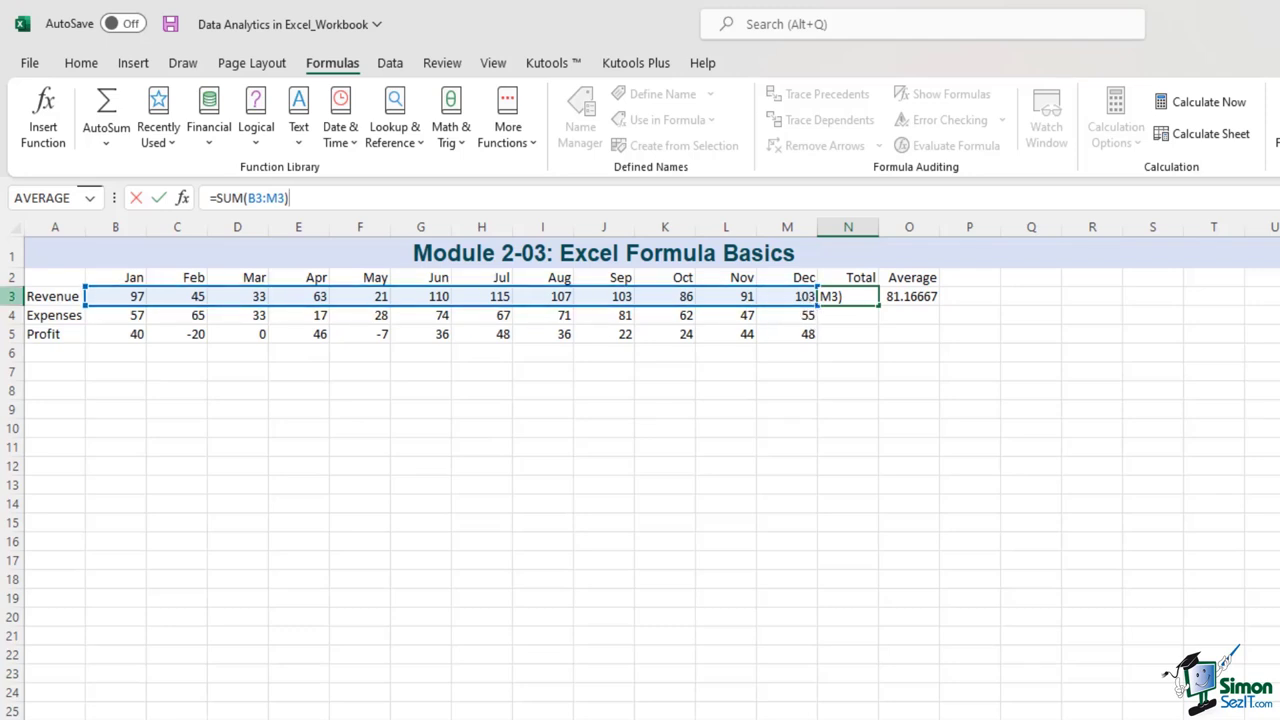
Fill the revenue SUM formula from N3 down to N5 and check the ranges summed for Expenses and Profit.
key(Return)
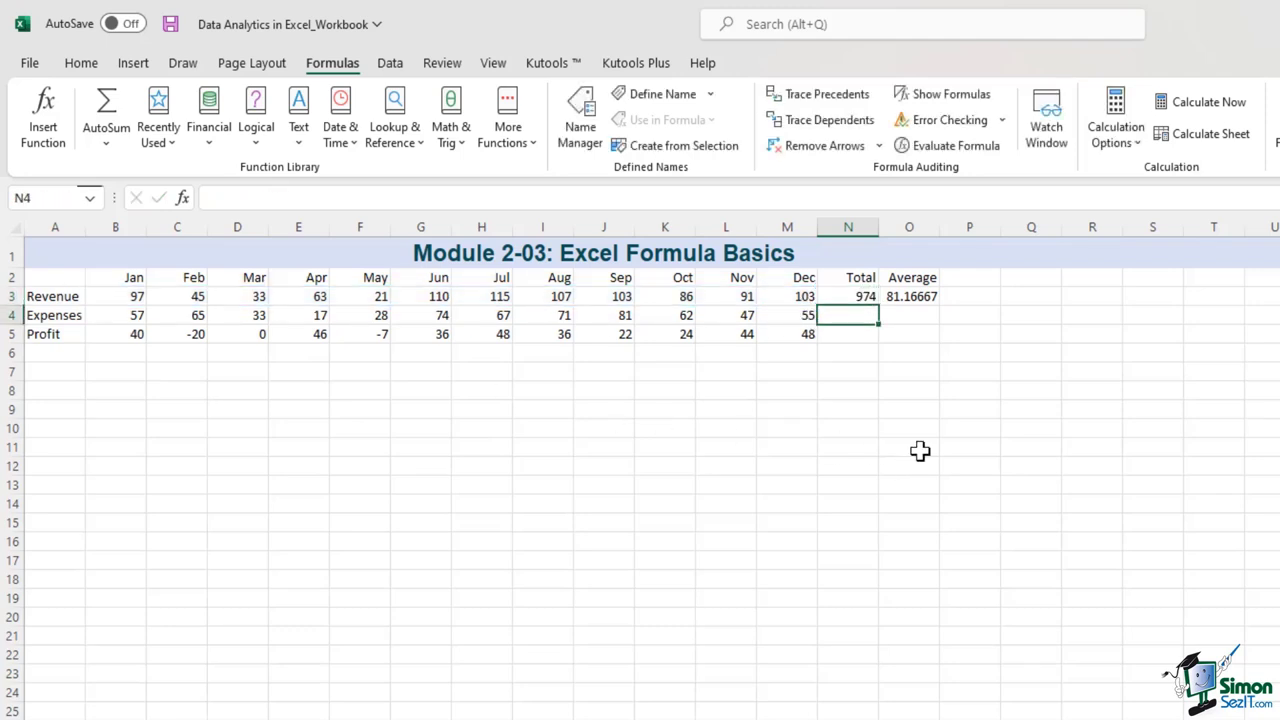
click(853, 292)
drag(878, 305, 846, 329)
click(857, 370)
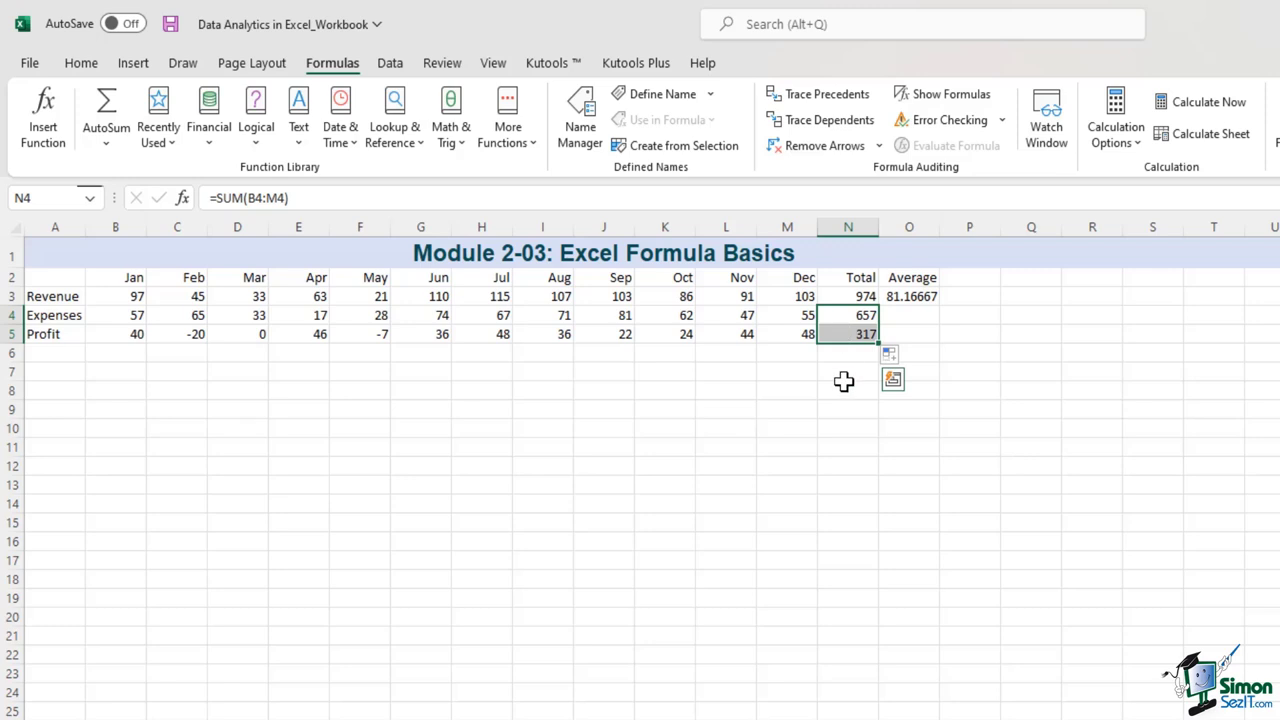
click(852, 316)
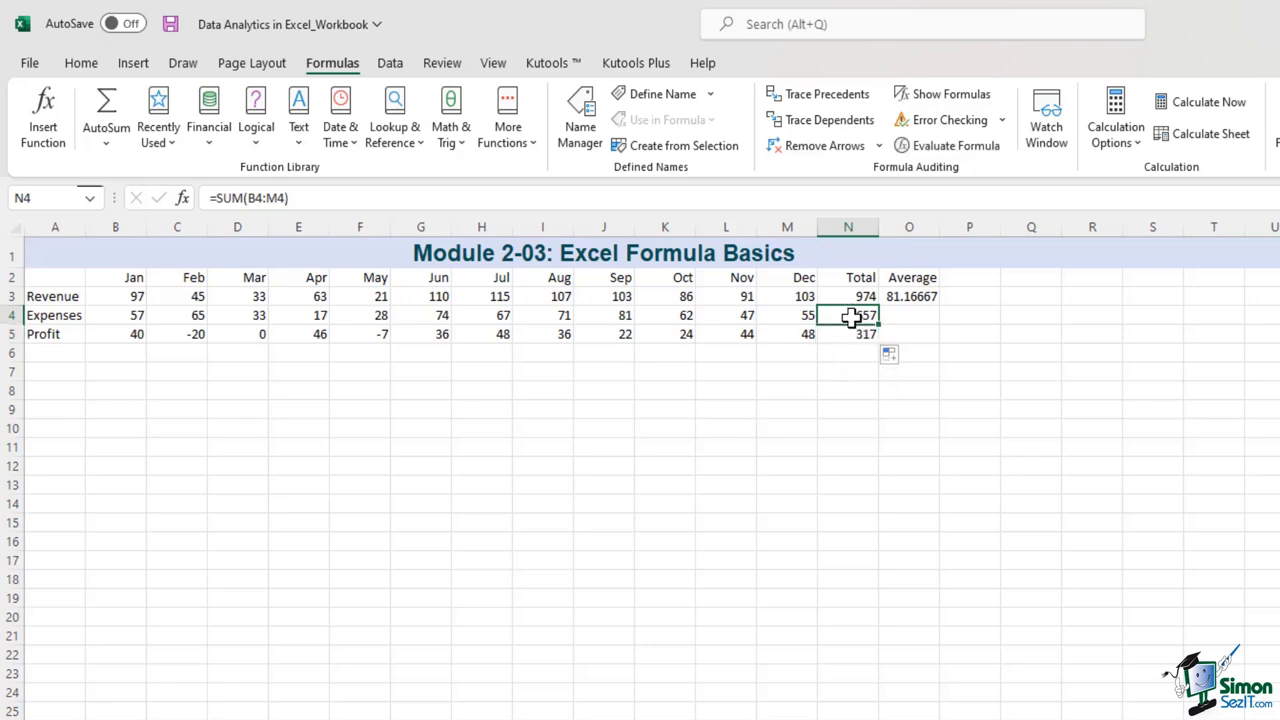
click(710, 196)
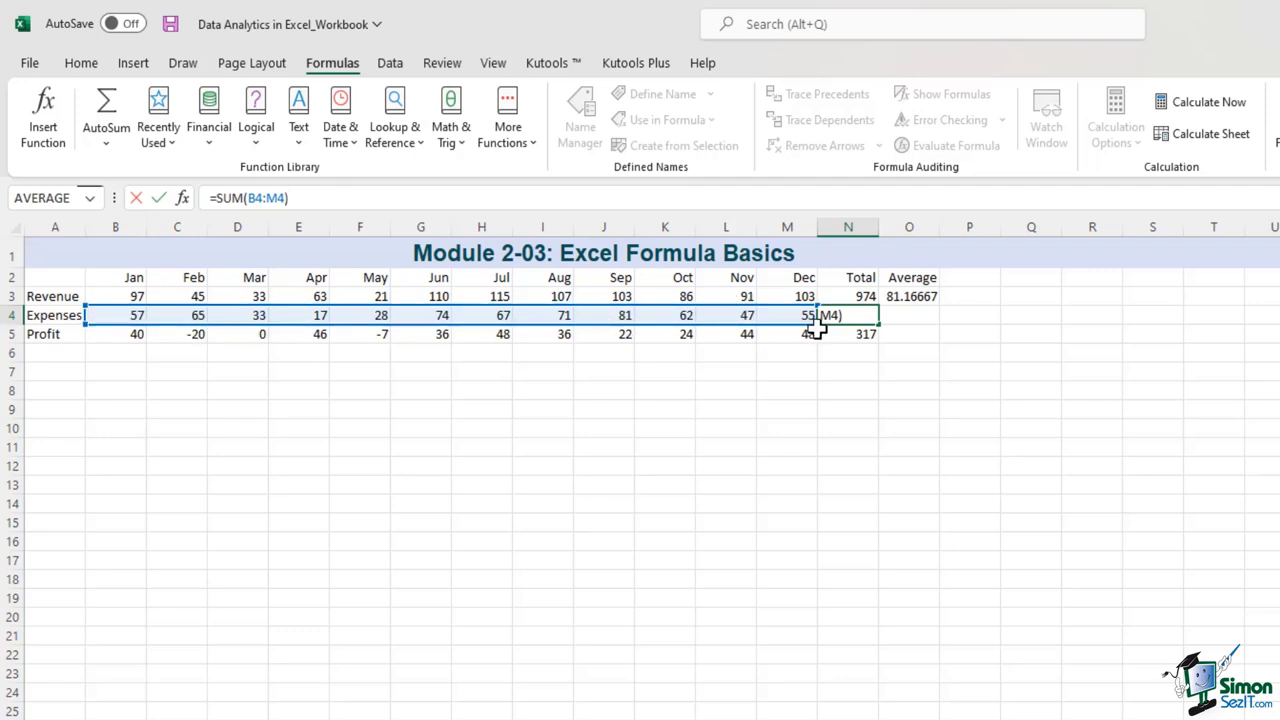
key(Return)
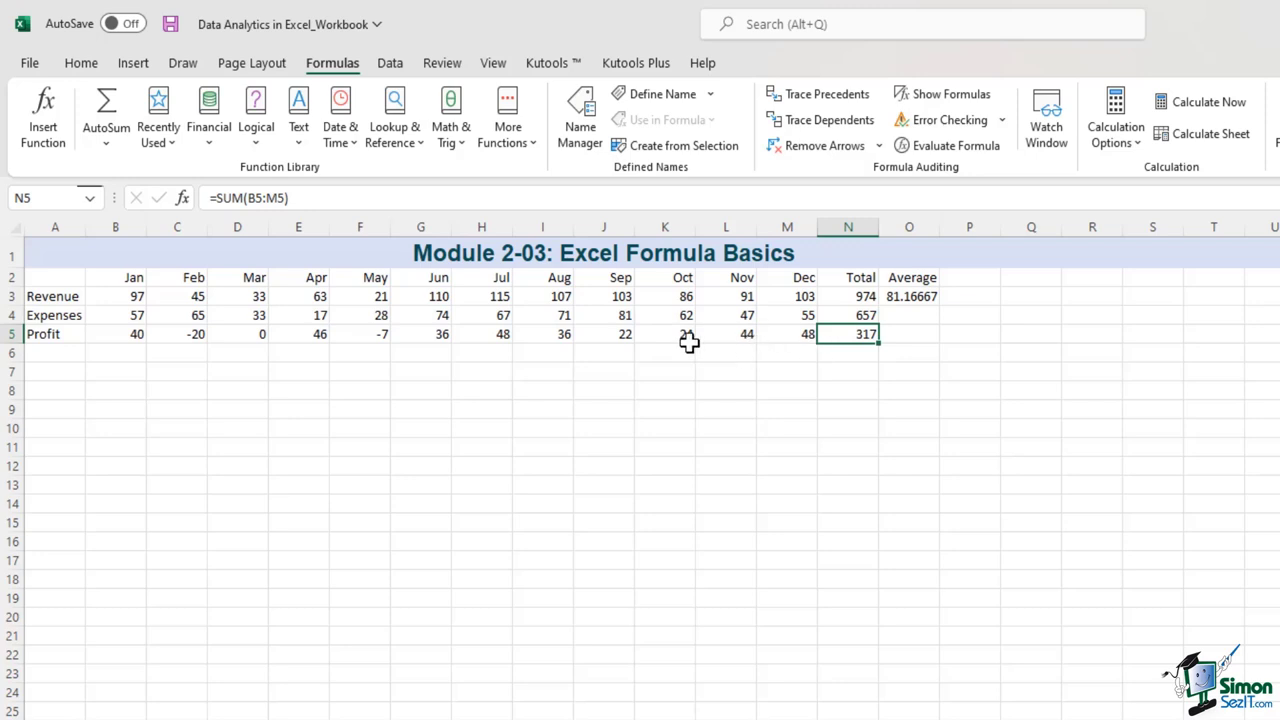
key(F2)
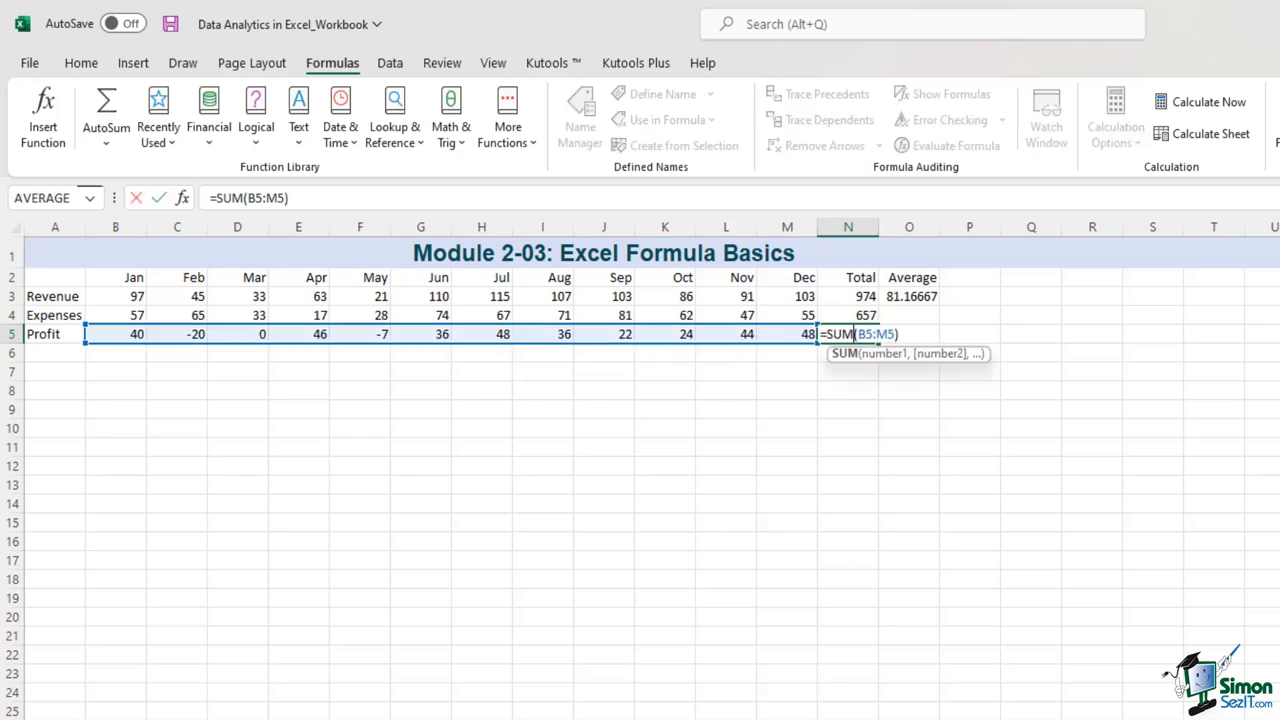
key(Return)
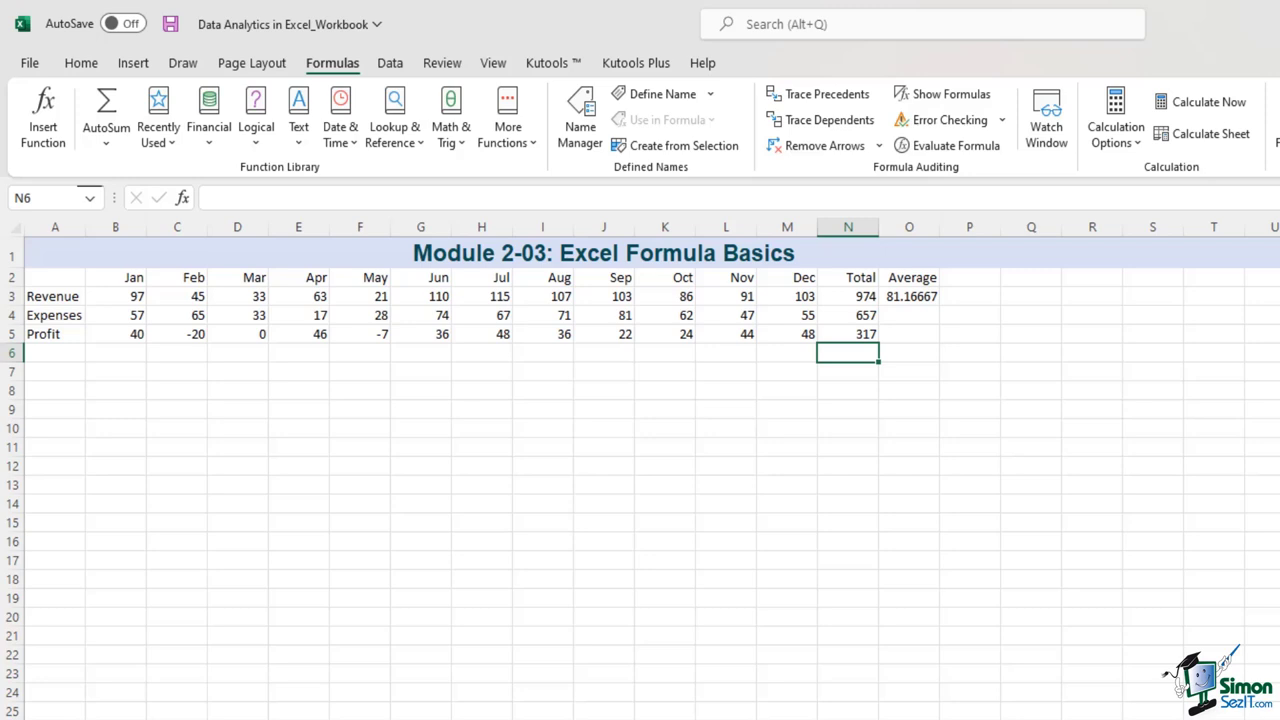
Check the revenue average formula in O3 and fill it down to the Expenses and Profit rows, O4 and O5.
key(Up)
key(Up)
key(Up)
key(Right)
click(572, 200)
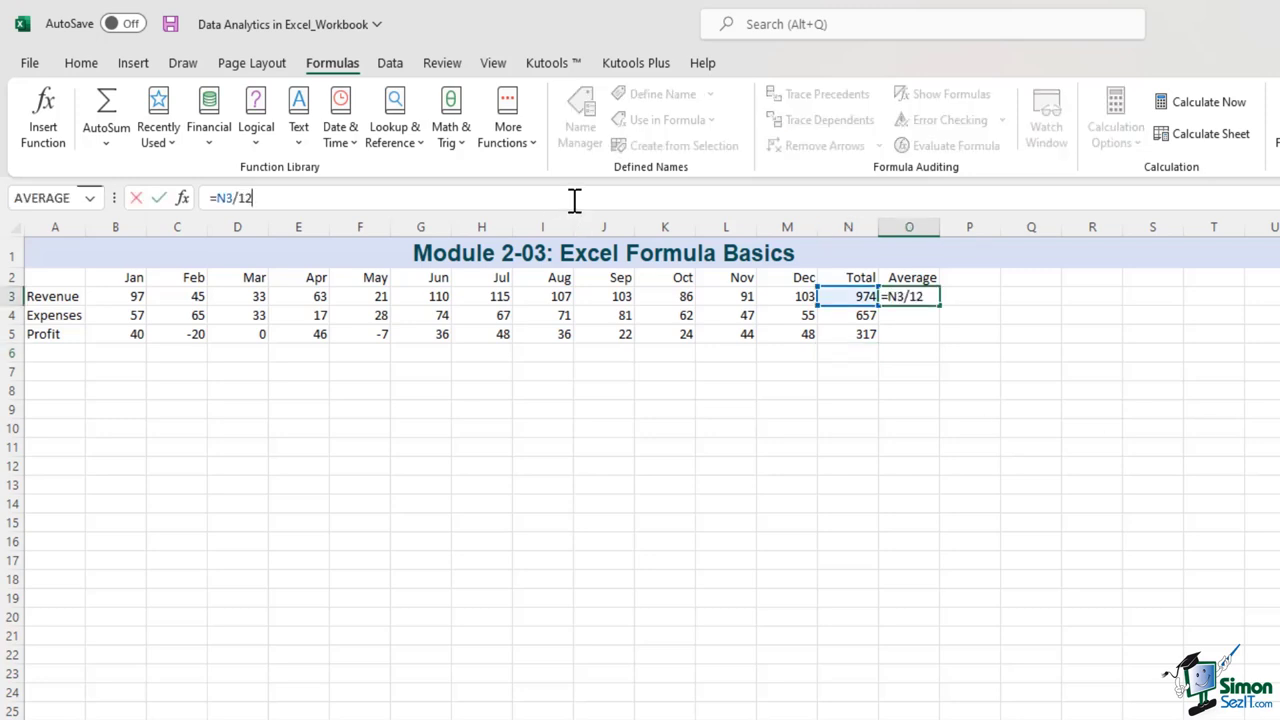
key(Return)
drag(903, 314, 905, 337)
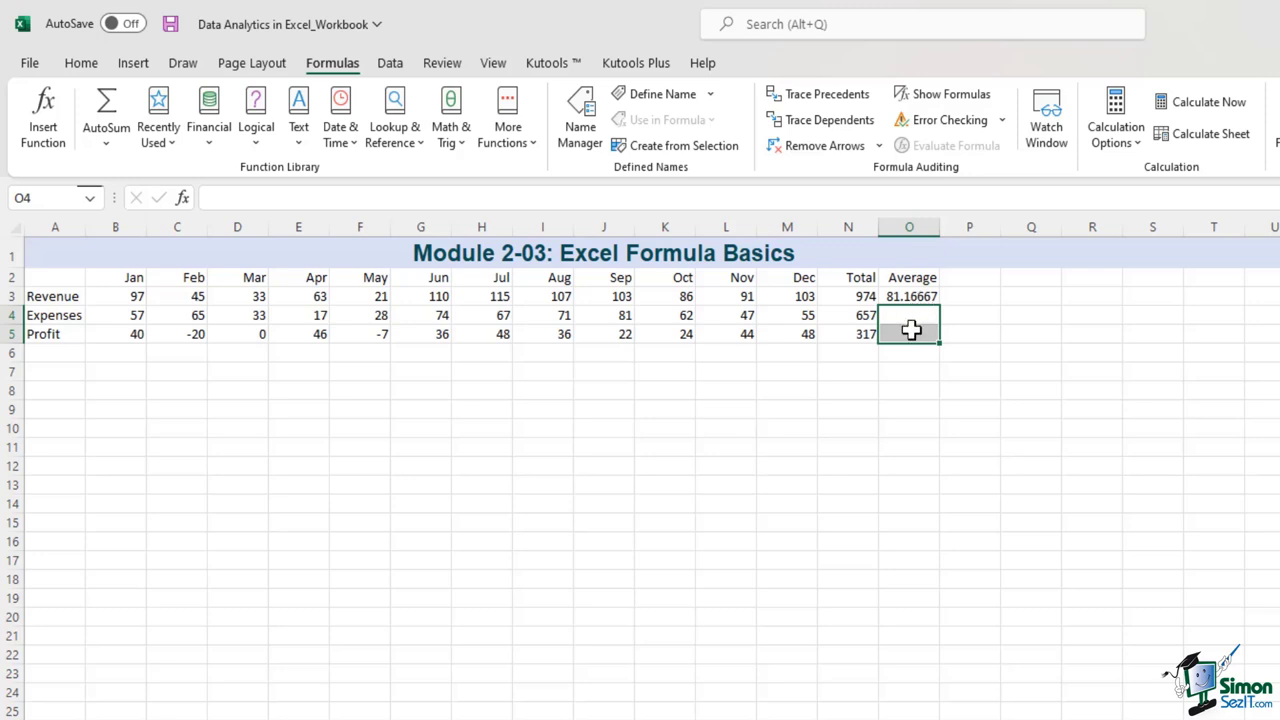
click(927, 291)
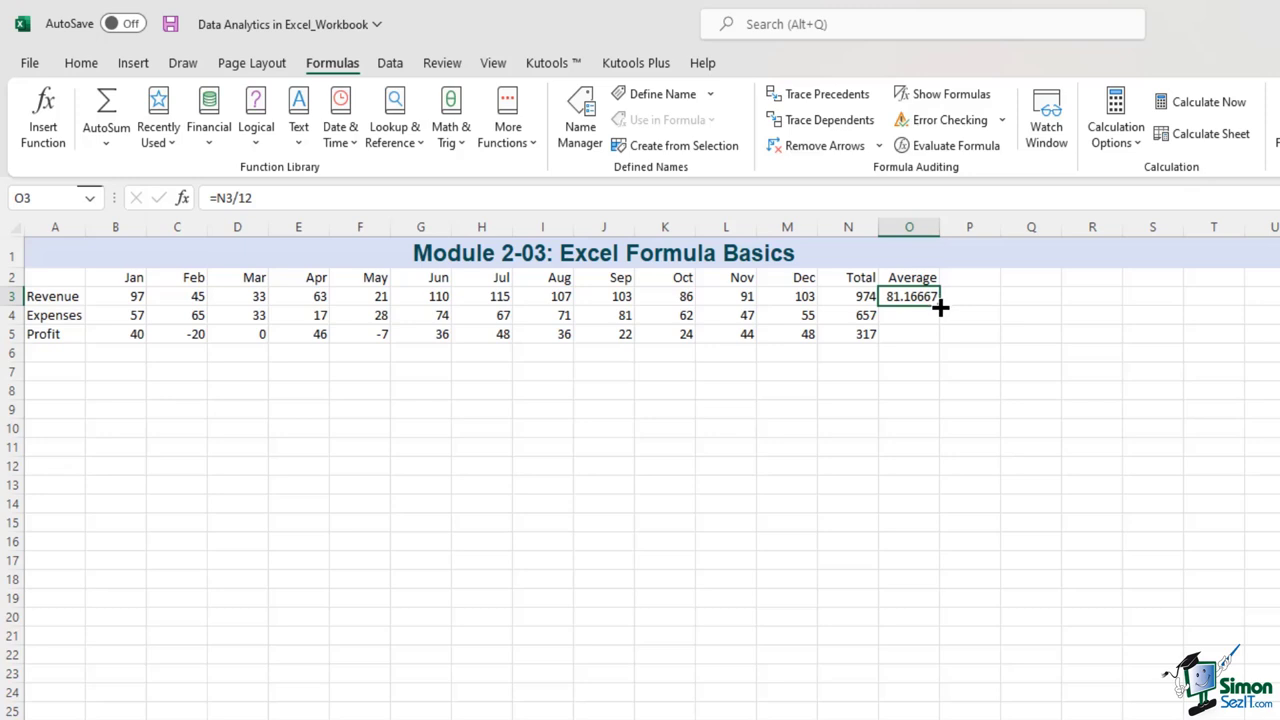
drag(940, 309, 937, 338)
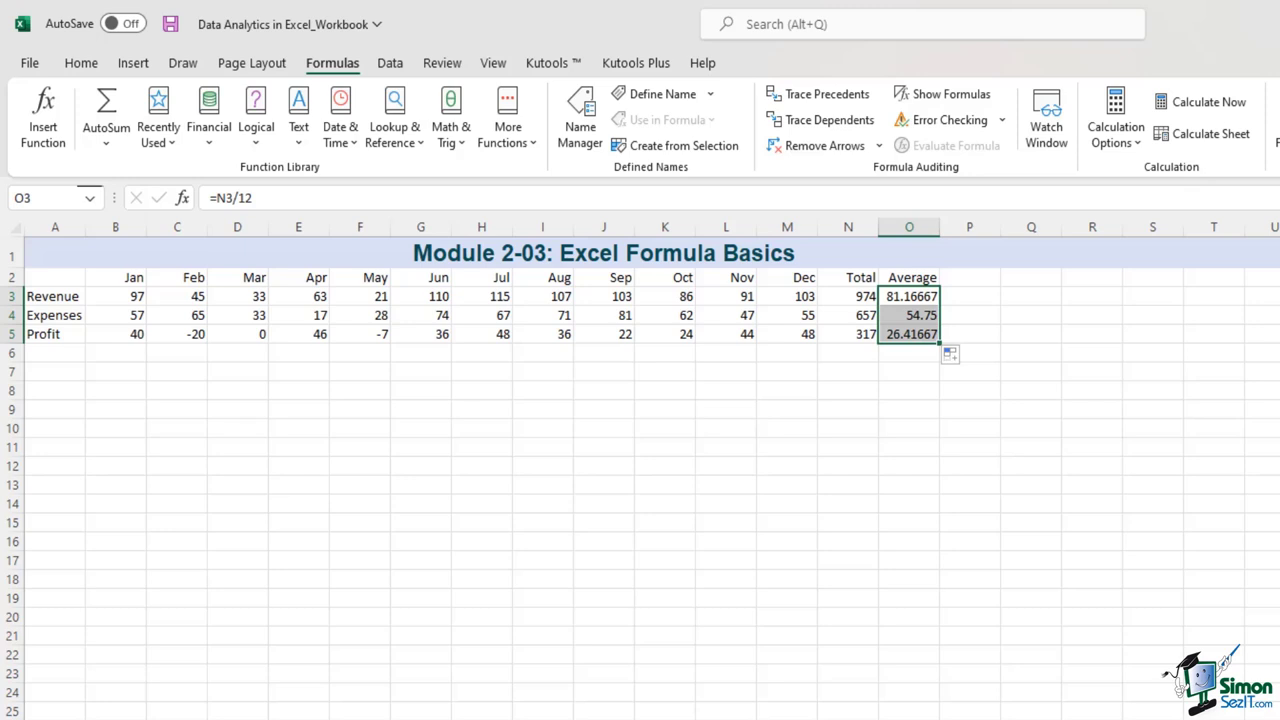
click(625, 428)
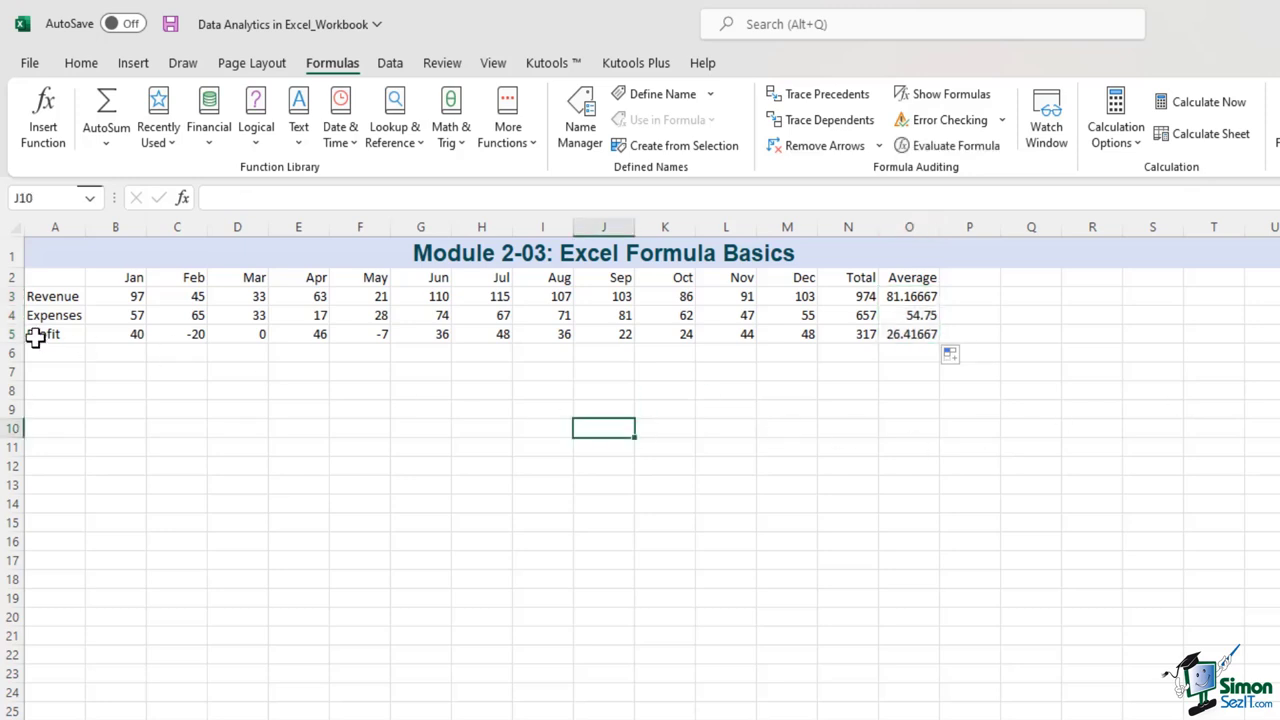
drag(103, 334, 835, 334)
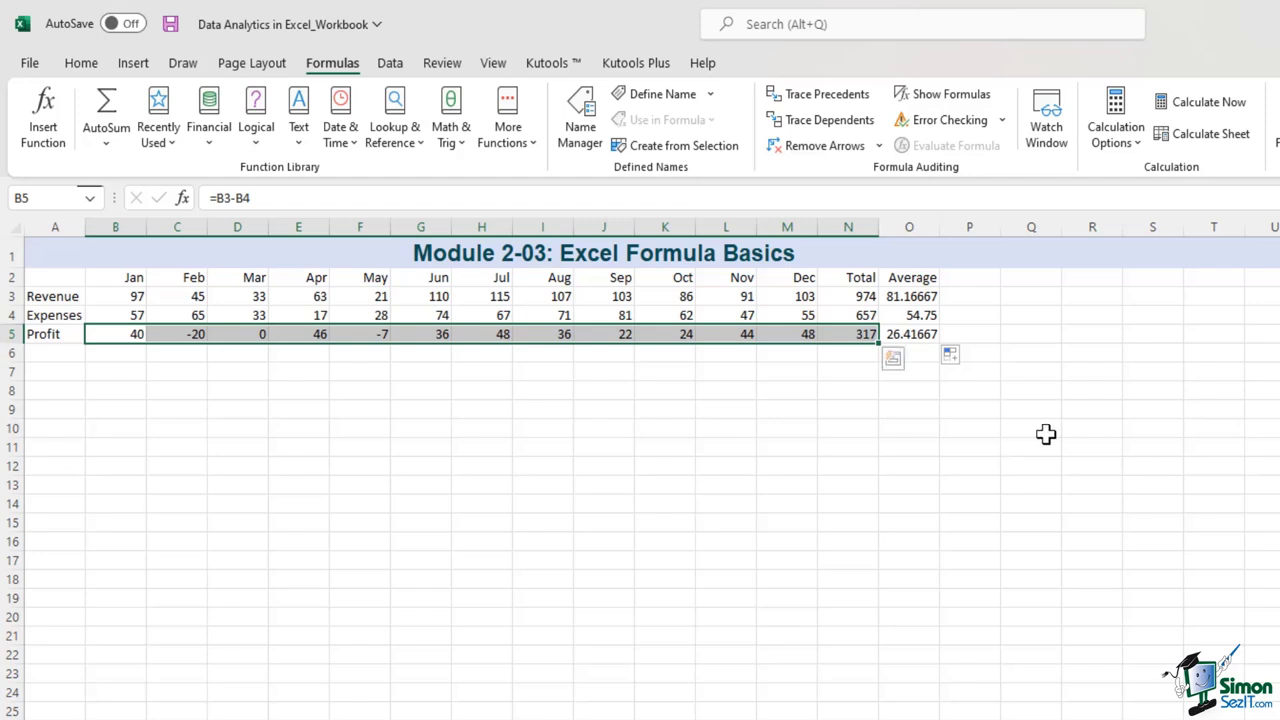
click(835, 334)
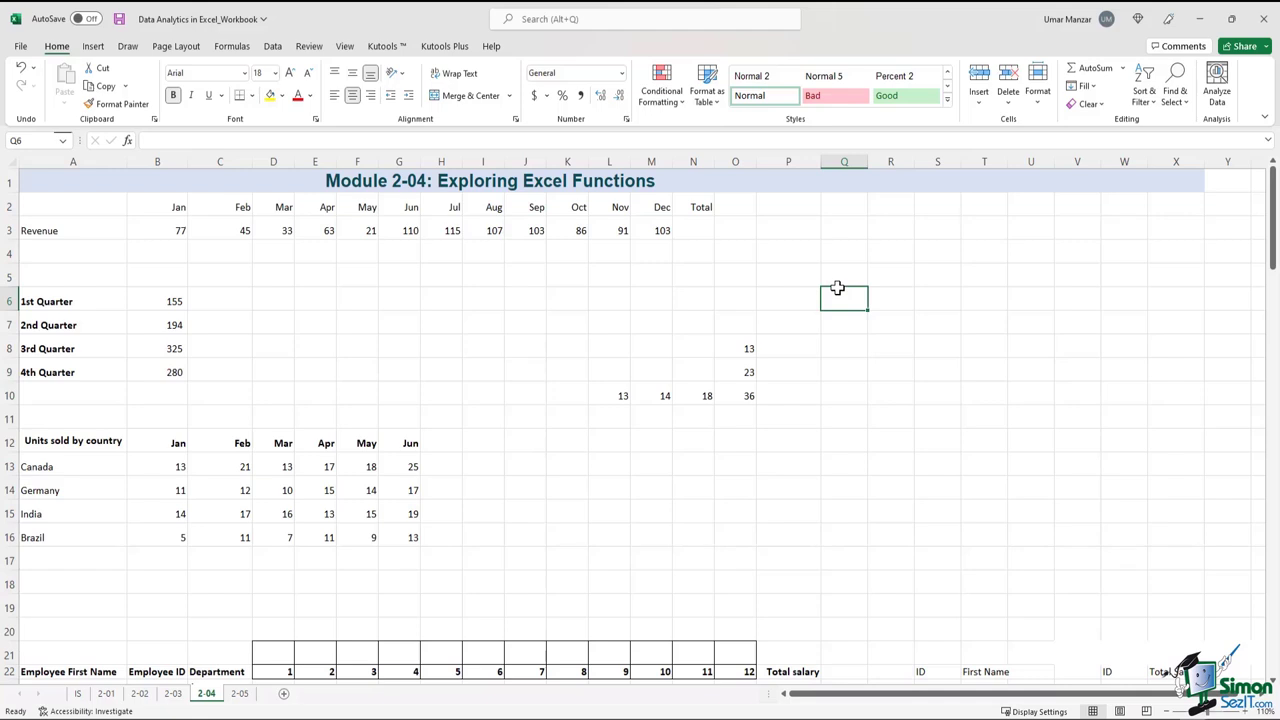
click(95, 202)
drag(95, 202, 851, 552)
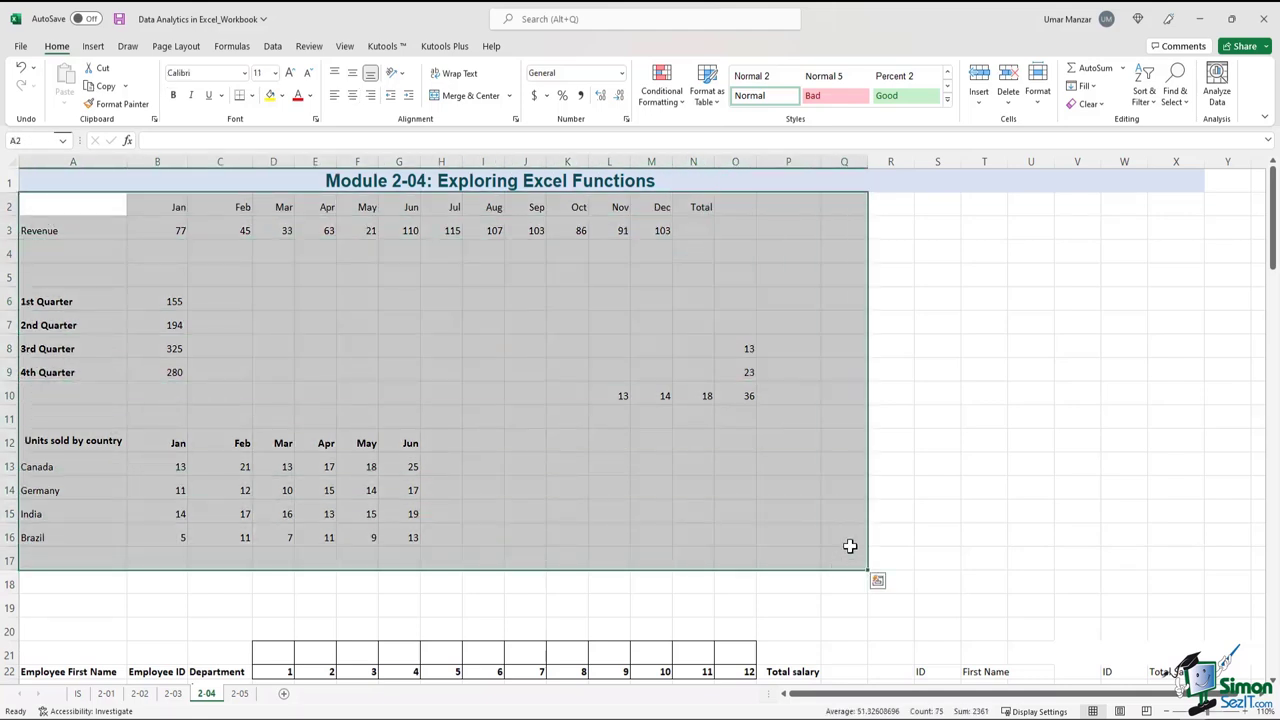
click(942, 451)
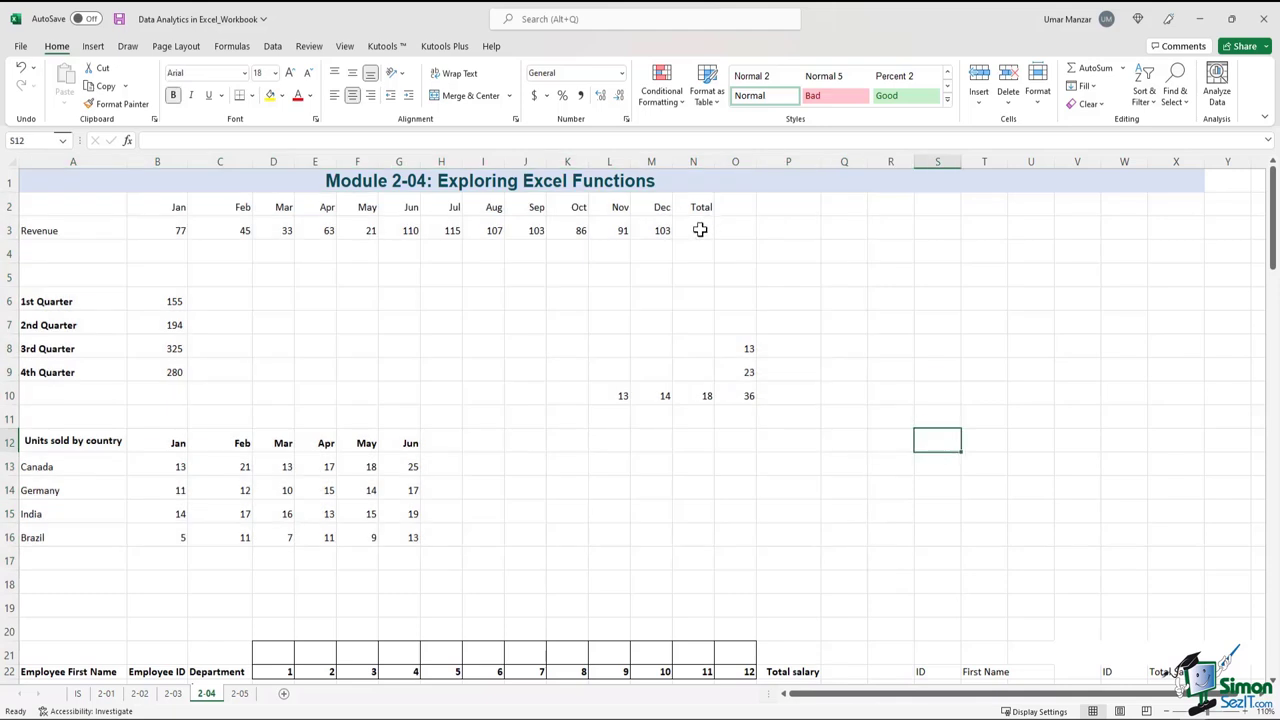
click(702, 231)
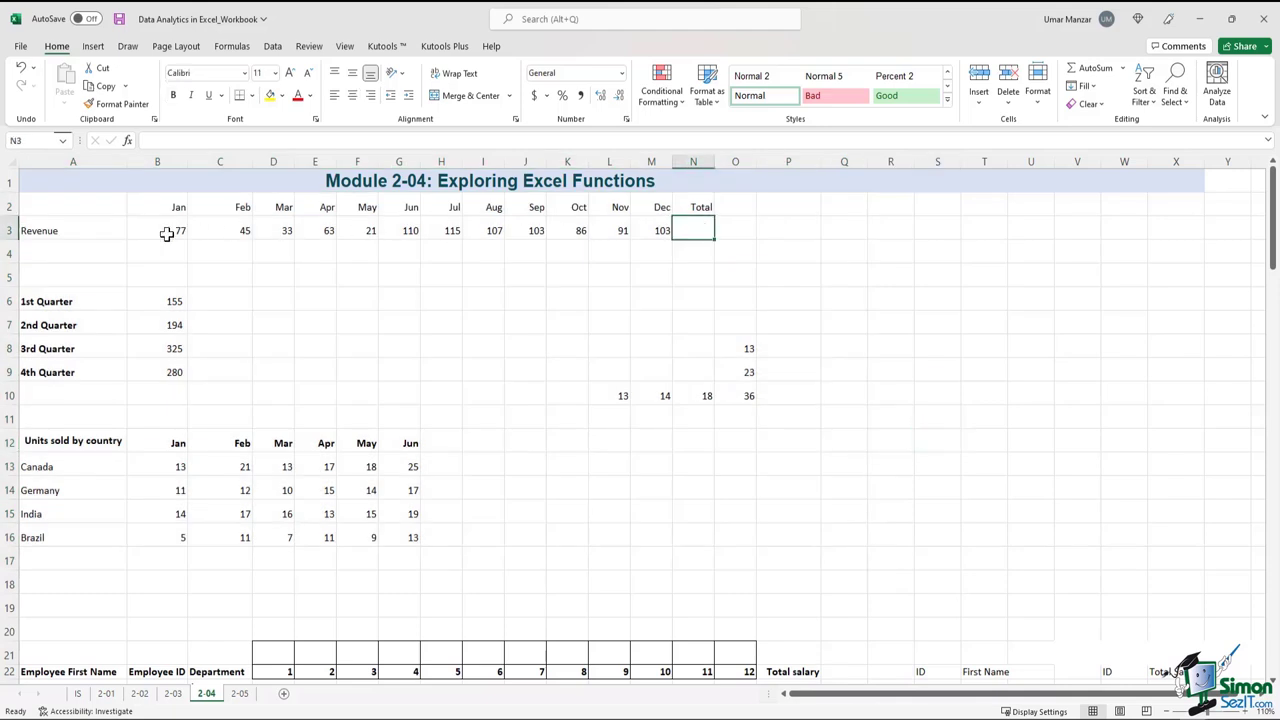
drag(160, 230, 648, 230)
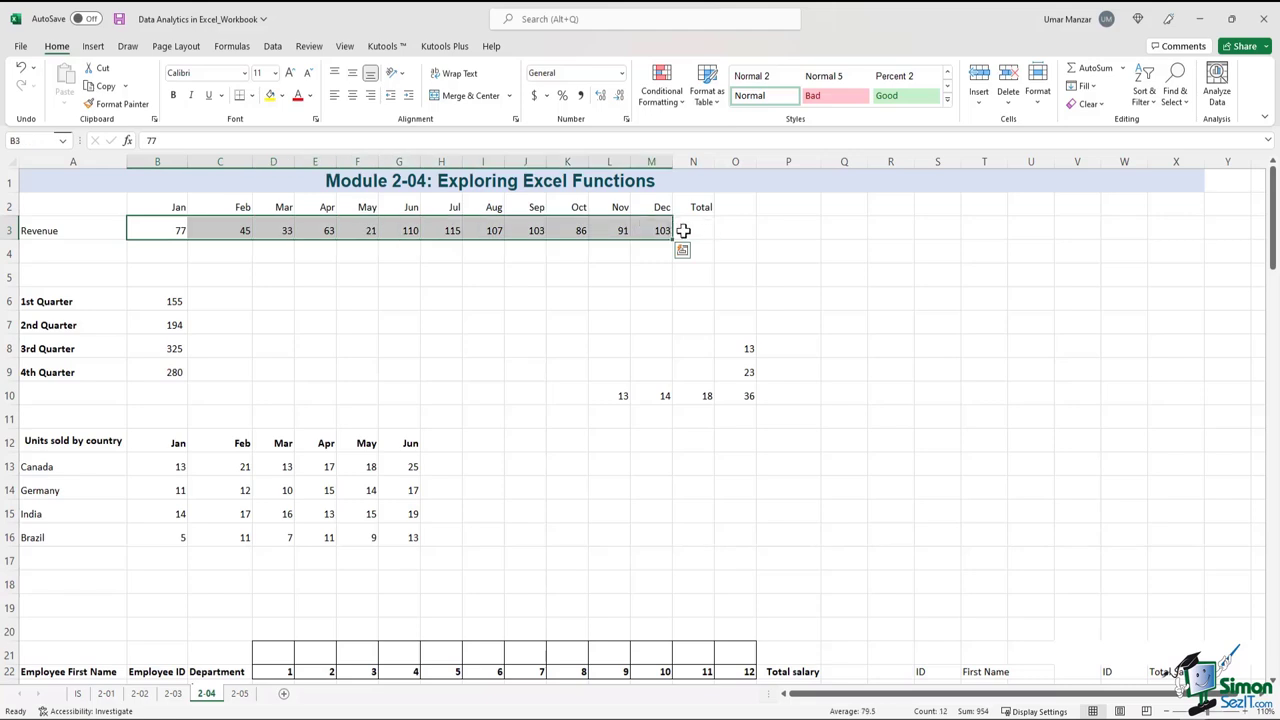
click(683, 231)
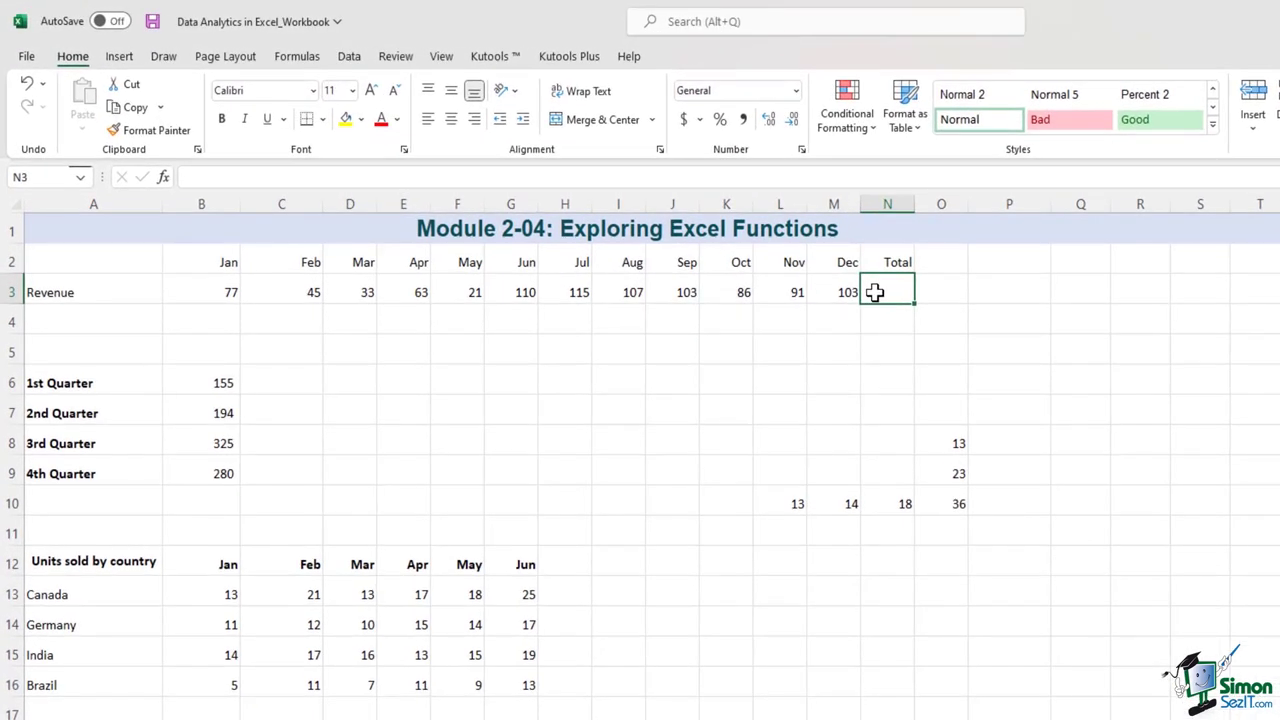
text(=su)
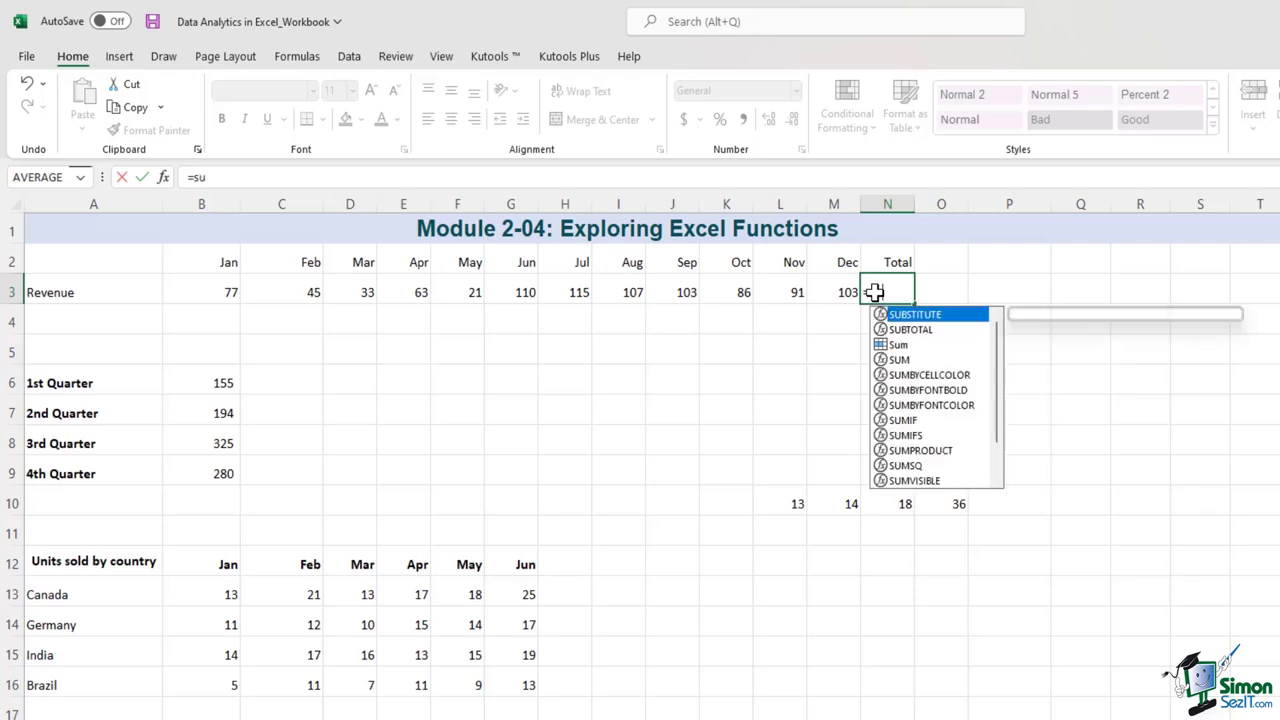
text(m()
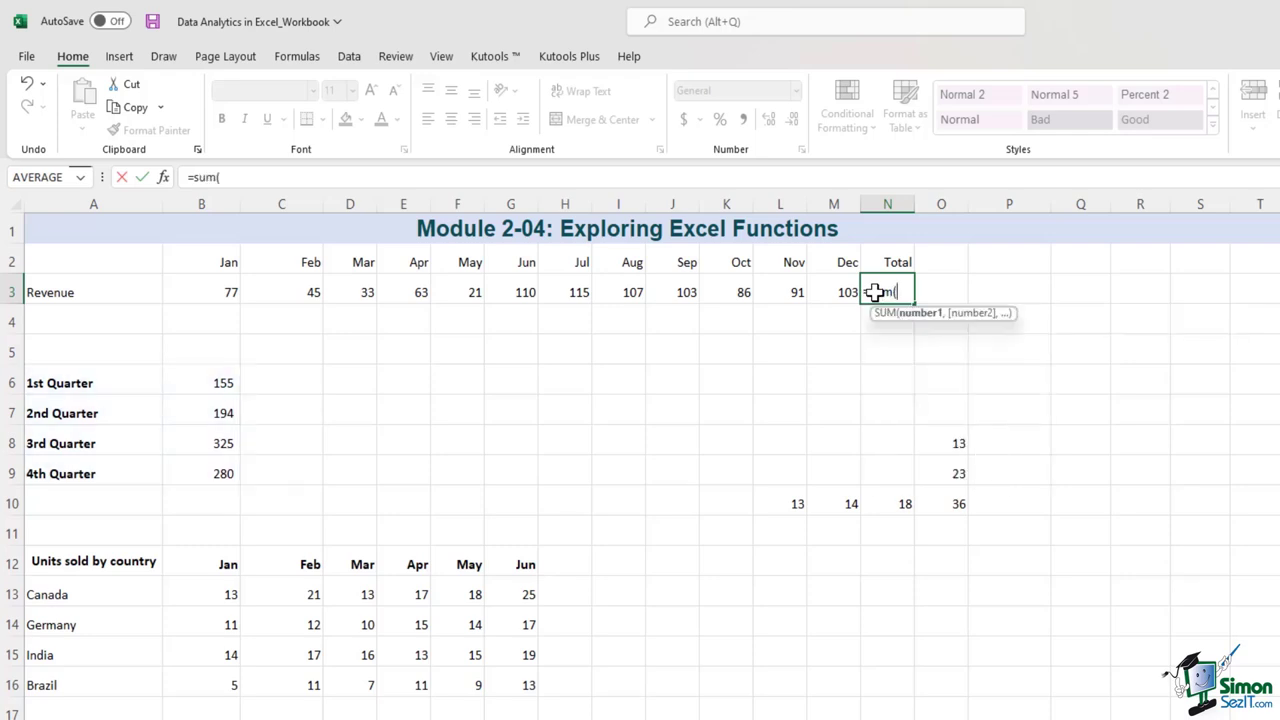
drag(229, 289, 818, 277)
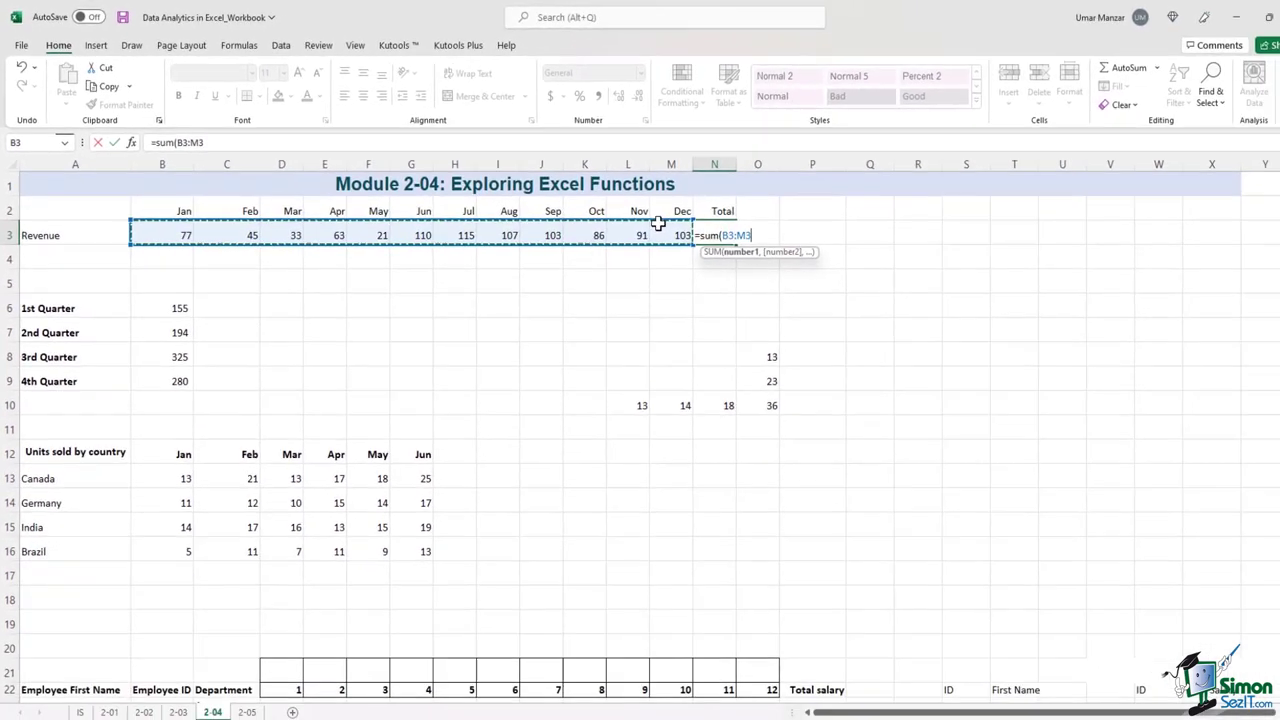
key(Escape)
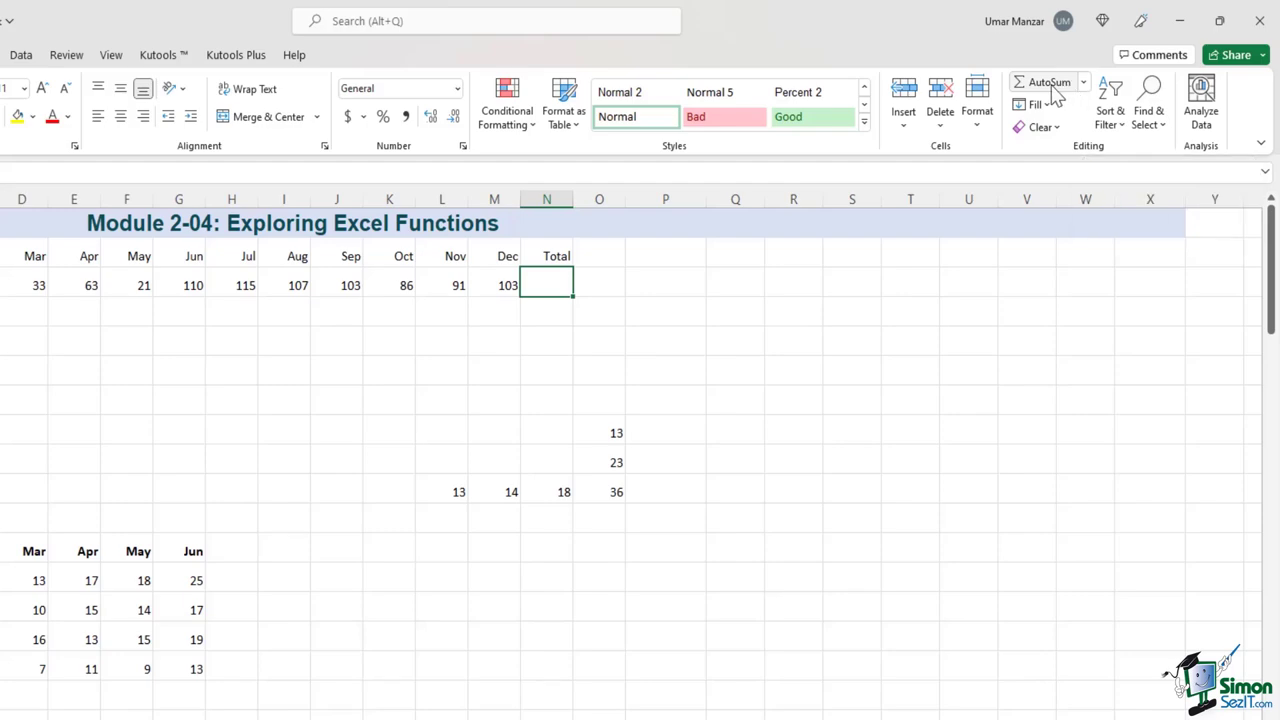
Total the monthly revenue in N3 with AutoSum, check the resulting formula, and clear the cell.
click(1055, 92)
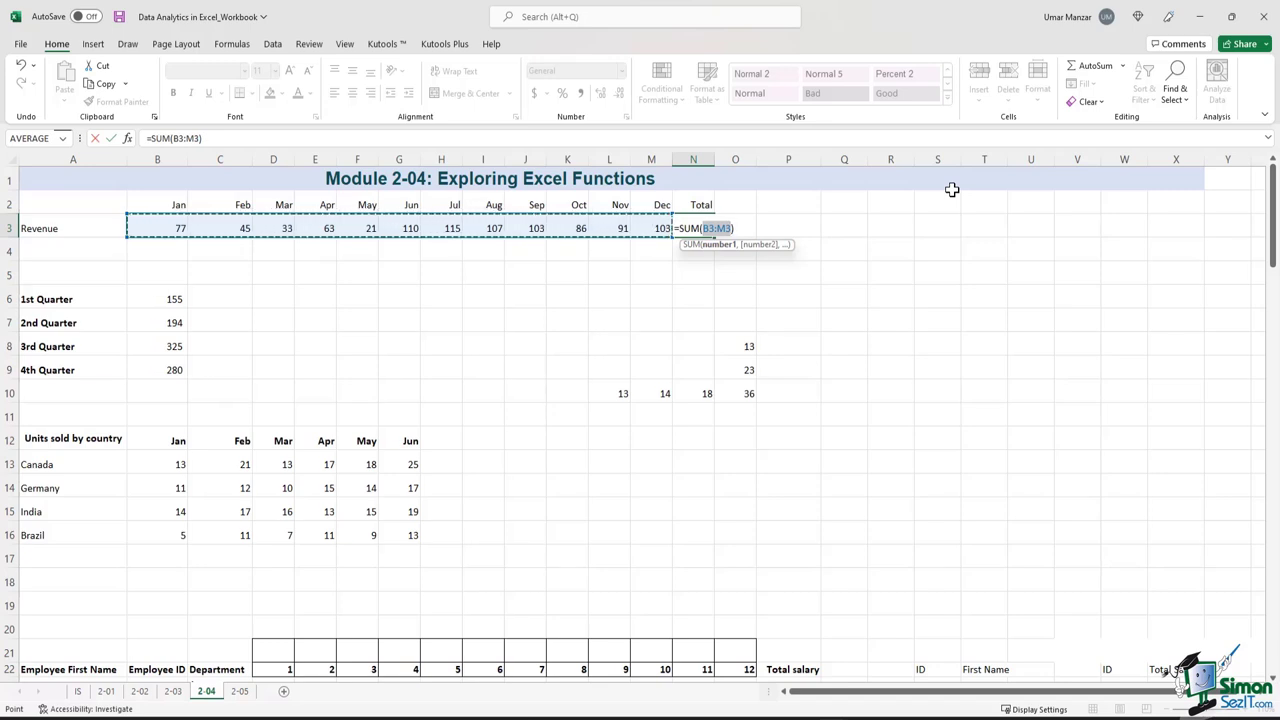
key(Return)
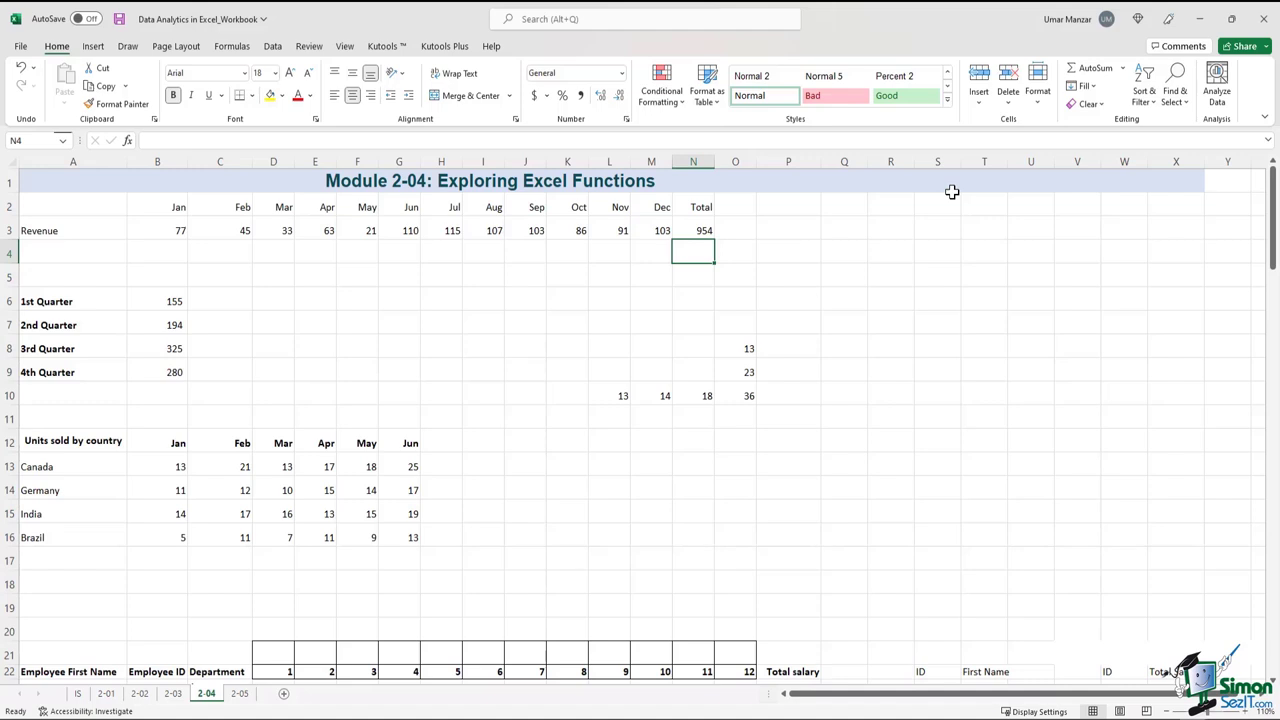
click(694, 228)
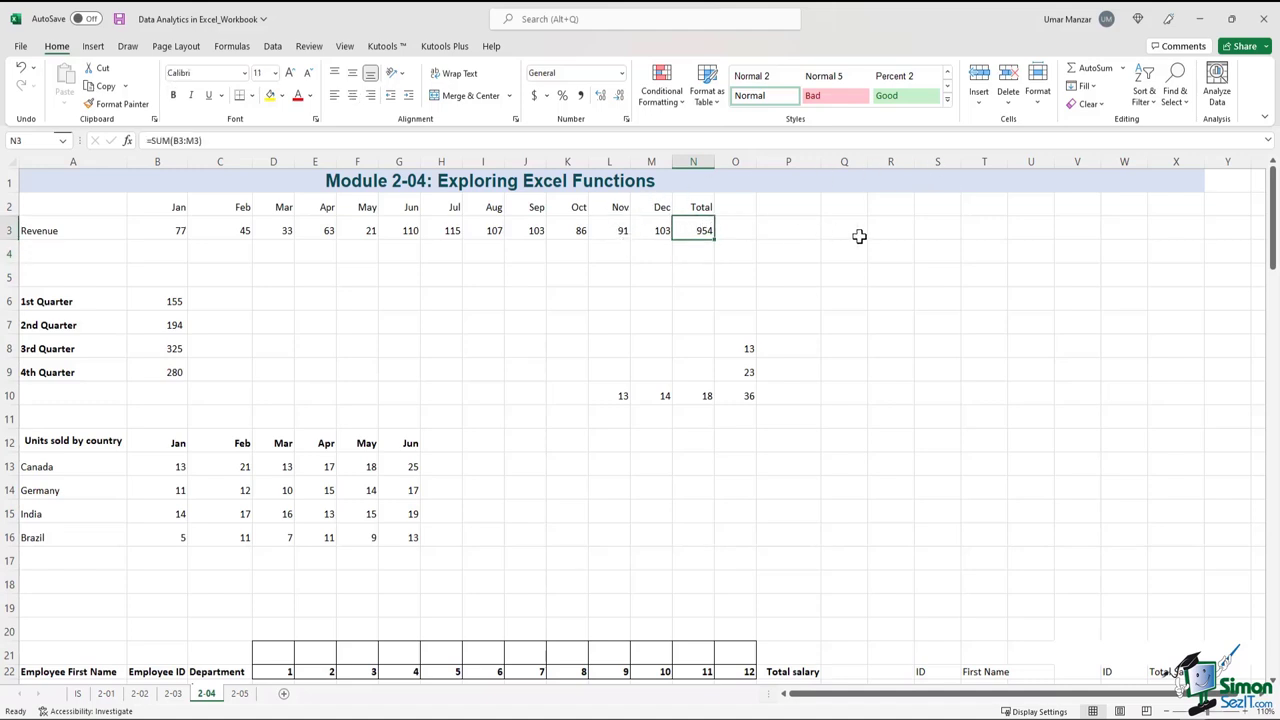
key(Delete)
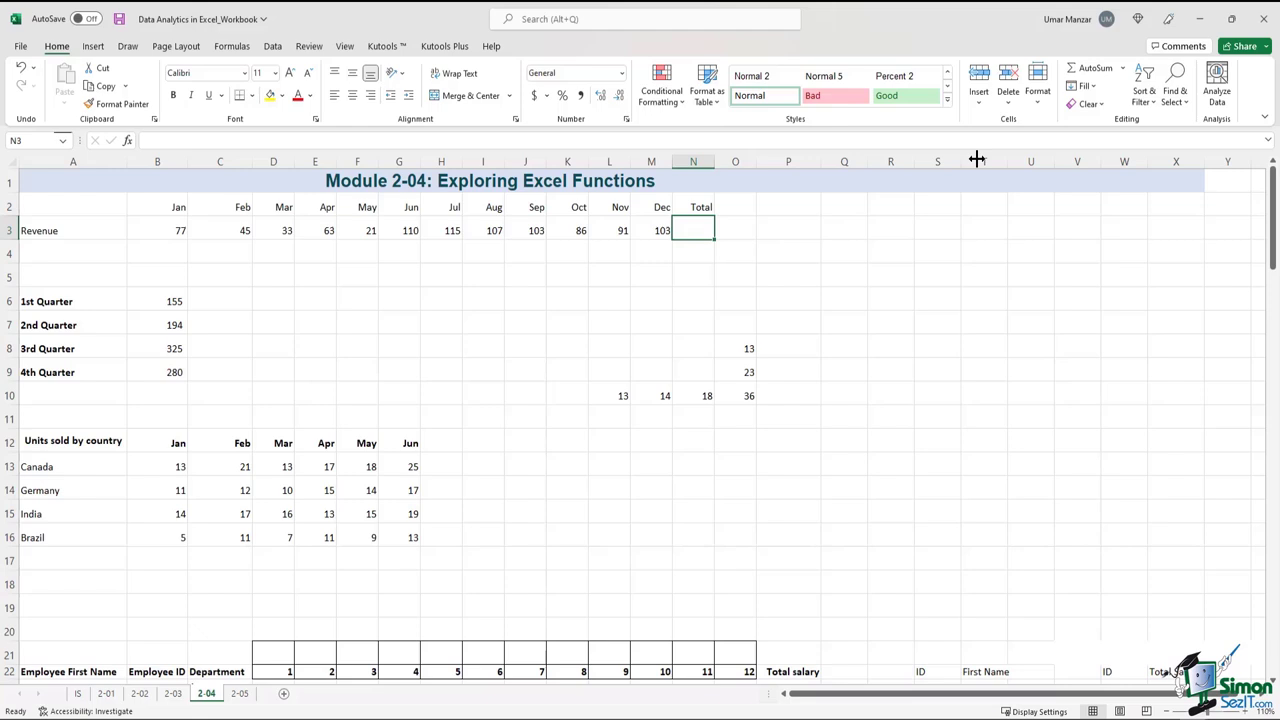
Insert the AutoSum formula =SUM(B3:M3) in the revenue Total cell N3 again and review it before confirming.
click(1093, 69)
click(1095, 69)
click(534, 141)
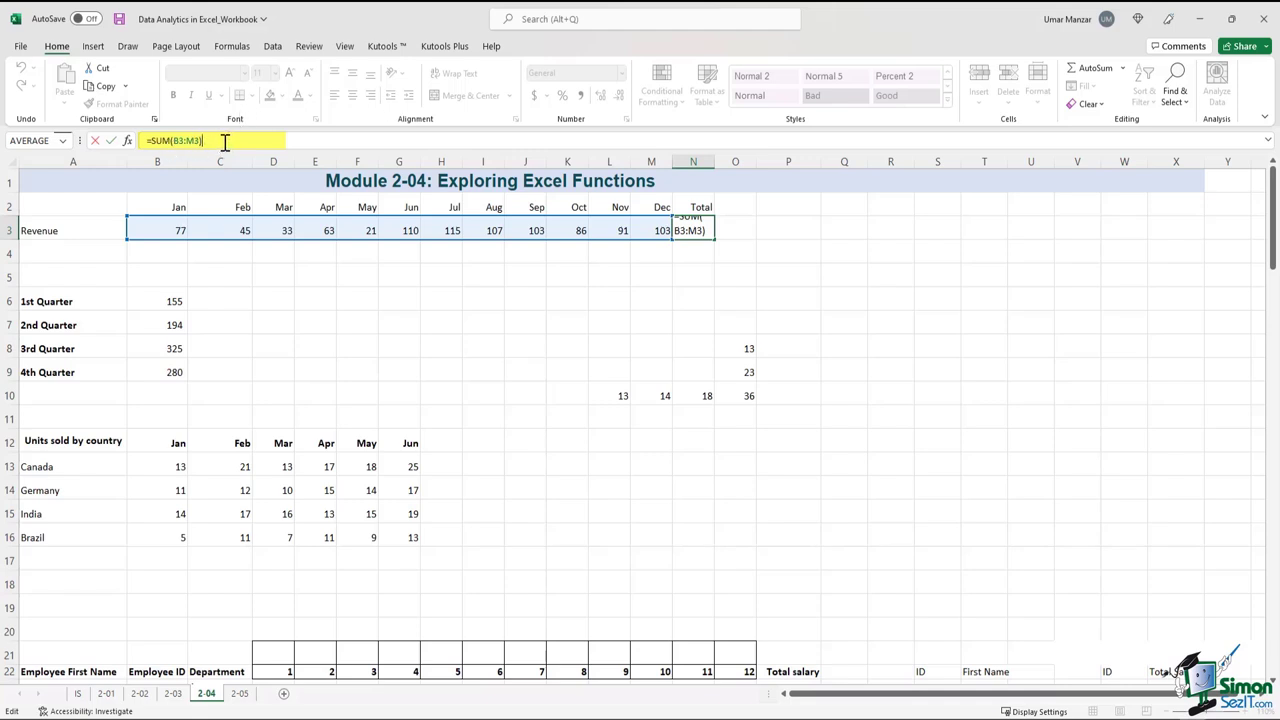
key(Return)
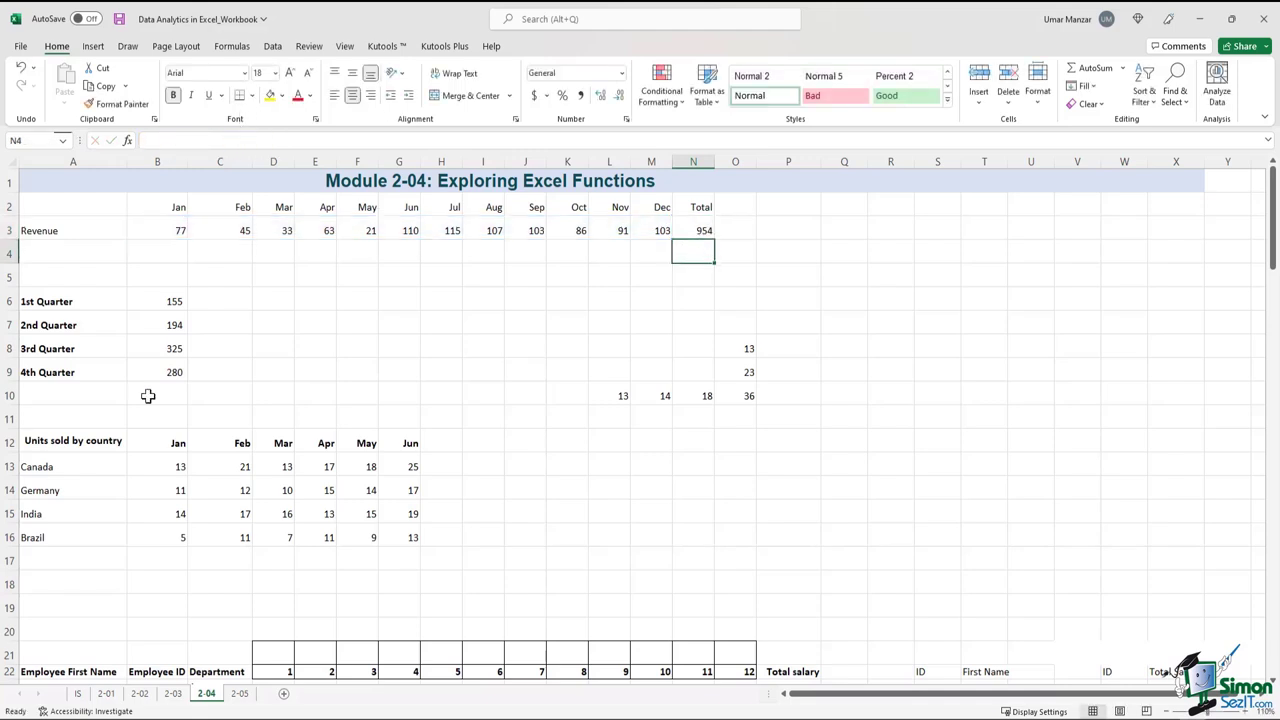
Total the four quarterly figures B6:B9 in B10 with AutoSum, check its formula, and clear B10.
click(147, 396)
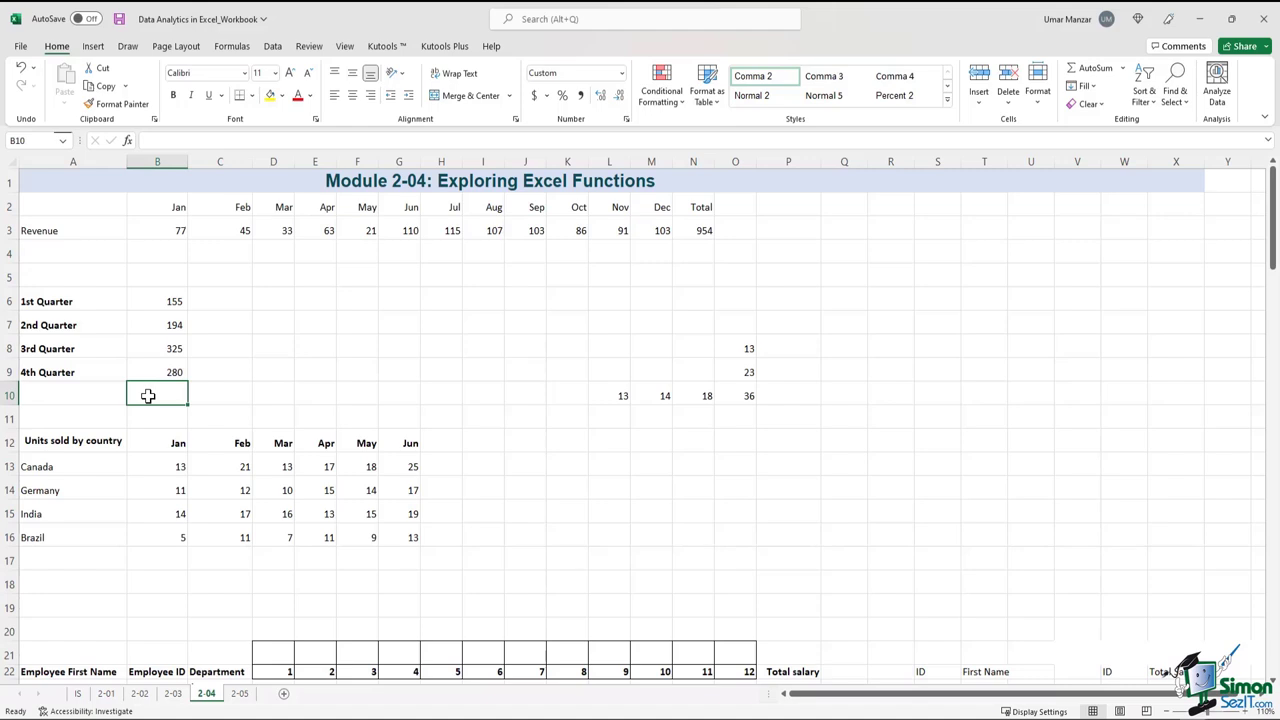
click(1097, 70)
click(1097, 70)
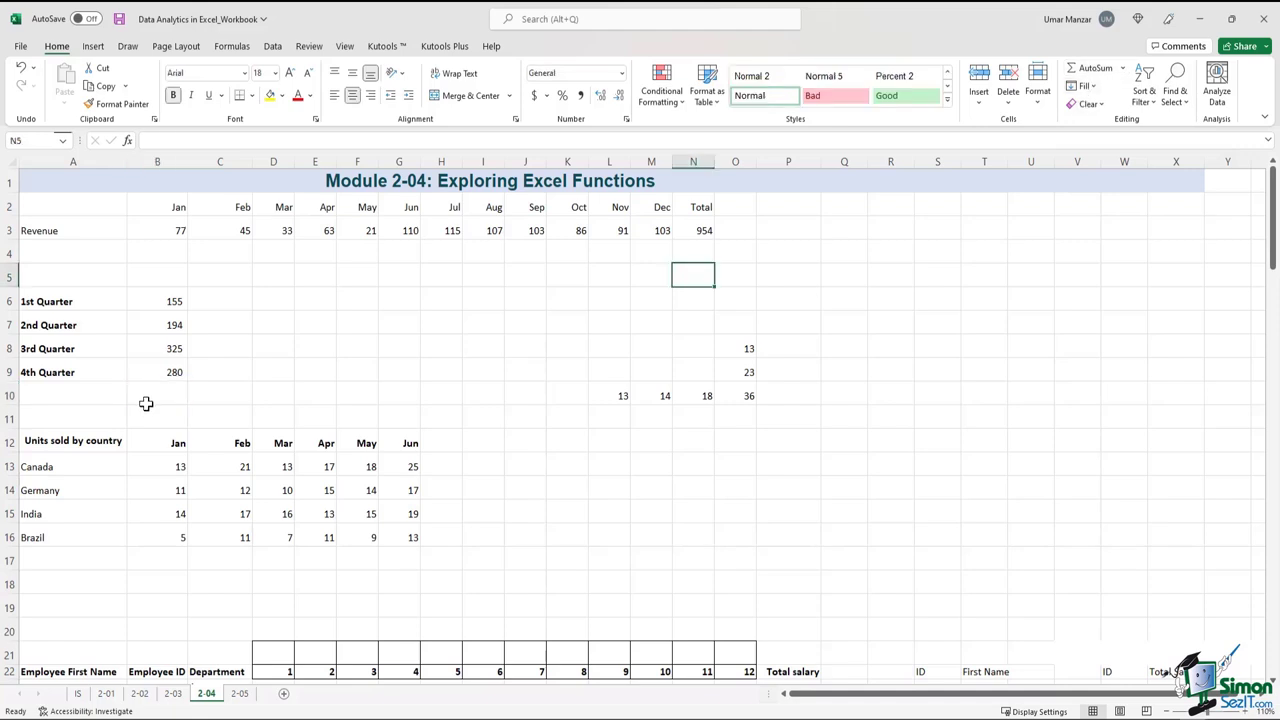
drag(80, 302, 171, 372)
click(285, 322)
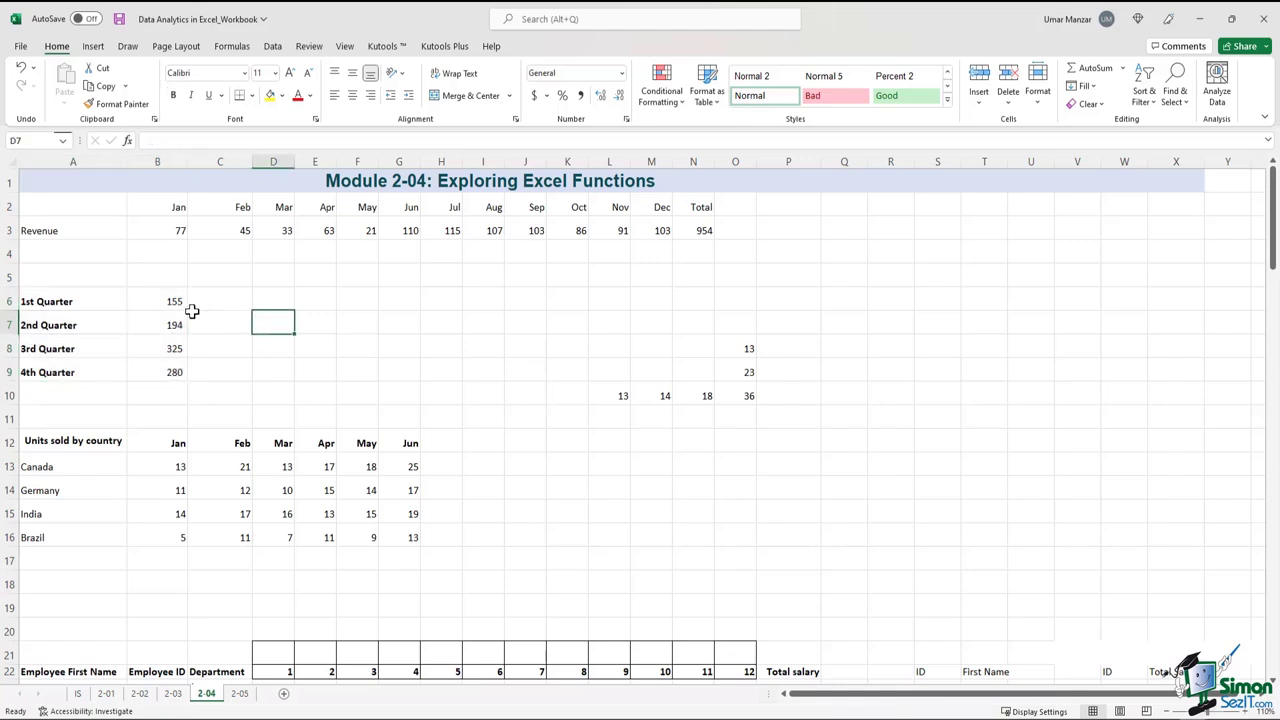
drag(172, 302, 161, 391)
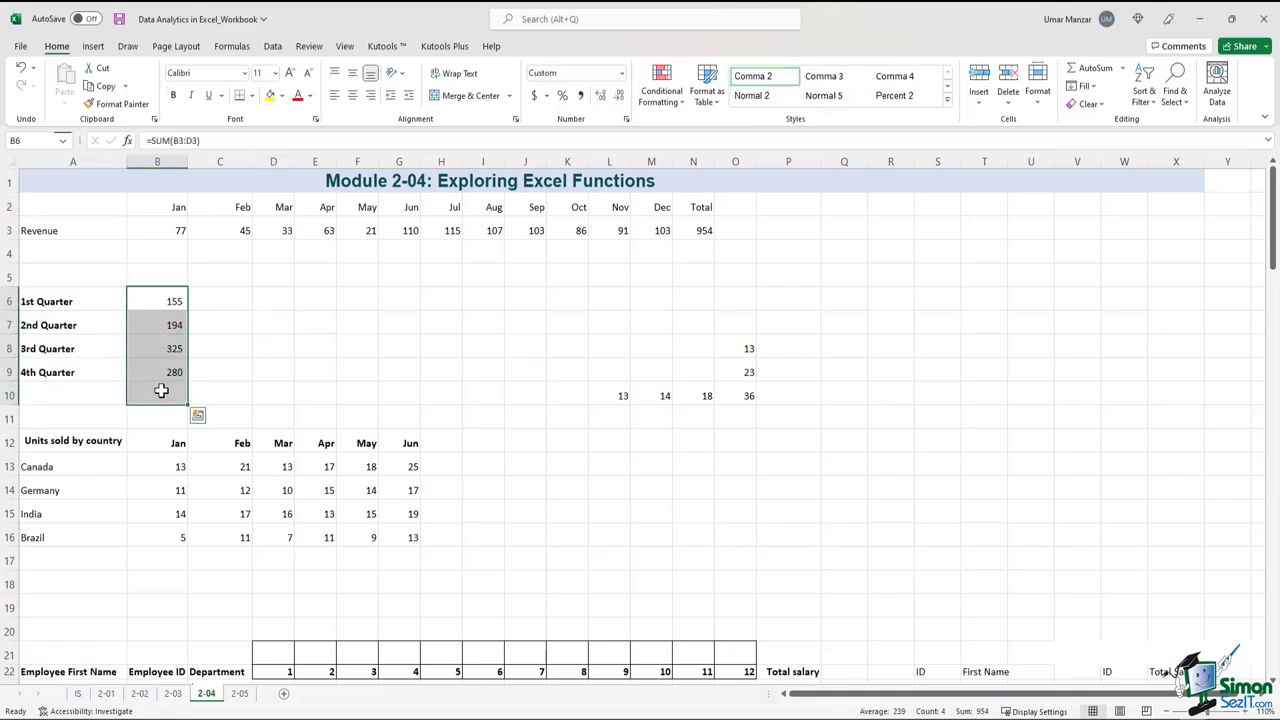
key(alt+equal)
click(161, 393)
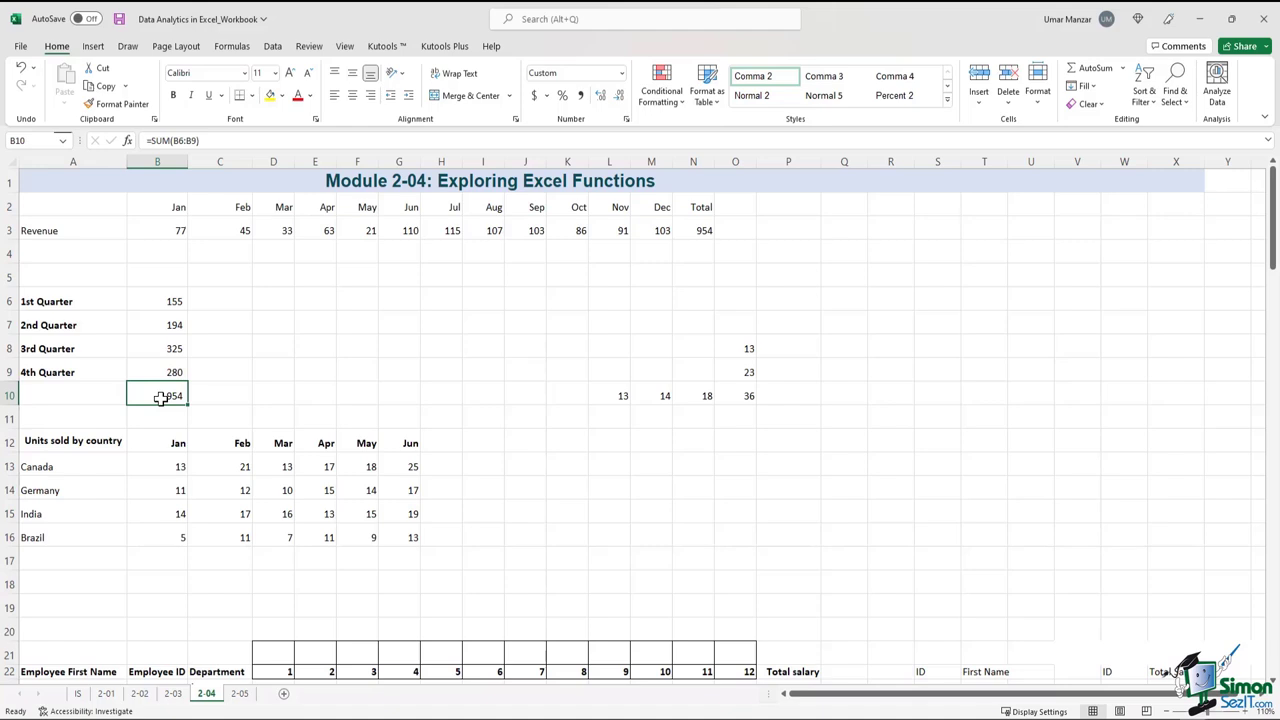
key(Delete)
Repeat the AutoSum of the quarterly figures over the selected range B6:B10, placing the total in B10.
drag(158, 300, 153, 390)
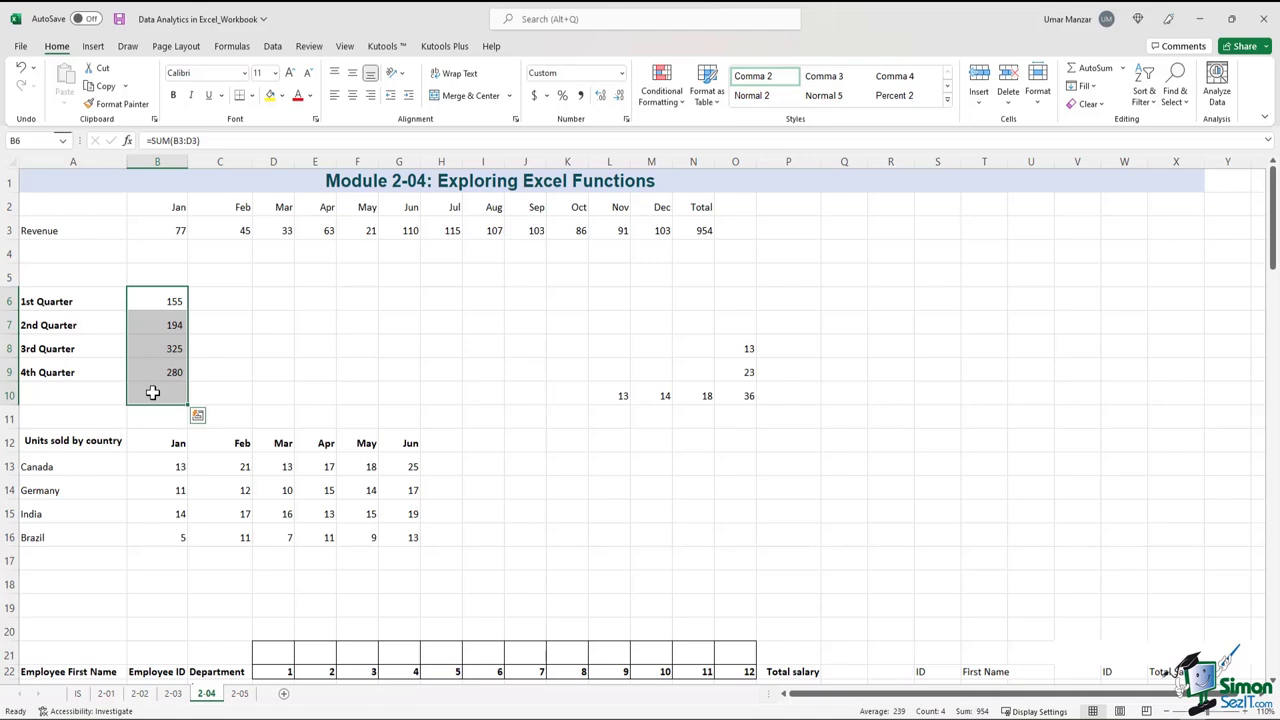
key(alt+equal)
key(Return)
key(Return)
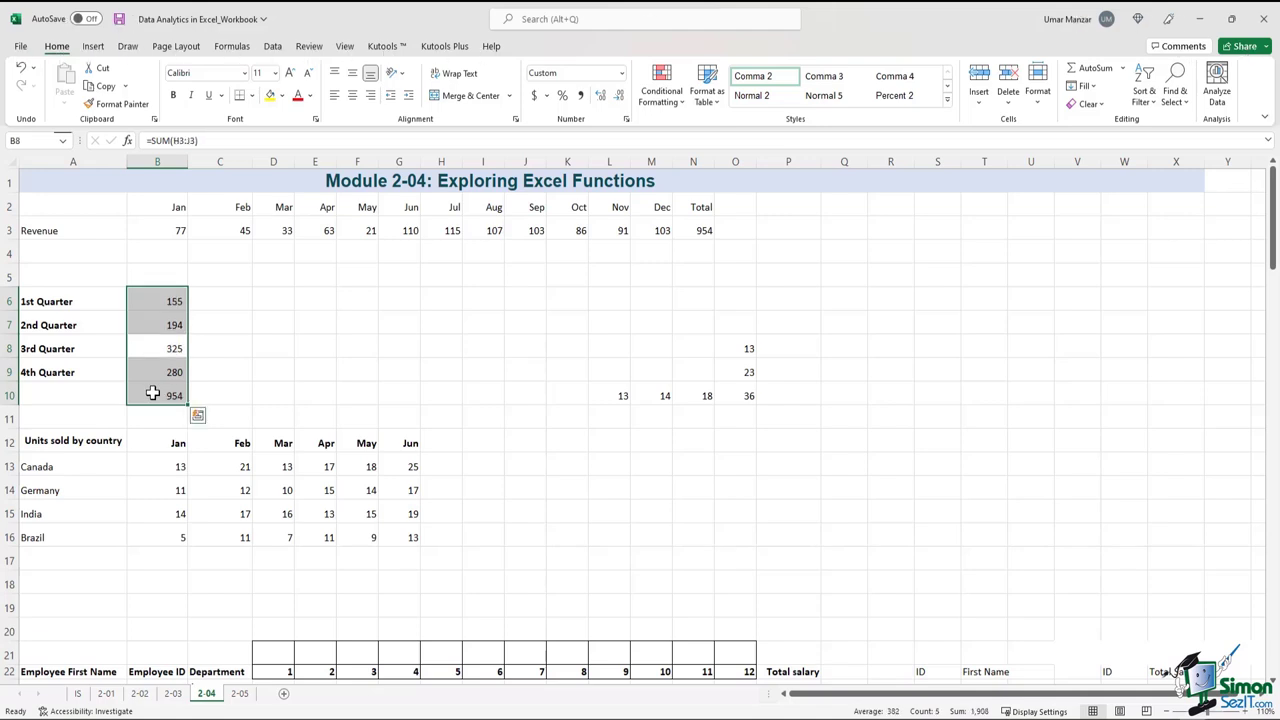
Calculate the average of the quarterly figures B6:B9 in B10 with the AutoSum Average option and check its formula.
click(315, 372)
drag(168, 301, 151, 374)
click(148, 396)
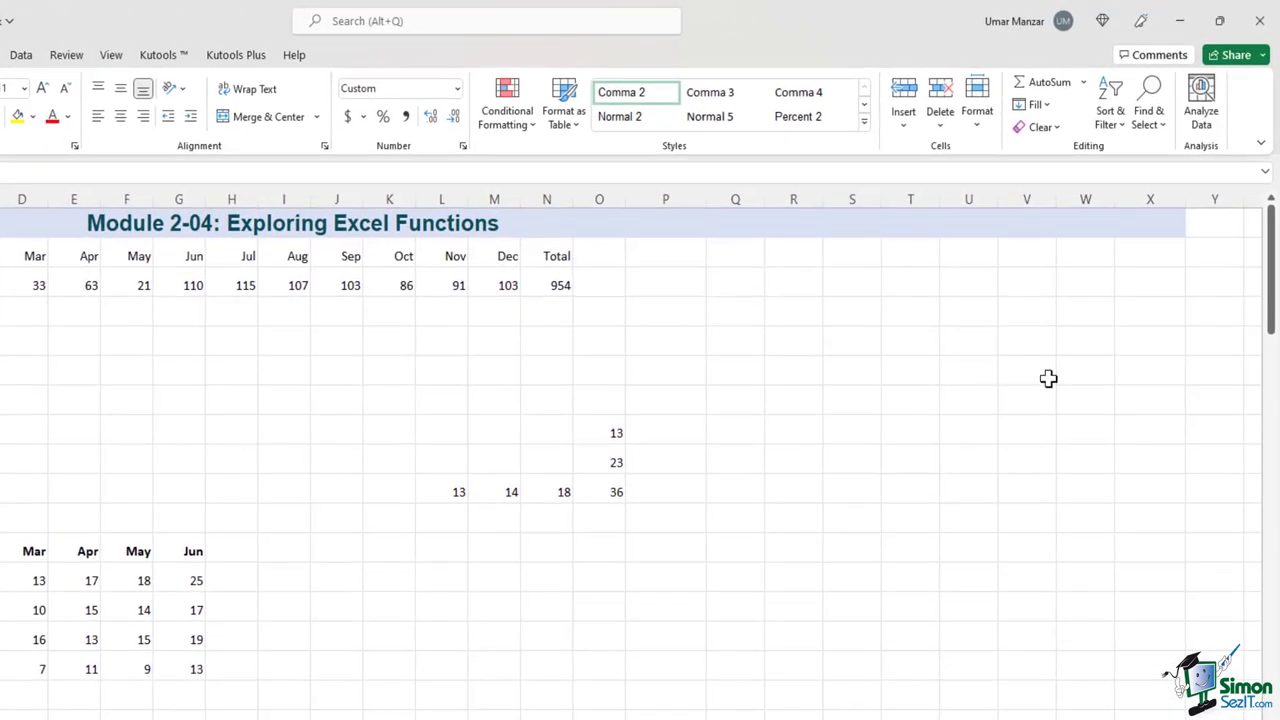
click(1084, 84)
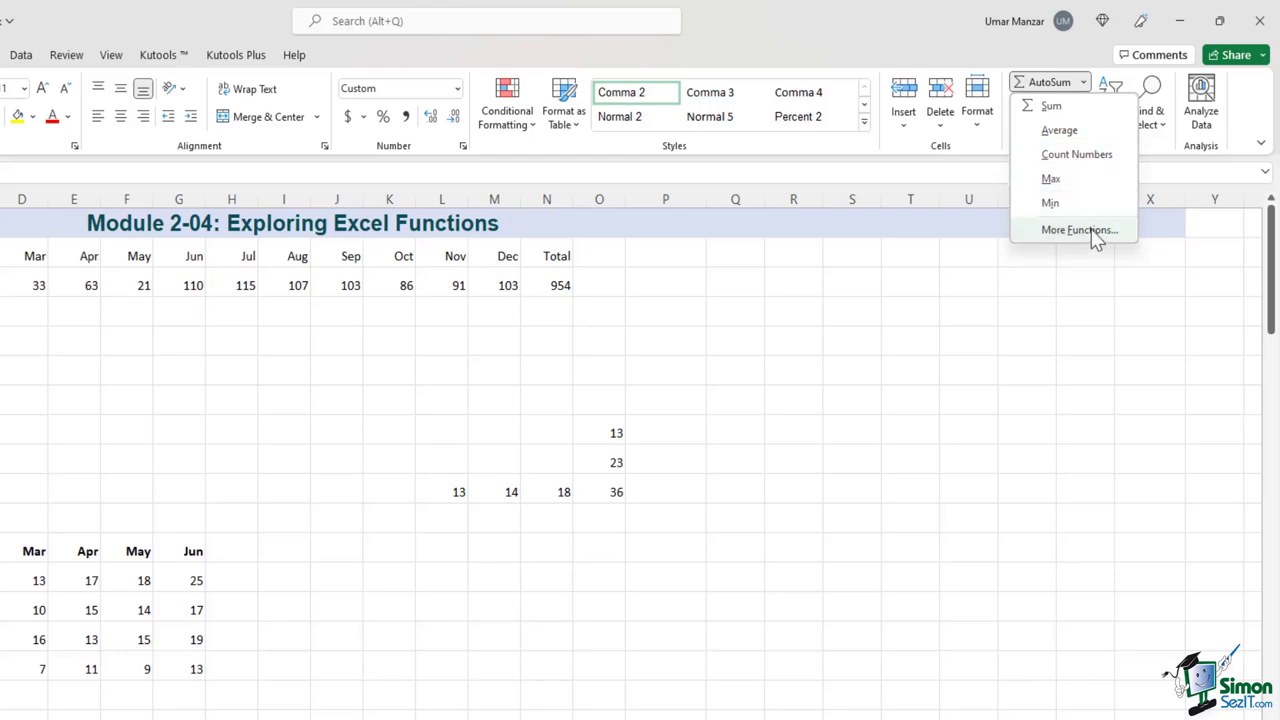
click(1090, 128)
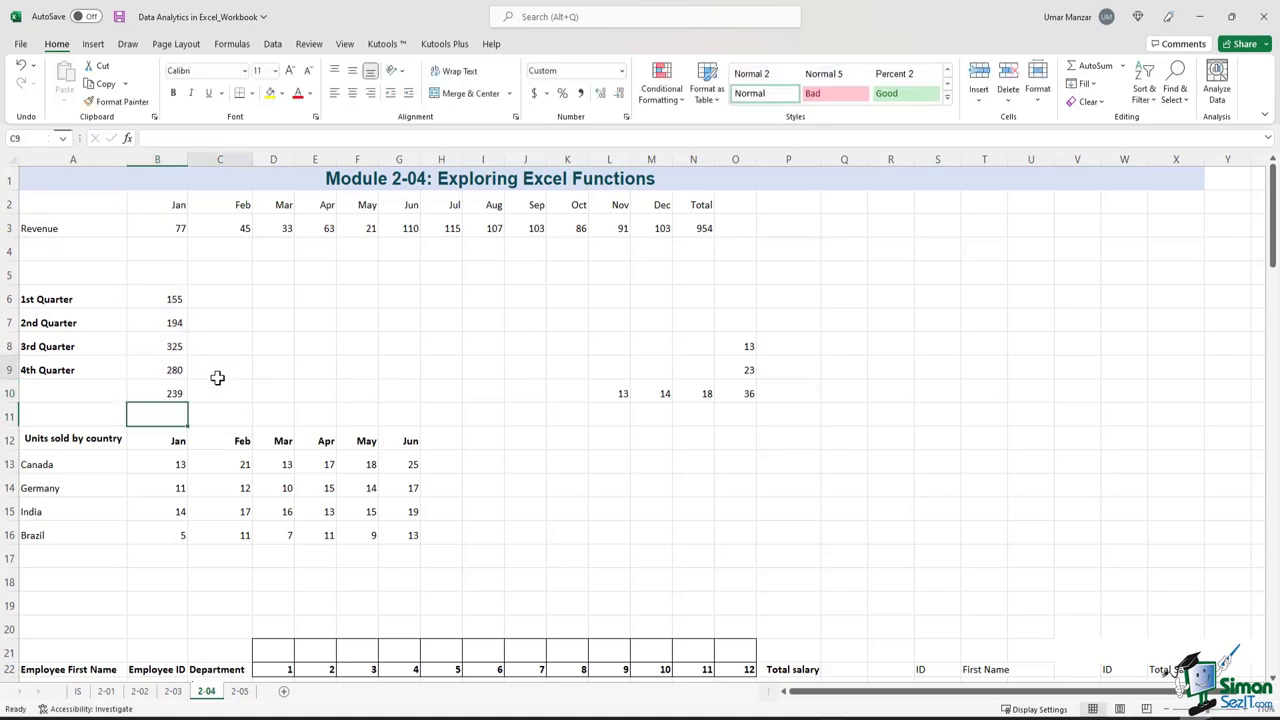
click(218, 369)
click(169, 393)
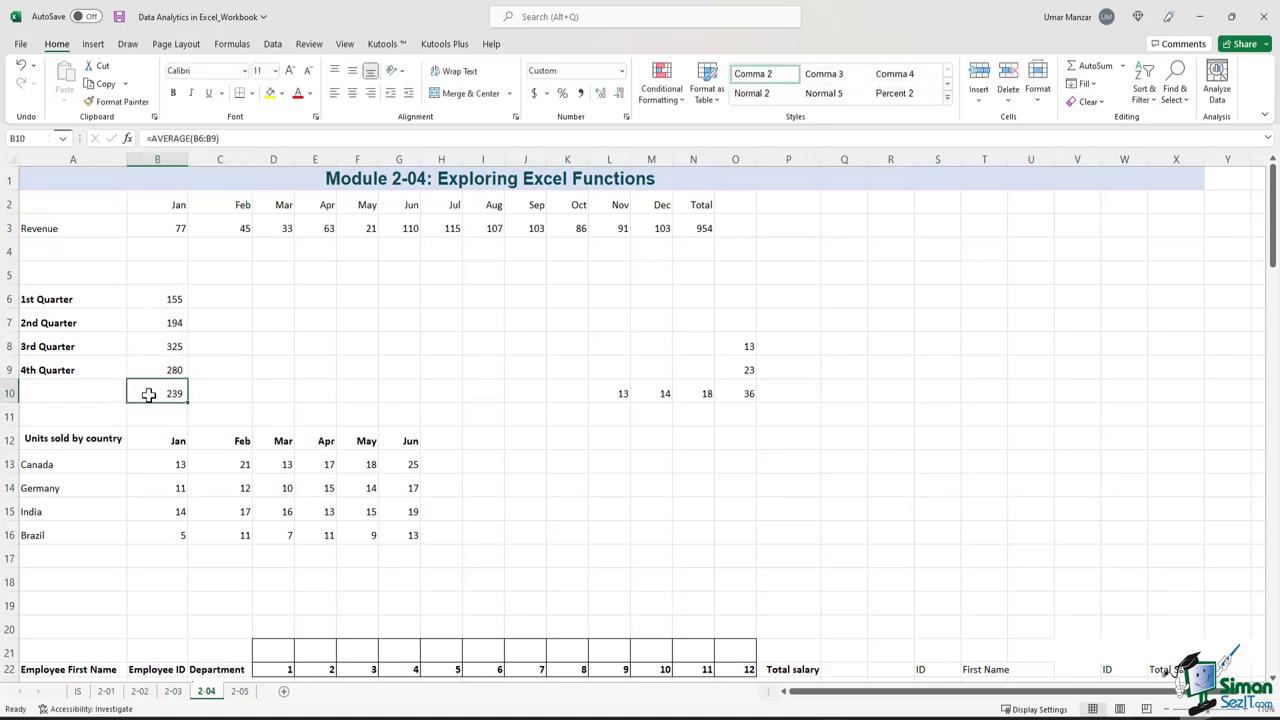
Replace the revenue total in N3 with the average of B3:M3 using the AutoSum Average option, and check its range.
click(704, 226)
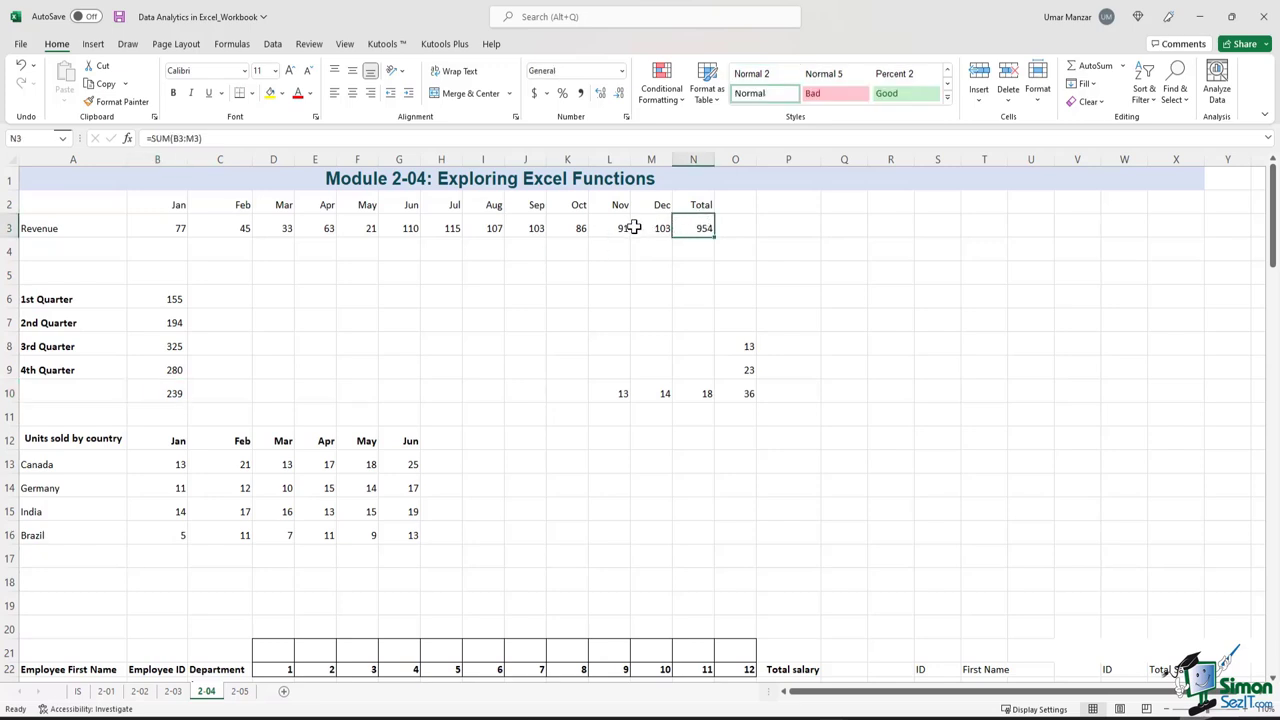
click(1122, 66)
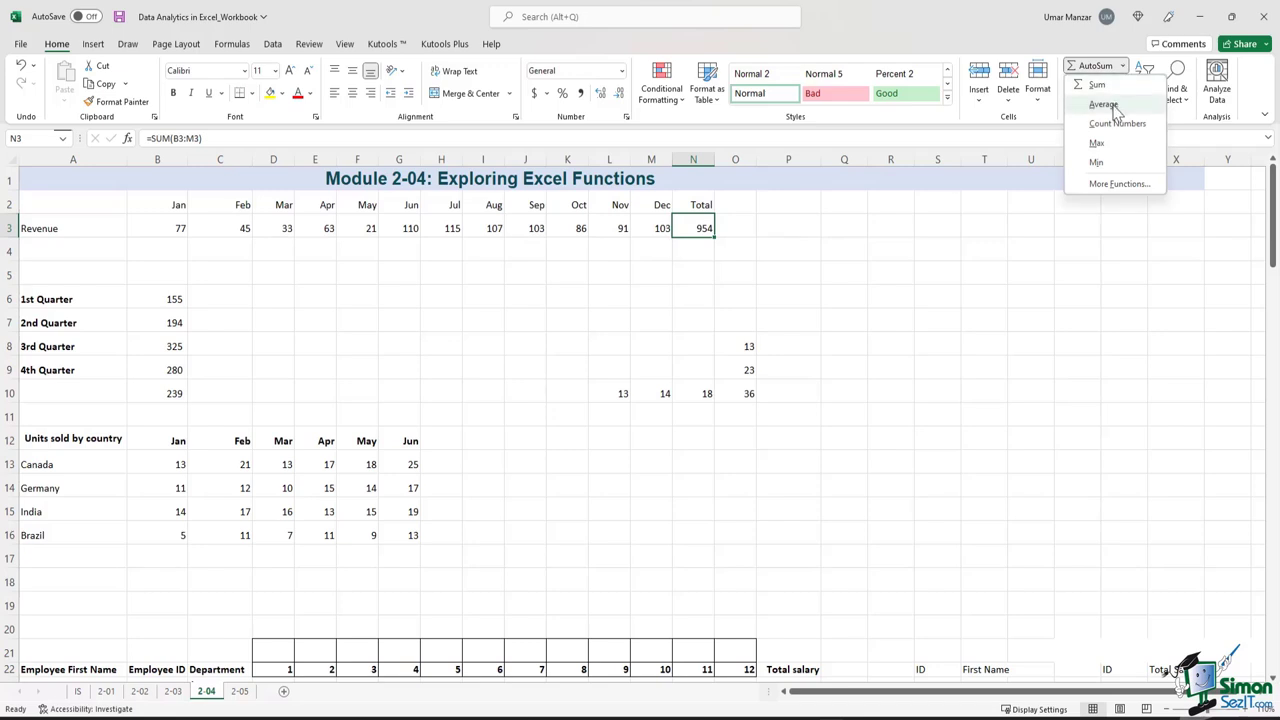
click(1104, 104)
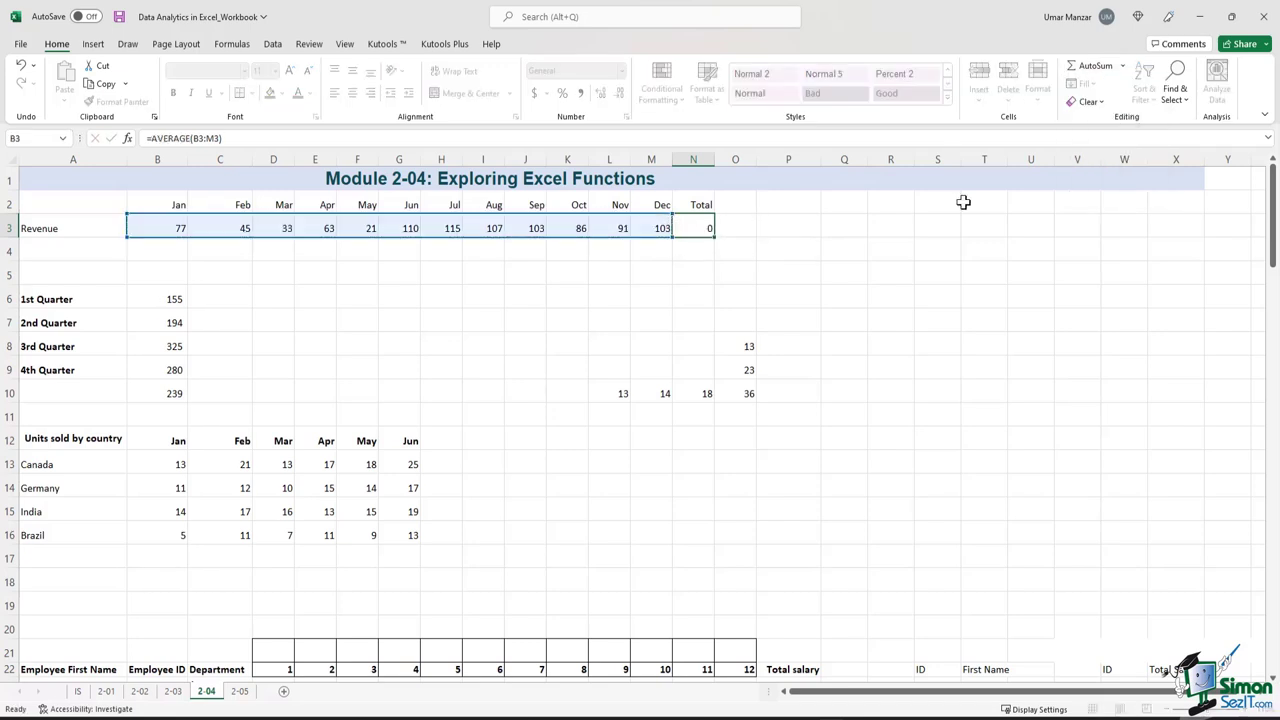
key(Return)
click(705, 227)
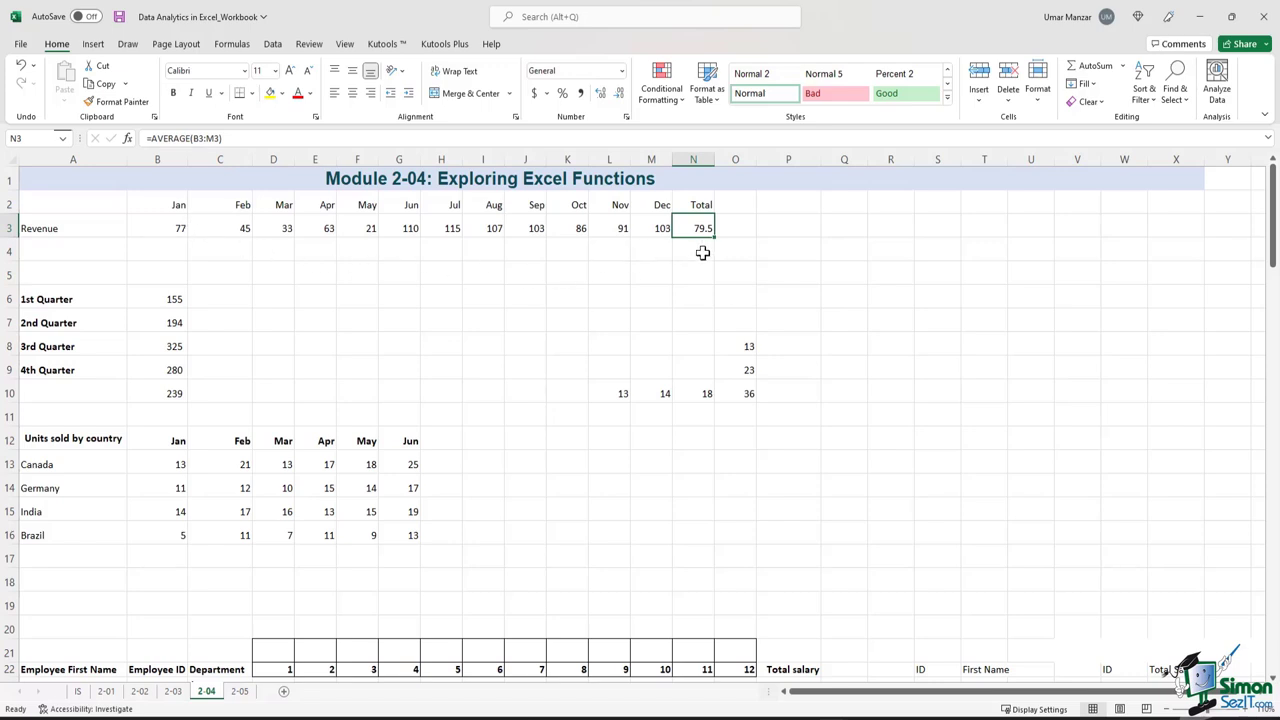
drag(175, 228, 655, 228)
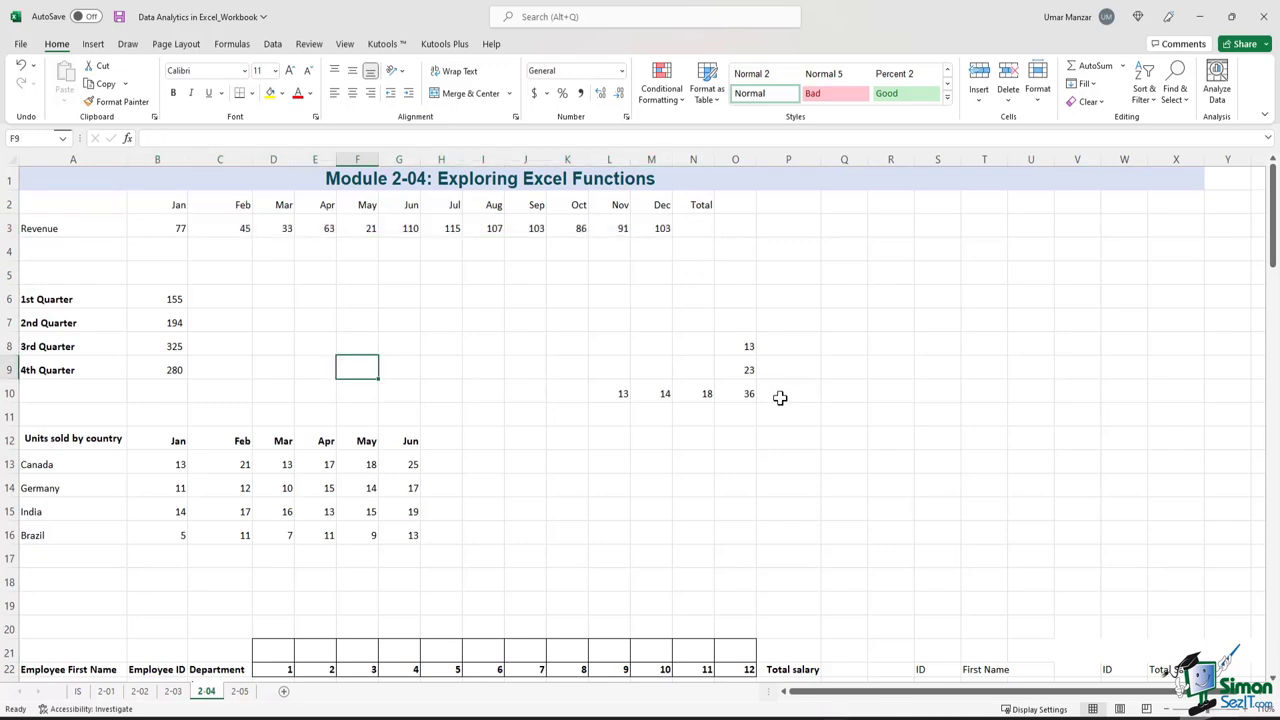
Sum the three stacked numbers above O11 with =SUM(O8:O10), correcting the formula's range to include all of them.
click(838, 316)
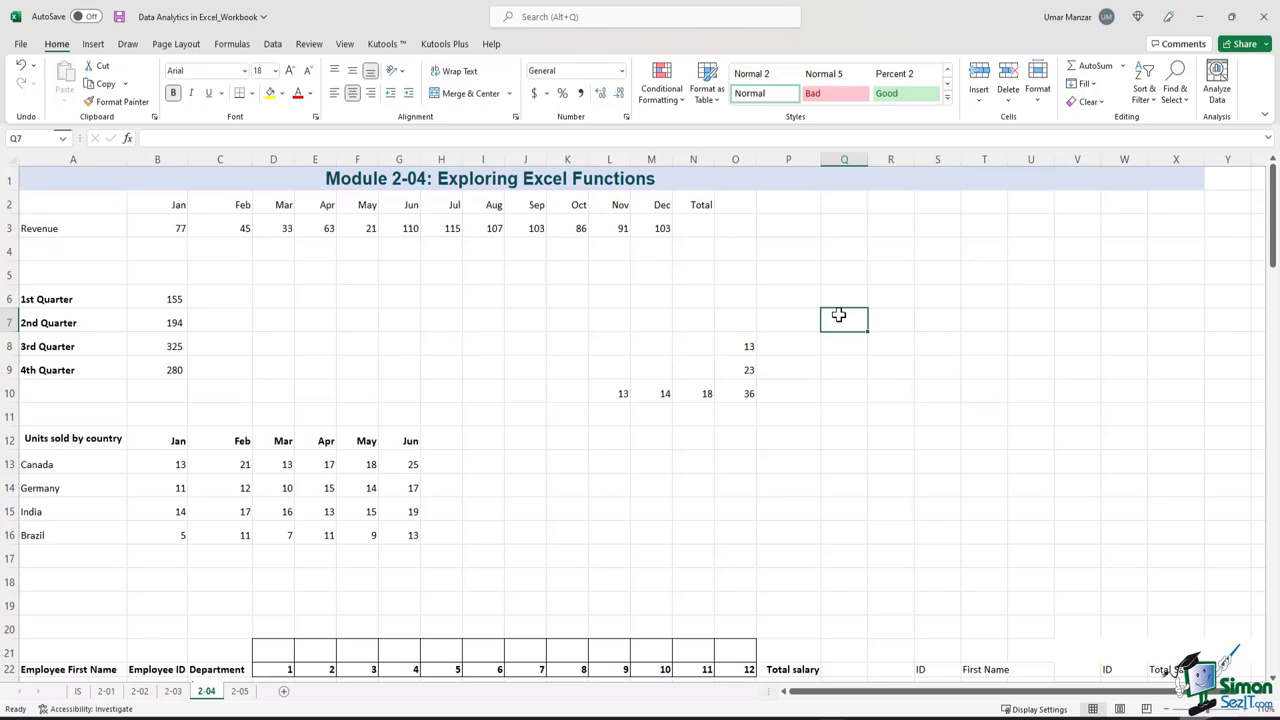
click(745, 412)
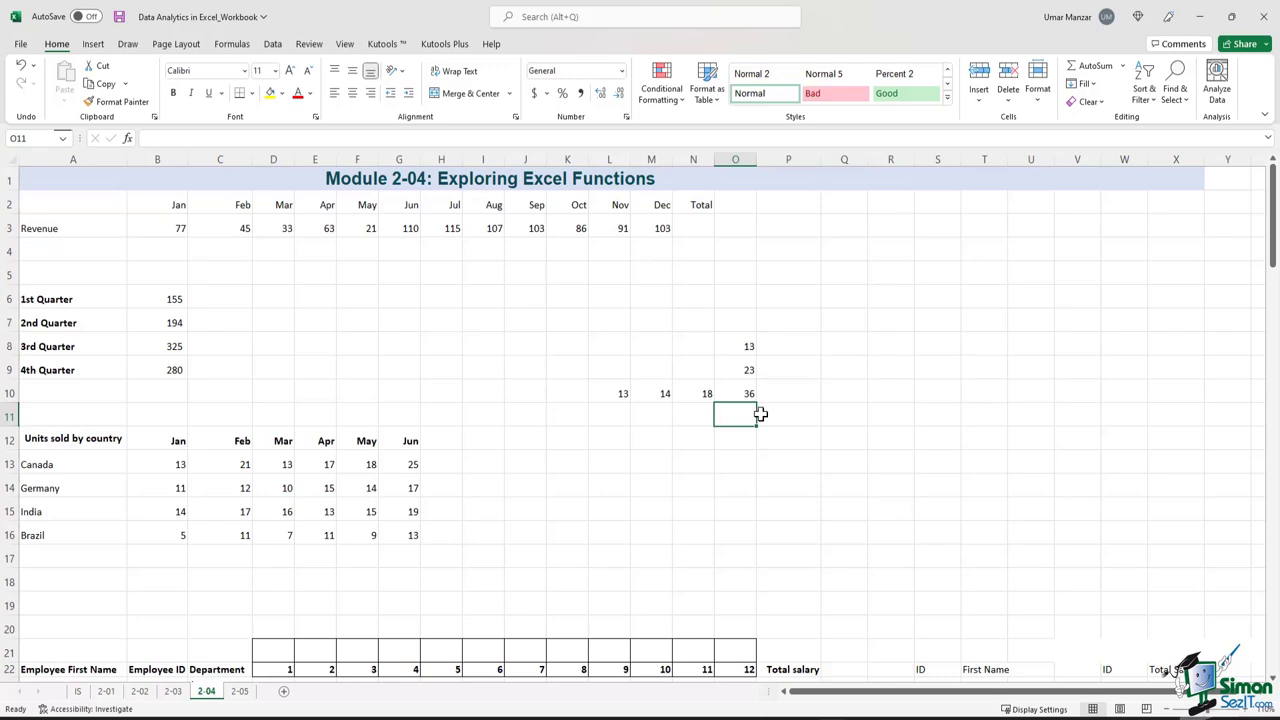
text(=SUM()
key(Up)
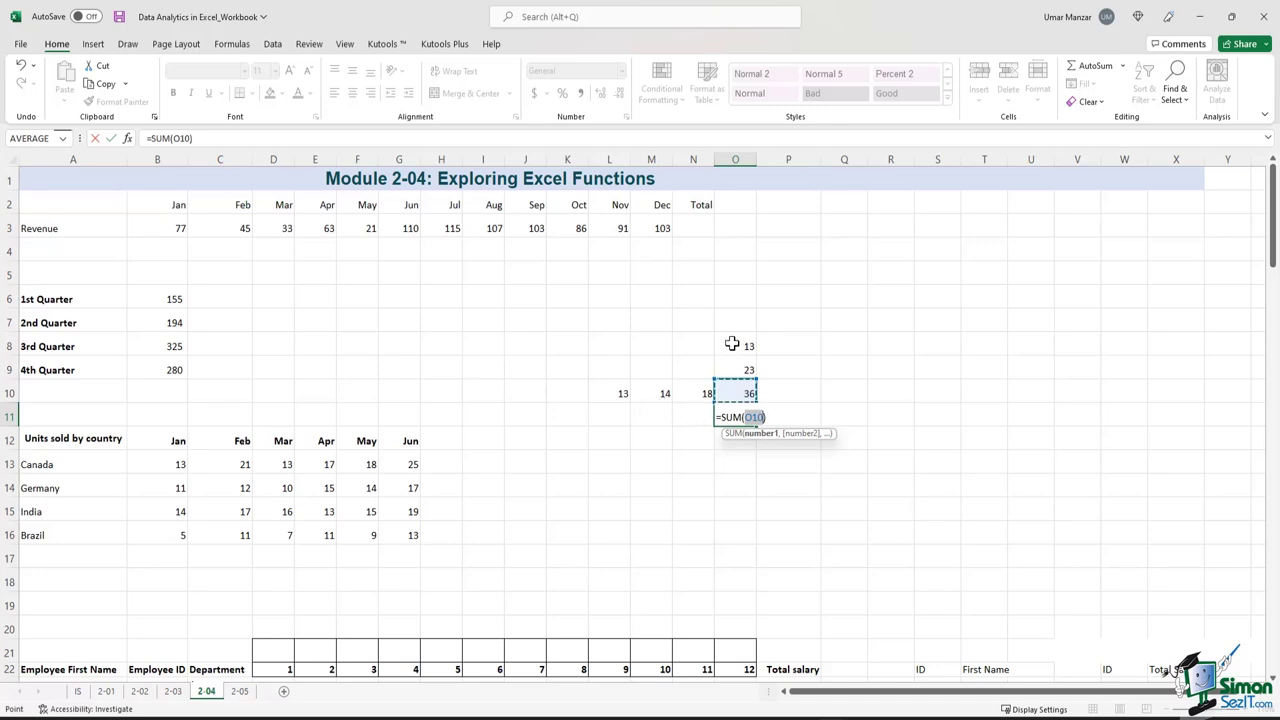
drag(732, 343, 737, 390)
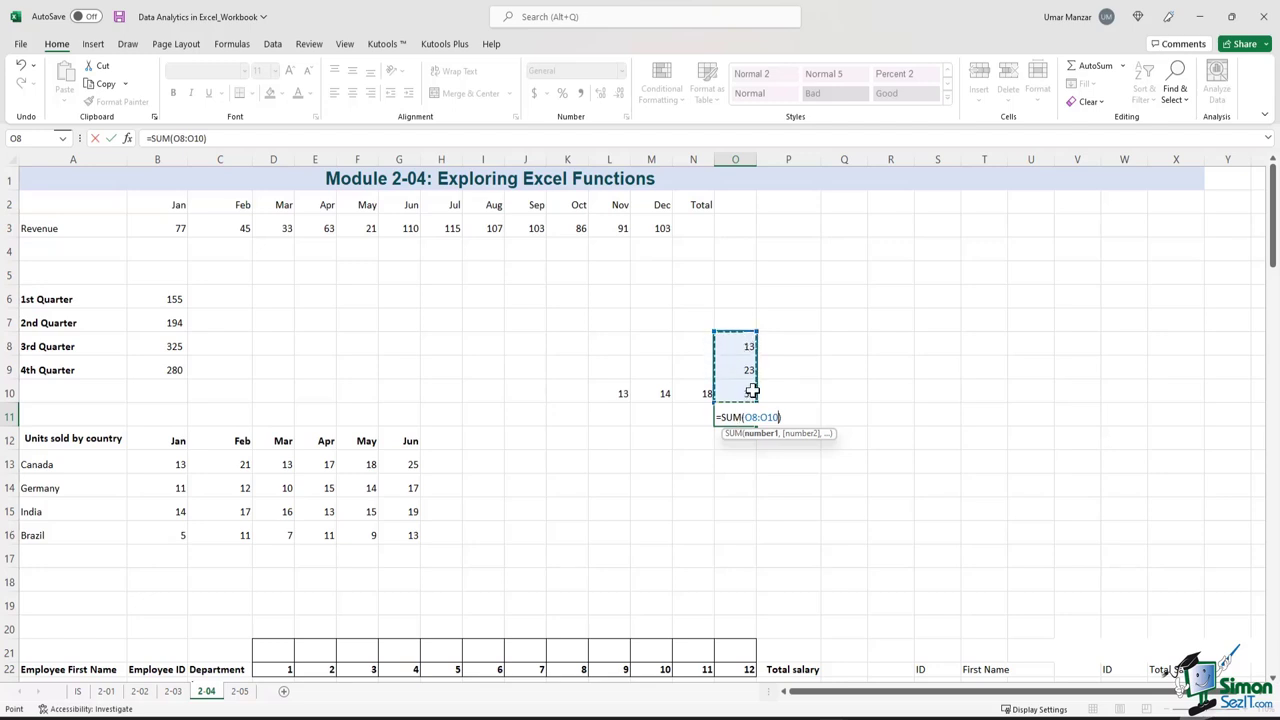
key(Return)
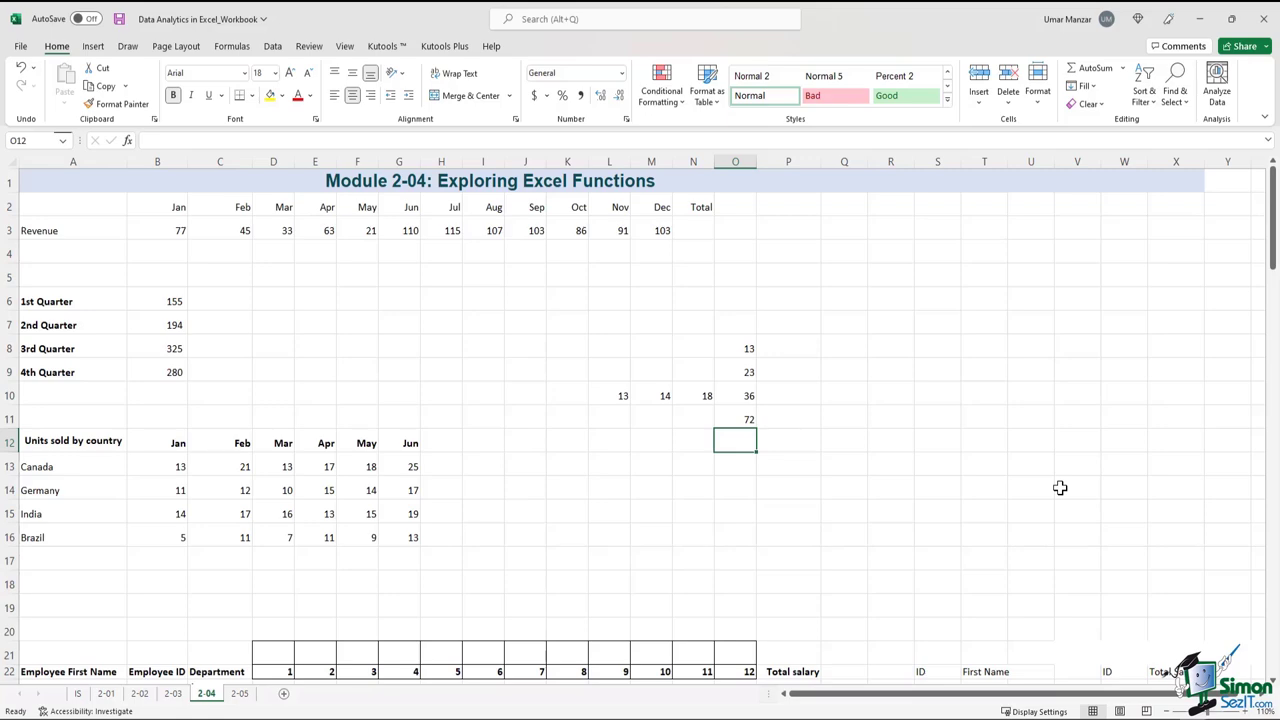
Examine the employee salary table's ID, department, month 1 to 12 and total salary columns, plus the ID and First Name lookup table beside it.
scroll(1060, 487, down, 4)
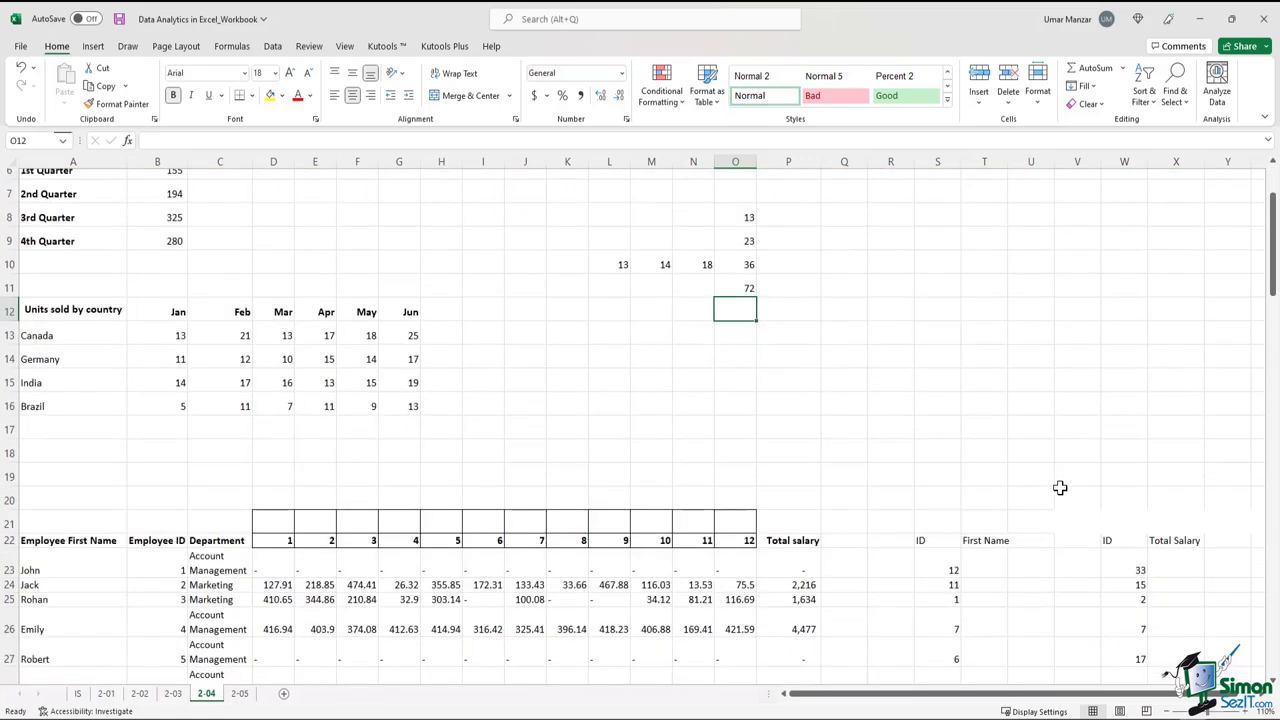
scroll(1060, 487, down, 3)
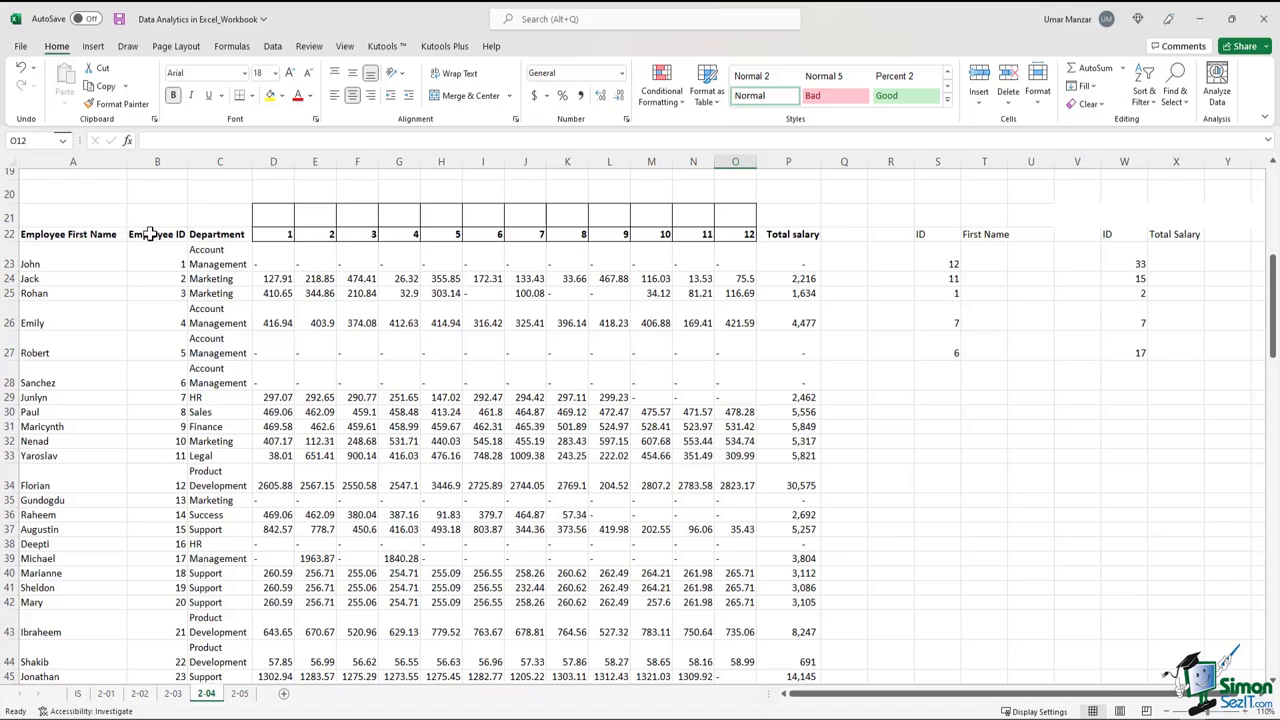
click(210, 233)
key(ctrl+Right)
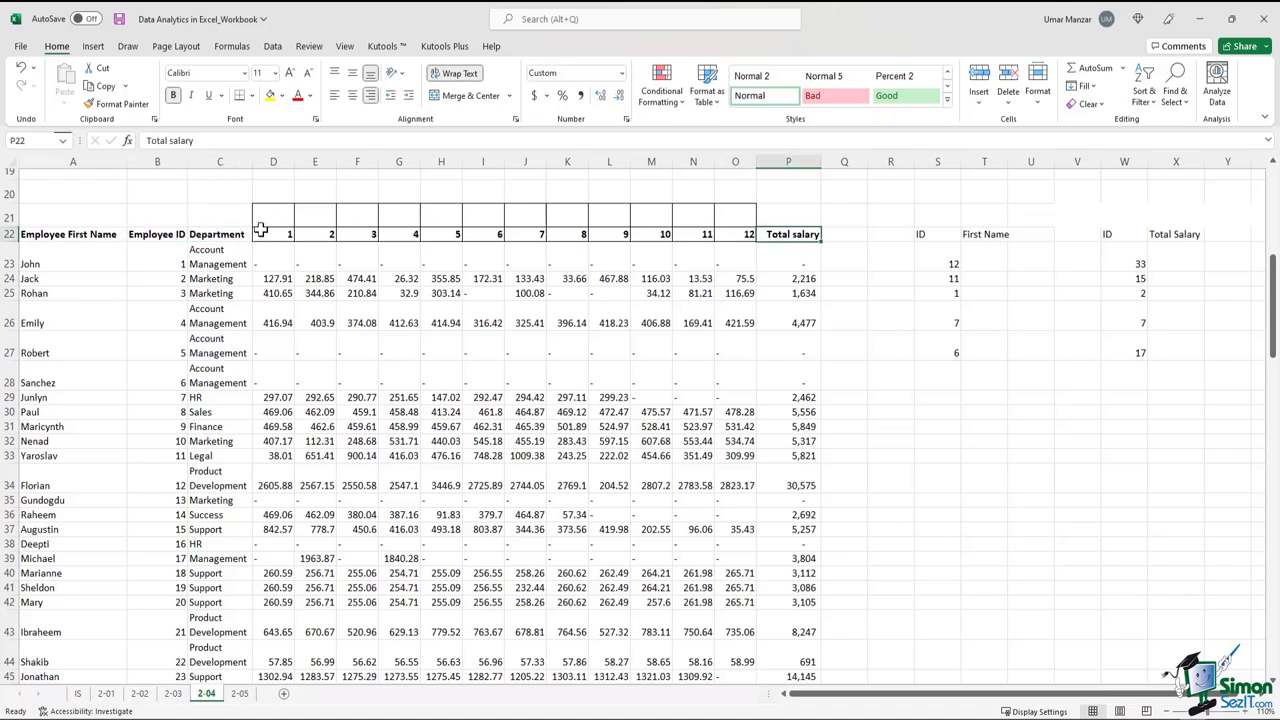
drag(262, 233, 737, 235)
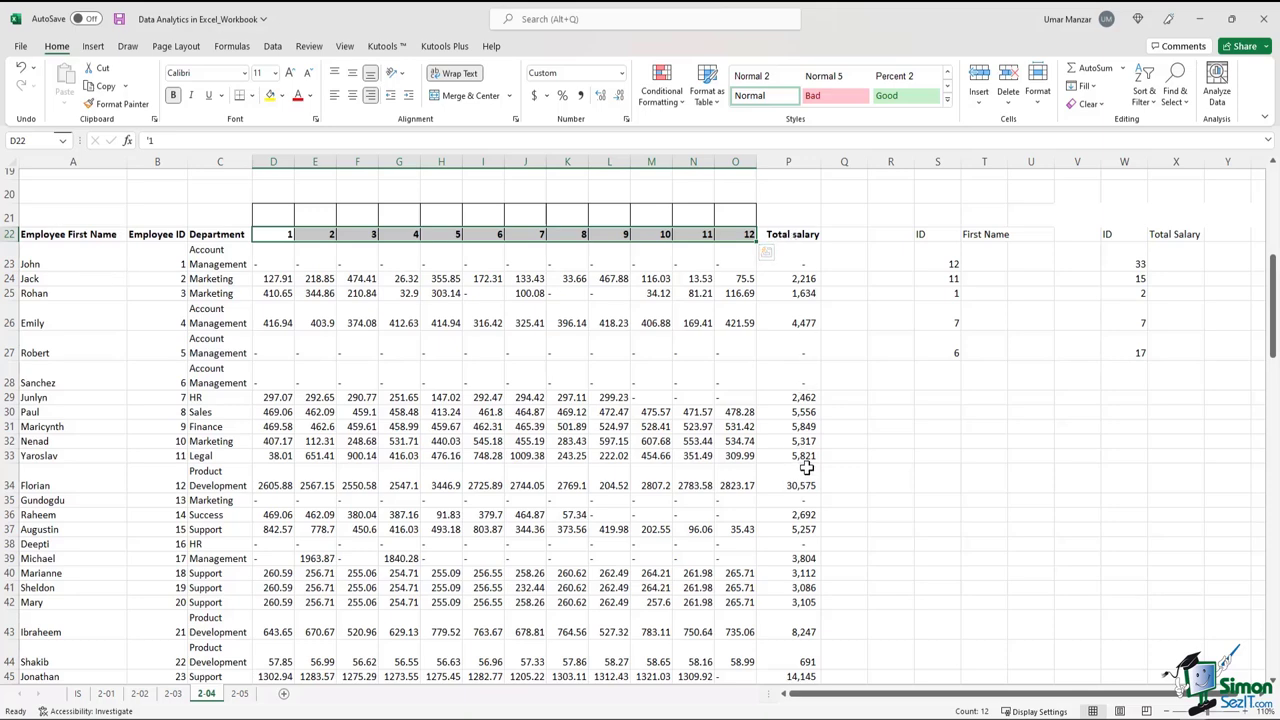
scroll(486, 374, down, 2)
scroll(485, 375, up, 1)
scroll(486, 374, up, 1)
scroll(486, 377, down, 2)
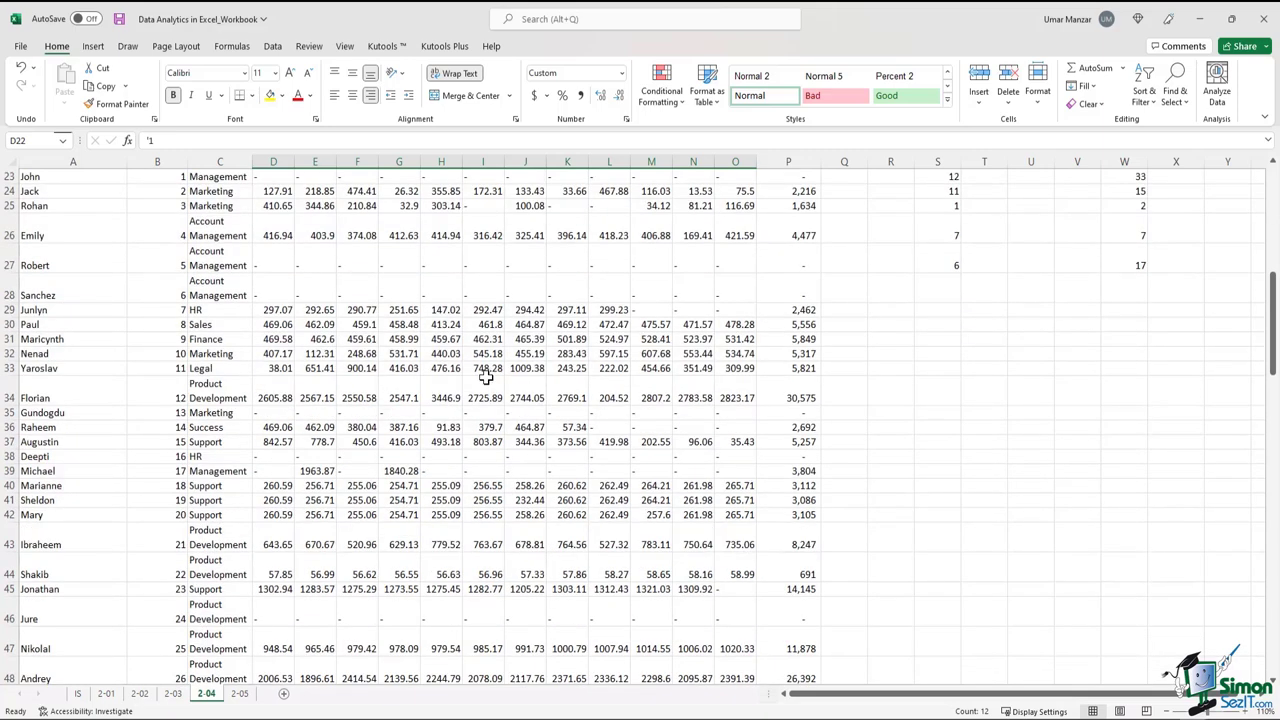
scroll(491, 371, up, 2)
click(985, 263)
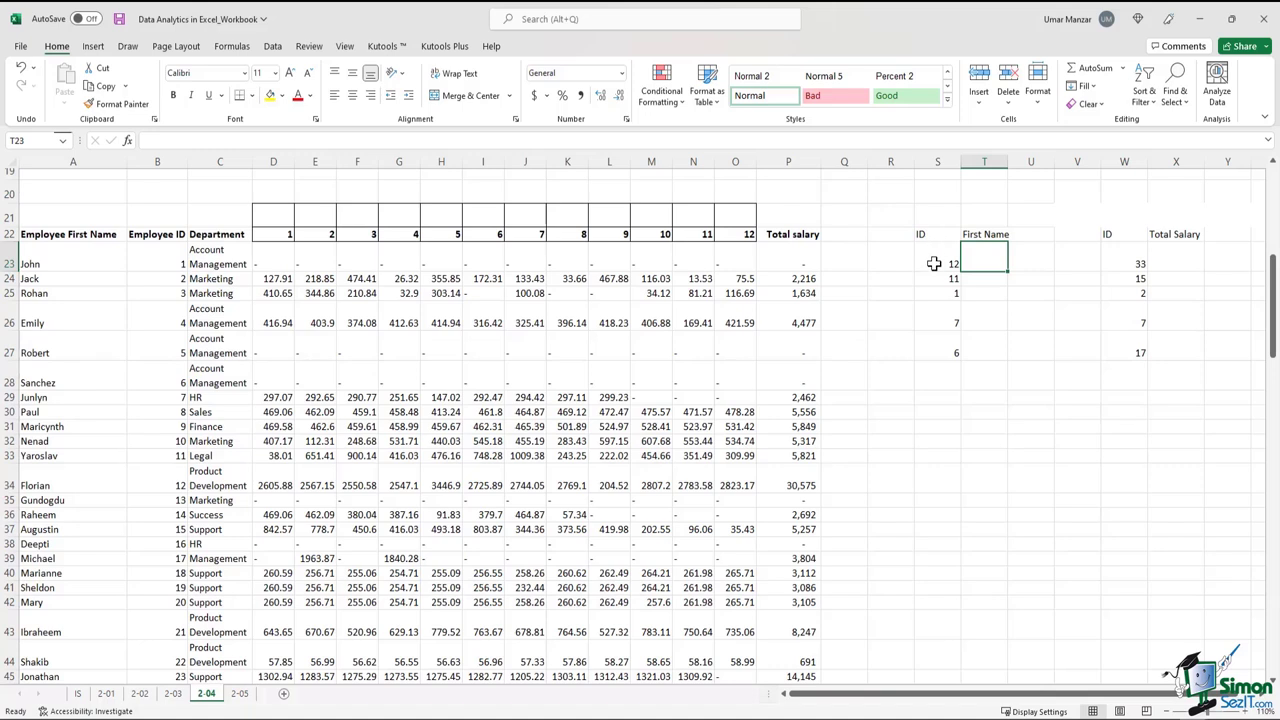
drag(983, 256, 997, 354)
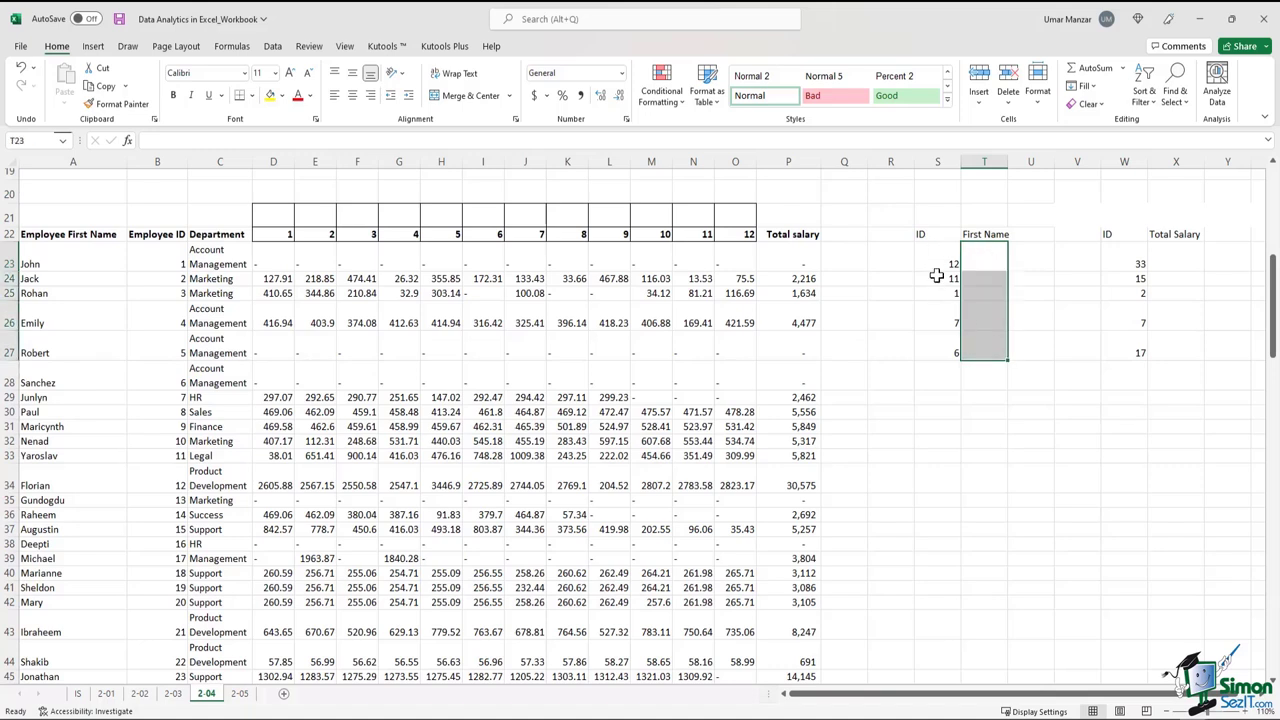
drag(937, 263, 937, 341)
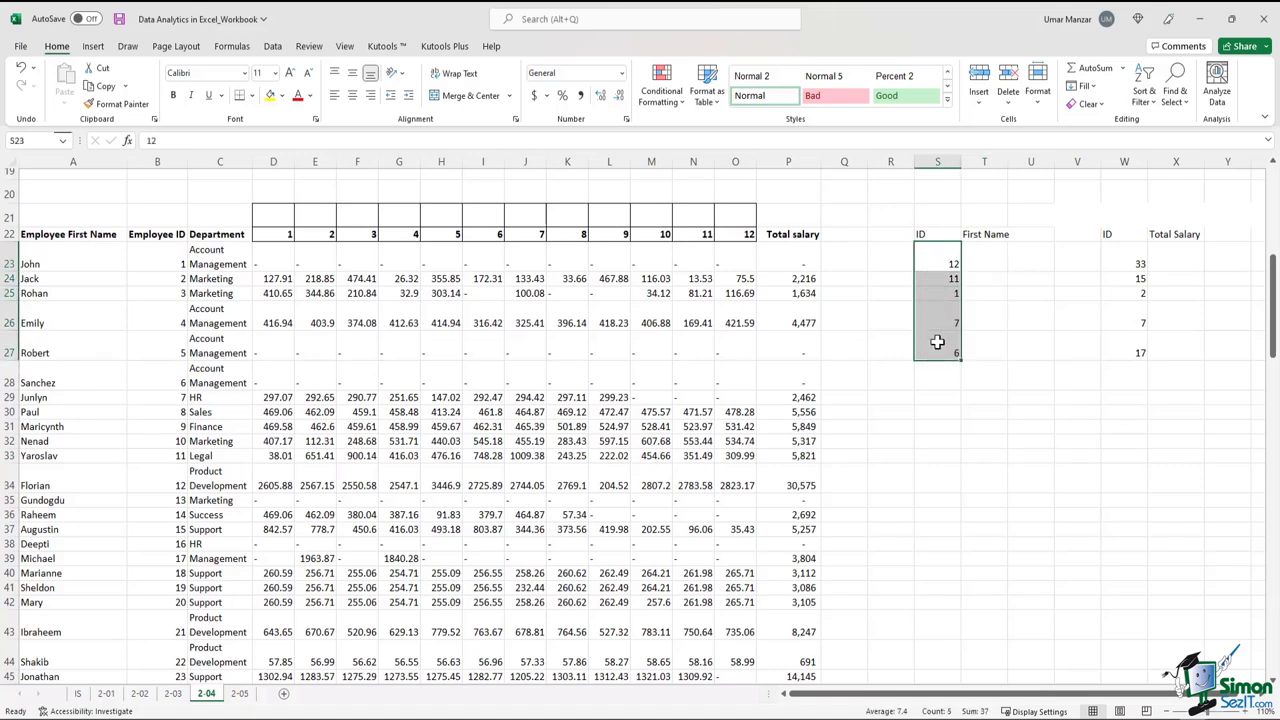
Start an XLOOKUP formula in T23 with the ID in S23 as the lookup value.
click(983, 258)
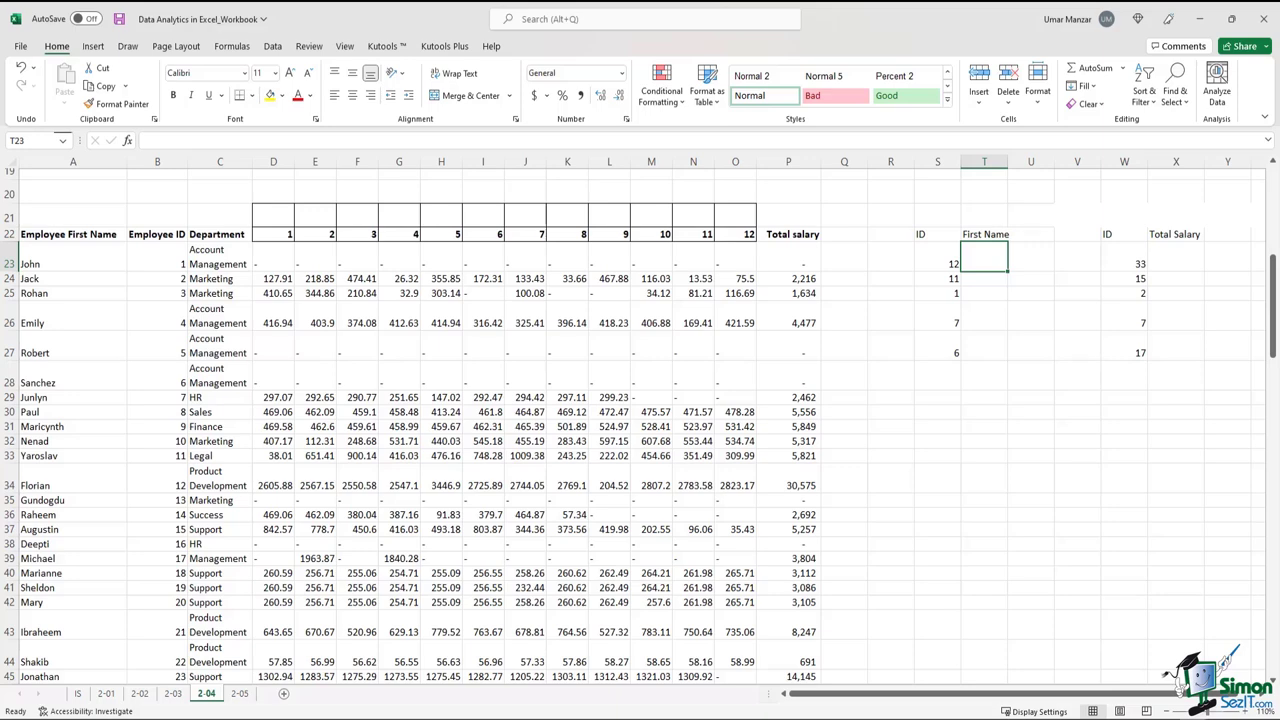
key(F2)
text(=)
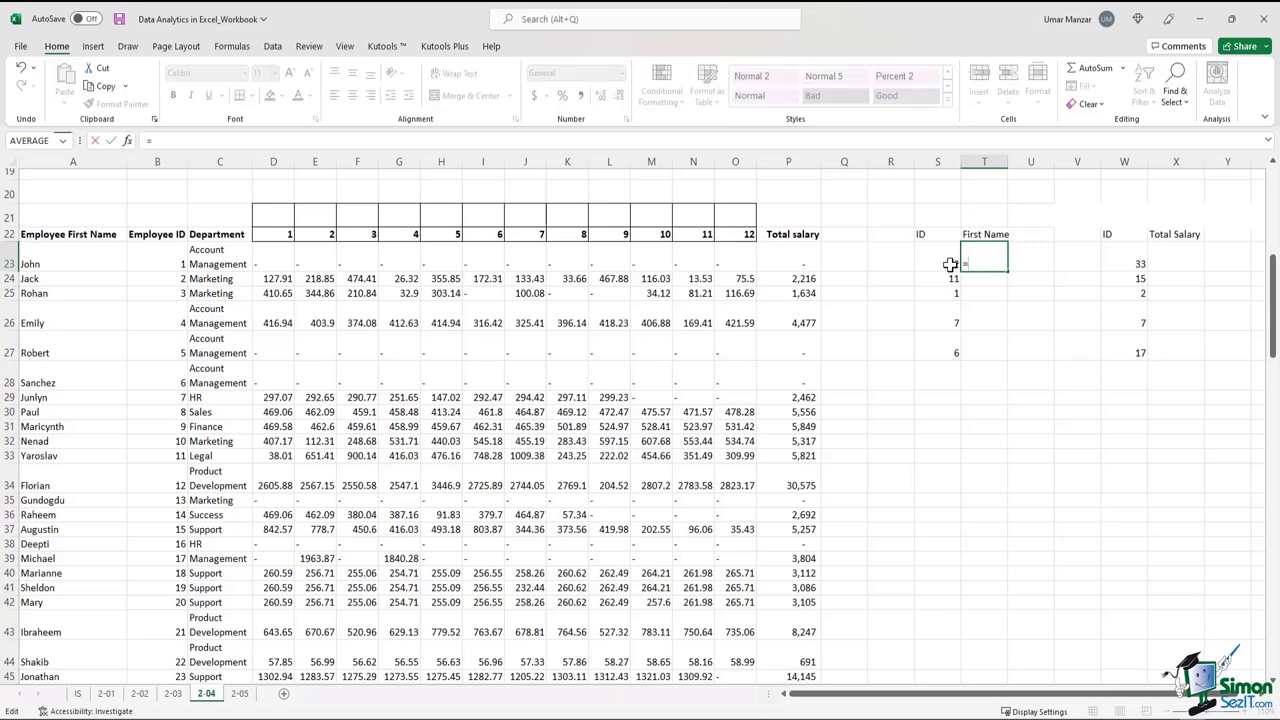
text(xl)
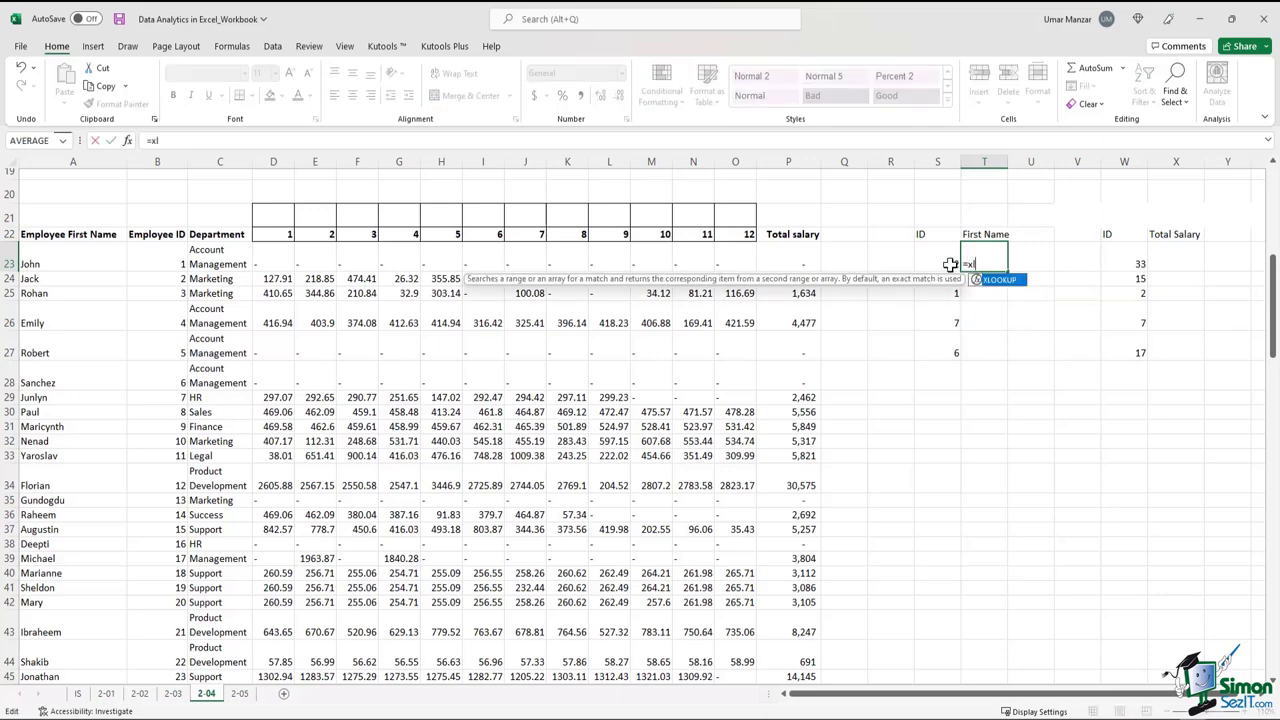
text(ookup()
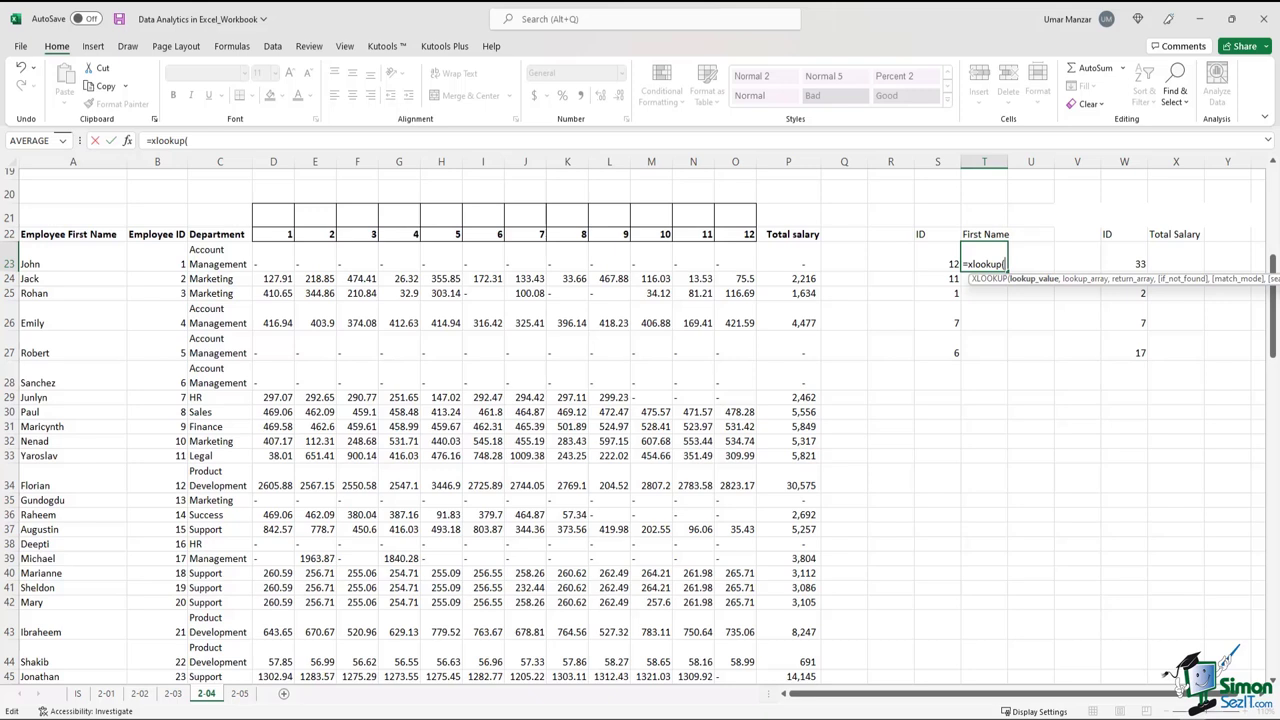
click(932, 261)
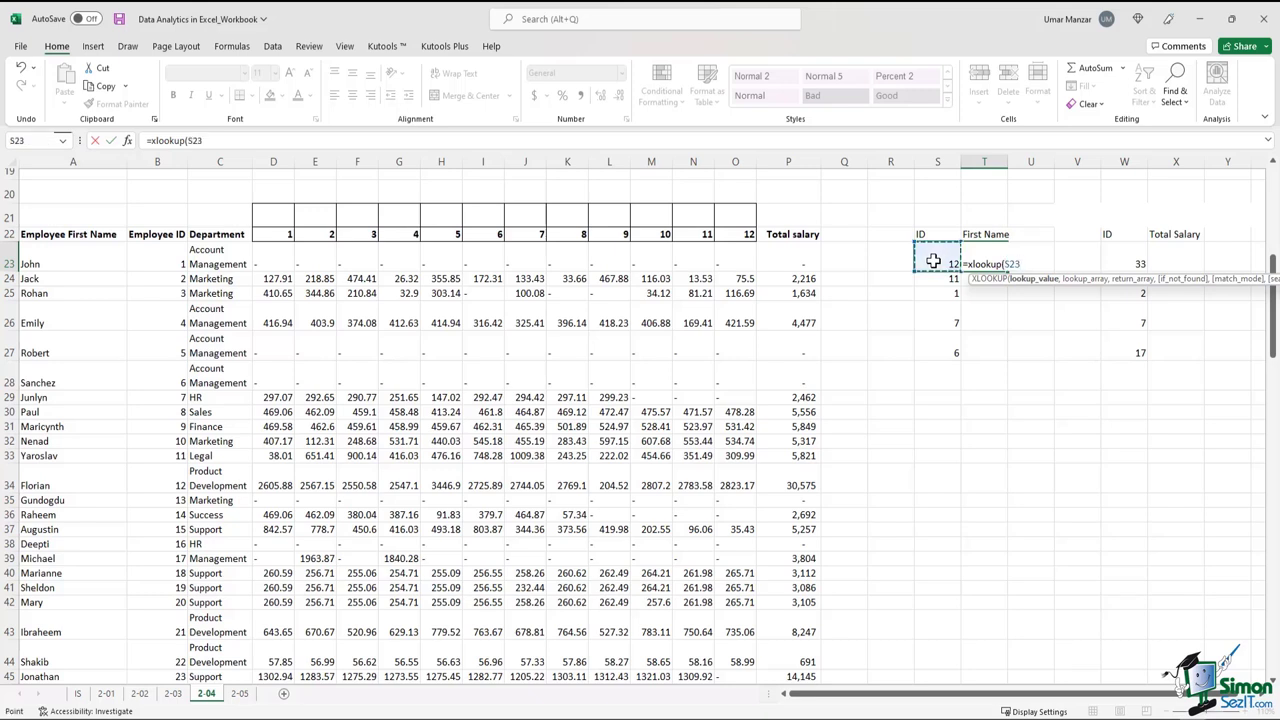
text(,)
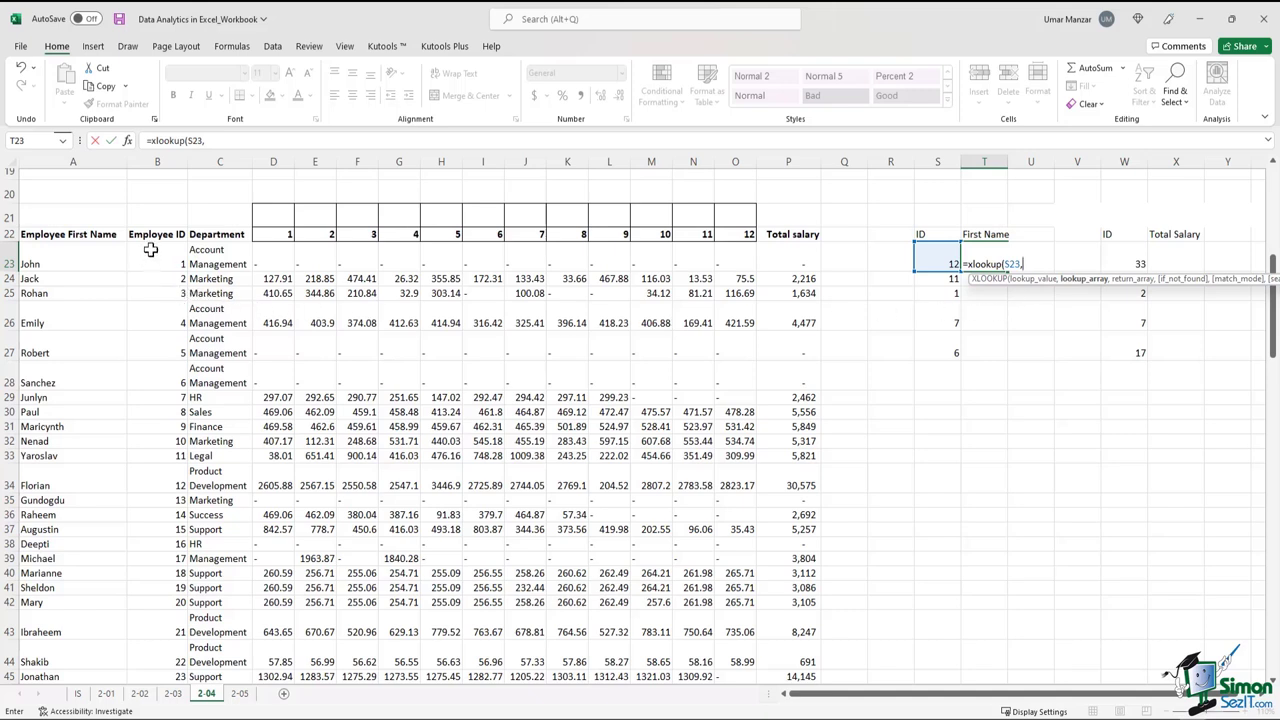
Complete the XLOOKUP in T23 with lookup array B22:B98 and return array A22:A98.
drag(157, 234, 180, 567)
scroll(177, 571, up, 10)
scroll(180, 567, up, 10)
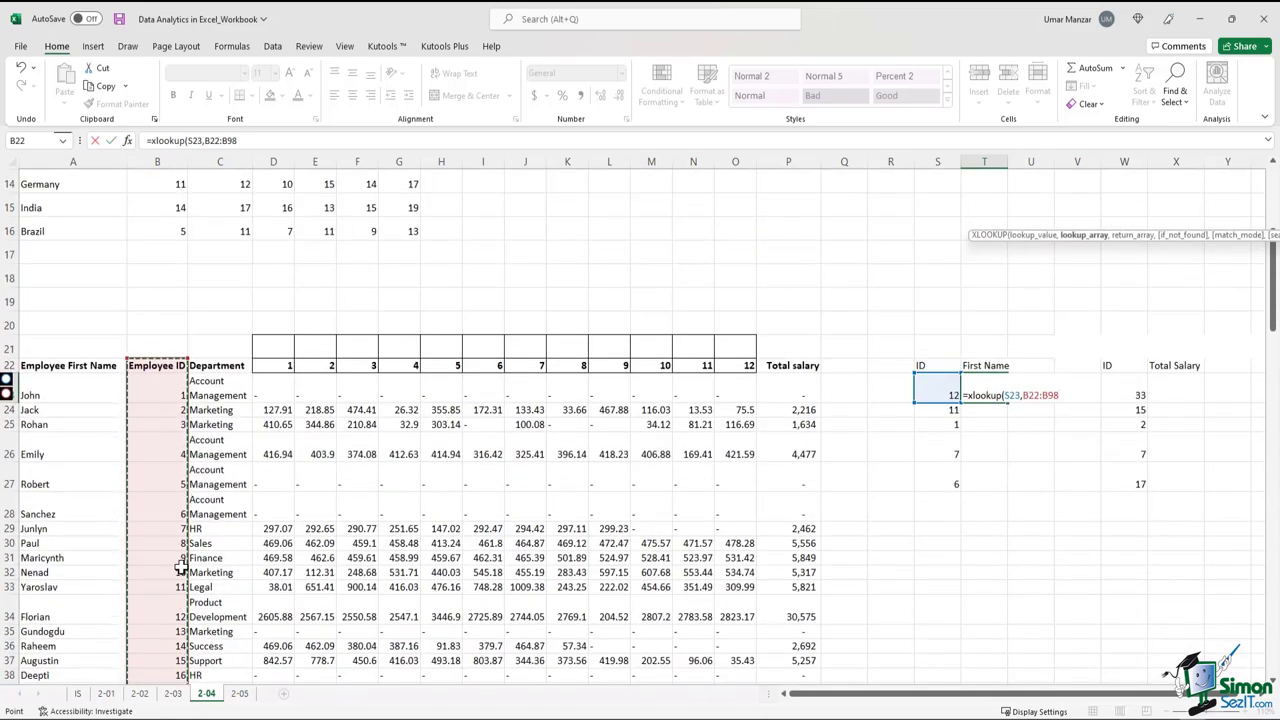
text(,)
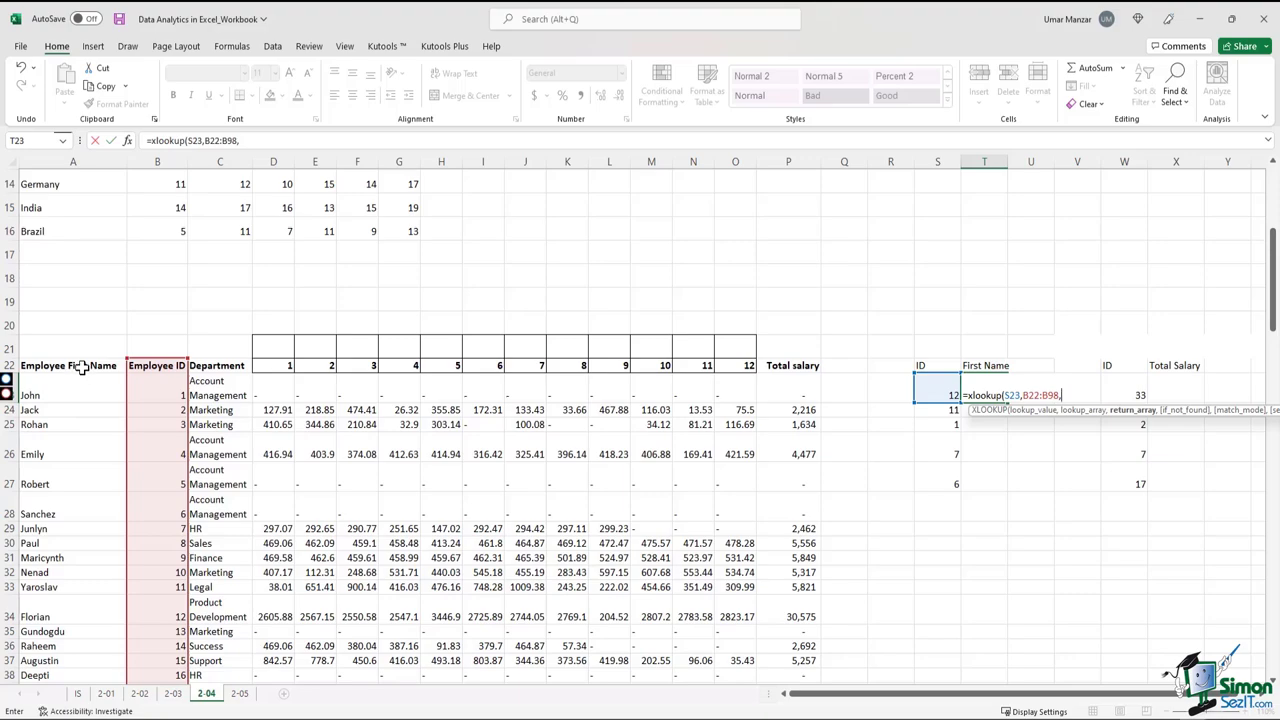
drag(80, 365, 86, 666)
scroll(343, 612, up, 15)
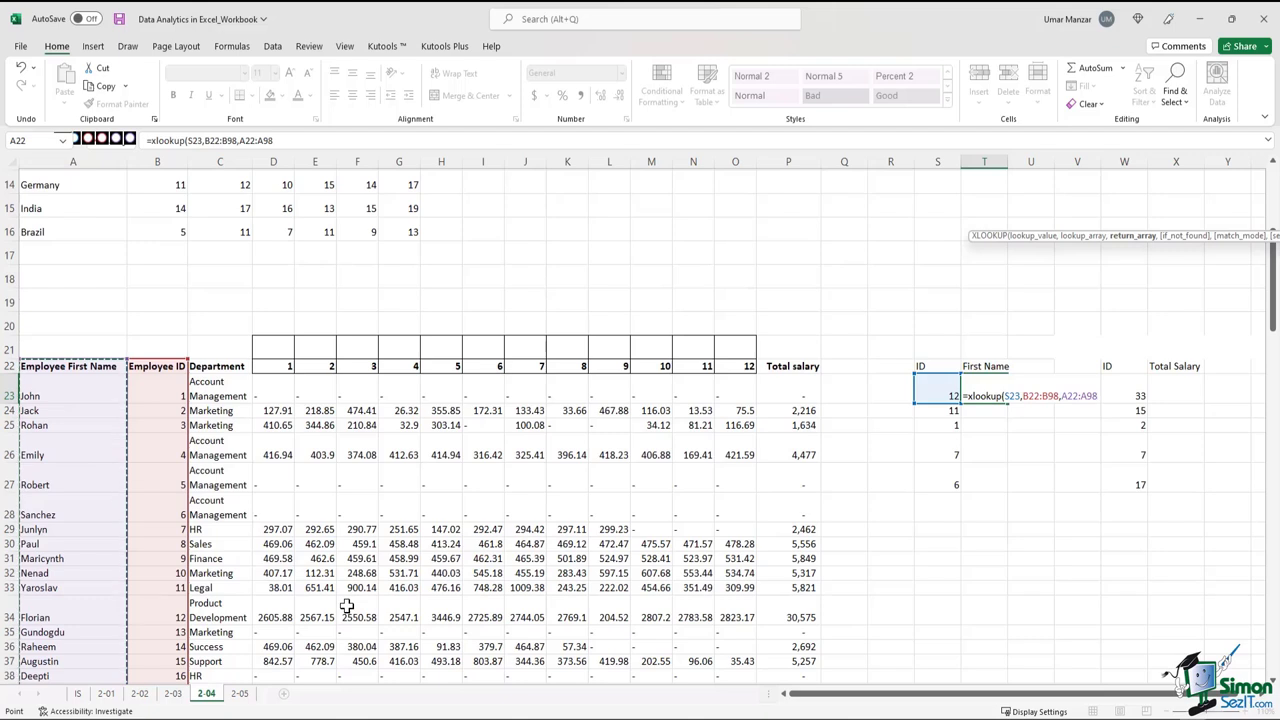
text())
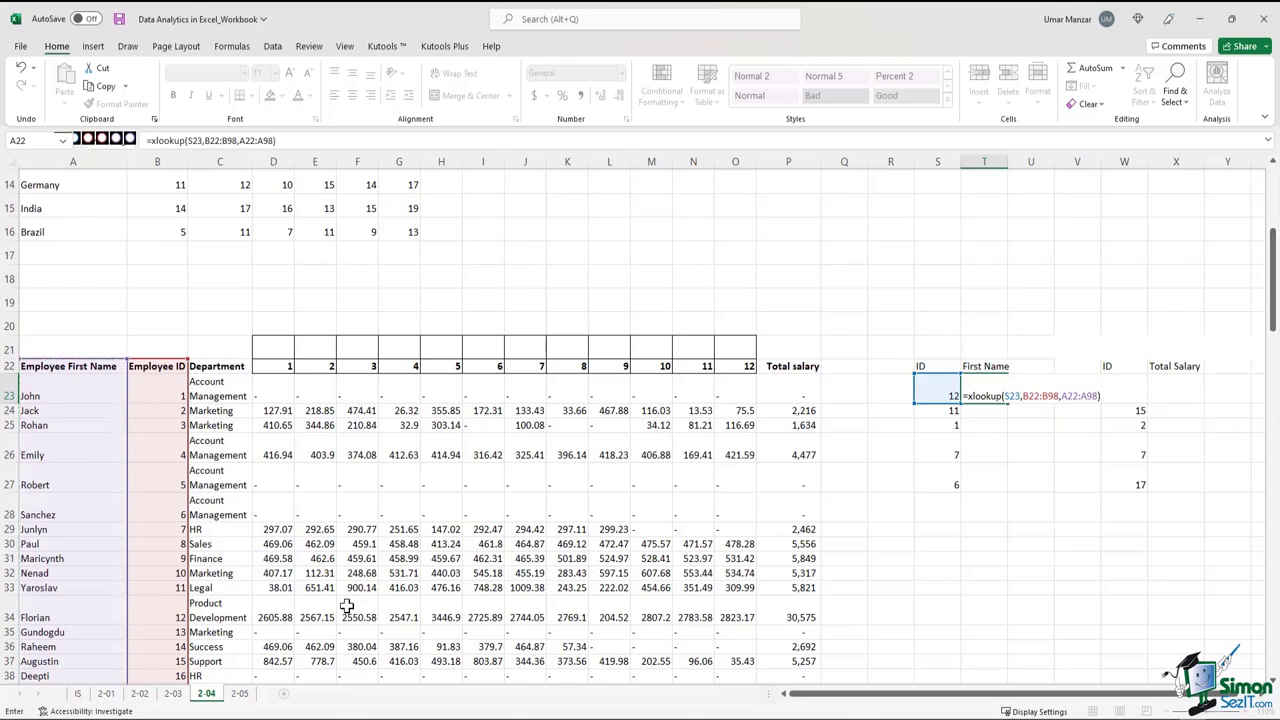
key(Return)
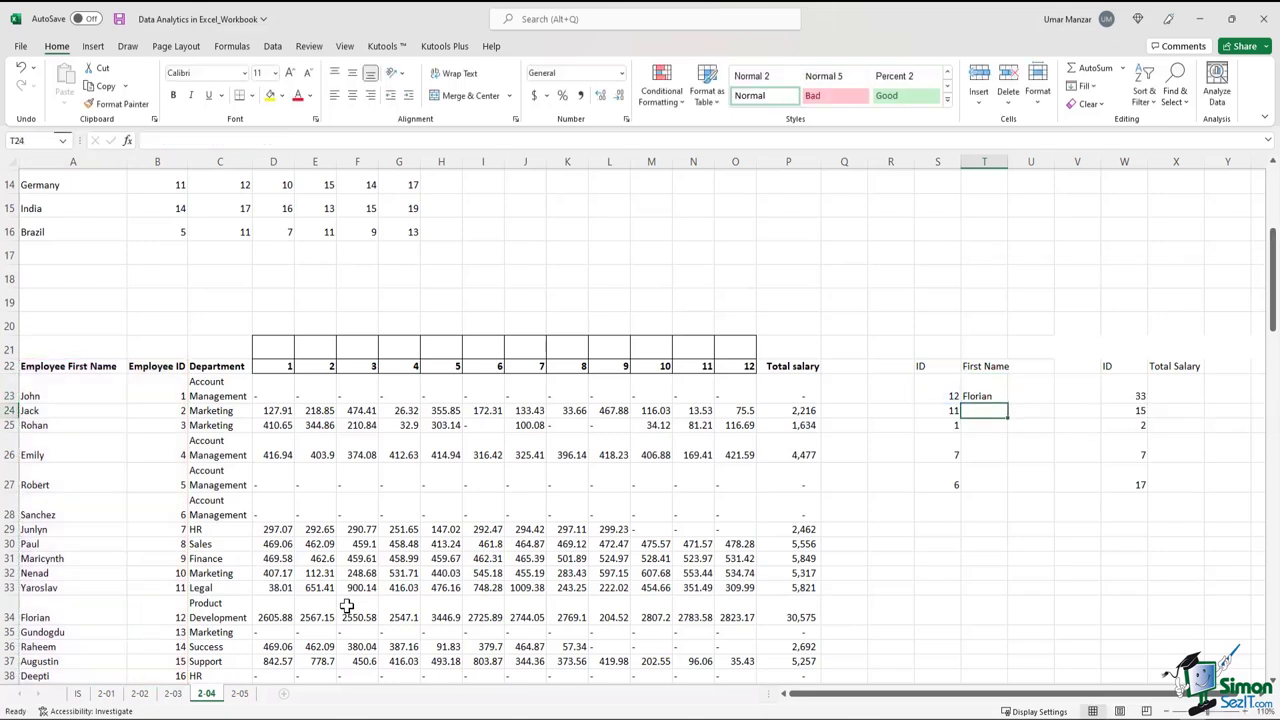
Fill the XLOOKUP formula from T23 down through T27 for the remaining IDs.
click(978, 392)
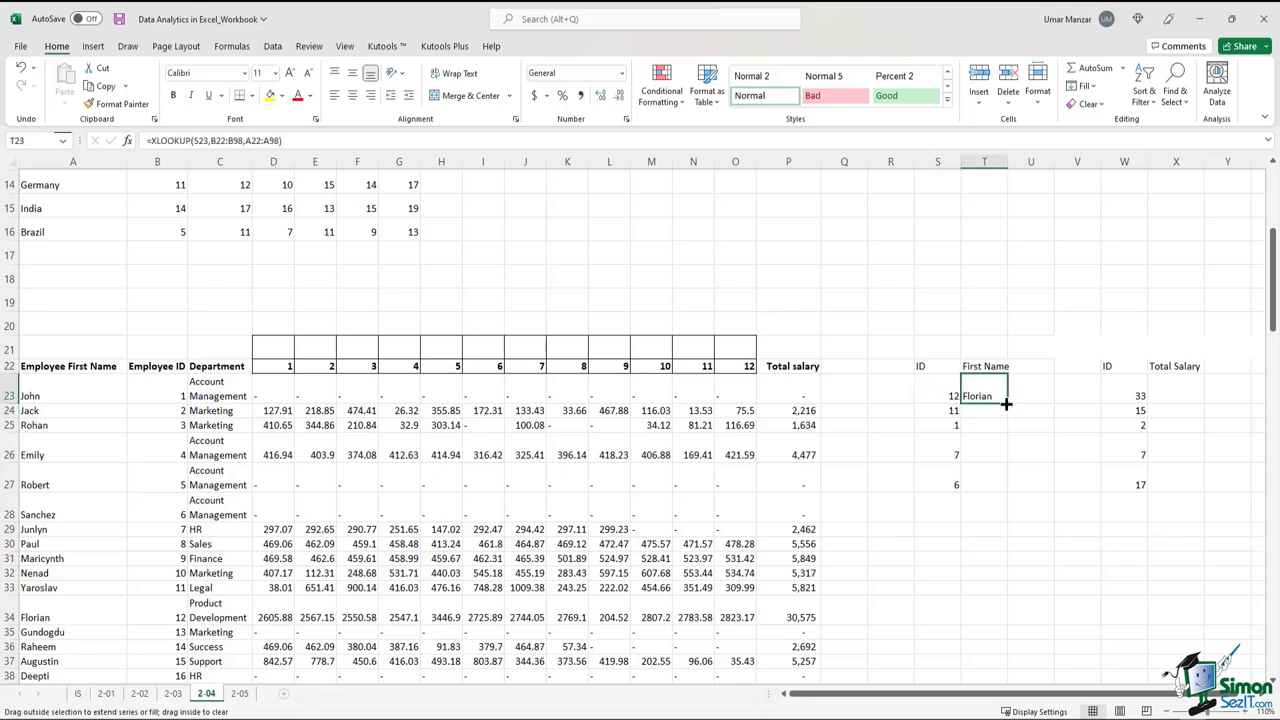
drag(1006, 403, 996, 490)
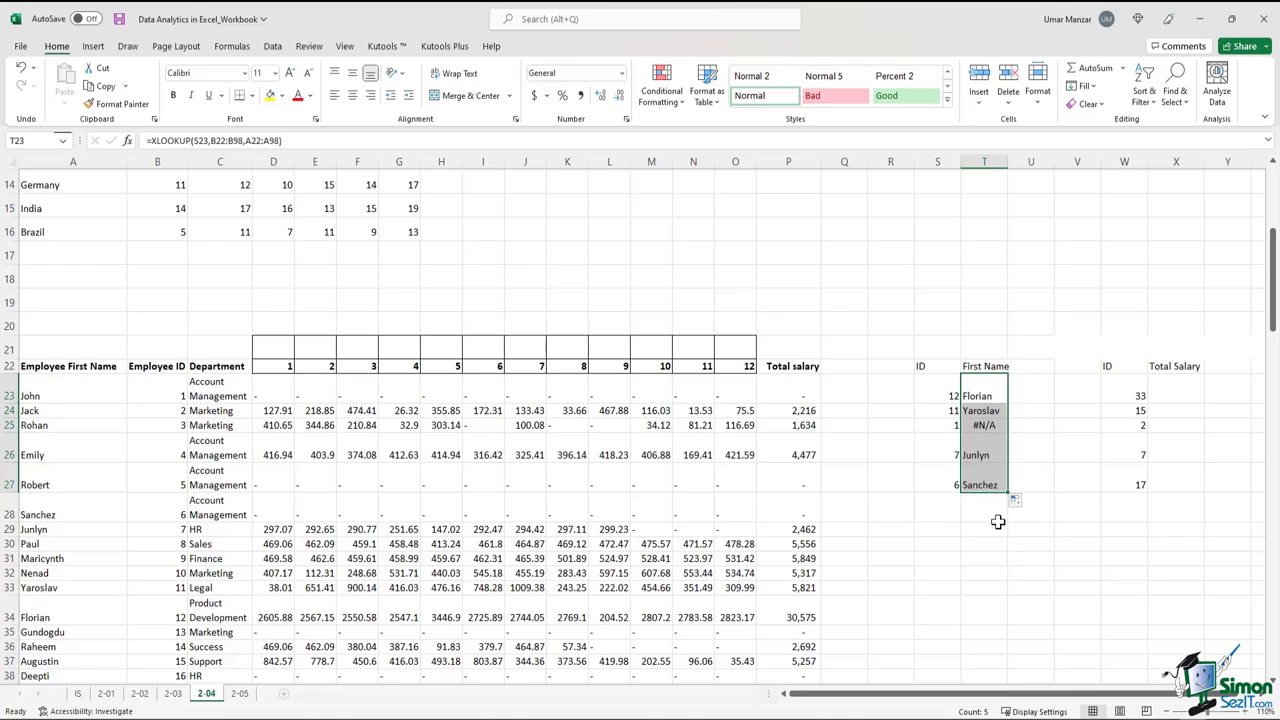
click(990, 538)
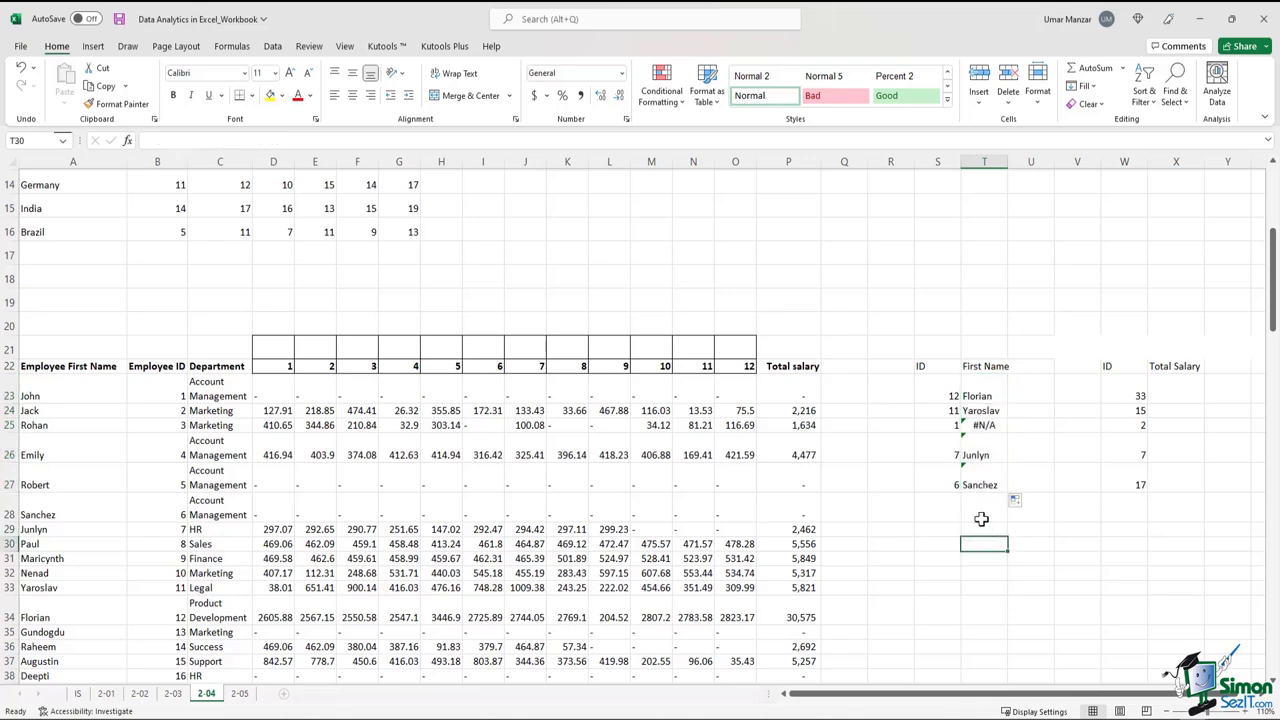
Compare the lookup ranges in the XLOOKUP formulas of T23, T24 and T25 to see how they shift.
click(1000, 425)
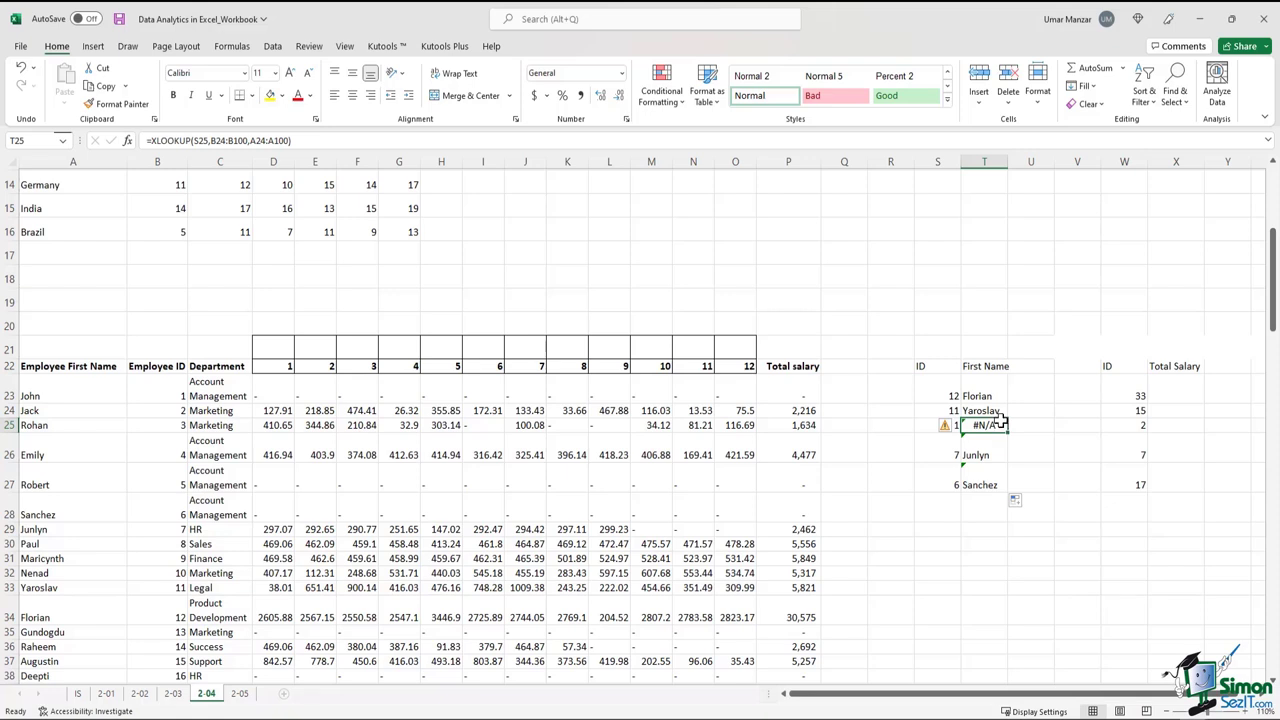
click(997, 395)
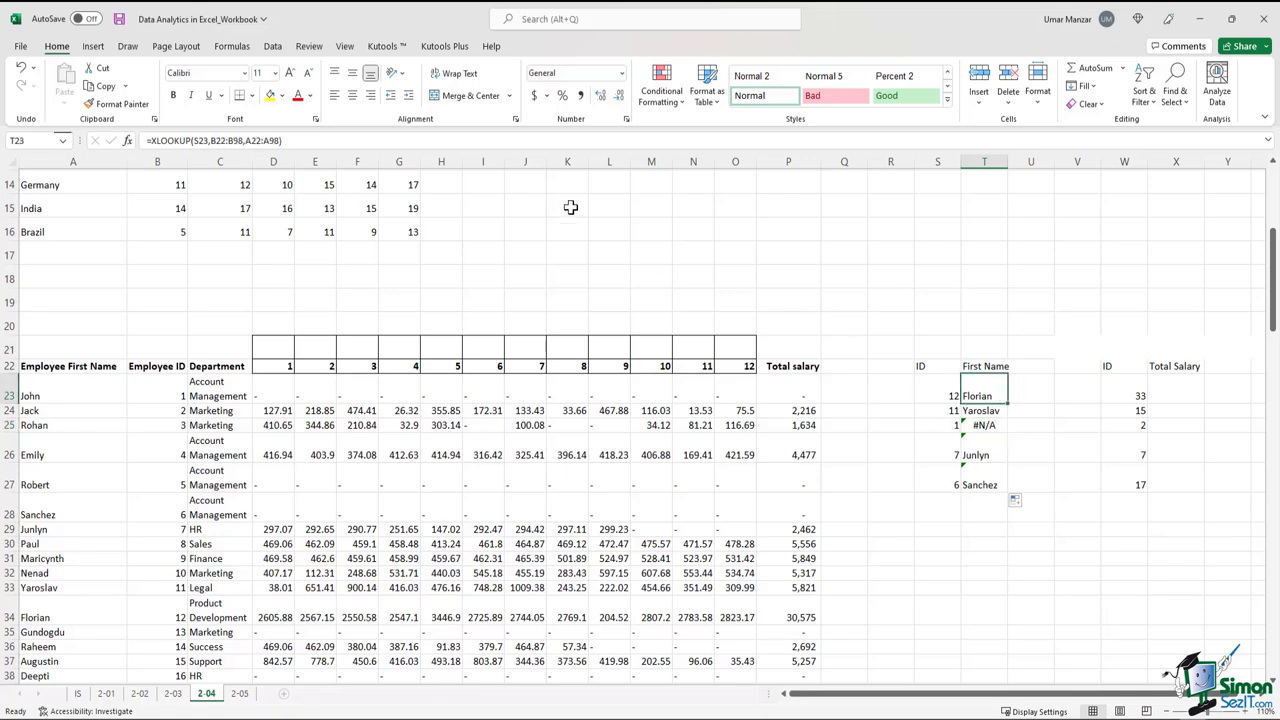
click(414, 134)
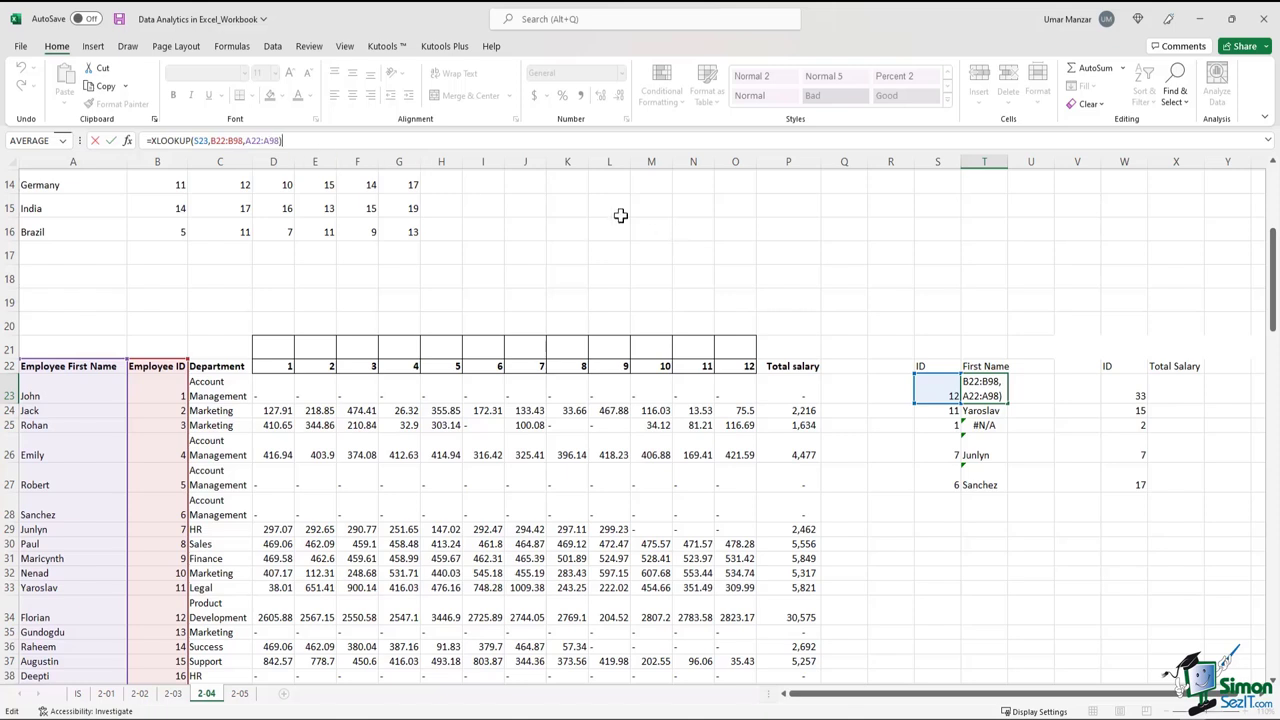
key(ctrl+Return)
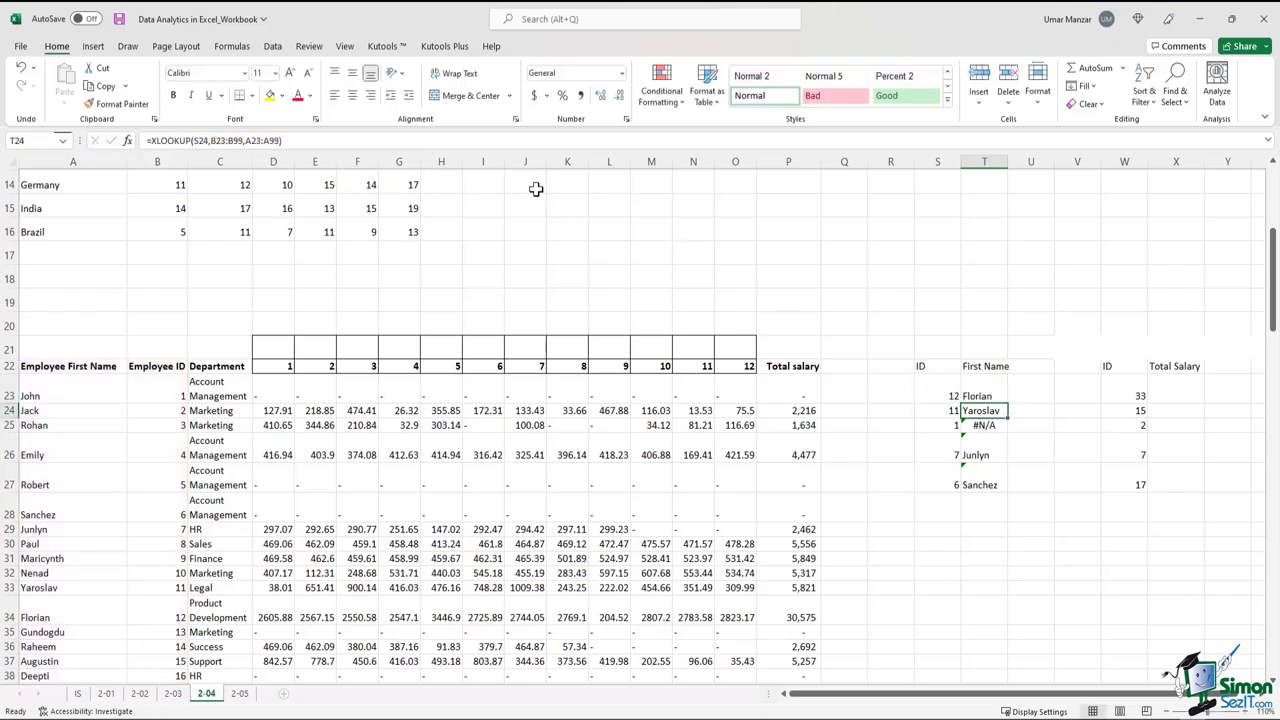
key(Down)
key(Up)
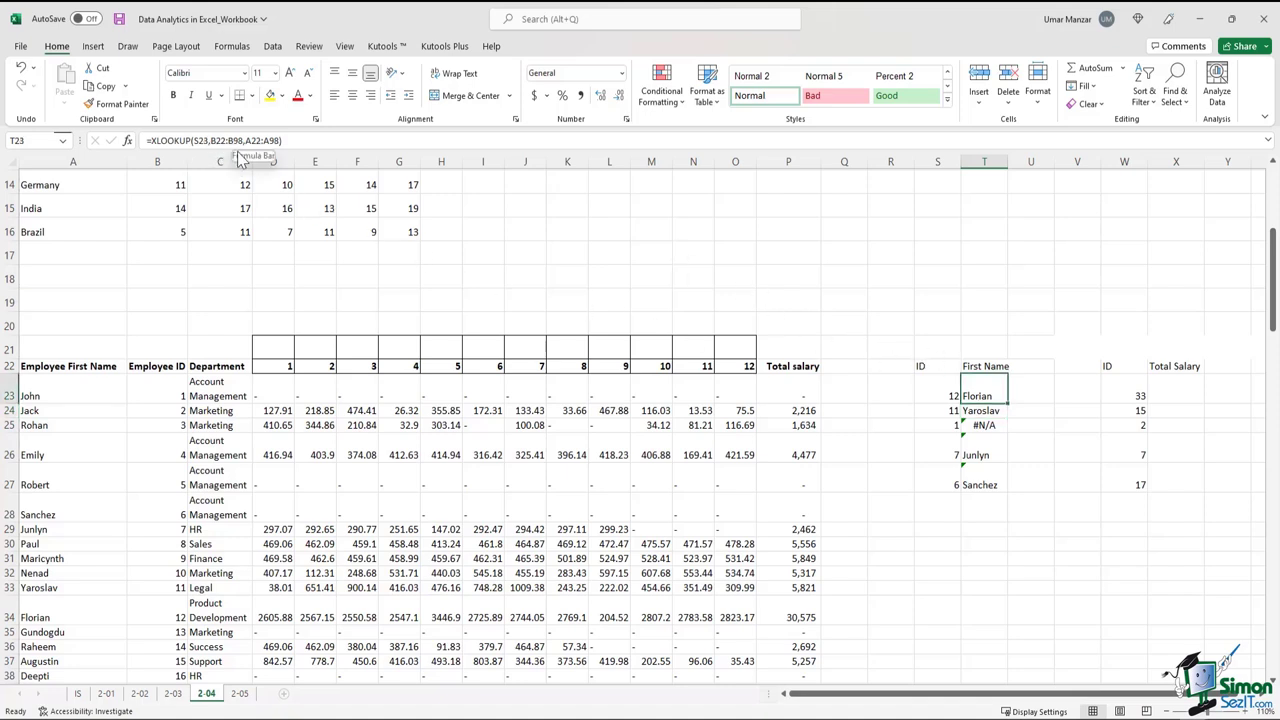
key(Down)
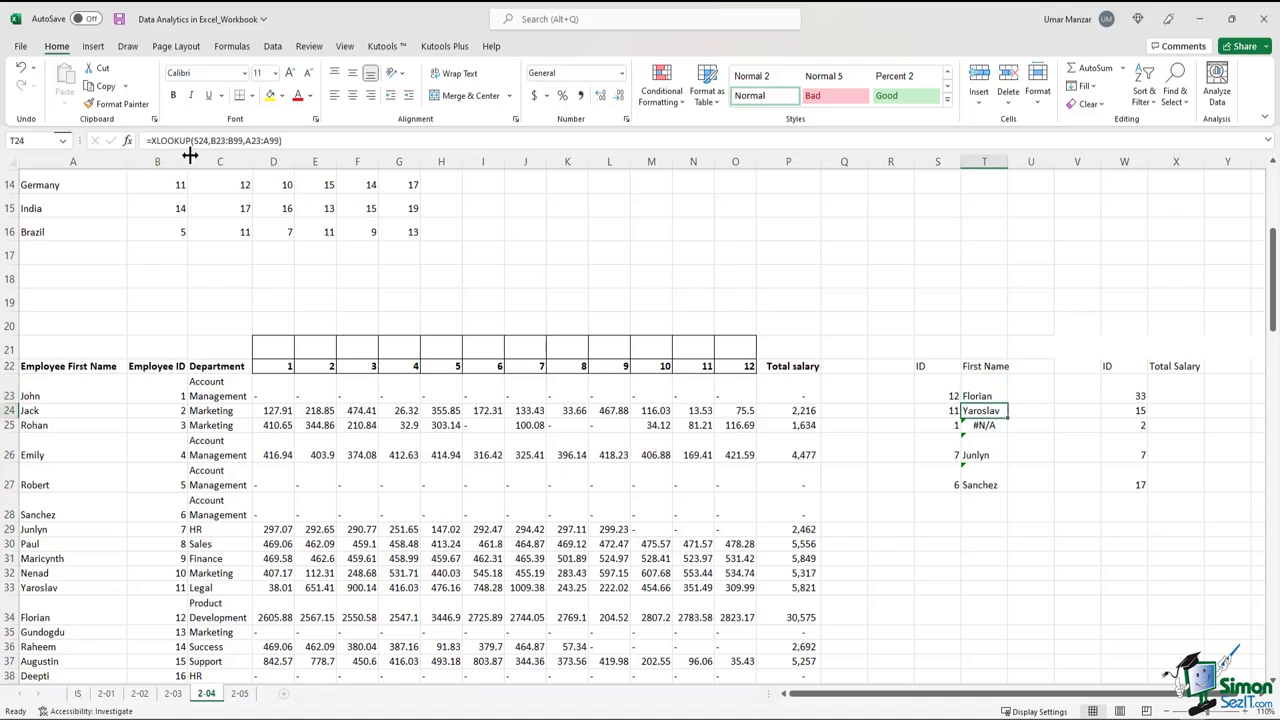
Inspect the ranges referenced by the T24 formula down to the end of the employee table, leaving the formula as is and returning to T23.
click(307, 140)
scroll(180, 306, down, 2)
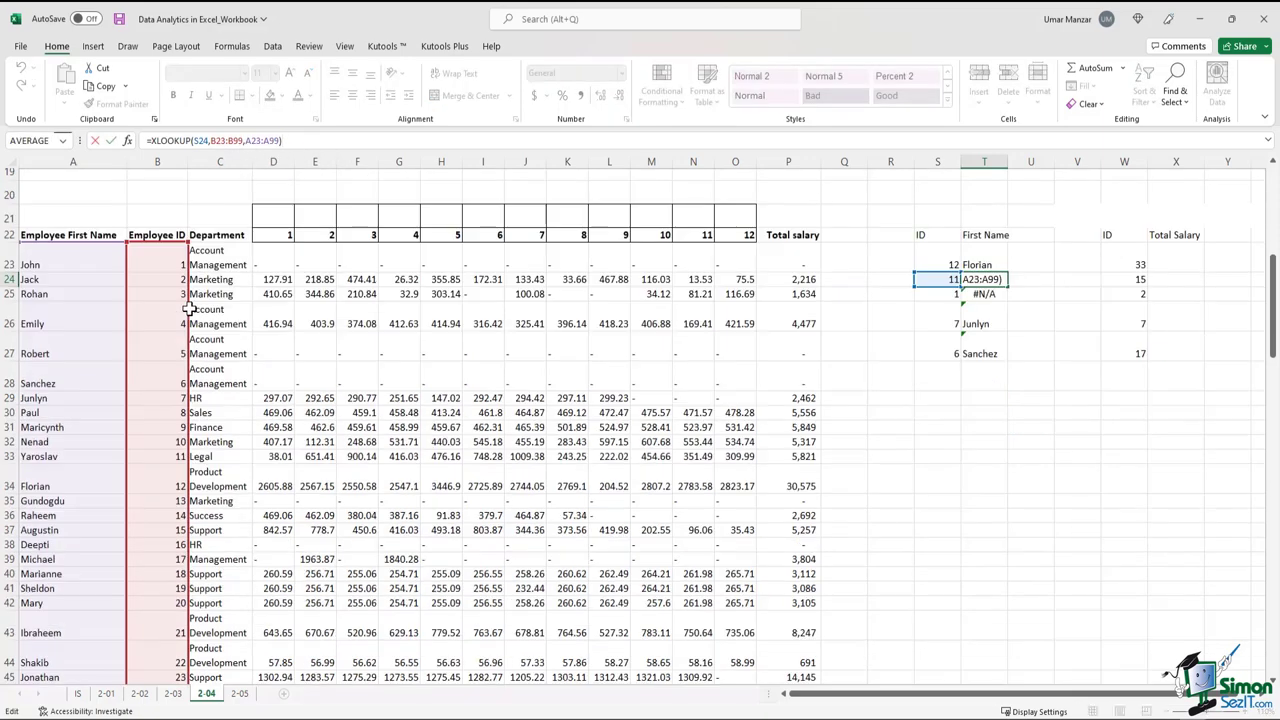
scroll(190, 309, down, 20)
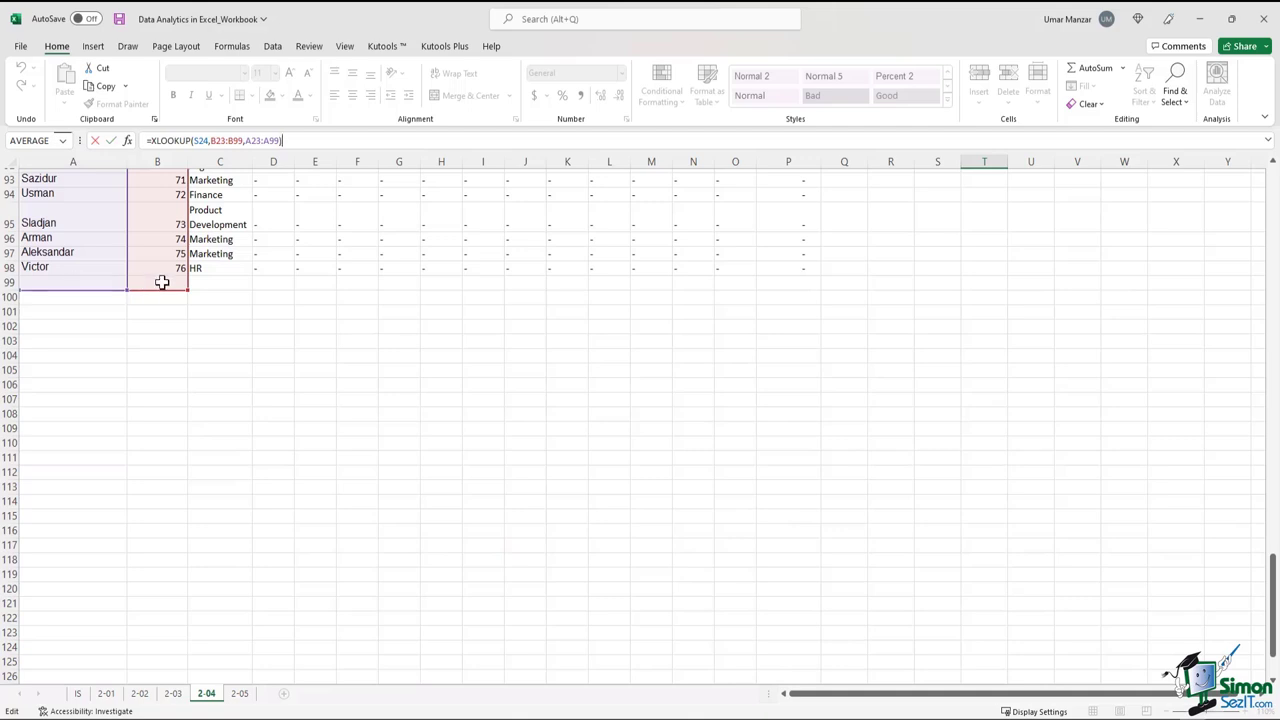
scroll(660, 320, up, 12)
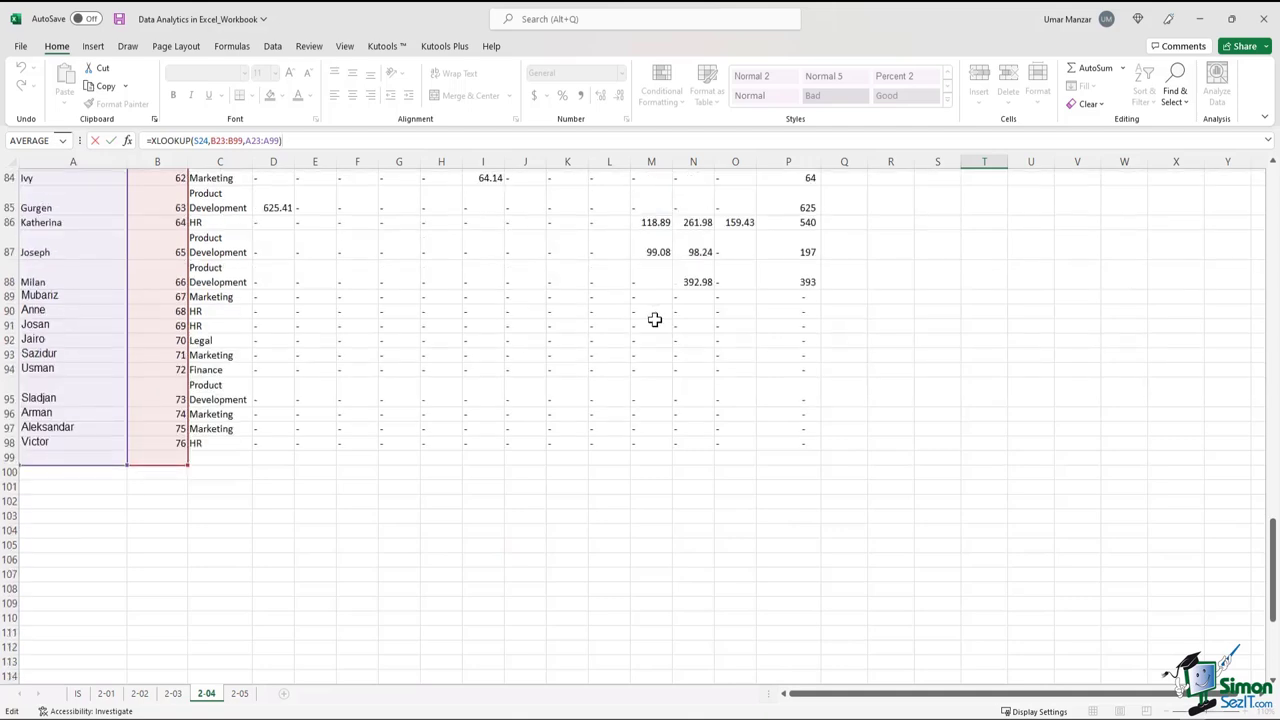
scroll(663, 325, up, 11)
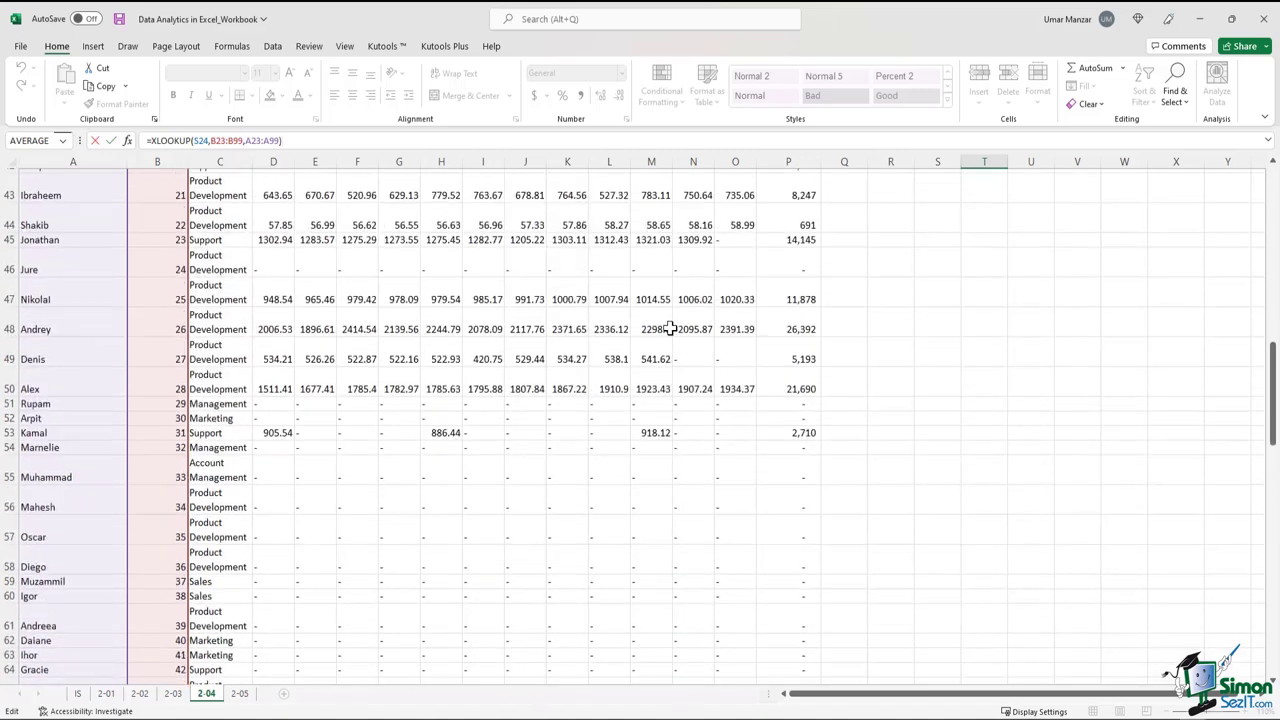
scroll(678, 330, up, 2)
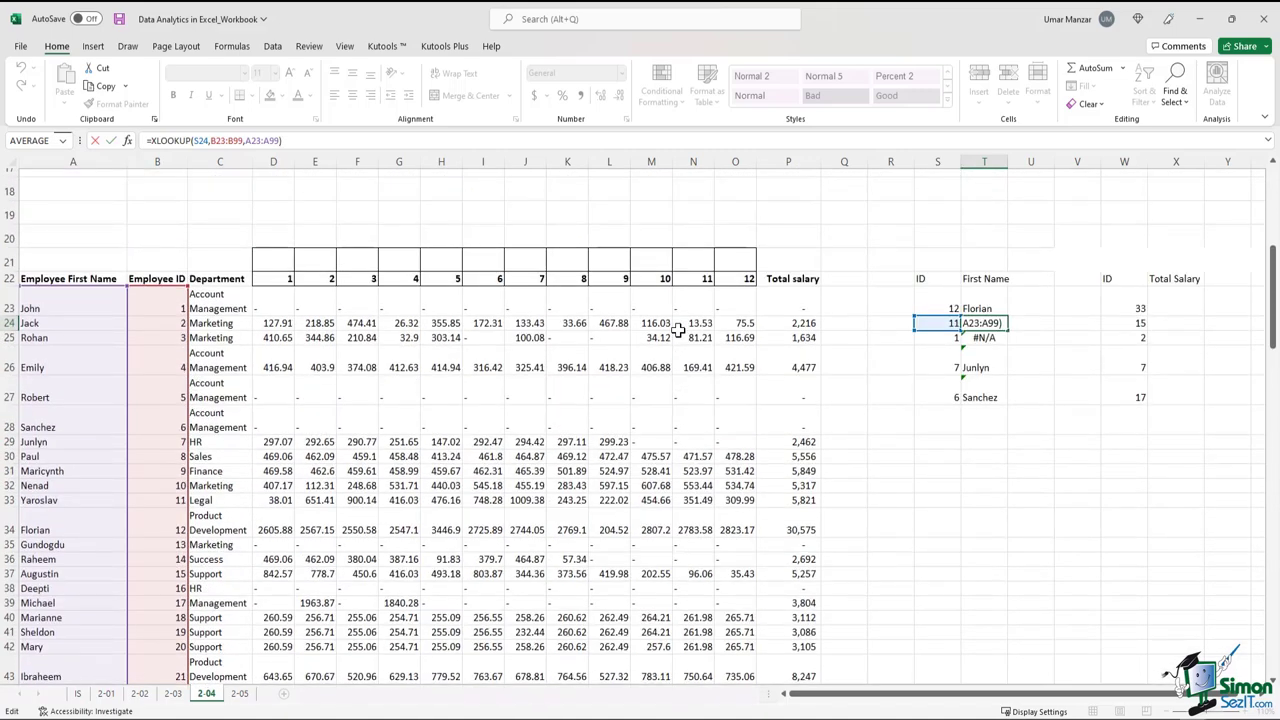
key(Return)
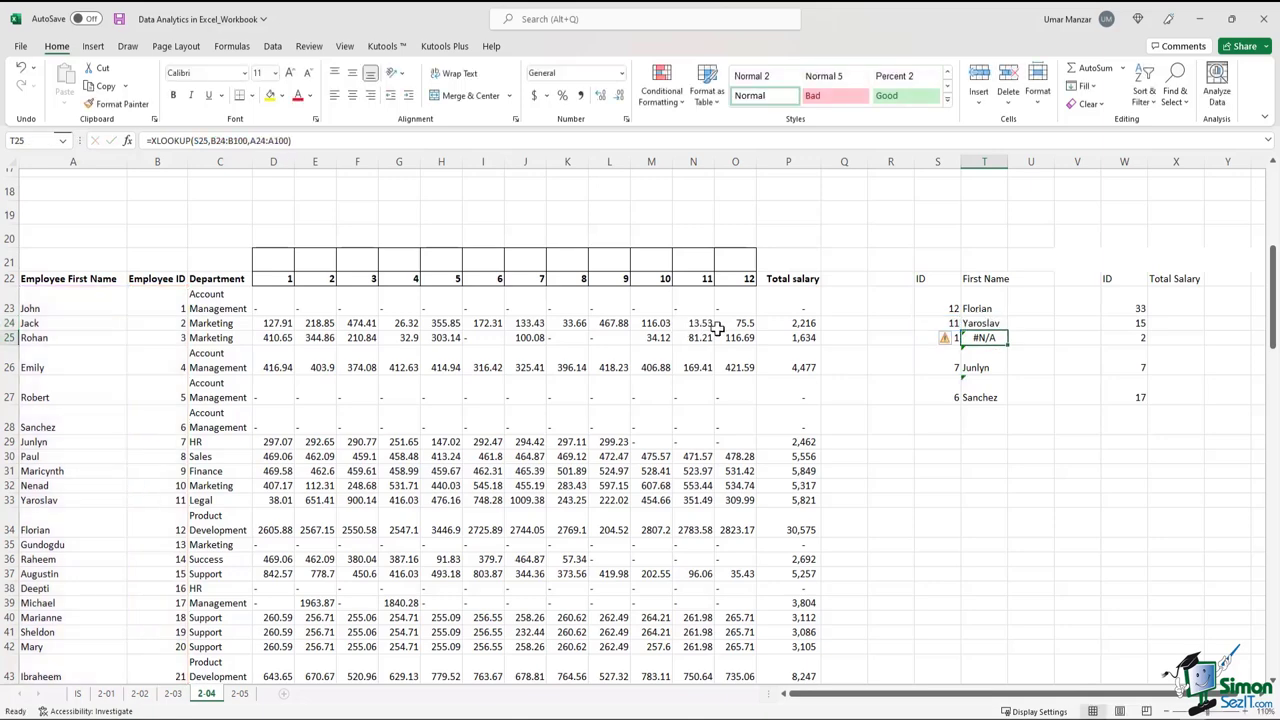
click(990, 303)
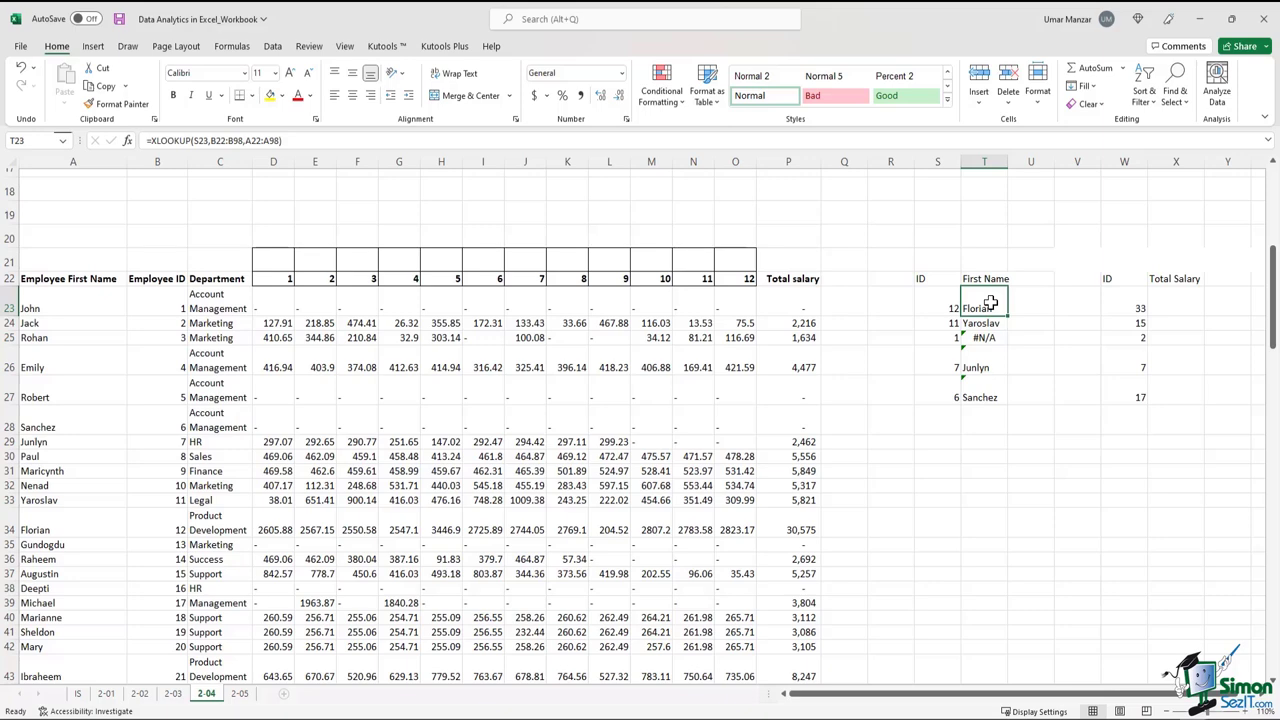
Make the XLOOKUP ranges in T23 absolute as $B$22:$B$98 and $A$22:$A$98, and refill the formula down through T27.
click(213, 140)
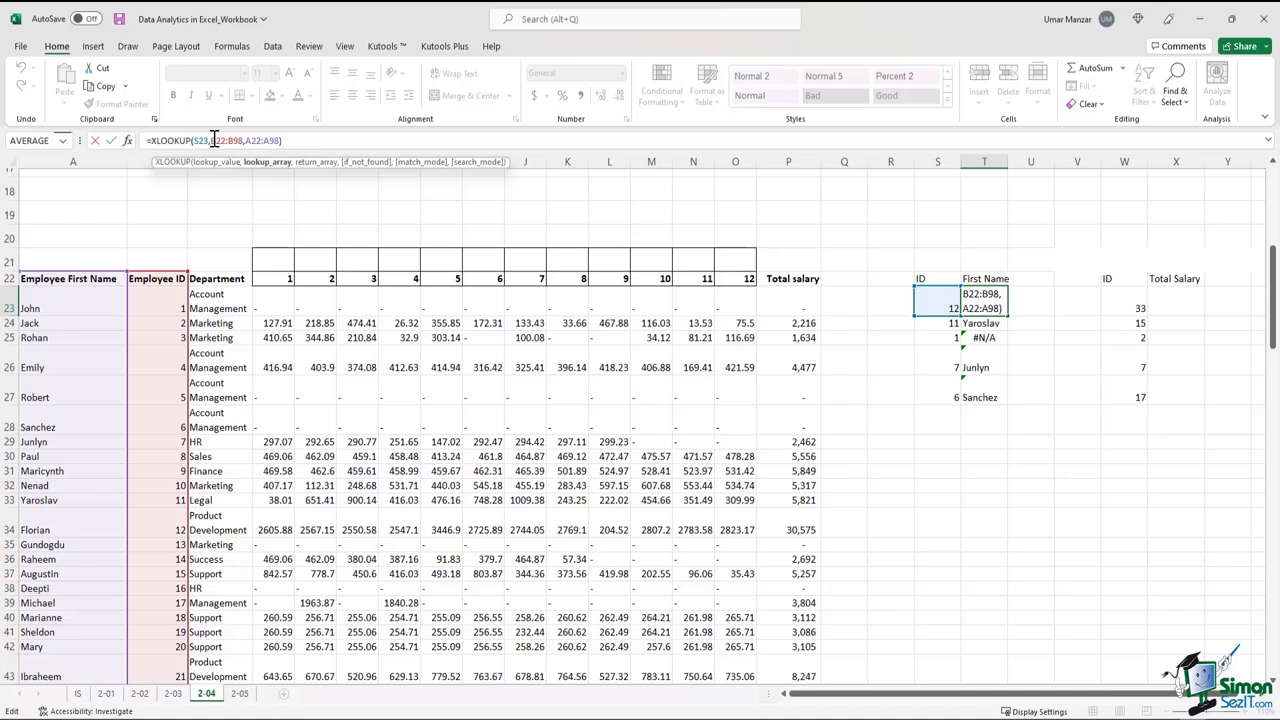
key(F4)
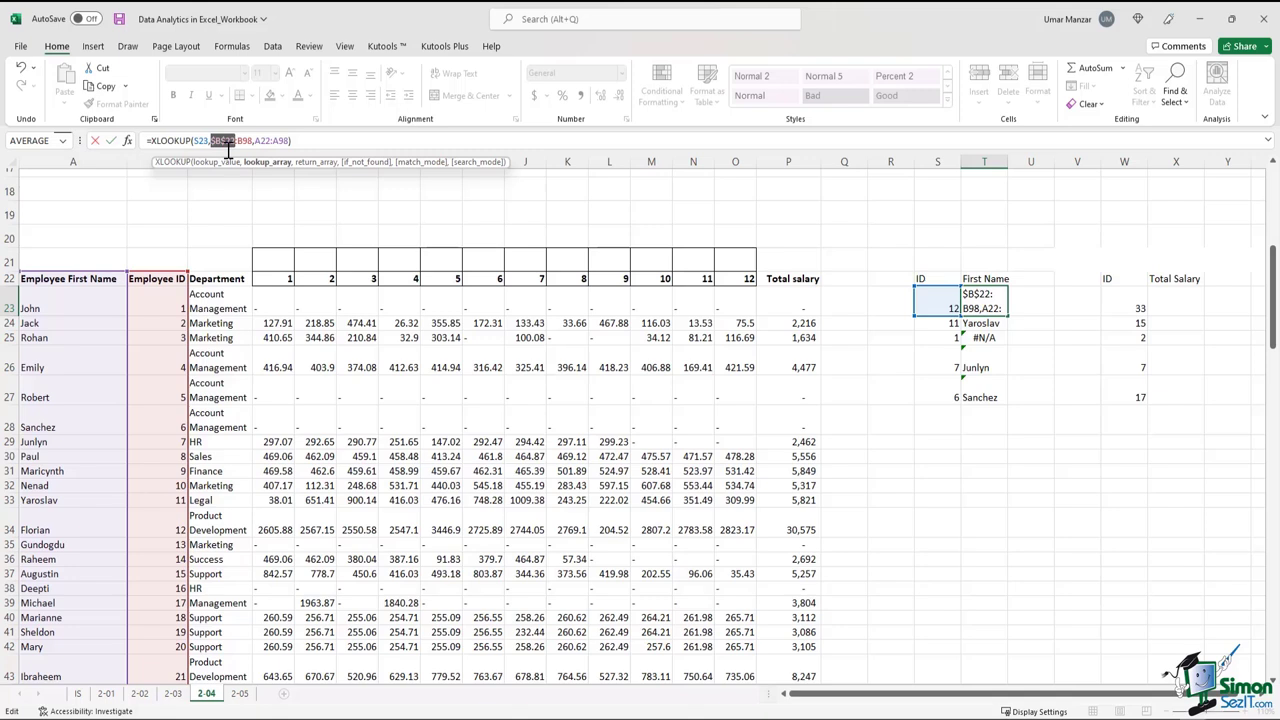
double_click(245, 141)
key(F4)
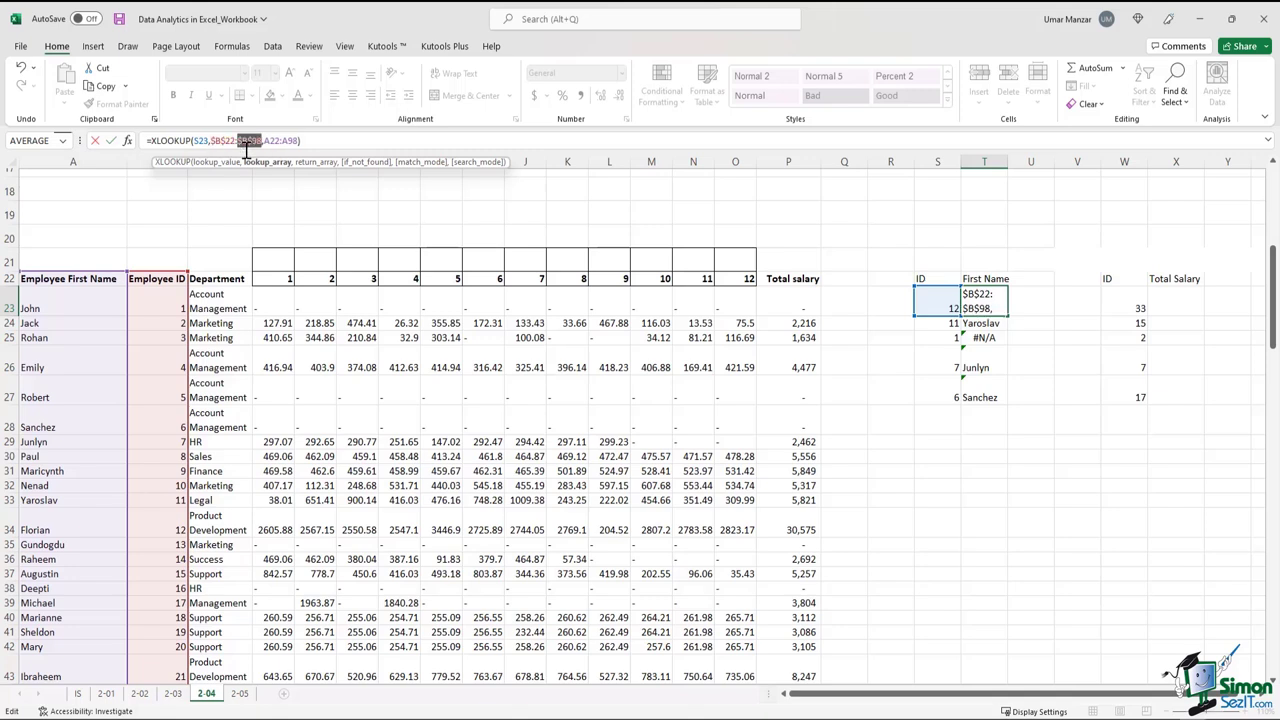
click(269, 141)
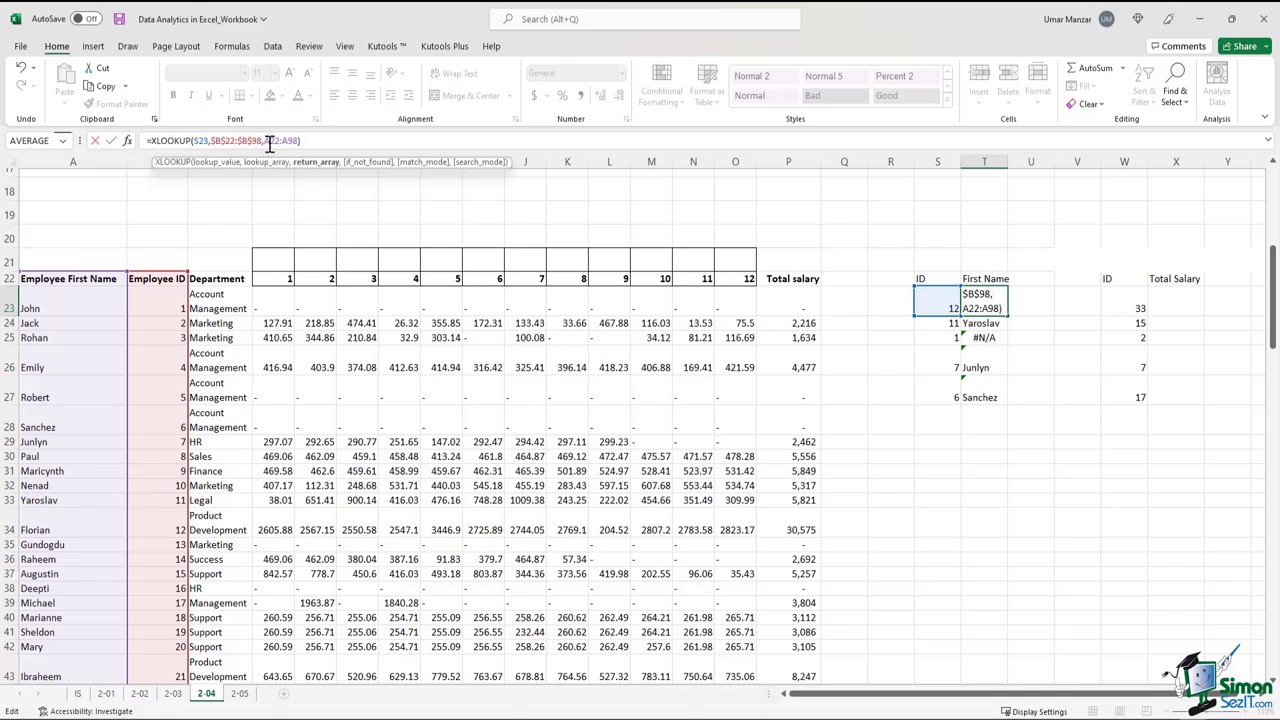
double_click(276, 141)
key(F4)
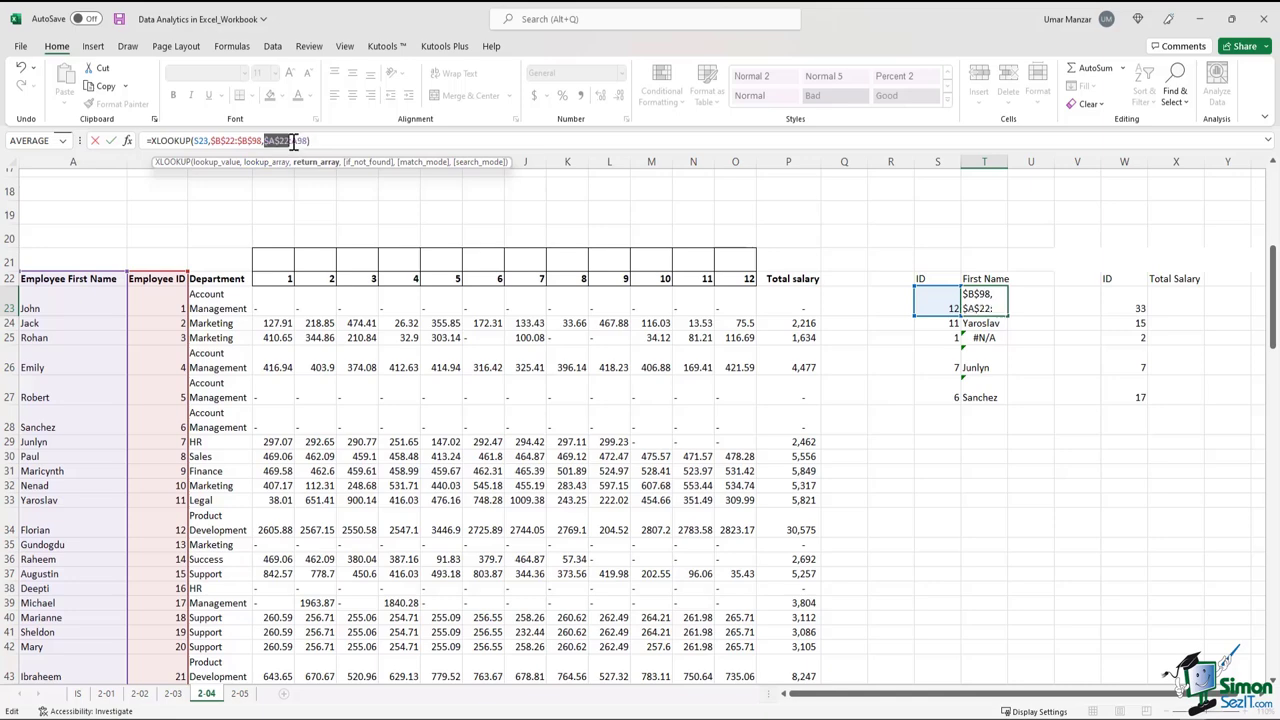
click(316, 141)
key(F4)
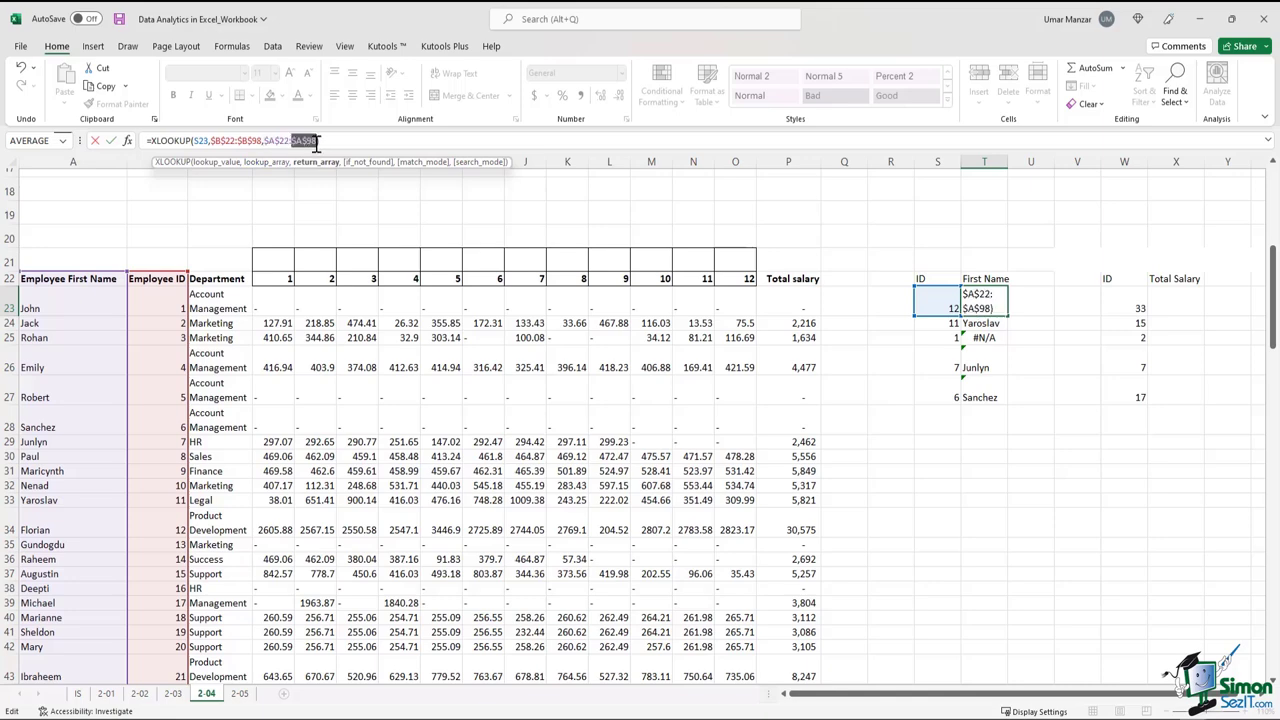
key(ctrl+Return)
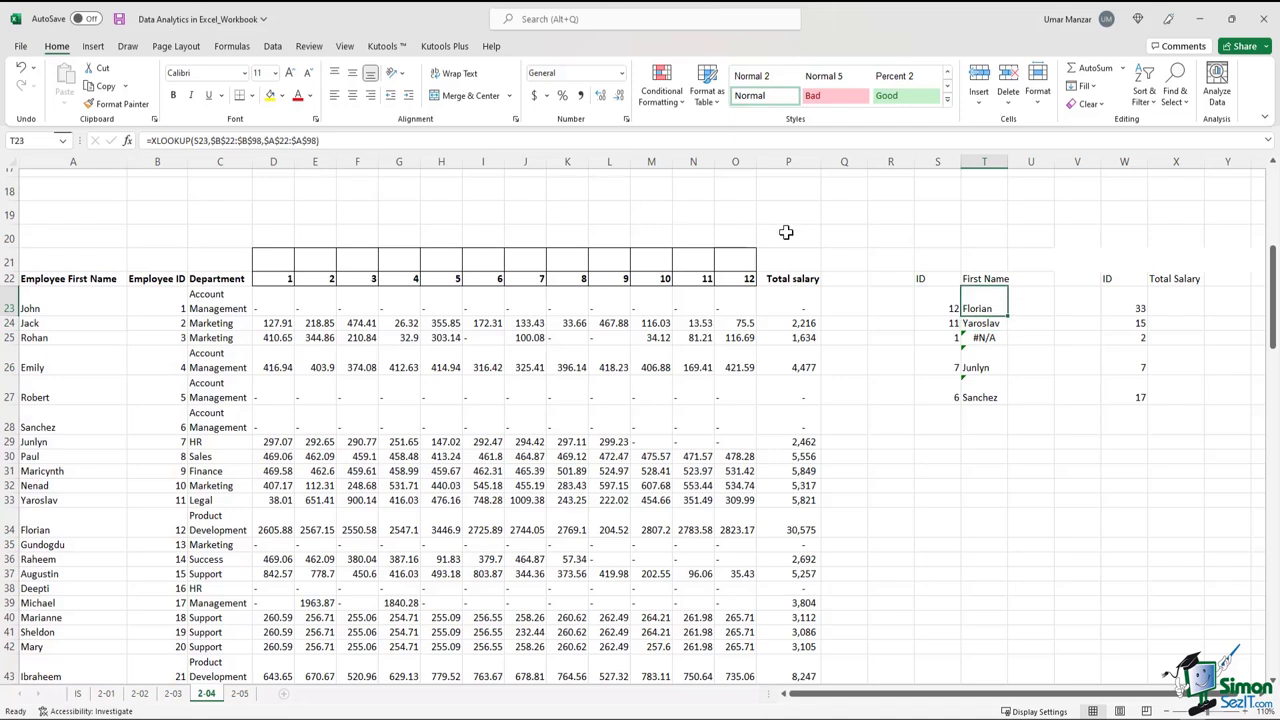
drag(1007, 380, 1004, 399)
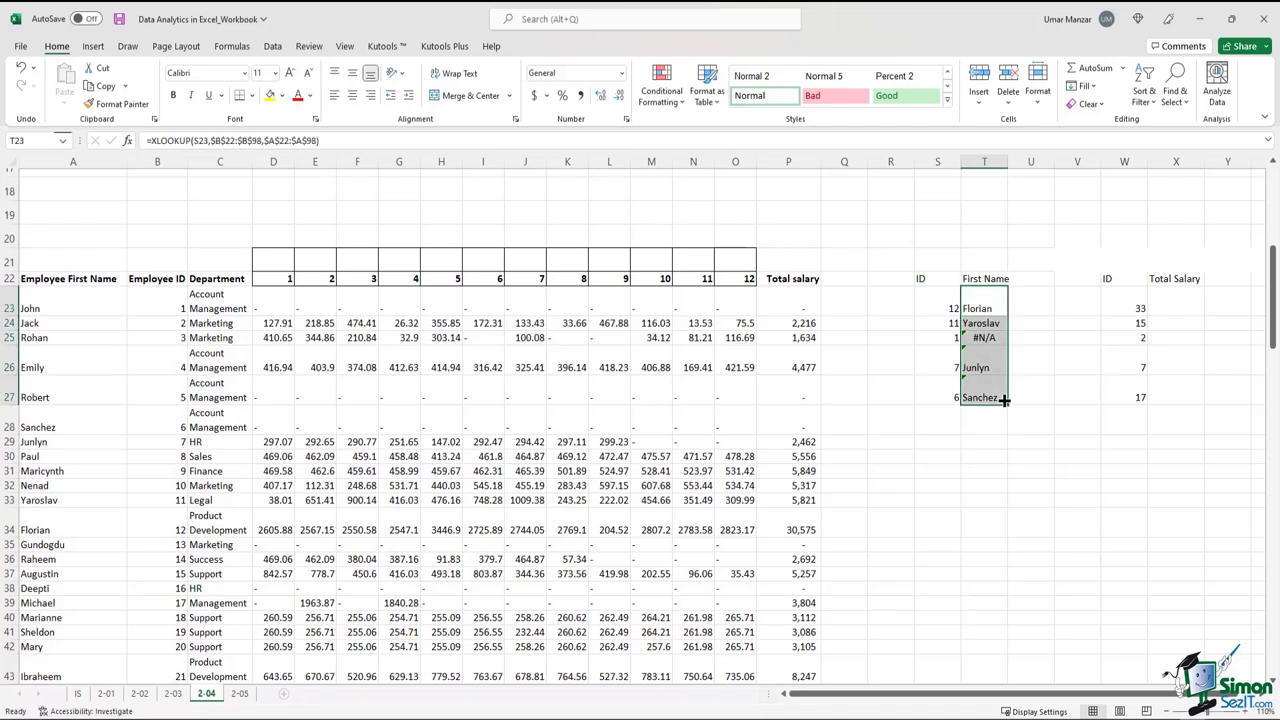
click(1040, 344)
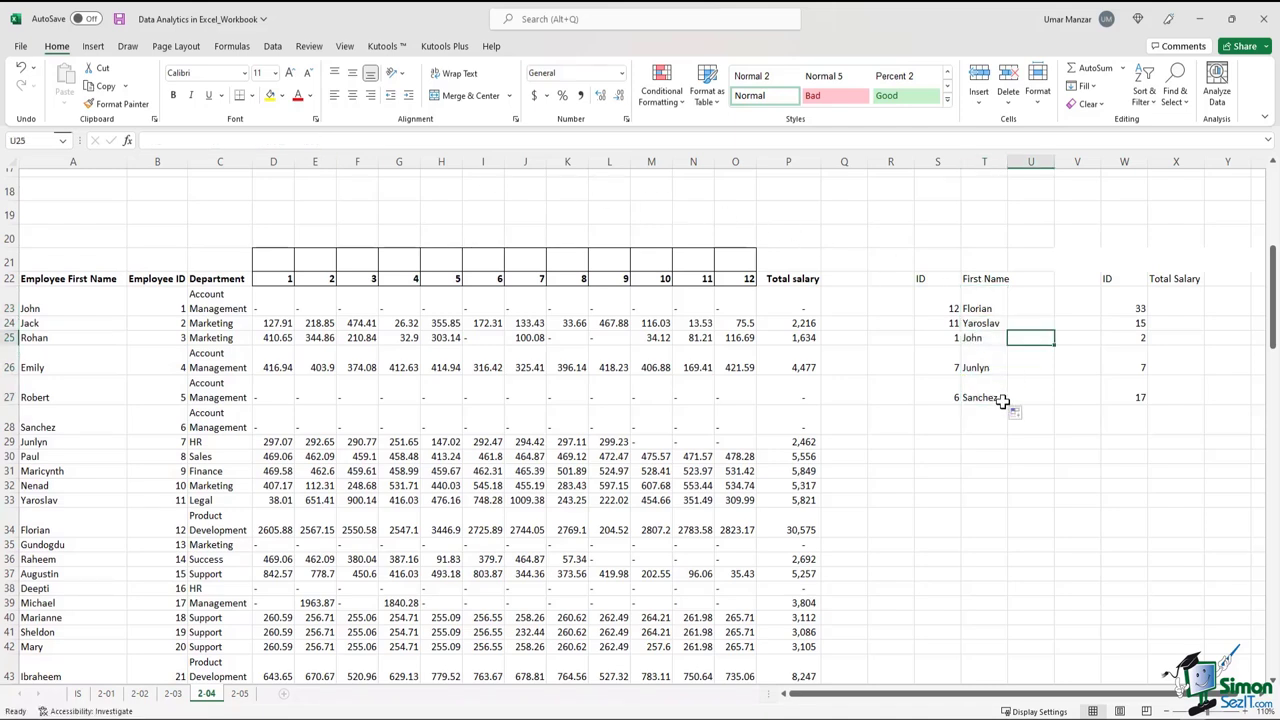
Check the first names returned for IDs 12 and 6 against their rows in the employee table.
click(941, 308)
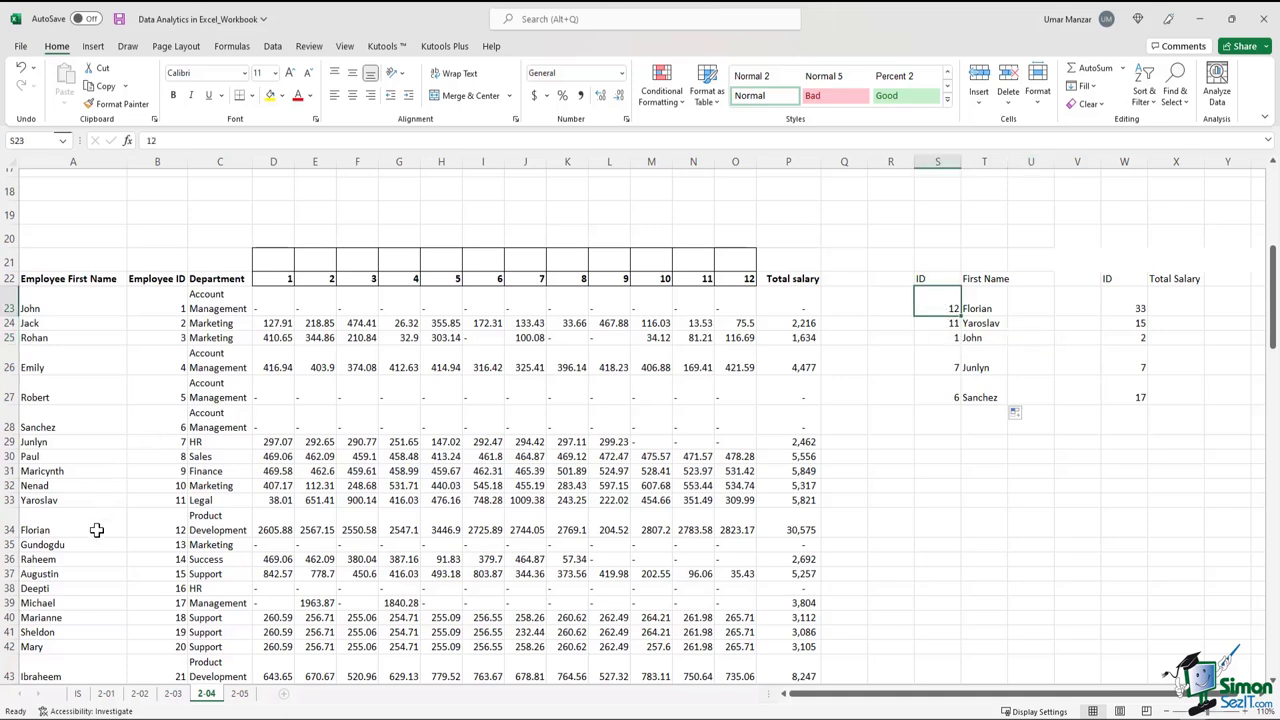
drag(68, 528, 176, 530)
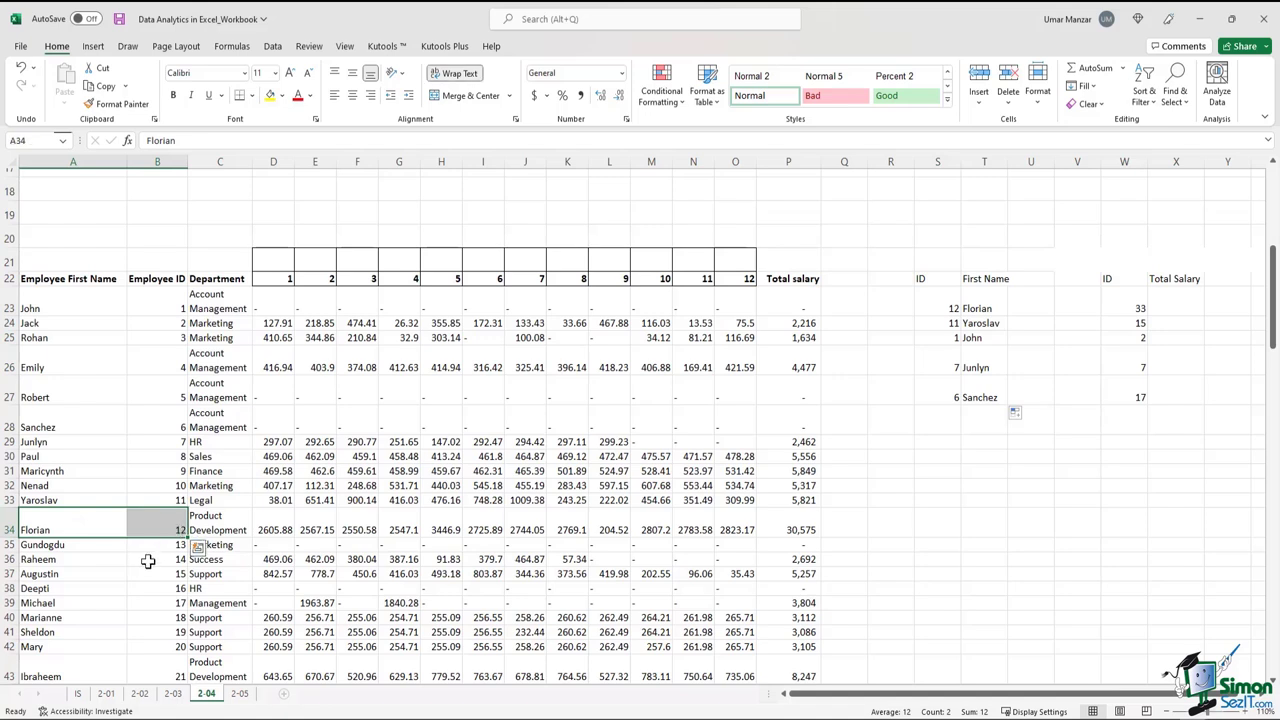
click(986, 397)
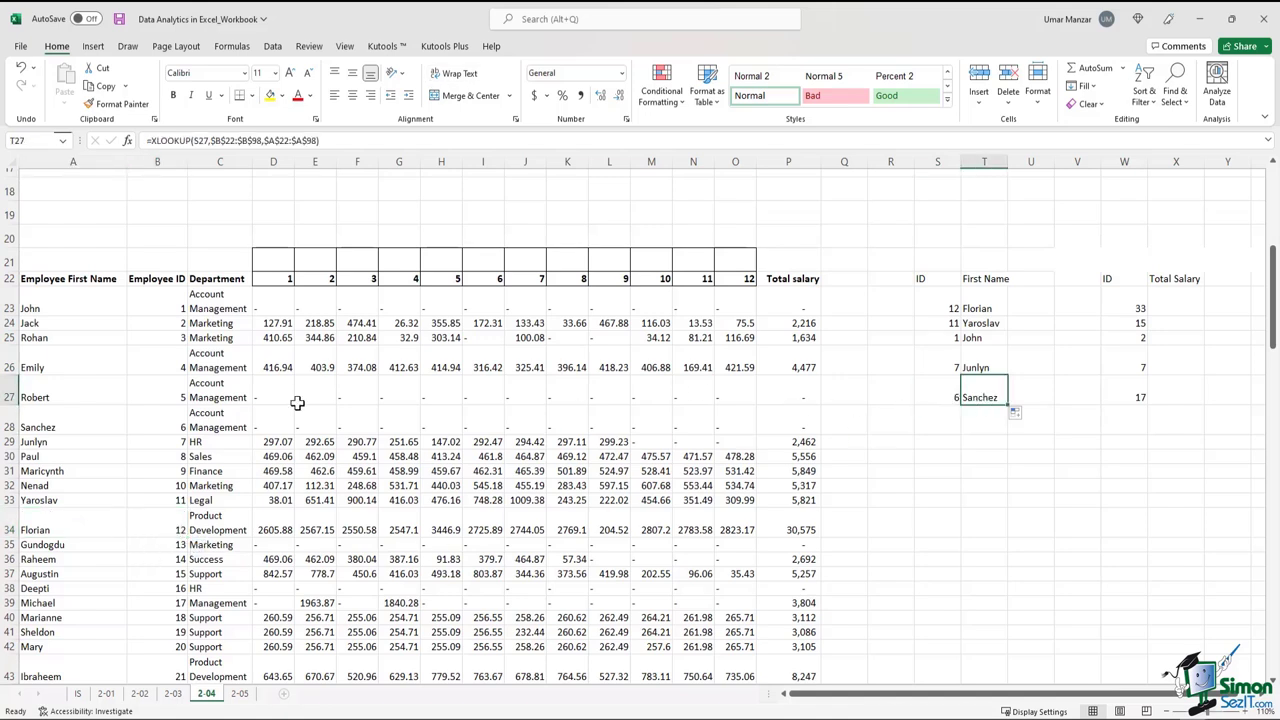
click(86, 420)
drag(86, 420, 159, 421)
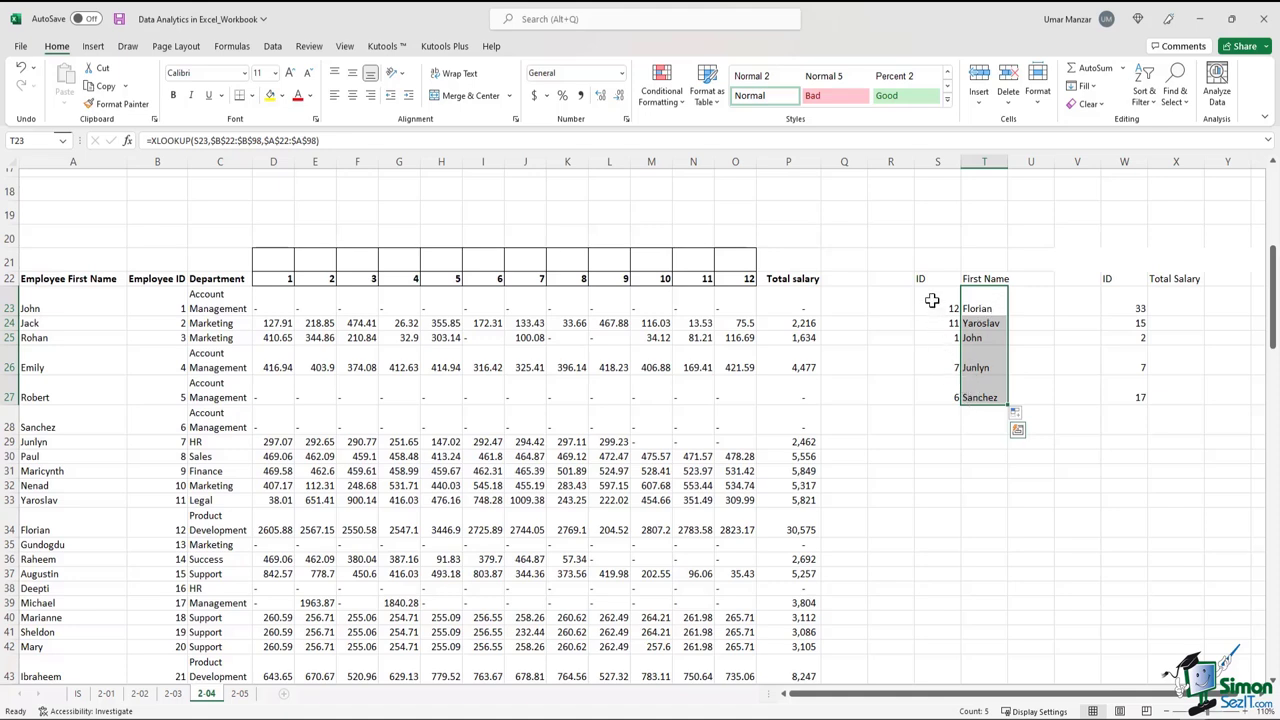
drag(931, 300, 933, 398)
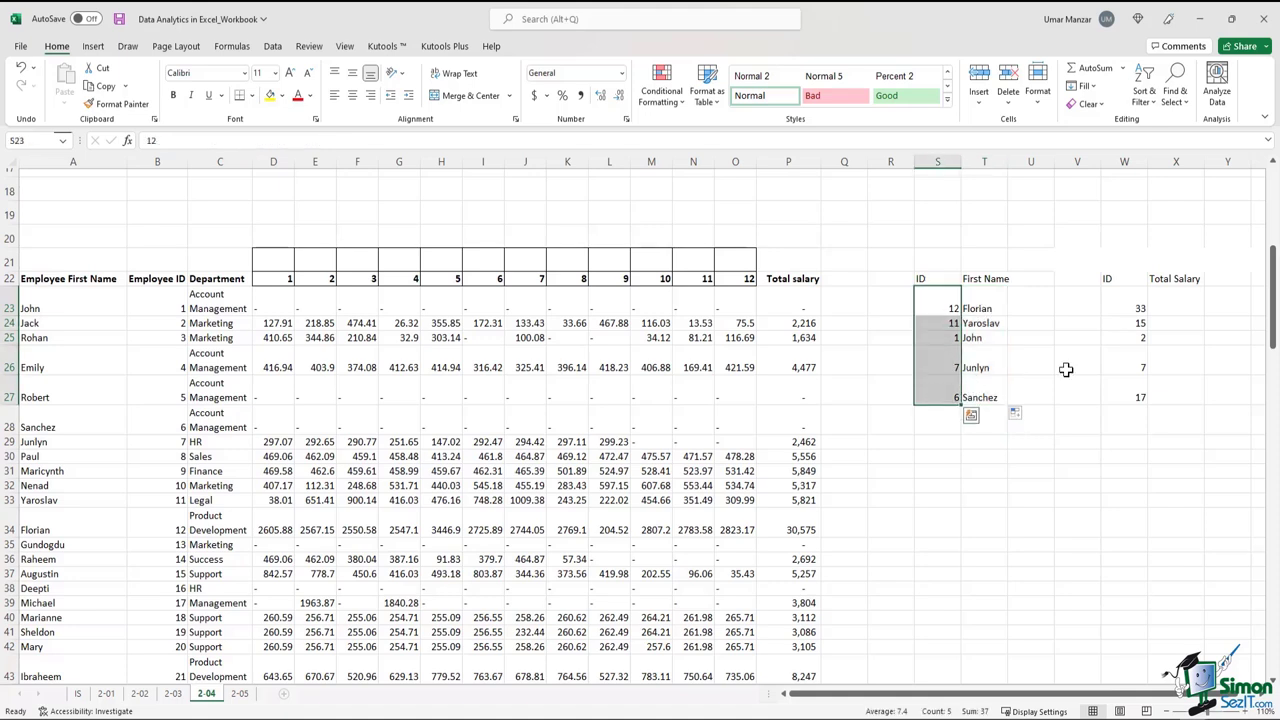
Start an XLOOKUP formula in X23 under Total Salary, using the ID in W23 as the lookup value.
click(1168, 299)
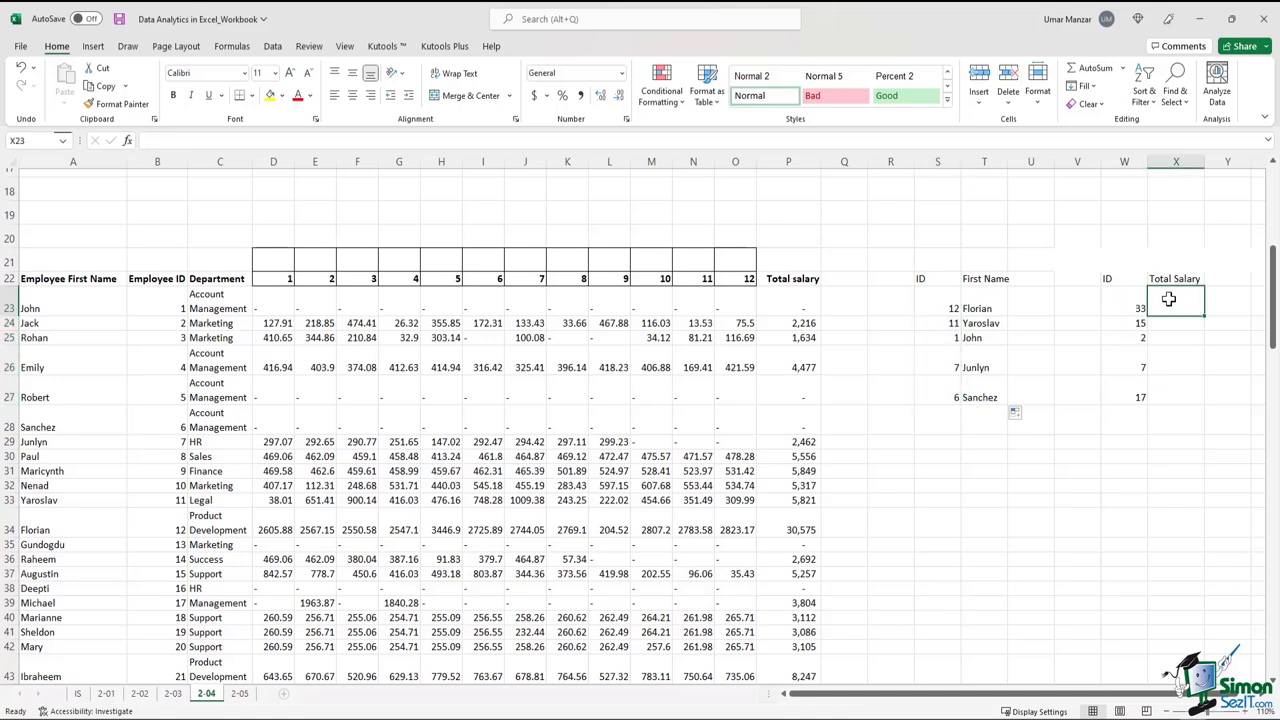
drag(1166, 307, 1170, 393)
drag(1119, 297, 1117, 392)
click(1171, 310)
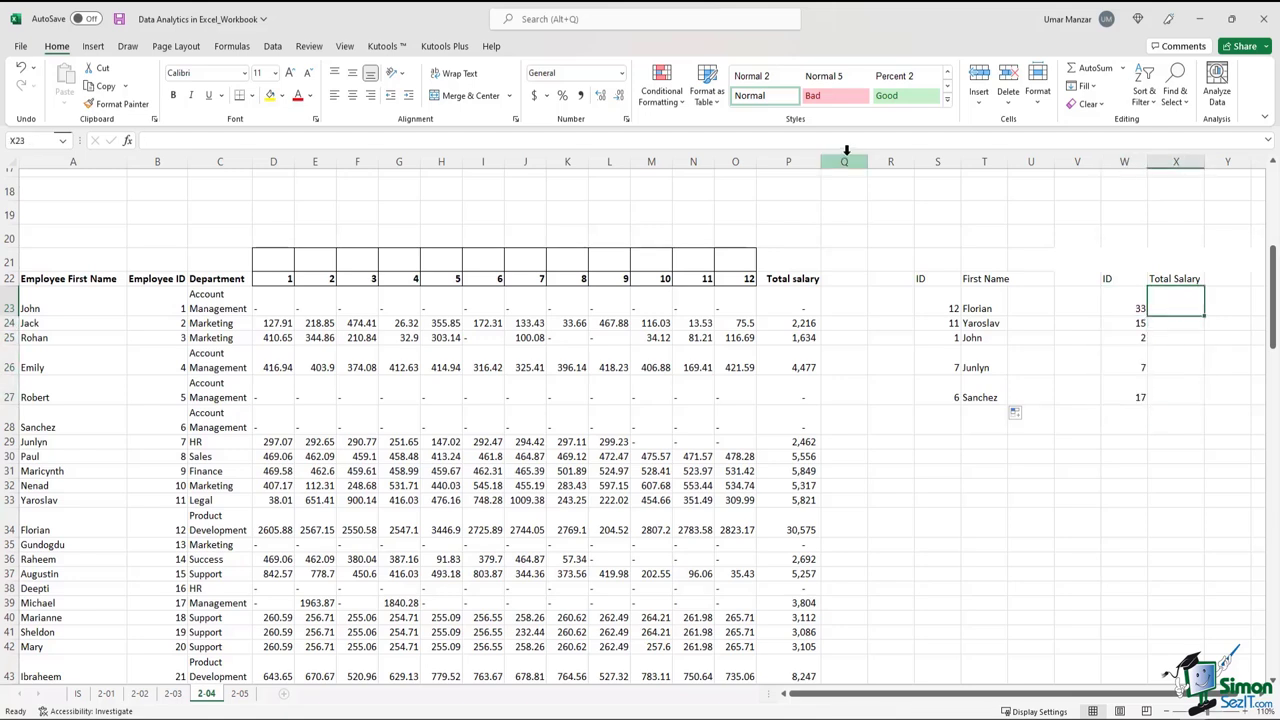
click(854, 140)
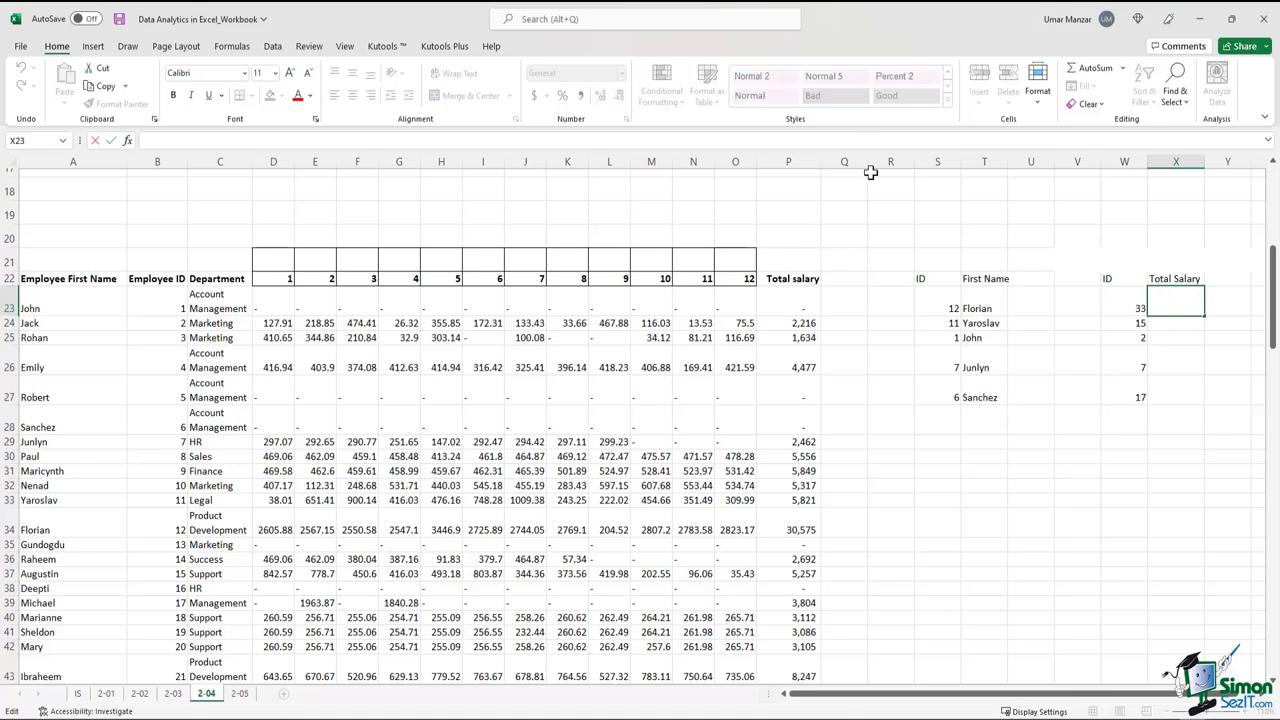
text(=xl)
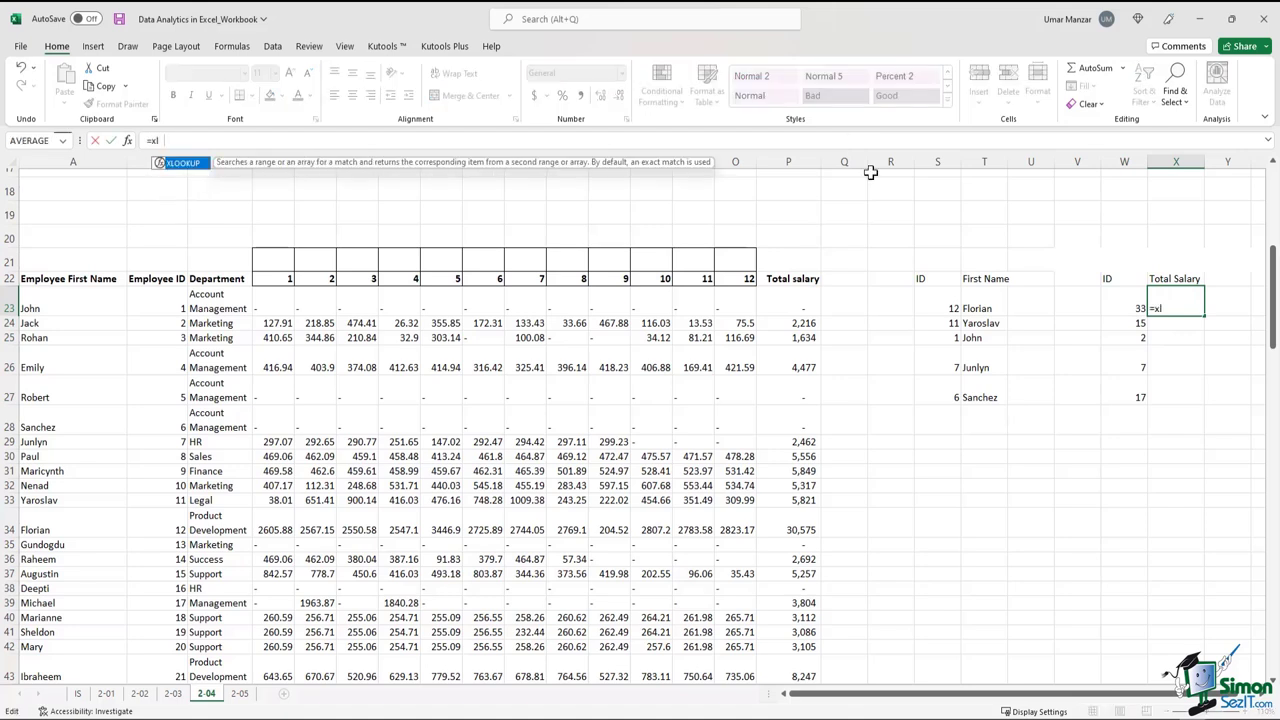
text(ookup()
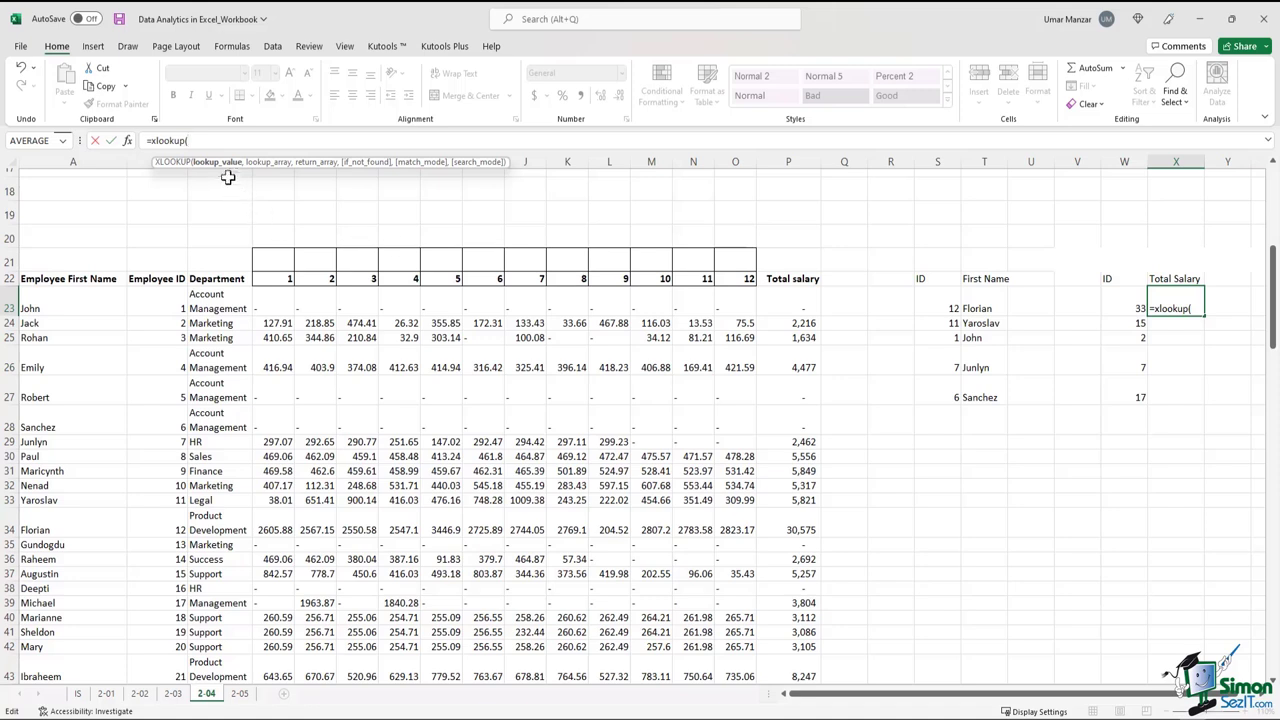
click(1130, 297)
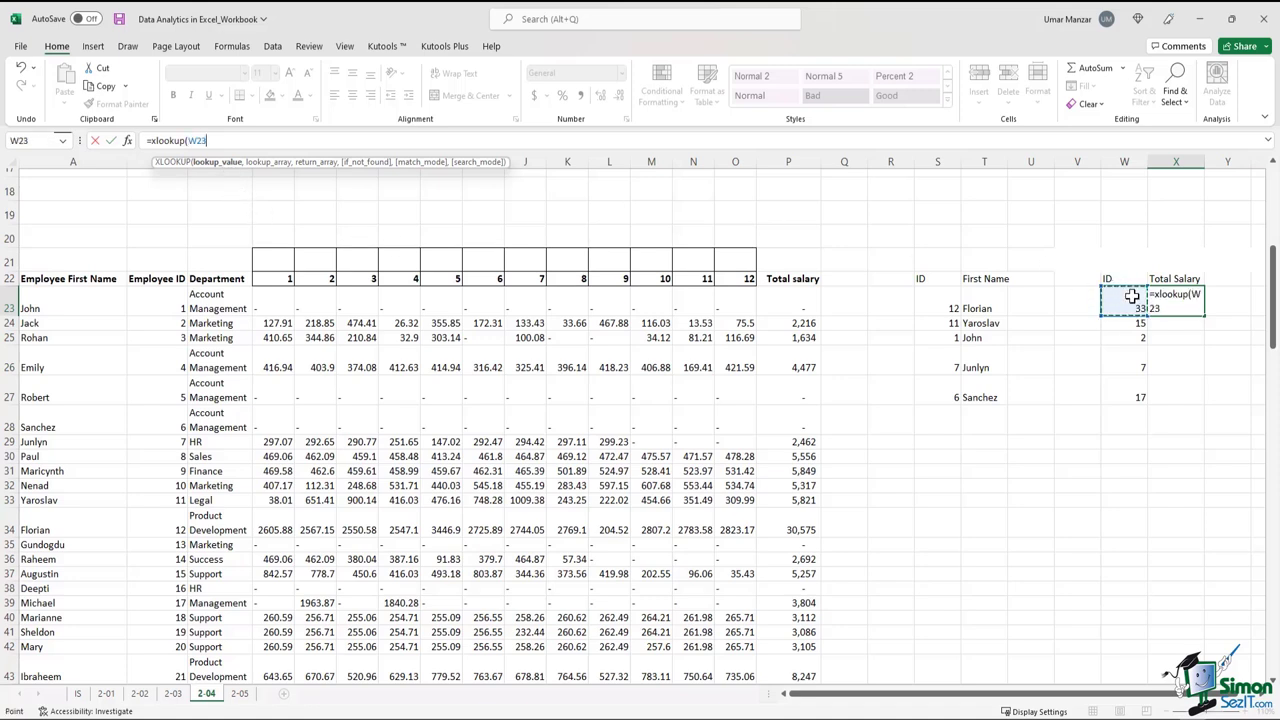
text(,)
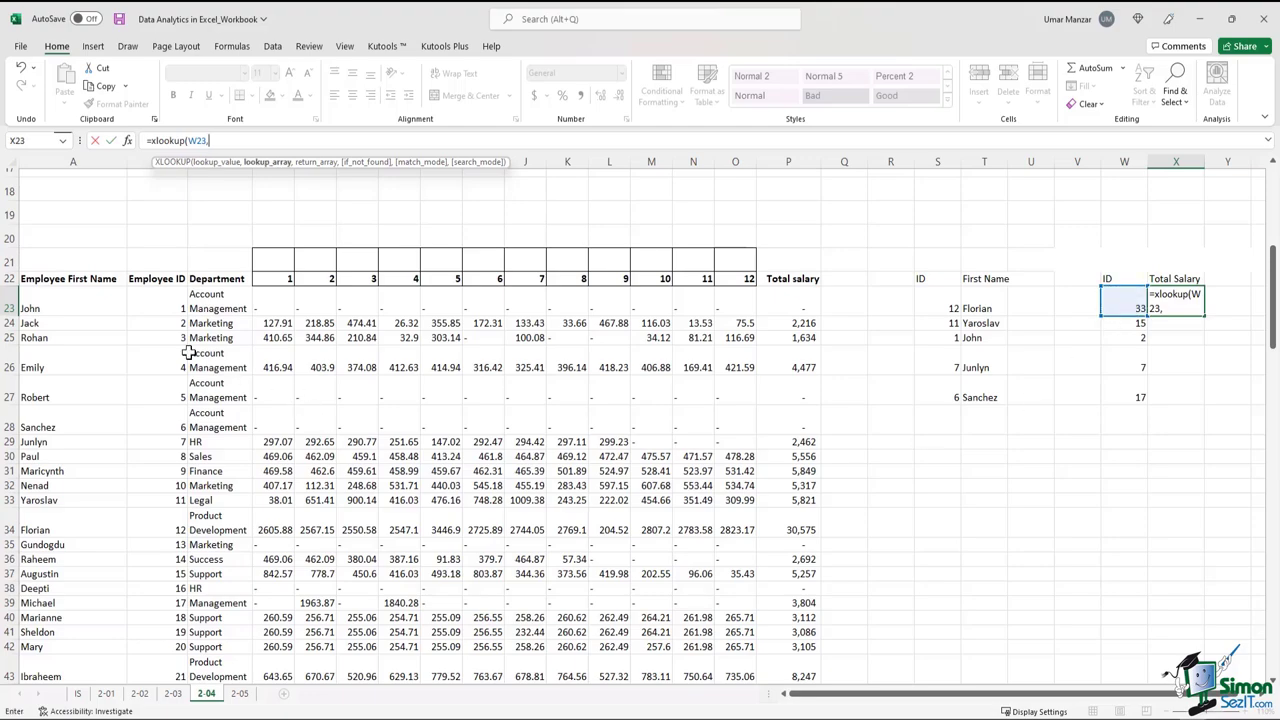
Complete the XLOOKUP in X23 with lookup array B22:B98 and return array P22:P98.
drag(158, 279, 160, 668)
scroll(504, 443, up, 5)
scroll(504, 443, up, 15)
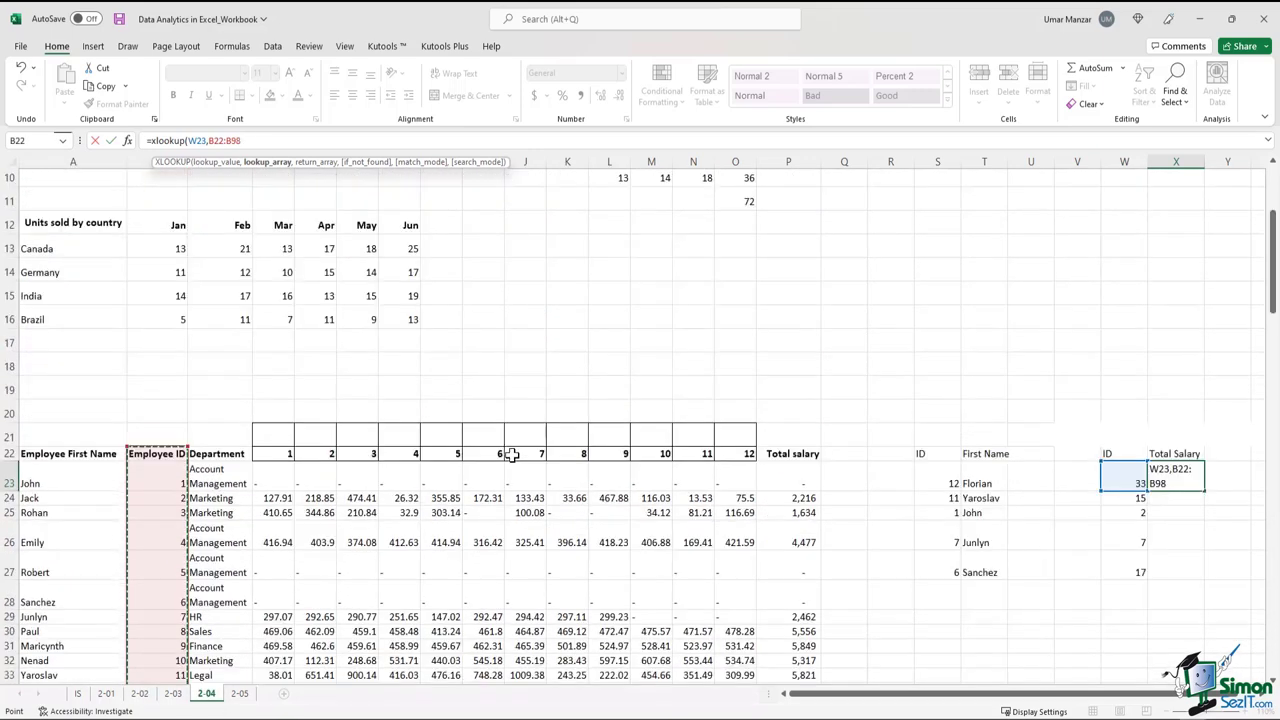
text(,)
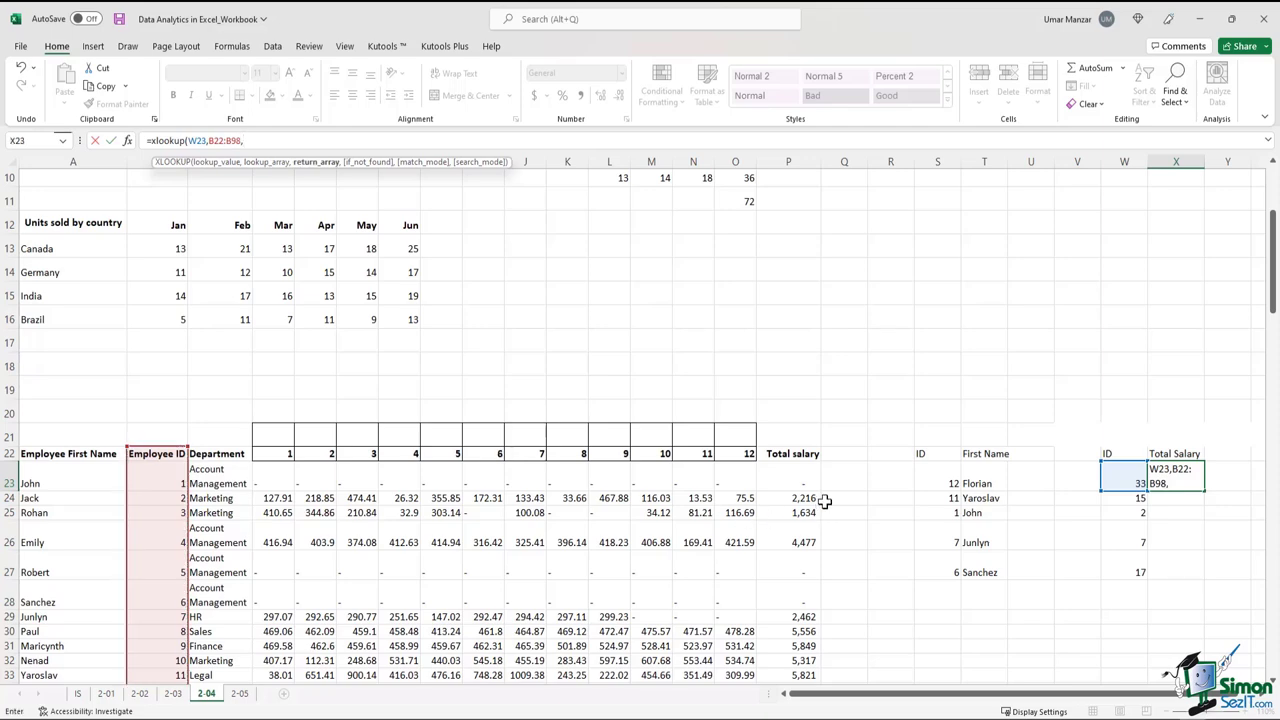
drag(793, 473, 817, 624)
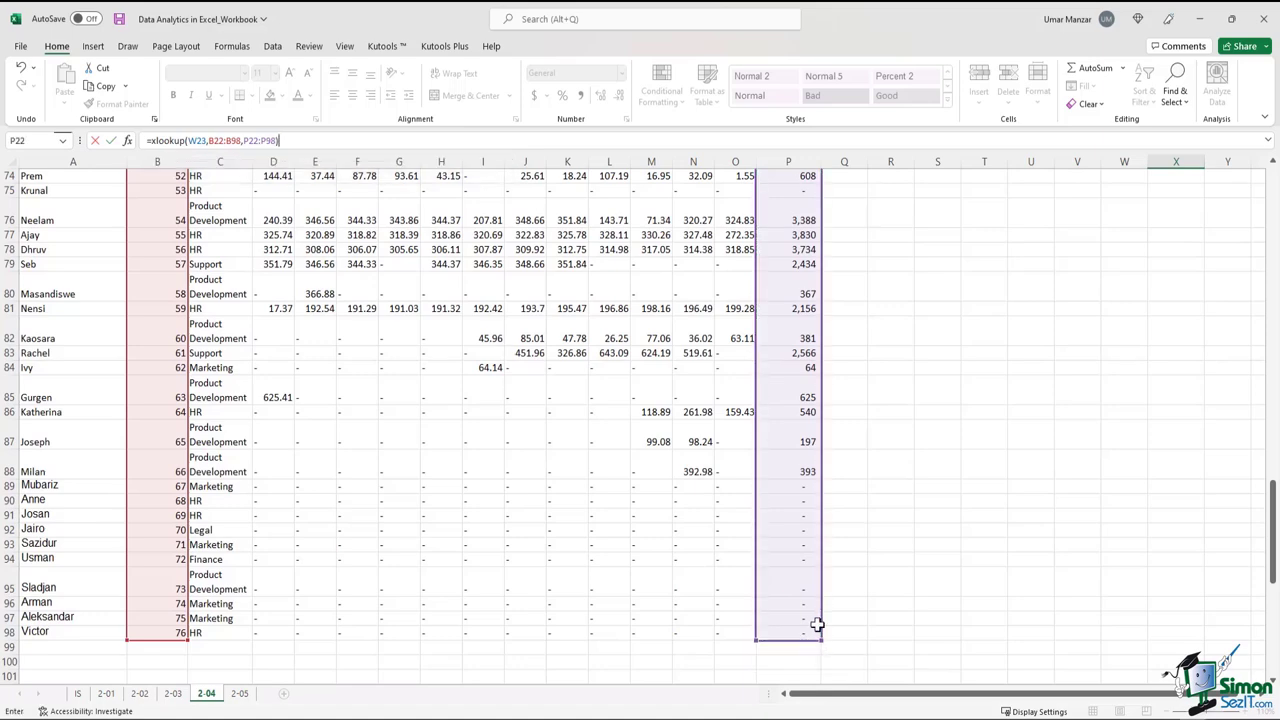
key(ctrl+Return)
scroll(815, 620, up, 6)
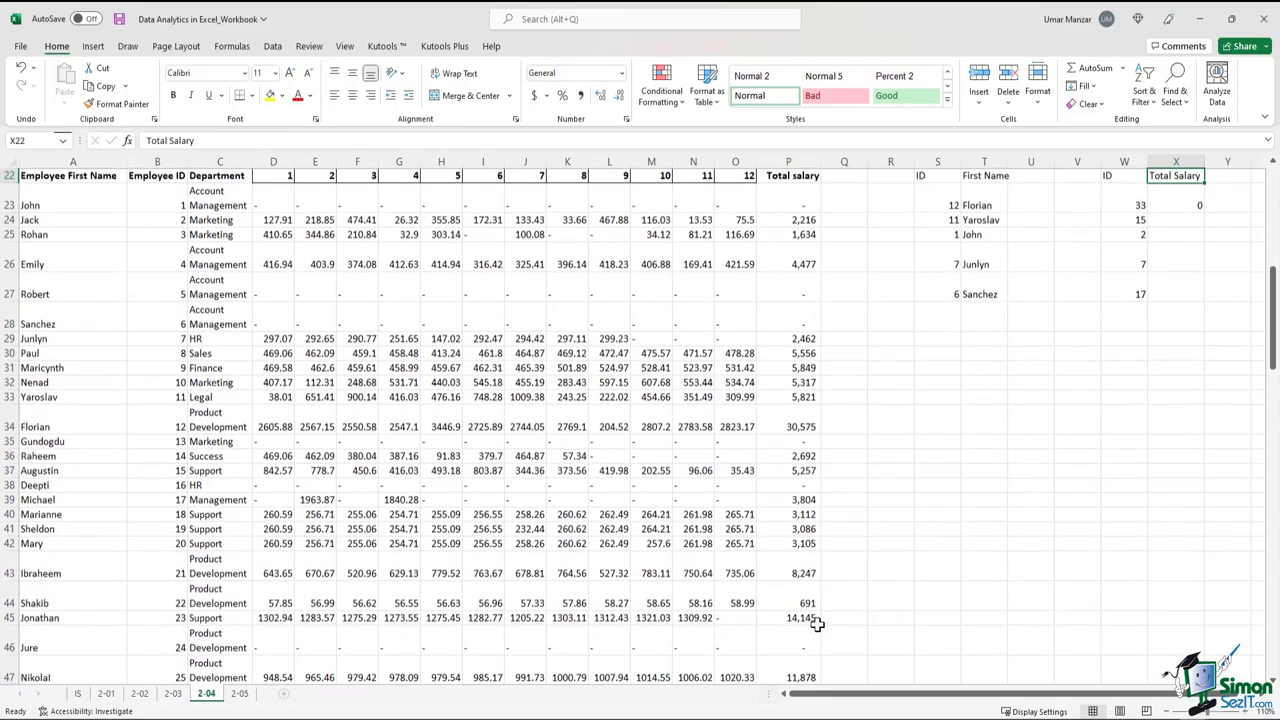
Make the lookup and return ranges in the X23 formula absolute as $B$22:$B$98 and $P$22:$P$98.
click(214, 140)
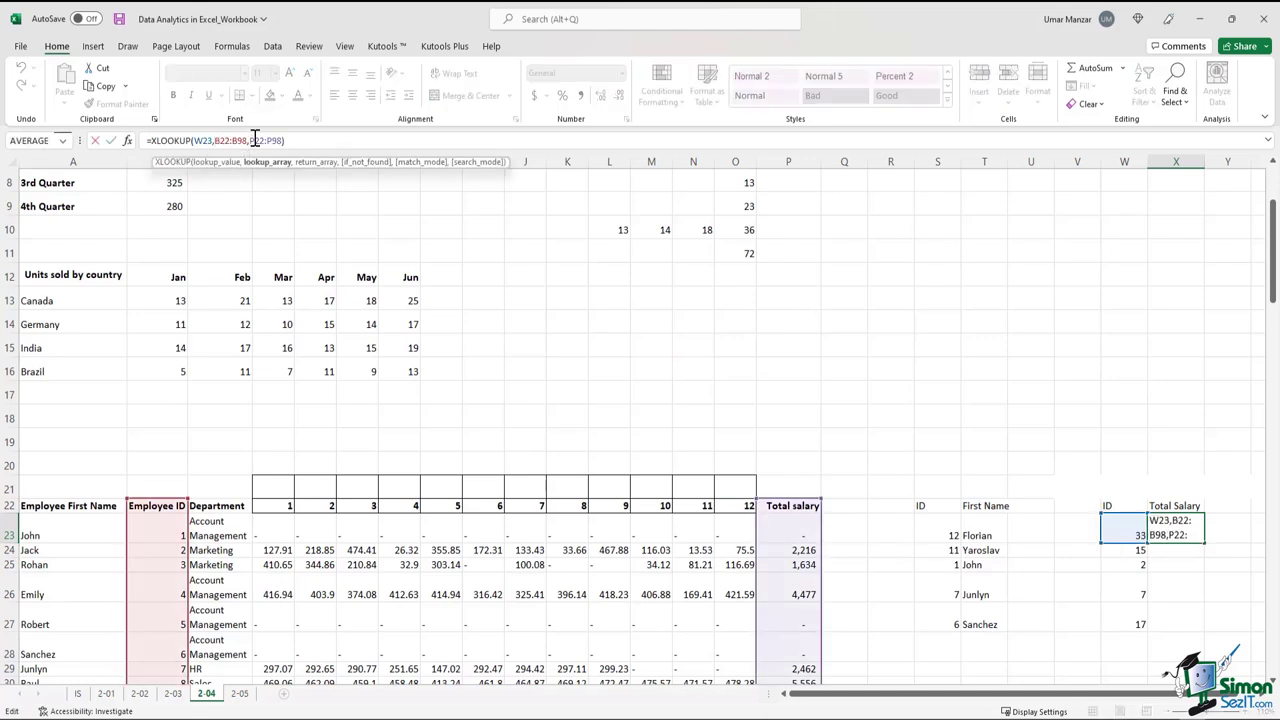
key(F4)
key(F4)
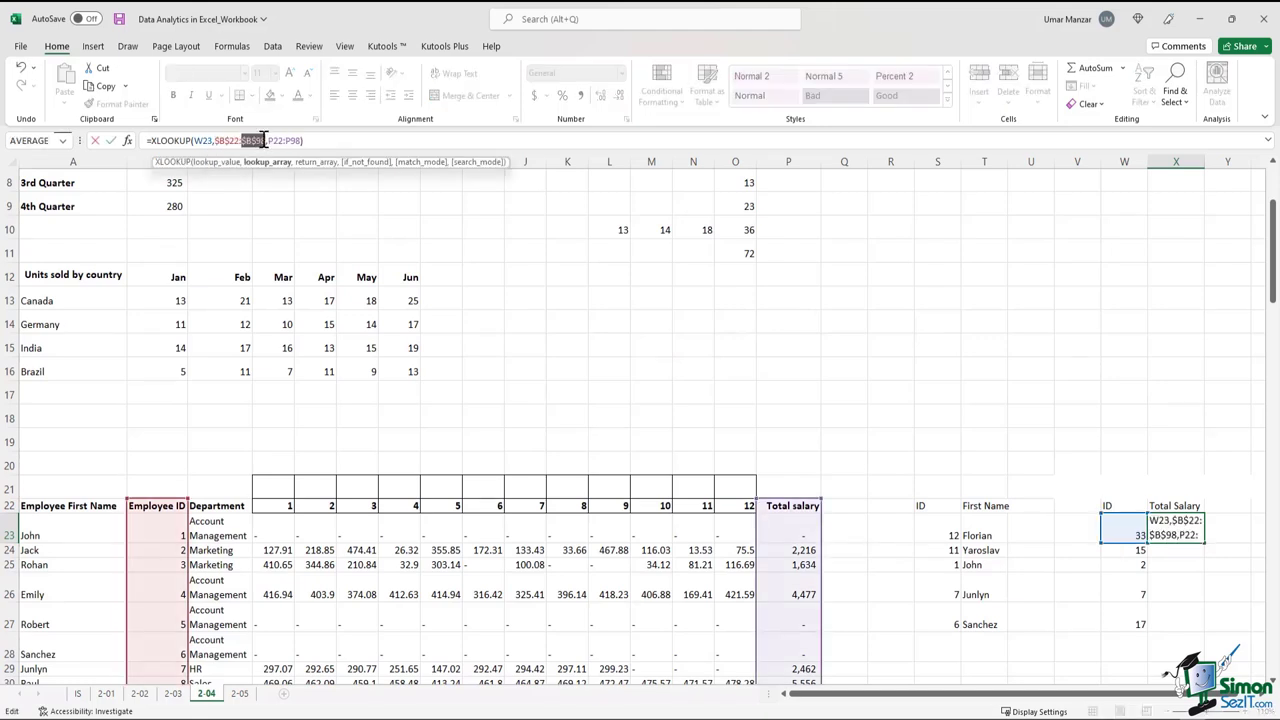
click(284, 140)
key(F4)
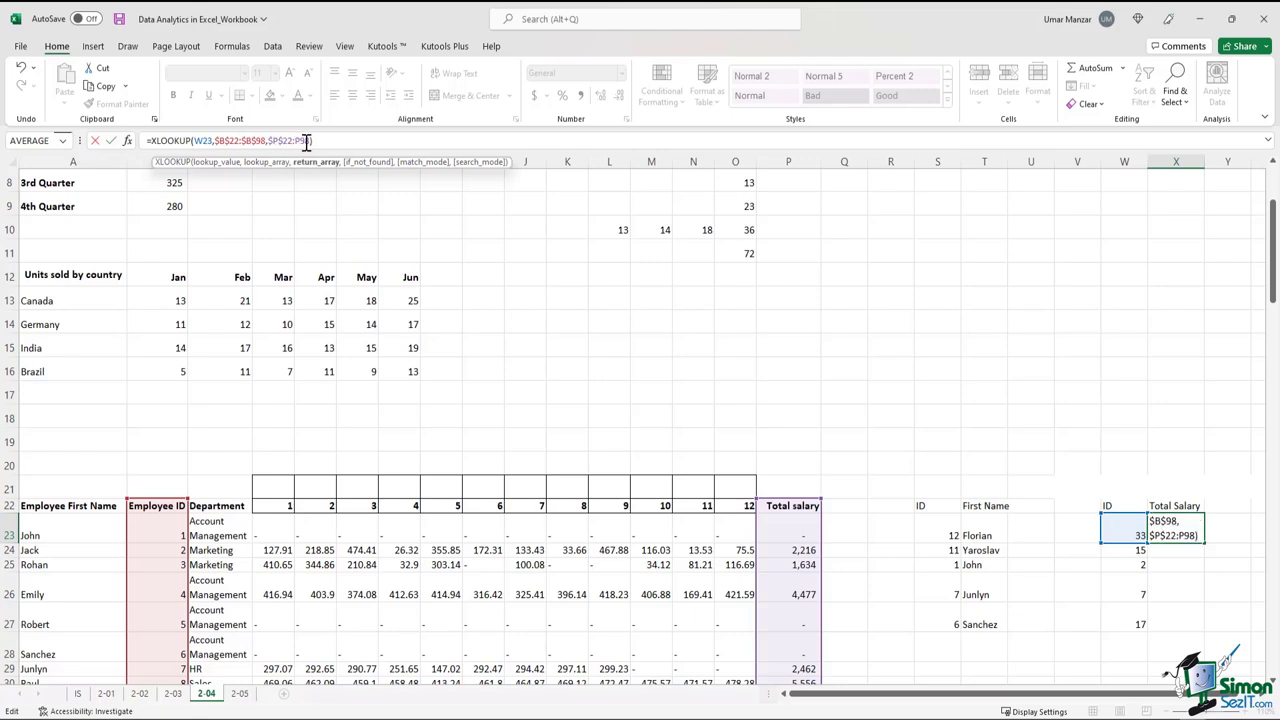
click(306, 140)
key(F4)
click(348, 140)
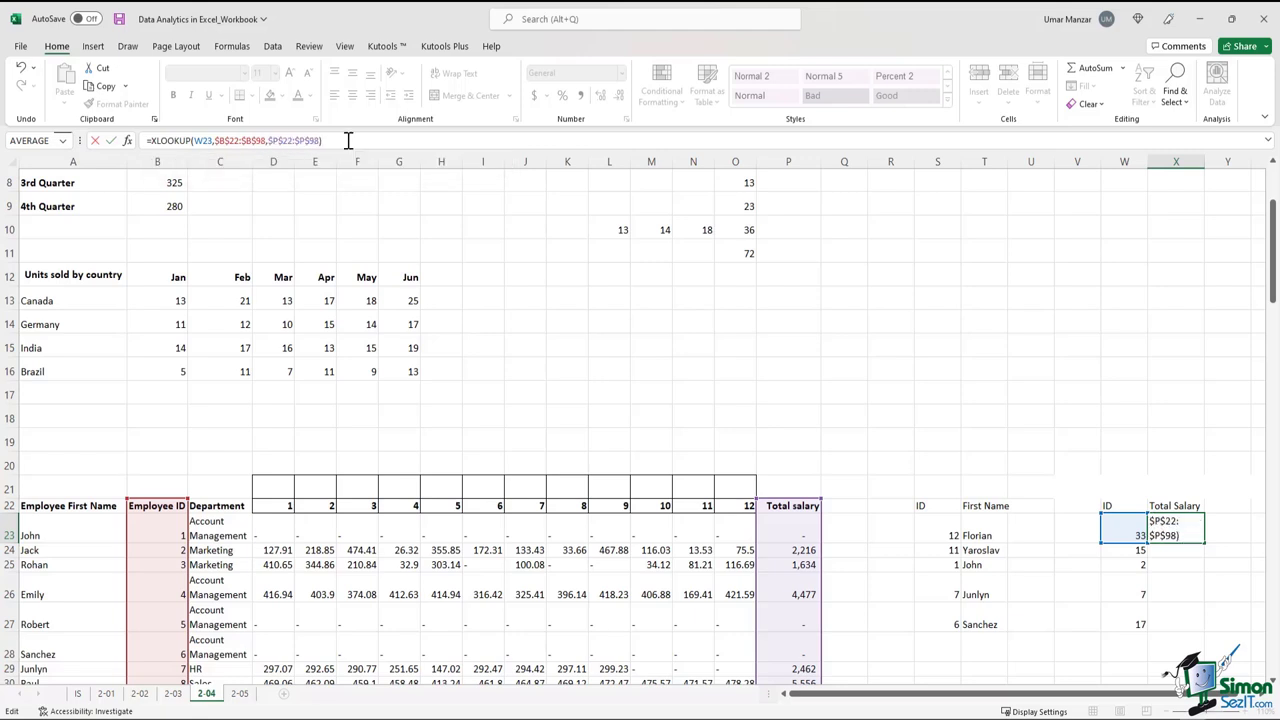
key(Return)
Fill the XLOOKUP formula from X23 down through X27 and review the returned salaries beside their IDs.
scroll(1100, 410, down, 1)
click(1190, 449)
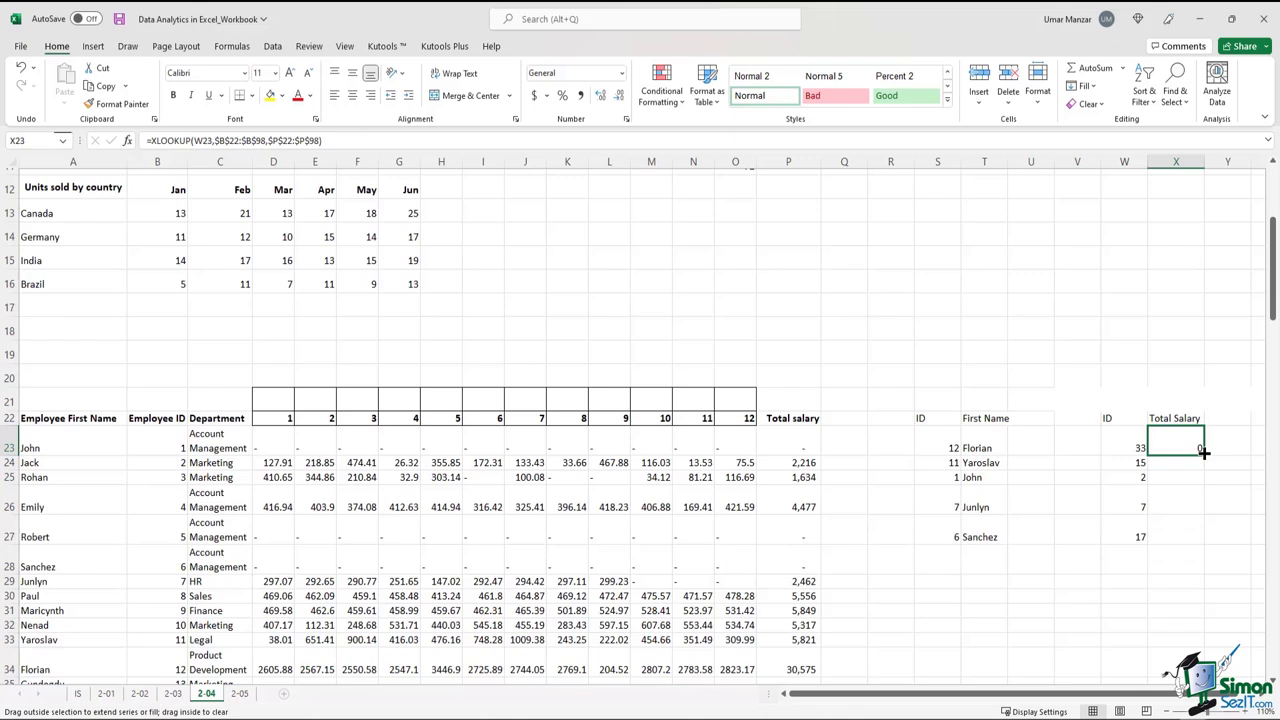
drag(1199, 469, 1190, 541)
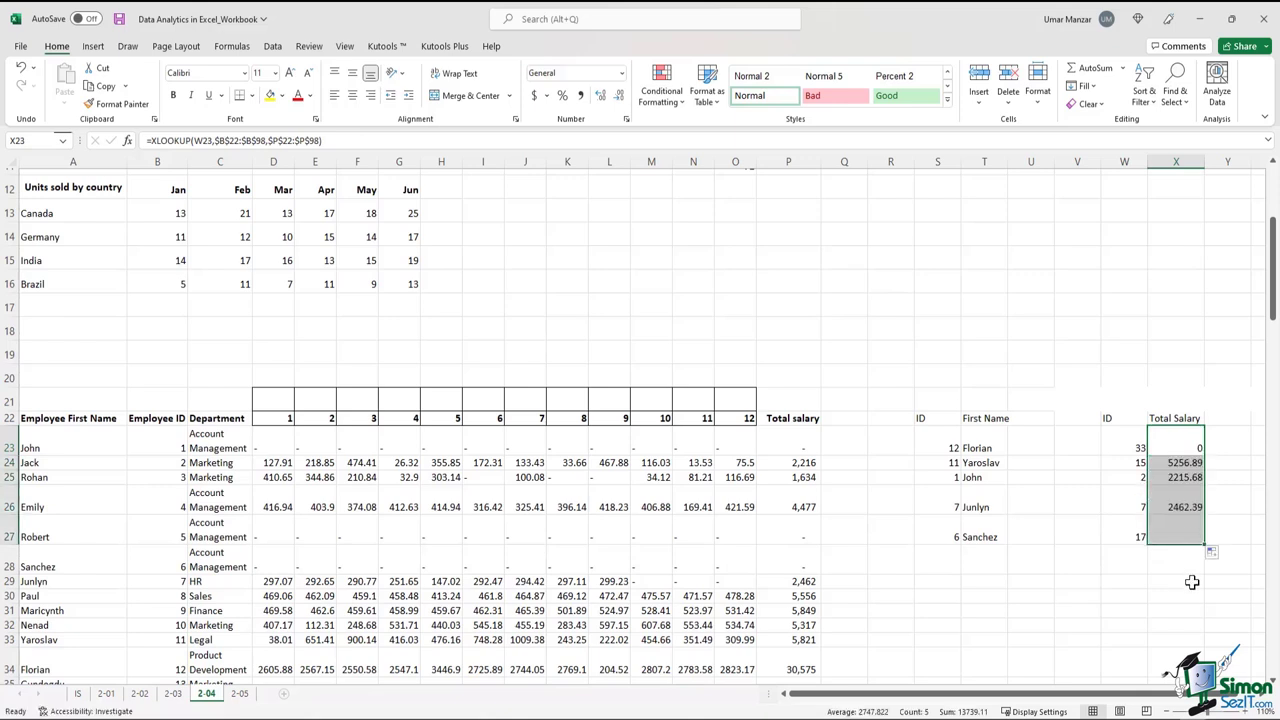
drag(1182, 446, 1180, 530)
drag(1121, 440, 1119, 533)
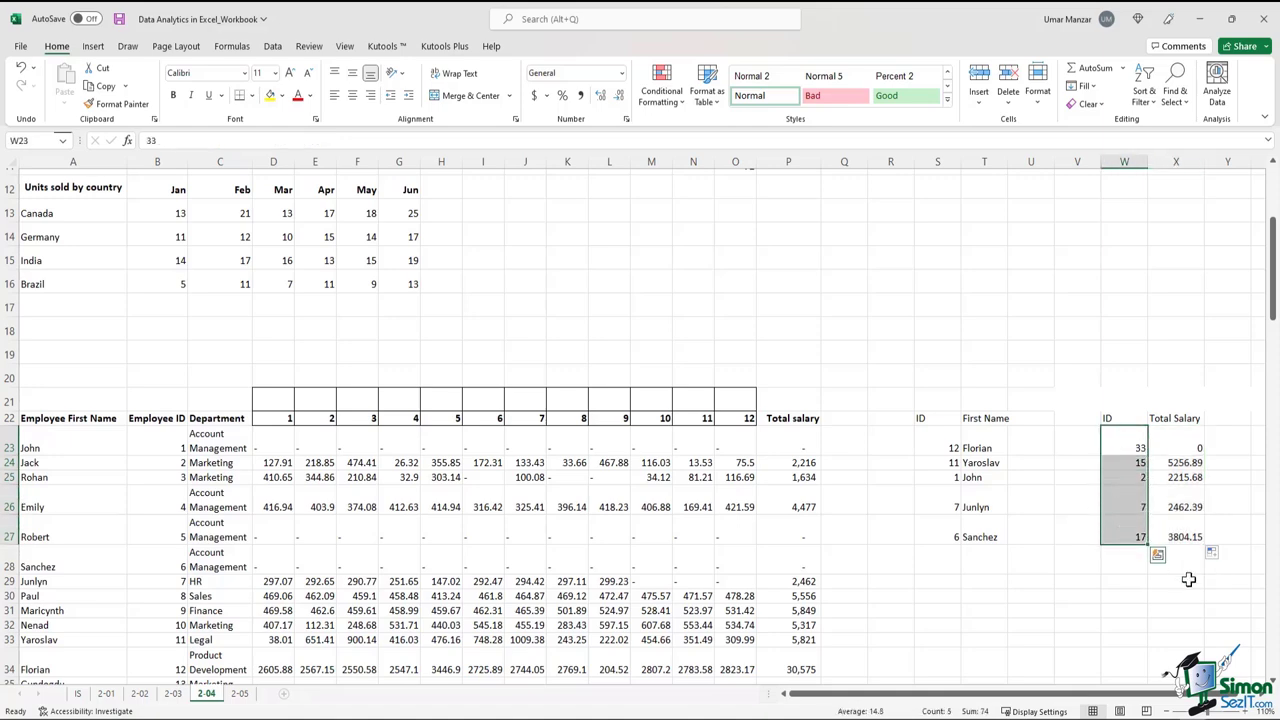
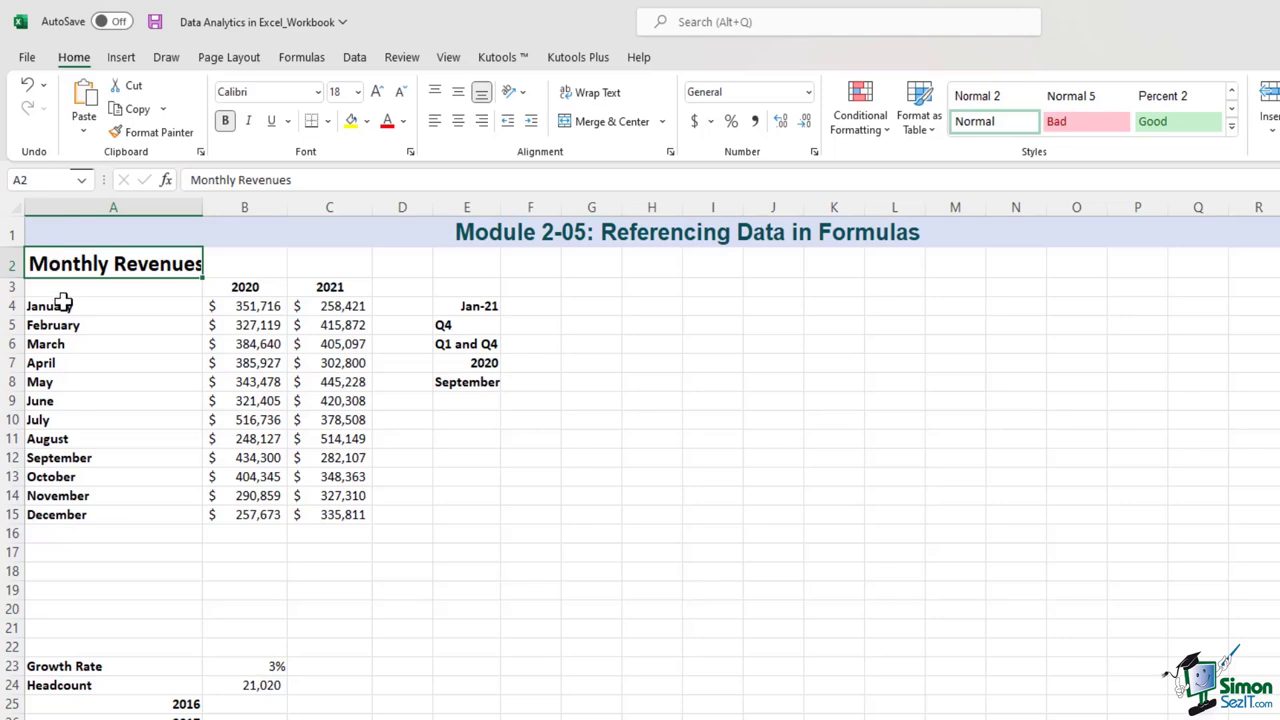
Review the month labels in A4:A15 and the 2020 and 2021 revenues in B4:C15 on the Module 2-05 sheet.
drag(65, 305, 116, 514)
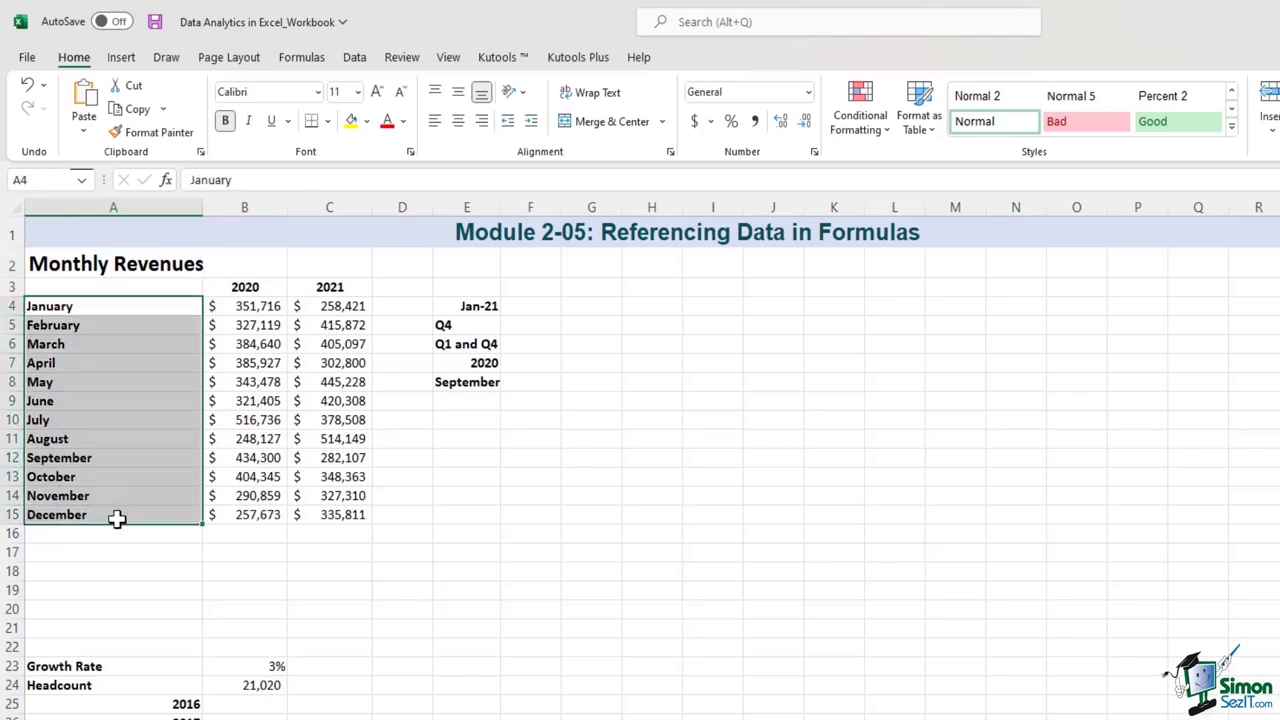
drag(256, 311, 320, 514)
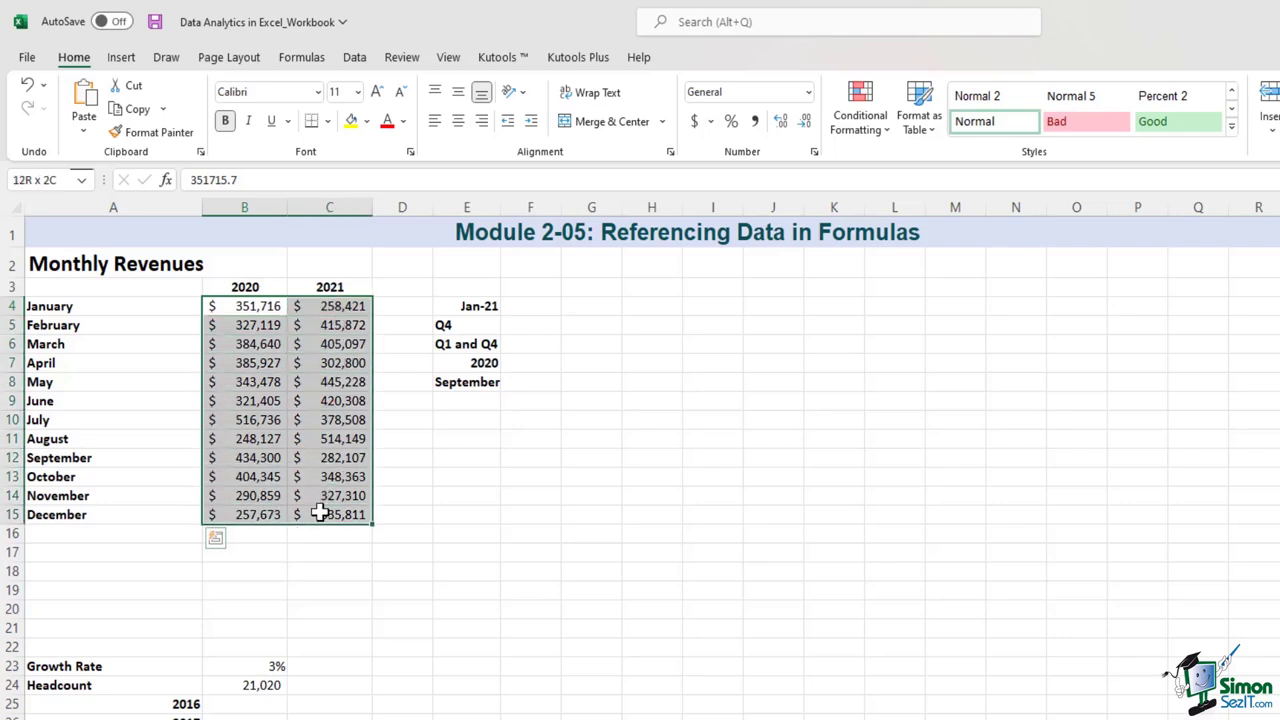
Review the period labels in E4:E8 and enter a formula in F4 that references the January 2021 revenue in C4.
click(519, 287)
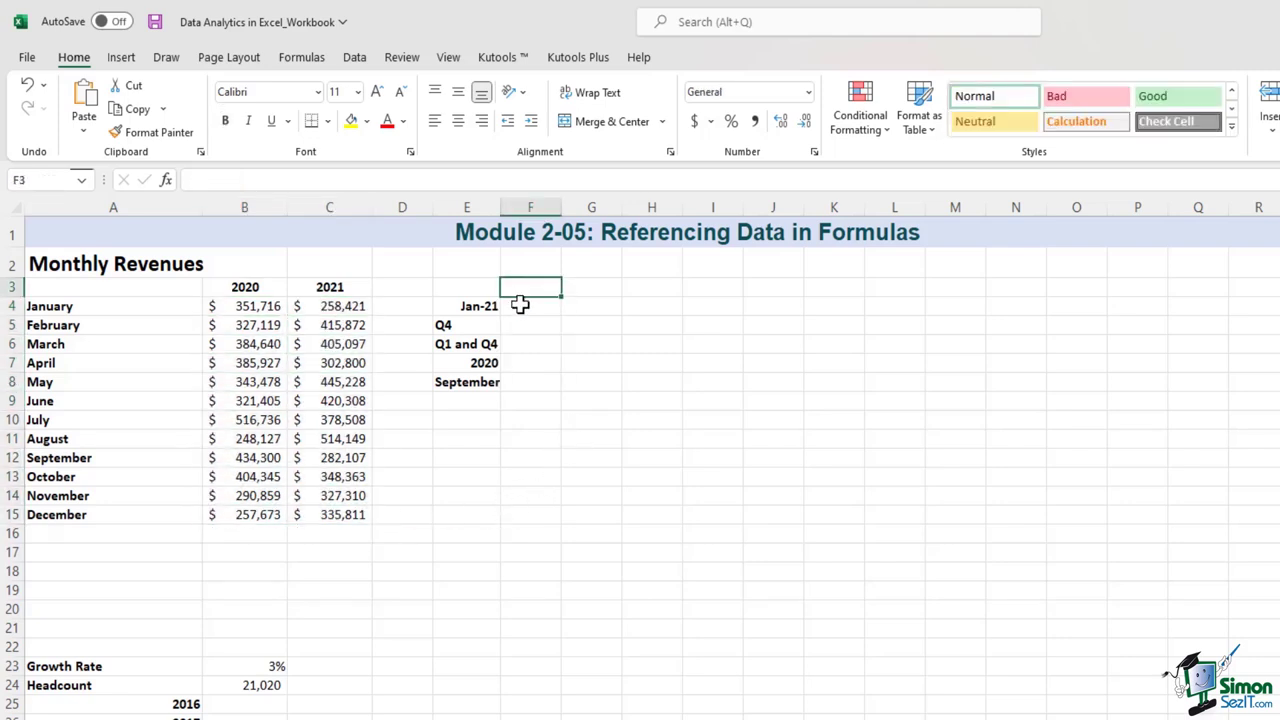
click(517, 300)
drag(469, 303, 453, 387)
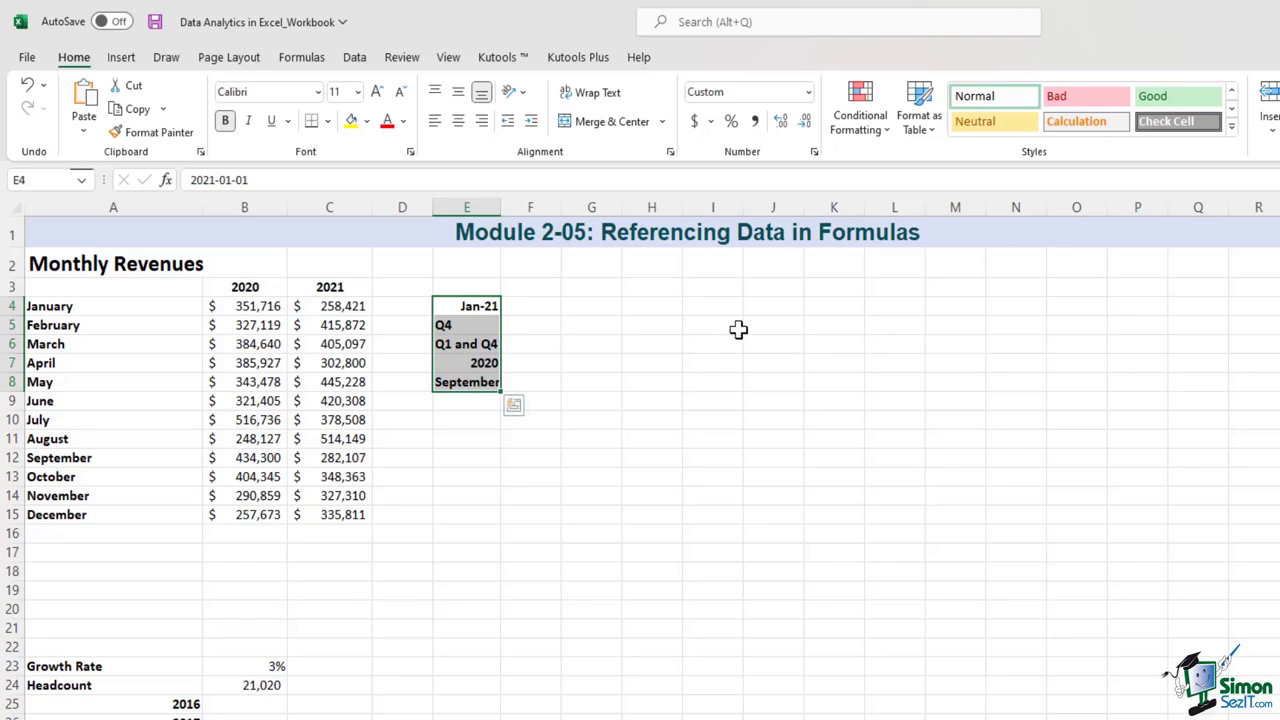
click(518, 308)
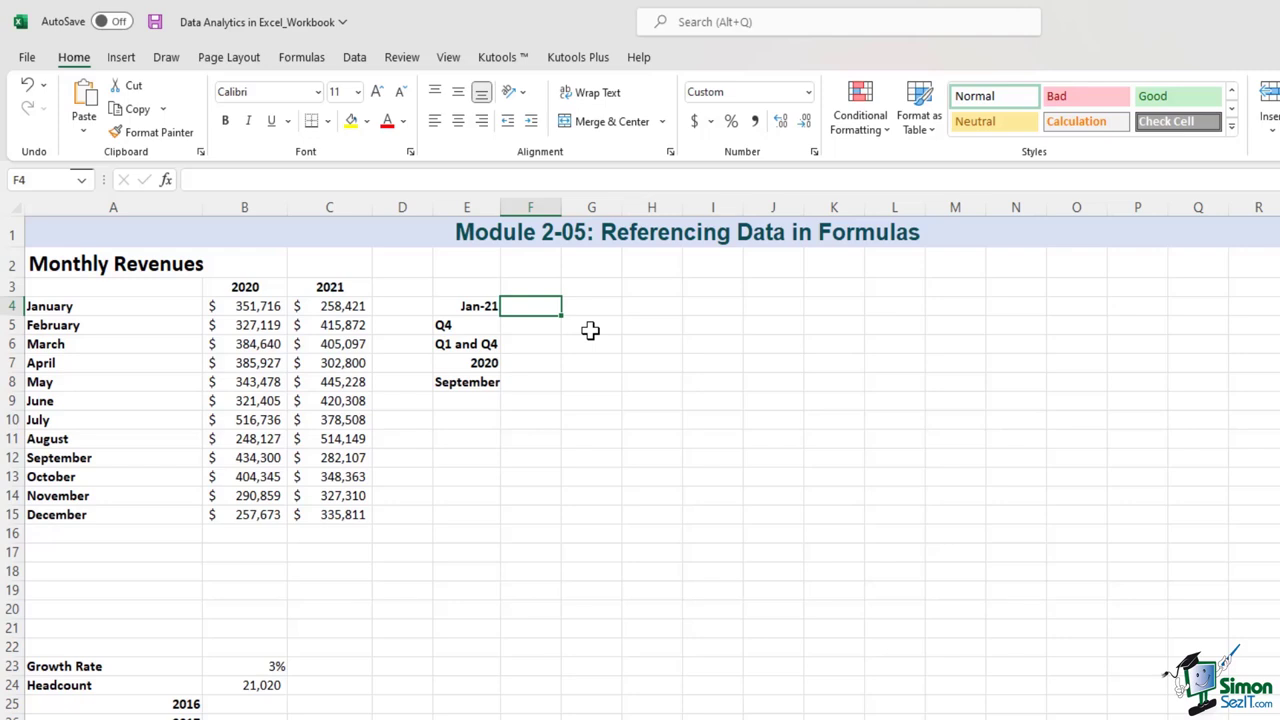
click(322, 307)
text(=)
click(355, 306)
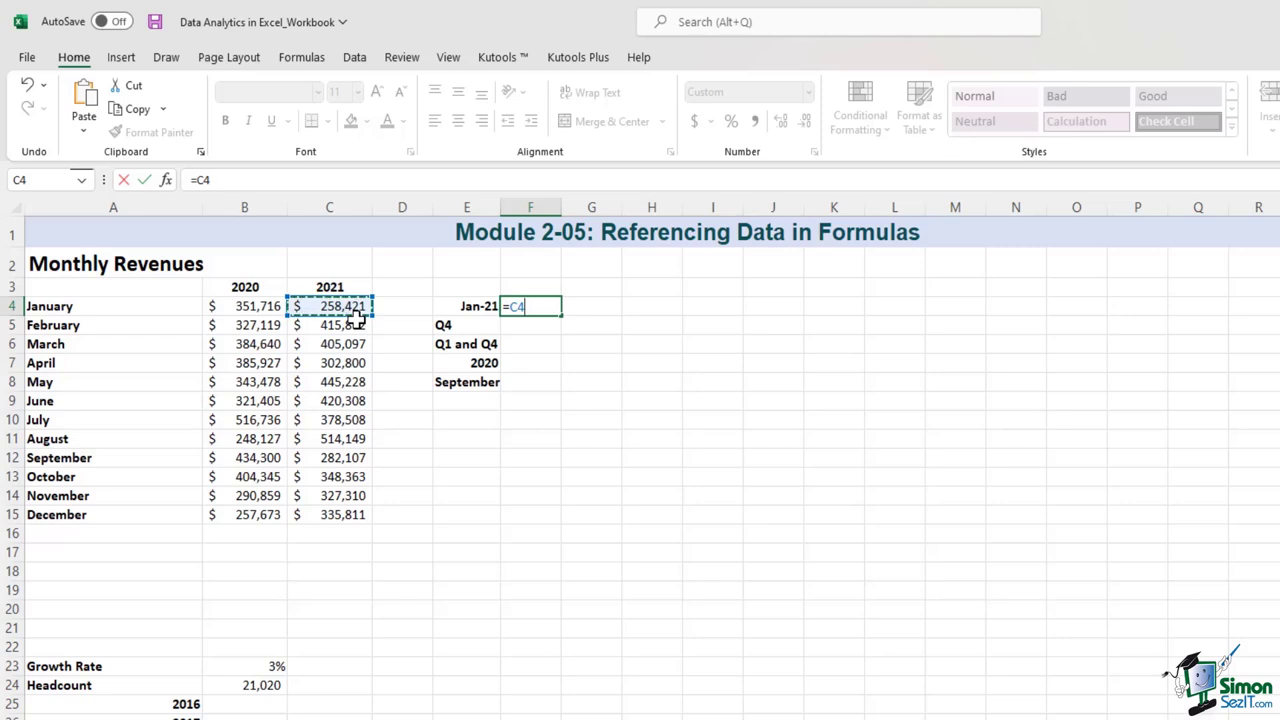
key(Return)
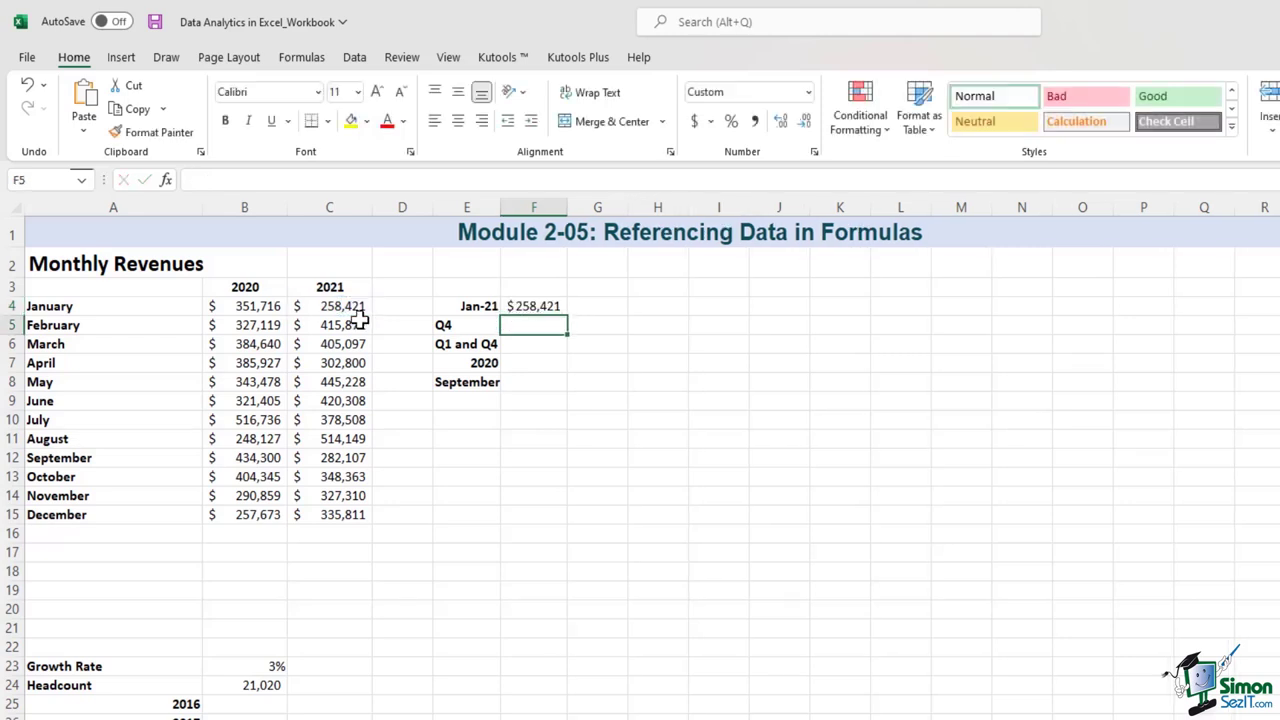
click(514, 305)
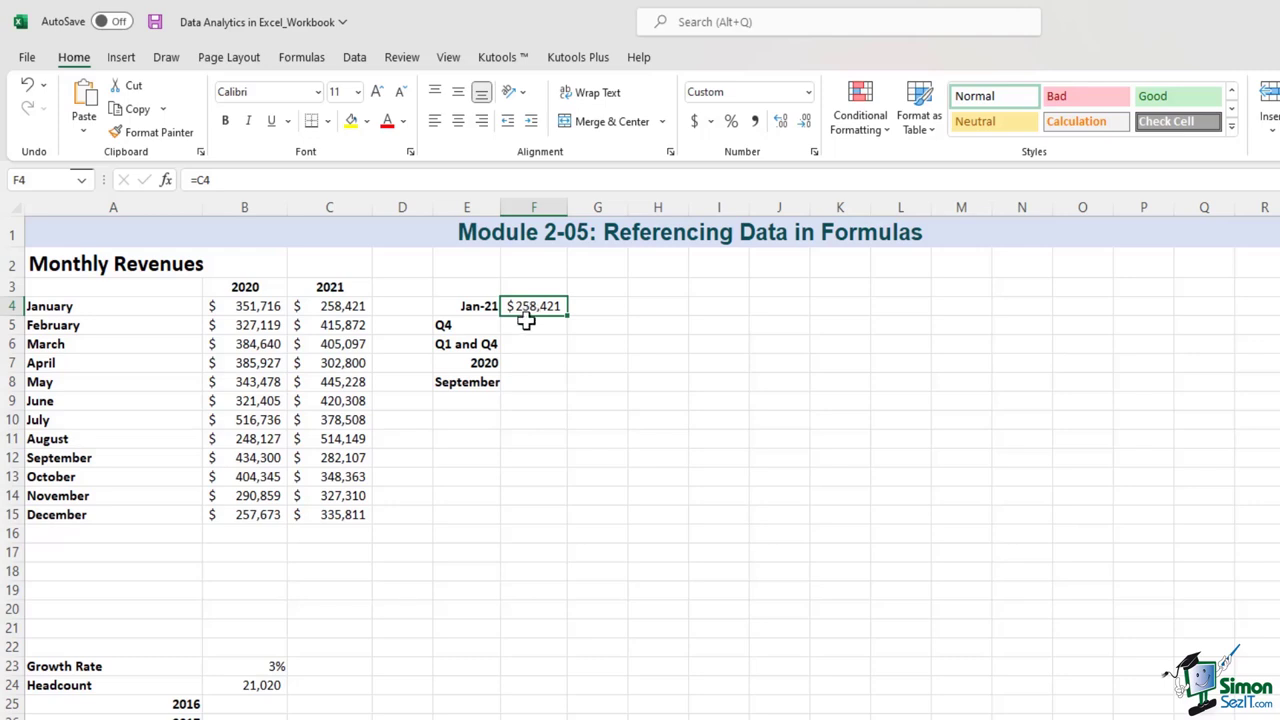
Total the Q4 2020 revenues in F5 with a SUM of B13:B15 and check the resulting formula.
click(526, 320)
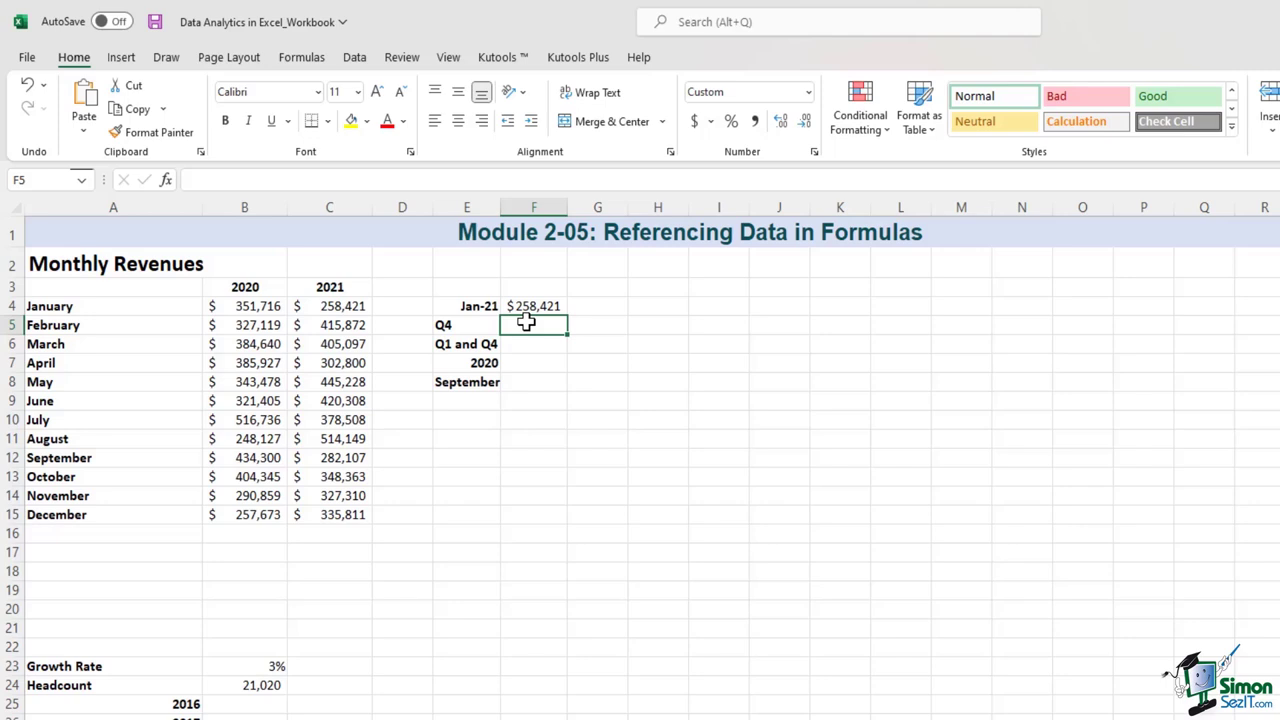
text(=s)
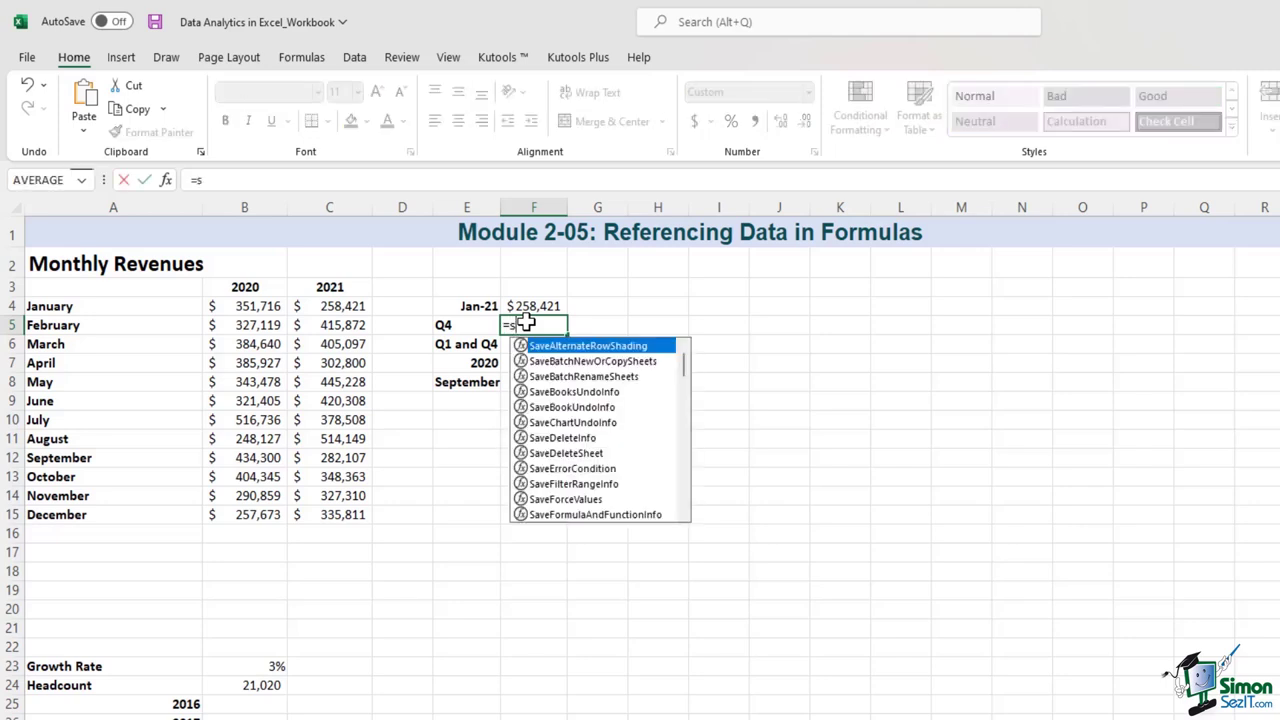
text(um)
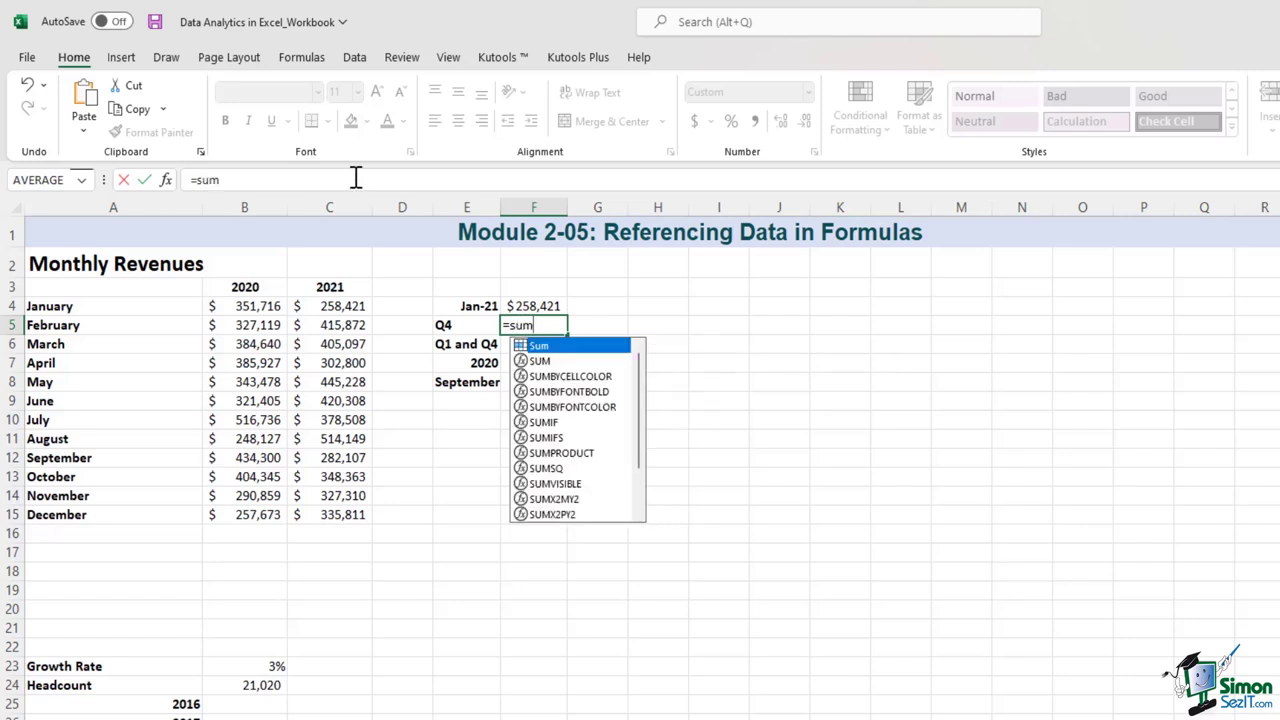
text(()
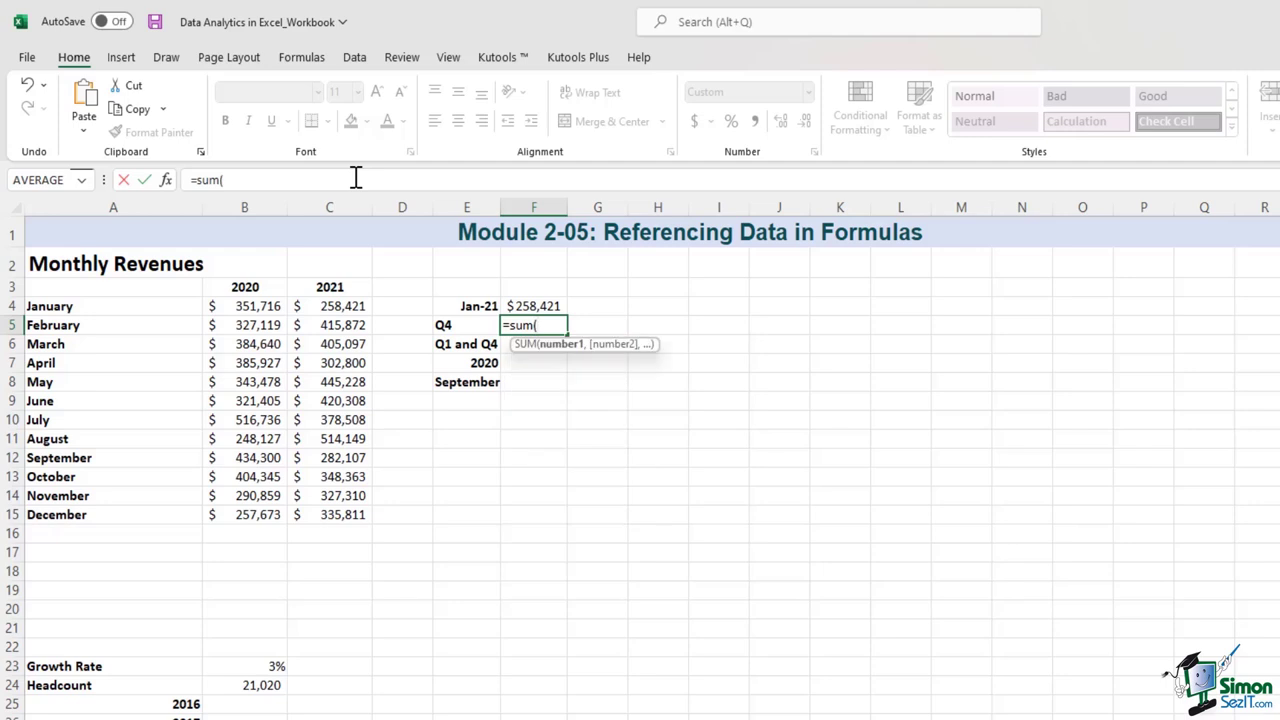
click(265, 476)
drag(265, 476, 260, 516)
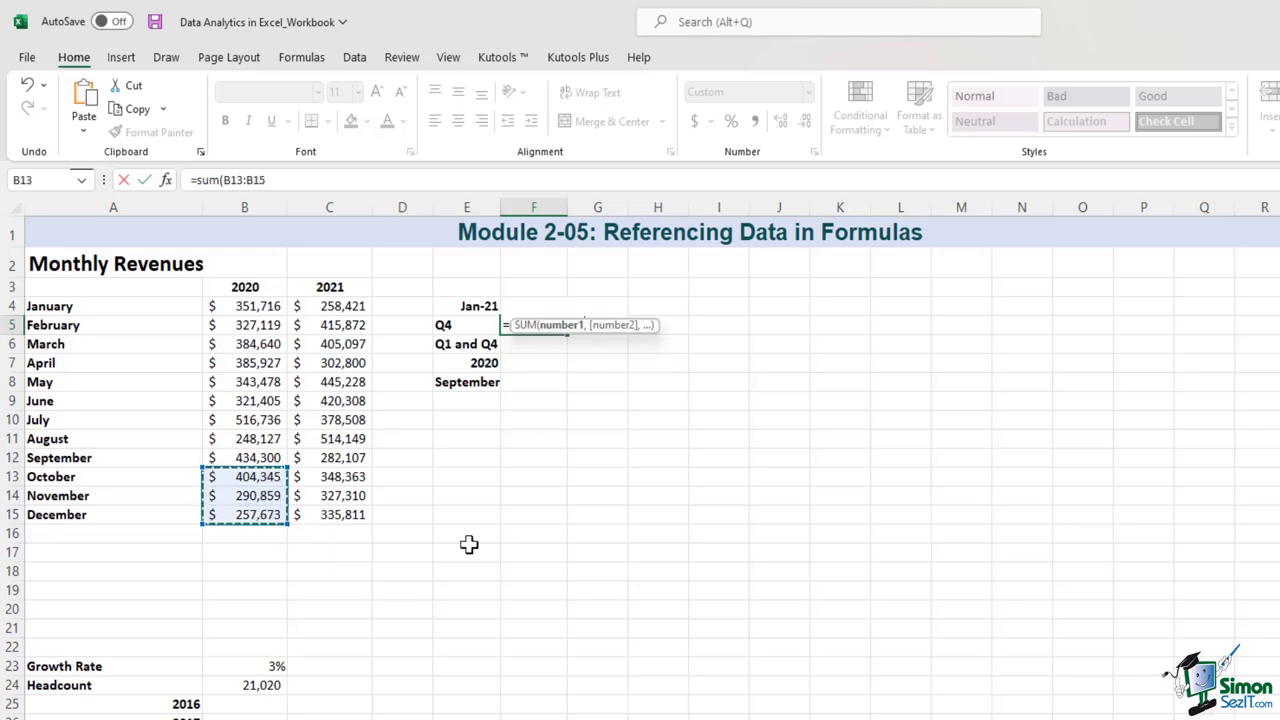
key(Return)
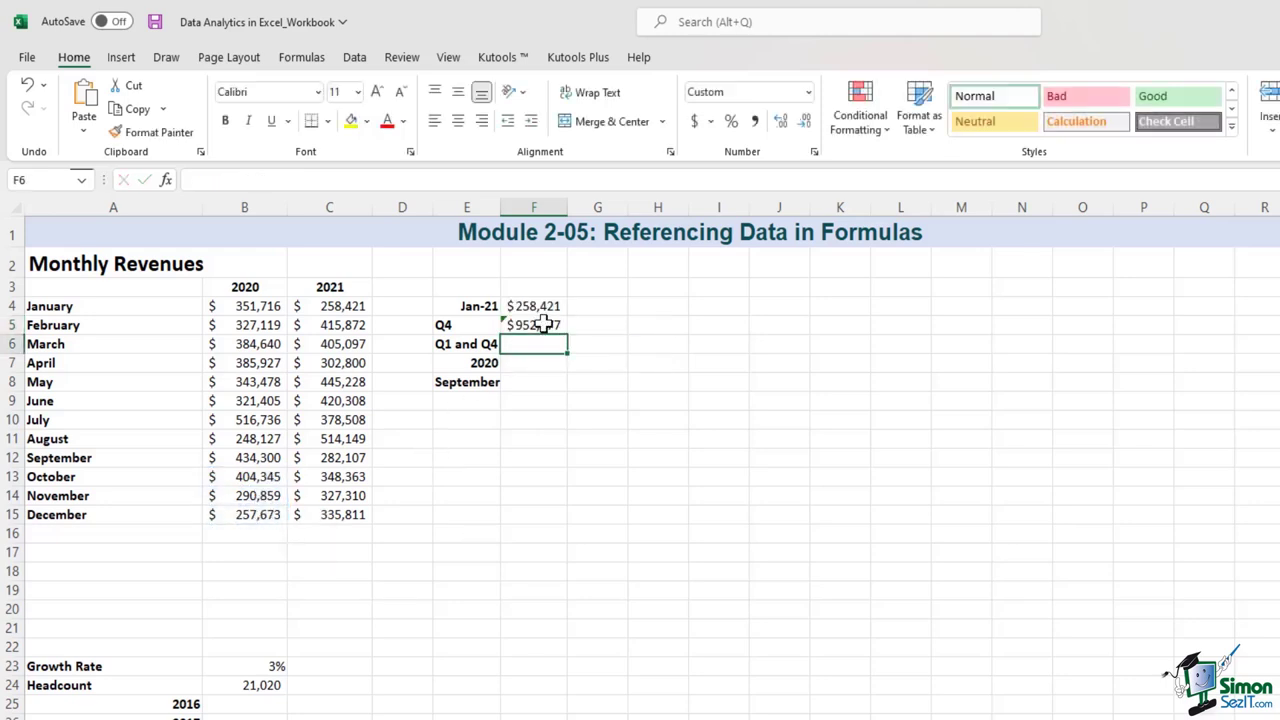
click(541, 324)
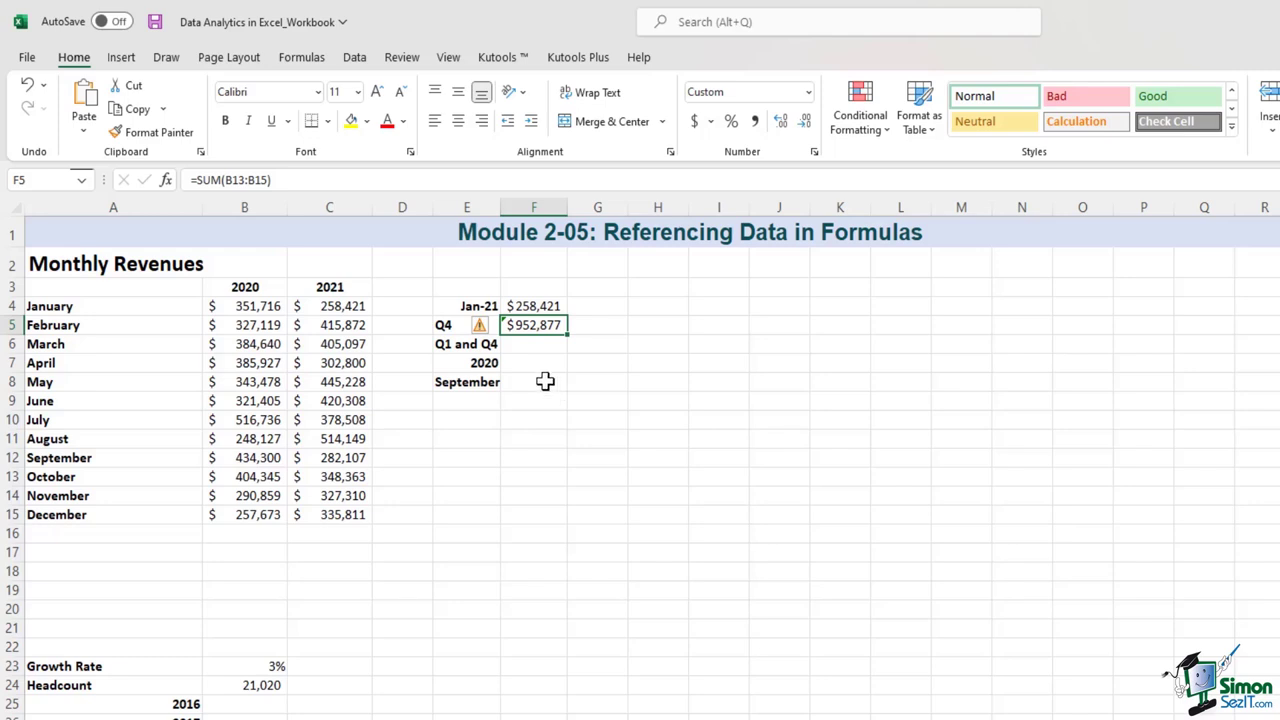
Start a SUM formula in F6 with the Q1 2020 revenues in B4:B6 as its first range.
click(541, 345)
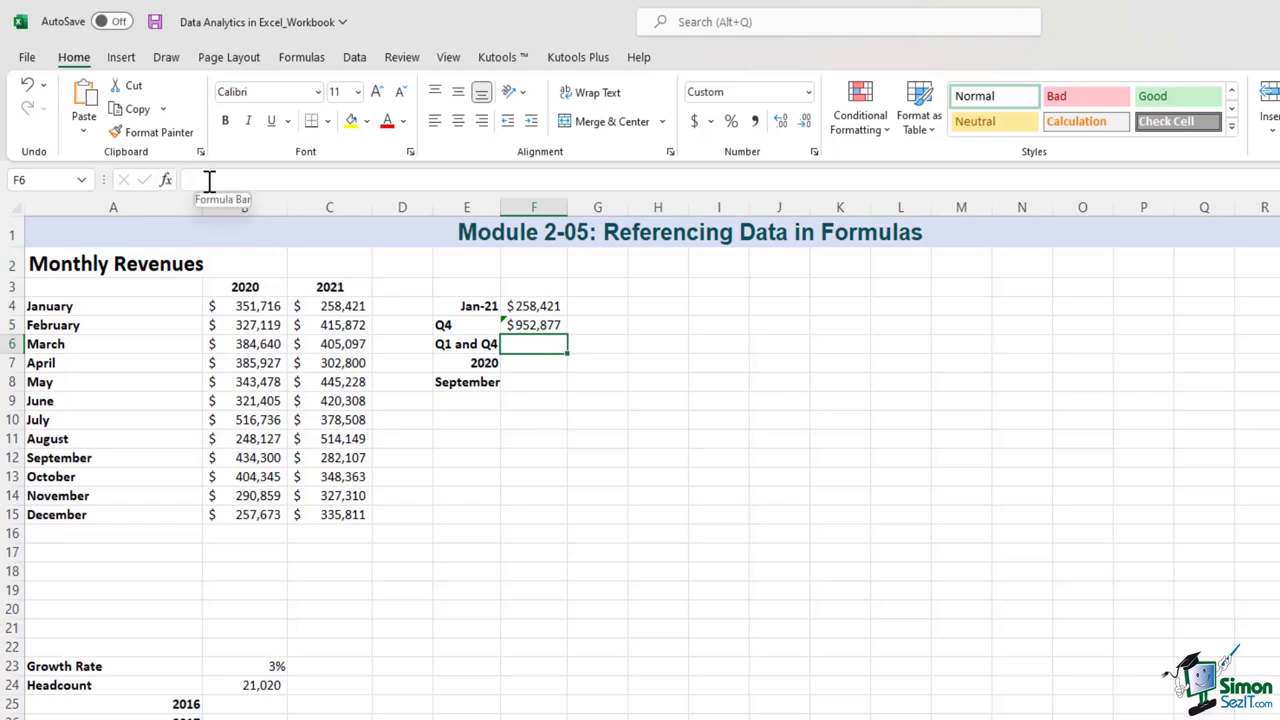
text(=s)
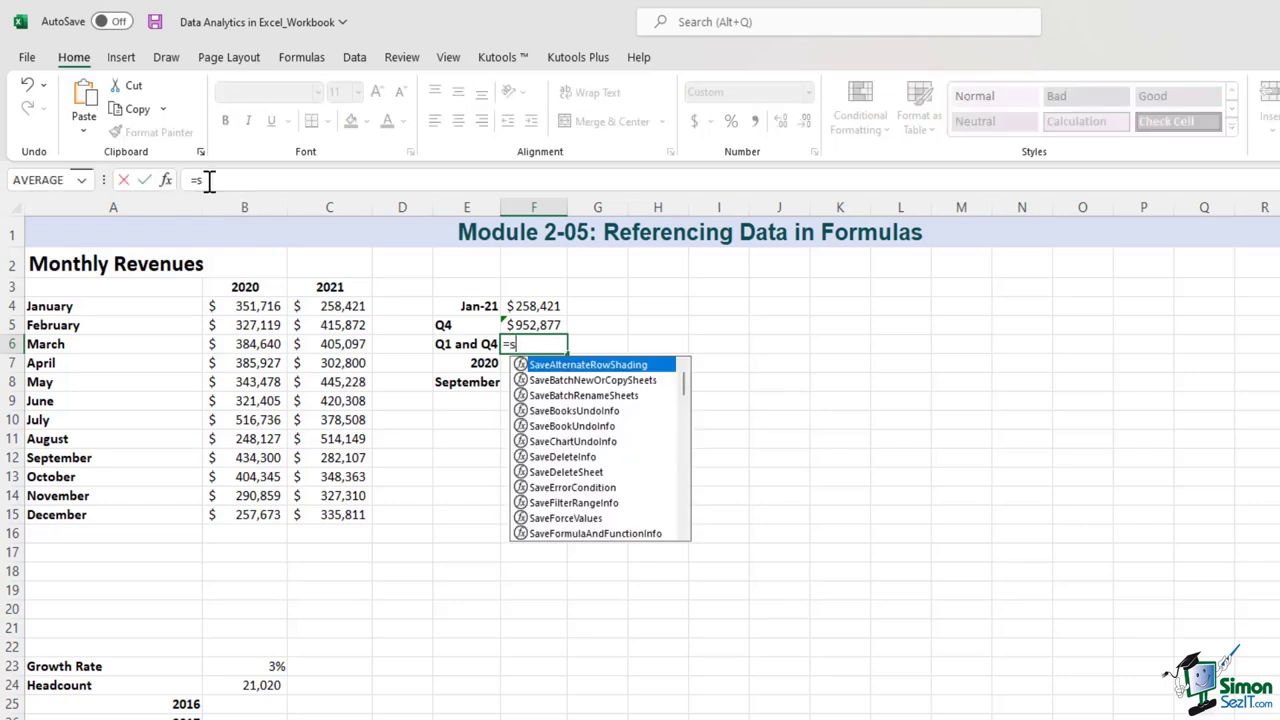
text(um()
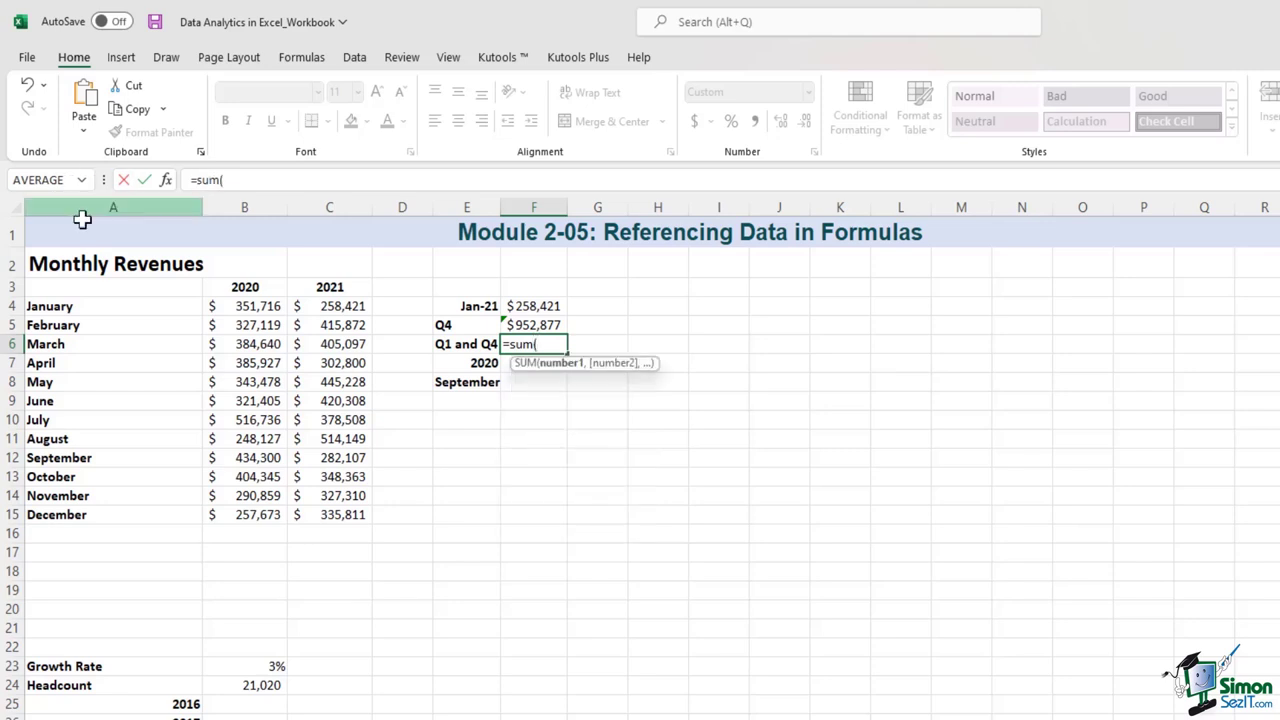
click(269, 306)
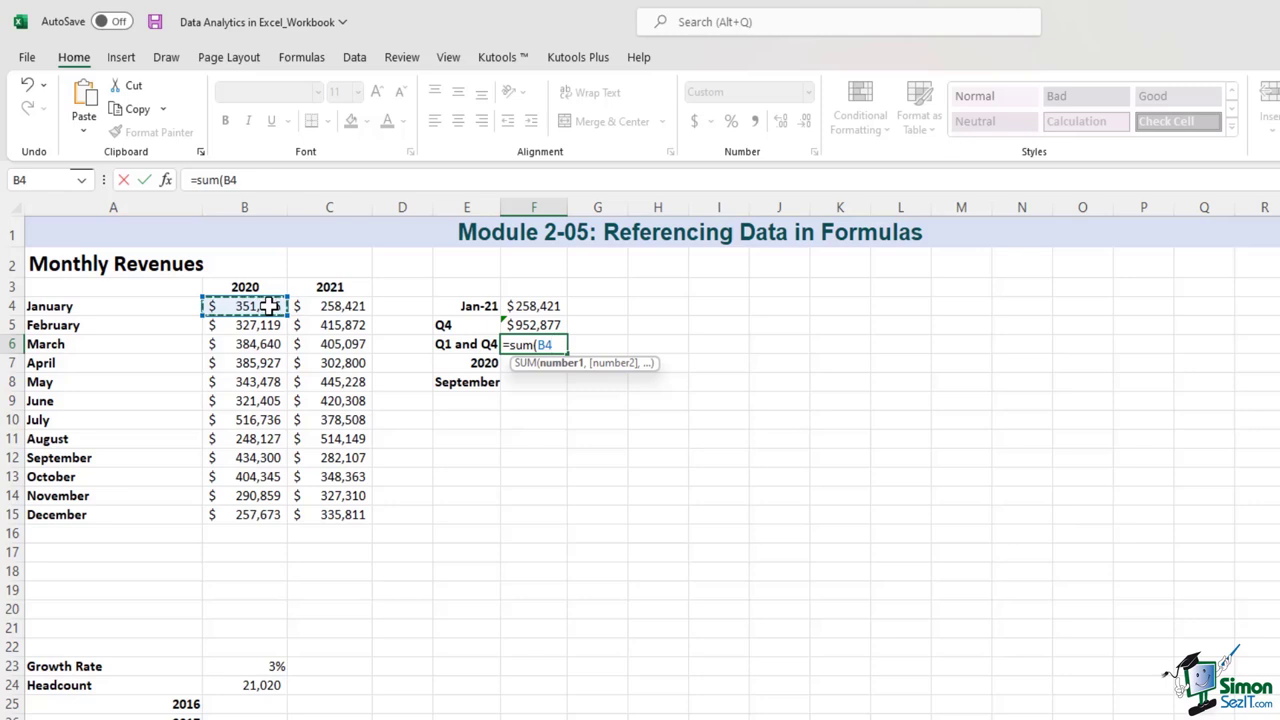
drag(269, 306, 269, 345)
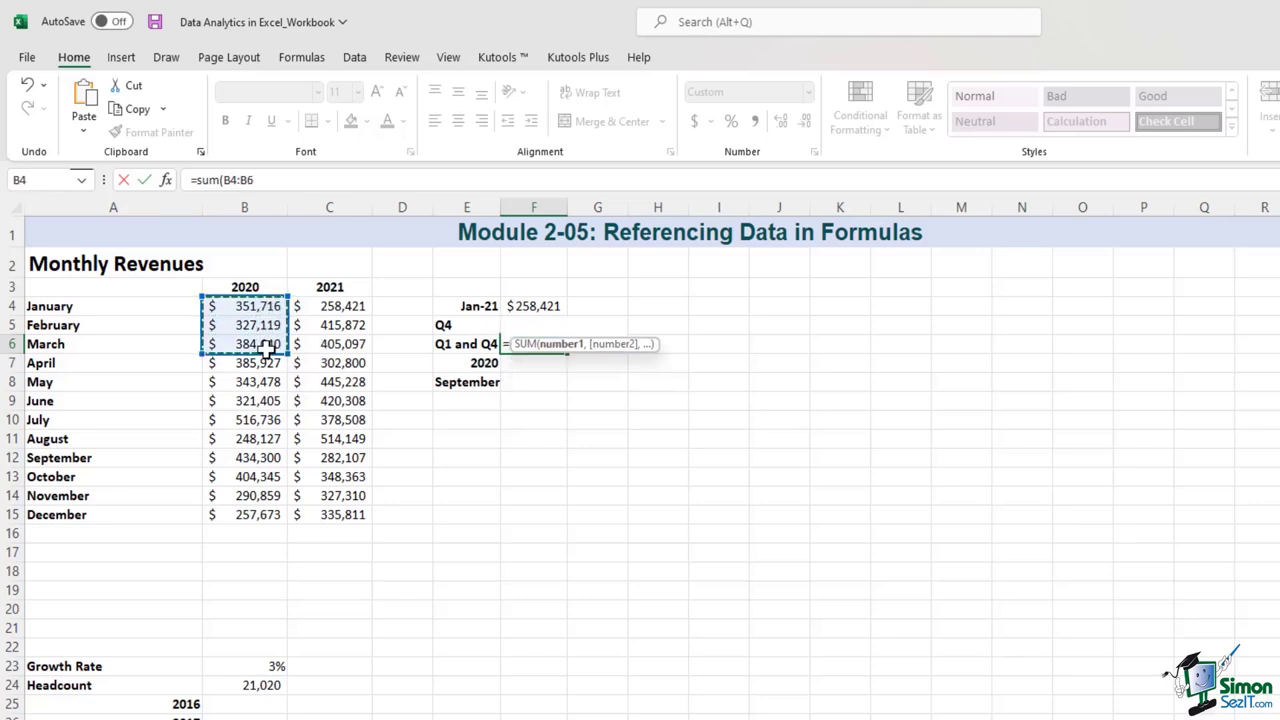
text())
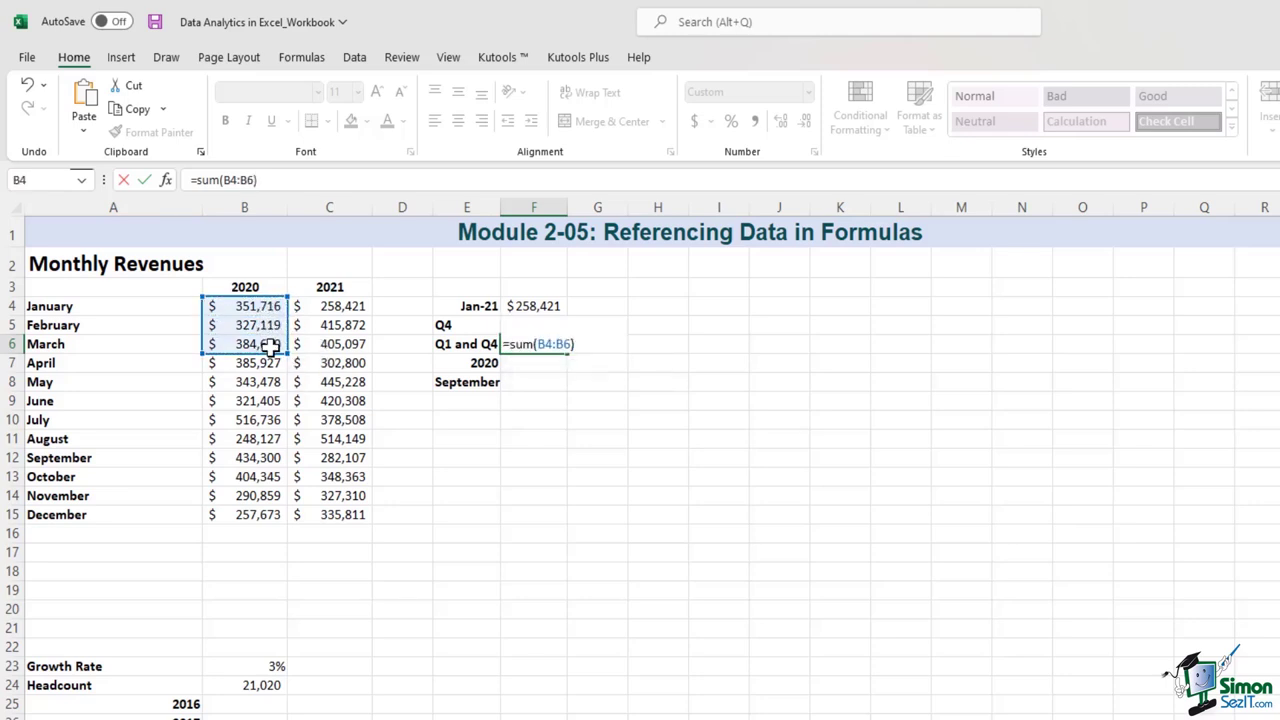
key(BackSpace)
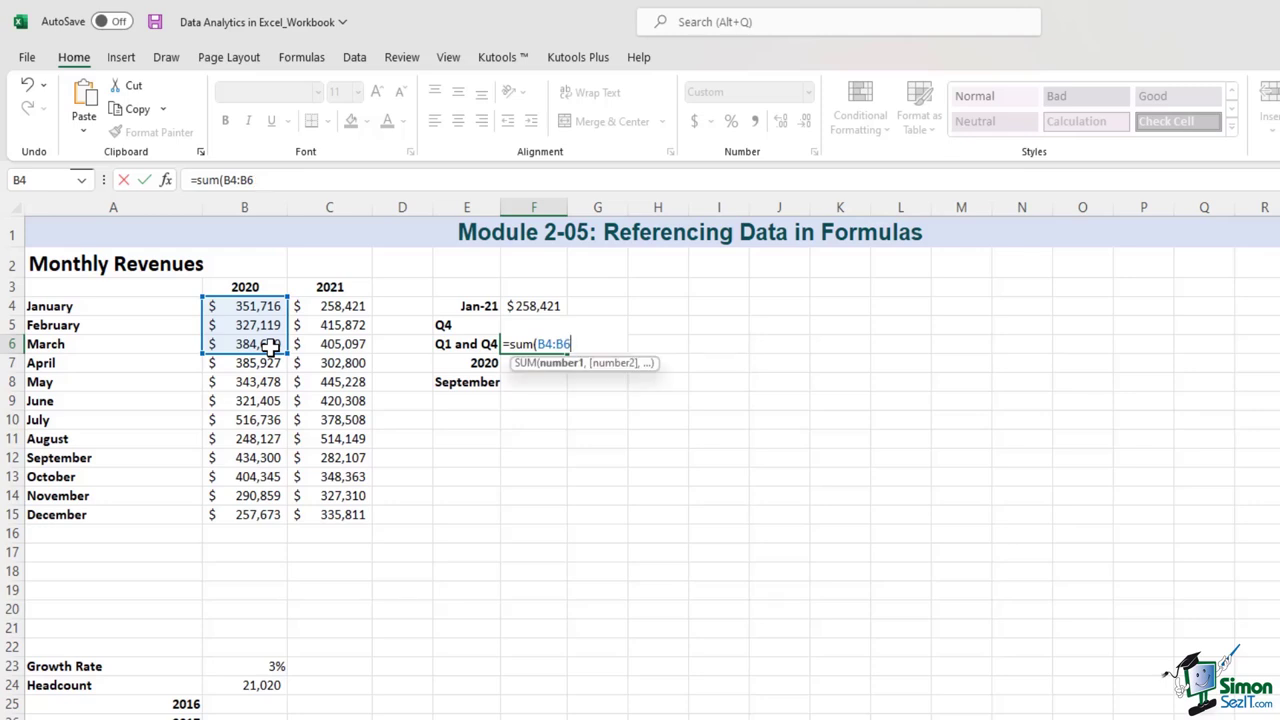
Complete the F6 formula with B13:B15 as the second SUM range and inspect the two ranges it references.
text(,)
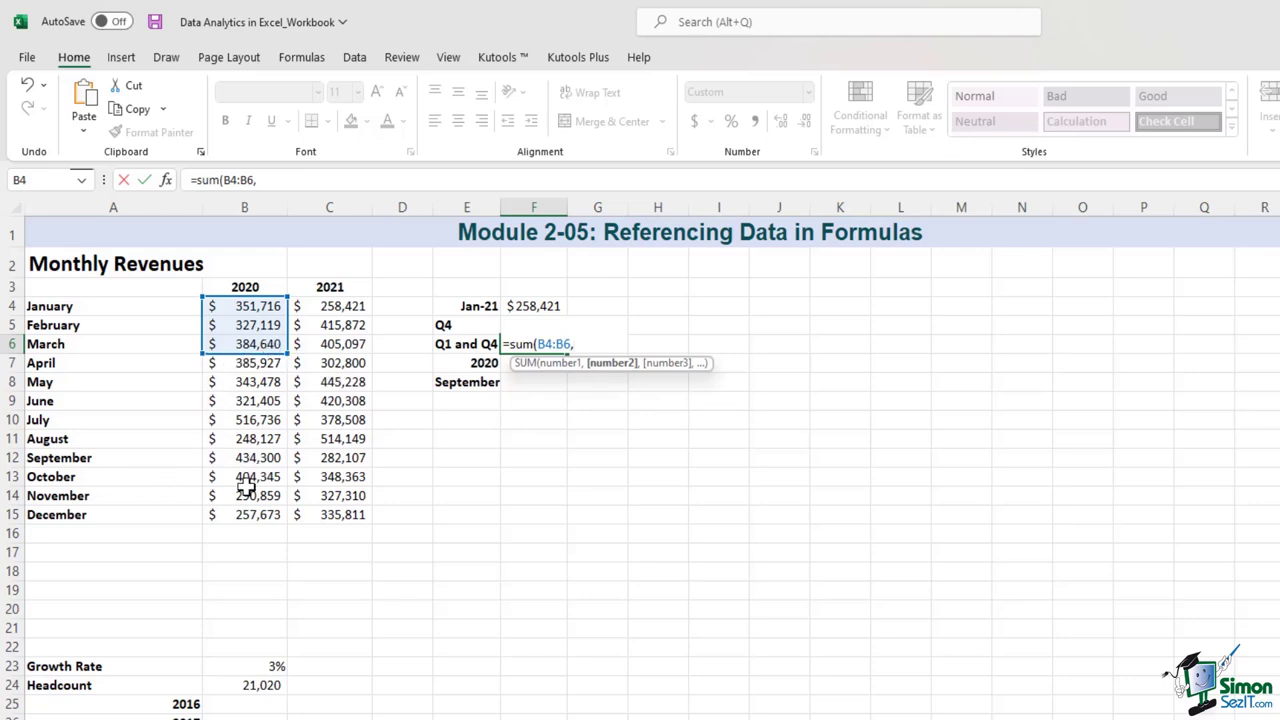
drag(250, 477, 256, 510)
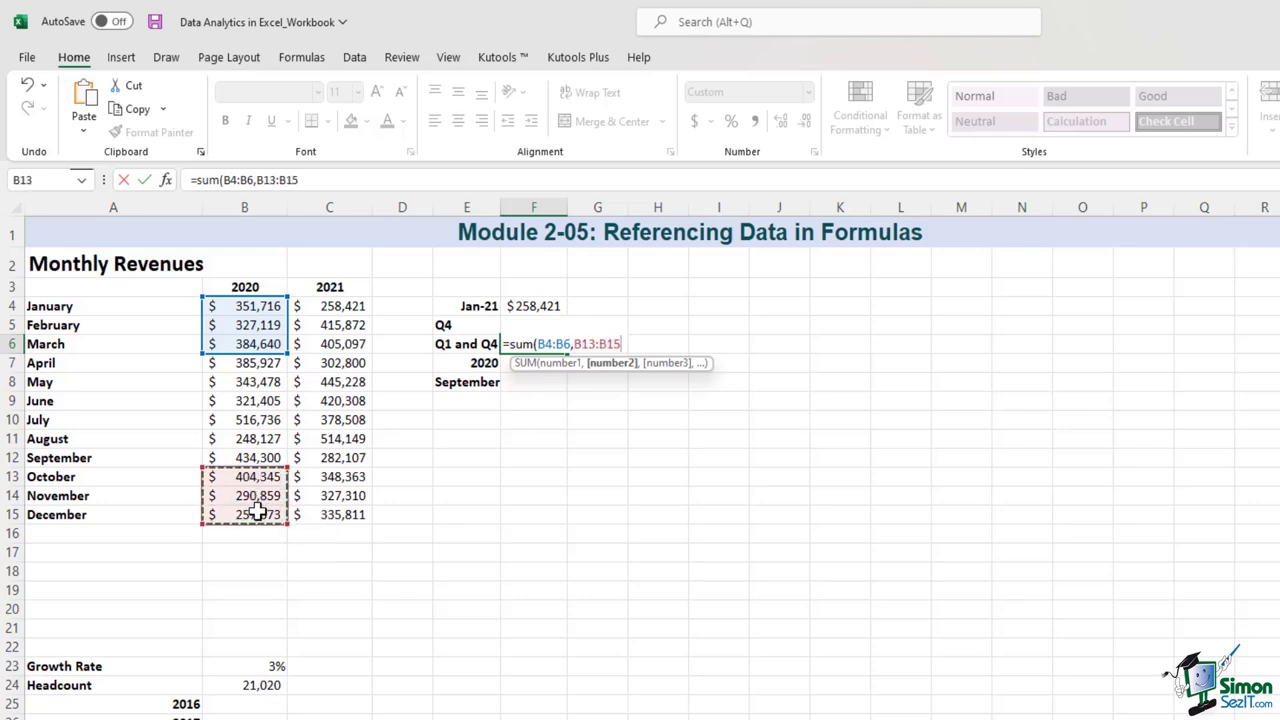
text())
key(Return)
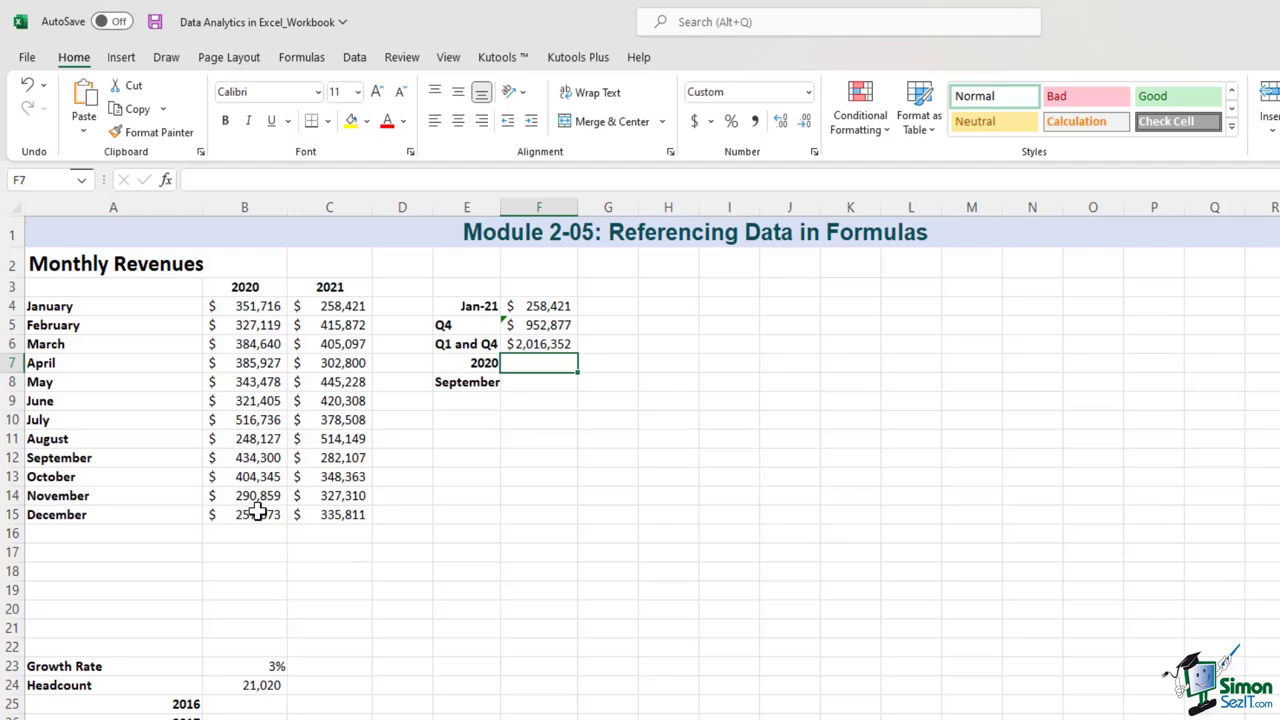
click(560, 344)
click(347, 179)
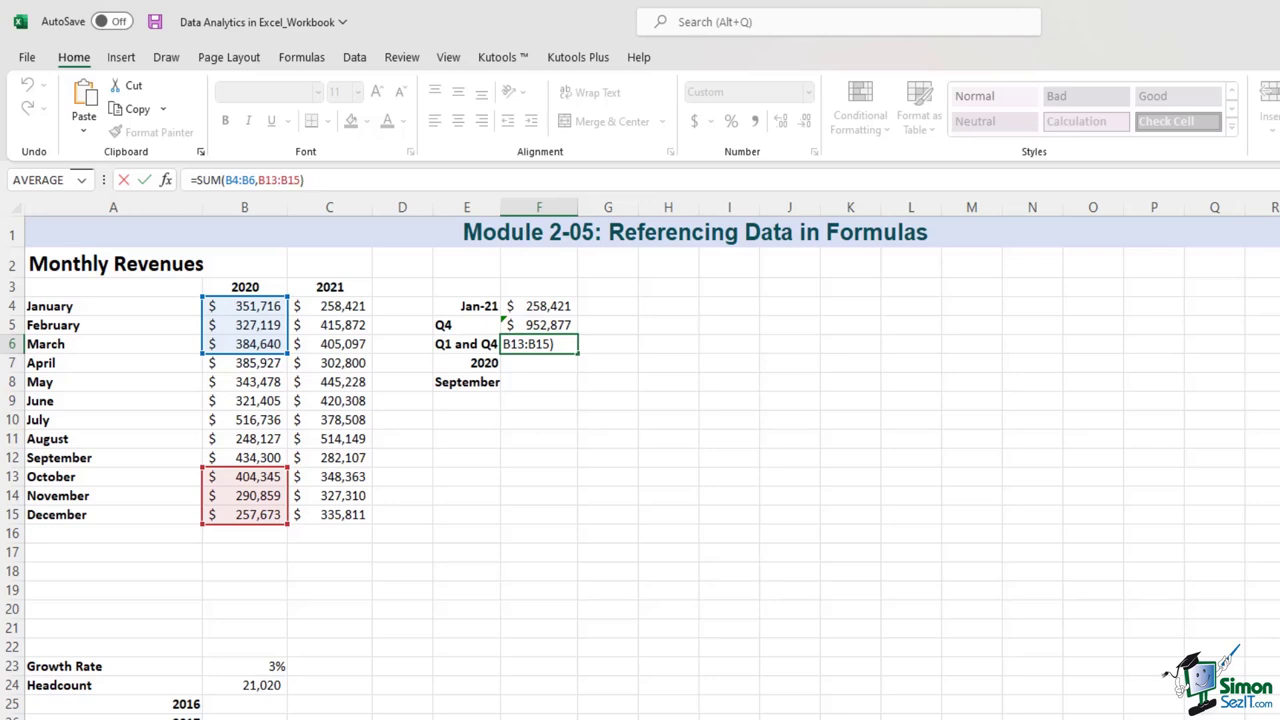
key(Return)
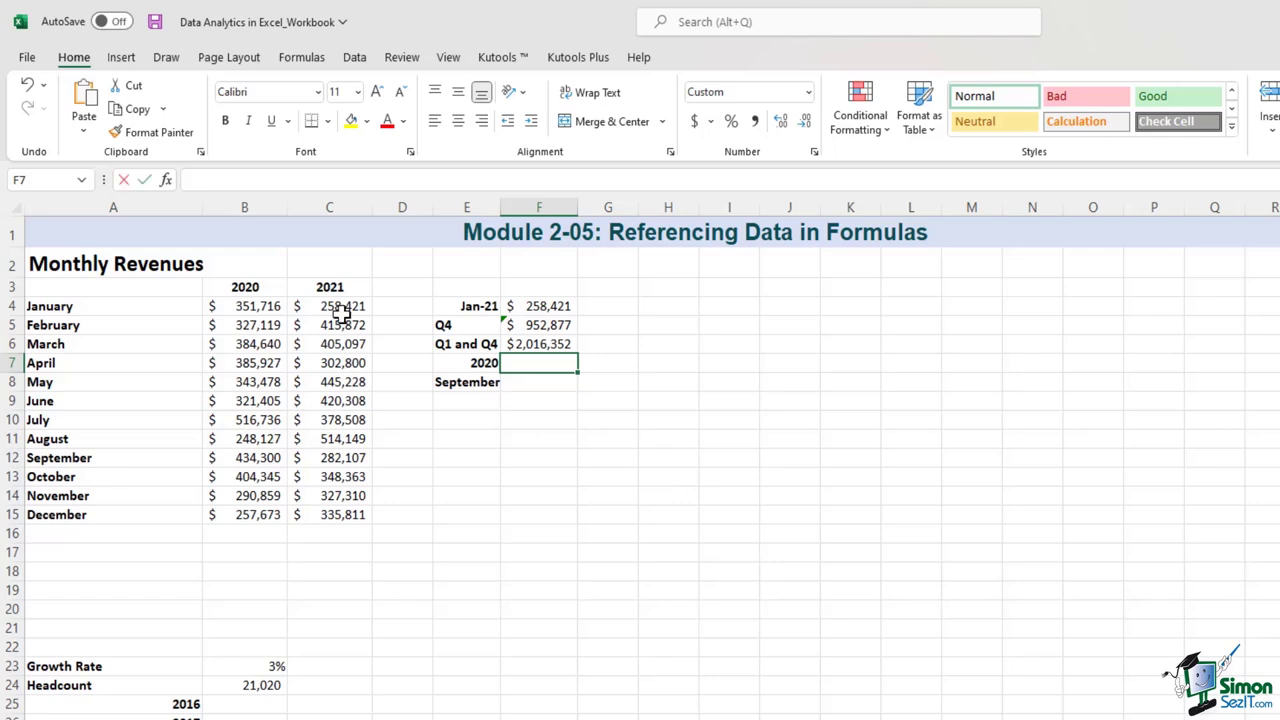
Total the full-year 2020 revenues in F7 with a SUM of B4:B15 and check the resulting formula.
text(=sum)
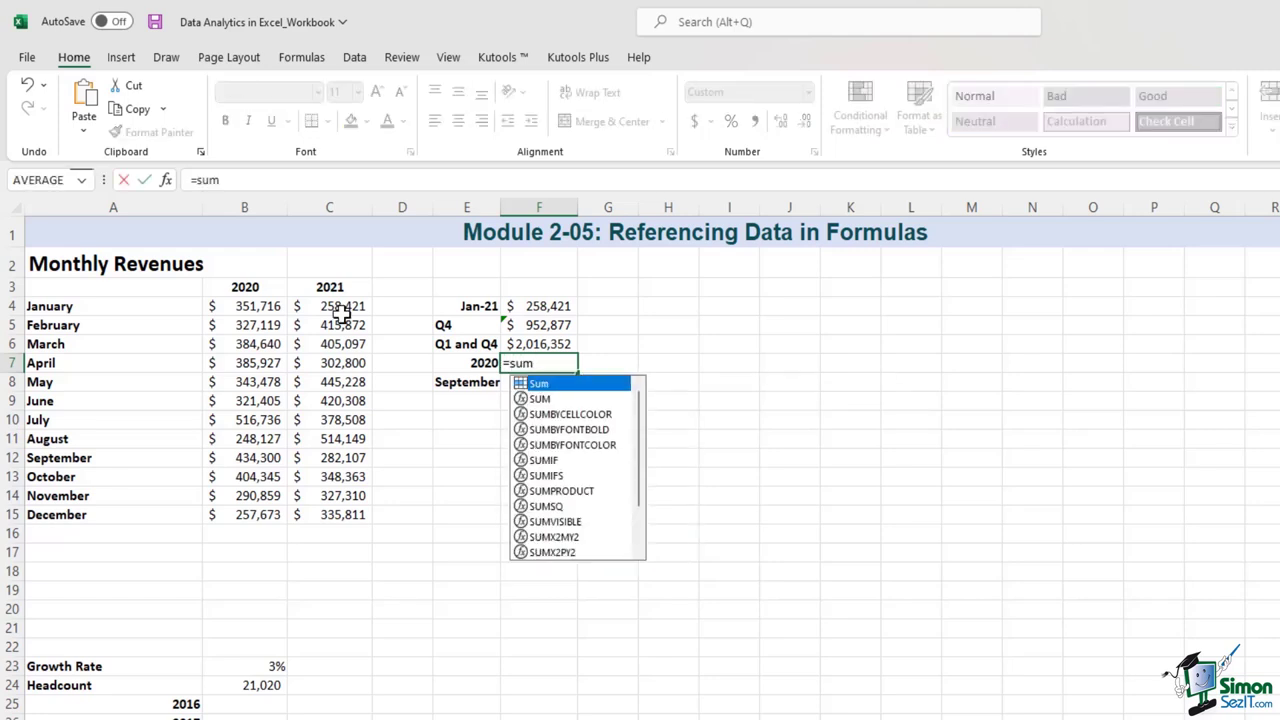
text(()
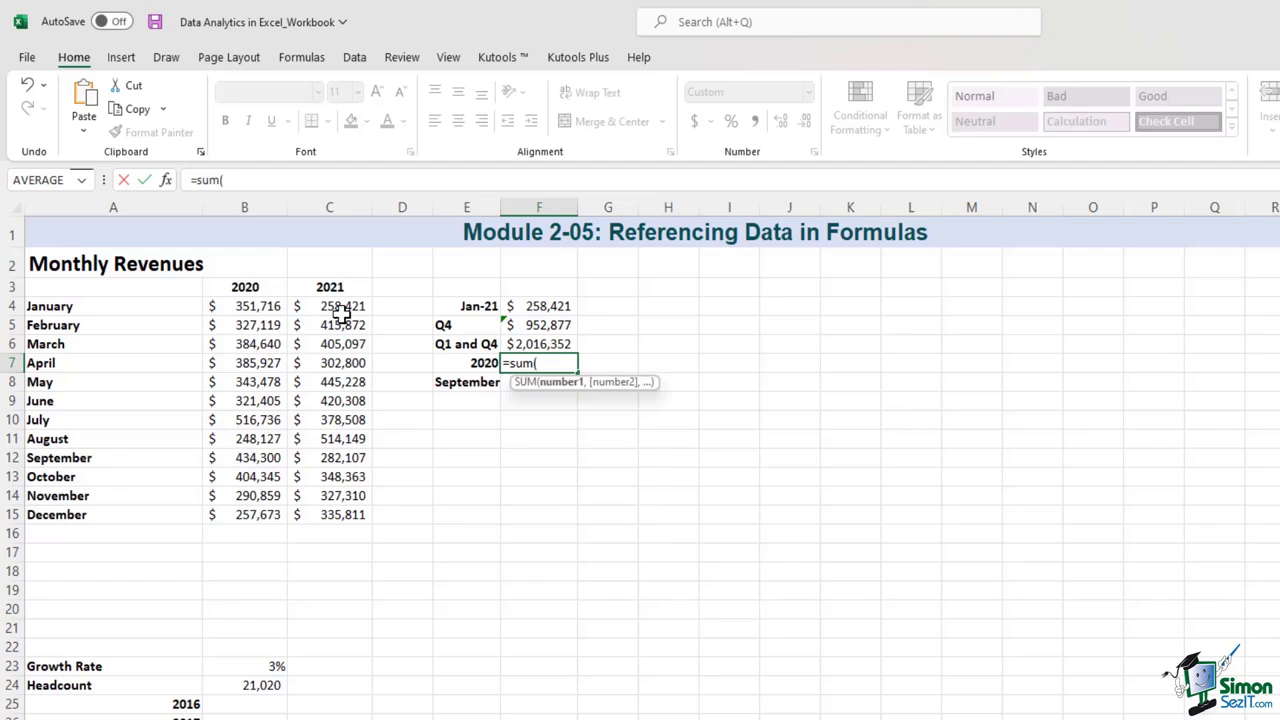
click(286, 306)
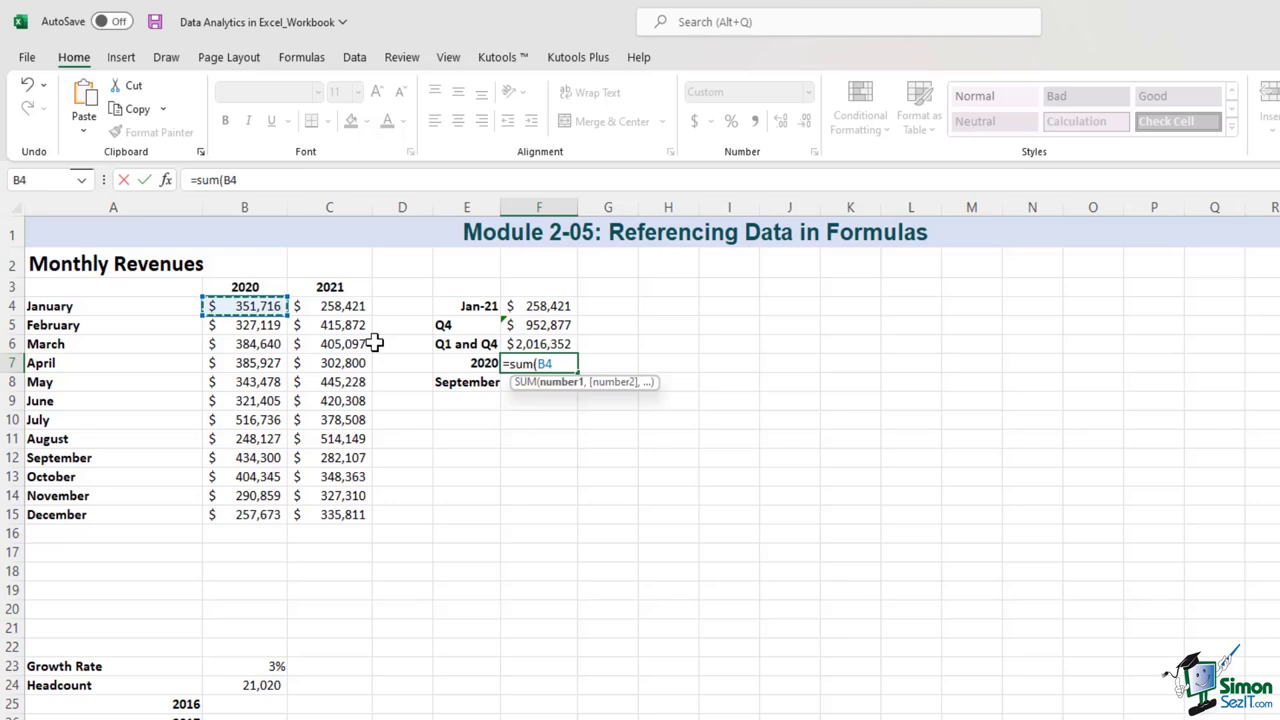
key(ctrl+shift+Down)
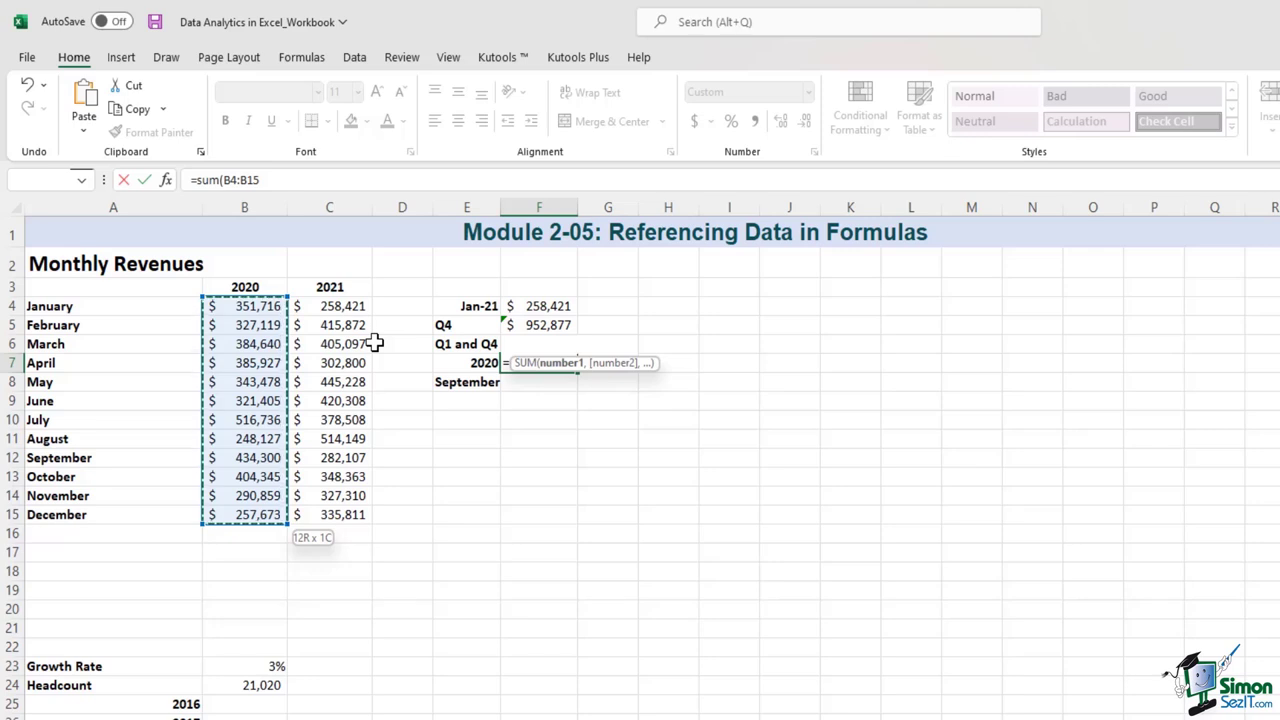
key(Return)
key(Up)
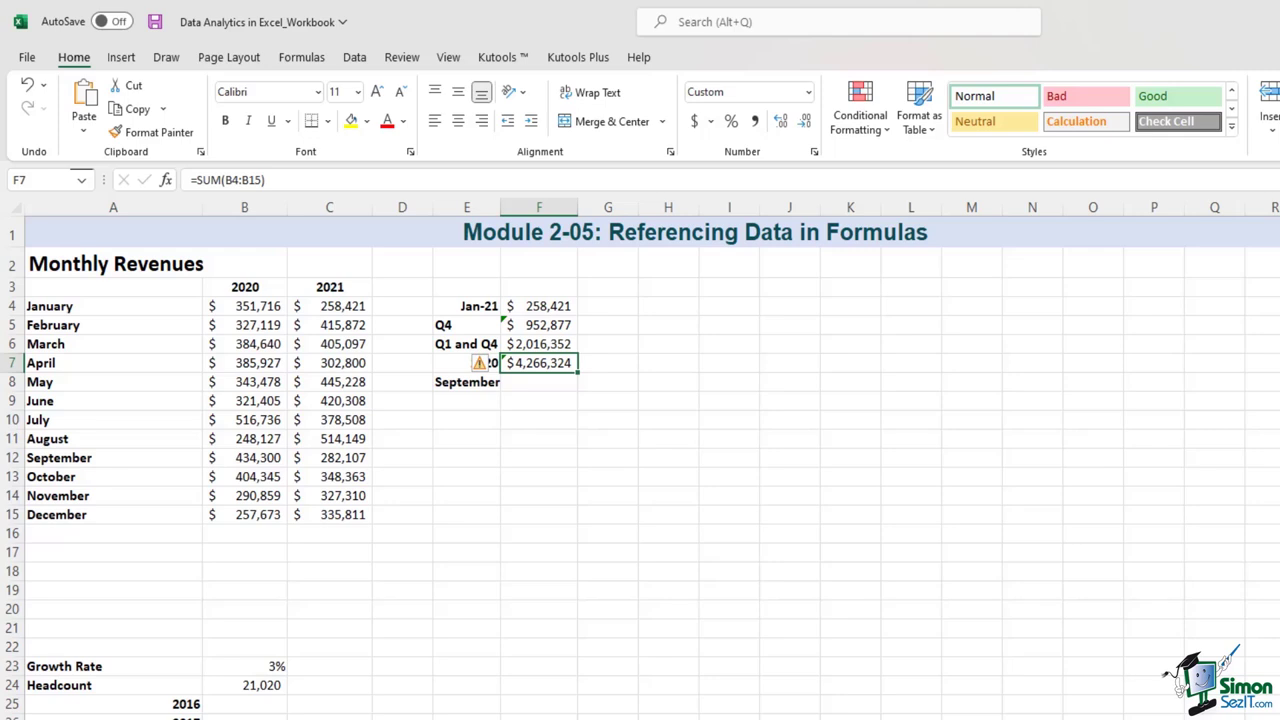
Total the September revenues of both years in F8 with a SUM of B12:C12.
click(540, 383)
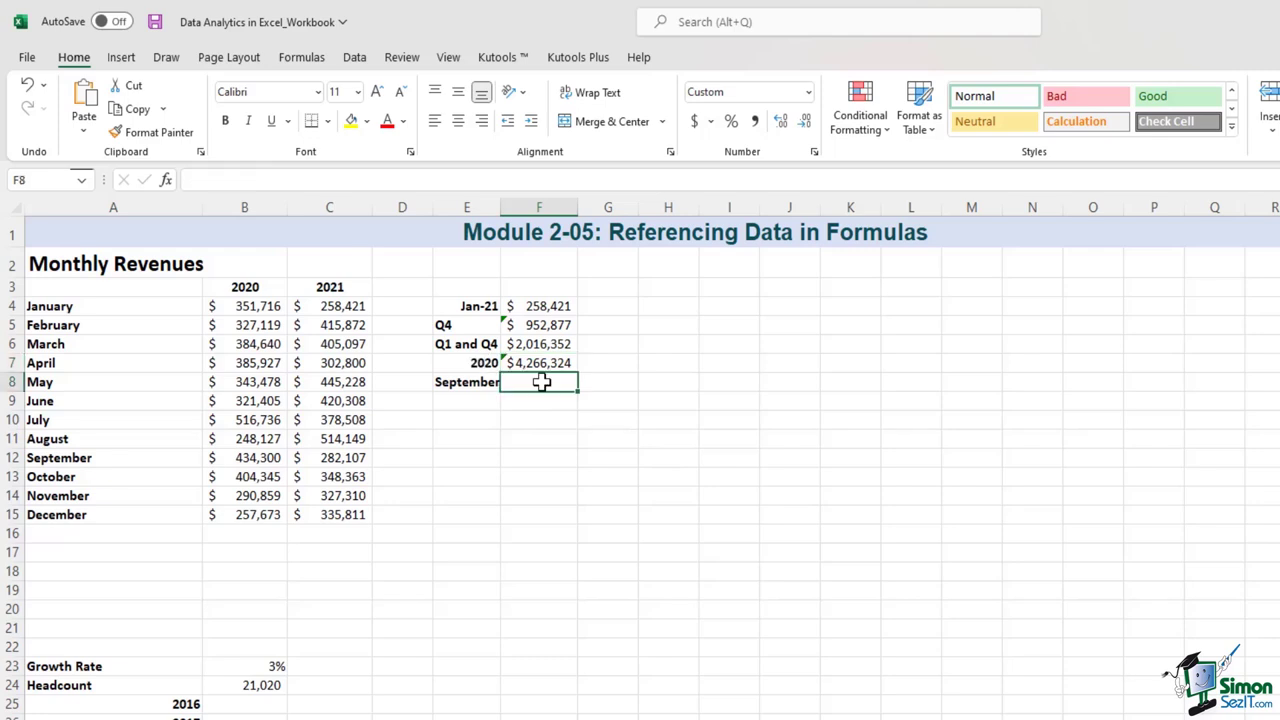
text(=sum()
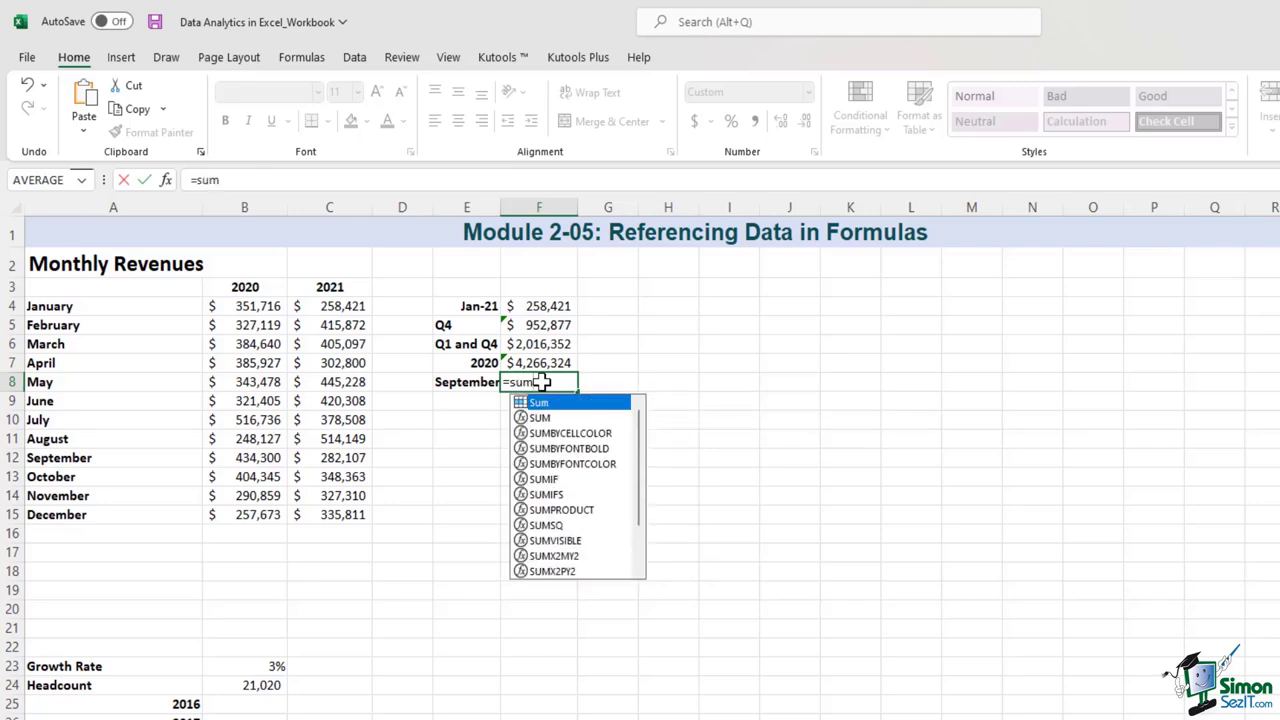
click(265, 457)
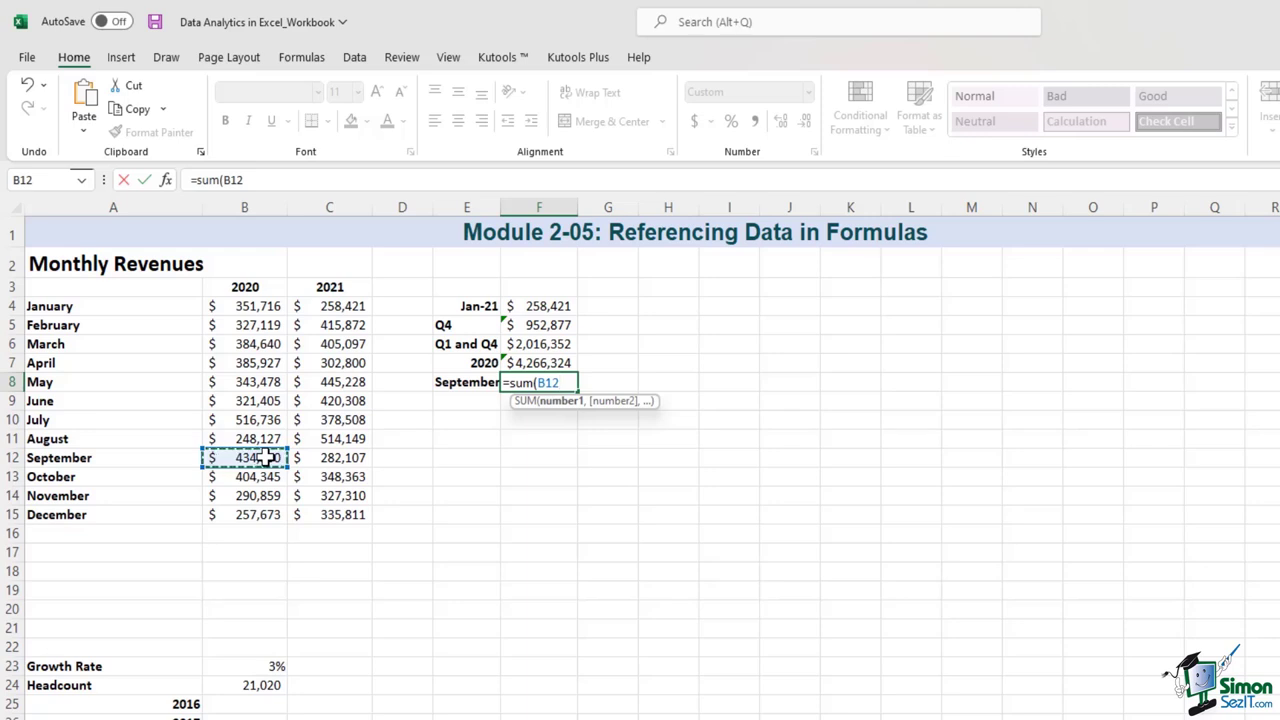
drag(252, 456, 343, 457)
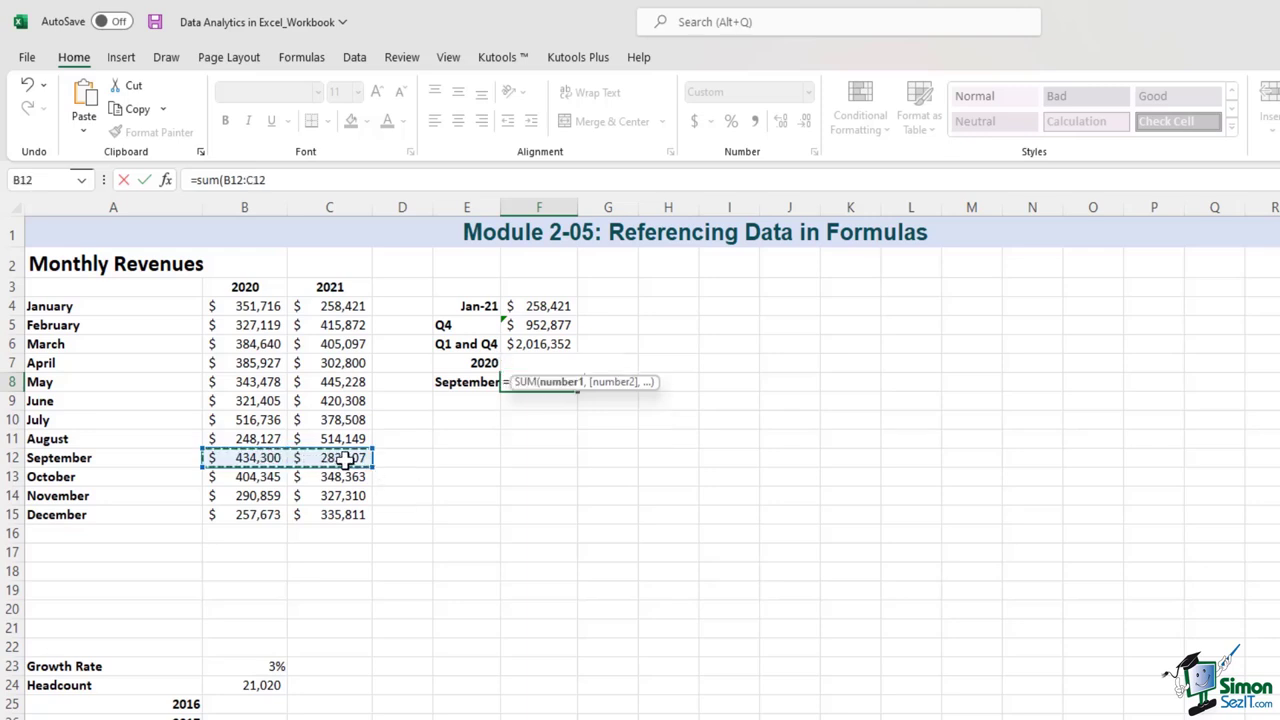
key(Return)
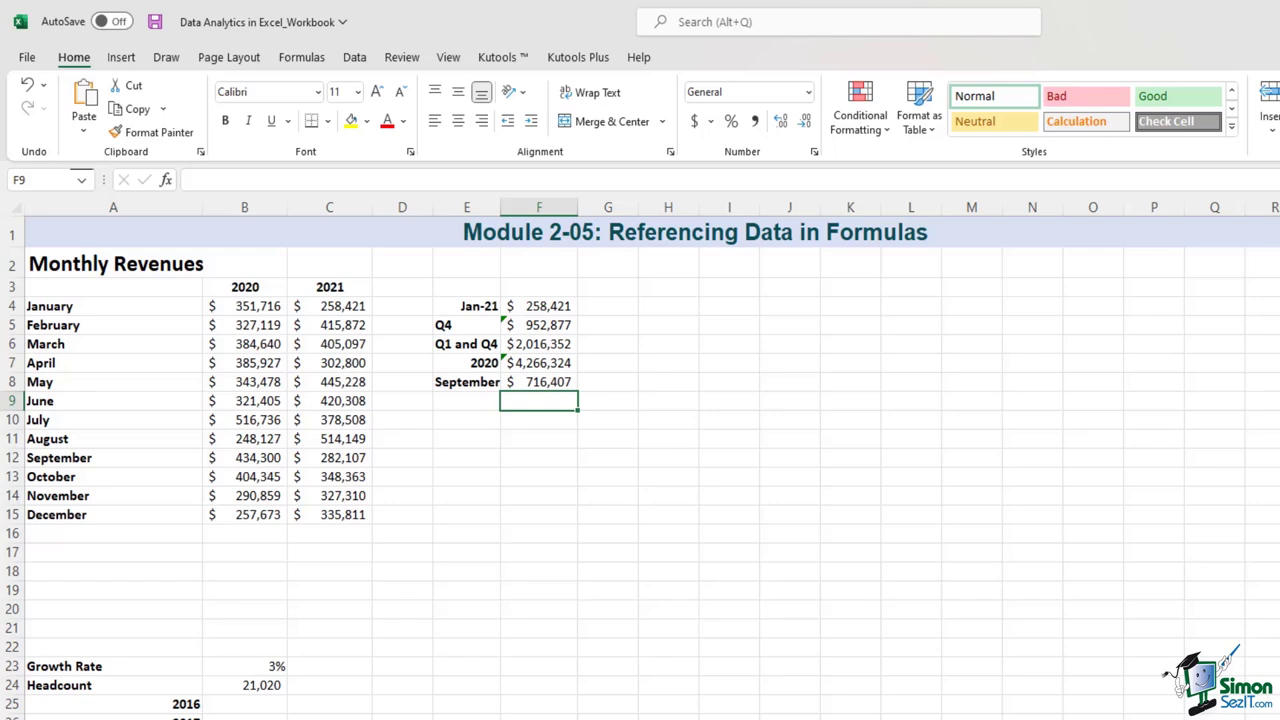
Examine the growth rate, the headcount and the empty 2016 to 2024 projection cells below the monthly revenues.
scroll(642, 681, down, 3)
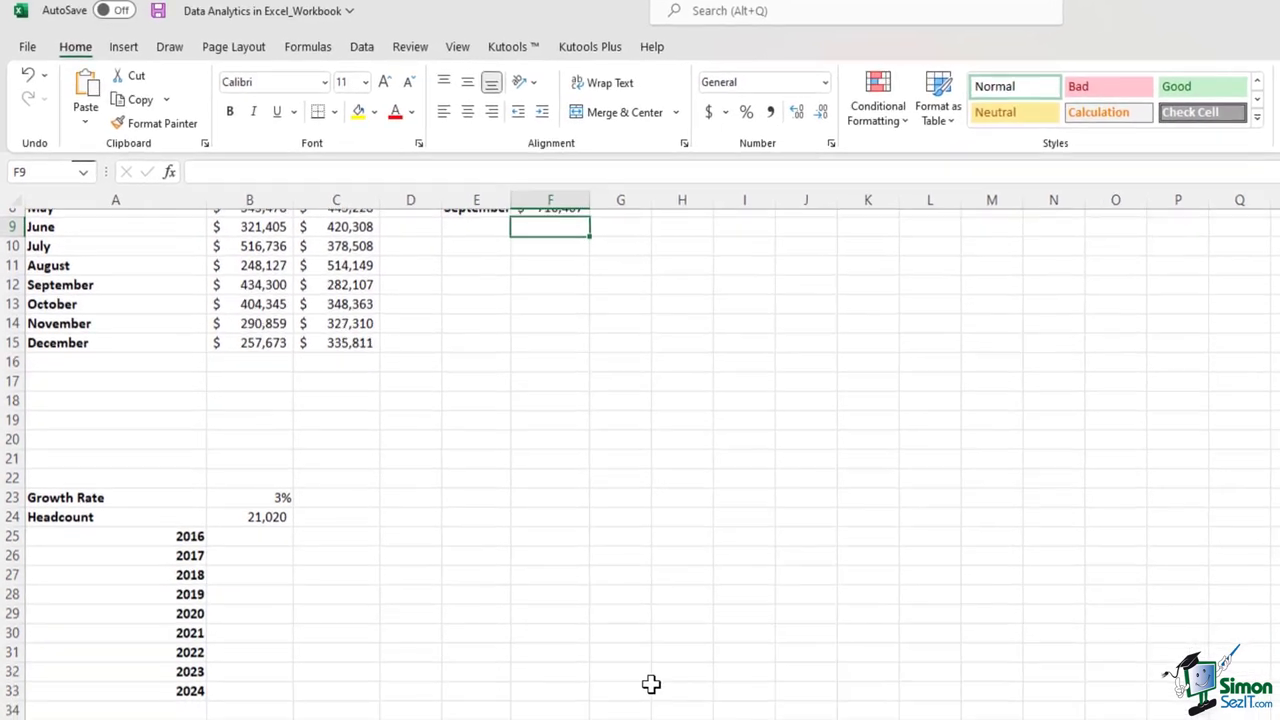
scroll(651, 684, down, 1)
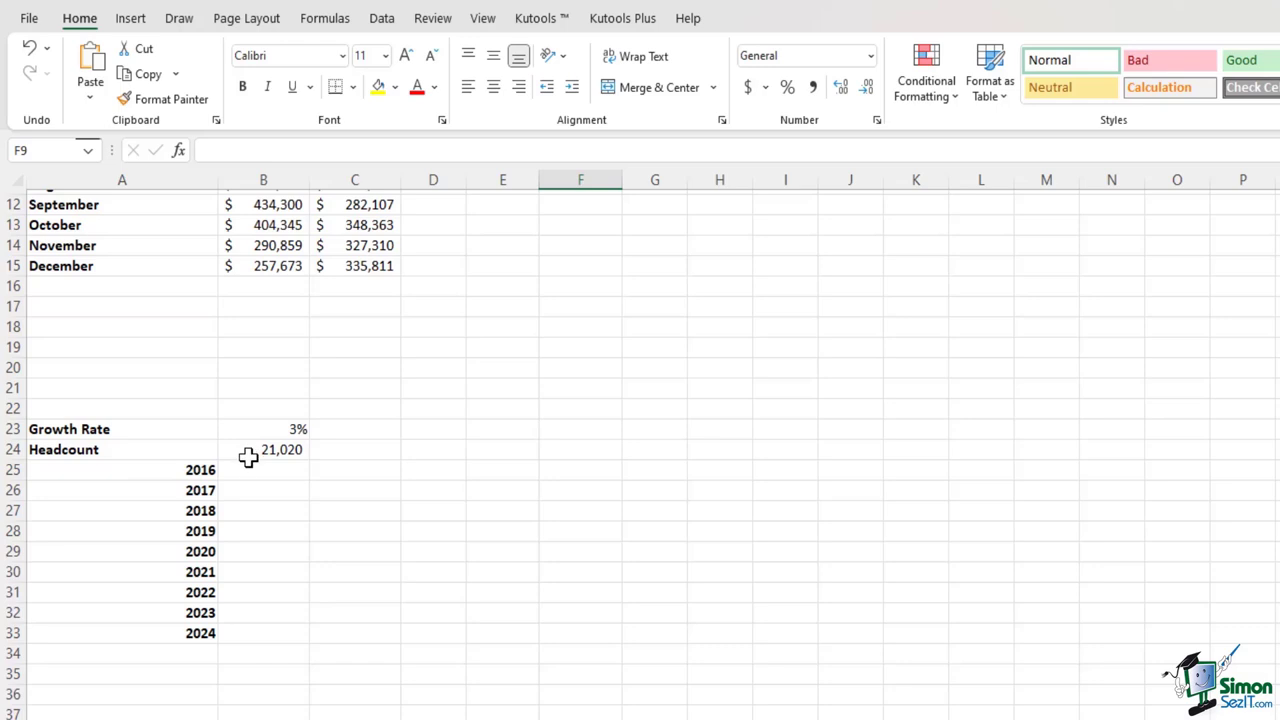
drag(170, 451, 249, 449)
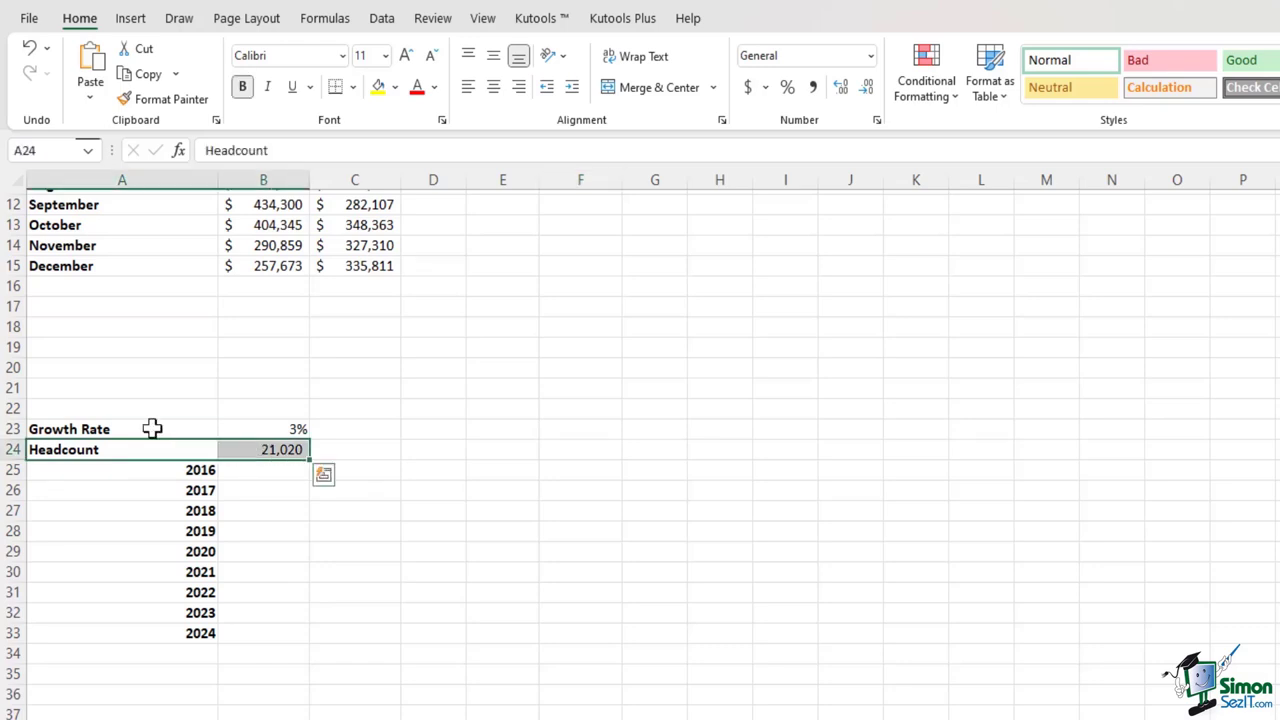
drag(152, 428, 255, 431)
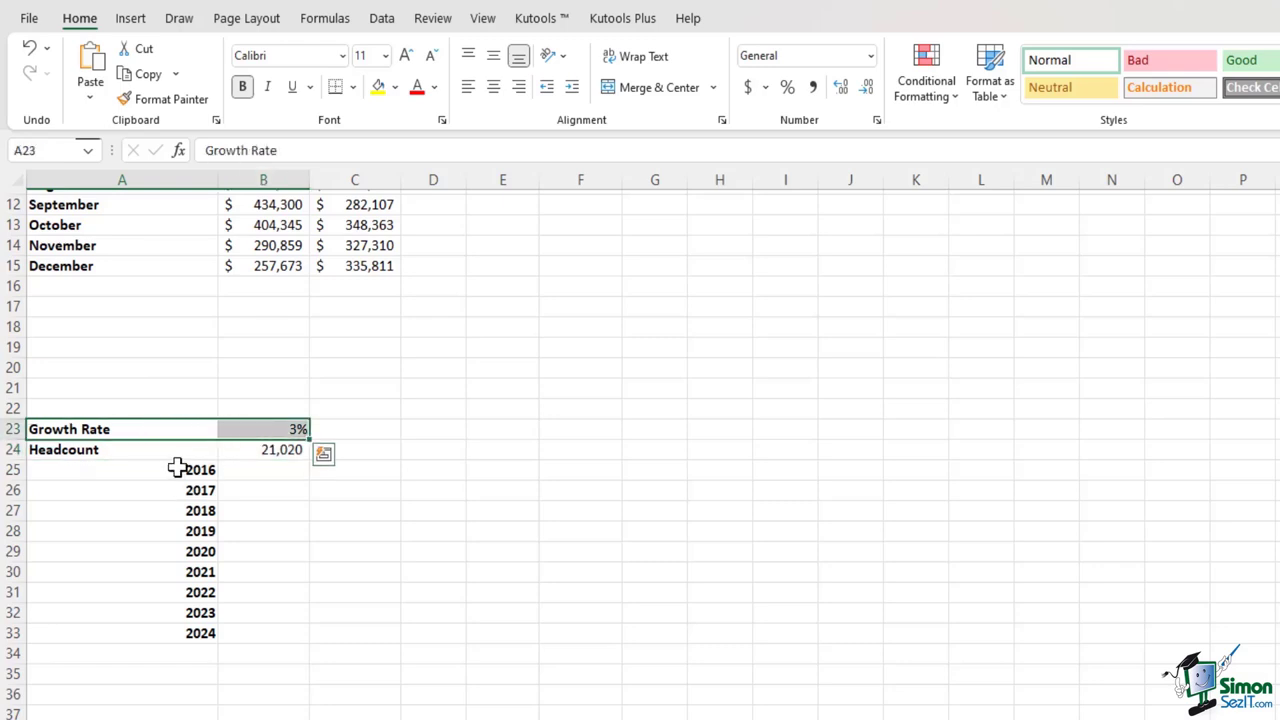
drag(177, 468, 157, 628)
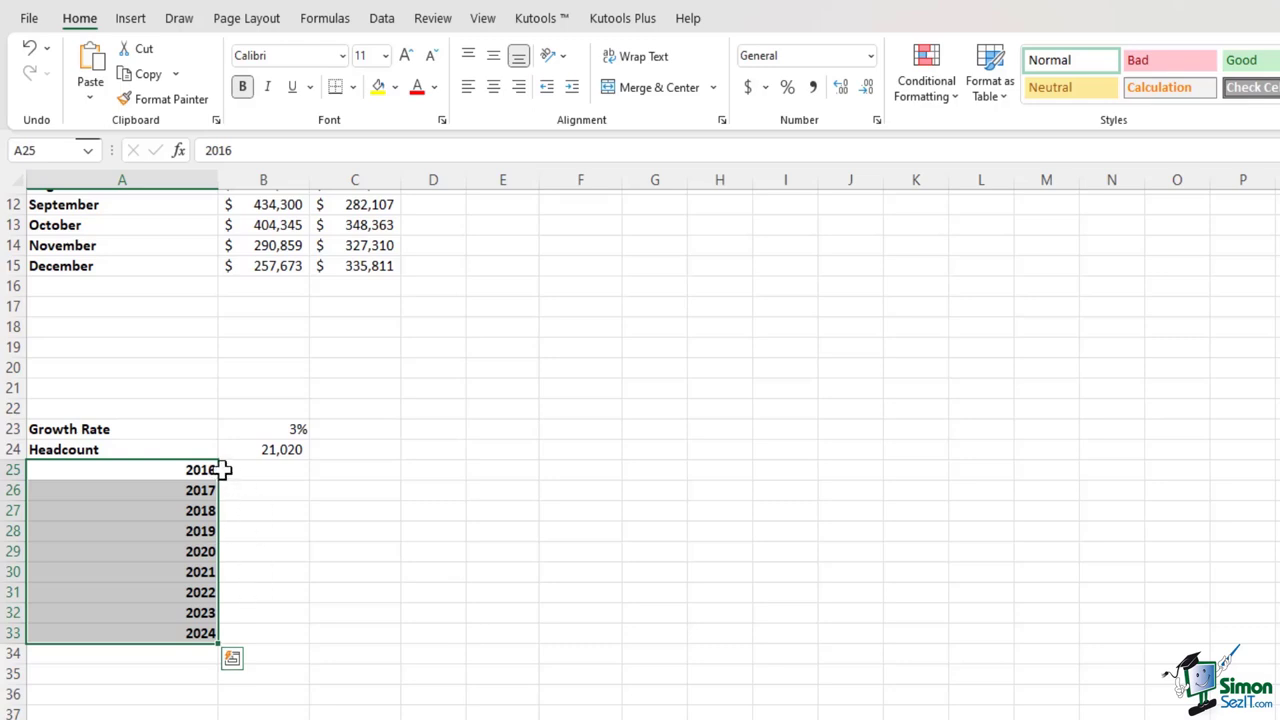
drag(238, 469, 245, 629)
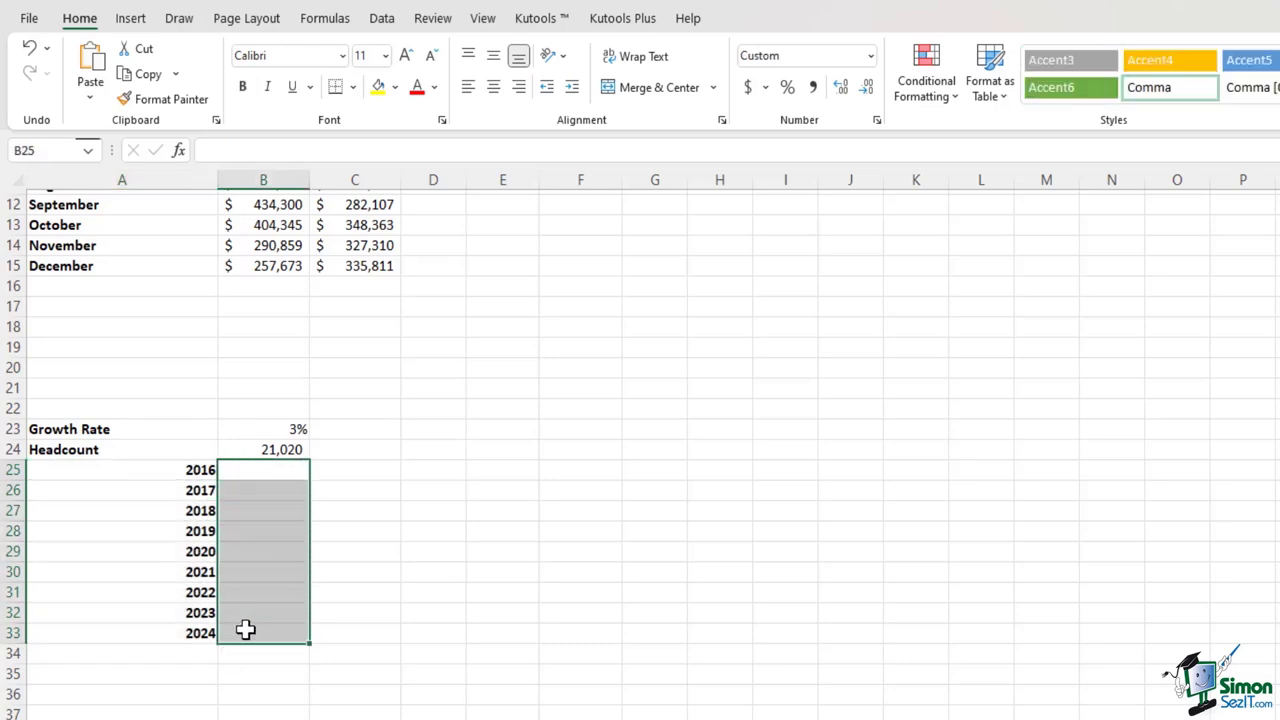
click(543, 661)
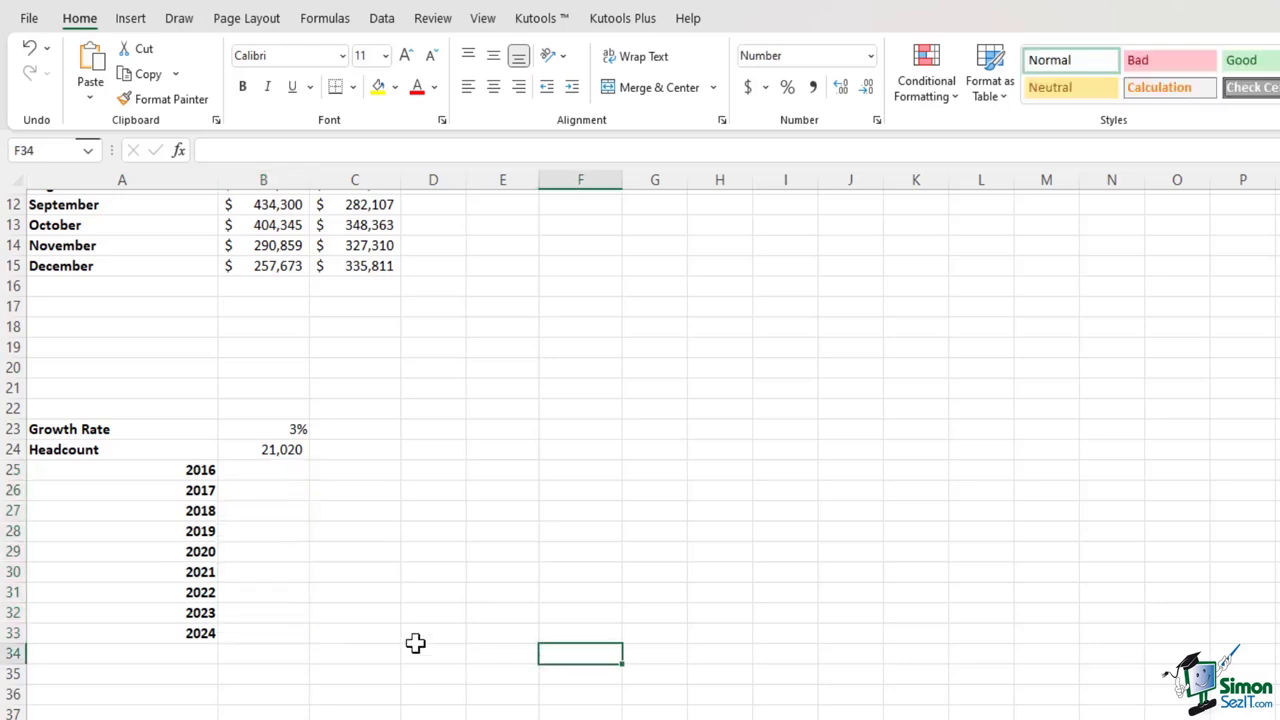
Calculate the 2016 headcount in B25 with the formula =B24+(B24*B23) and check the entered formula.
click(284, 470)
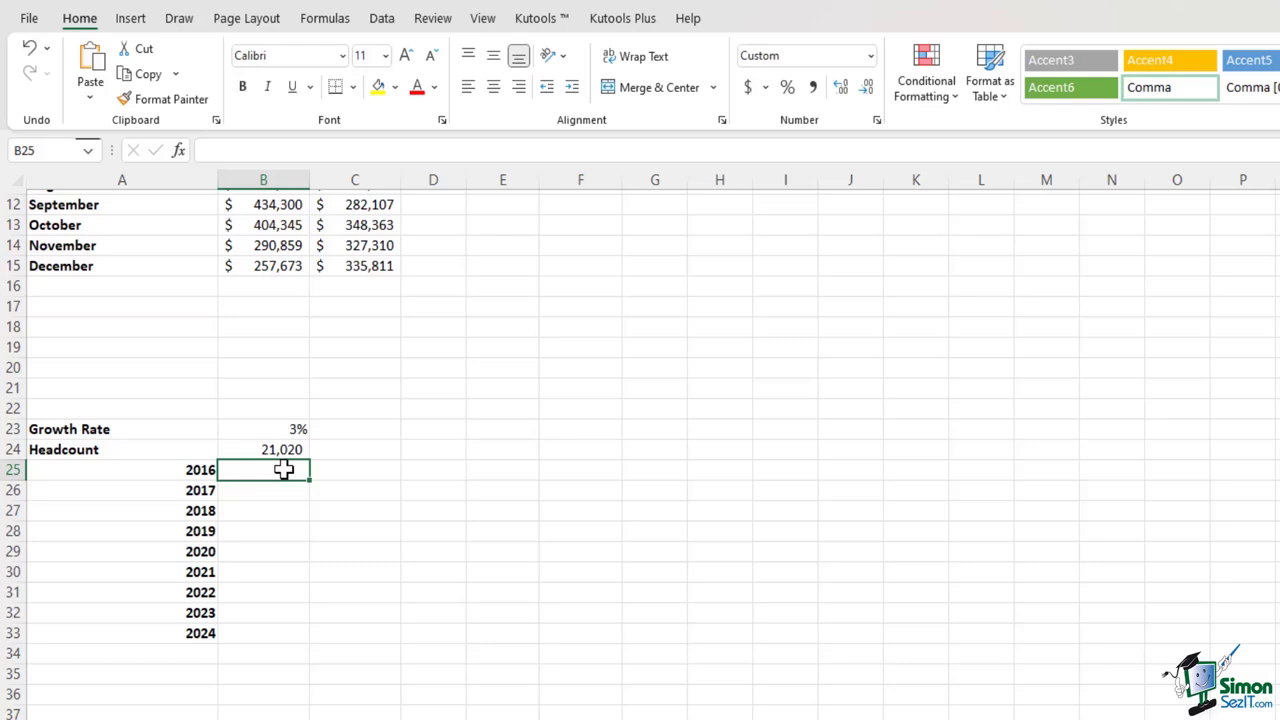
text(=)
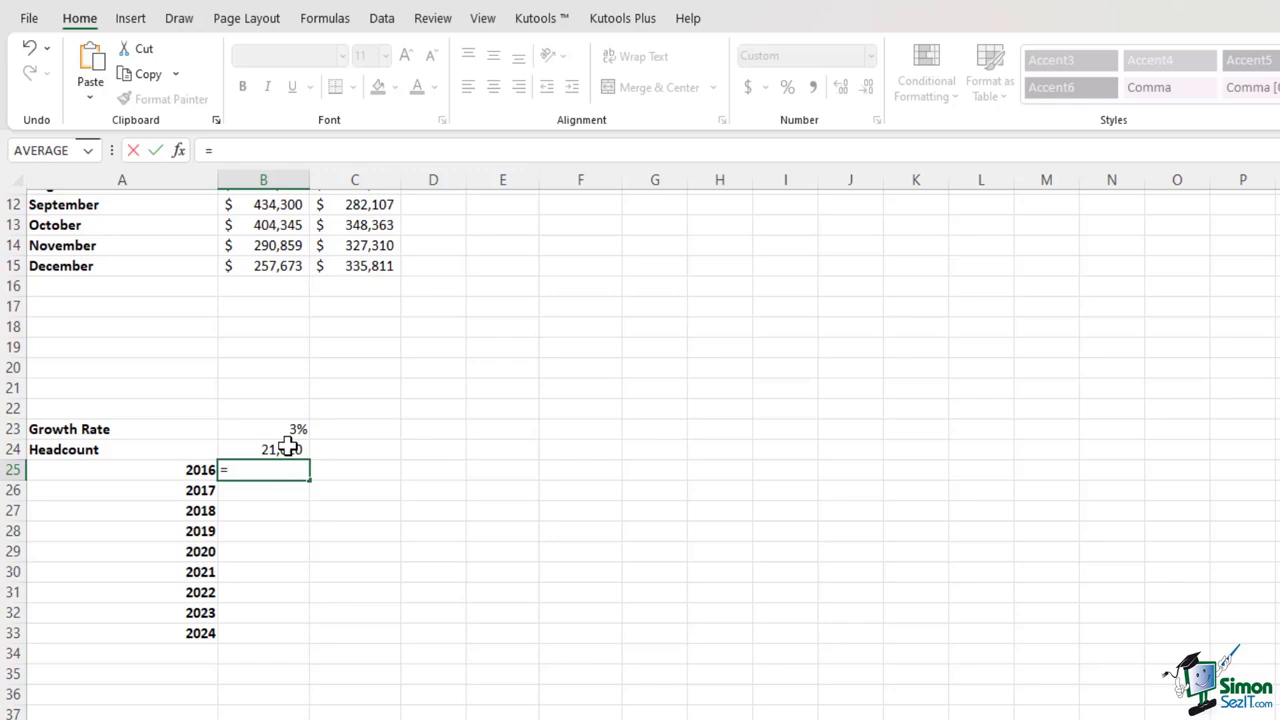
click(284, 450)
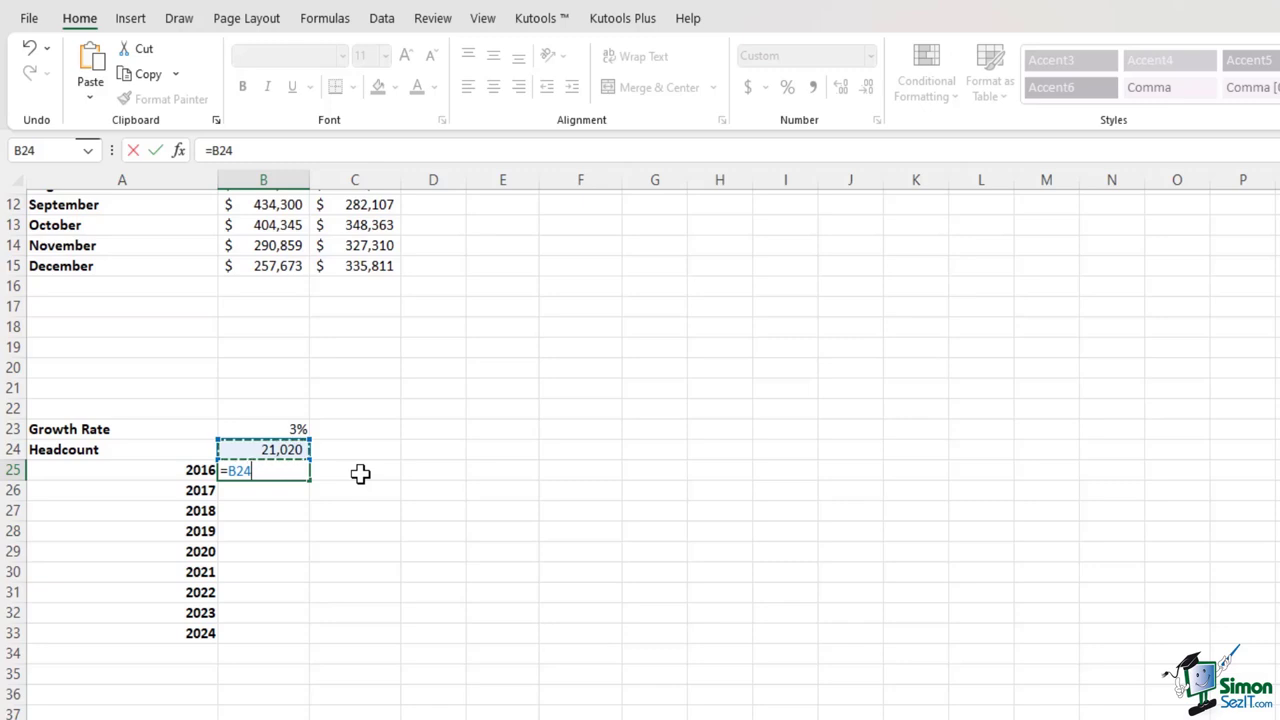
text(+()
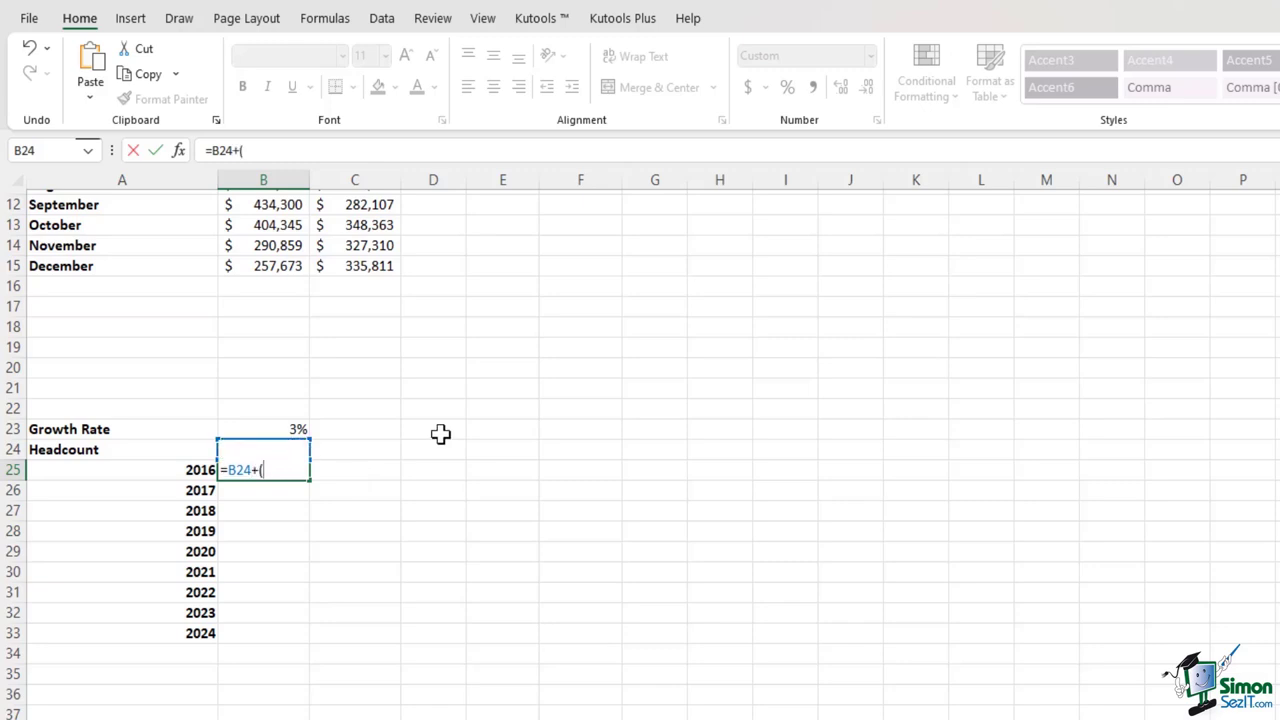
text(B24*)
click(255, 430)
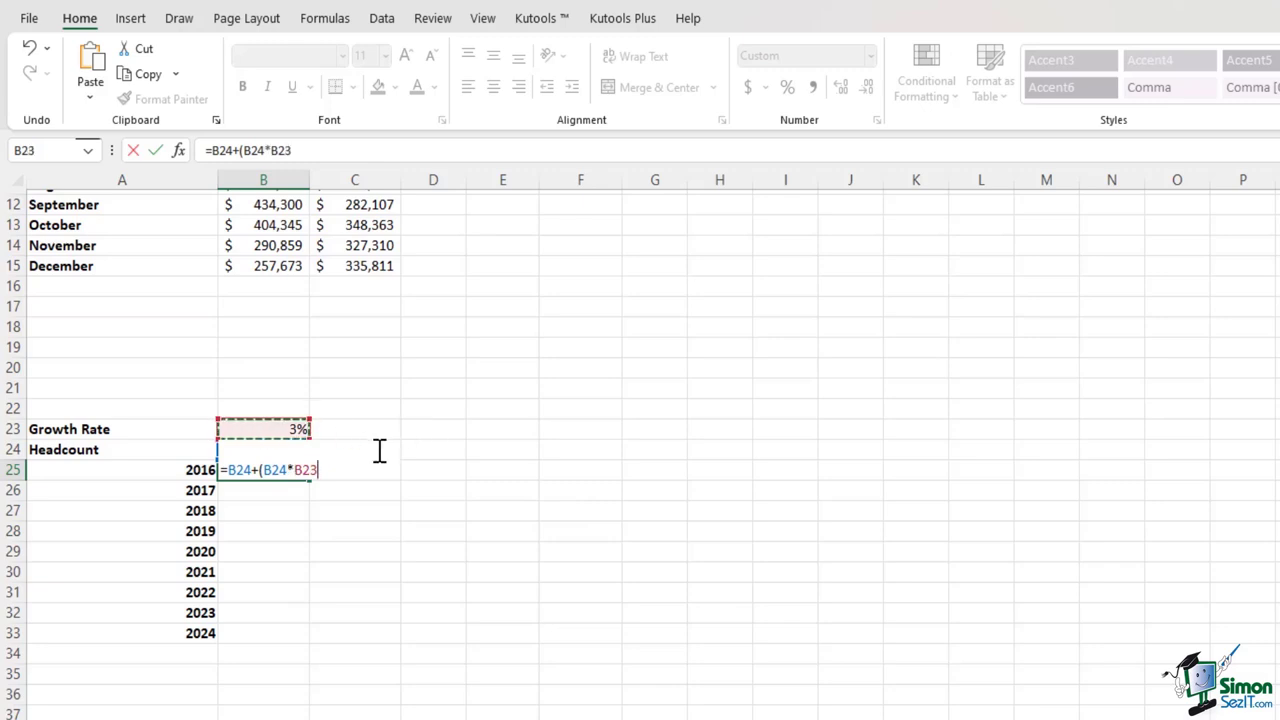
text())
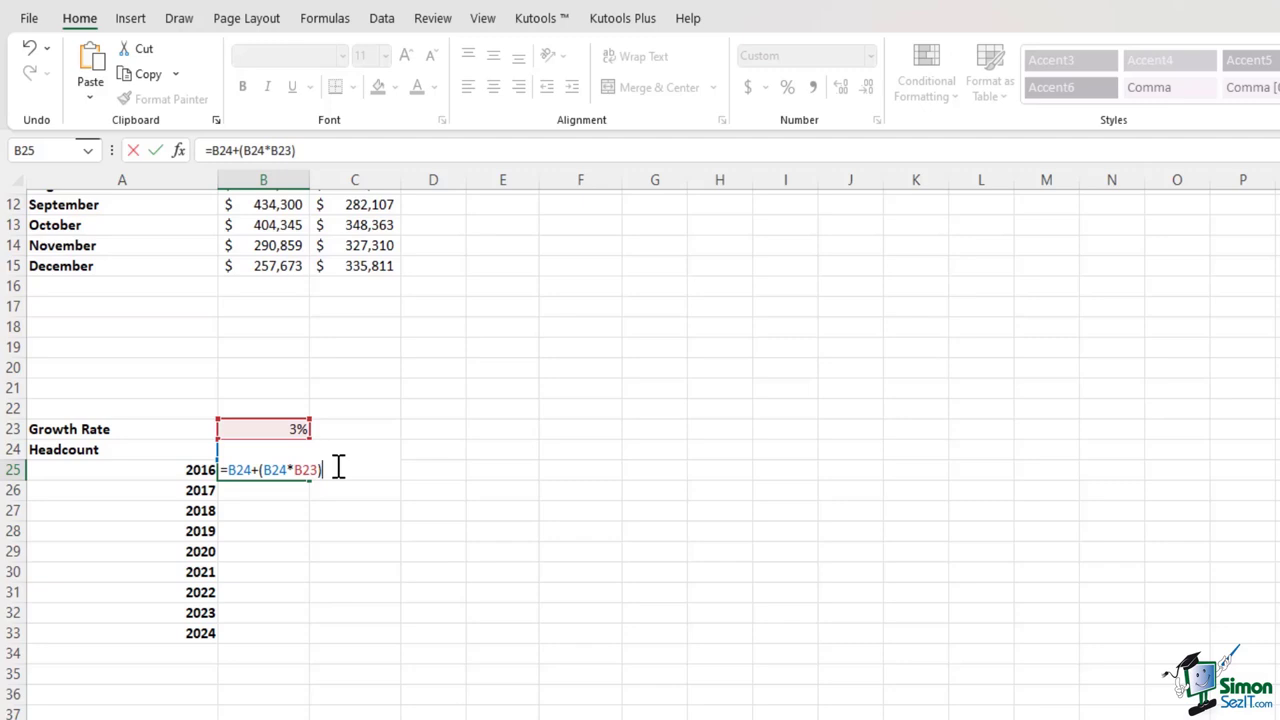
key(Return)
key(Up)
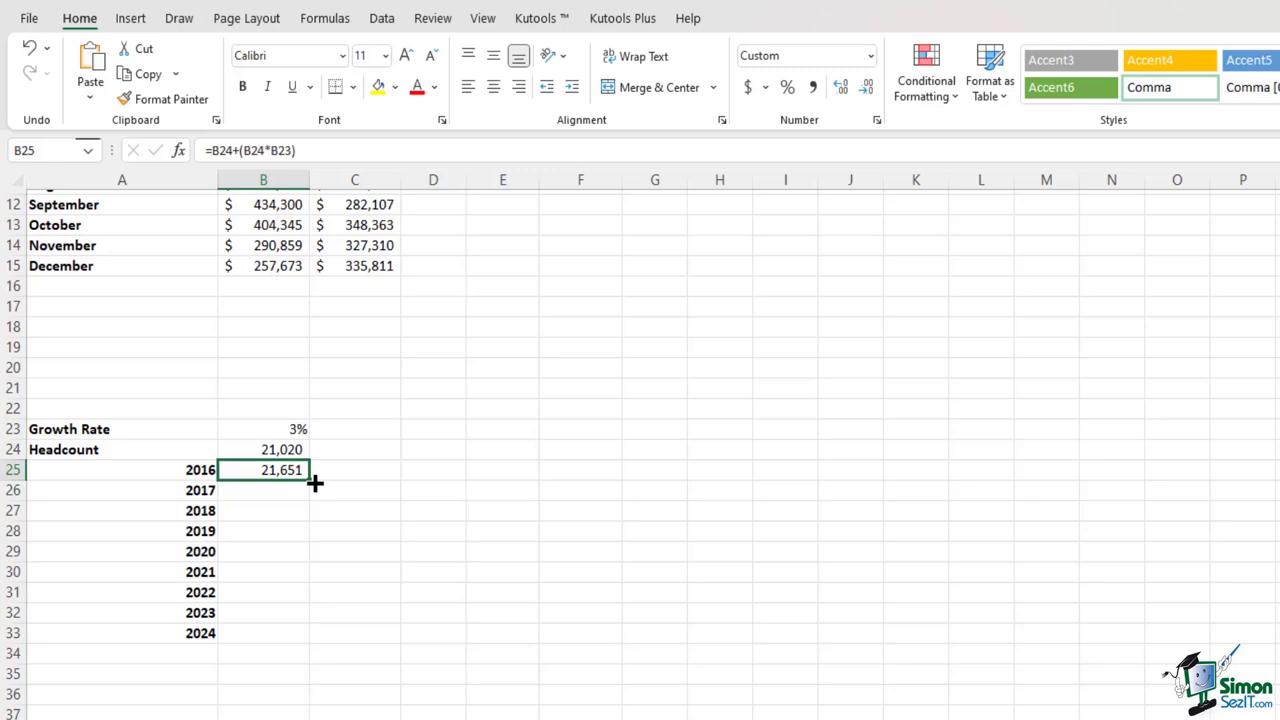
Fill the B25 headcount formula down to the 2024 row and inspect the references in the 2017 formula against the growth rate cell.
drag(314, 483, 285, 637)
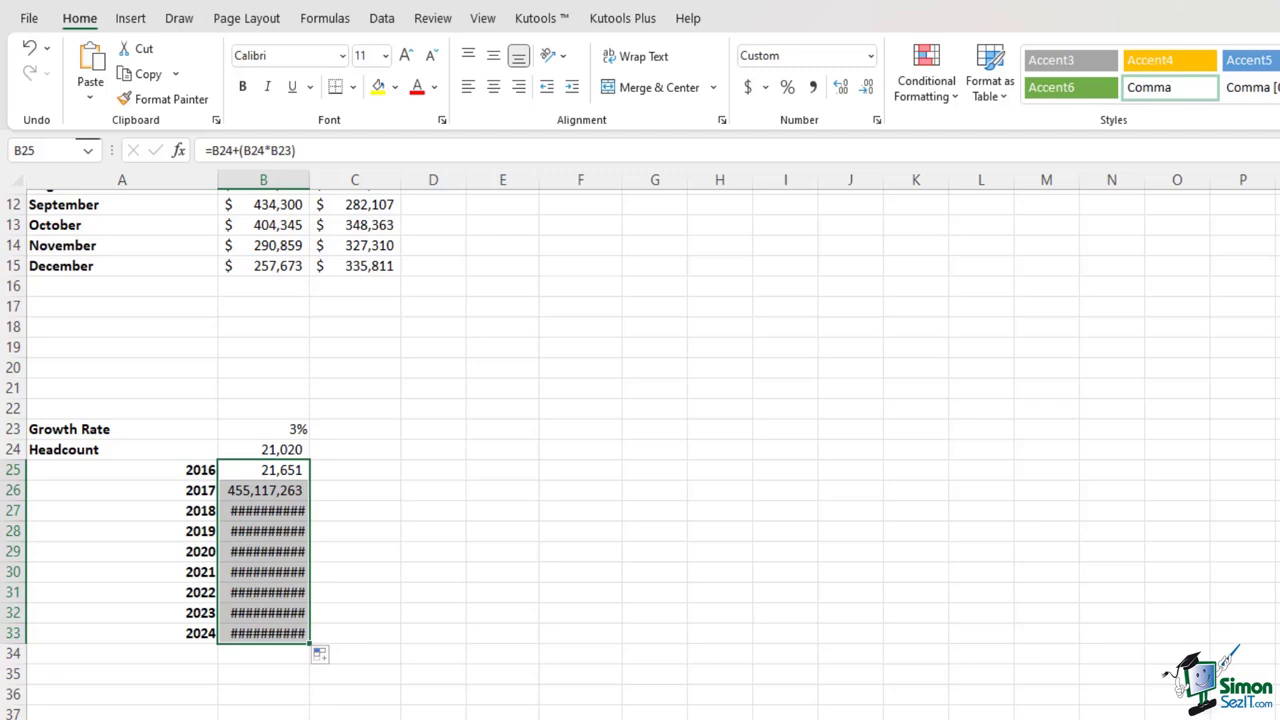
drag(258, 497, 260, 633)
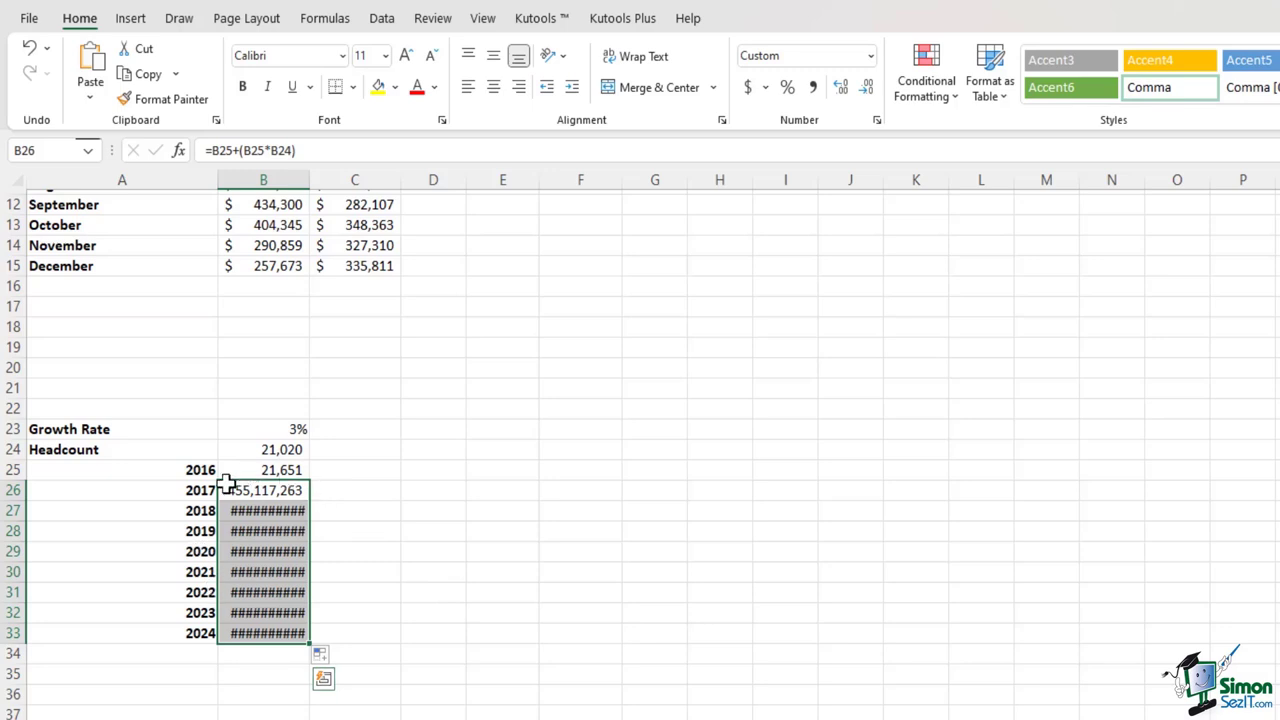
click(271, 434)
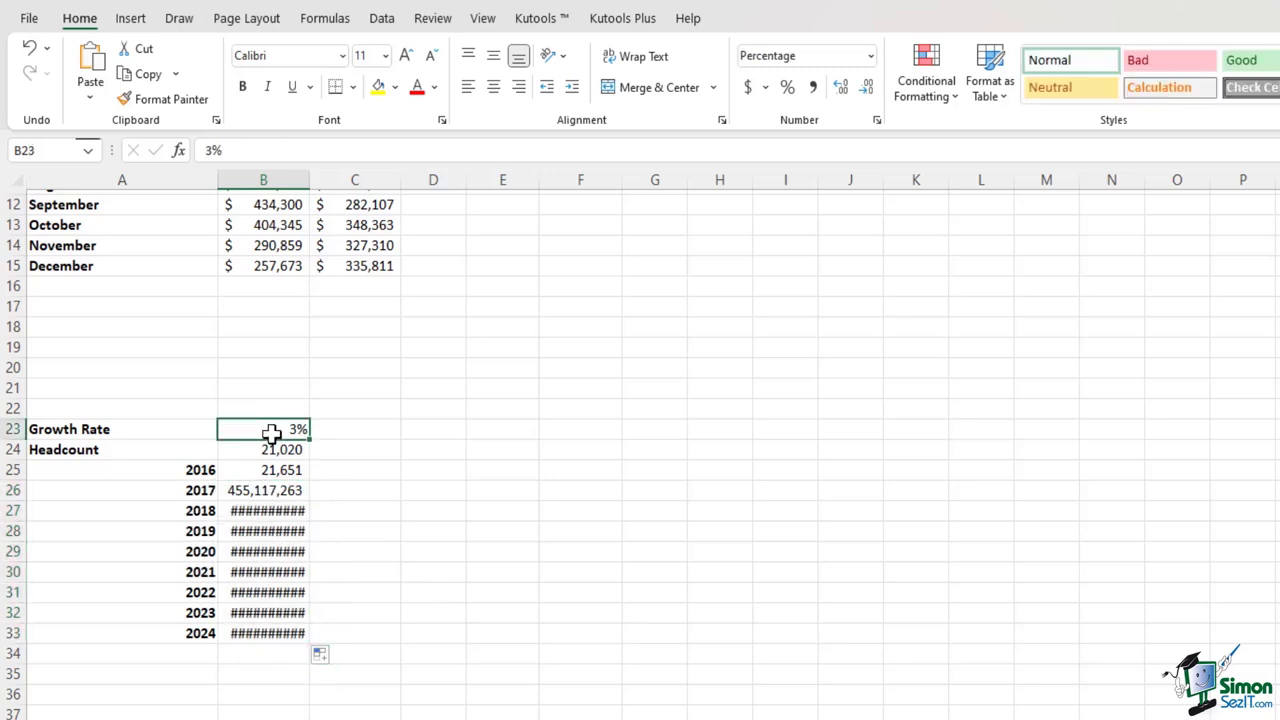
click(276, 490)
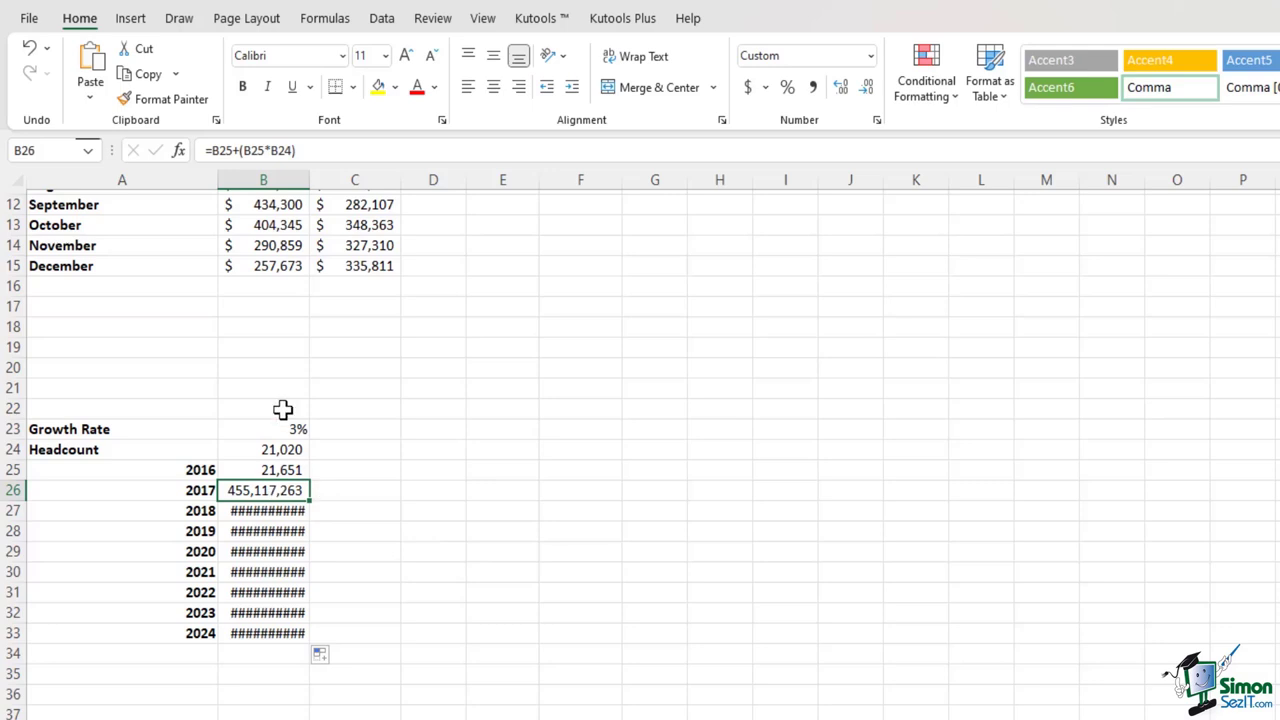
Correct the 2017 headcount formula in B26 to =B25+(B25*$B$23) with an absolute growth rate reference, and check it.
click(308, 147)
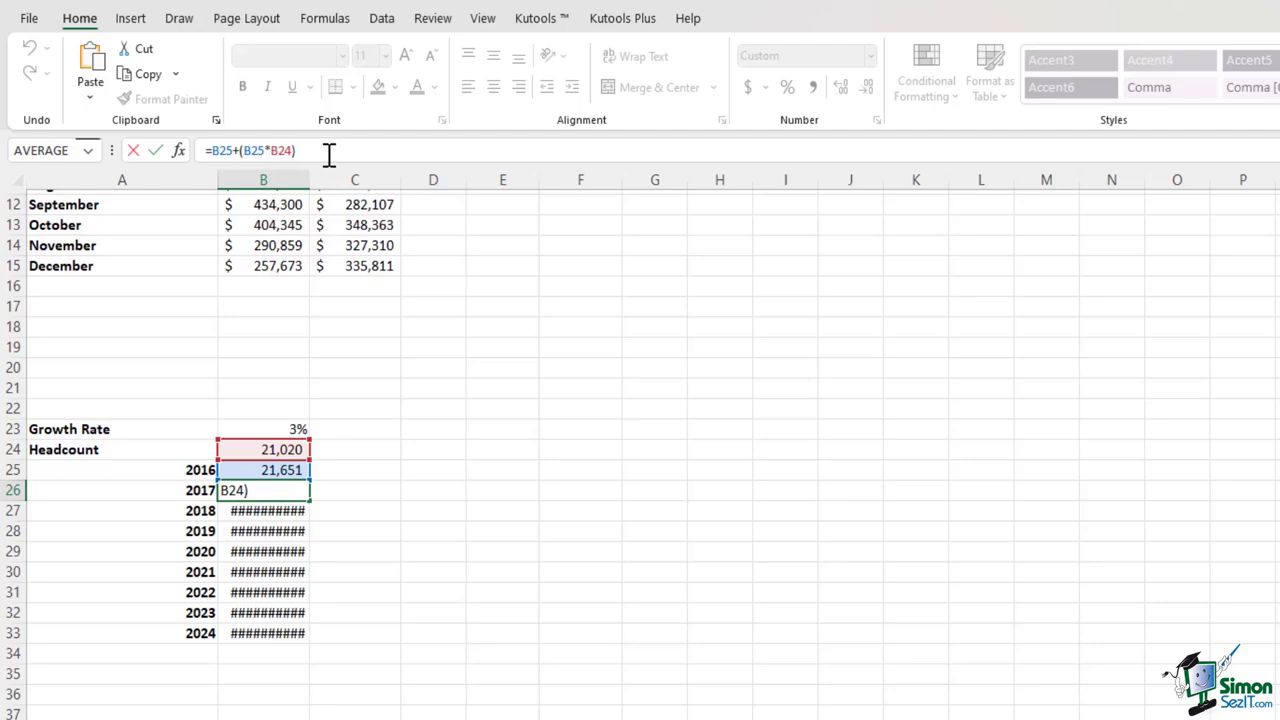
key(BackSpace)
key(BackSpace)
key(BackSpace)
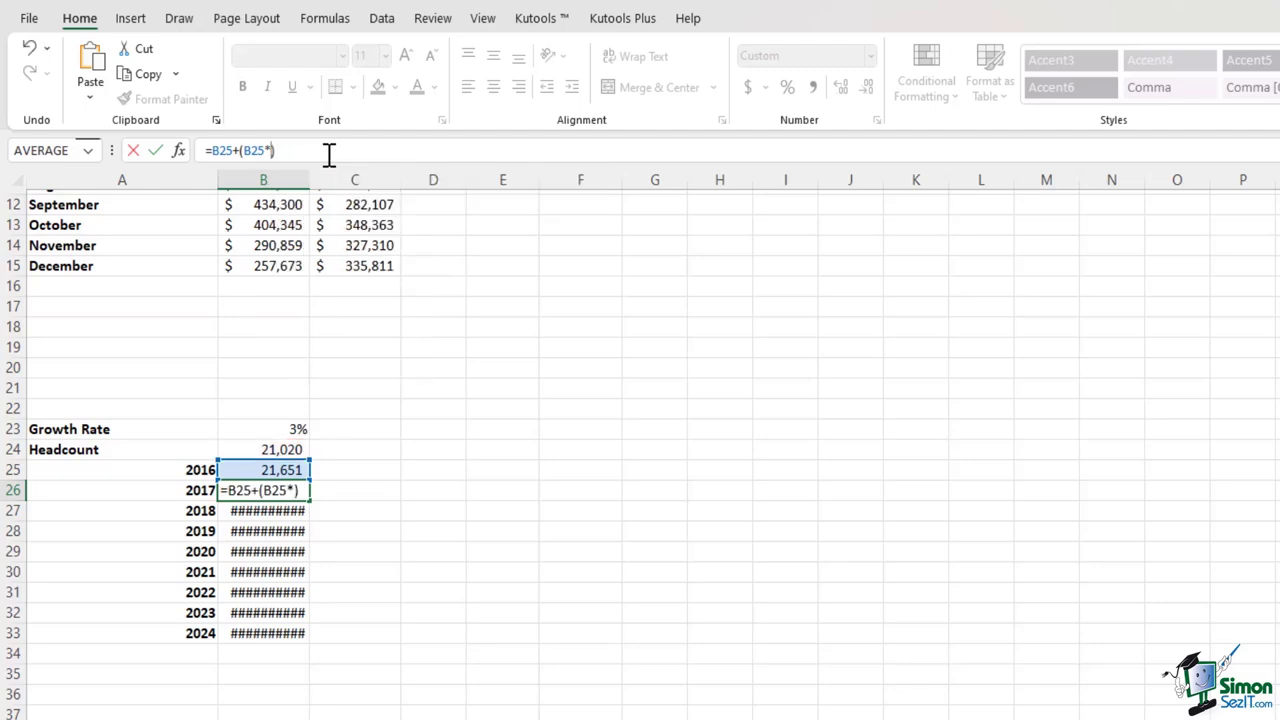
click(284, 427)
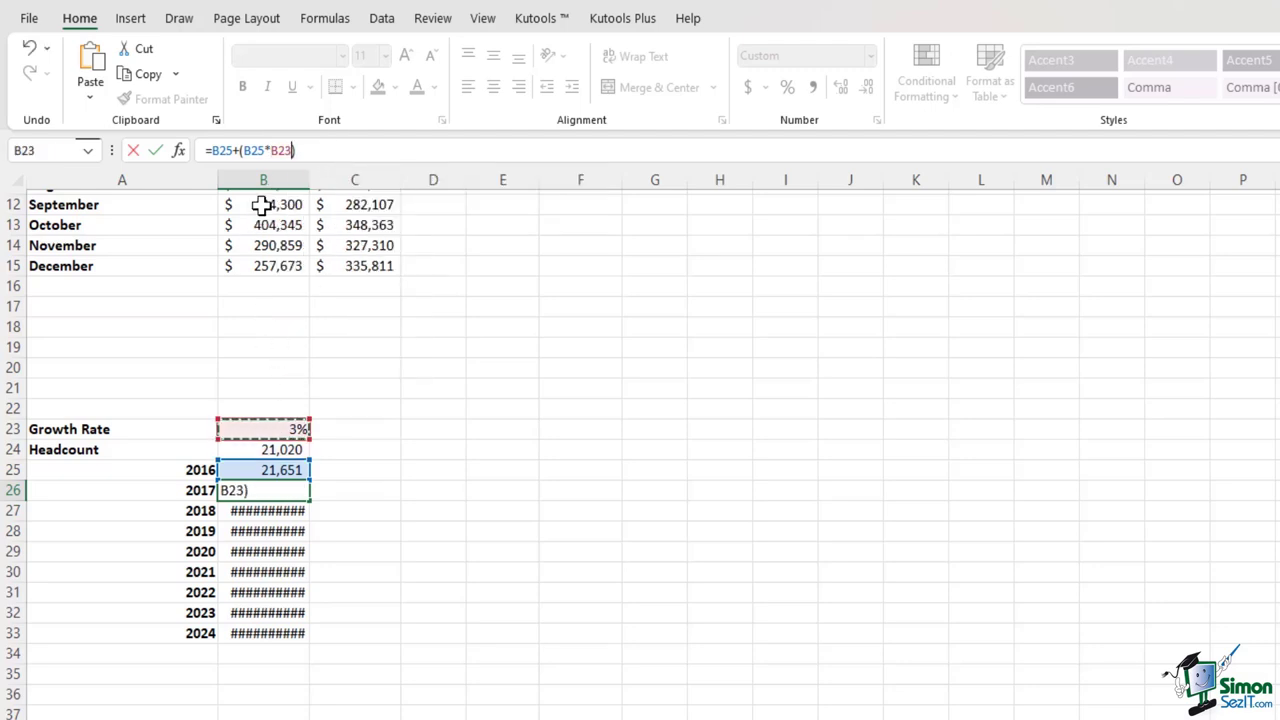
click(272, 151)
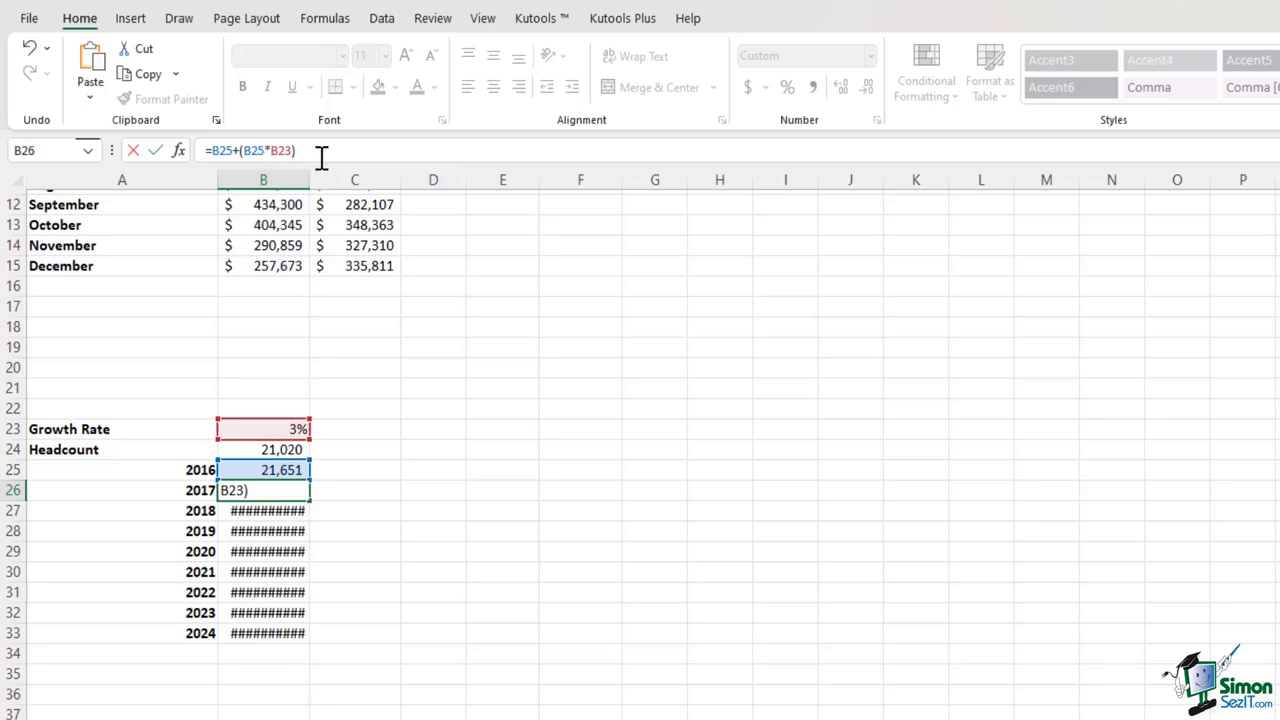
key(F4)
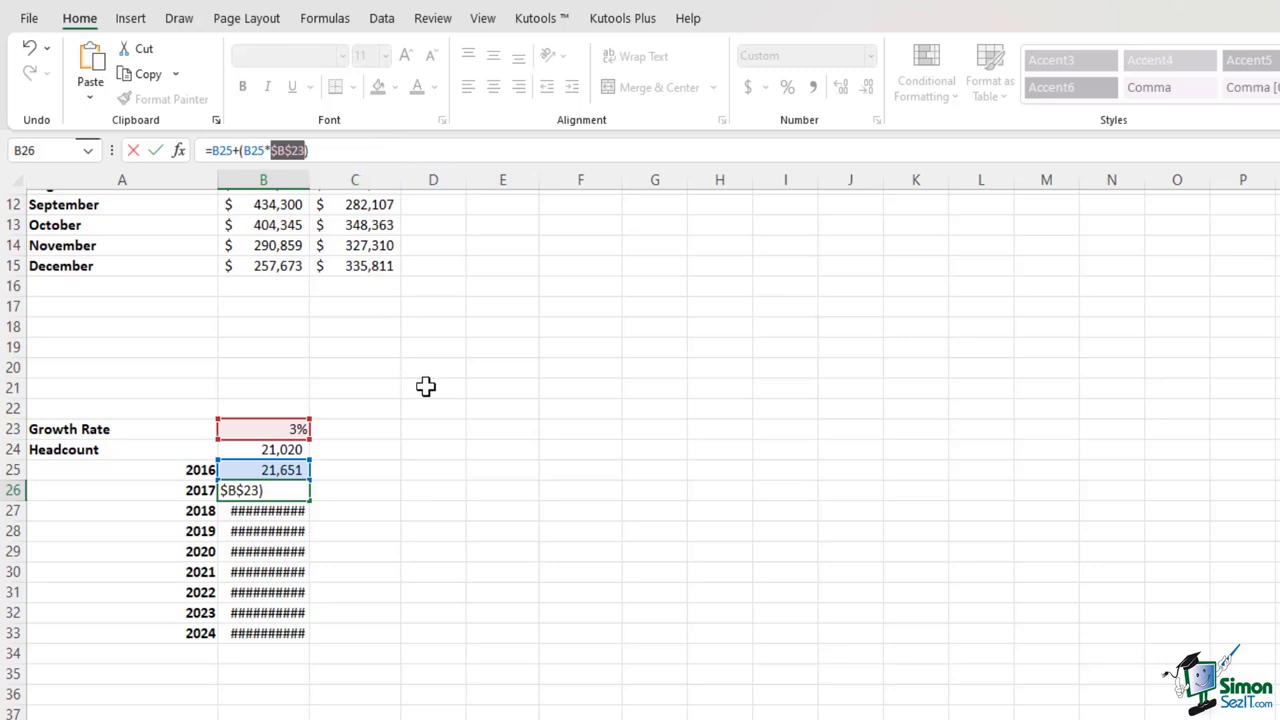
key(Return)
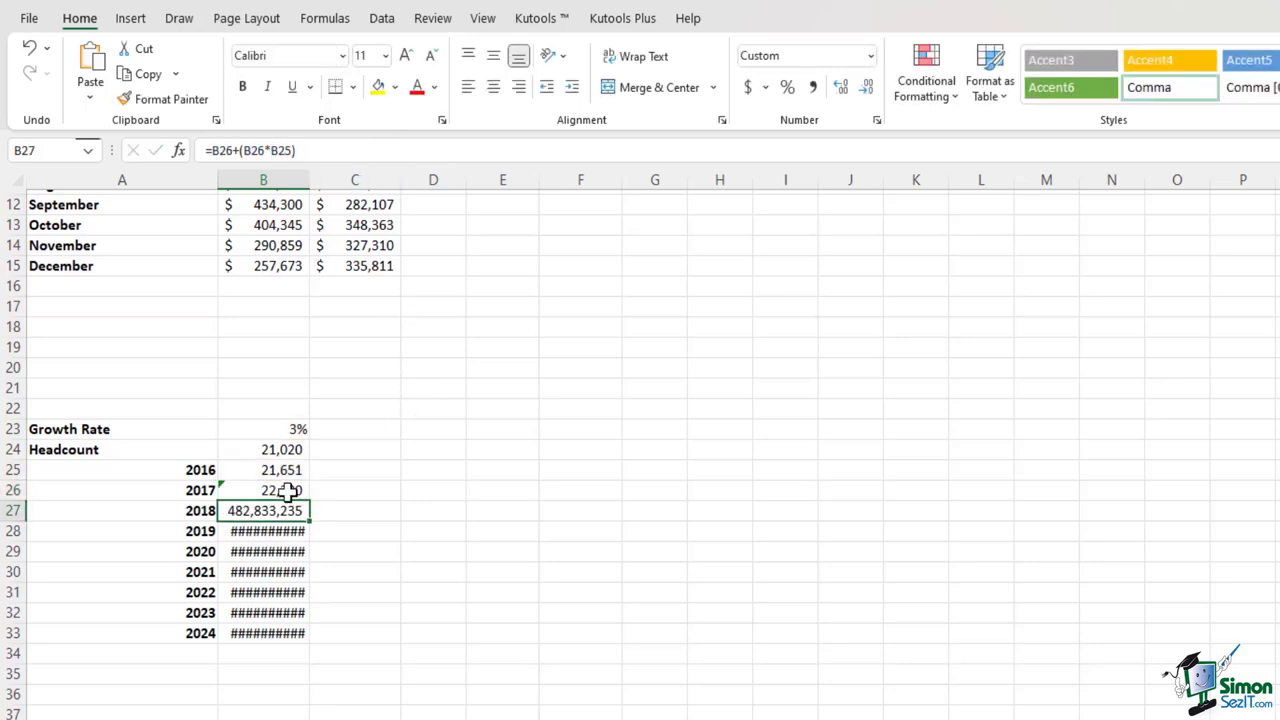
click(287, 490)
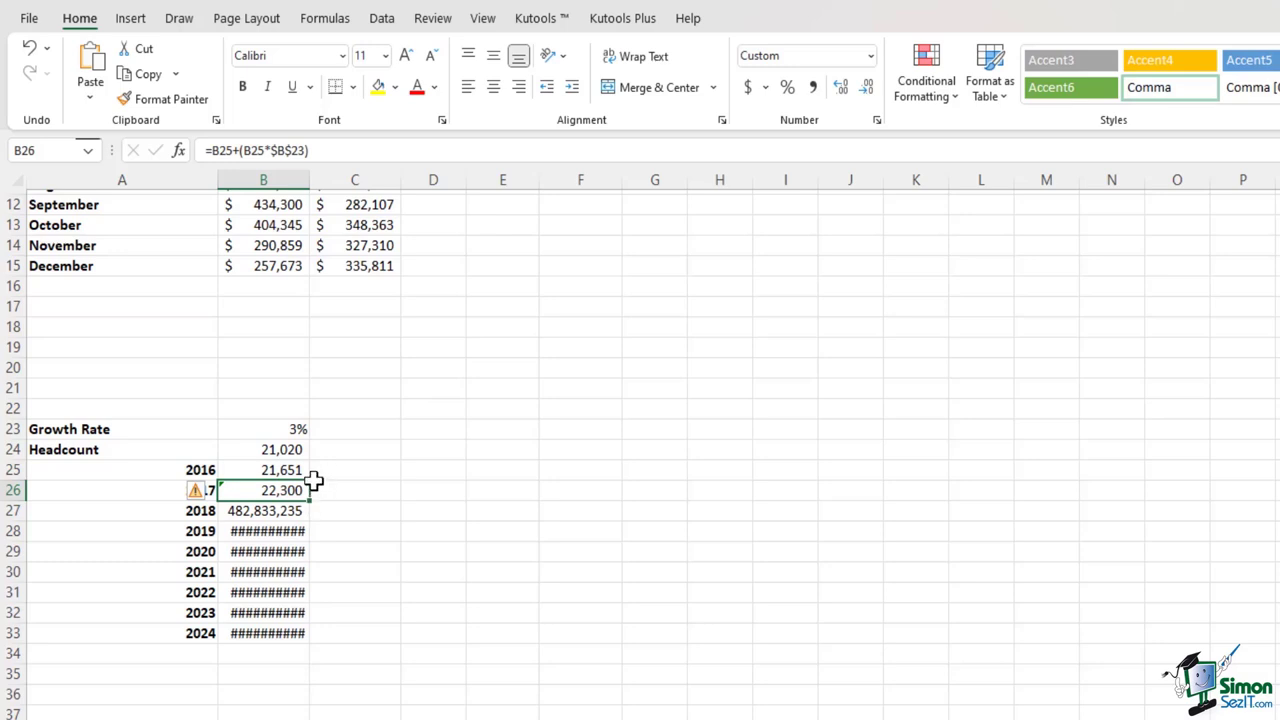
Cycle the growth rate reference in the B26 formula through its mixed and relative forms, ending back at $B$23.
click(378, 490)
click(268, 487)
click(364, 152)
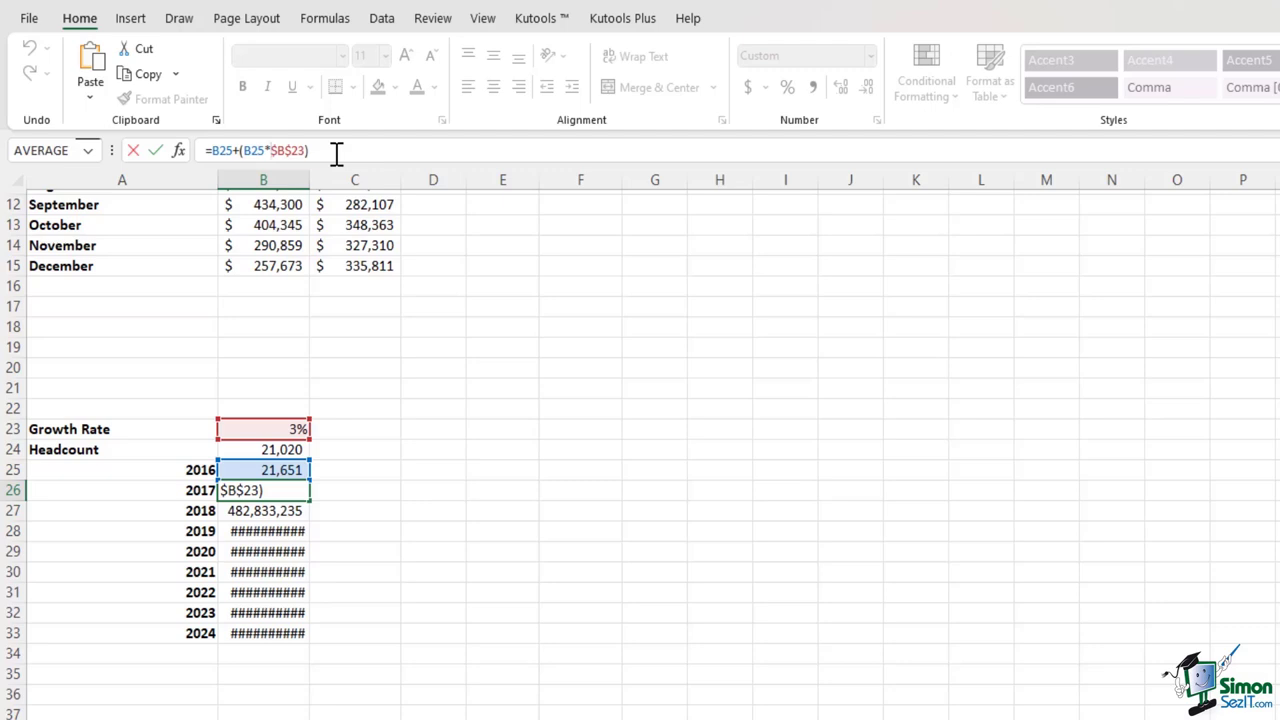
key(F4)
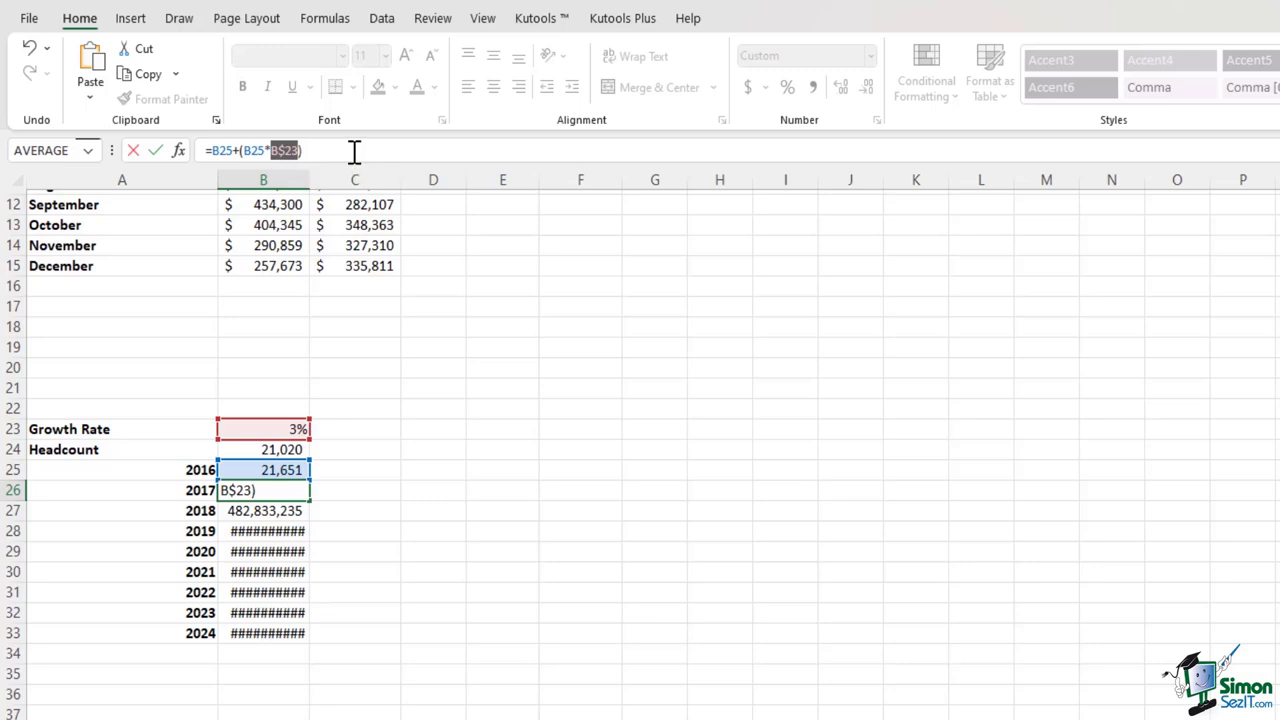
key(F4)
key(F4)
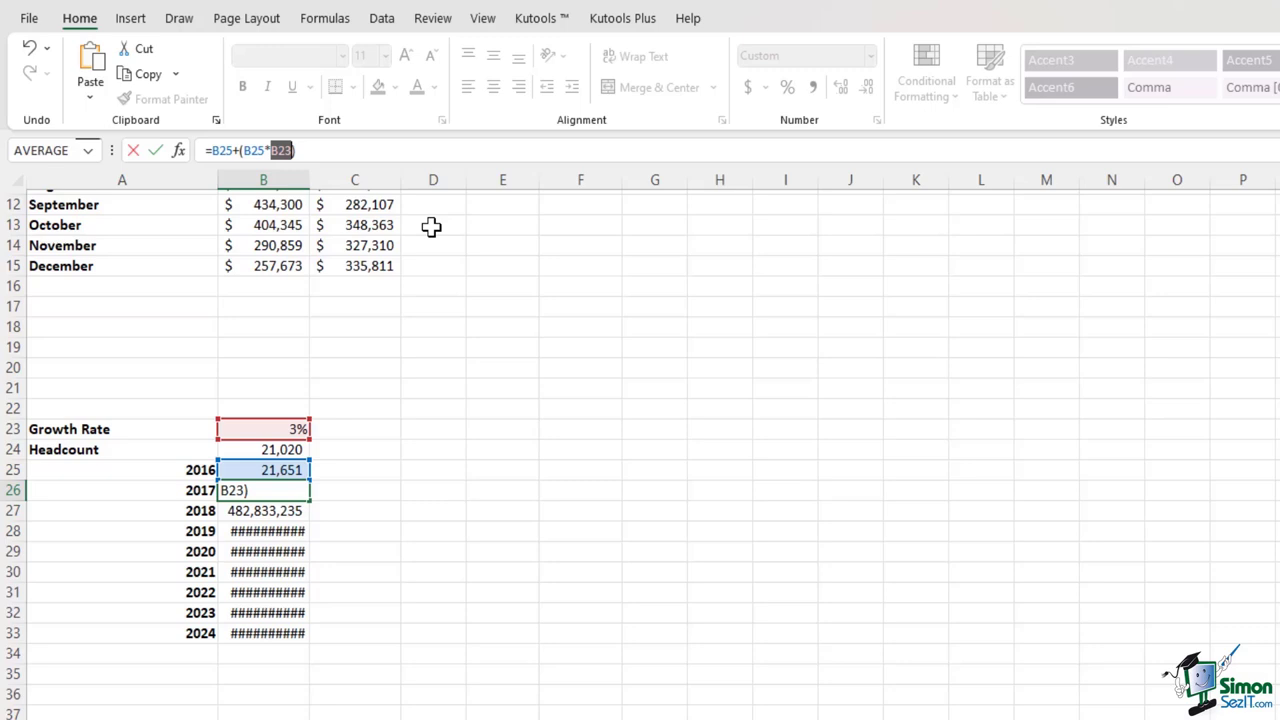
key(F4)
key(Return)
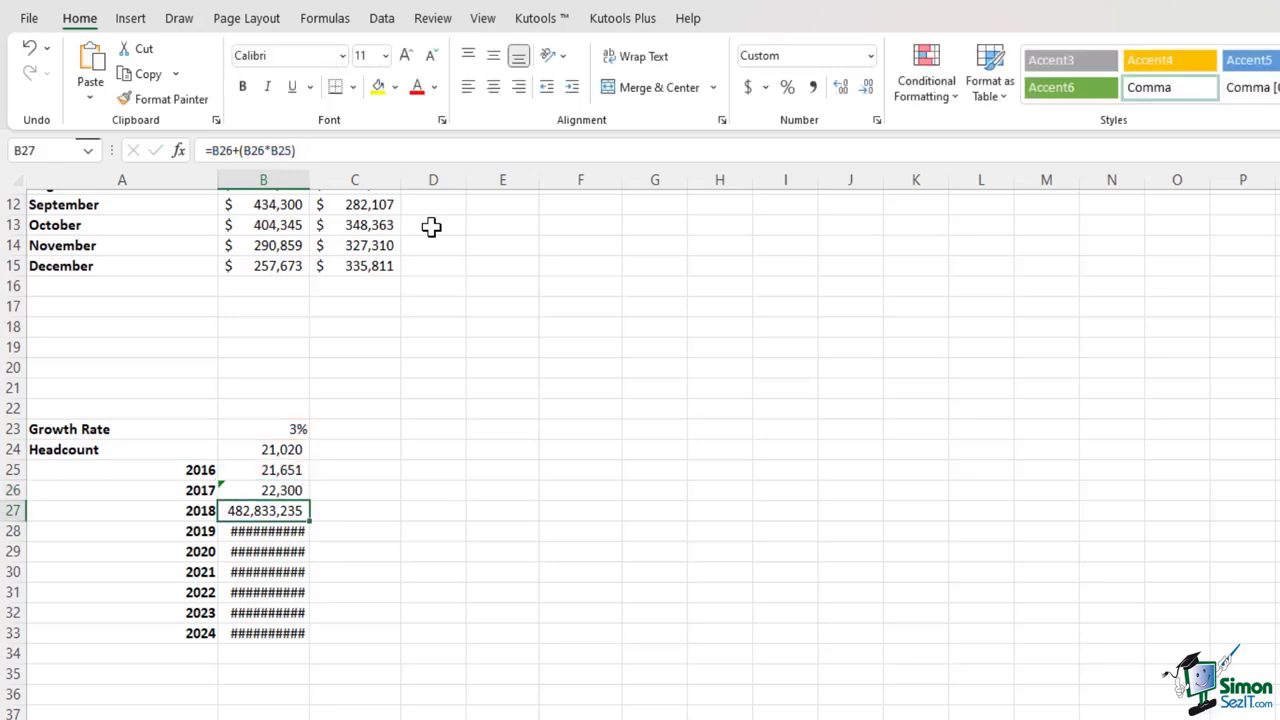
Fill the corrected 2017 headcount formula from B26 down to the 2024 row in B33.
key(Up)
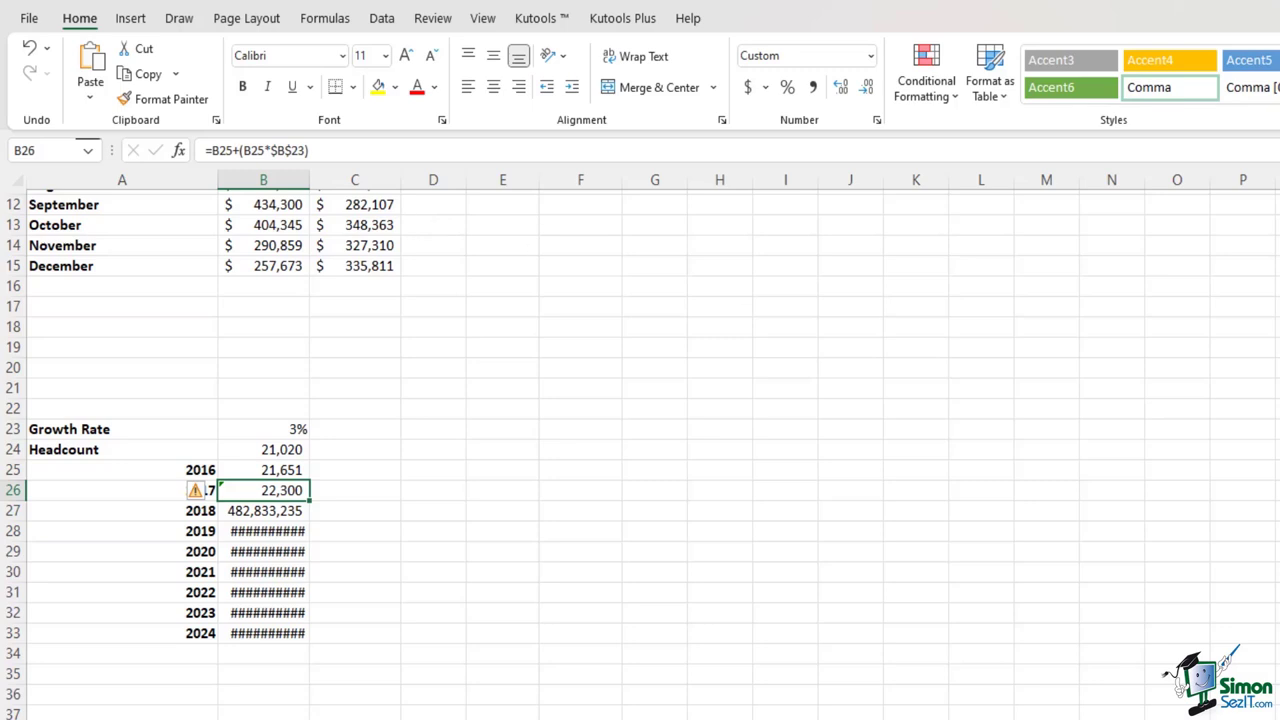
drag(309, 502, 296, 636)
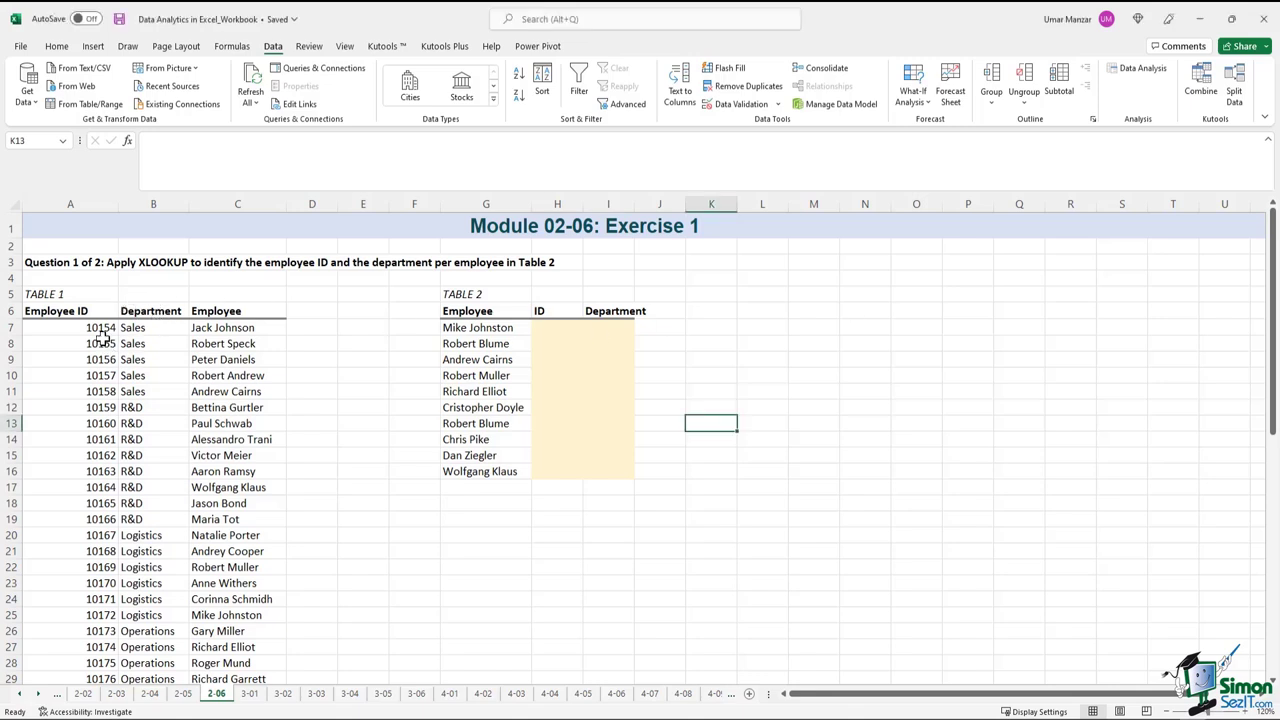
Review the Table 1 and Table 2 headings of the XLOOKUP exercise on sheet 2-06 and the initial investment in question 2.
click(545, 312)
click(622, 312)
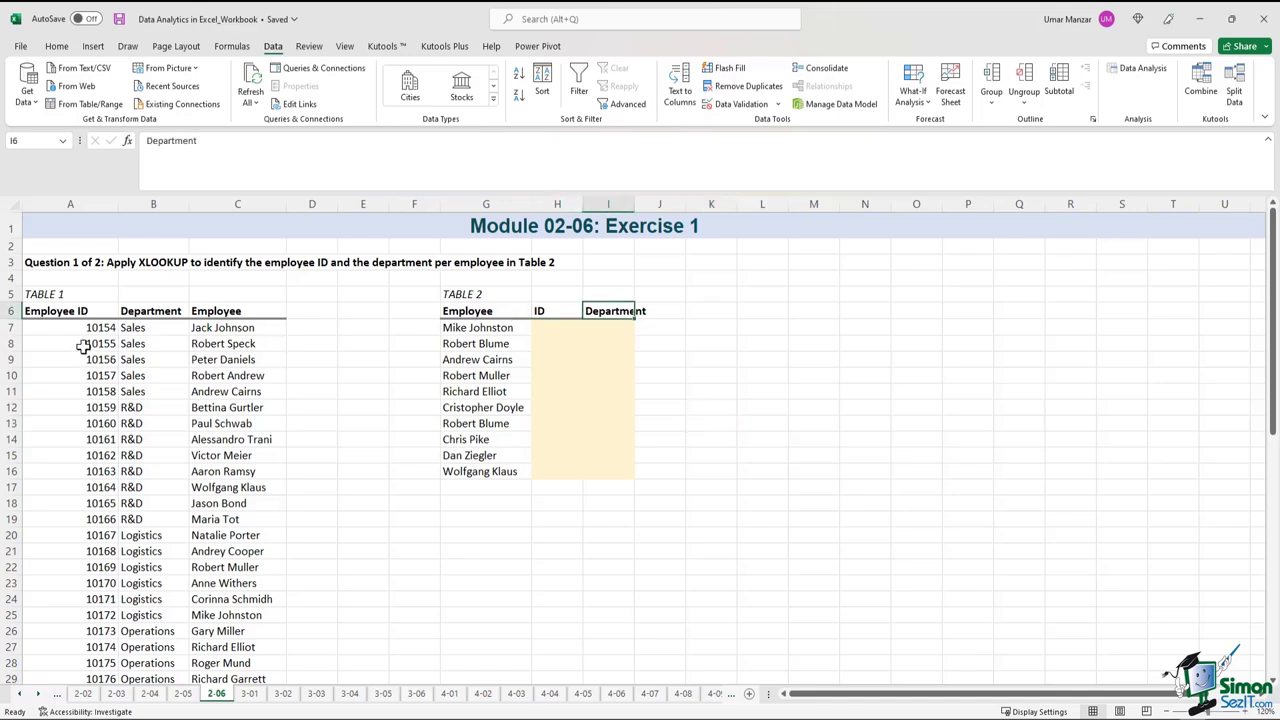
drag(72, 314, 232, 313)
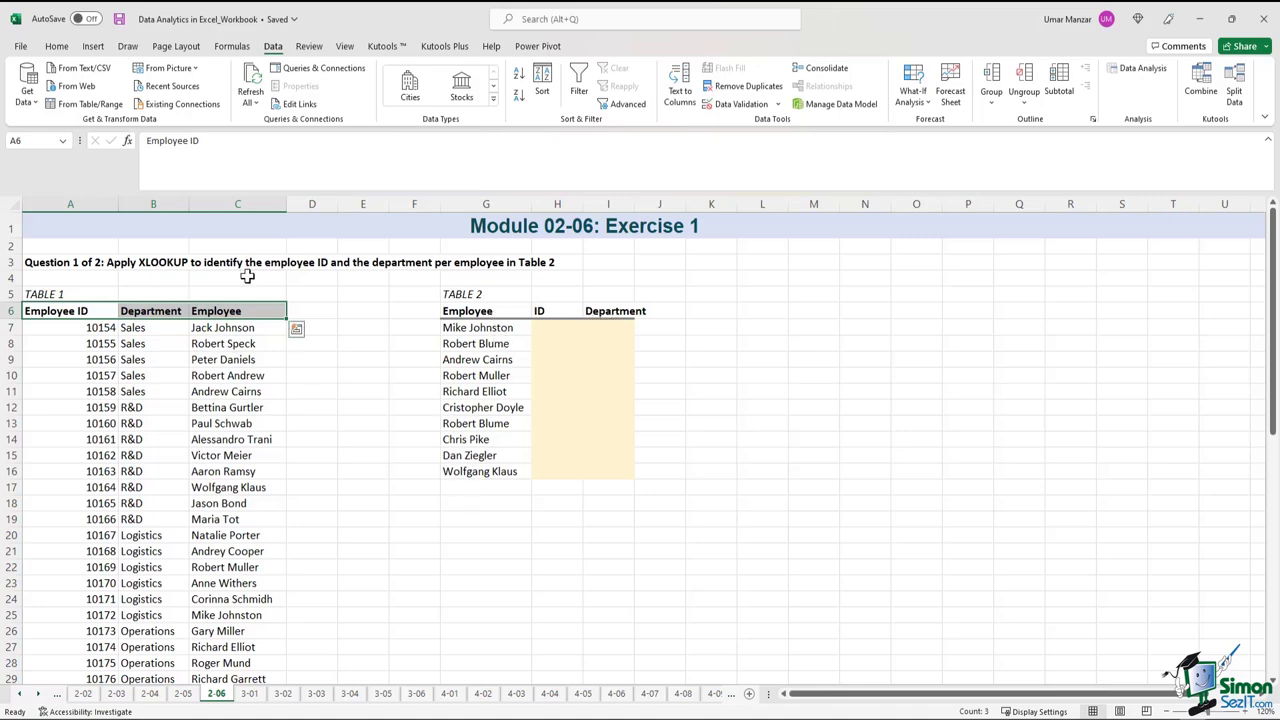
click(349, 311)
scroll(314, 377, down, 12)
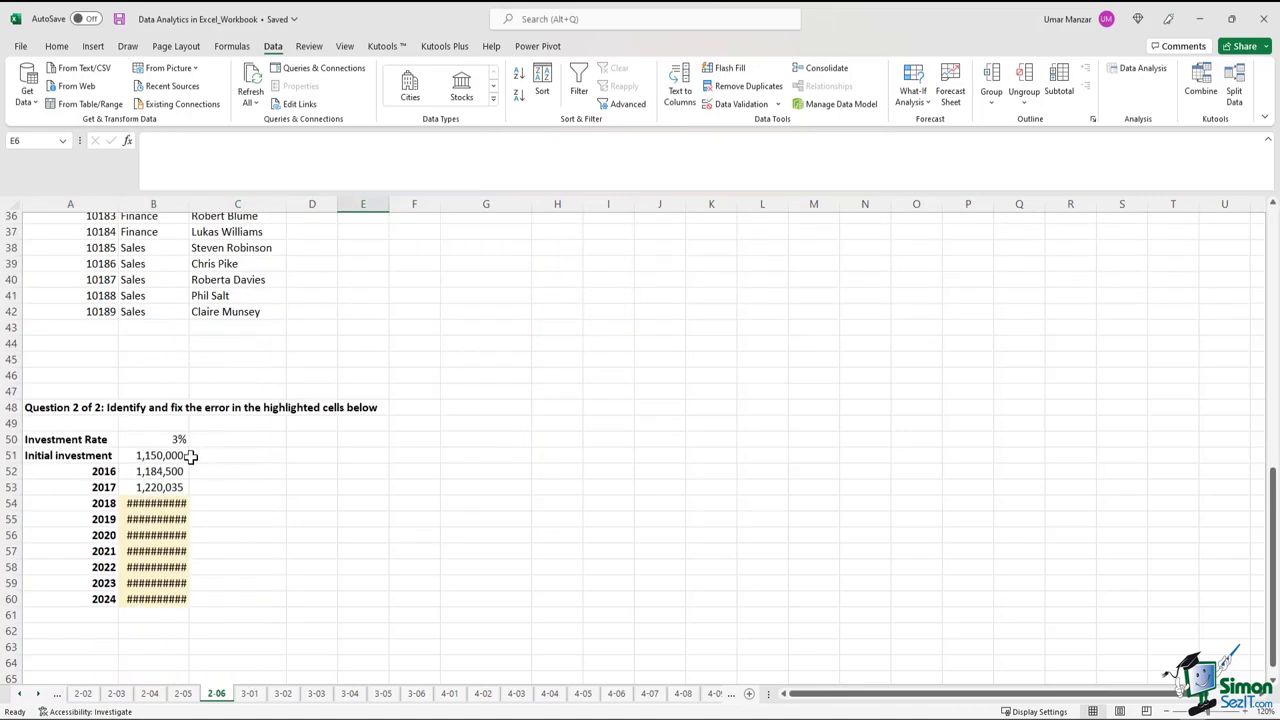
click(143, 455)
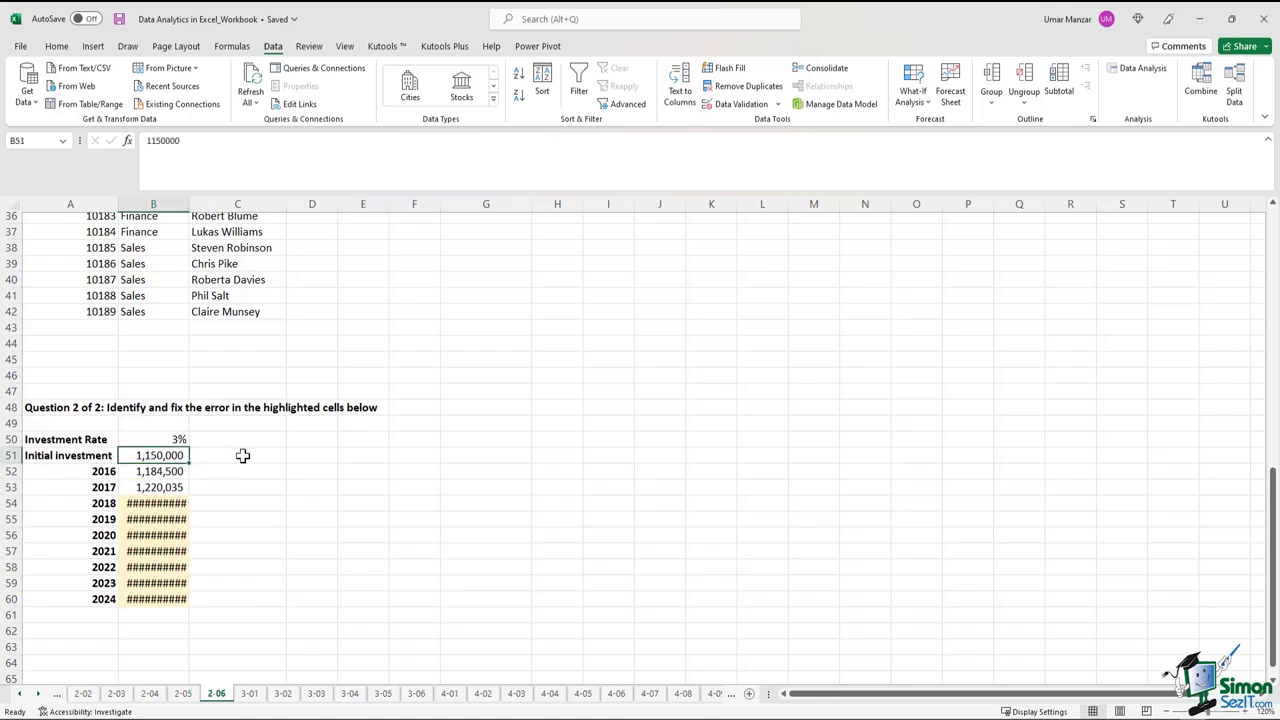
Examine question 2's investment rate, yearly formulas and highlighted 2018–2024 cells, and the employee list in Table 2 of question 1.
click(159, 440)
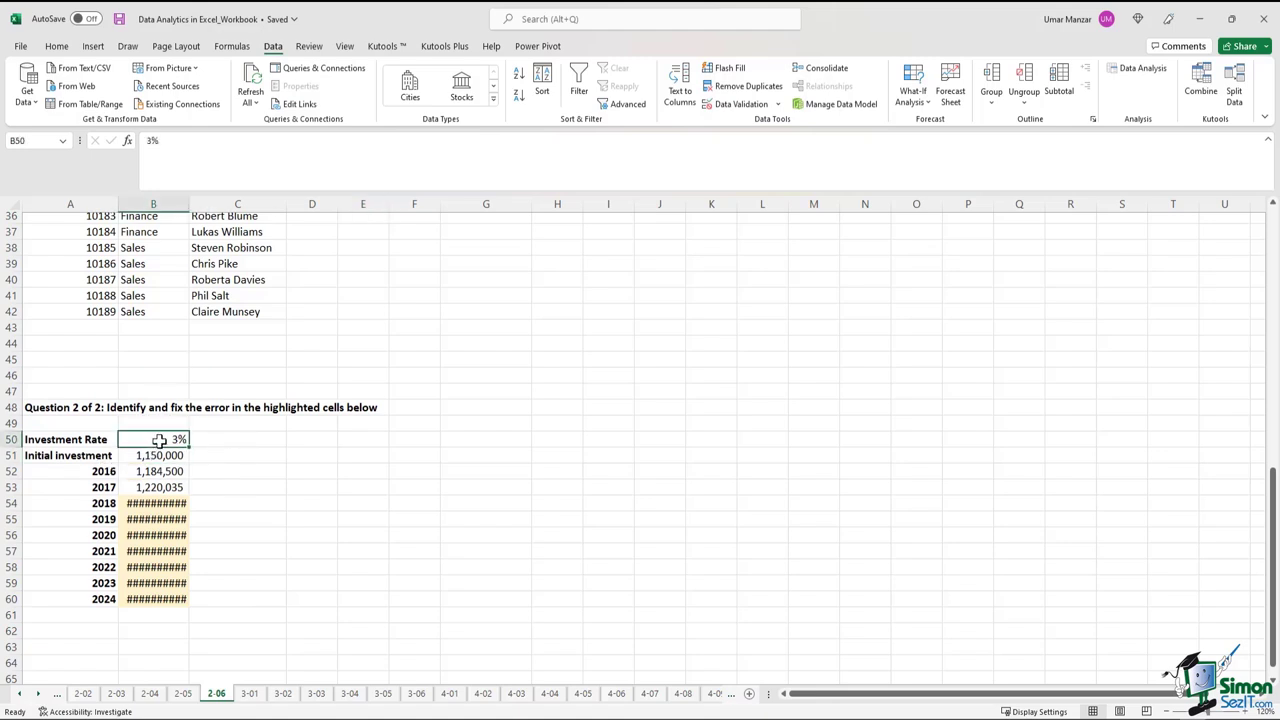
click(176, 470)
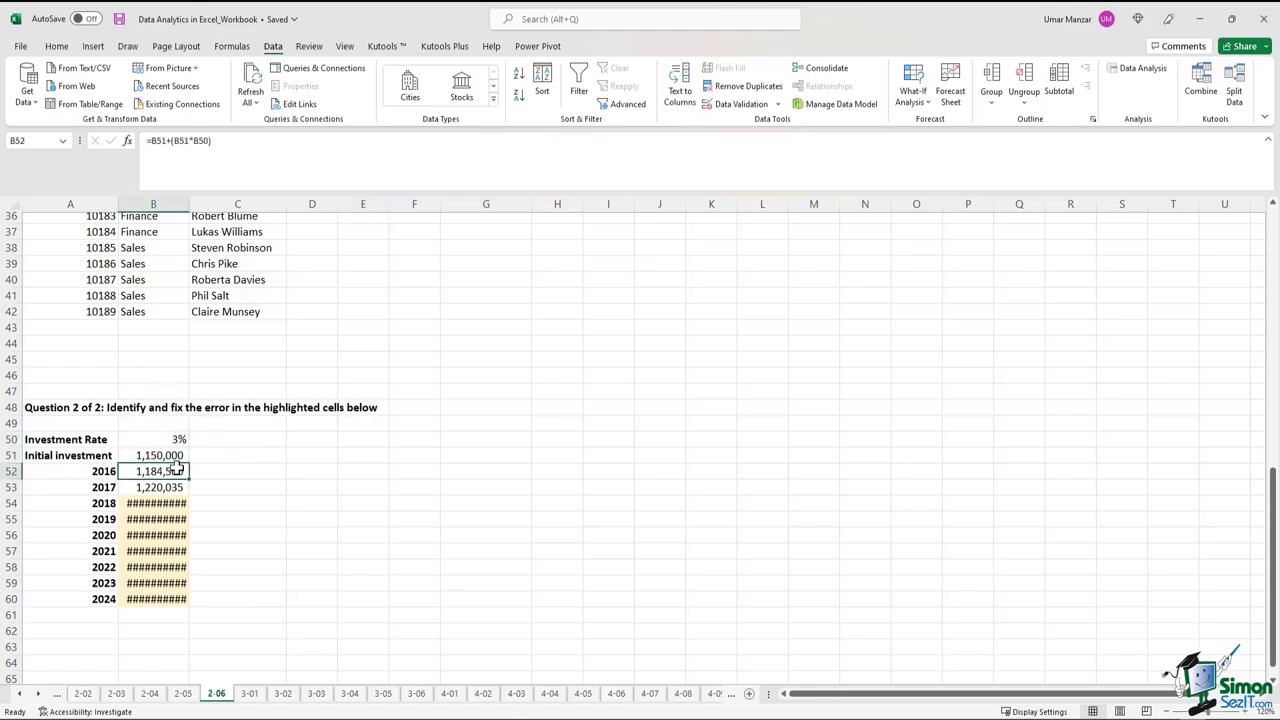
click(174, 487)
key(ctrl+c)
click(163, 503)
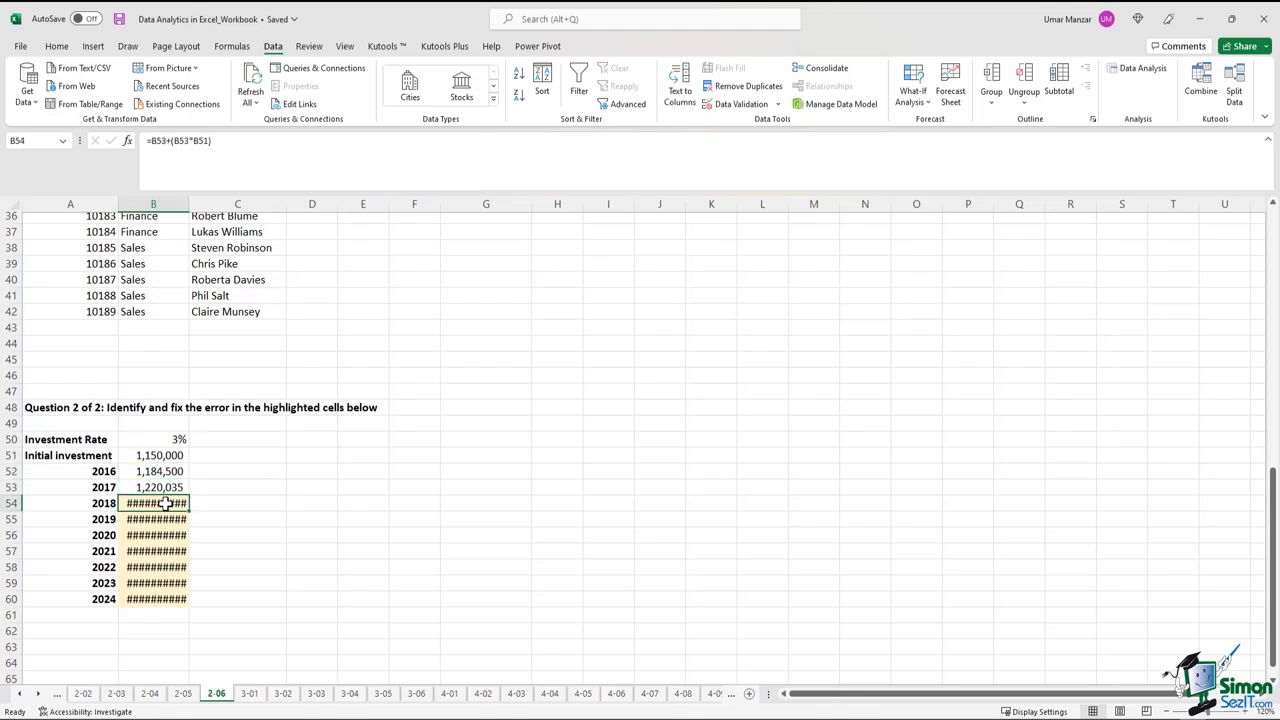
key(ctrl+shift+Down)
key(ctrl+v)
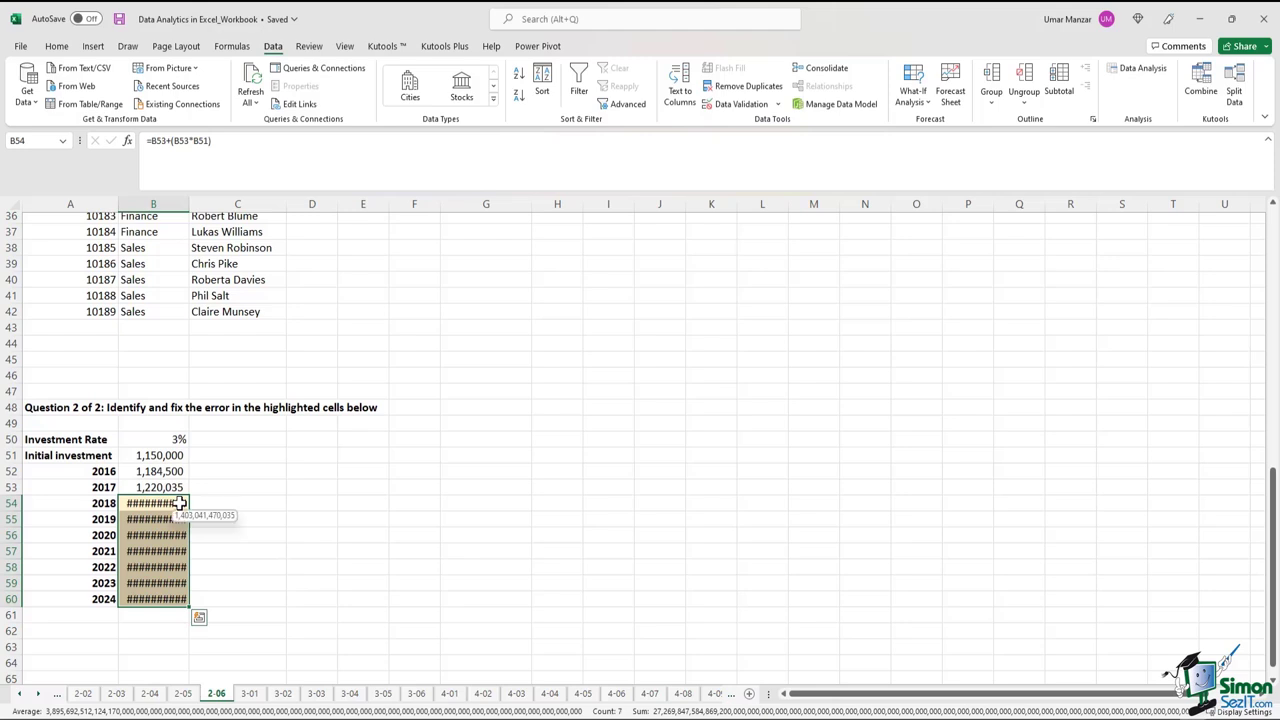
scroll(297, 510, up, 12)
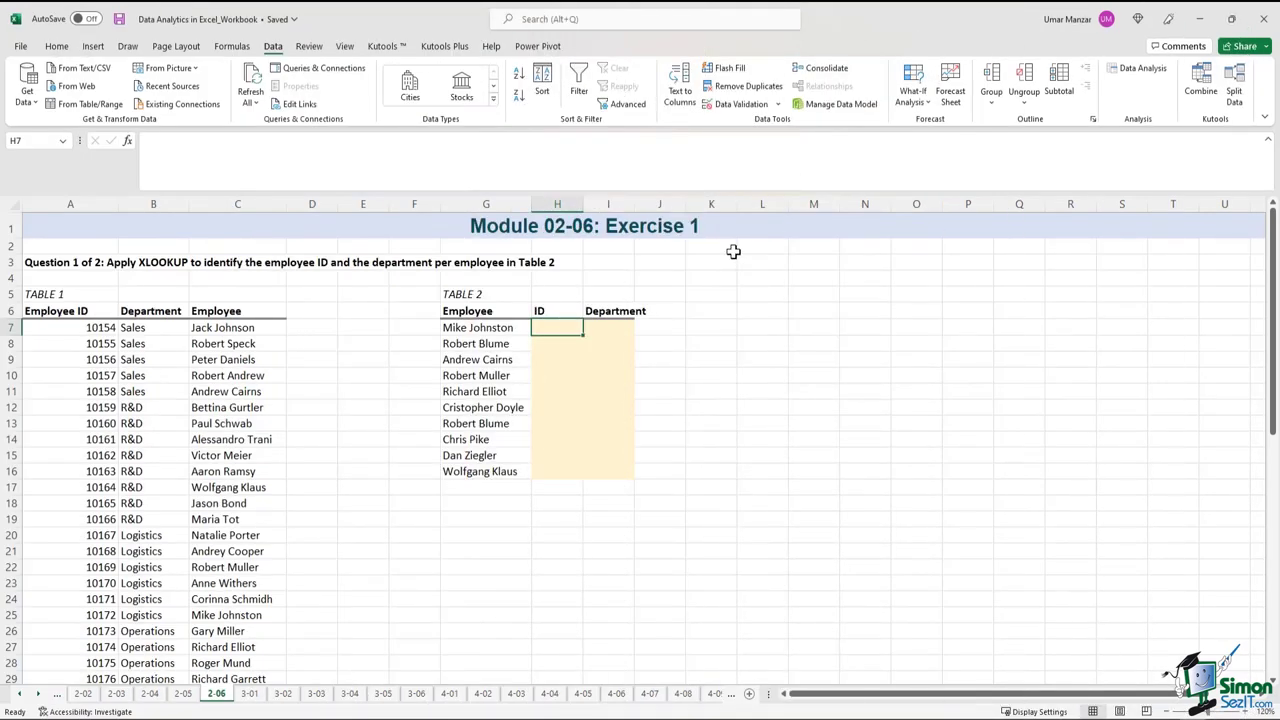
click(513, 328)
key(ctrl+shift+Down)
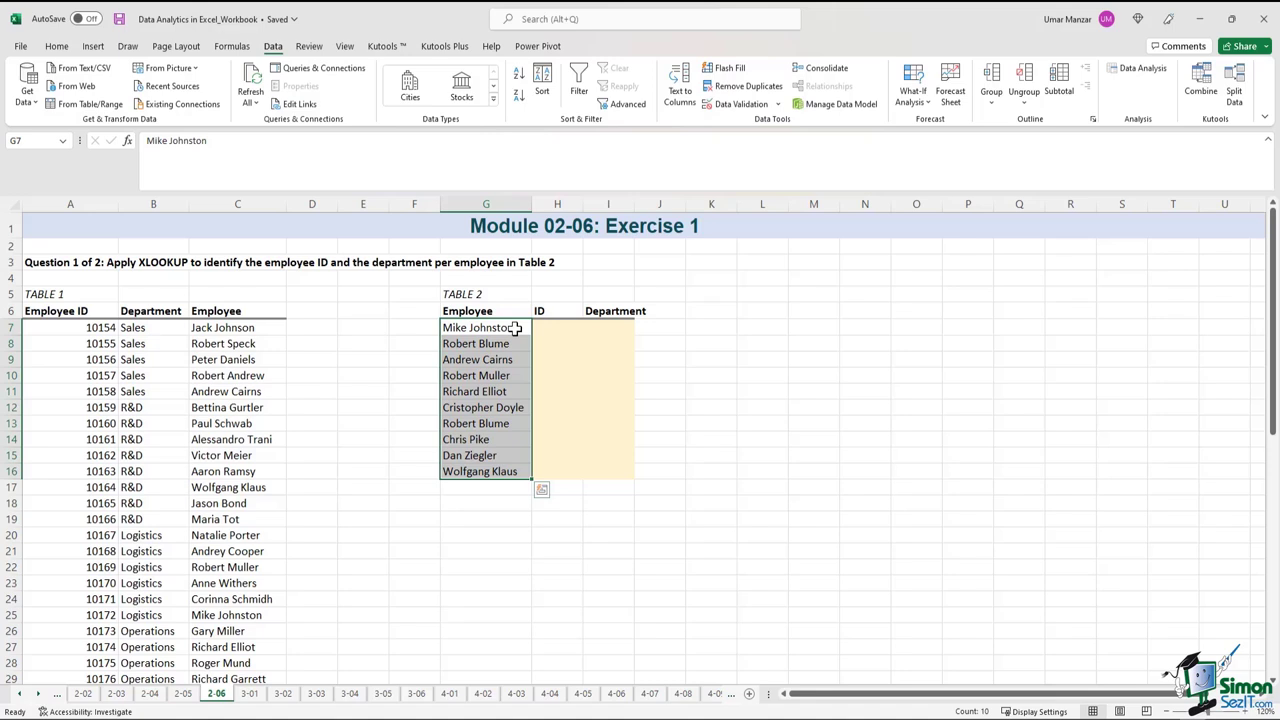
Enter =XLOOKUP(G7,C7:C42,A7:A42) in H7 to look up the first Table 2 employee's ID.
click(553, 327)
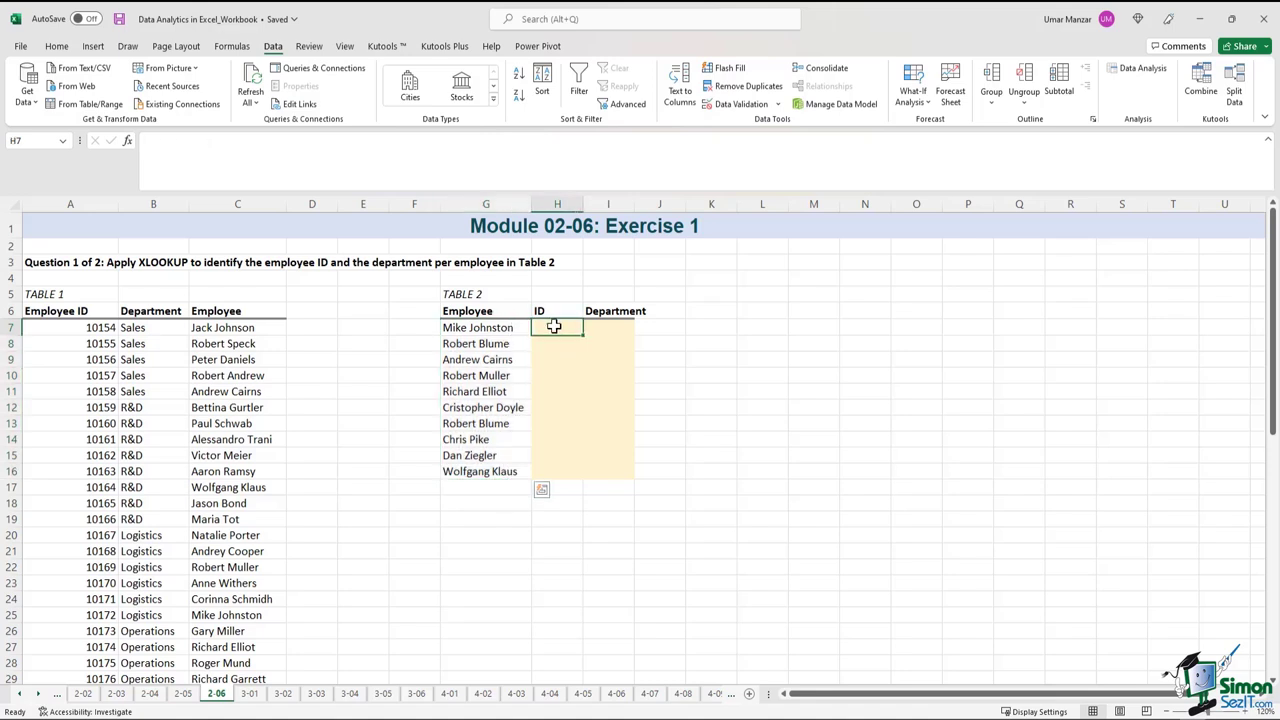
mouse_move(553, 327)
mouse_down()
mouse_move(606, 326)
mouse_move(565, 326)
mouse_up()
click(558, 163)
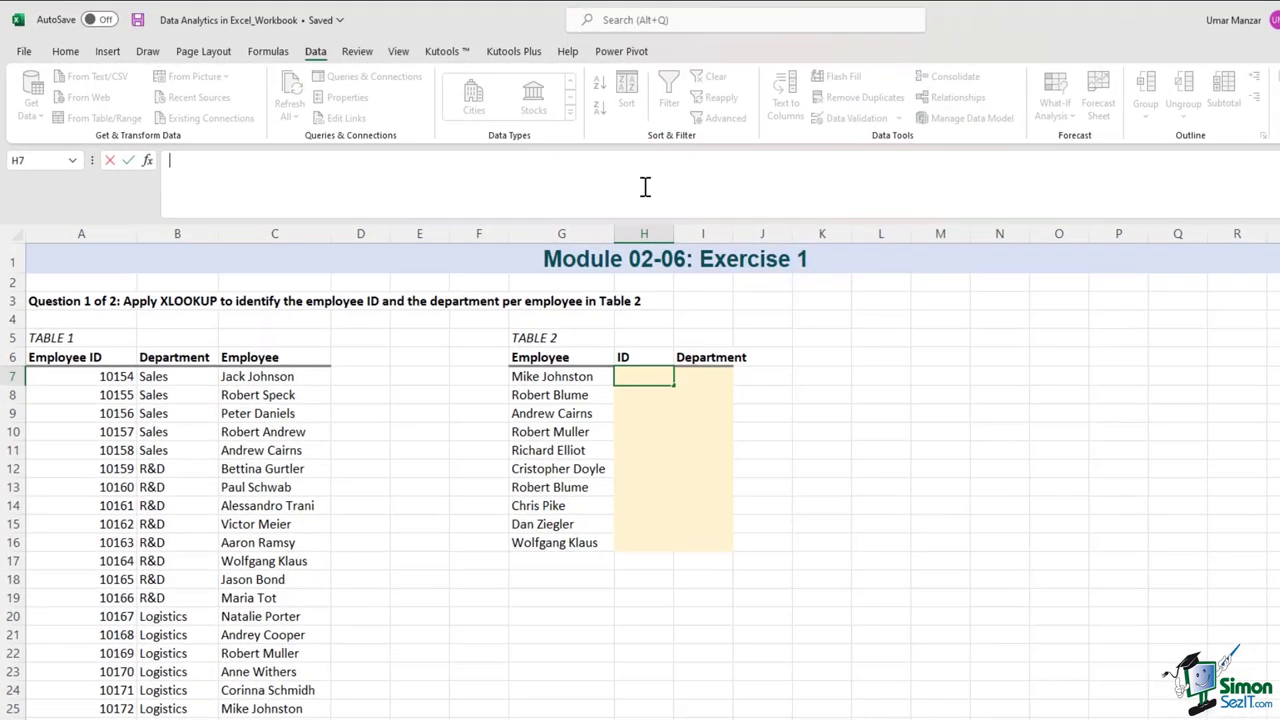
text(=)
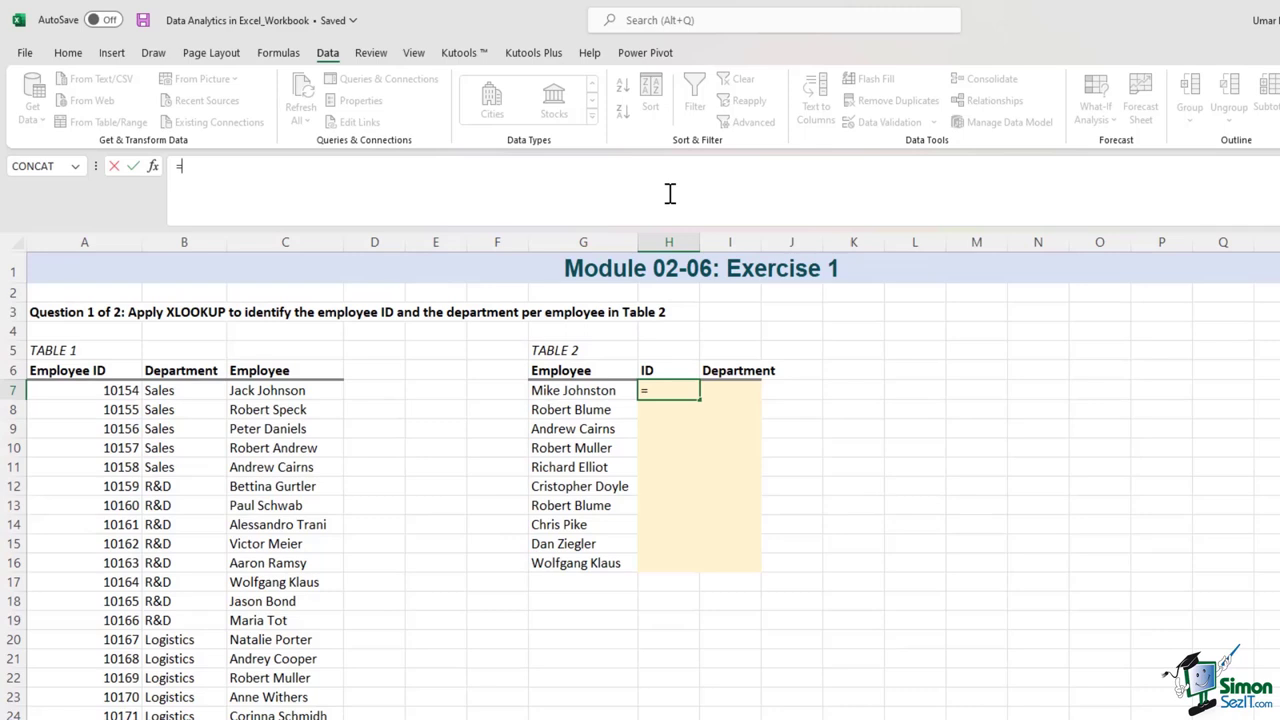
text(xlookup()
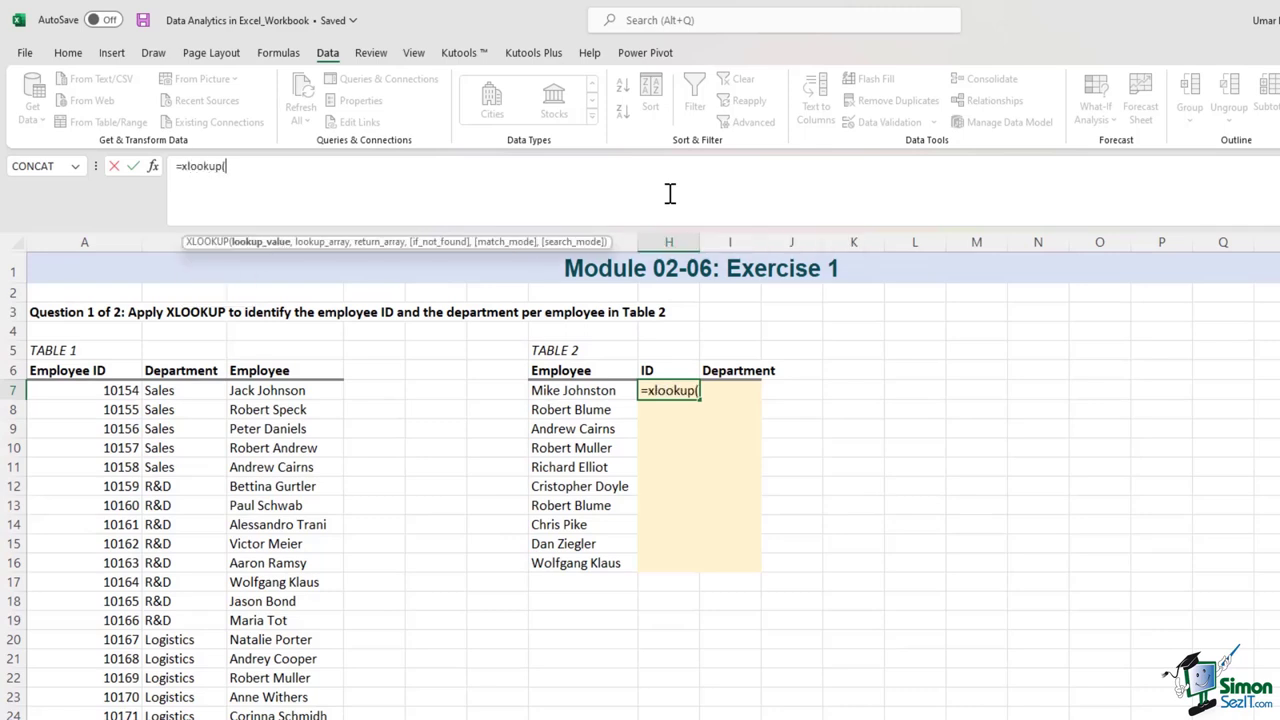
click(608, 388)
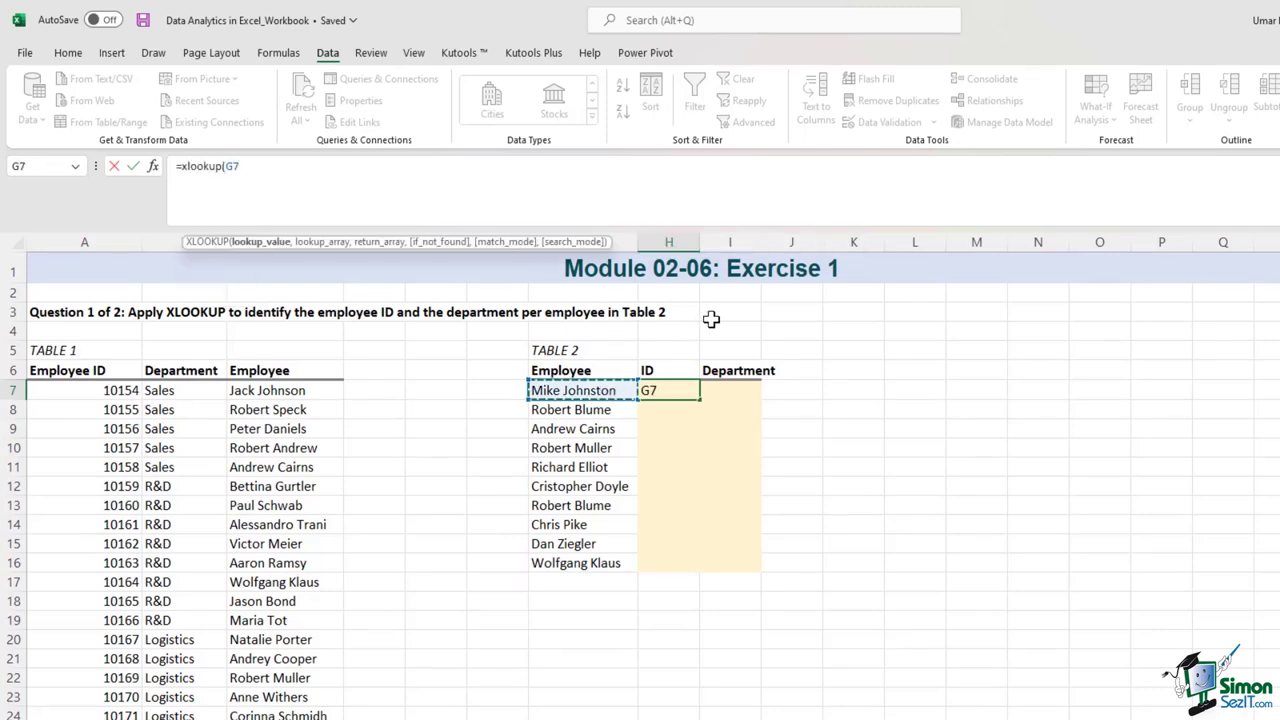
text(,)
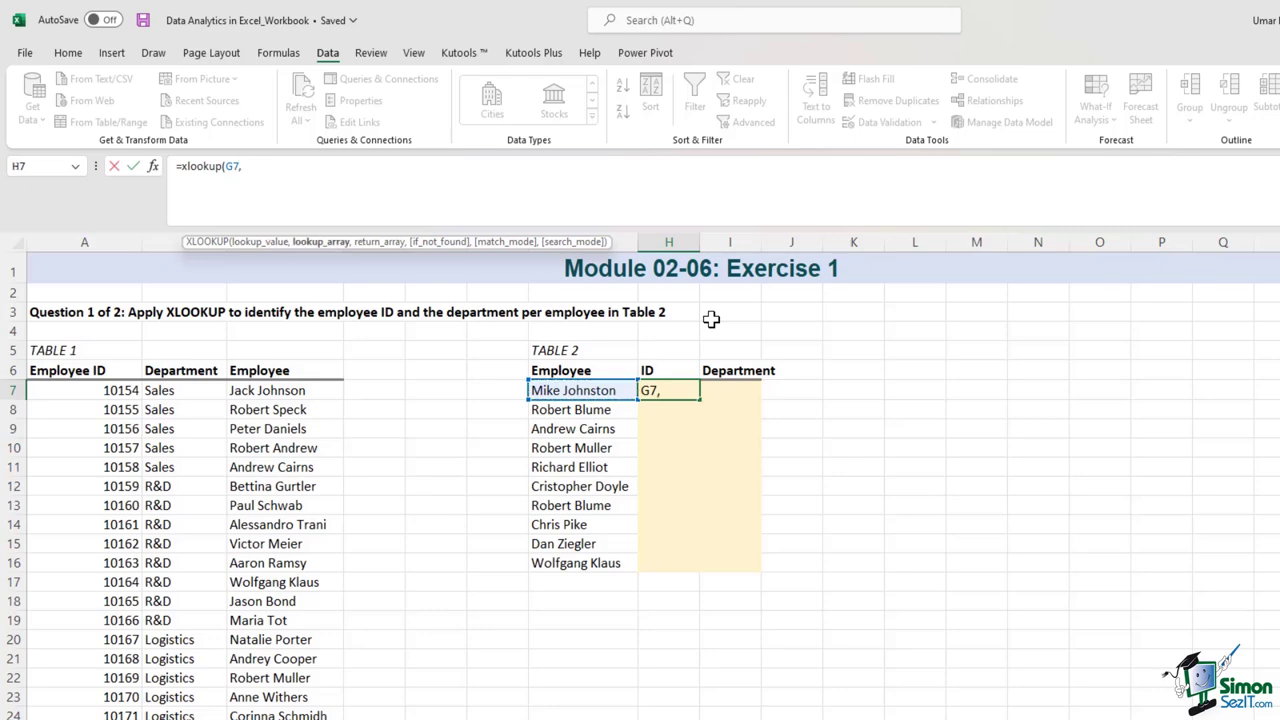
drag(323, 391, 326, 715)
scroll(480, 608, up, 5)
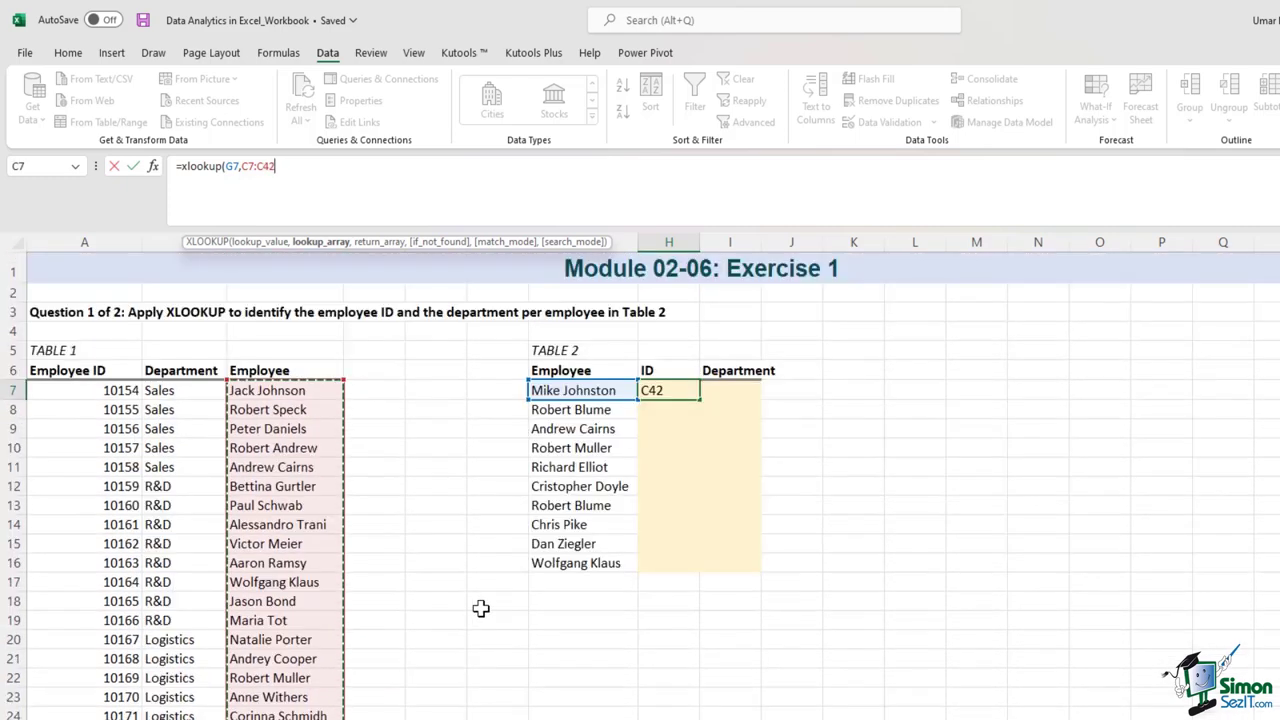
text(,)
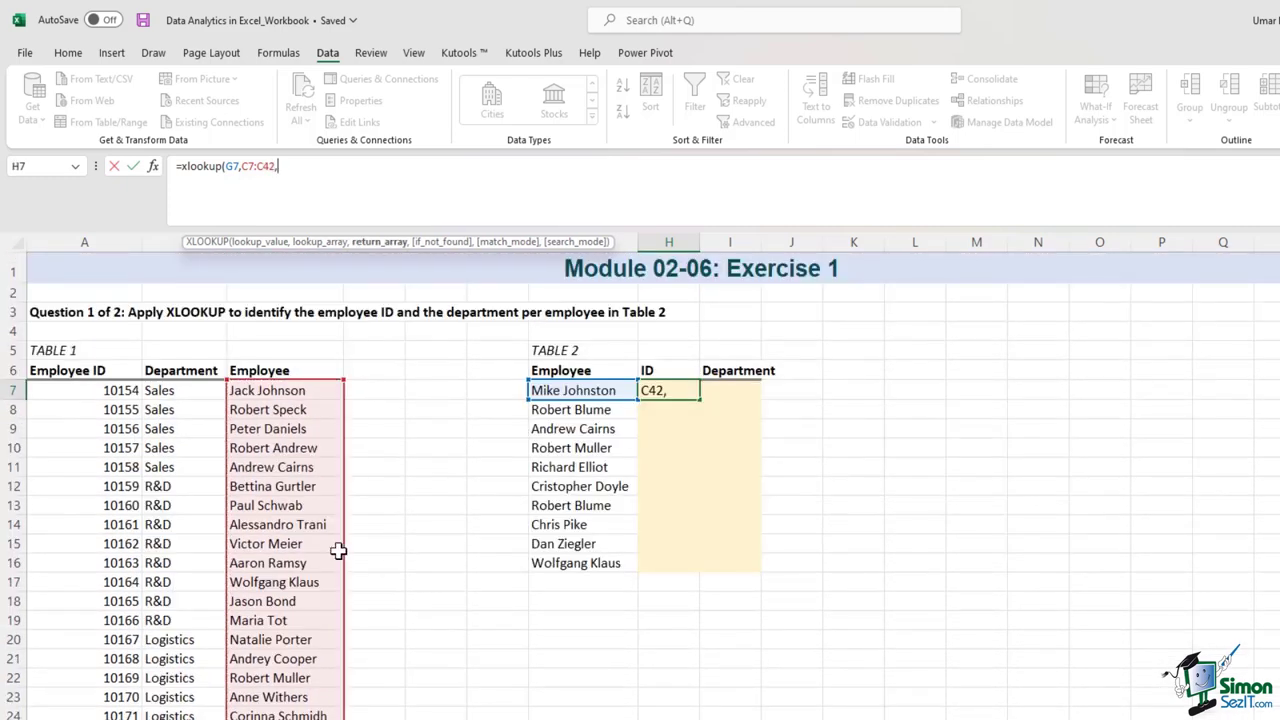
drag(80, 395, 74, 690)
scroll(487, 193, up, 5)
text())
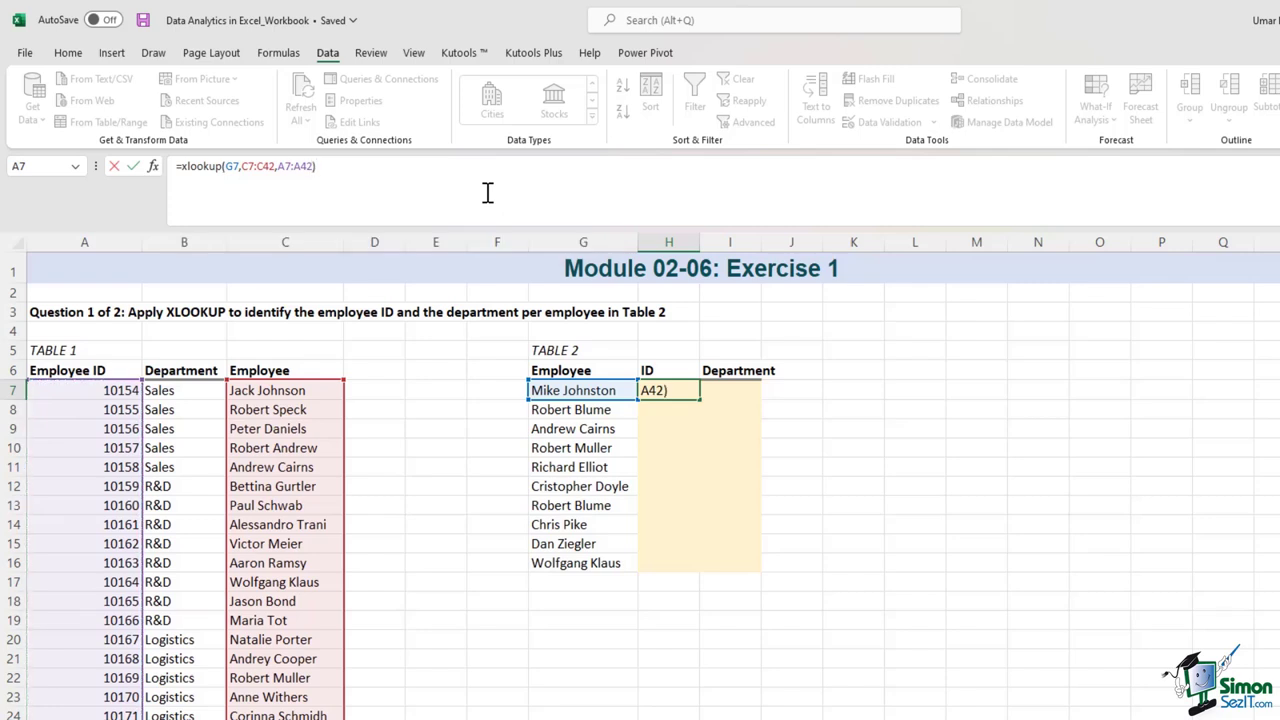
key(ctrl+Return)
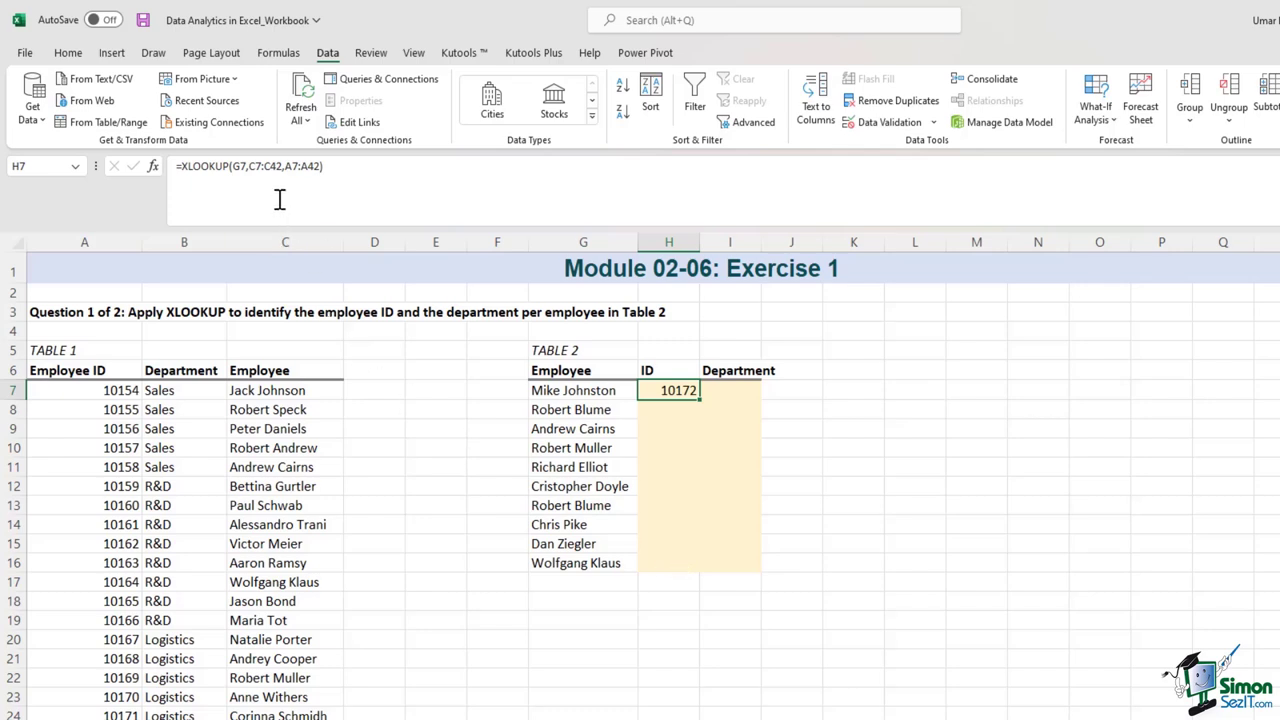
Make the lookup and return ranges in the H7 formula absolute, as $C$7:$C$42 and $A$7:$A$42.
click(249, 166)
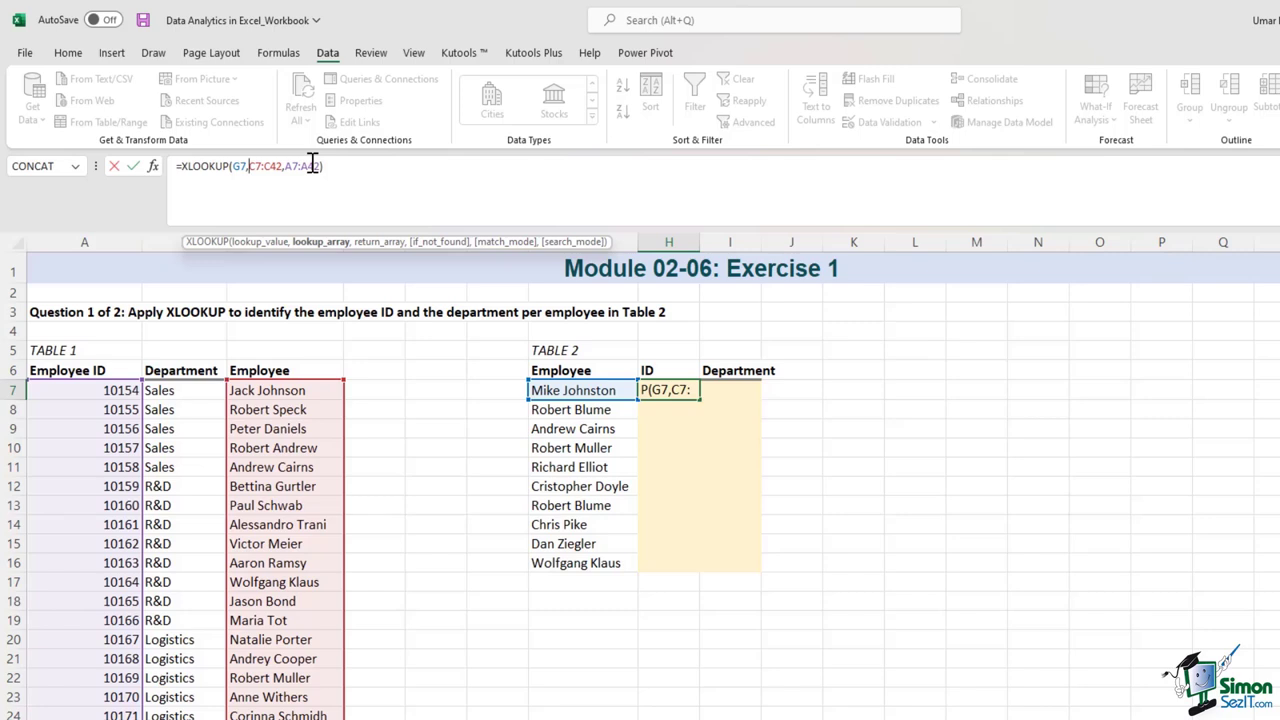
drag(250, 166, 263, 166)
key(F4)
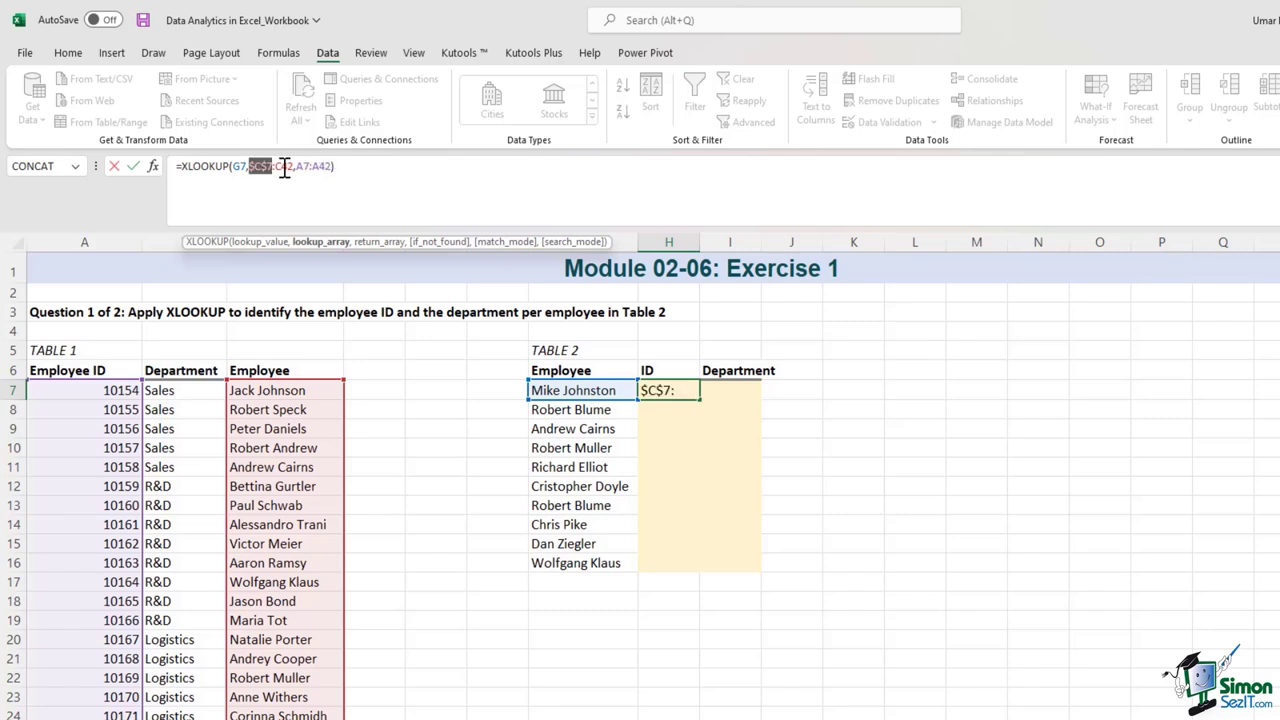
click(279, 168)
key(F4)
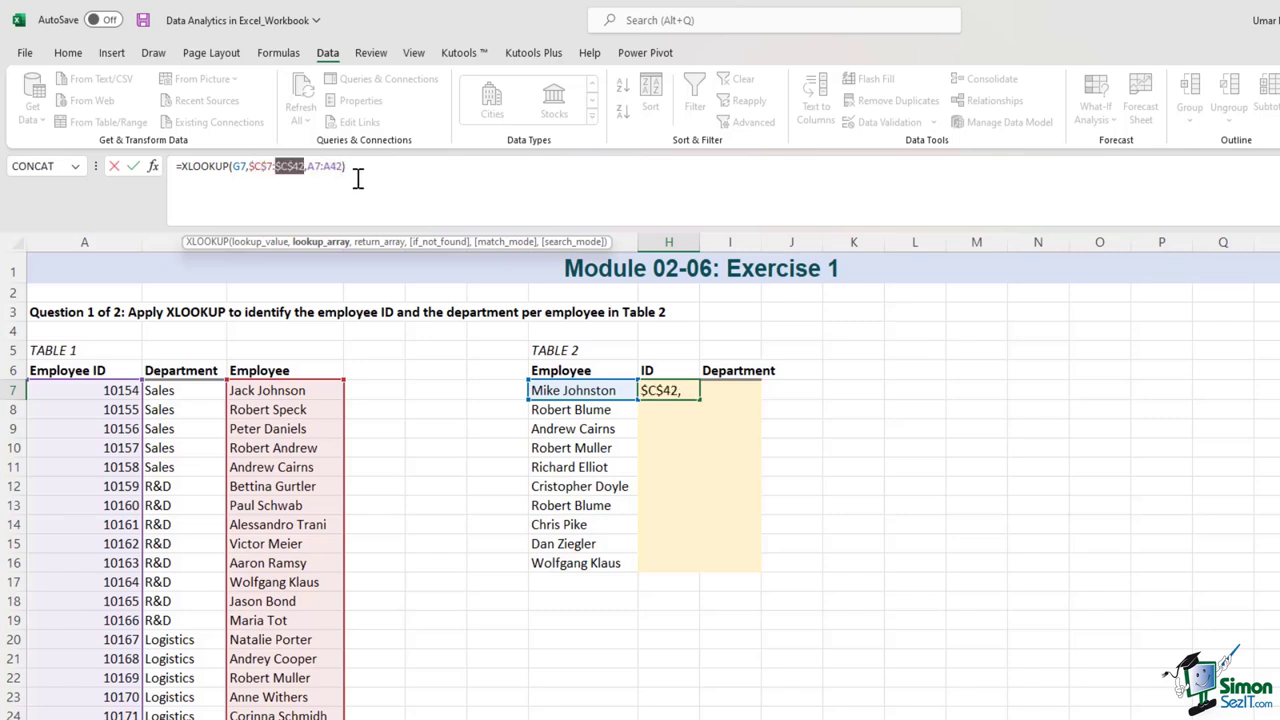
click(310, 166)
drag(309, 166, 322, 166)
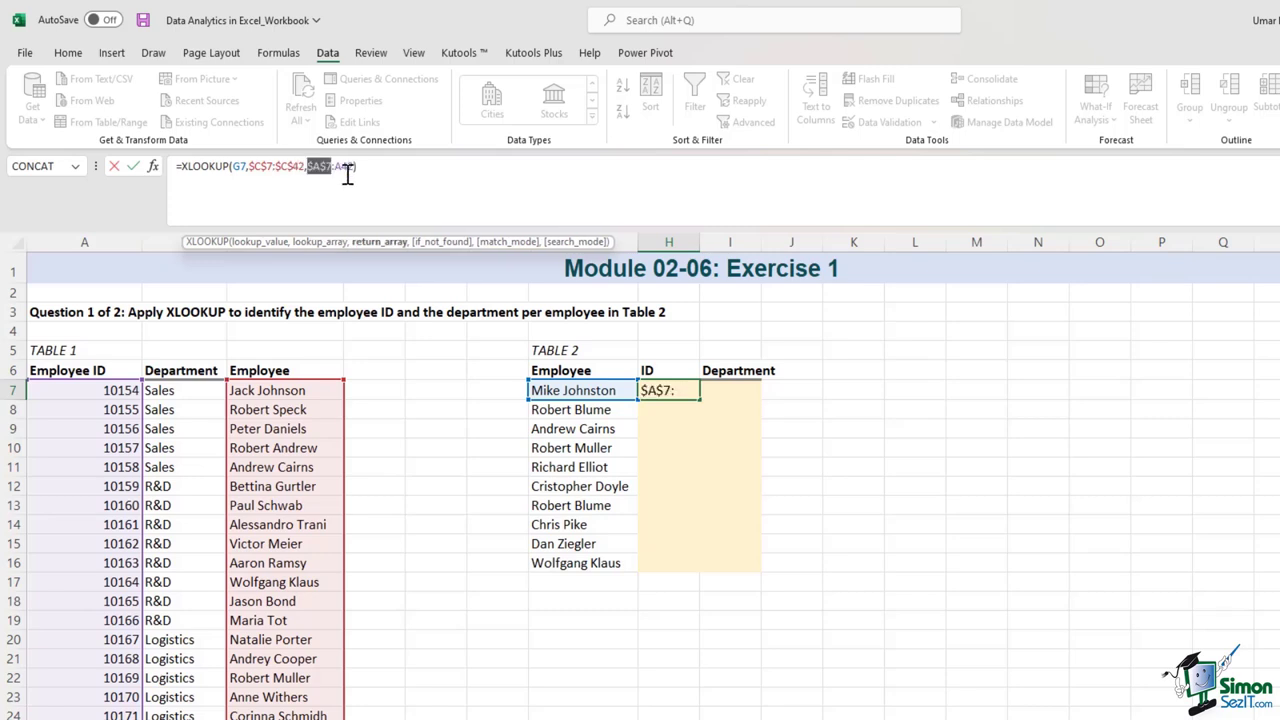
key(F4)
click(375, 168)
key(F4)
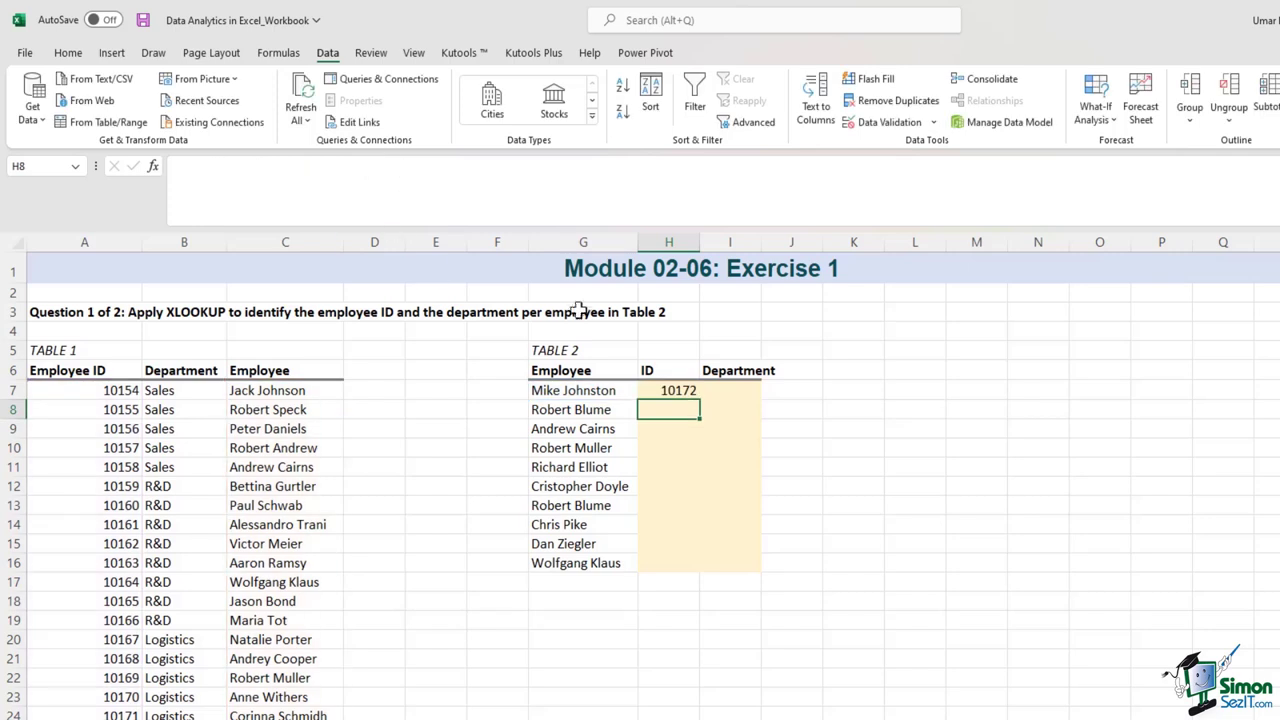
Fill the ID lookup formula from H7 down to H16 and check the formula in H7.
click(680, 391)
drag(698, 399, 689, 573)
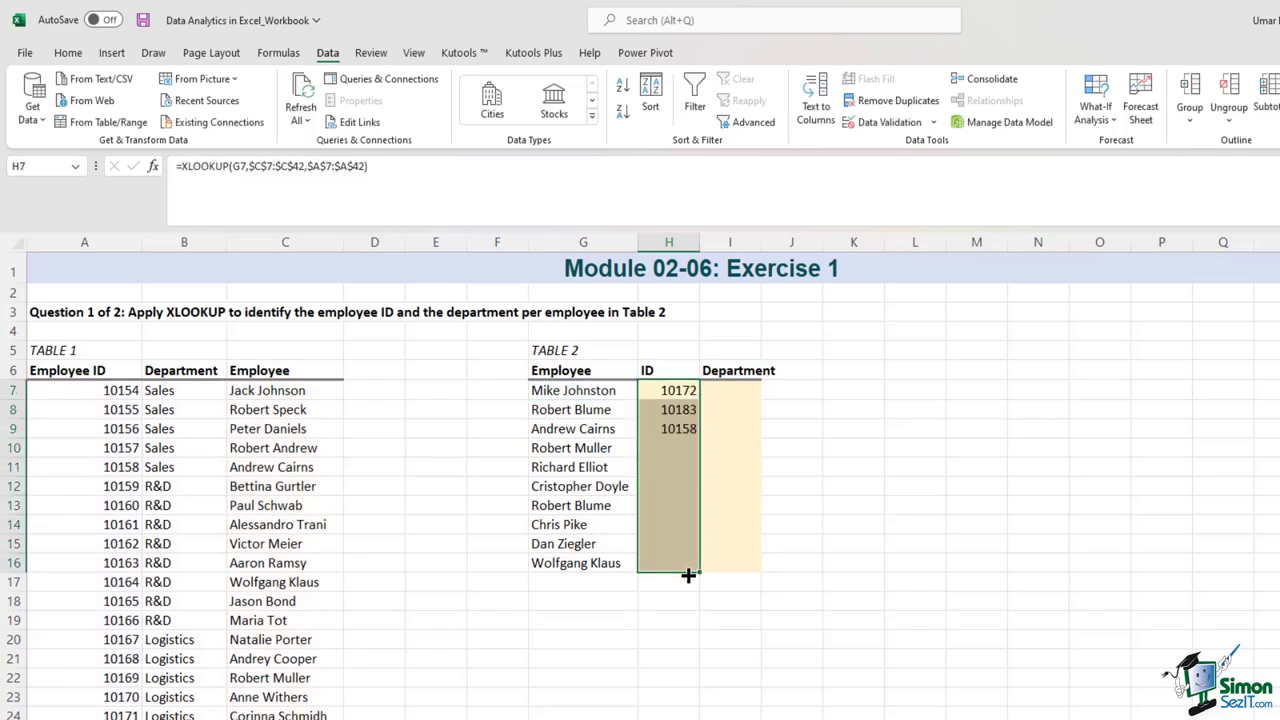
click(823, 431)
click(678, 390)
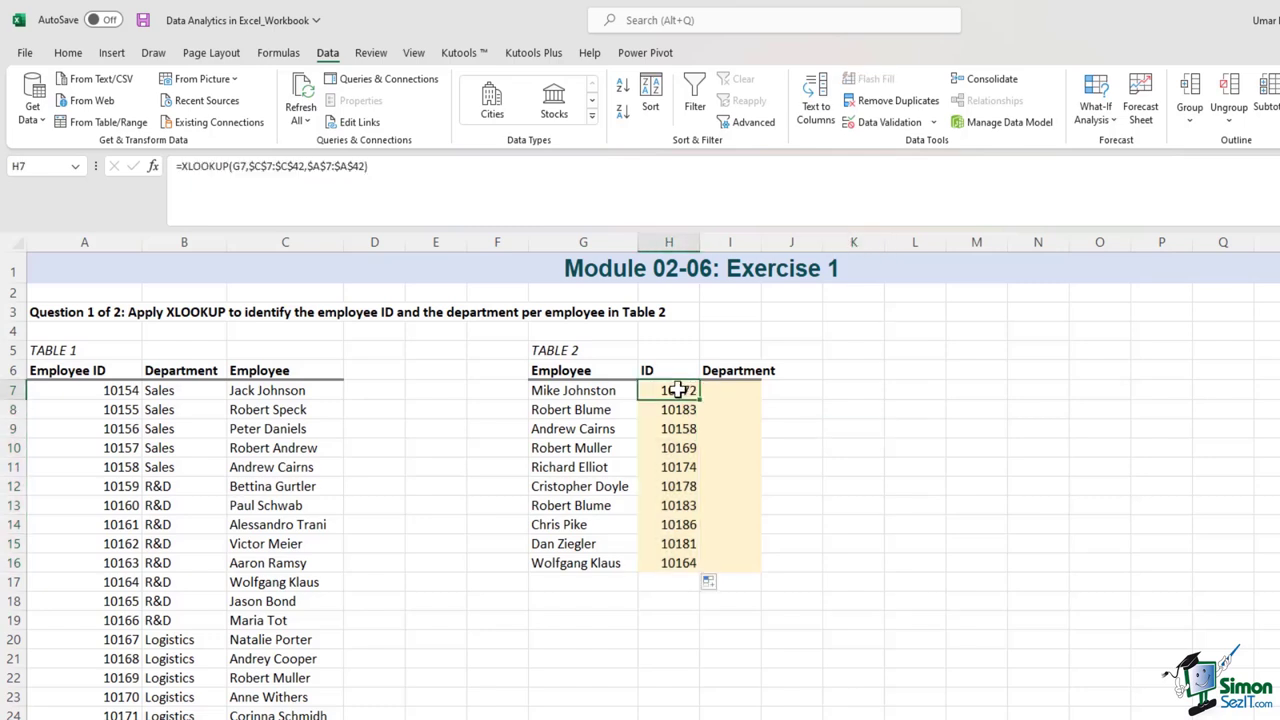
Enter =XLOOKUP(G7,C7:C42,B7:B42) in I7 to look up the first Table 2 employee's department.
click(730, 390)
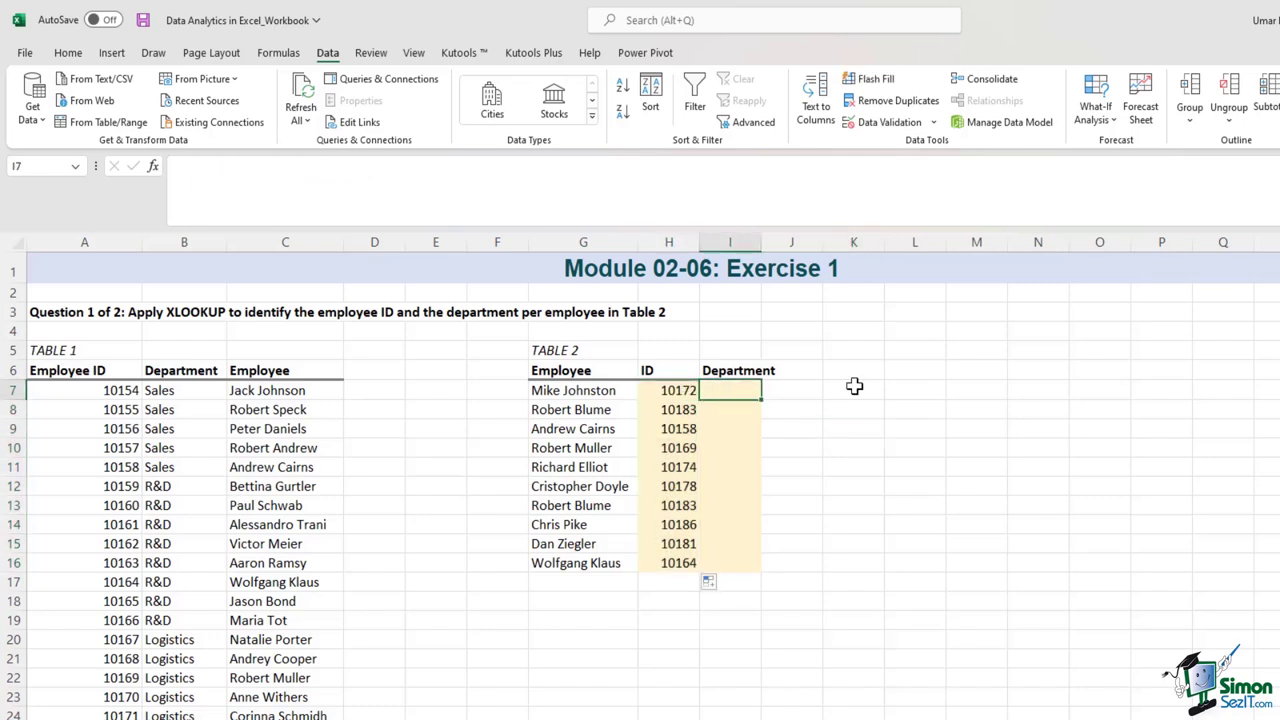
text(=)
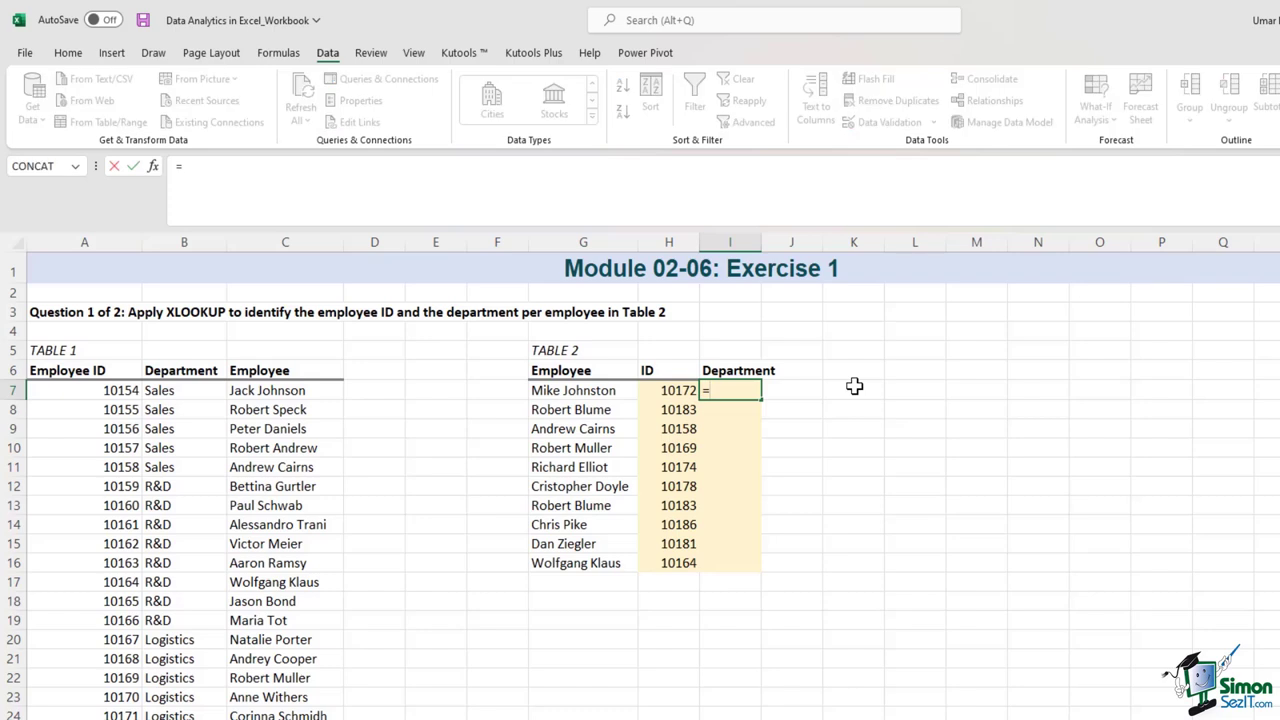
text(xlookup()
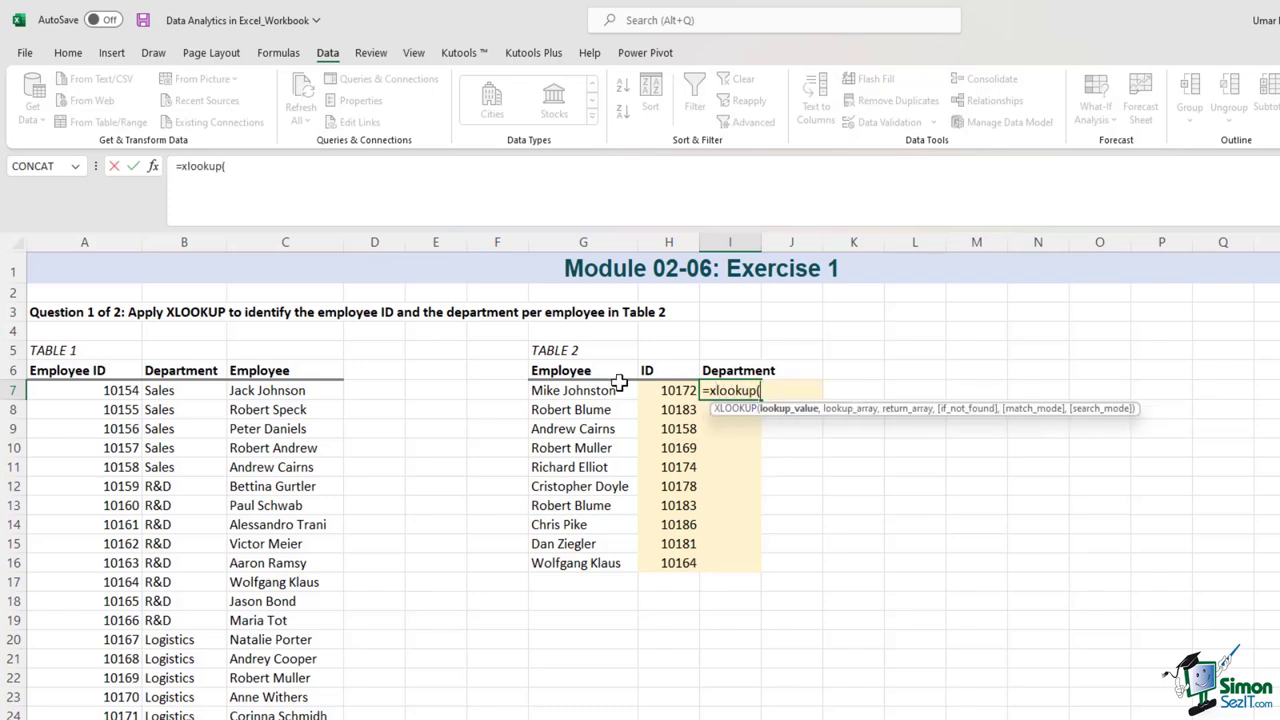
click(606, 390)
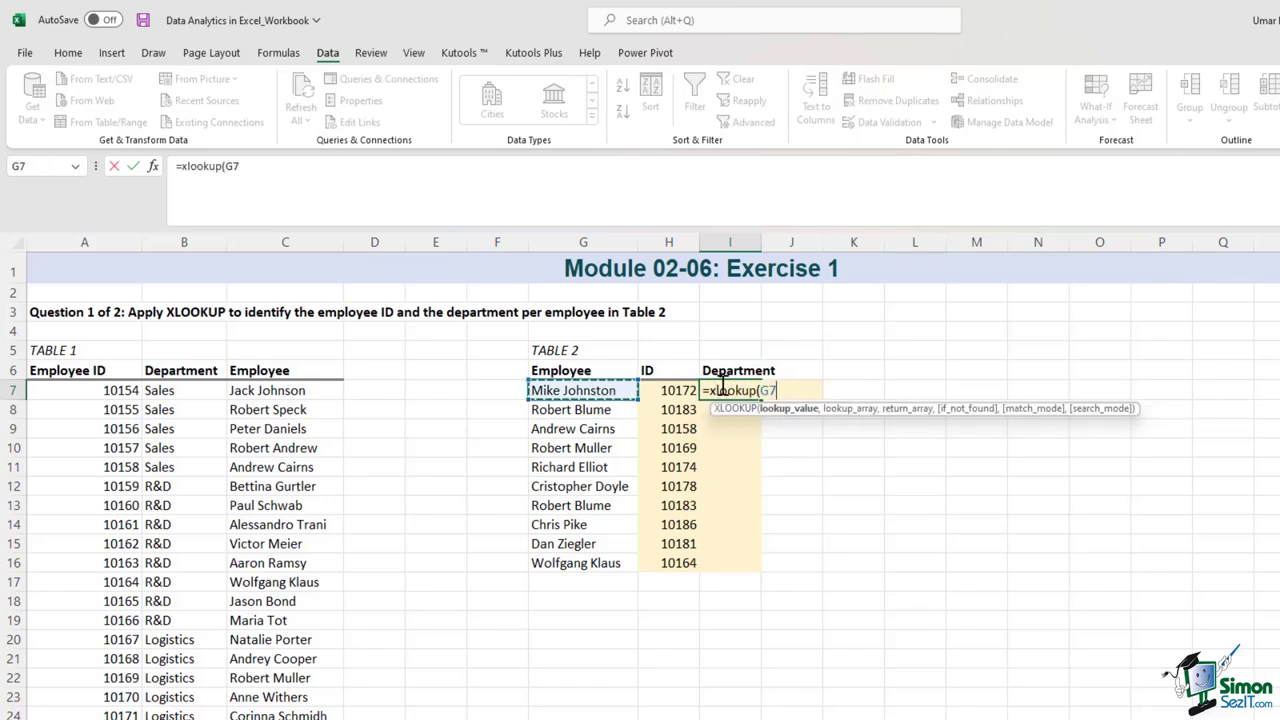
text(,)
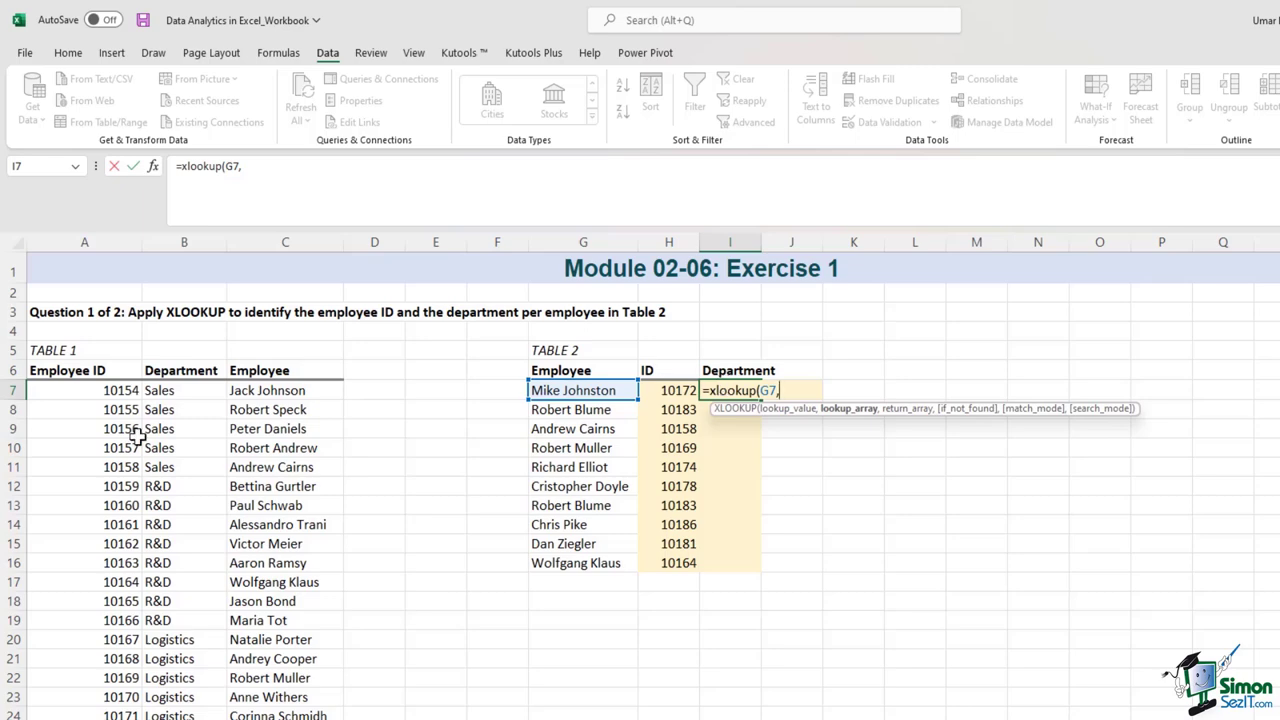
click(284, 392)
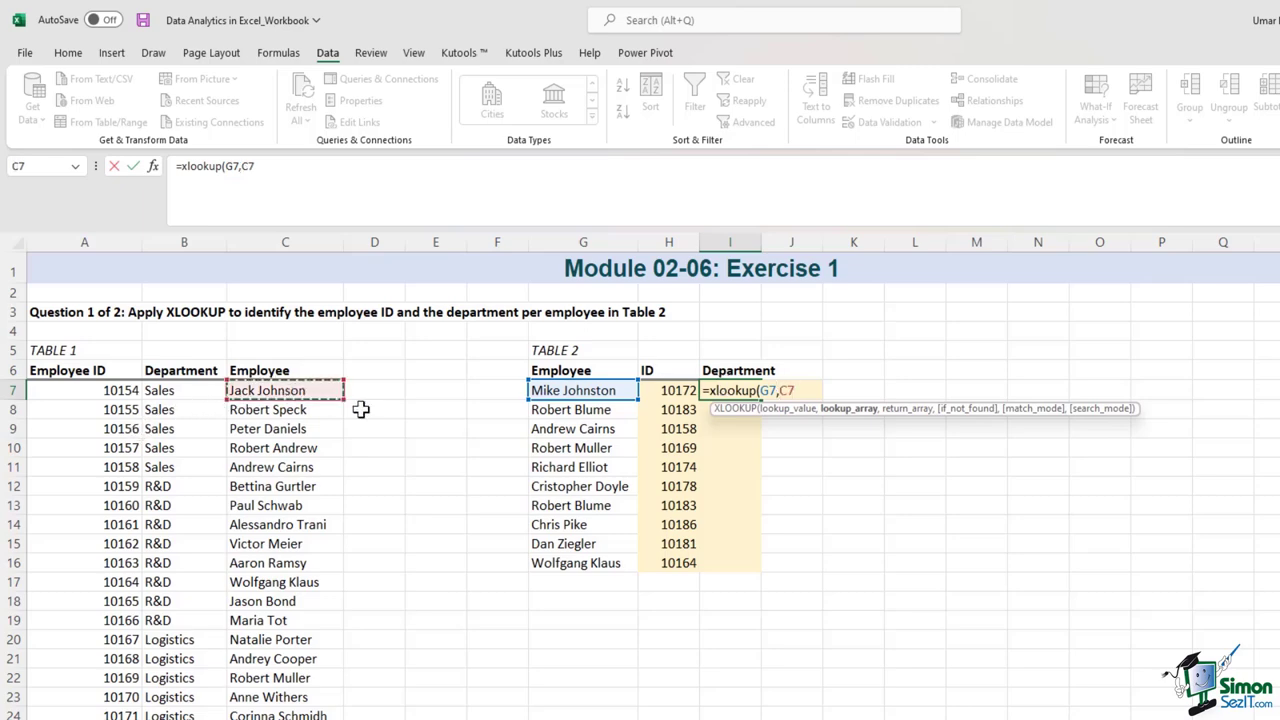
key(ctrl+shift+Down)
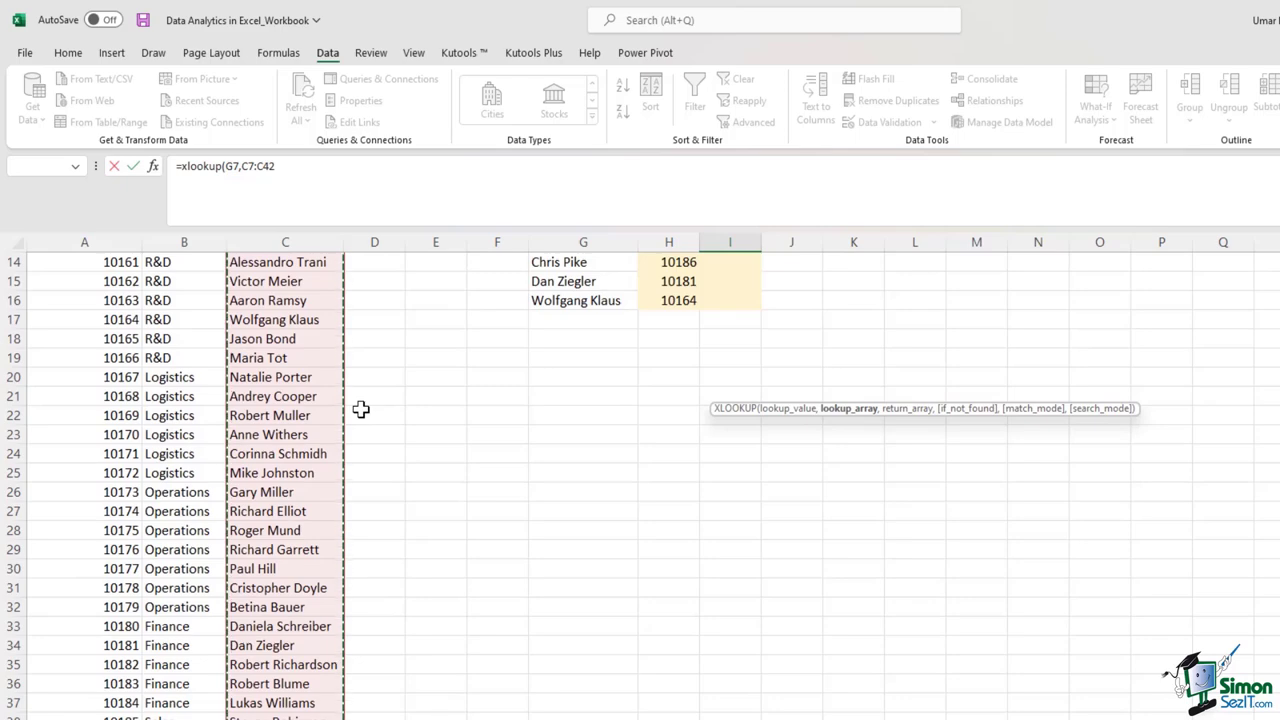
text(,)
click(197, 391)
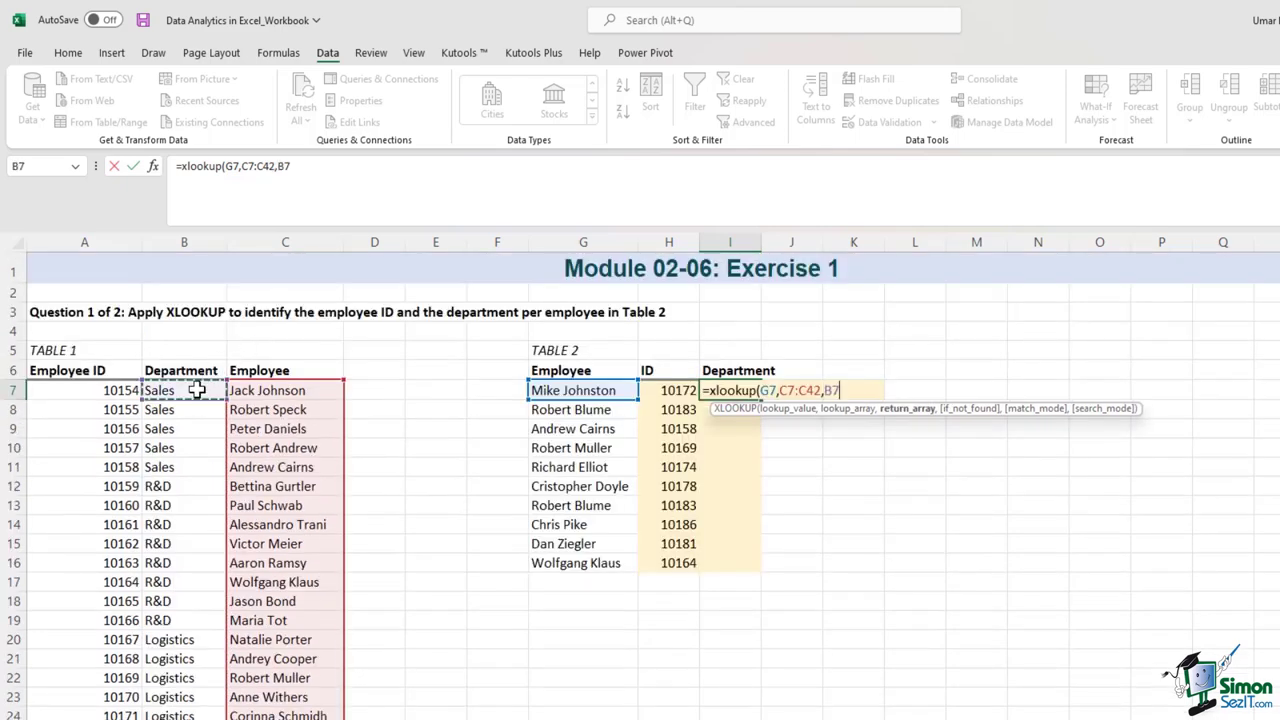
key(ctrl+shift+Down)
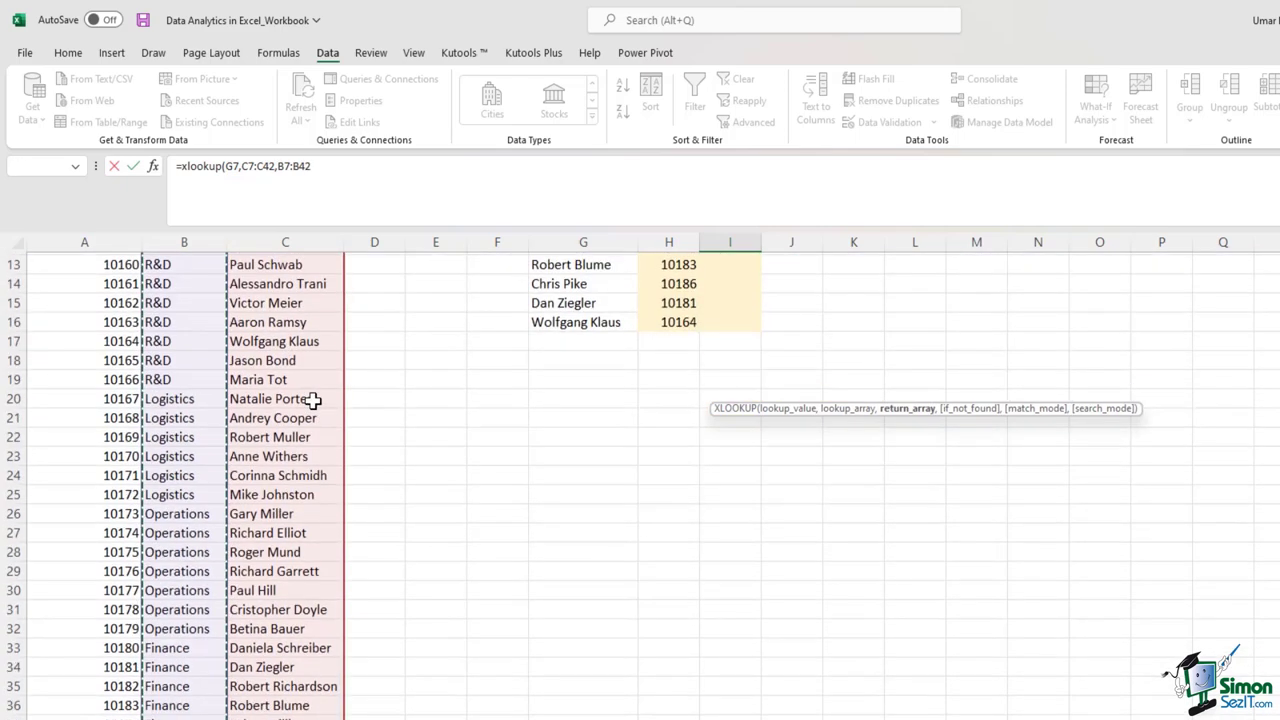
text())
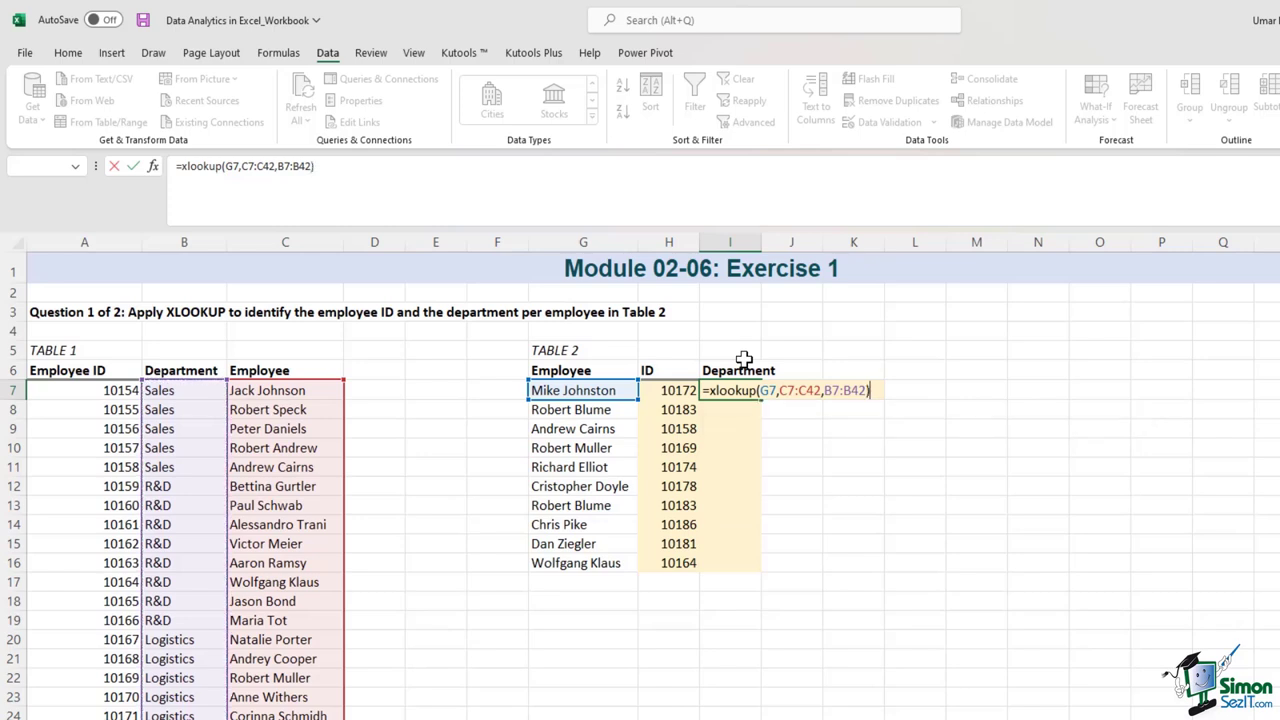
key(Return)
Make the I7 formula's lookup and return ranges absolute, as $C$7:$C$42 and $B$7:$B$42, and fill it down to I16.
click(750, 392)
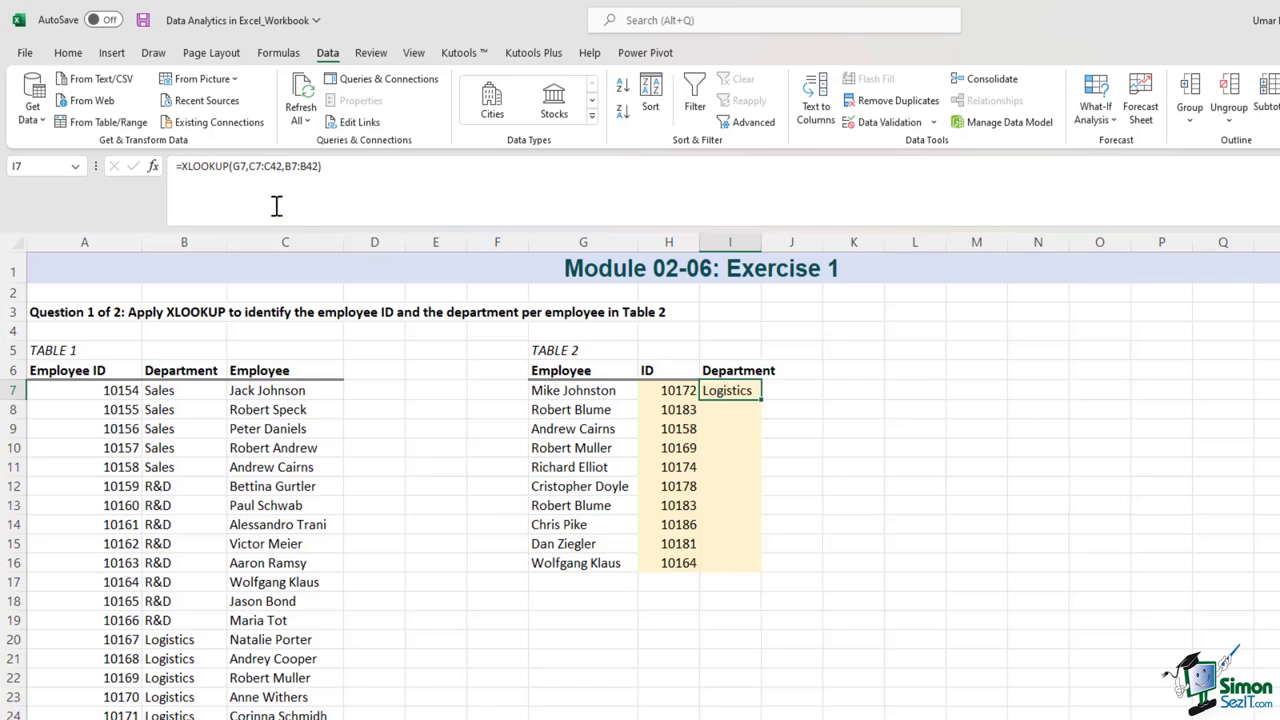
click(250, 170)
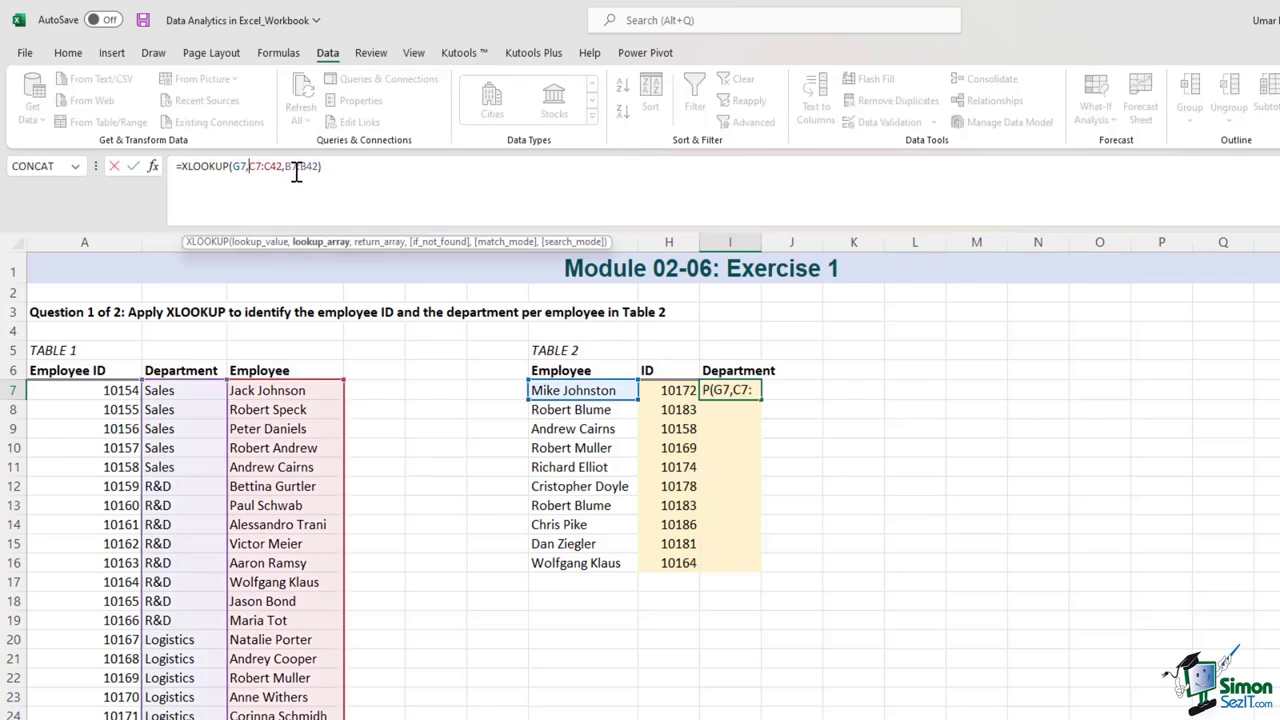
shift+click(284, 168)
key(F4)
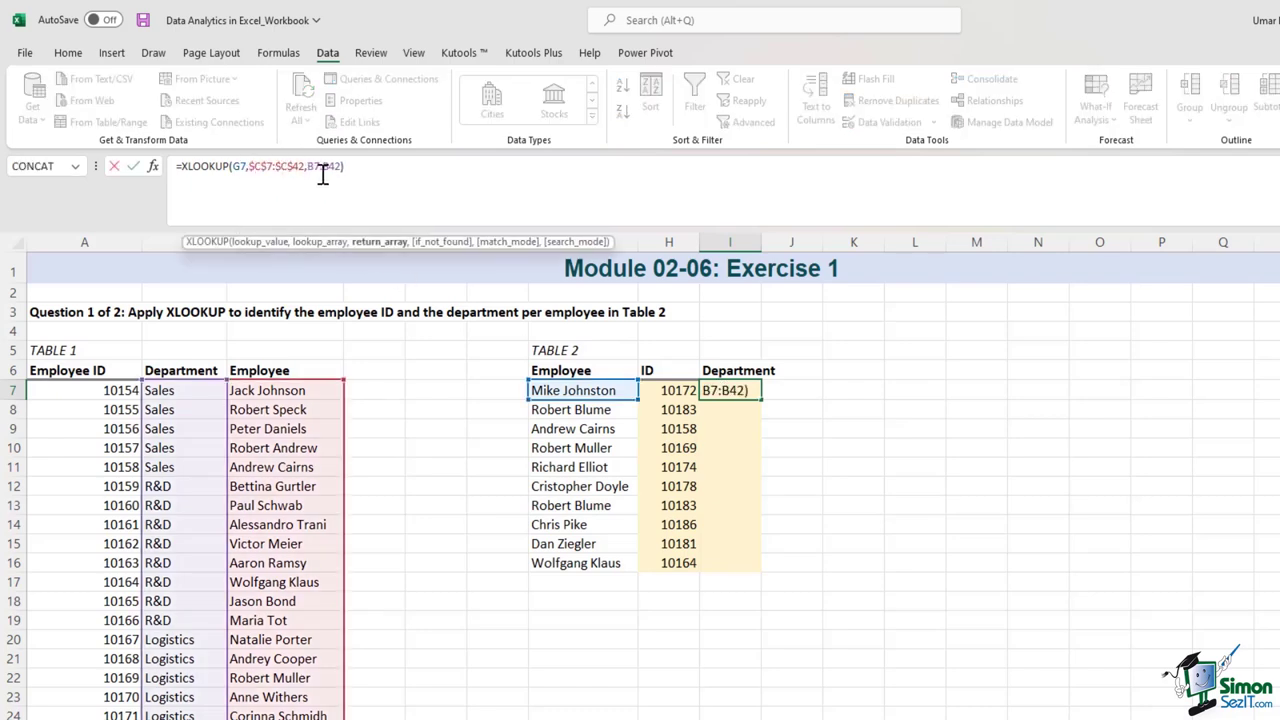
shift+click(342, 167)
key(F4)
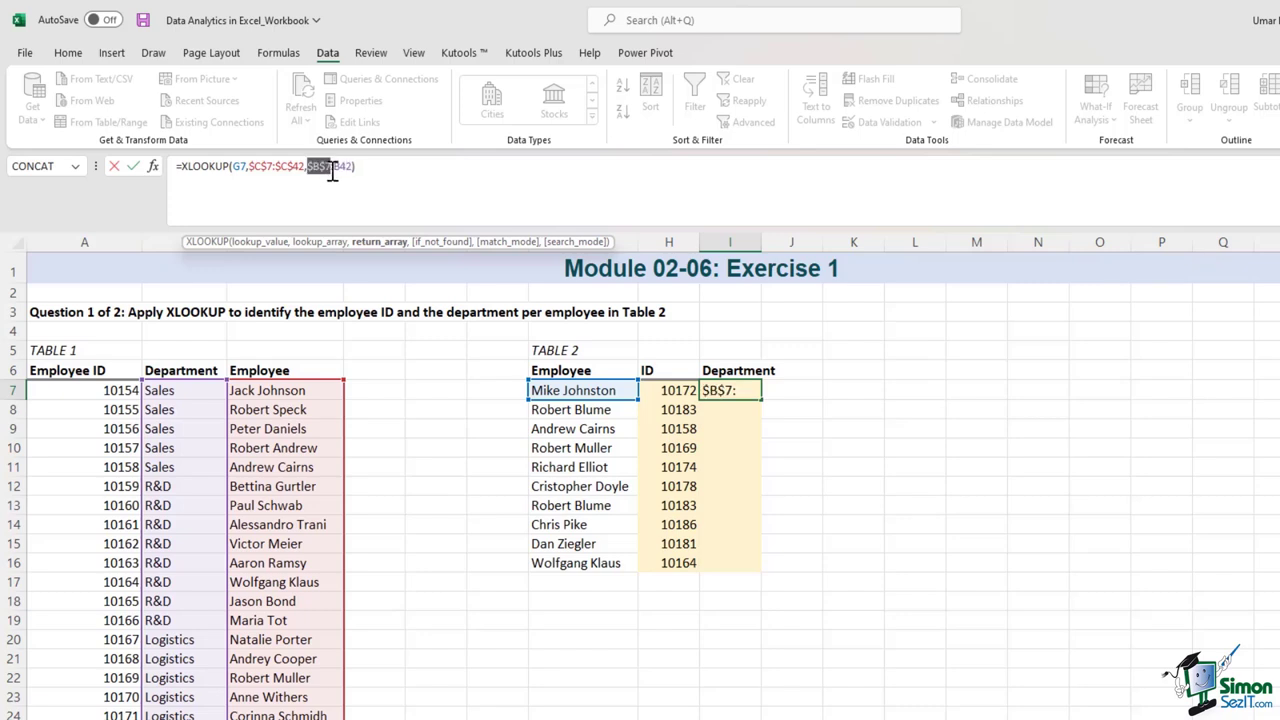
key(ctrl+Return)
drag(759, 398, 743, 567)
click(662, 370)
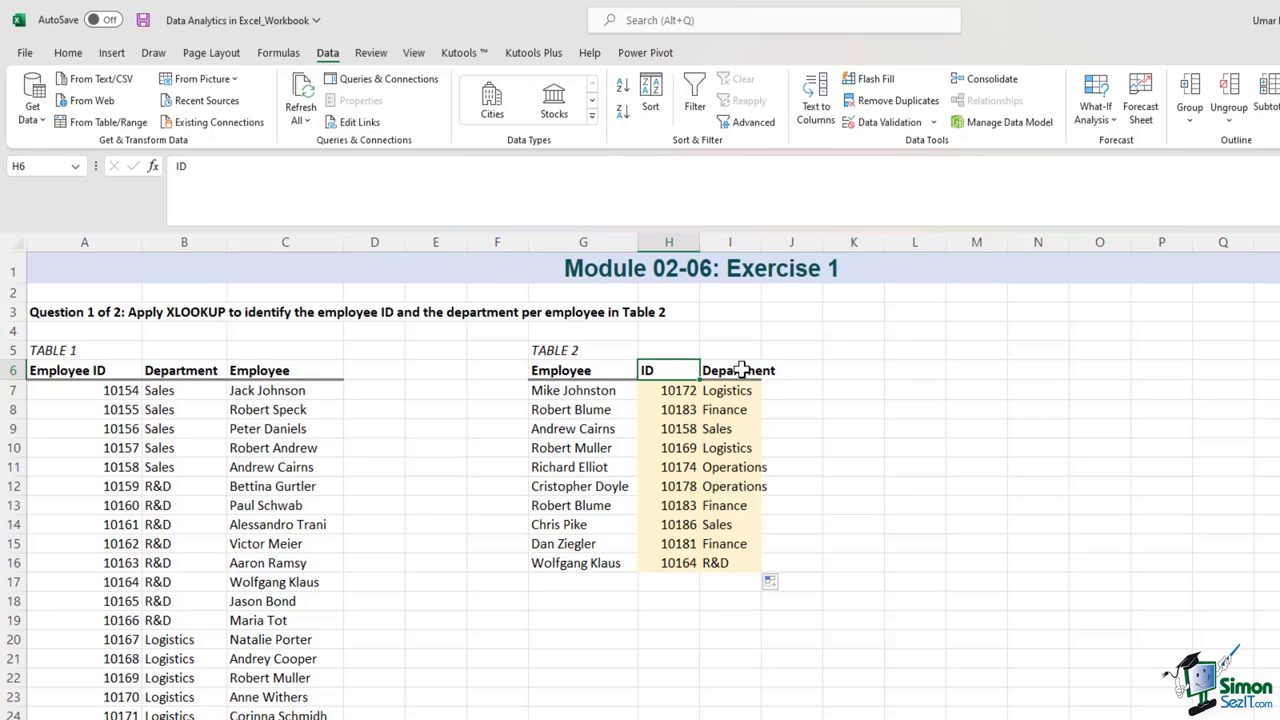
Examine which cells the 2016 and 2017 investment formulas in B52 and B53 reference.
scroll(571, 551, down, 14)
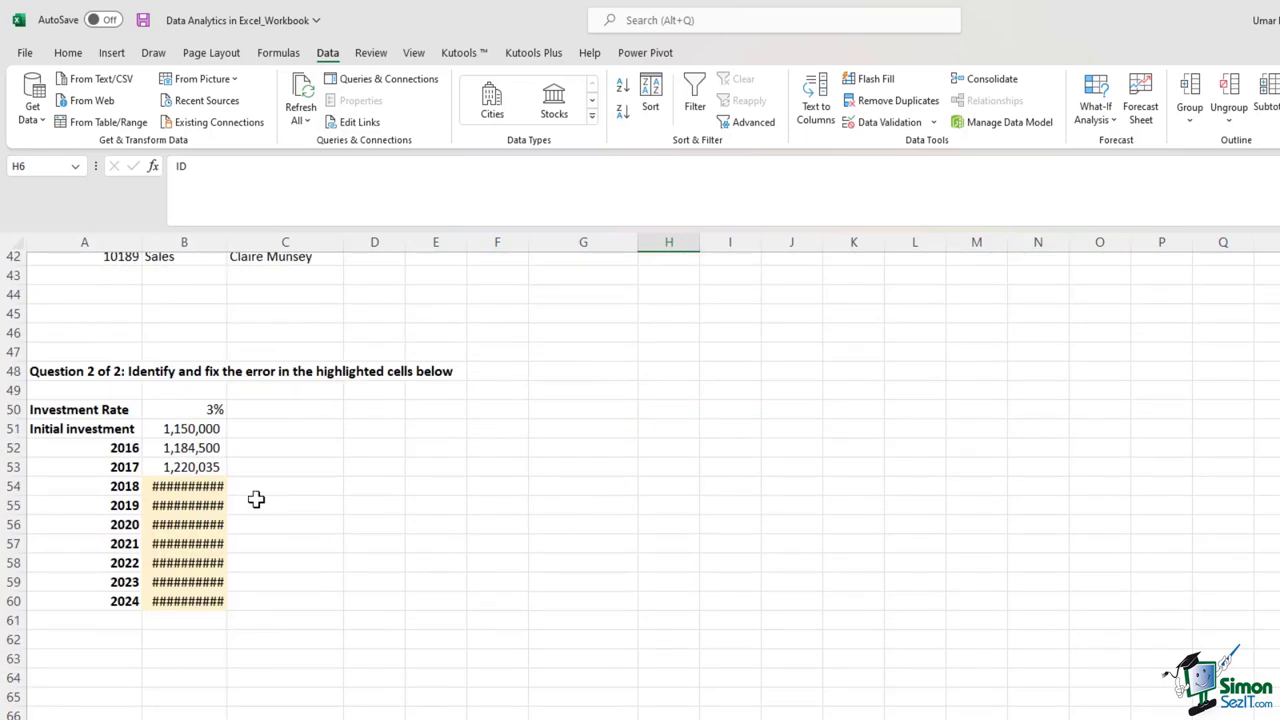
click(192, 450)
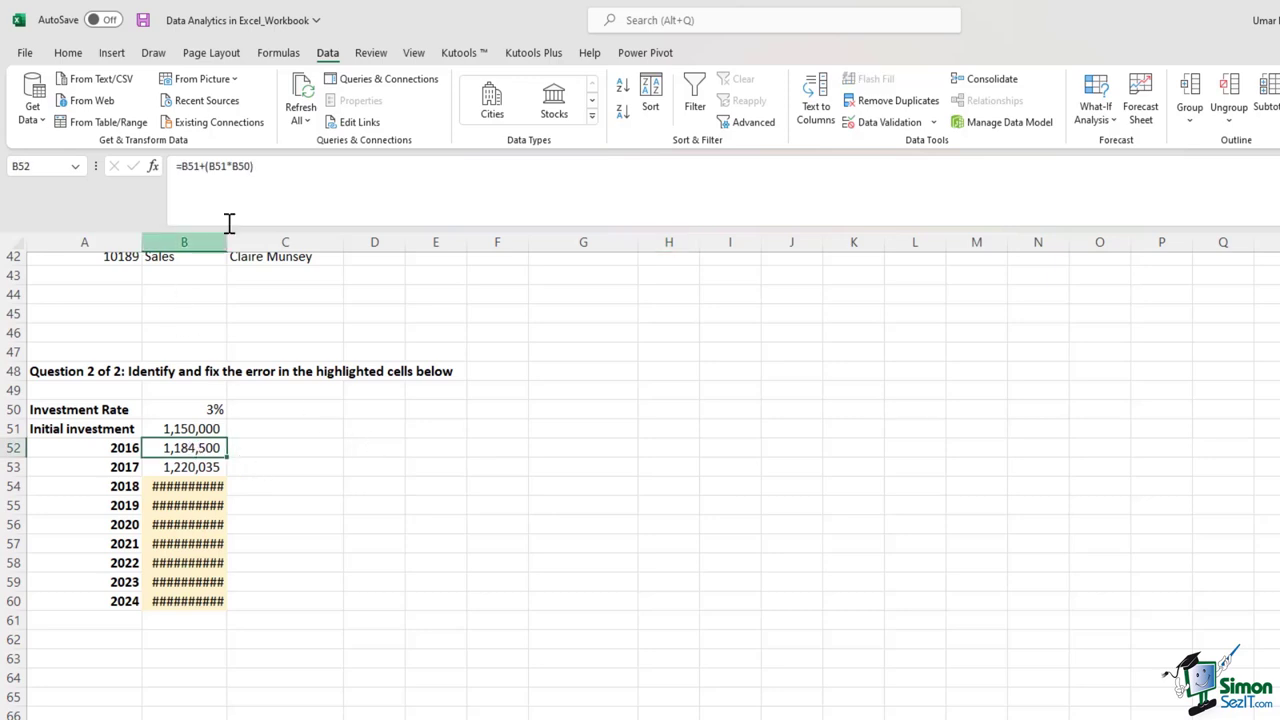
click(296, 178)
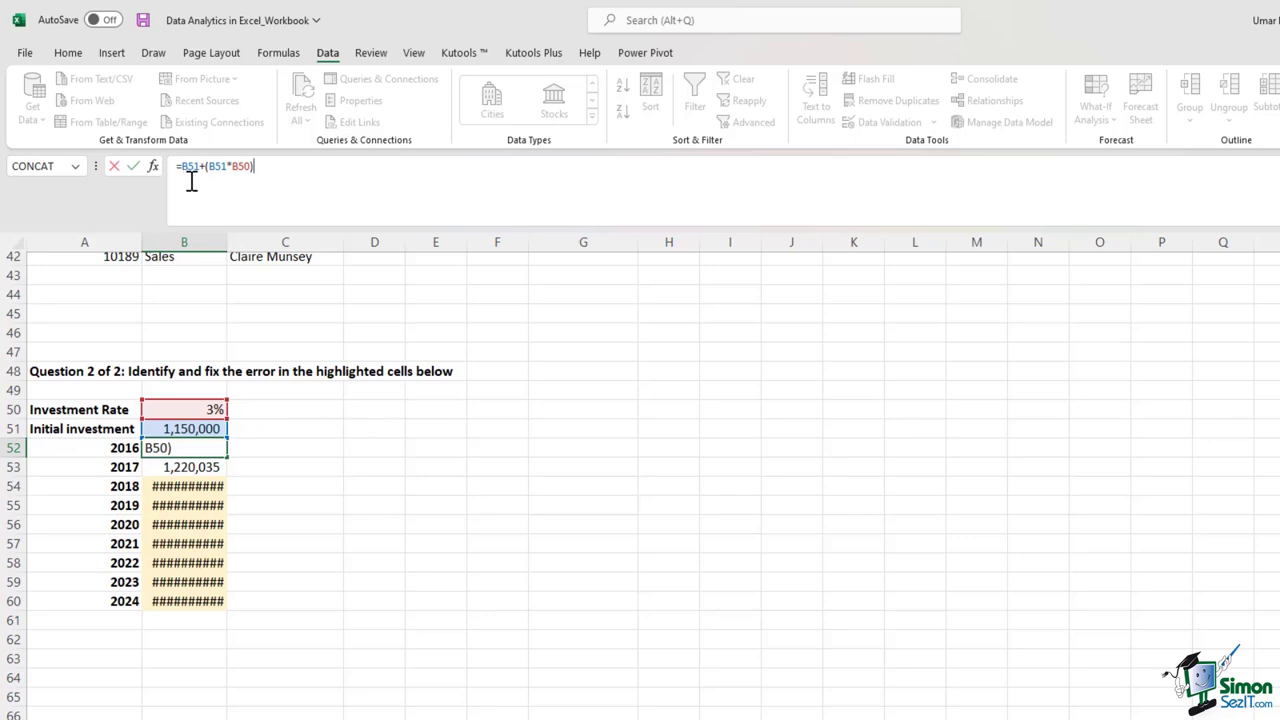
key(Return)
click(264, 170)
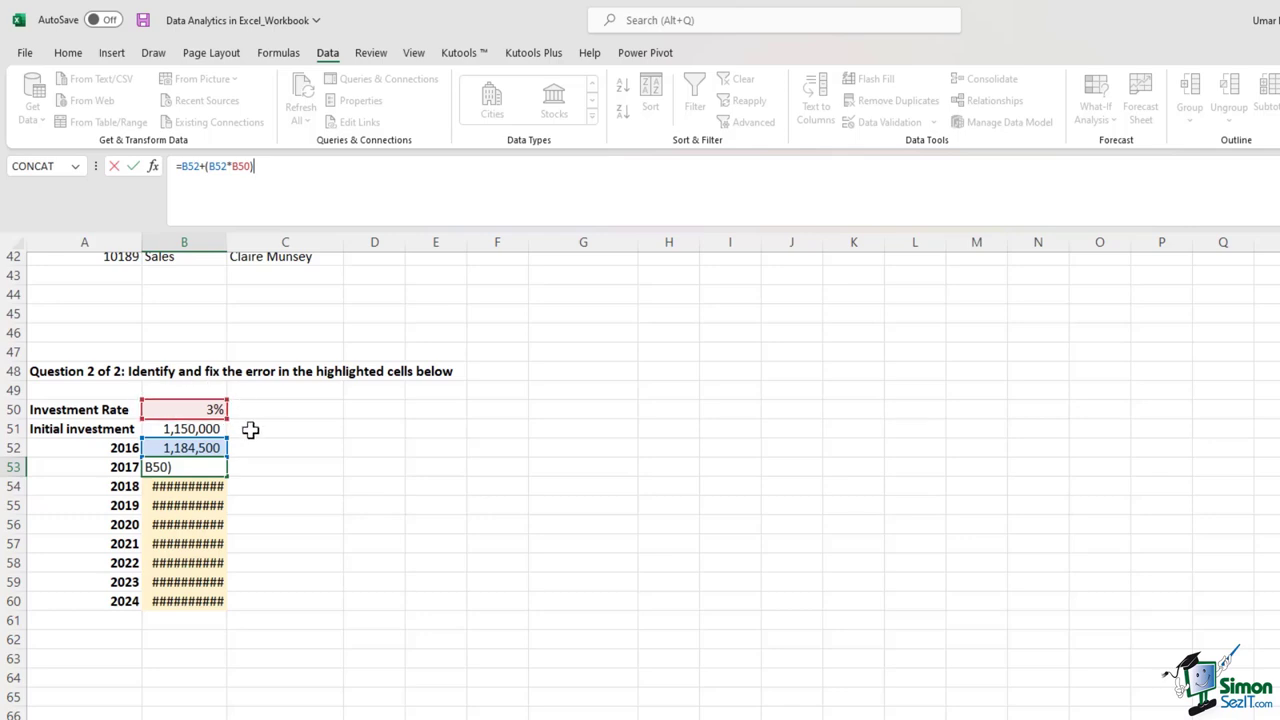
key(Return)
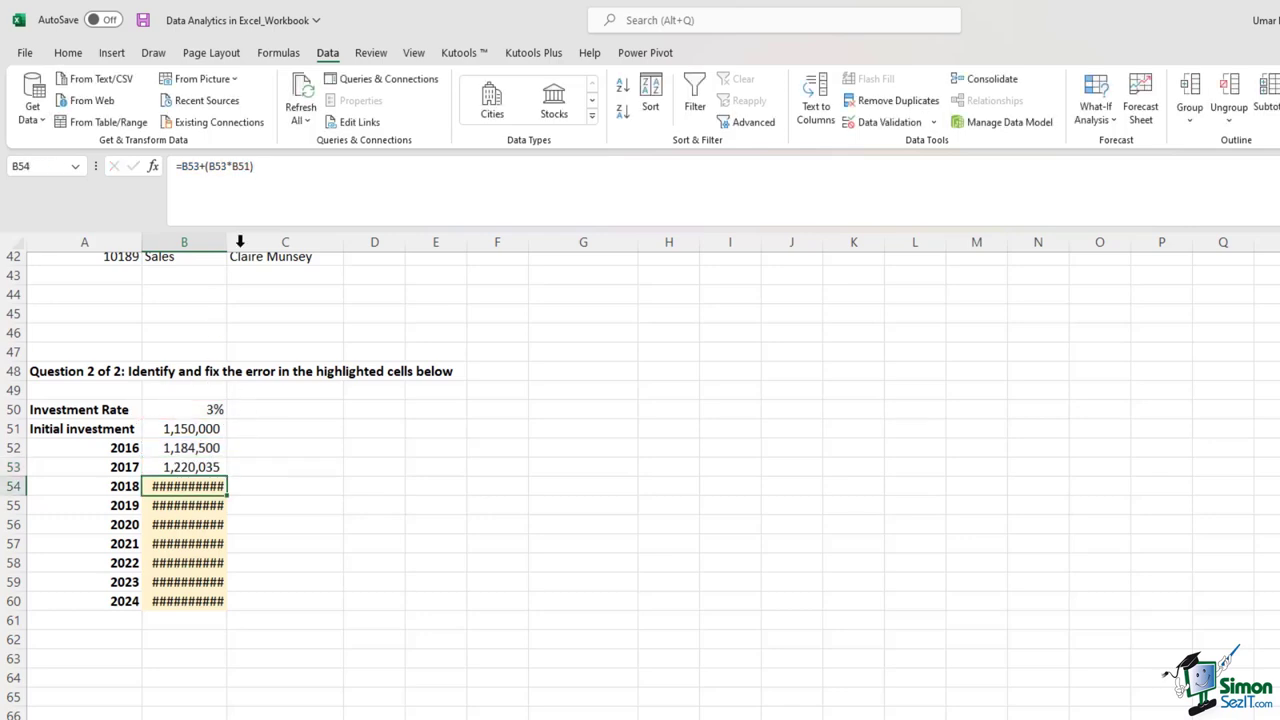
Correct the 2018 investment formula in B54 to =B53+(B53*$B$50) and fill it down through 2024 in B60.
click(322, 186)
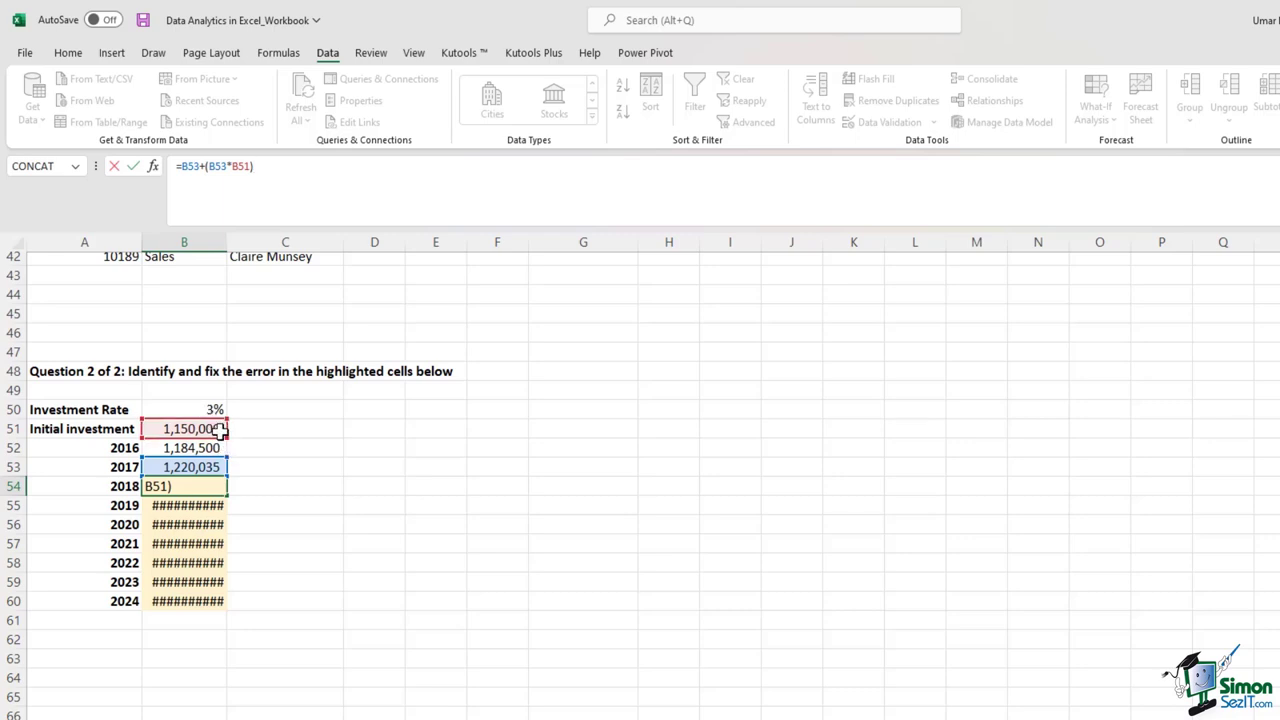
mouse_move(220, 428)
mouse_down()
mouse_move(200, 440)
mouse_move(230, 432)
mouse_up()
drag(252, 167, 205, 170)
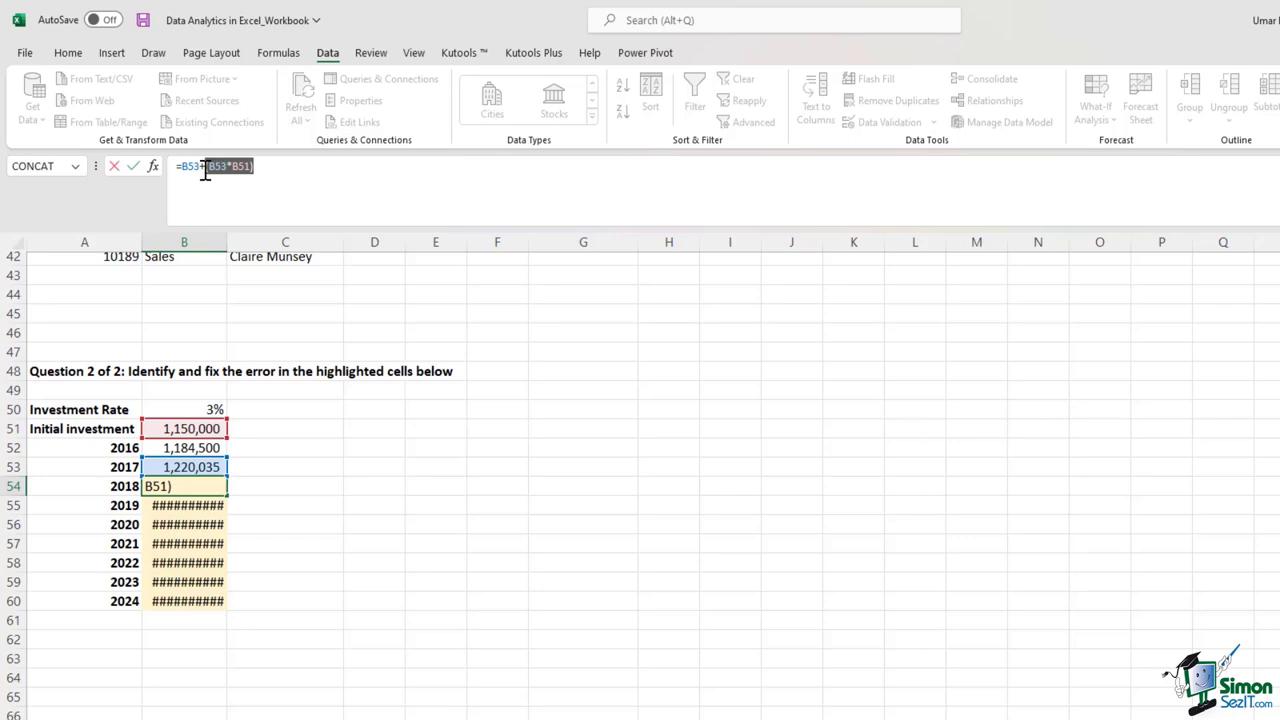
click(232, 172)
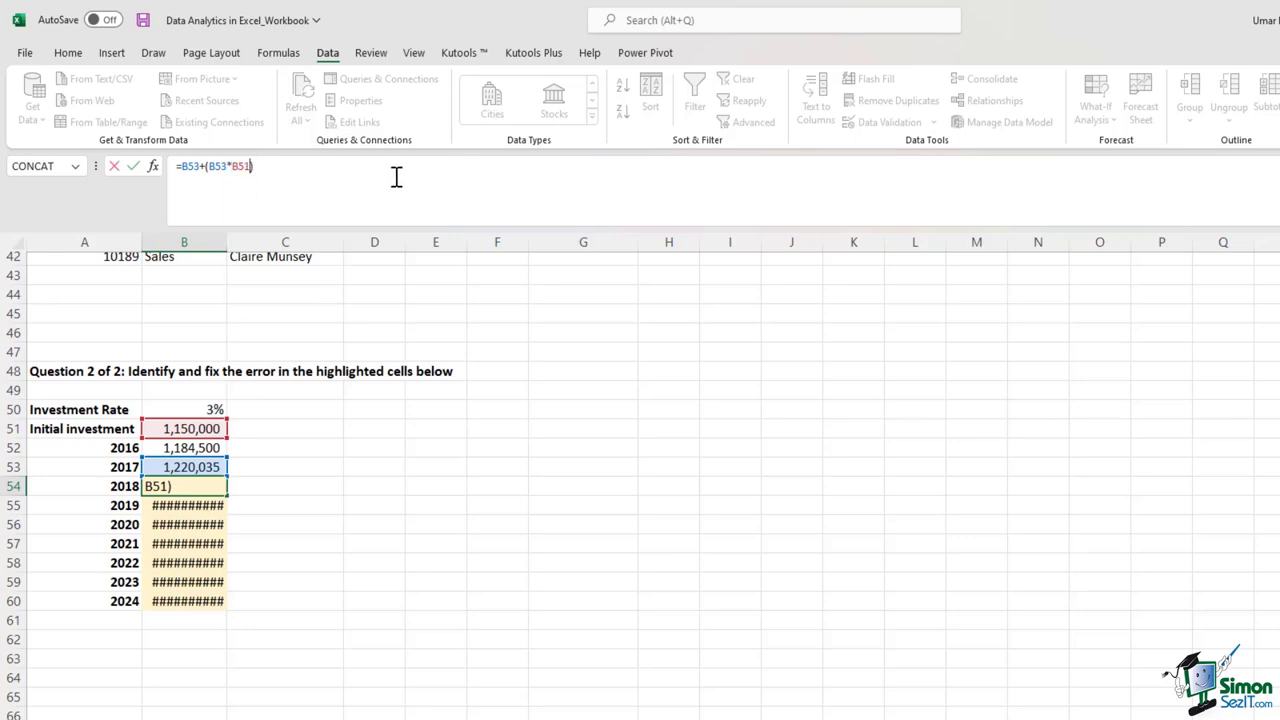
key(BackSpace)
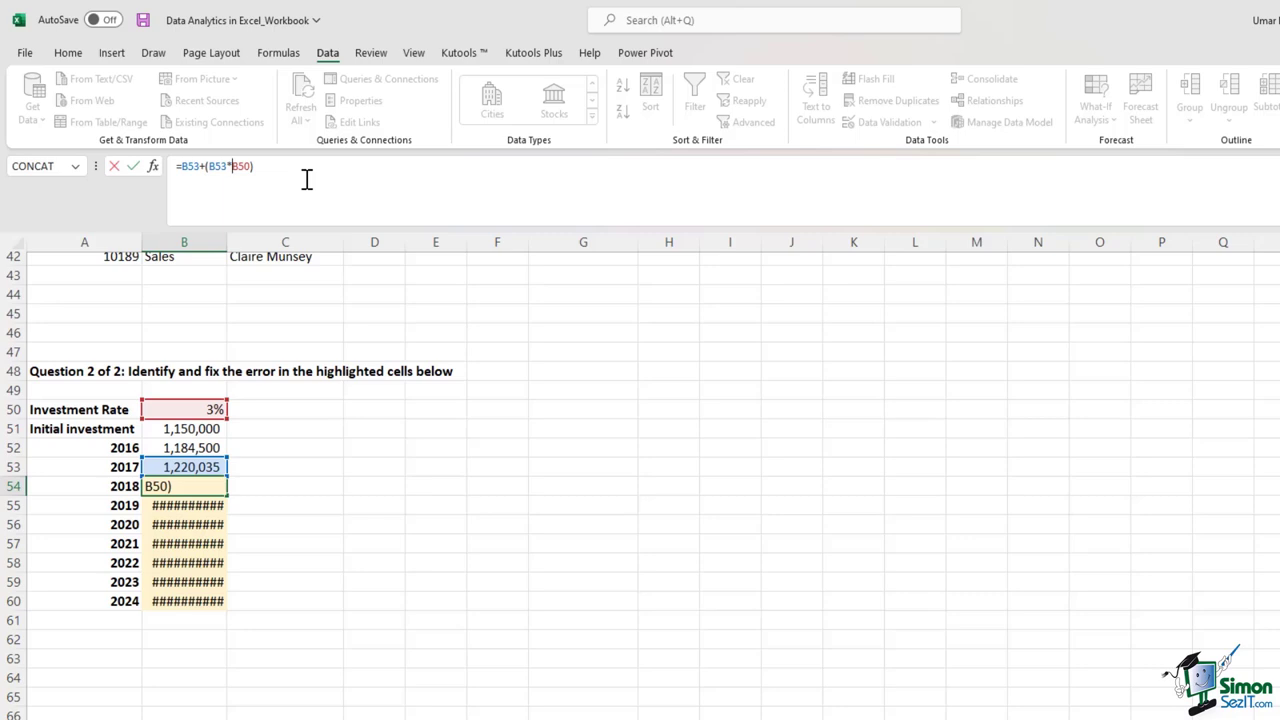
key(F4)
key(Return)
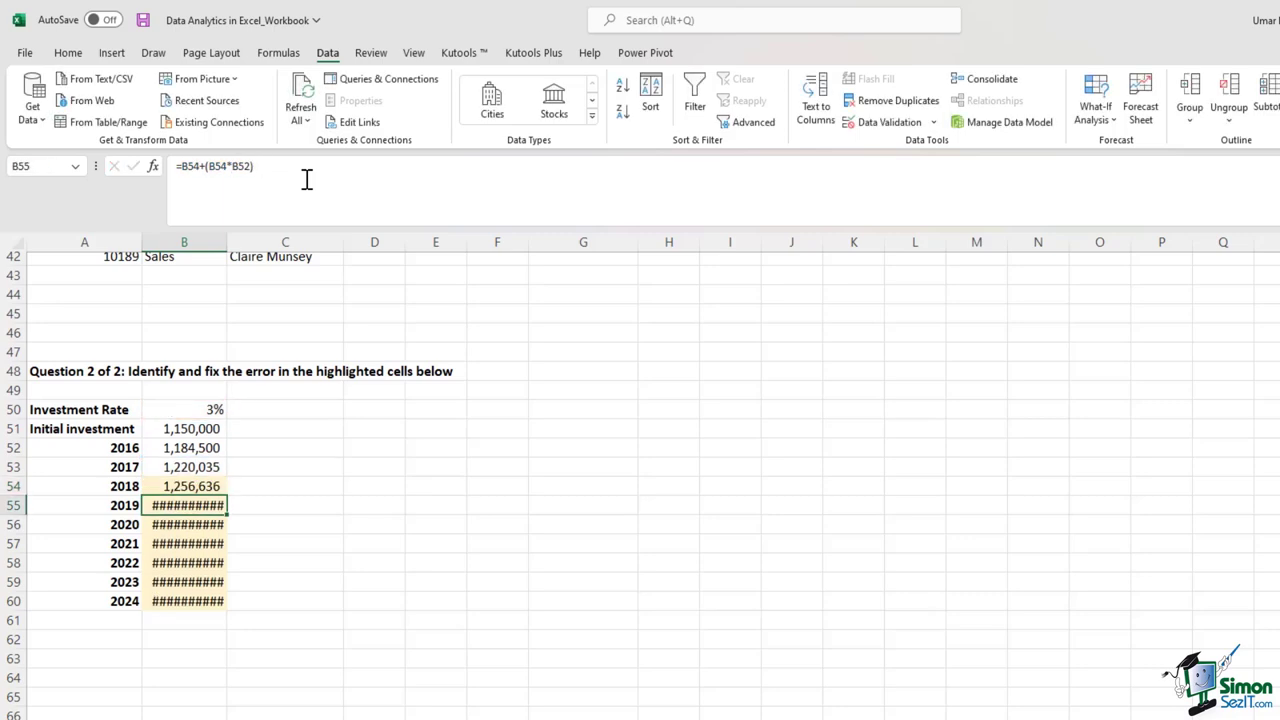
key(Up)
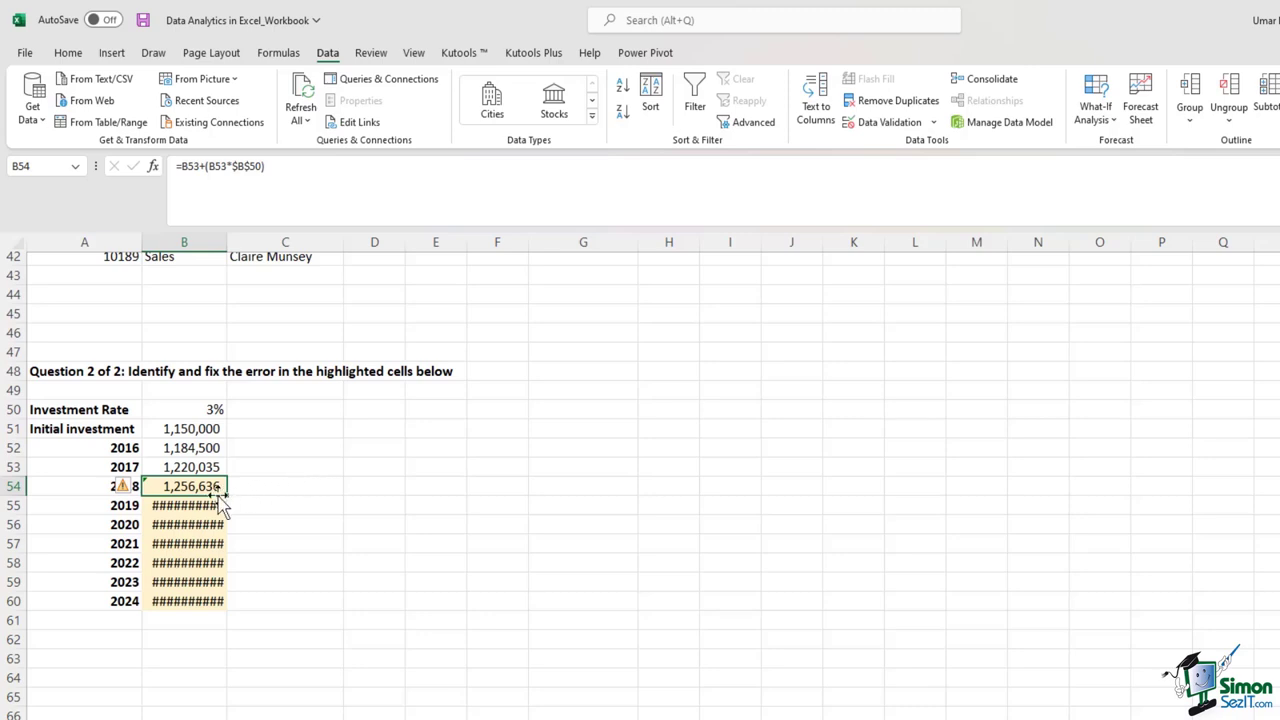
drag(224, 496, 216, 612)
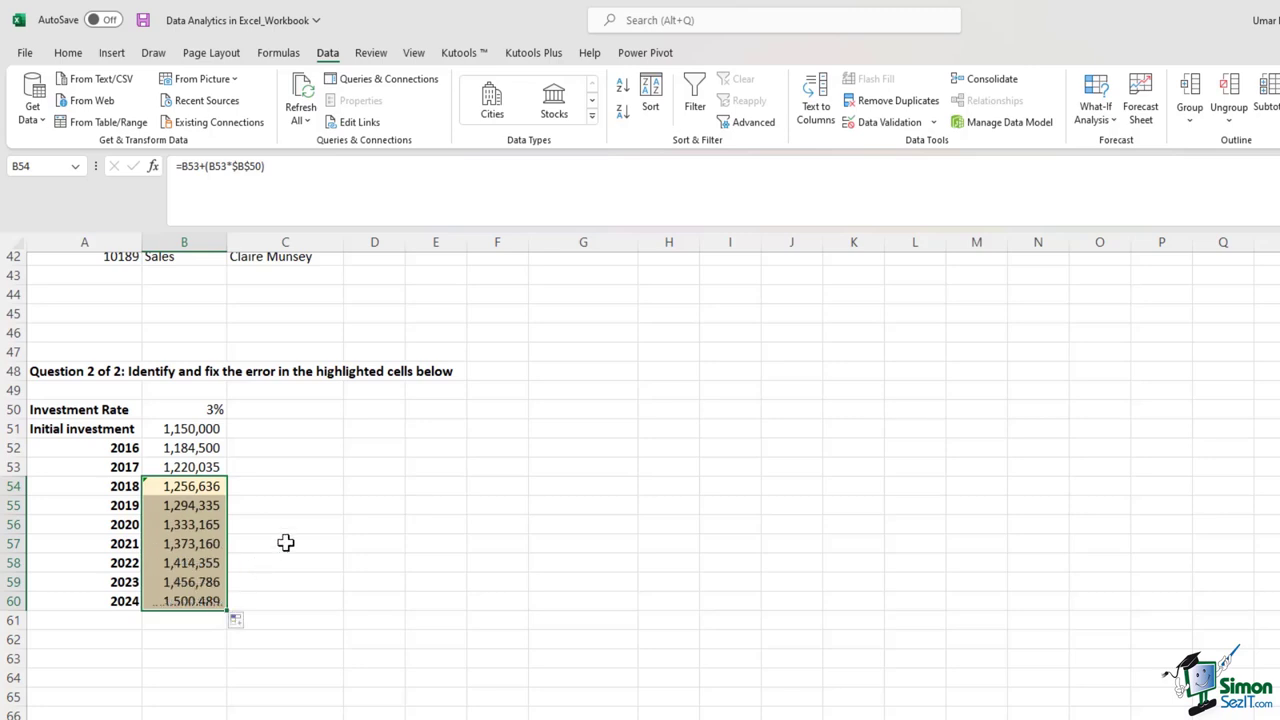